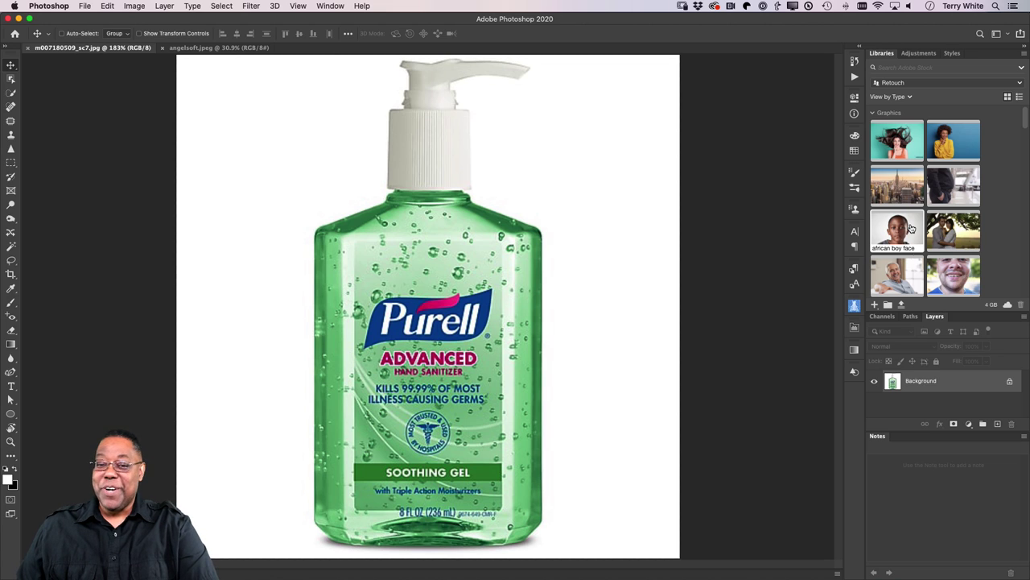
# - Bring the angelsoft.jpeg document to the front in Photoshop
pyautogui.click(235, 48)
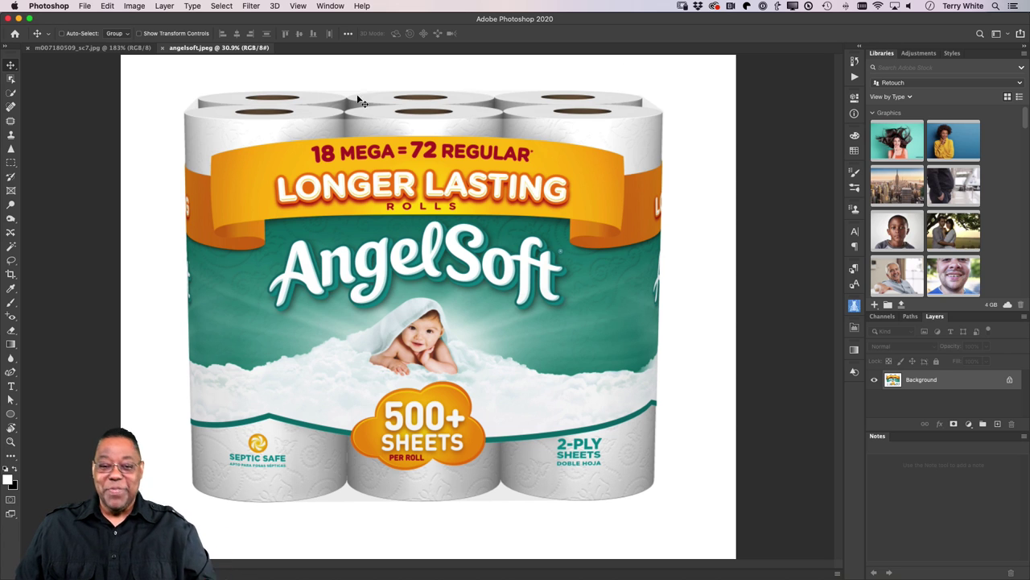
# - Close the Angel Soft and Purell image documents, leaving Photoshop empty
pyautogui.click(162, 49)
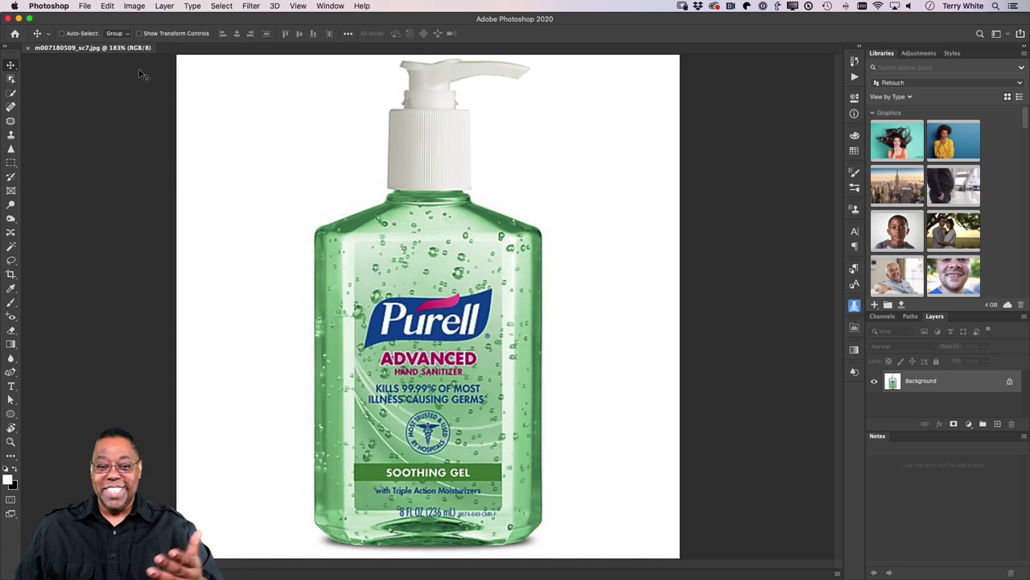
pyautogui.click(28, 48)
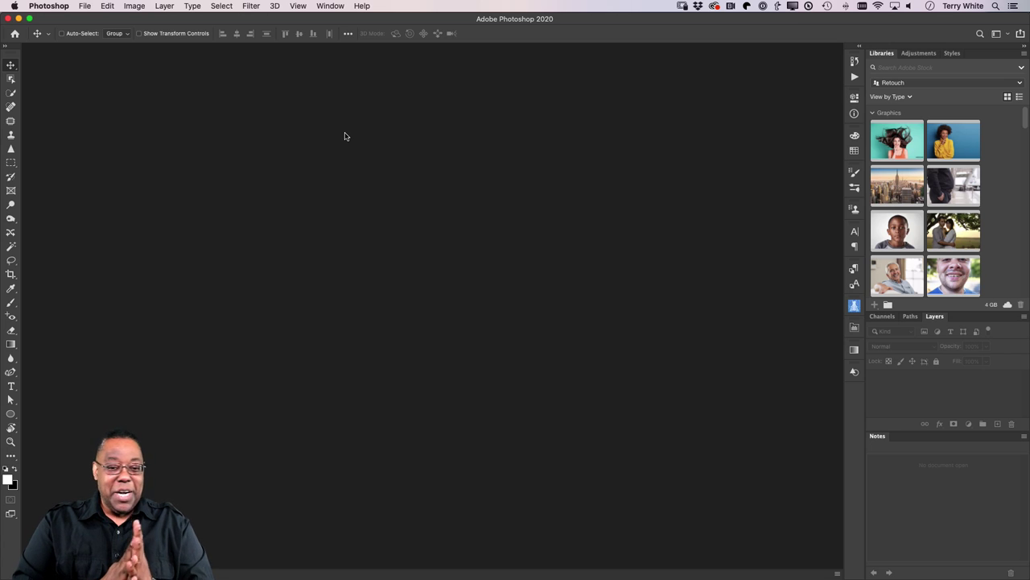
# - Switch from Photoshop to Lightroom Classic with Cmd+Tab
pyautogui.press('super+Tab')
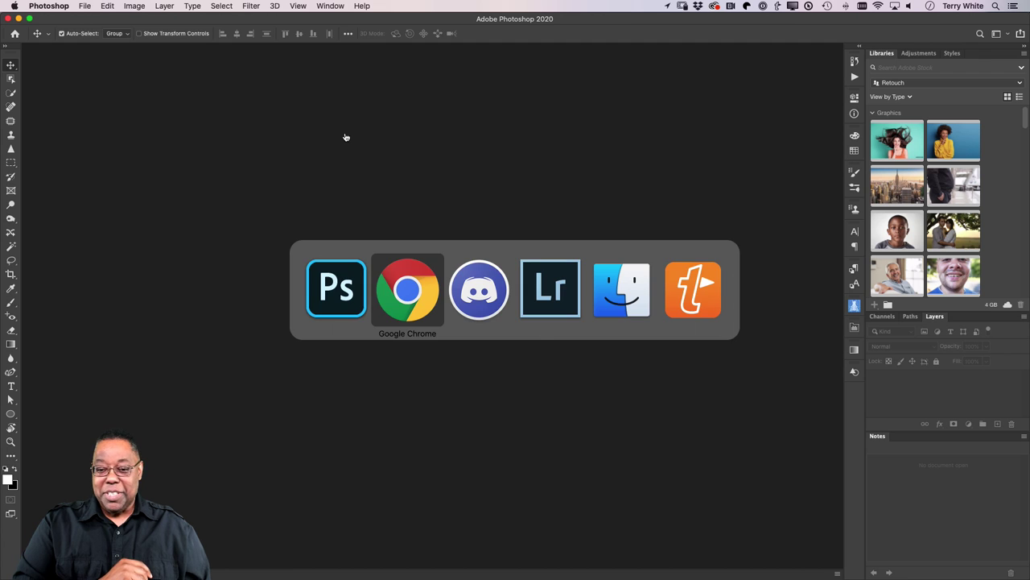
pyautogui.press('super+Tab')
pyautogui.press('super+Tab')
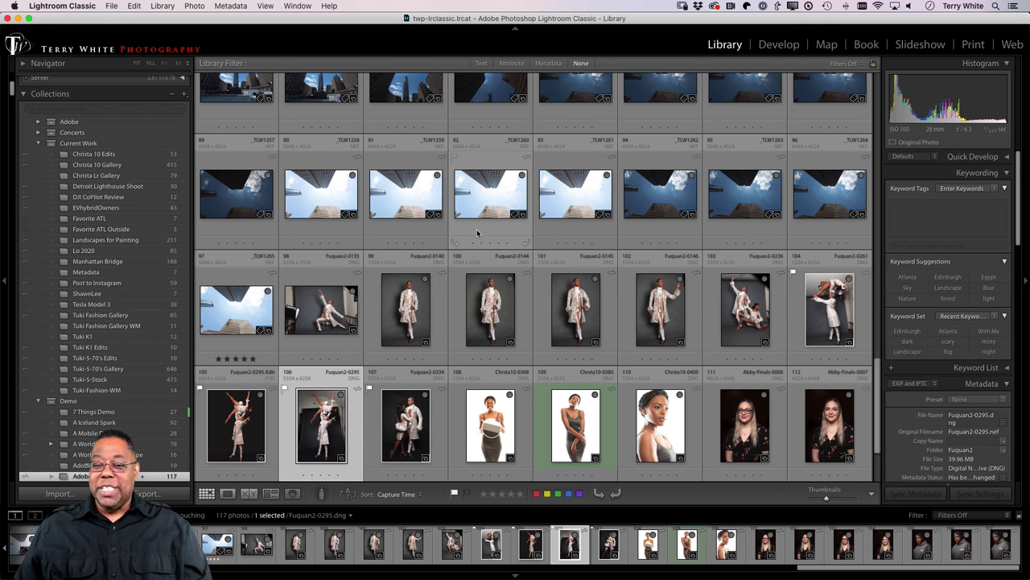
pyautogui.scroll(4, 476, 231)
pyautogui.scroll(5, 477, 232)
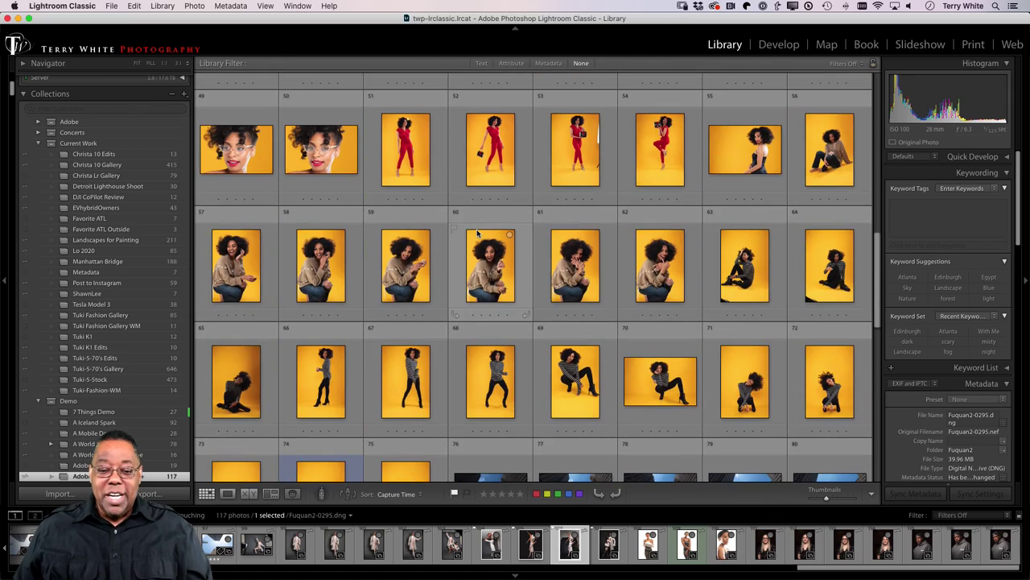
pyautogui.scroll(12, 477, 233)
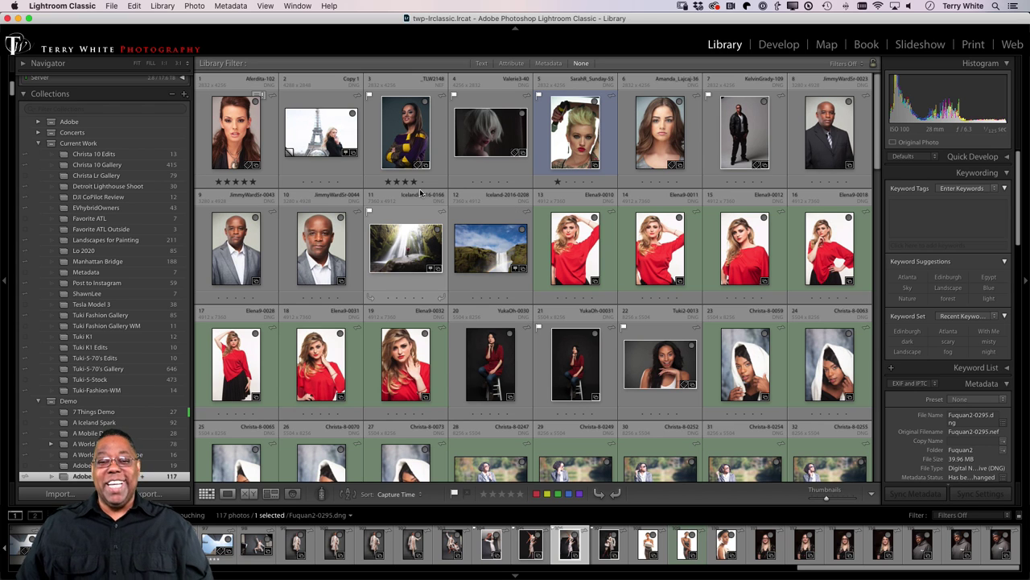
pyautogui.scroll(-2, 474, 198)
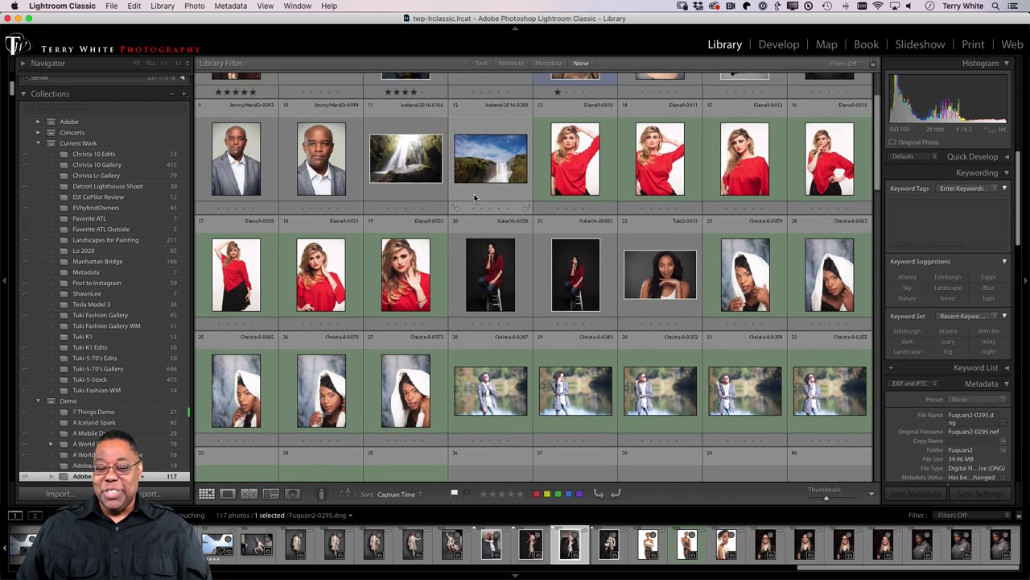
pyautogui.scroll(-4, 474, 197)
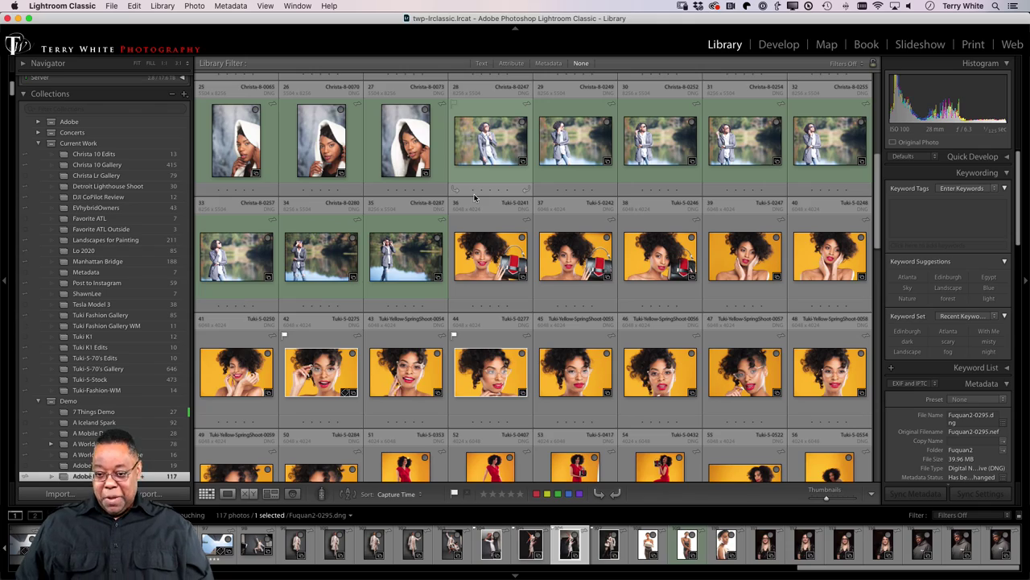
pyautogui.scroll(3, 474, 197)
pyautogui.scroll(-7, 474, 197)
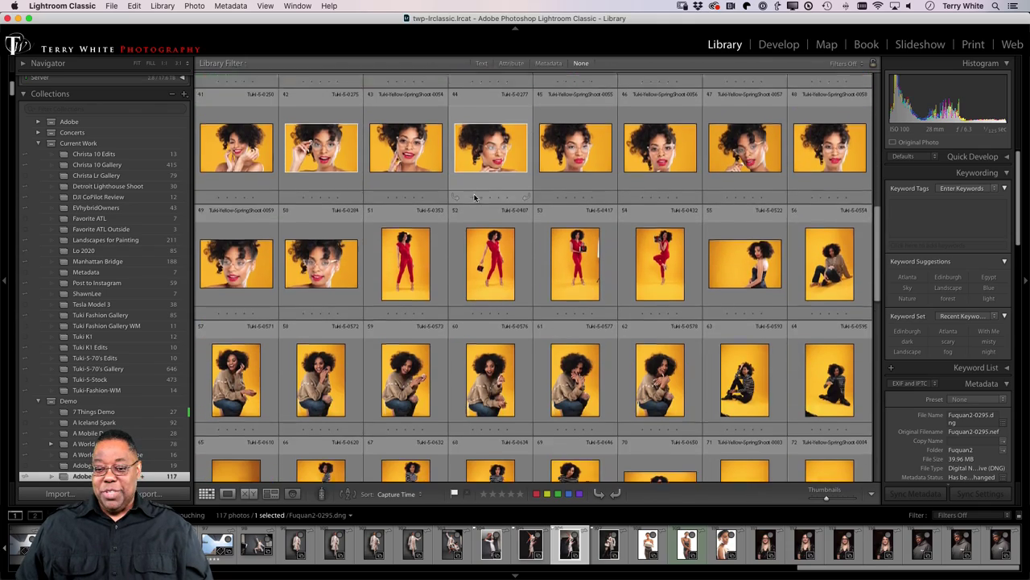
pyautogui.scroll(-9, 474, 197)
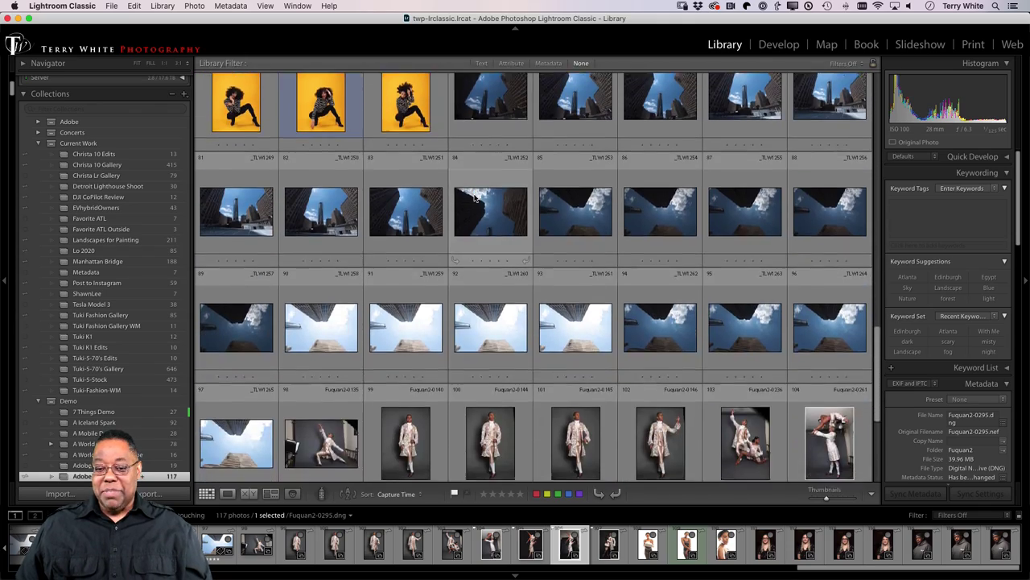
pyautogui.scroll(-4, 475, 197)
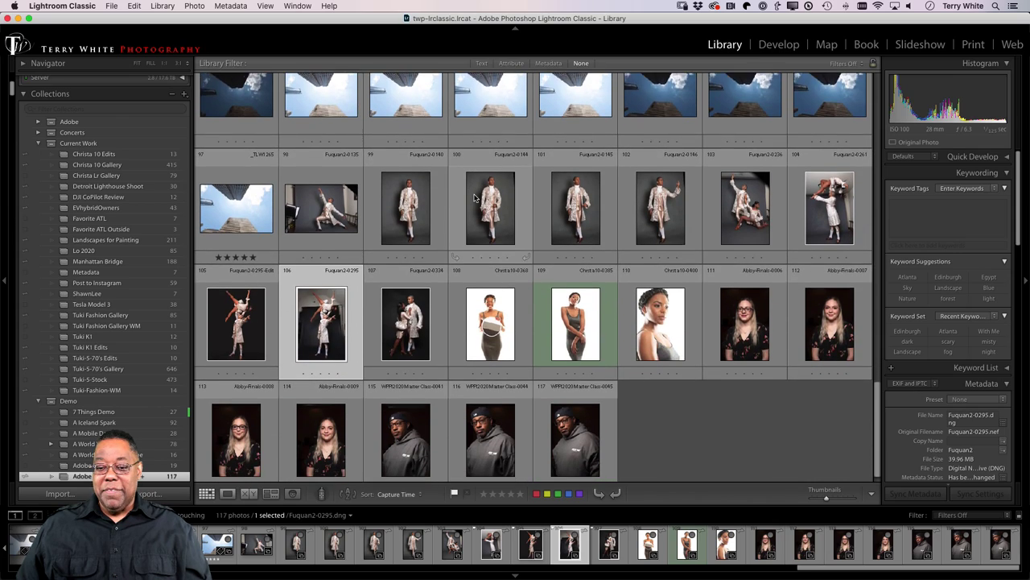
pyautogui.scroll(-1, 474, 197)
pyautogui.scroll(16, 474, 197)
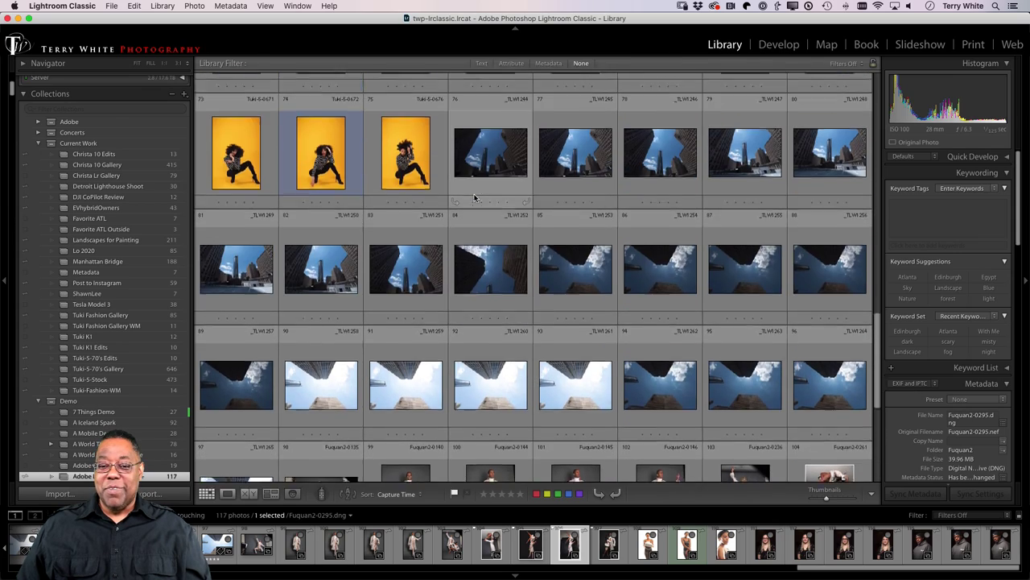
pyautogui.scroll(8, 474, 197)
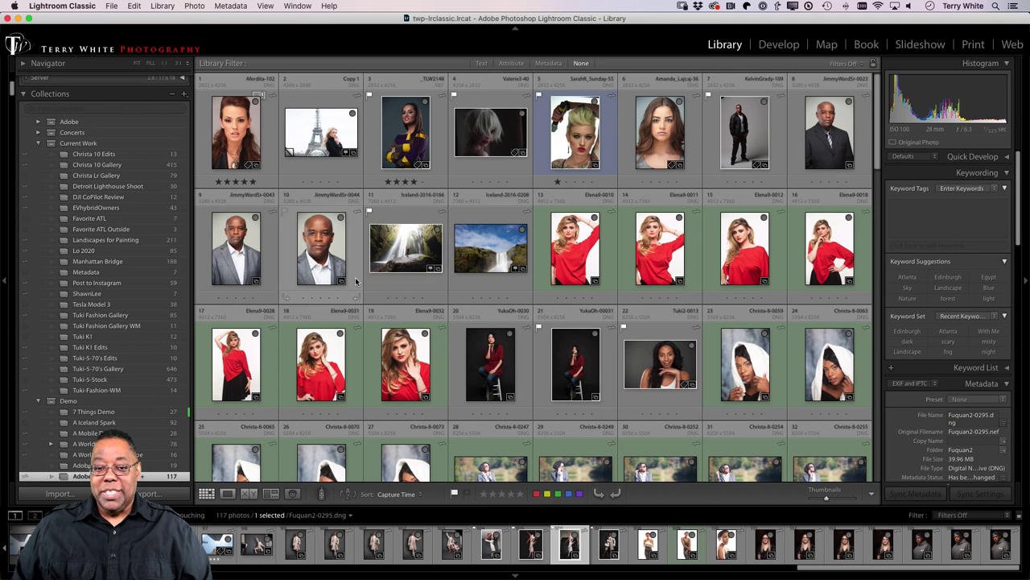
# - Select the first portrait thumbnail and show it enlarged in Loupe view
pyautogui.click(226, 141)
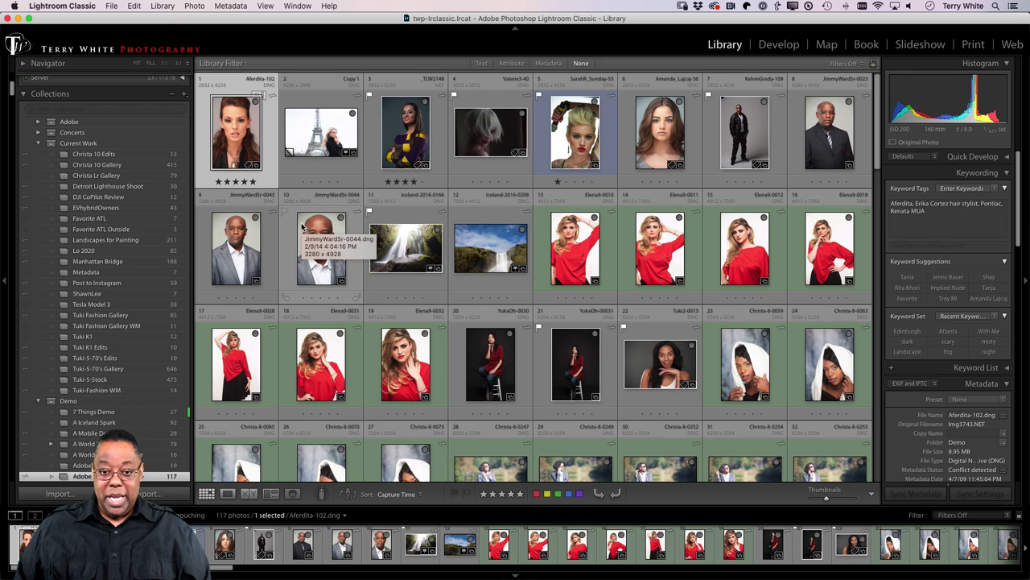
pyautogui.press('e')
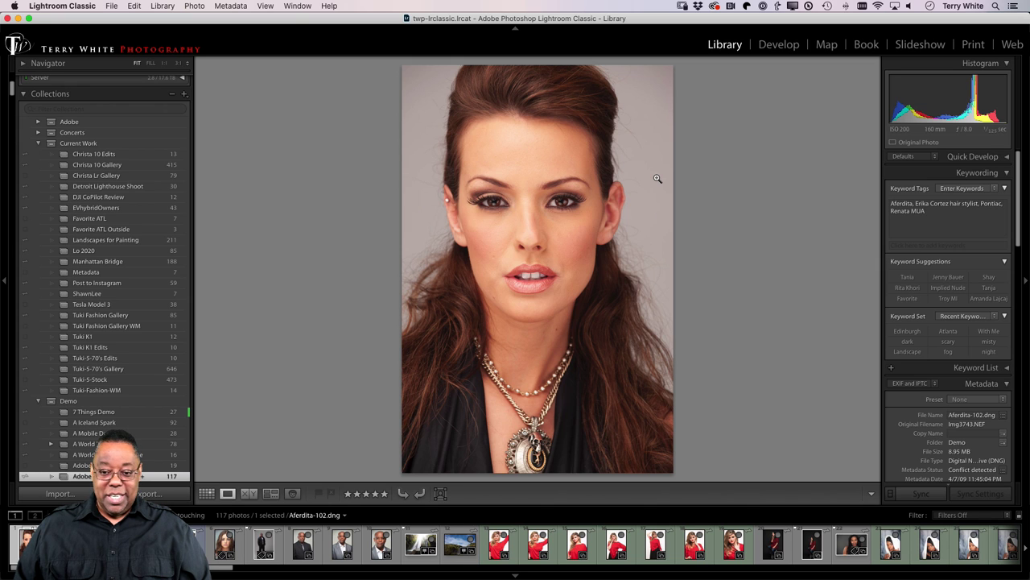
# - Inspect the face at 1:1 from eyes to necklace, then open the portrait in Develop
pyautogui.click(544, 202)
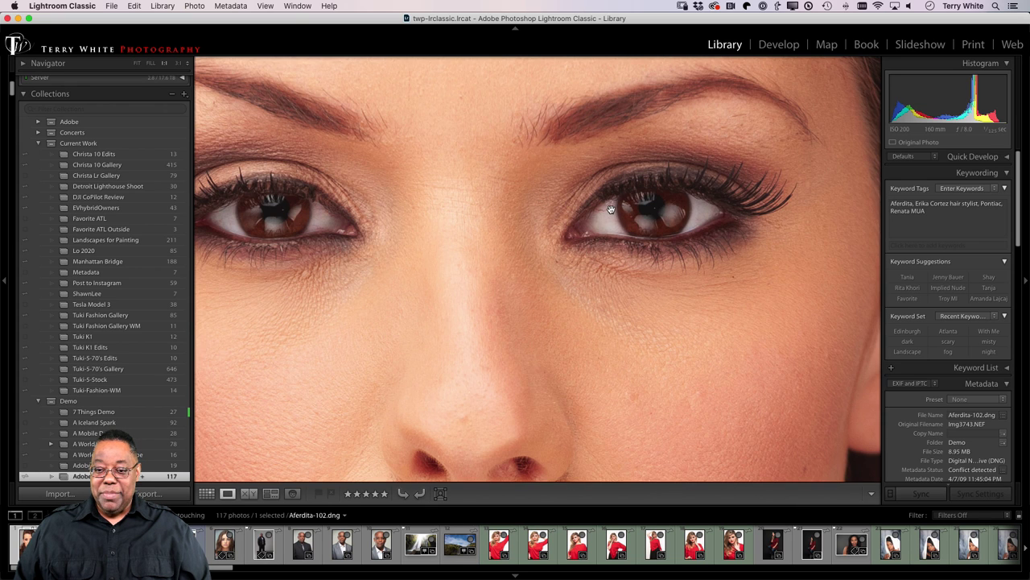
pyautogui.moveTo(510, 232); pyautogui.dragTo(665, 179)
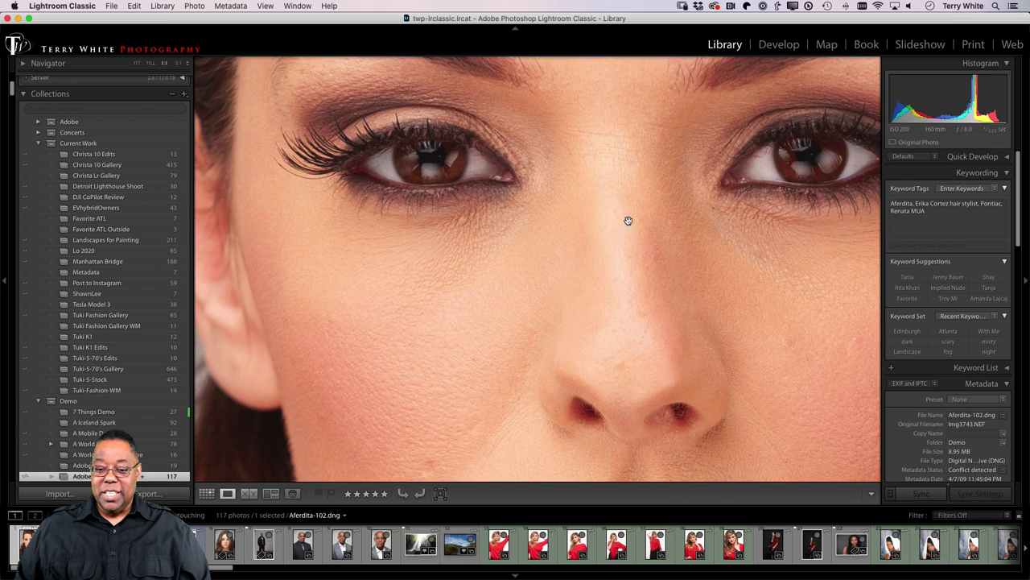
pyautogui.moveTo(559, 282); pyautogui.dragTo(600, 128)
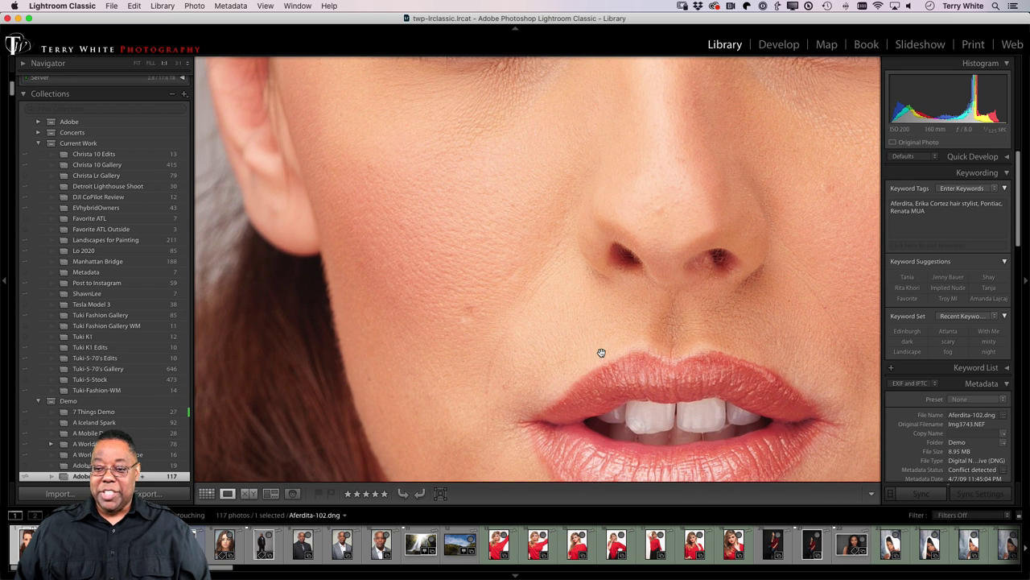
pyautogui.moveTo(816, 237); pyautogui.dragTo(591, 281)
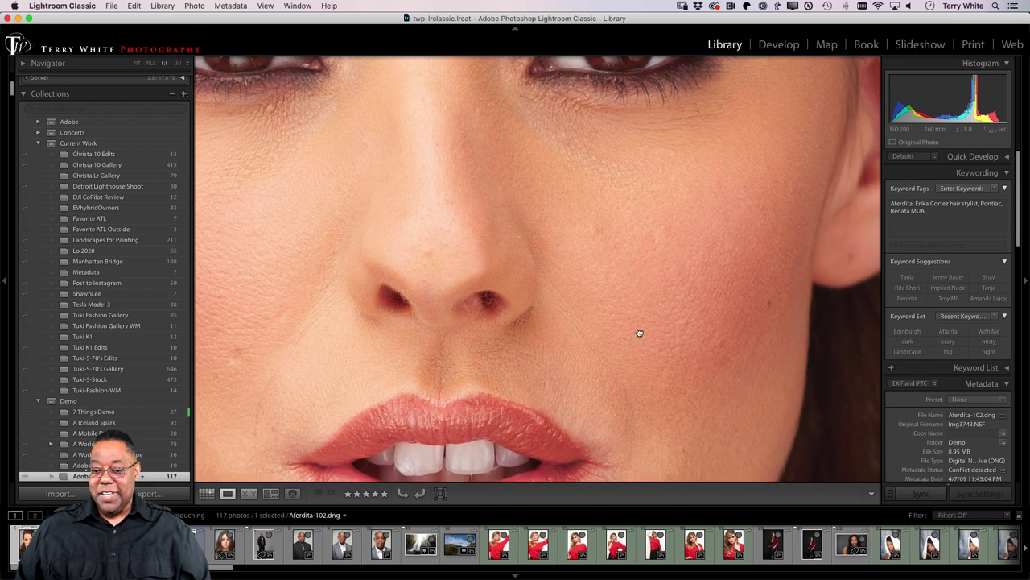
pyautogui.moveTo(639, 332); pyautogui.dragTo(669, 181)
pyautogui.moveTo(637, 313); pyautogui.dragTo(622, 161)
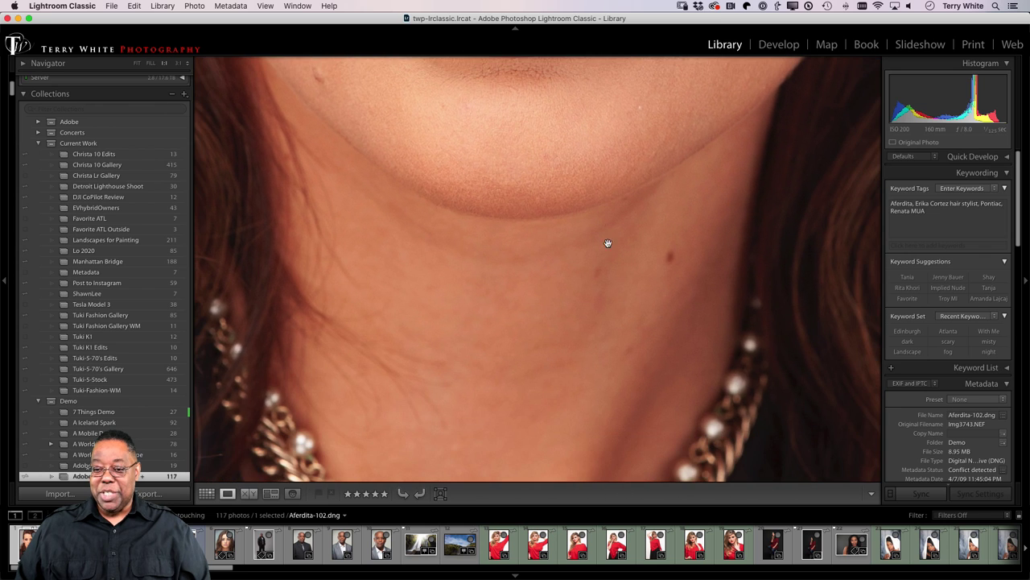
pyautogui.moveTo(617, 221); pyautogui.dragTo(578, 396)
pyautogui.click(646, 255)
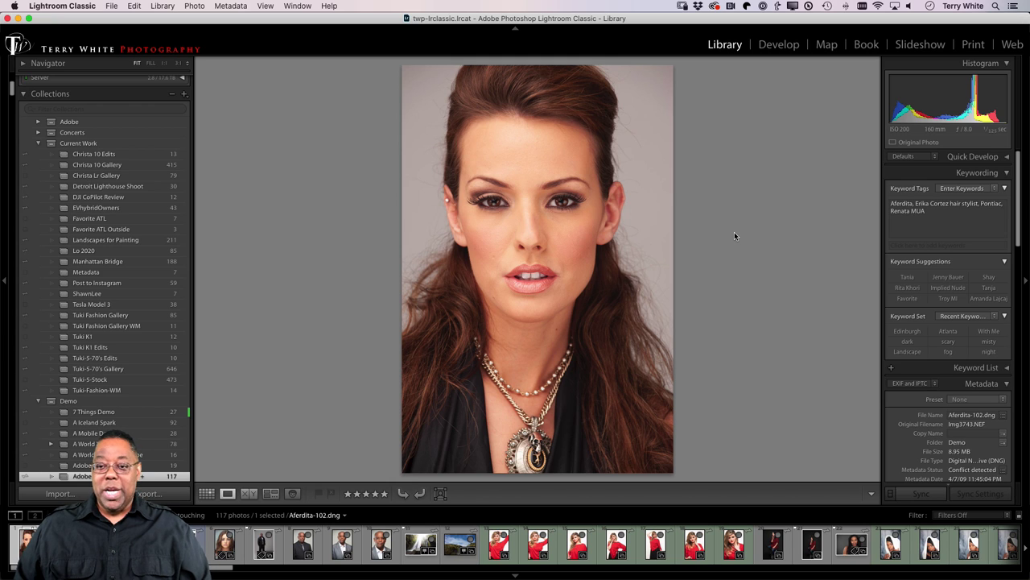
pyautogui.click(775, 45)
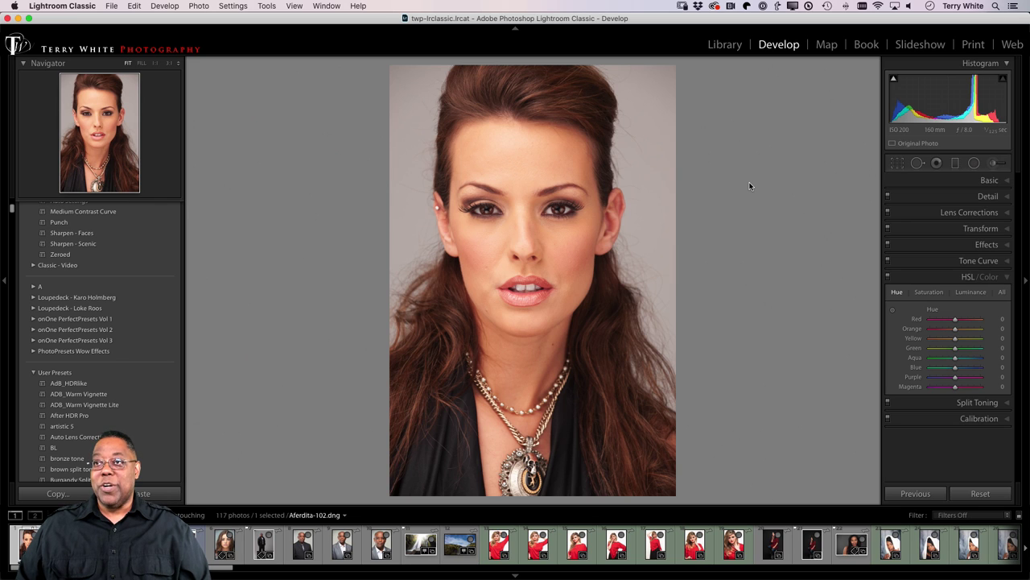
# - Enable lens profile corrections in Lens Corrections, toggling them to compare before and after
pyautogui.click(970, 213)
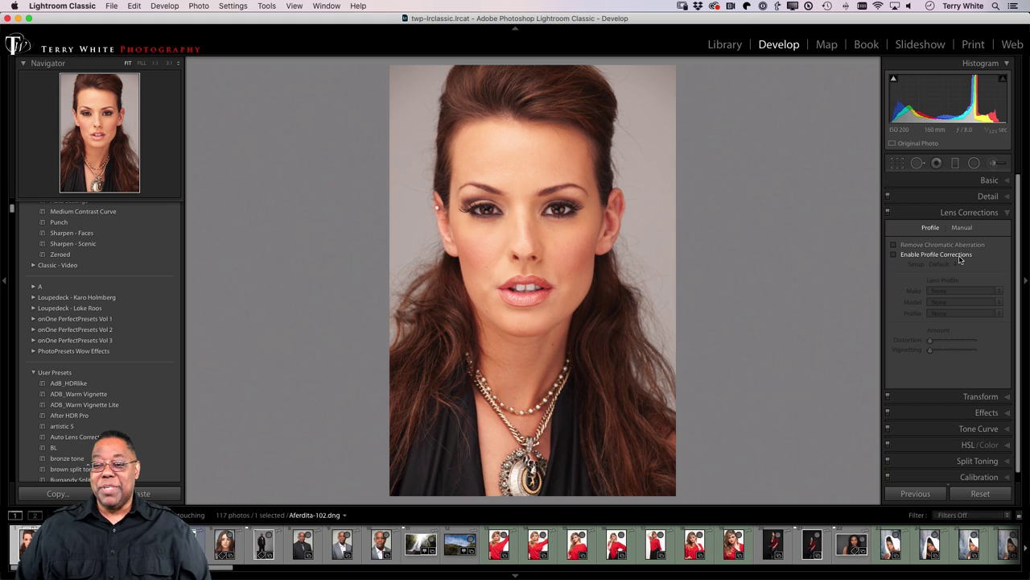
pyautogui.click(960, 259)
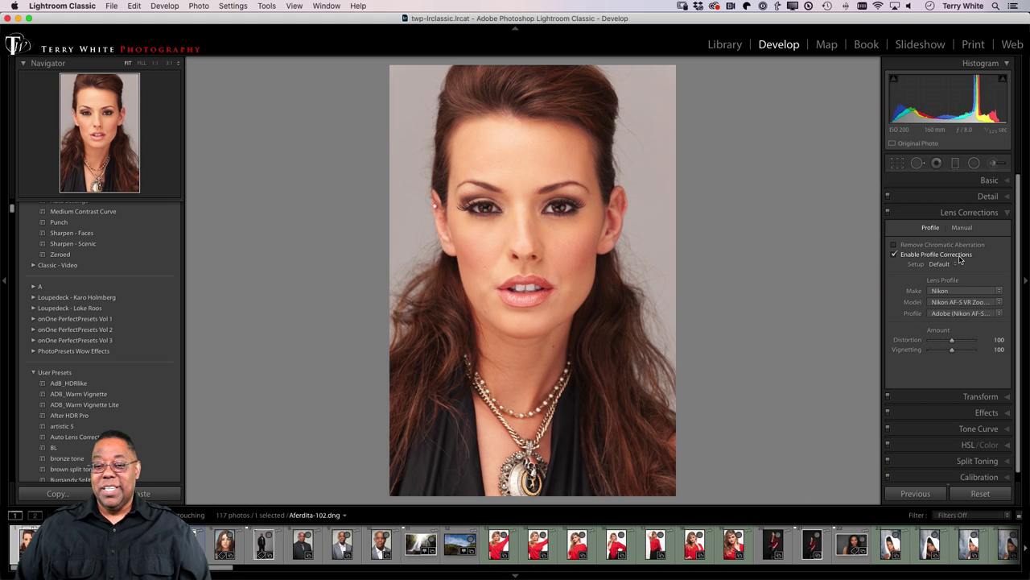
pyautogui.click(960, 259)
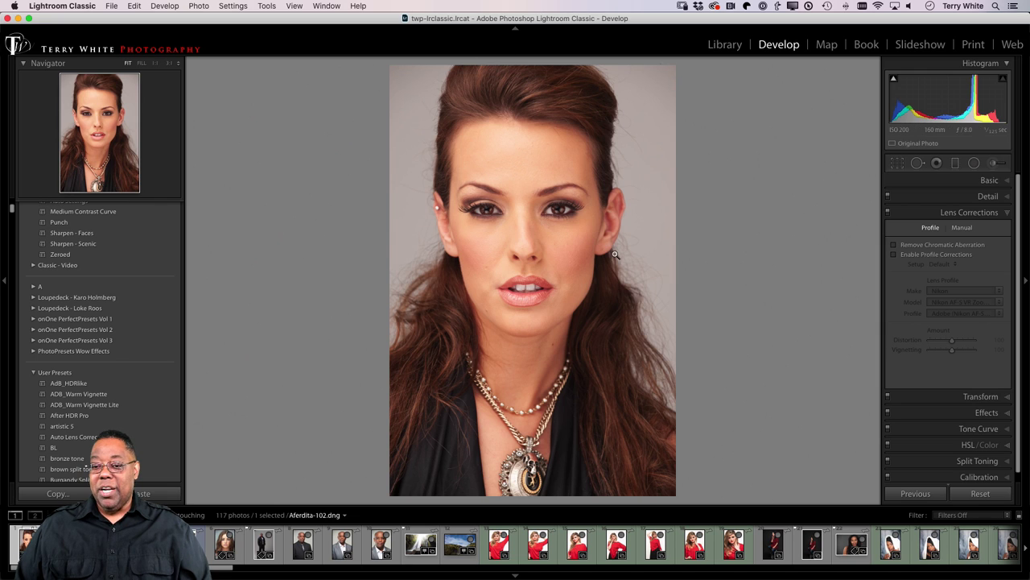
pyautogui.click(937, 256)
pyautogui.click(938, 256)
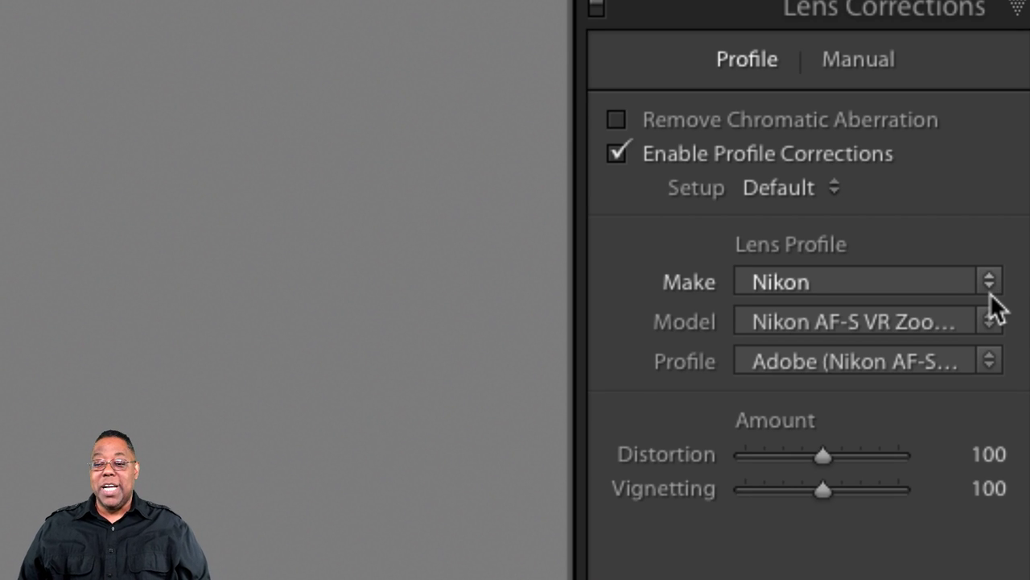
pyautogui.click(989, 320)
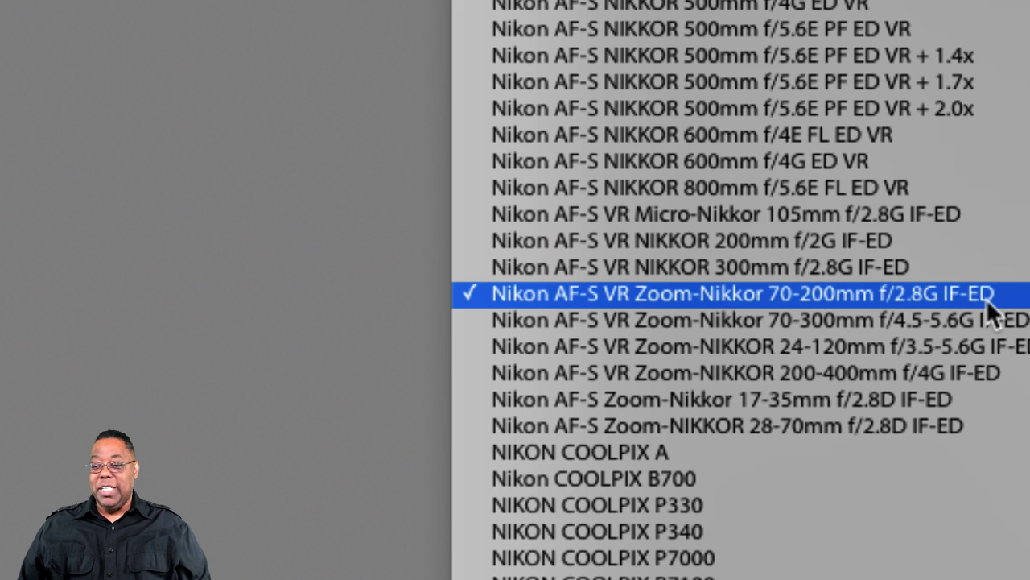
pyautogui.click(986, 299)
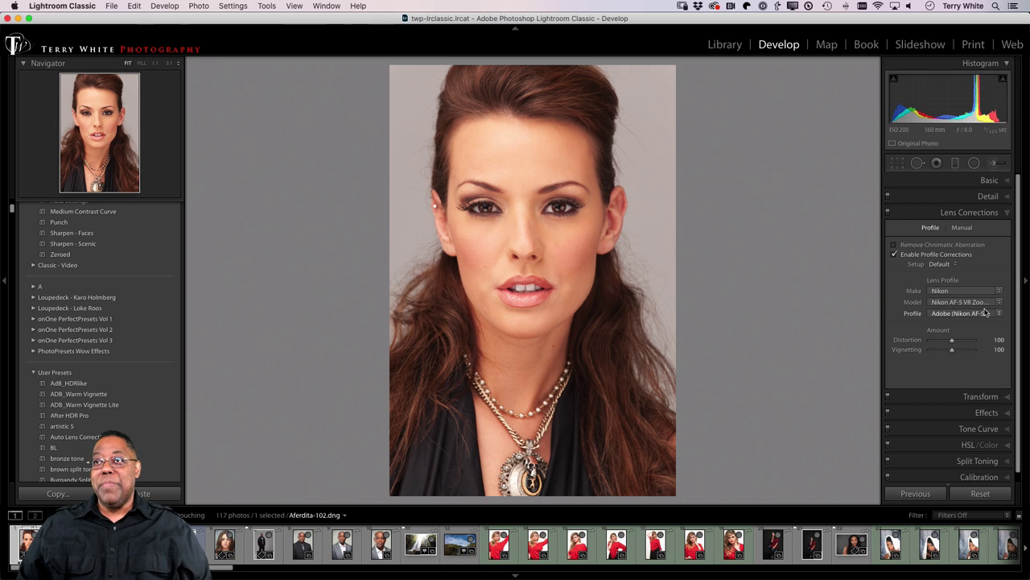
# - Compare lens corrections off and on, then zoom to 1:1 on the forehead and hairline
pyautogui.click(895, 254)
pyautogui.click(894, 254)
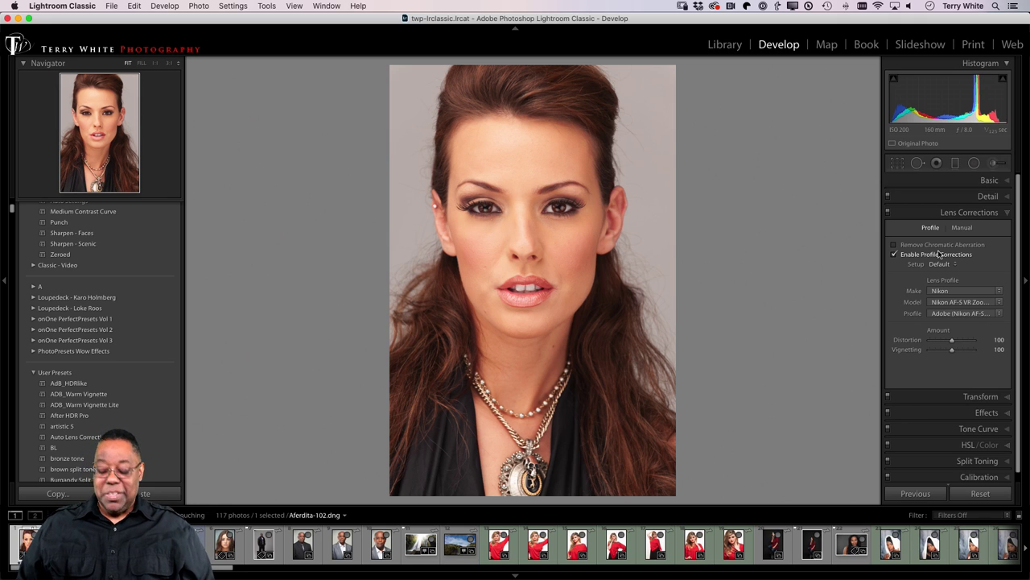
pyautogui.press('alt')
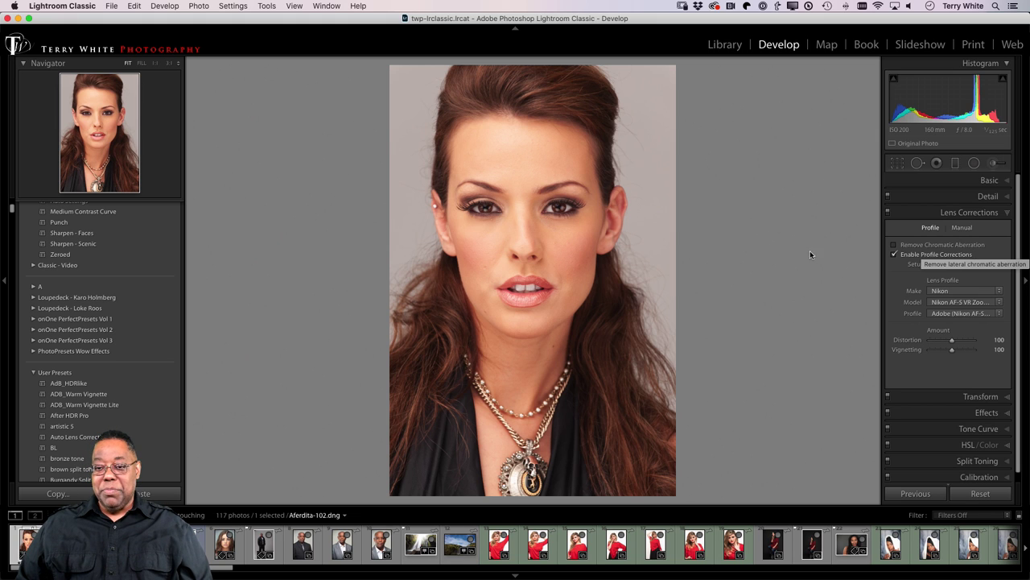
pyautogui.click(611, 137)
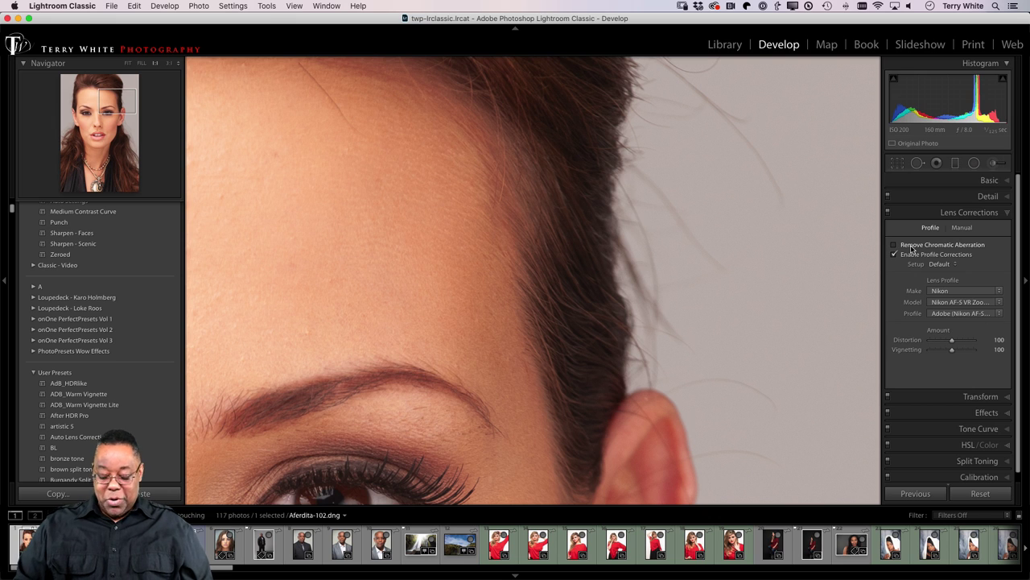
# - Return the portrait to Fit view and preview the Distortion grid overlay
pyautogui.click(711, 276)
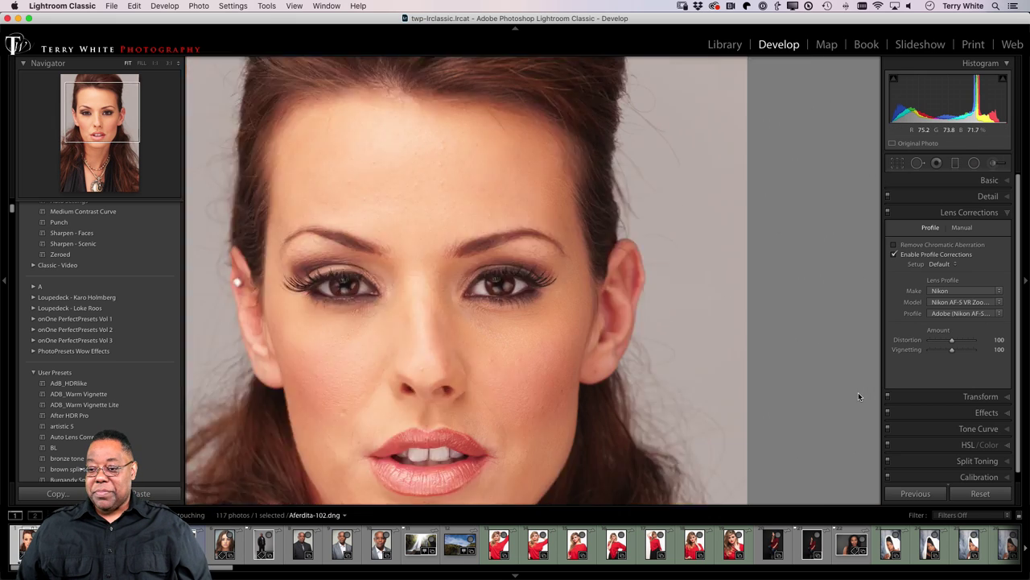
pyautogui.click(953, 342)
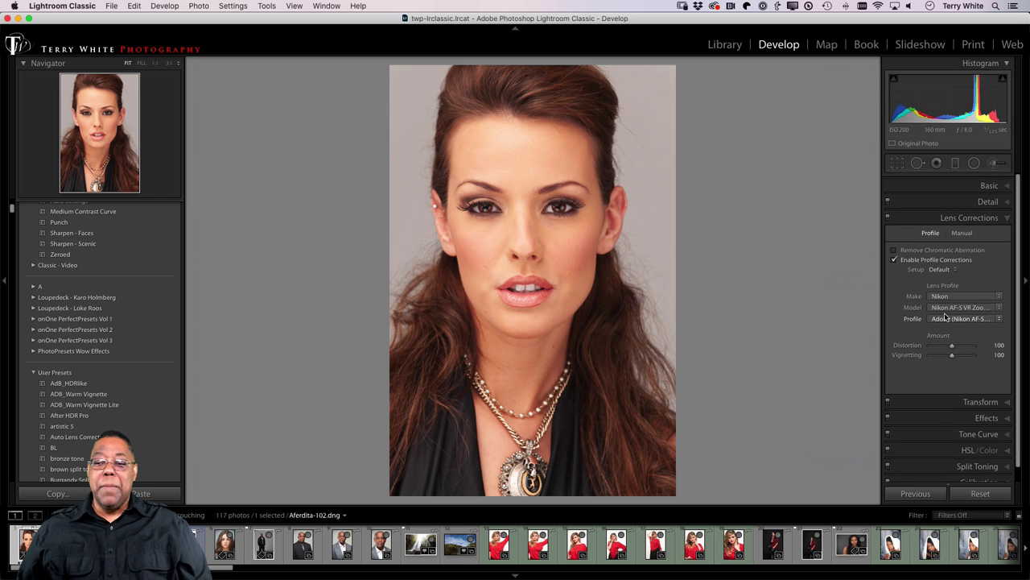
pyautogui.click(960, 292)
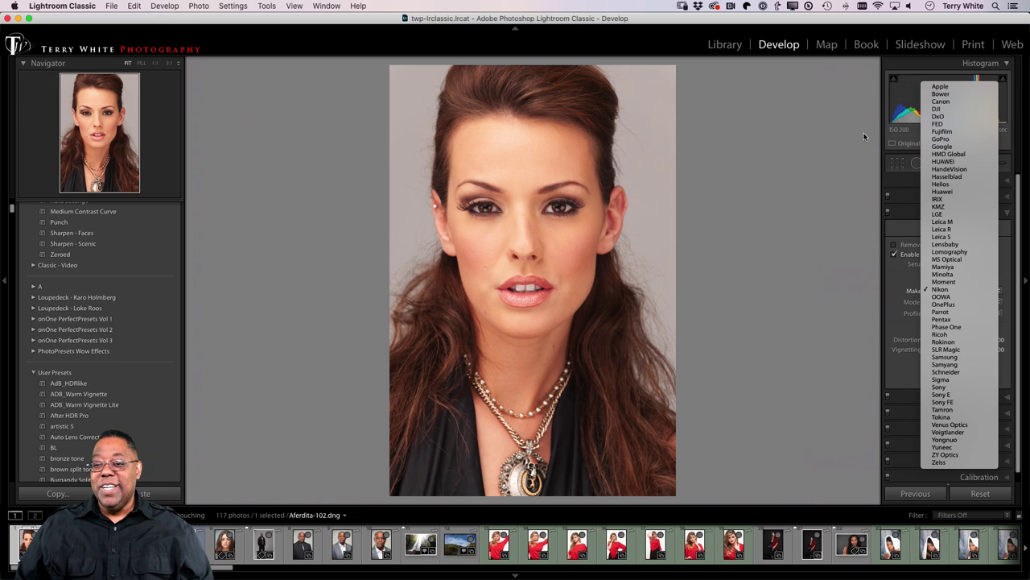
pyautogui.click(940, 289)
pyautogui.moveTo(937, 341); pyautogui.dragTo(935, 343)
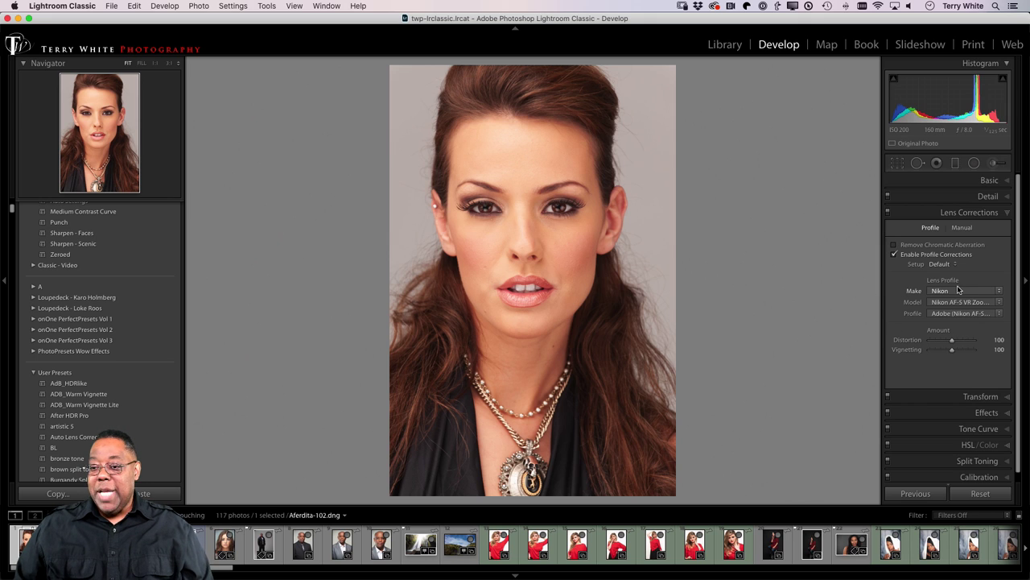
# - Collapse Lens Corrections, open the Basic panel and apply the Adobe Portrait profile
pyautogui.click(976, 214)
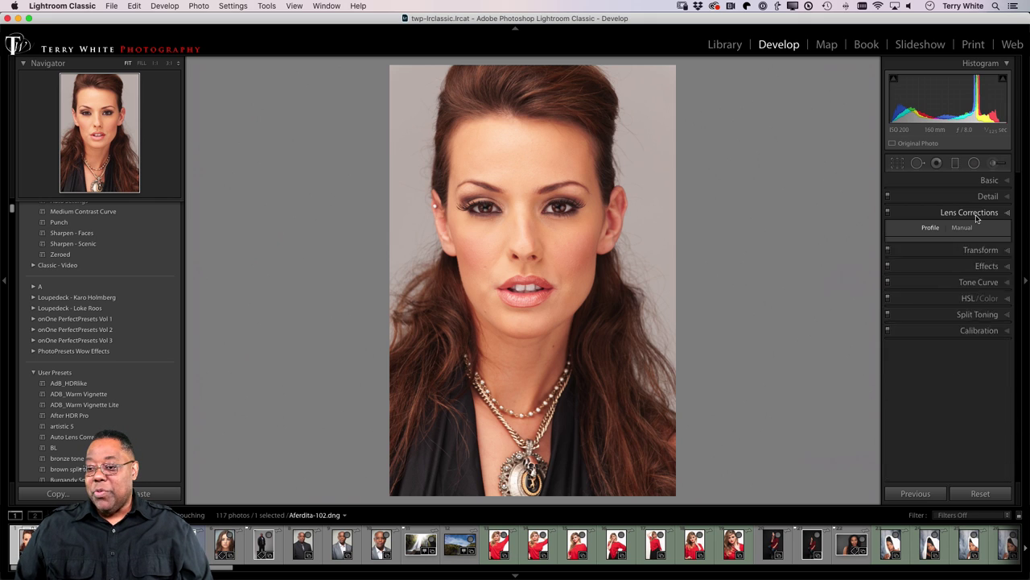
pyautogui.click(966, 181)
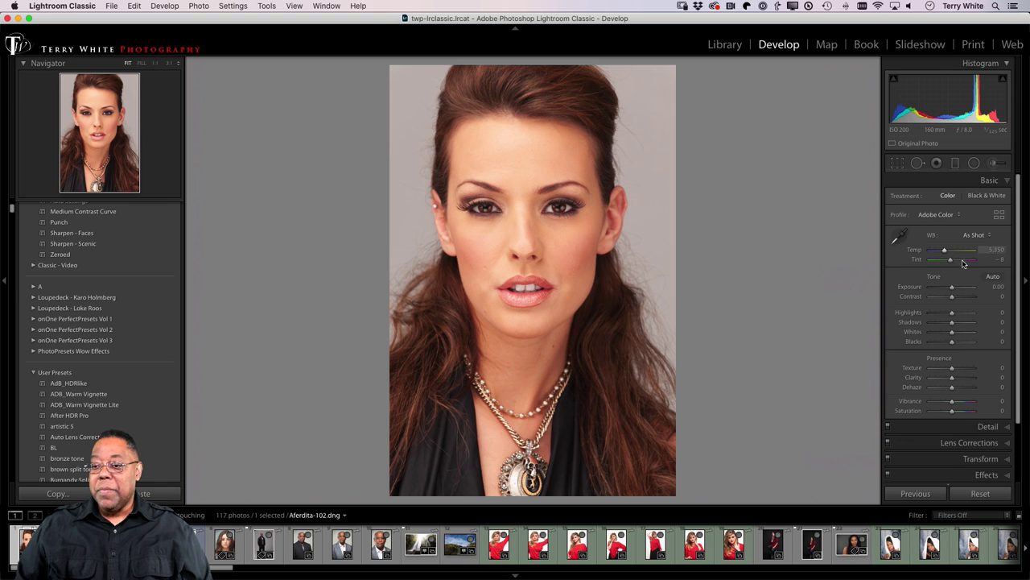
pyautogui.click(954, 215)
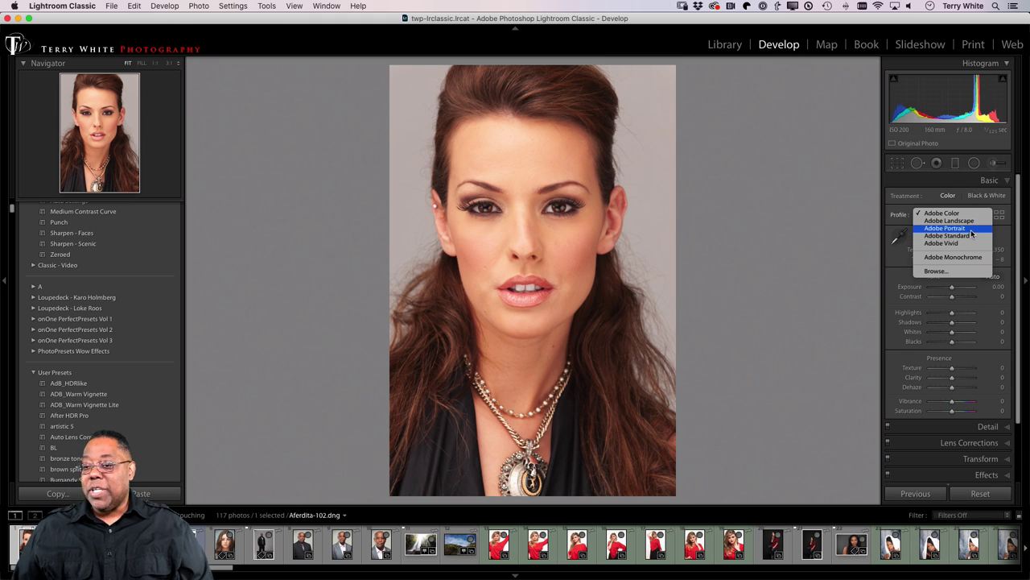
pyautogui.click(971, 230)
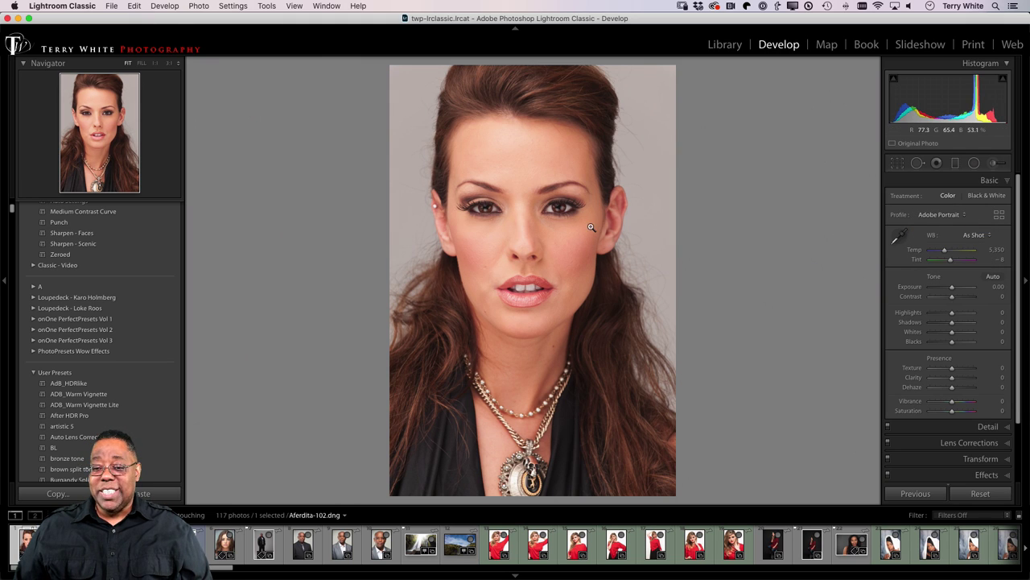
# - Try the Adobe Vivid profile, then switch back to Adobe Portrait
pyautogui.click(948, 217)
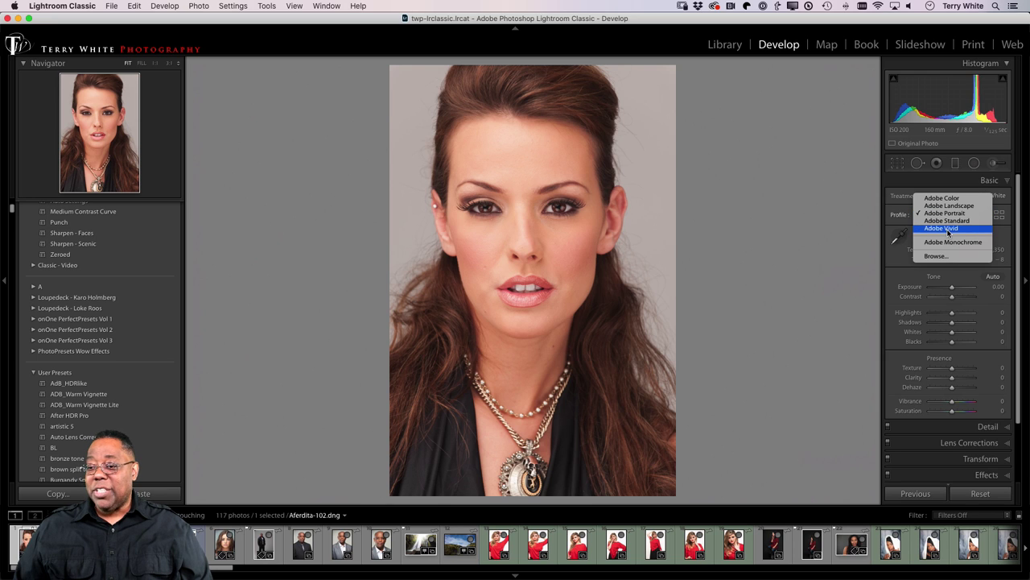
pyautogui.click(949, 230)
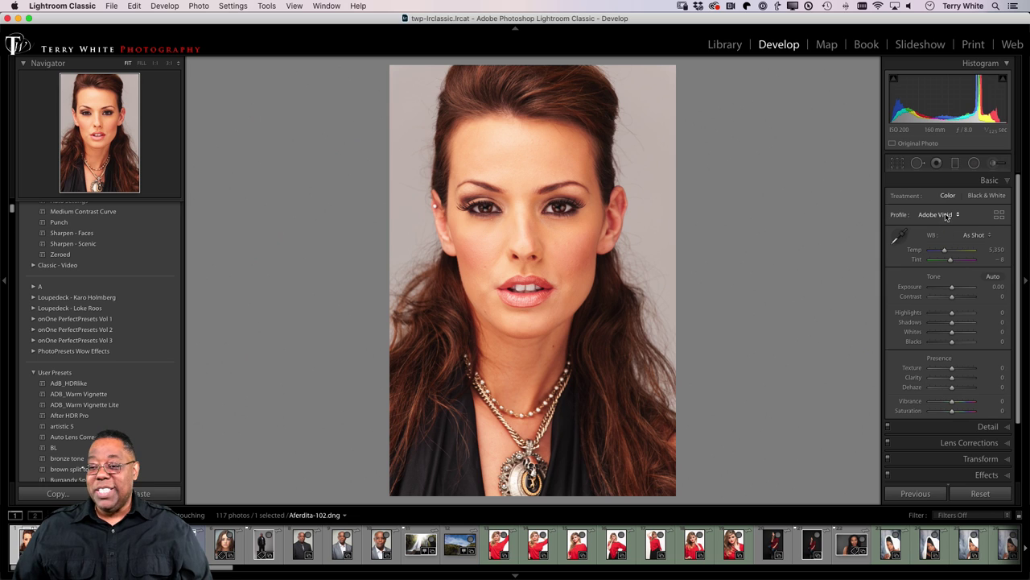
pyautogui.click(946, 215)
pyautogui.click(956, 199)
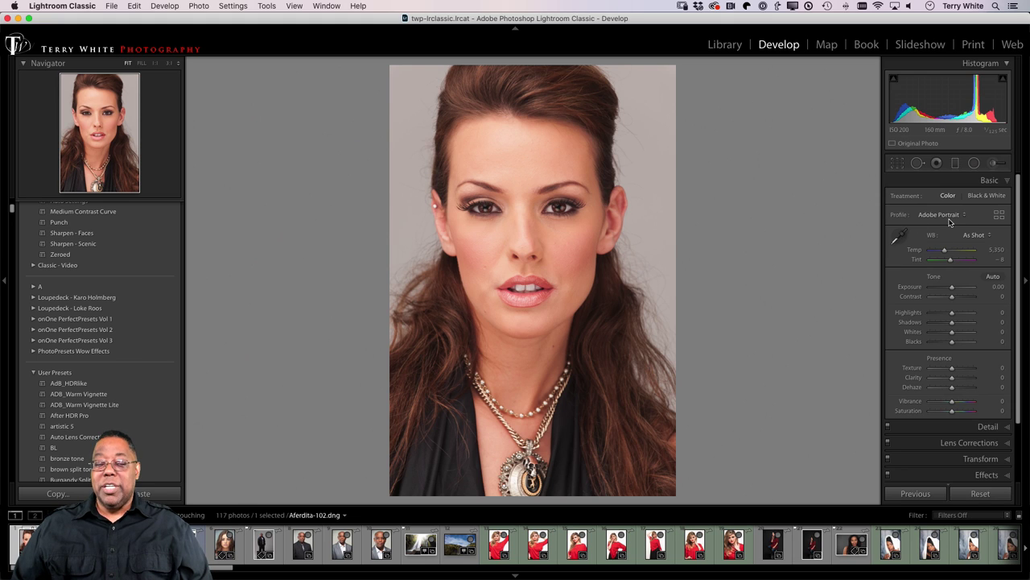
# - Open the Profile Browser and scroll through the Vintage and B&W previews and back
pyautogui.click(999, 215)
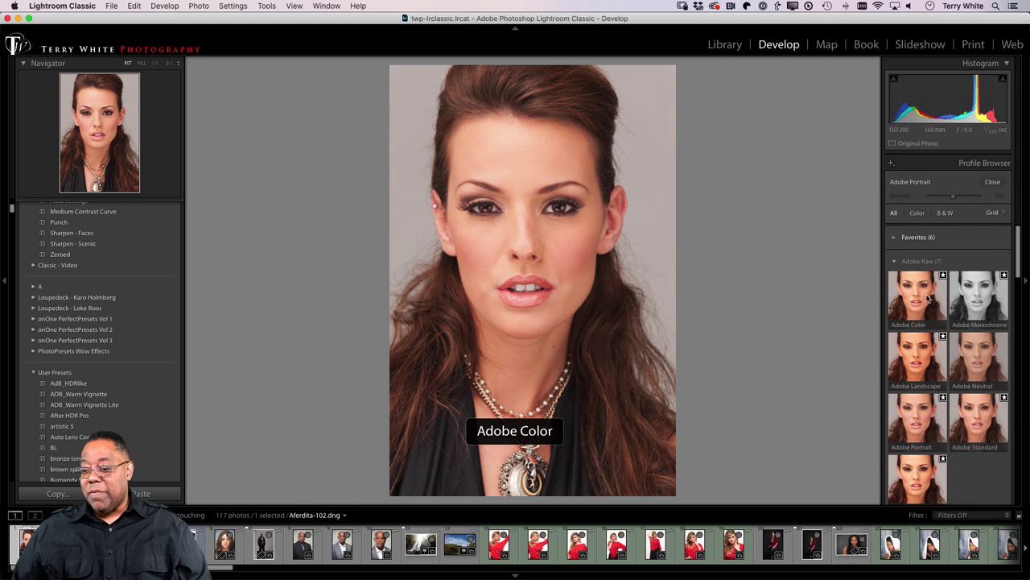
pyautogui.scroll(-5, 932, 314)
pyautogui.scroll(-6, 933, 314)
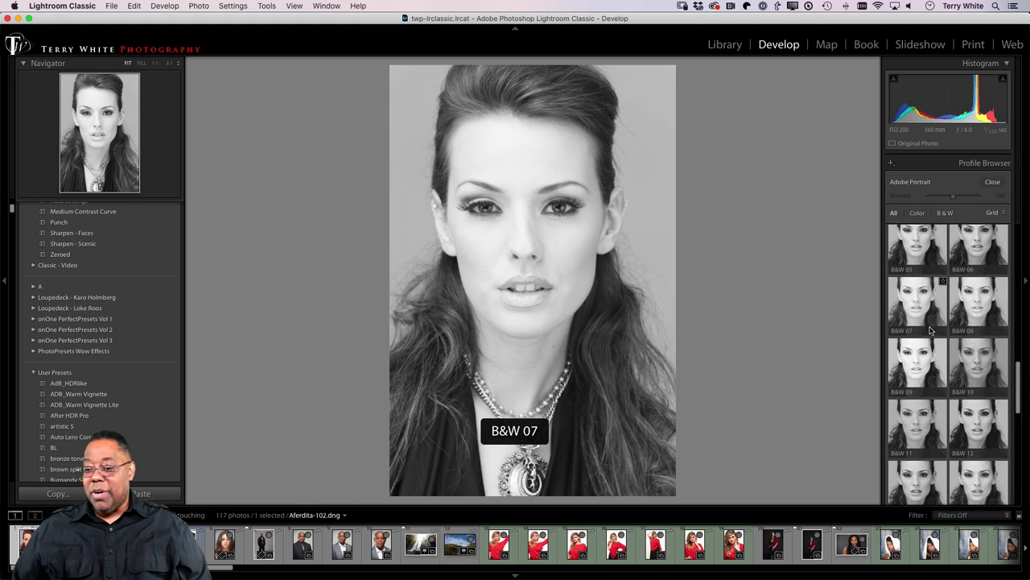
pyautogui.scroll(-5, 930, 330)
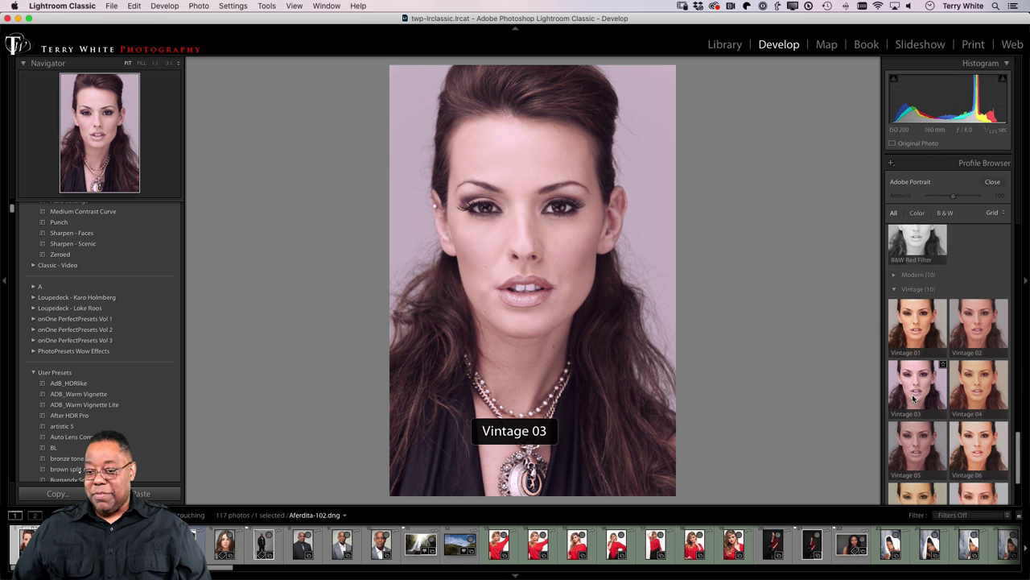
pyautogui.scroll(8, 925, 403)
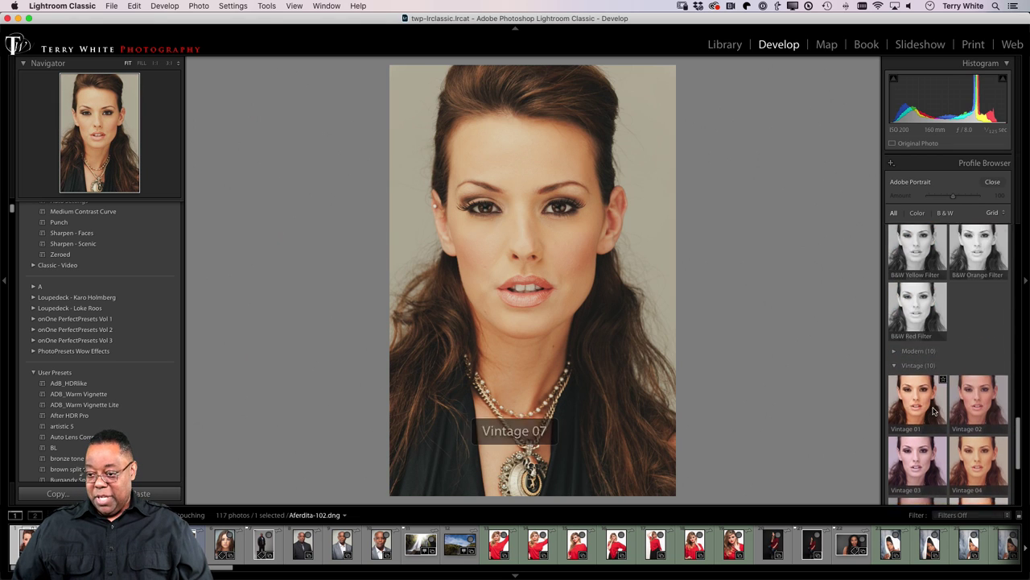
pyautogui.scroll(10, 934, 394)
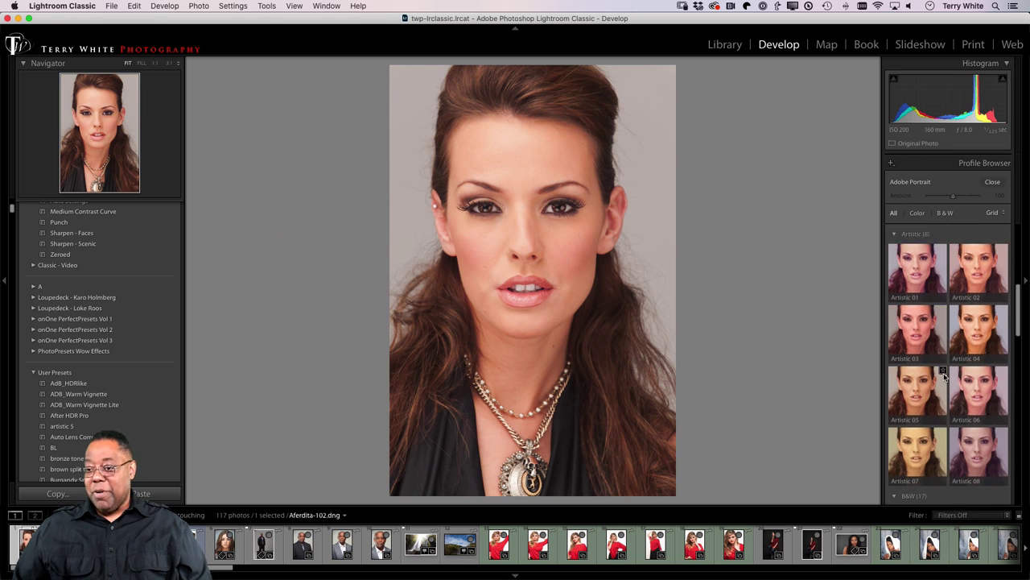
pyautogui.click(993, 183)
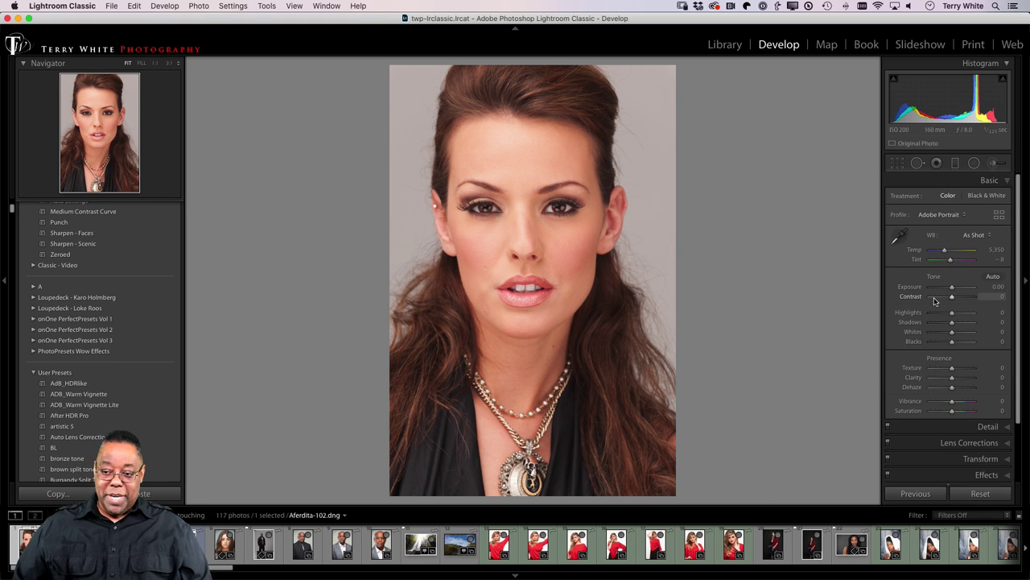
pyautogui.click(934, 215)
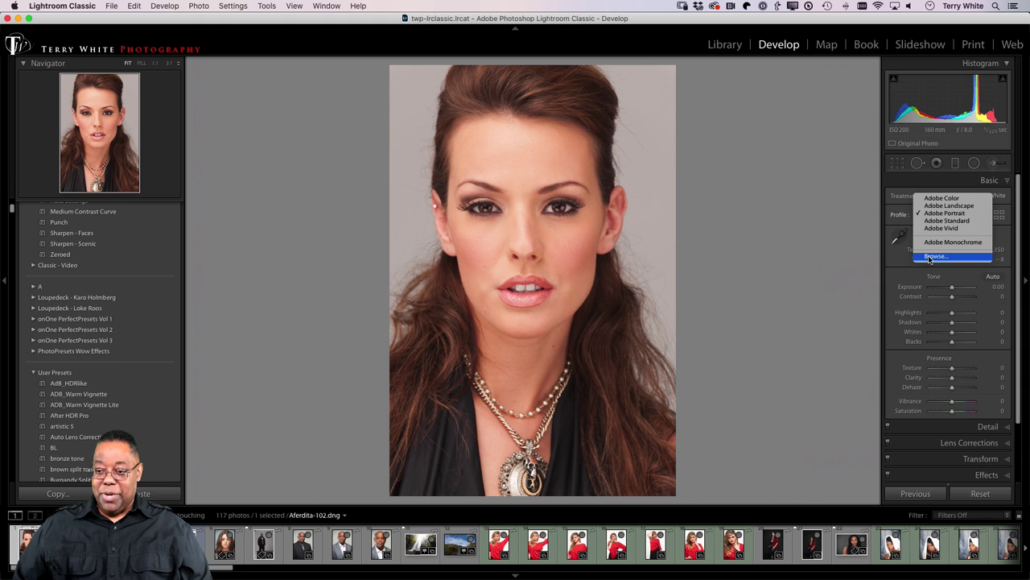
pyautogui.click(946, 212)
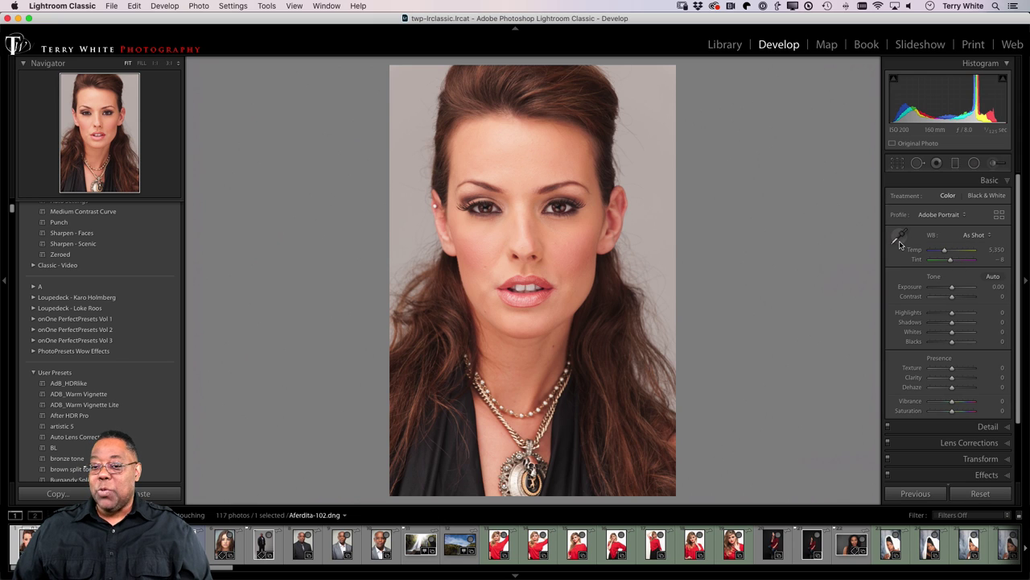
pyautogui.click(974, 235)
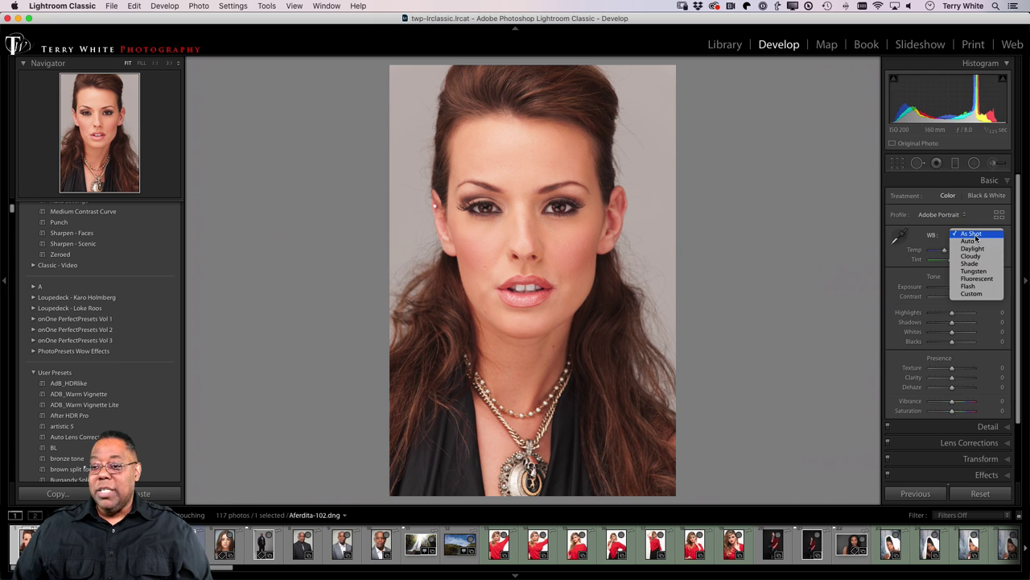
pyautogui.click(985, 286)
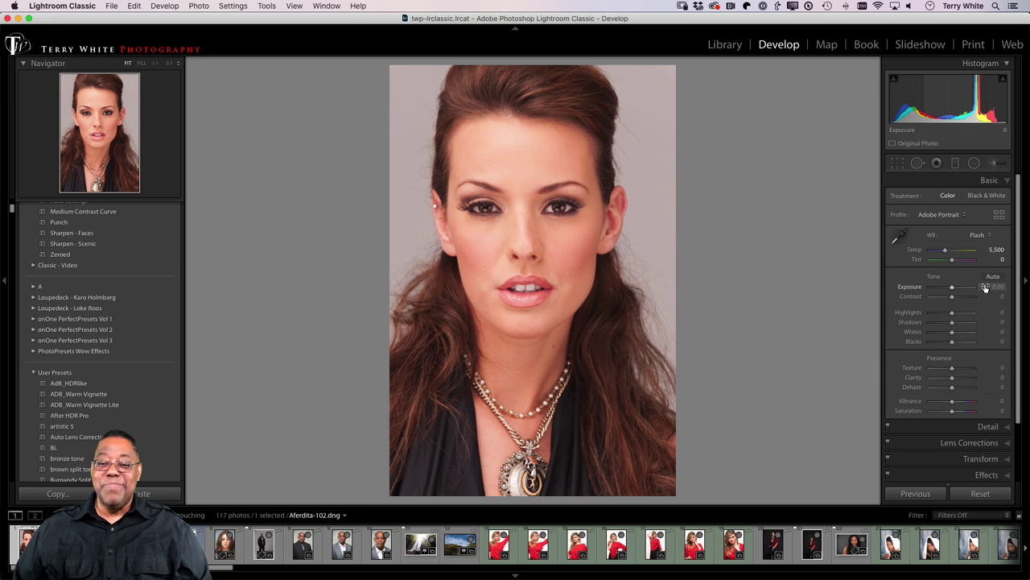
pyautogui.click(979, 235)
pyautogui.click(983, 182)
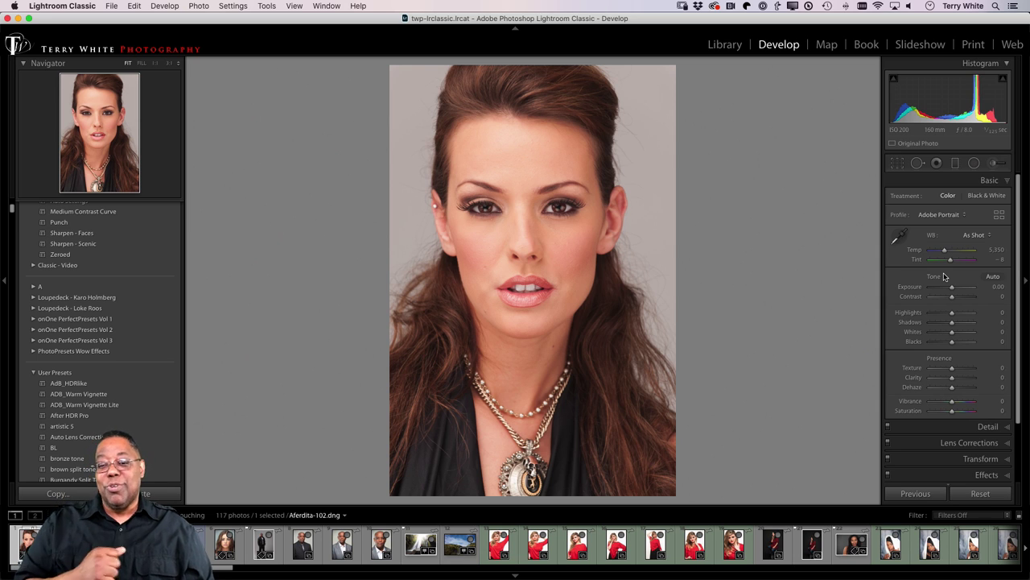
# - Sample the dark top, then the grey backdrop, with the White Balance Selector for Temp 4,800, Tint -11
pyautogui.click(899, 234)
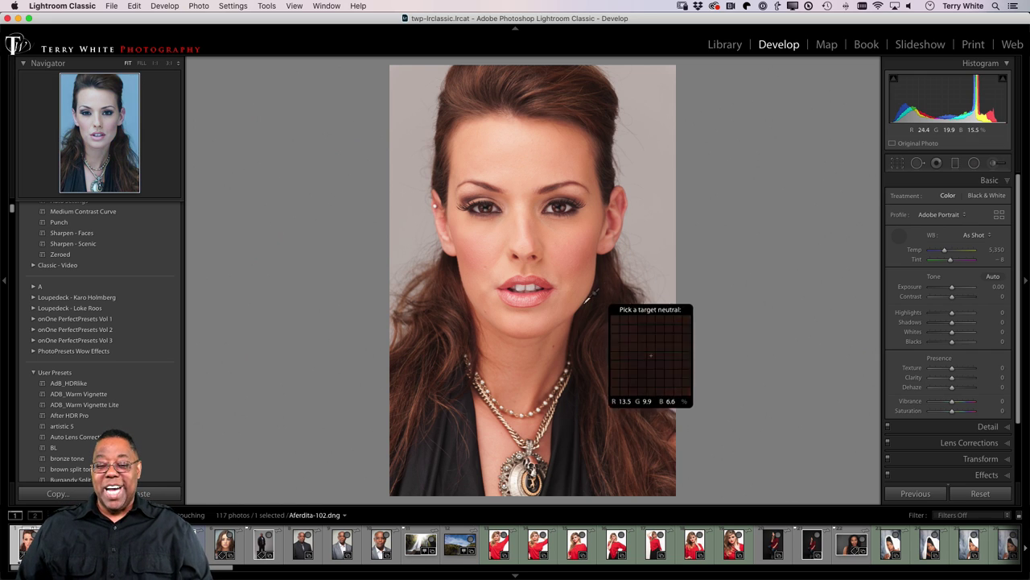
pyautogui.click(426, 455)
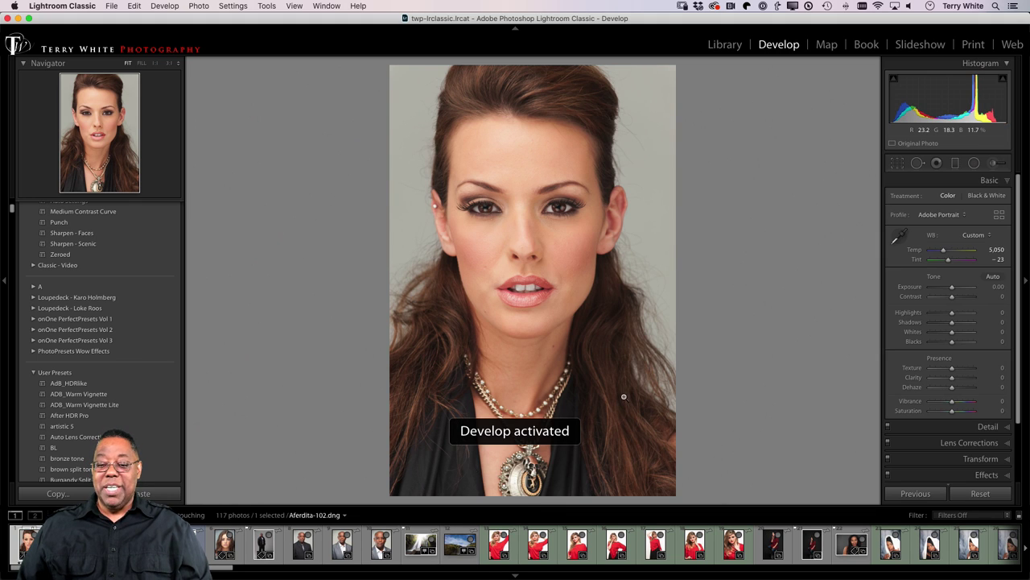
pyautogui.click(901, 239)
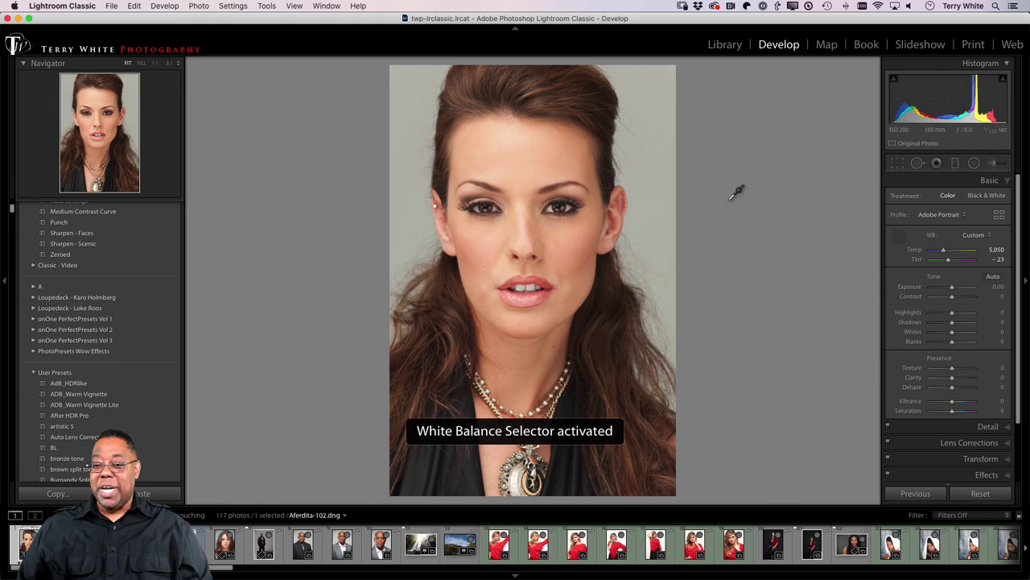
pyautogui.click(739, 225)
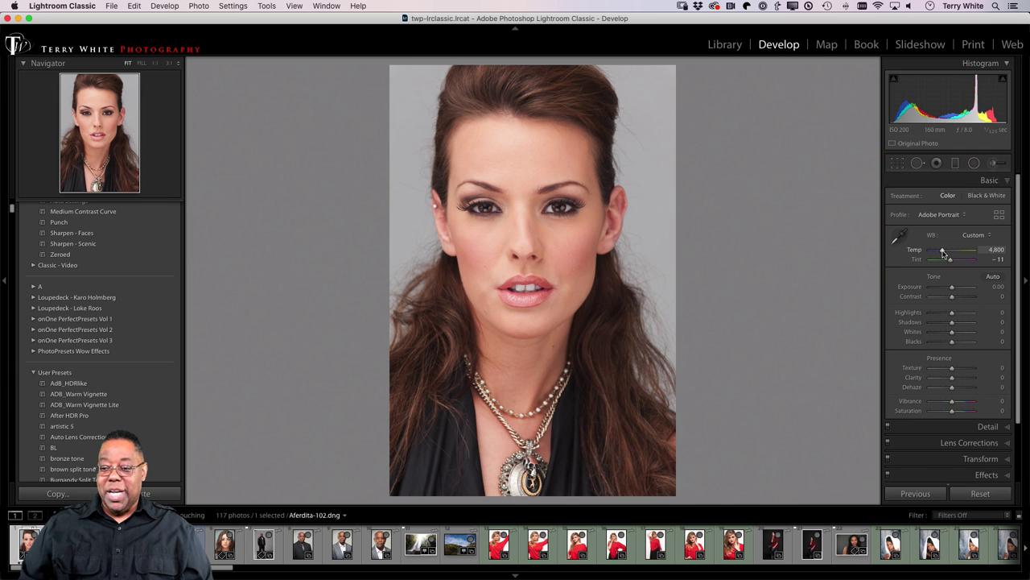
# - Nudge the Temp slider up to 5,116, keeping Tint at -11
pyautogui.moveTo(943, 252); pyautogui.dragTo(945, 253)
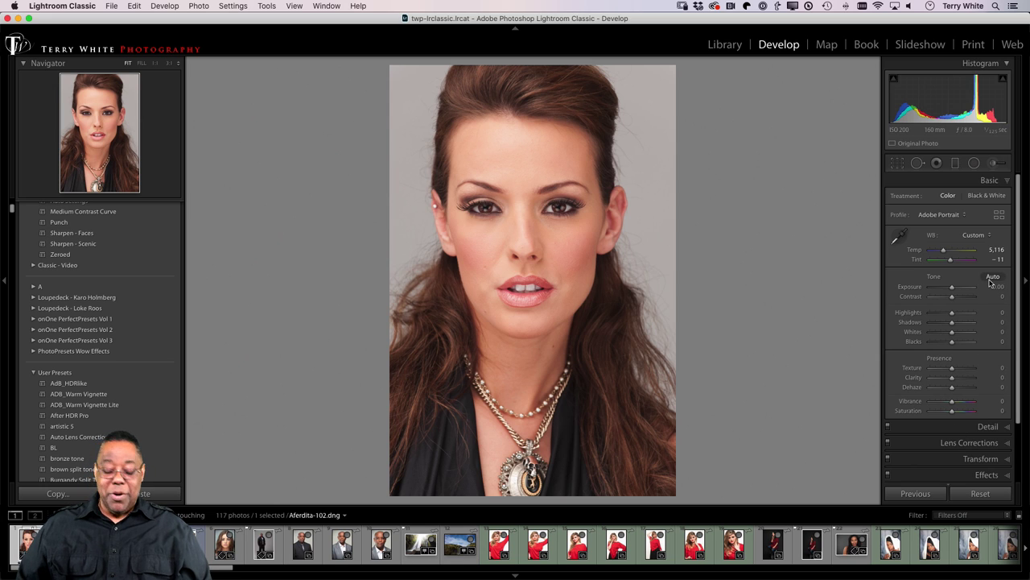
# - Apply Auto tone, undo it, then reapply for Contrast +20, Highlights -39, Shadows +48, Vibrance +20
pyautogui.press('alt')
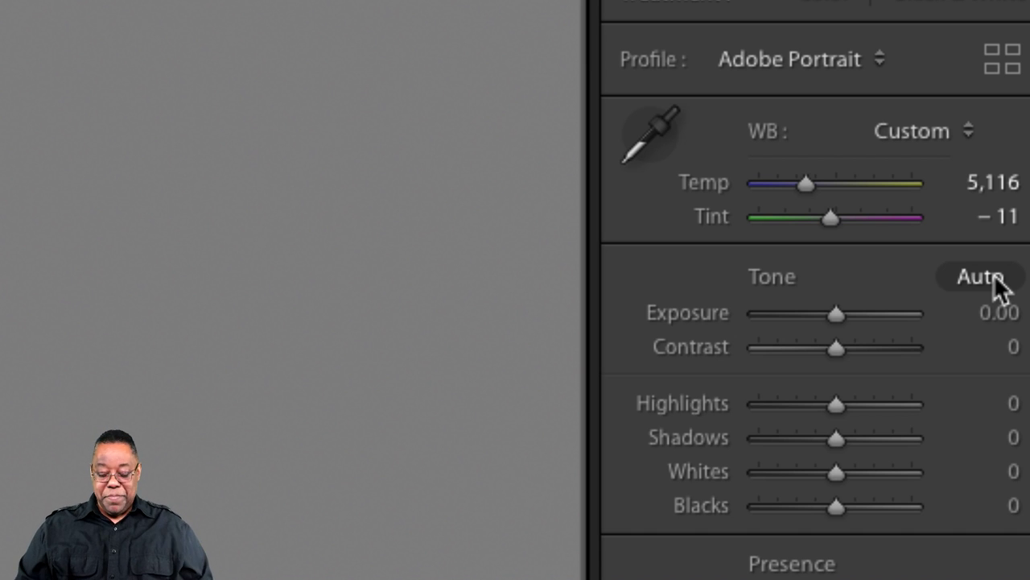
pyautogui.press('alt')
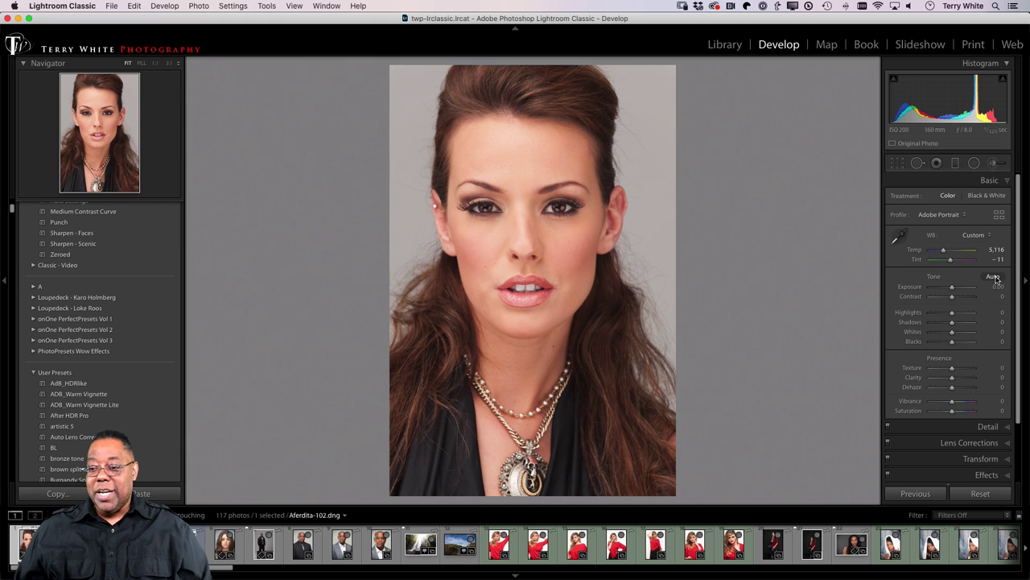
pyautogui.click(995, 277)
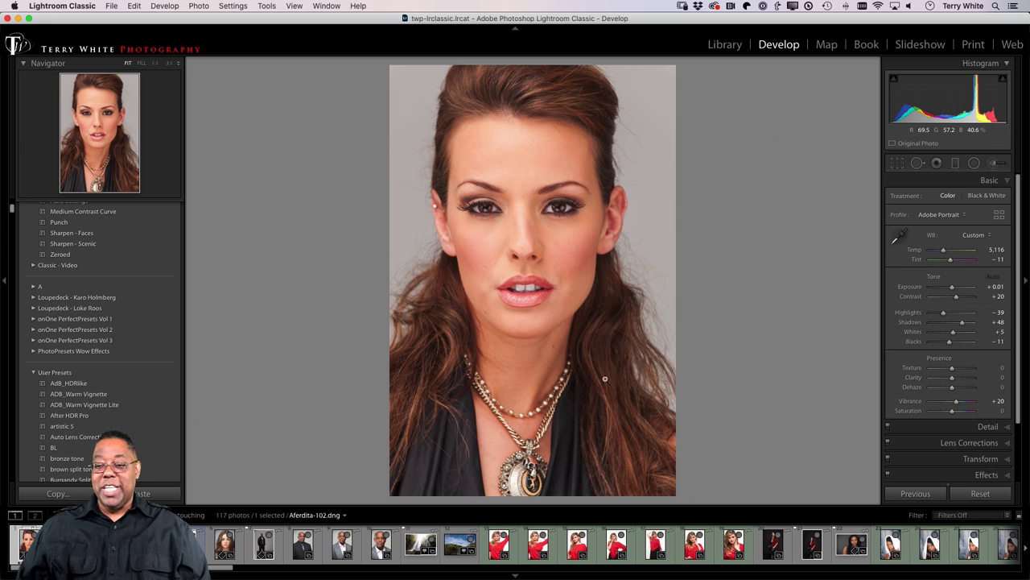
pyautogui.press('super+z')
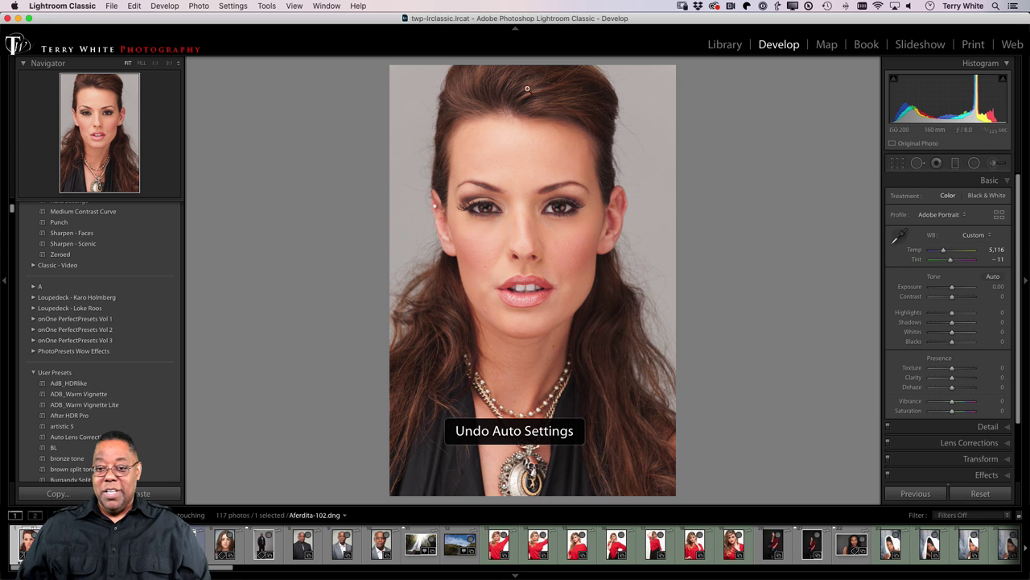
pyautogui.click(992, 276)
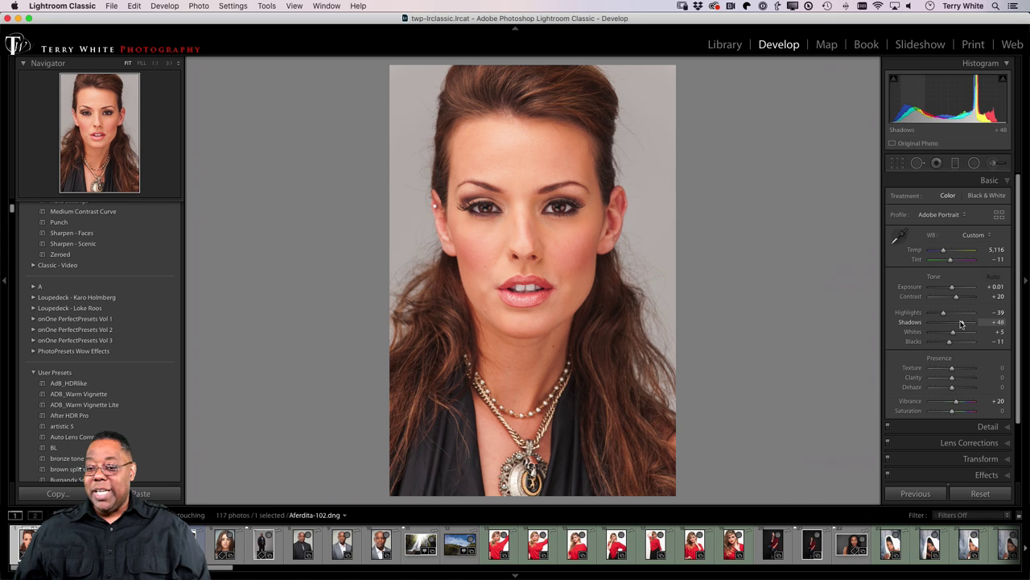
pyautogui.moveTo(960, 324); pyautogui.dragTo(955, 325)
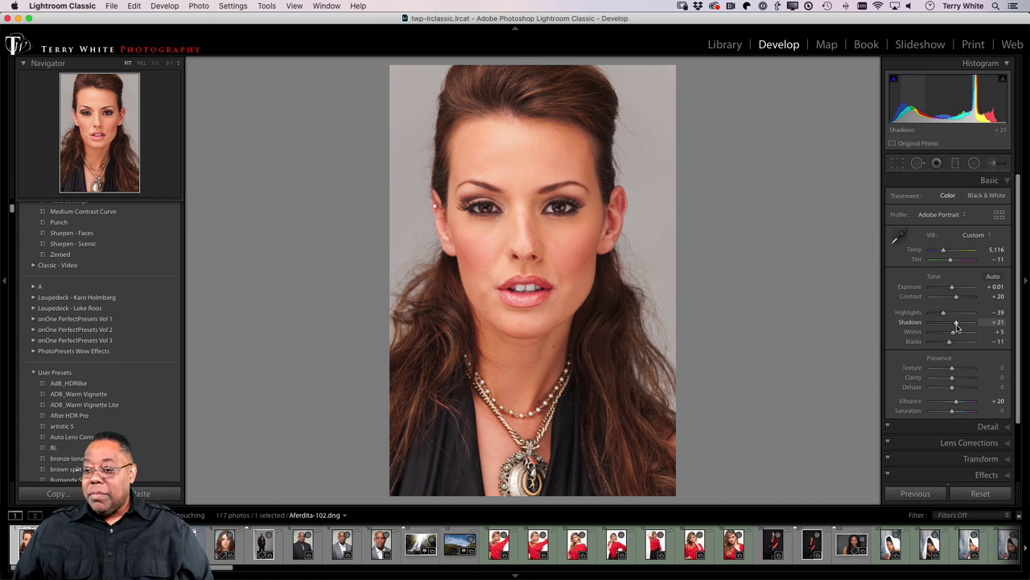
pyautogui.moveTo(958, 326); pyautogui.dragTo(945, 318)
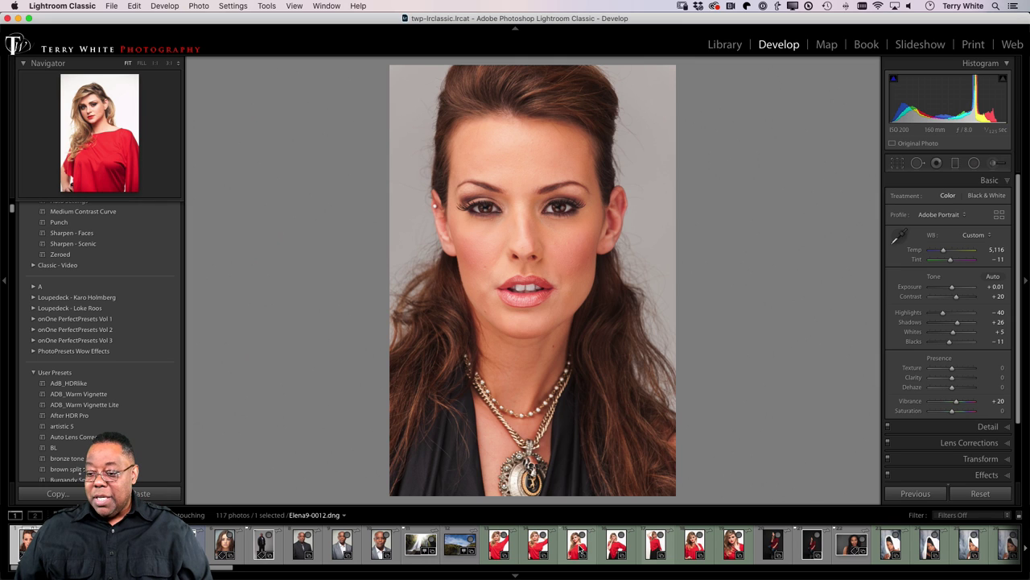
pyautogui.hscroll(1, 591, 544)
pyautogui.hscroll(-1, 572, 544)
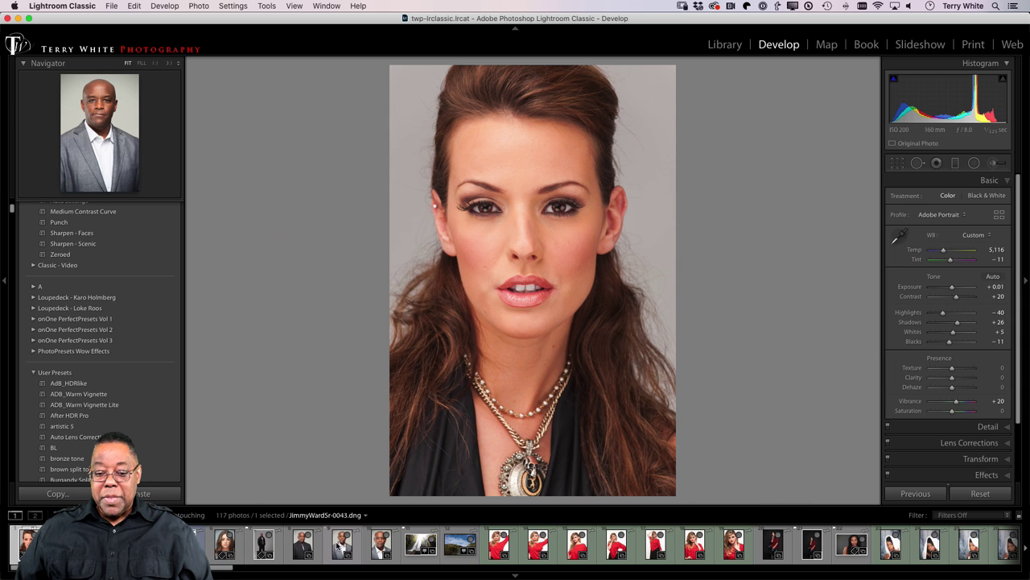
pyautogui.click(337, 546)
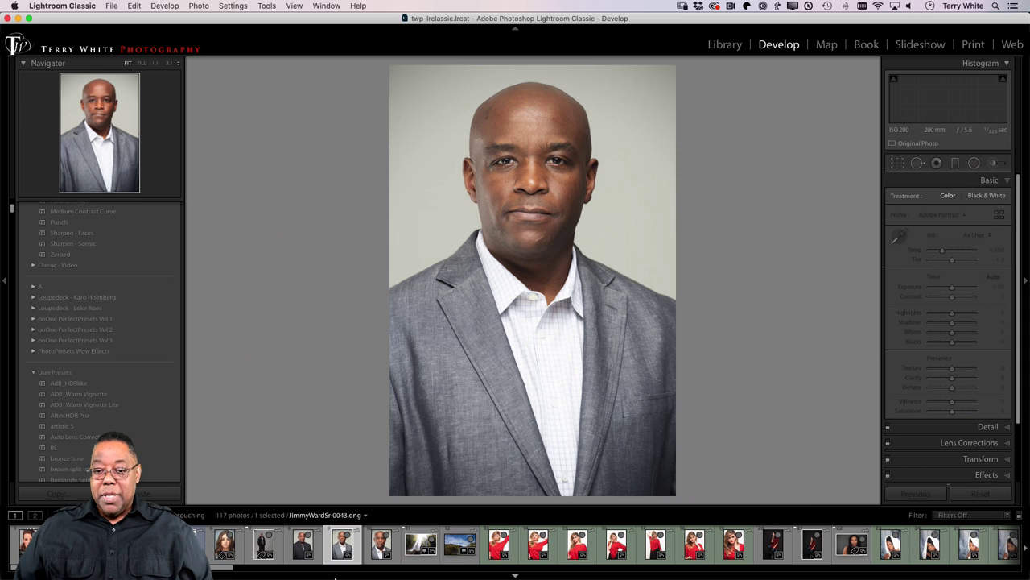
pyautogui.click(551, 403)
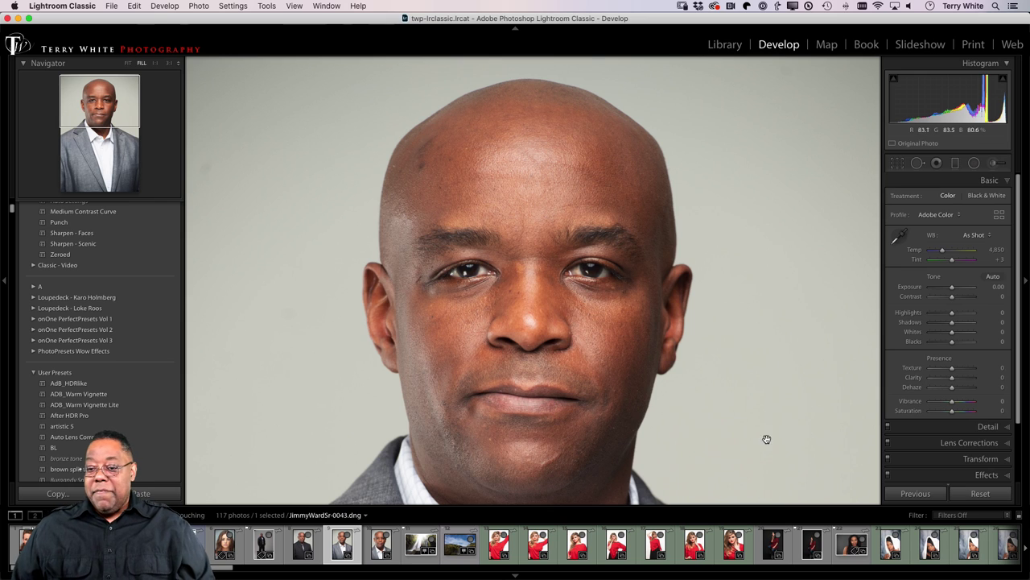
# - Apply Auto tone and sample the grey backdrop as neutral, giving Temp 4,750 and Tint +15
pyautogui.click(994, 276)
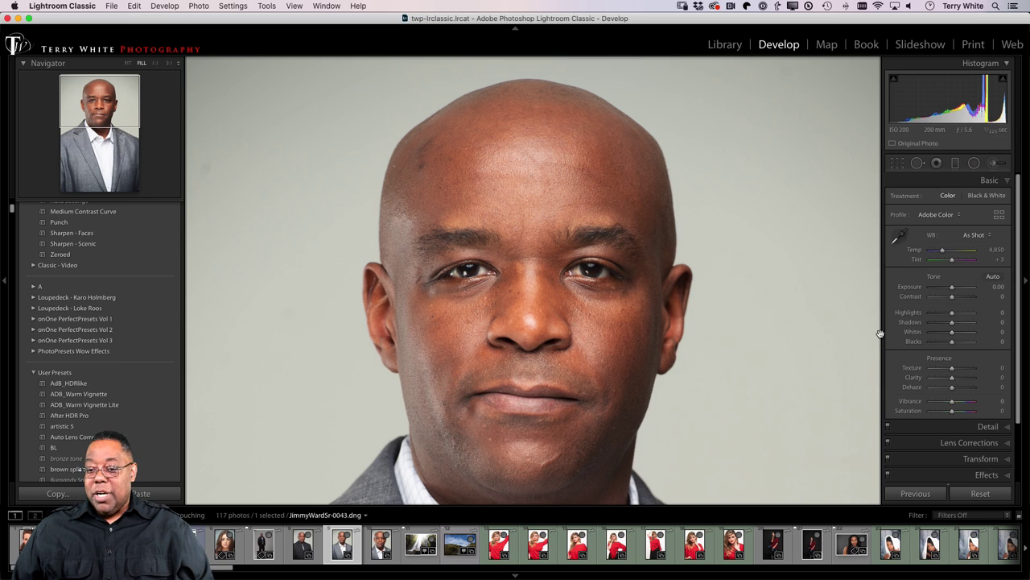
pyautogui.click(898, 235)
pyautogui.click(752, 164)
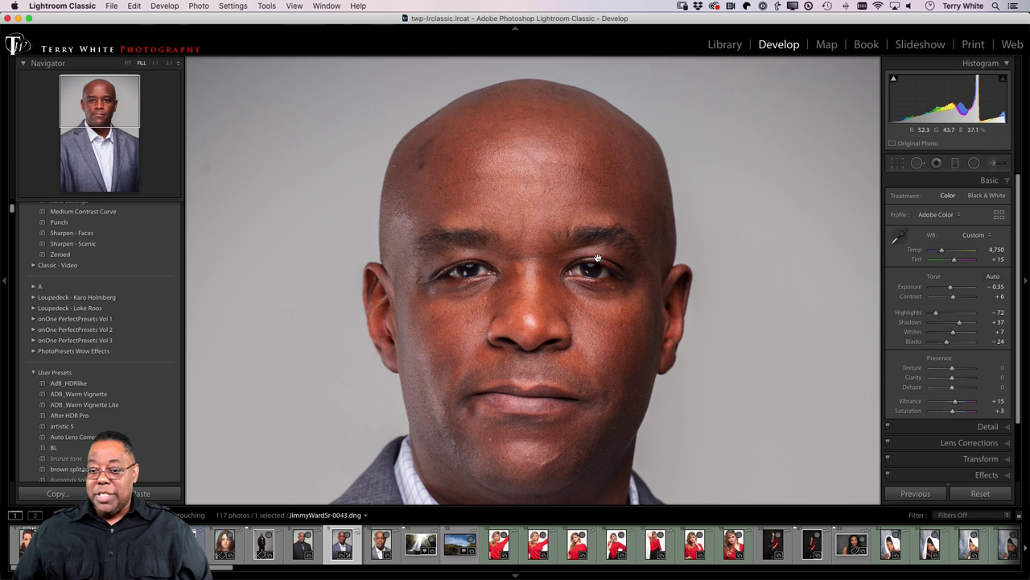
pyautogui.click(607, 263)
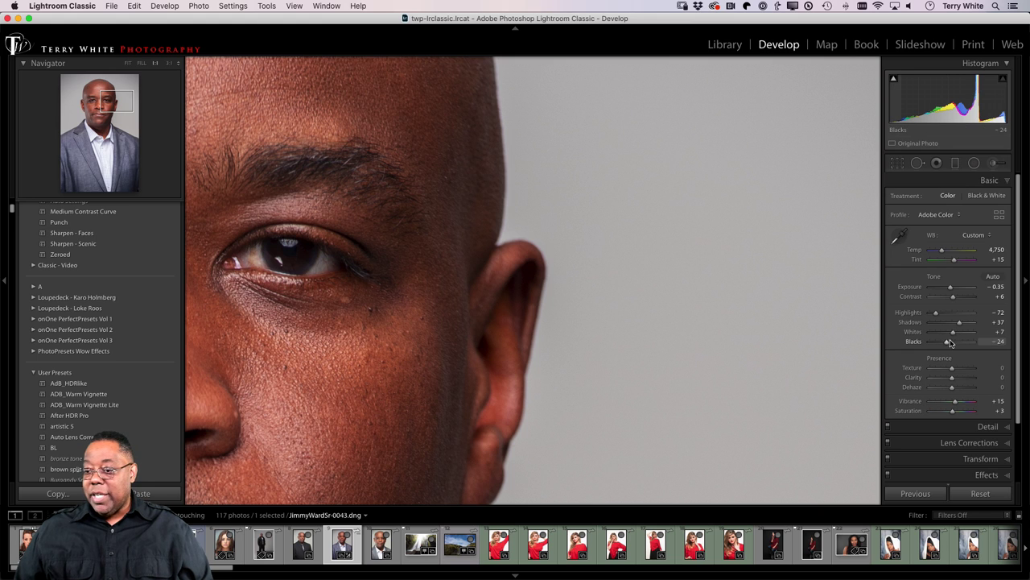
pyautogui.moveTo(952, 382); pyautogui.dragTo(966, 380)
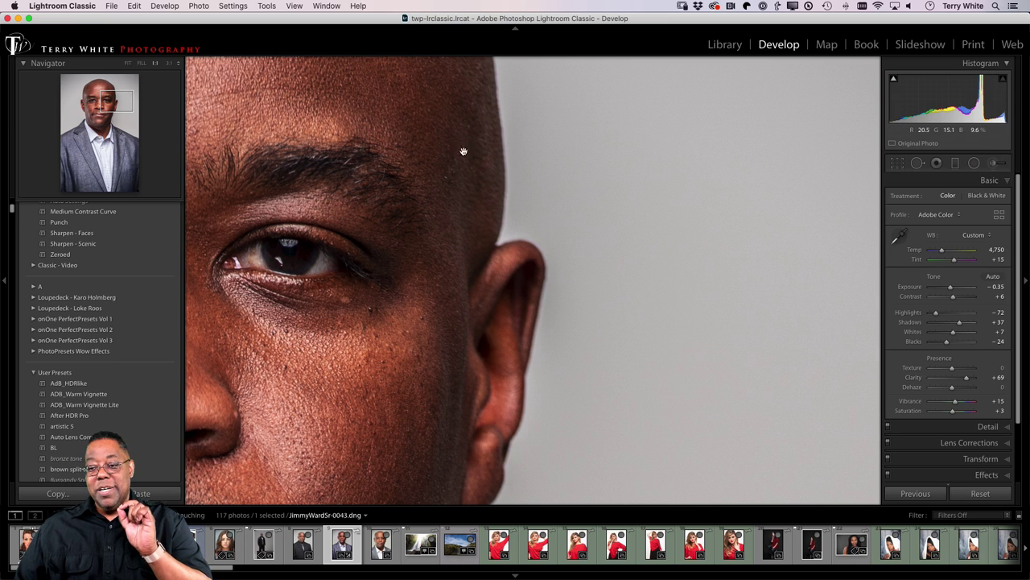
pyautogui.moveTo(966, 379)
pyautogui.mouseDown()
pyautogui.moveTo(949, 382)
pyautogui.moveTo(975, 378)
pyautogui.mouseUp()
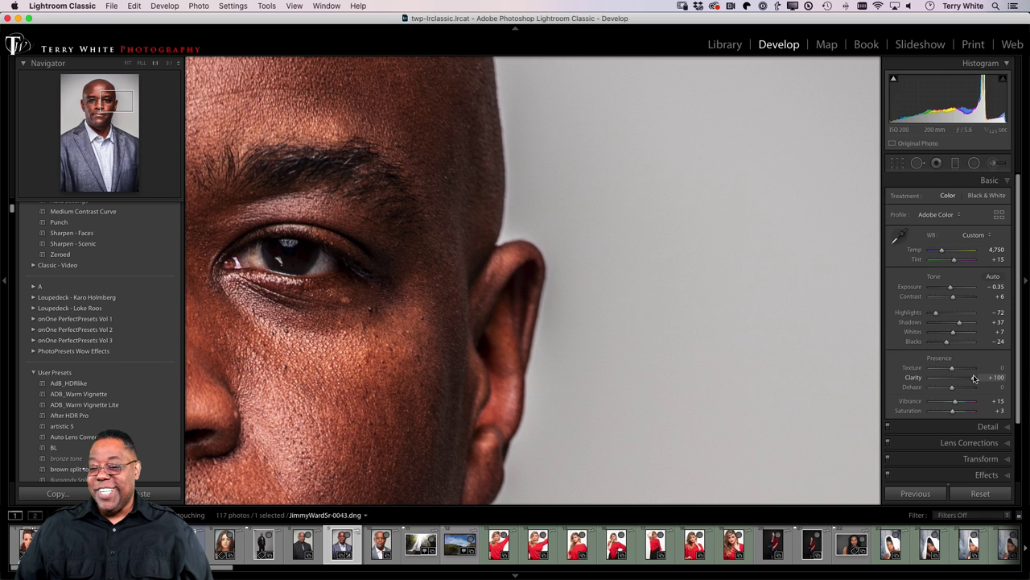
pyautogui.doubleClick(974, 378)
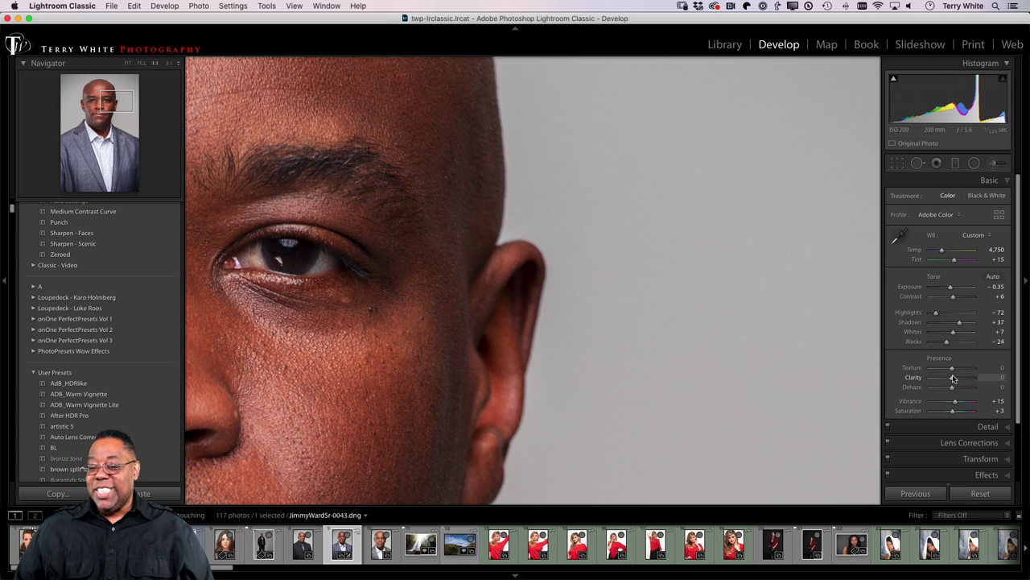
# - Compare Texture settings down to -100, then leave Texture at +22 with Clarity at 0
pyautogui.moveTo(954, 371)
pyautogui.mouseDown()
pyautogui.moveTo(971, 369)
pyautogui.moveTo(935, 375)
pyautogui.moveTo(970, 373)
pyautogui.moveTo(959, 375)
pyautogui.mouseUp()
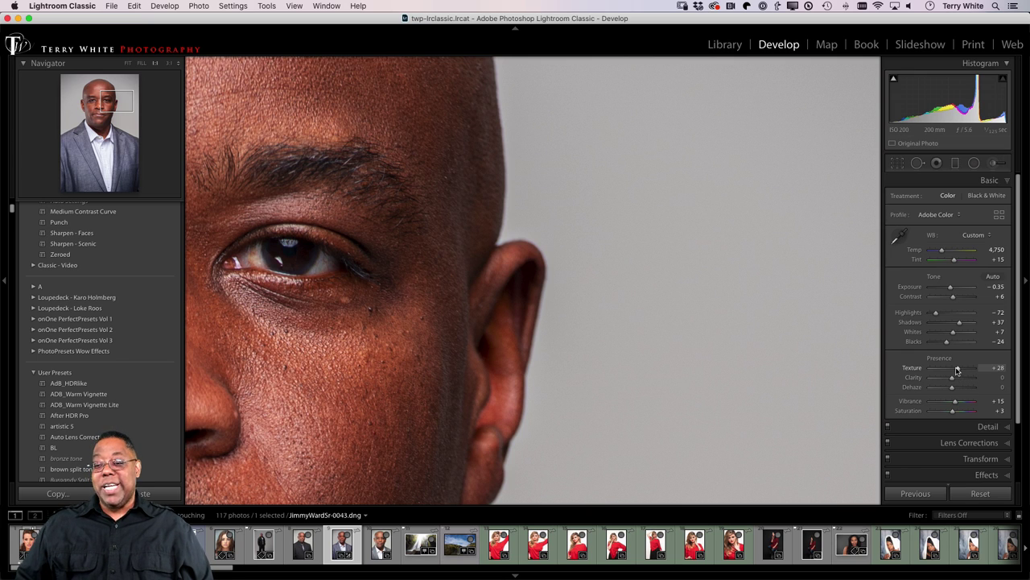
pyautogui.moveTo(957, 370); pyautogui.dragTo(926, 379)
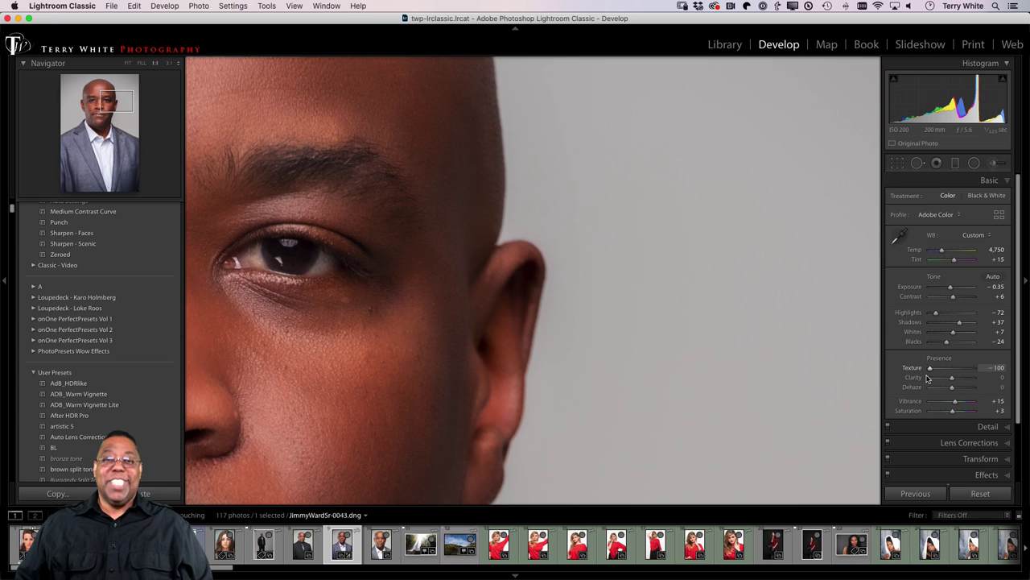
pyautogui.moveTo(930, 369); pyautogui.dragTo(956, 371)
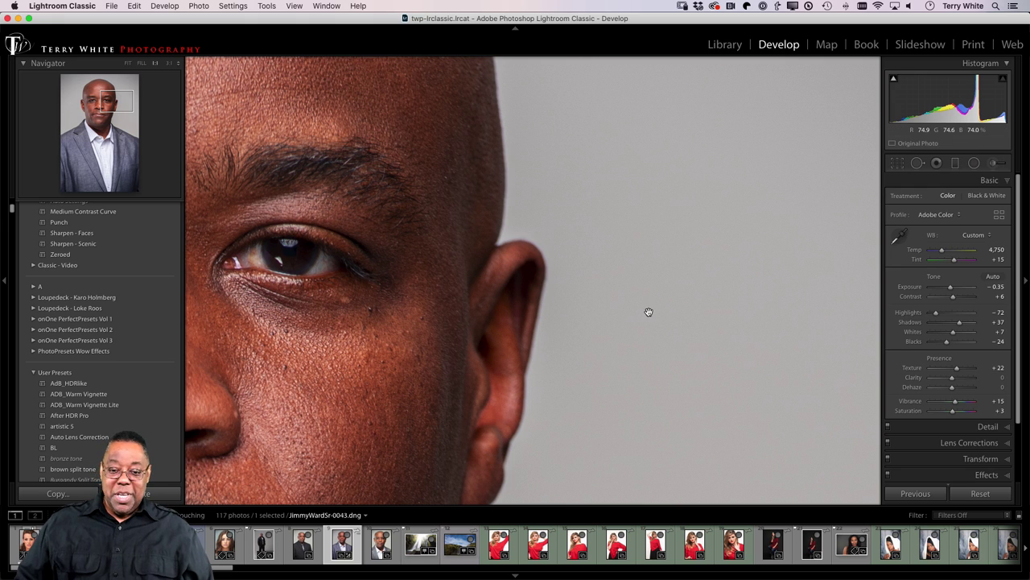
pyautogui.click(363, 292)
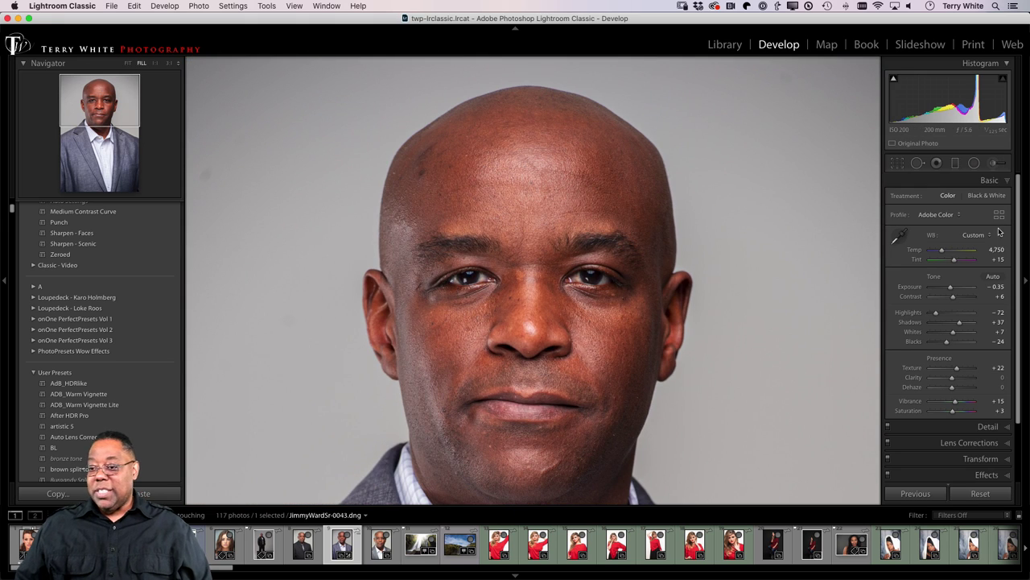
# - Set up the Adjustment Brush with a Texture effect of -79
pyautogui.press('k')
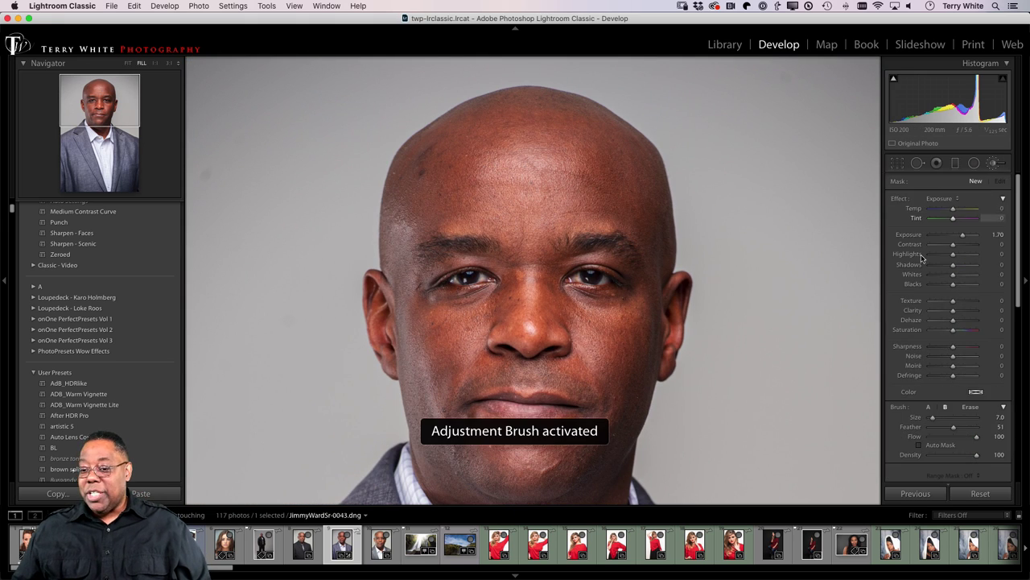
pyautogui.click(946, 199)
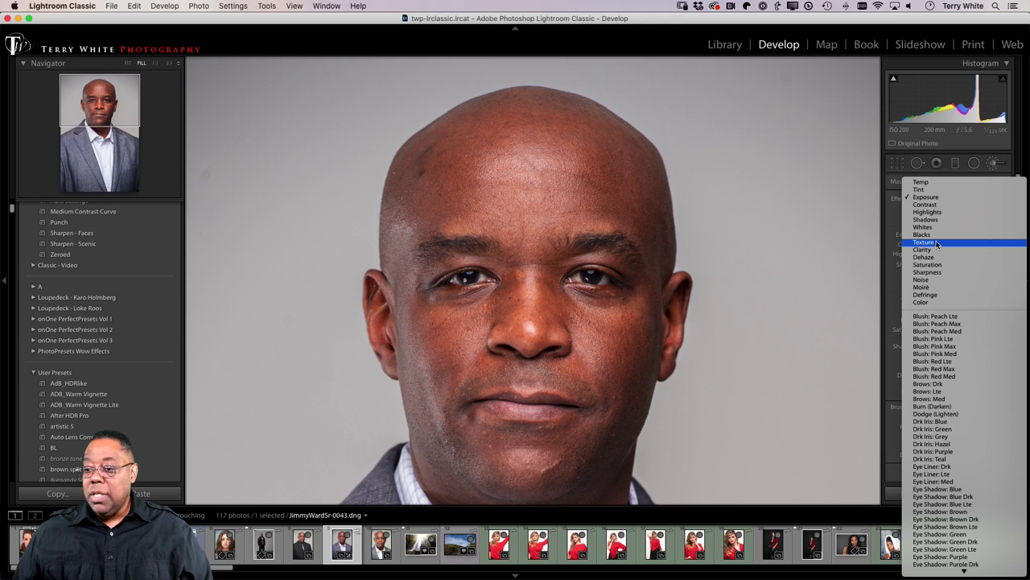
pyautogui.click(937, 243)
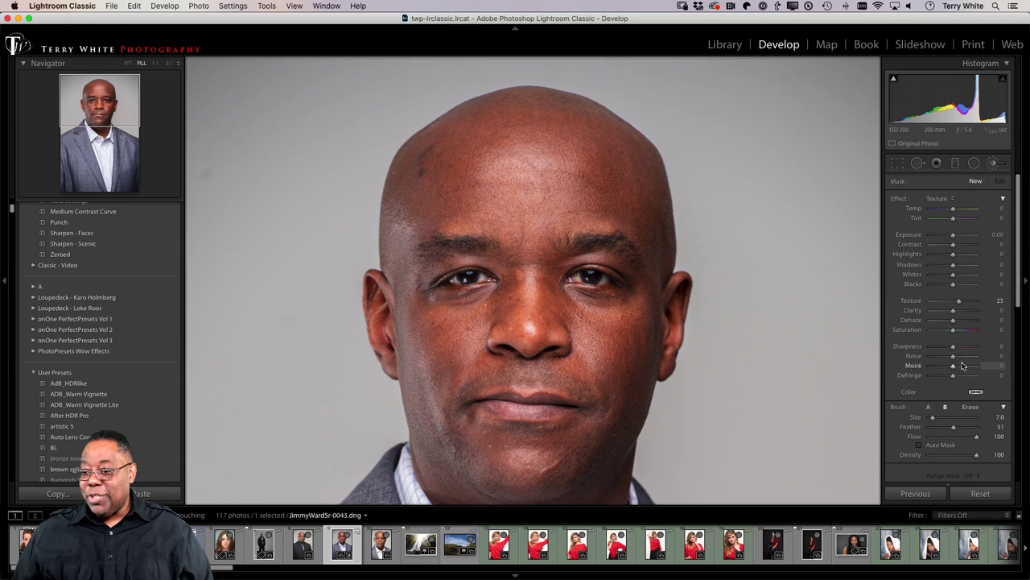
pyautogui.moveTo(961, 303); pyautogui.dragTo(936, 305)
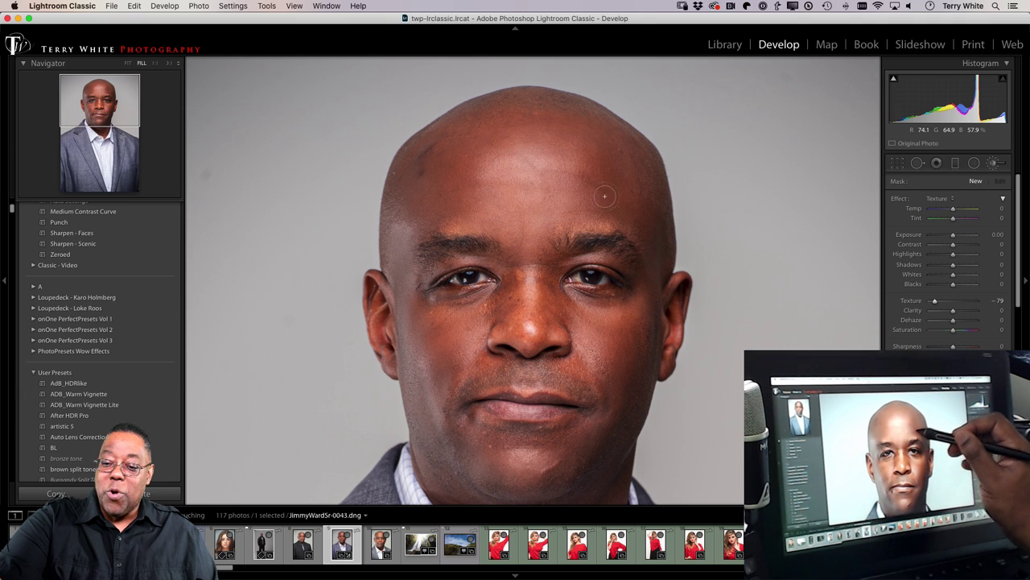
# - Test a smoothing stroke on the forehead, undo it, and switch to the Aferdita-102 portrait
pyautogui.moveTo(552, 184); pyautogui.dragTo(451, 173)
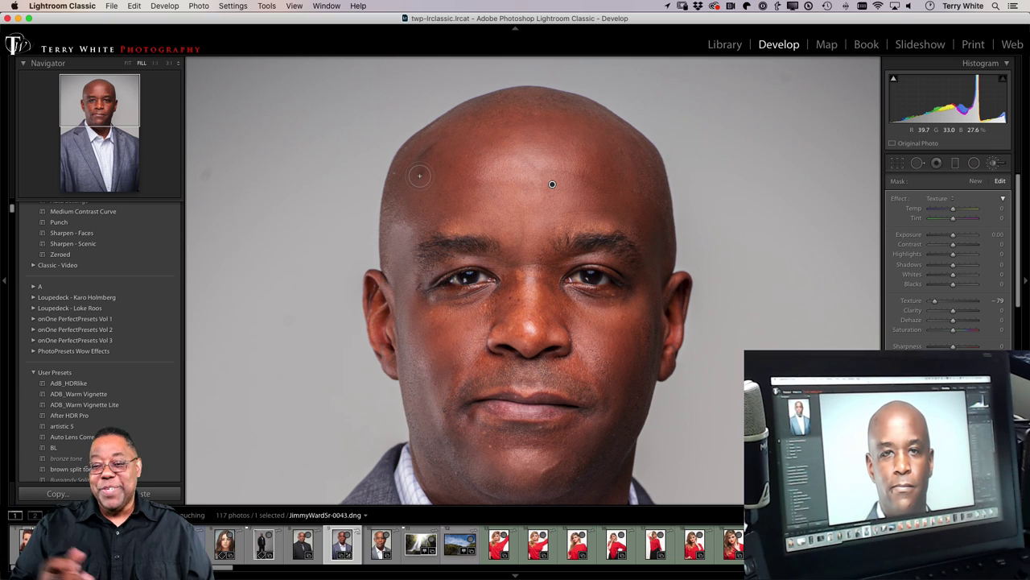
pyautogui.press('super+z')
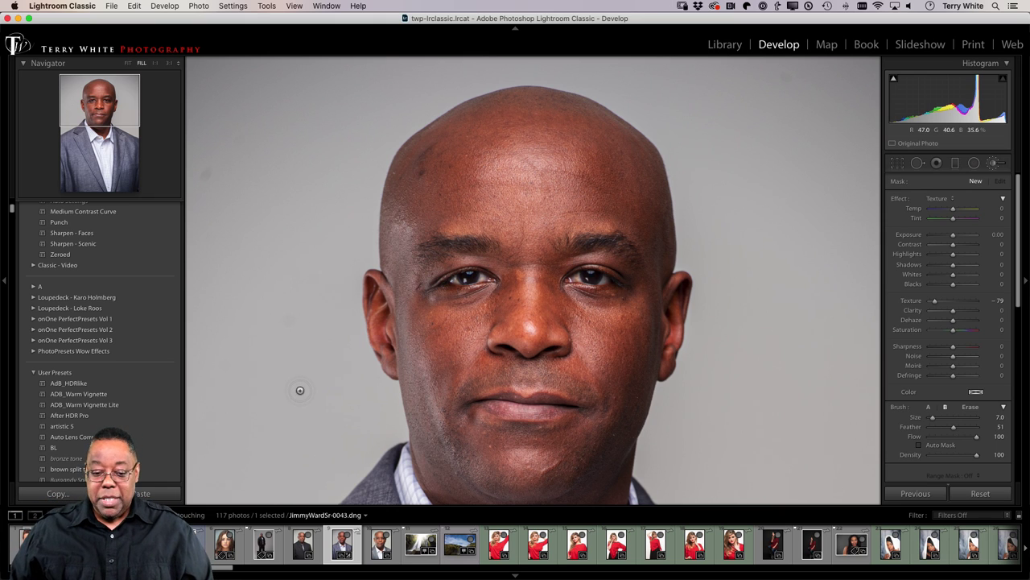
pyautogui.click(193, 544)
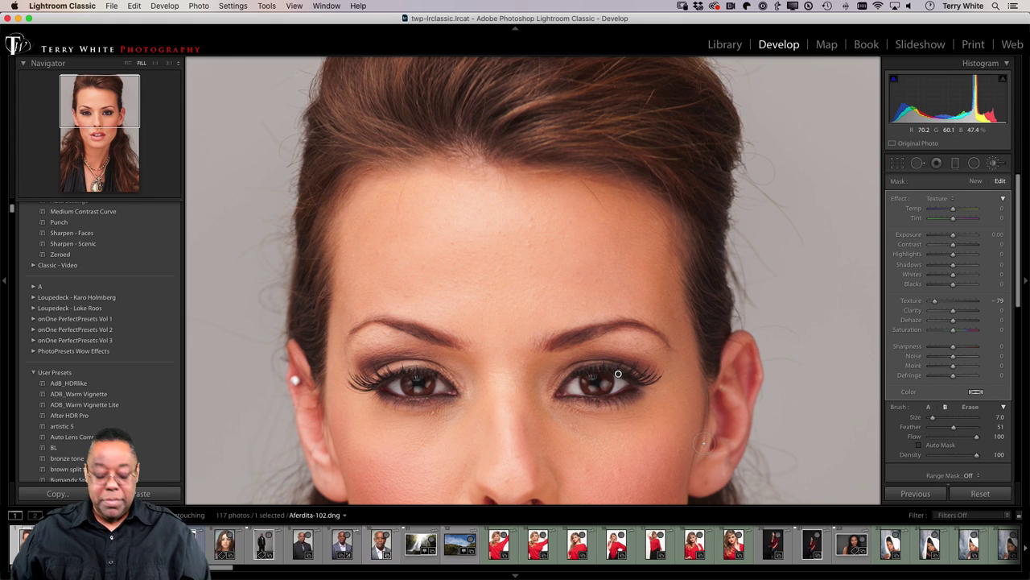
# - Undo the stray stroke, leave the brush for basic adjustments, and view Aferdita-102 in Fit view
pyautogui.press('super+z')
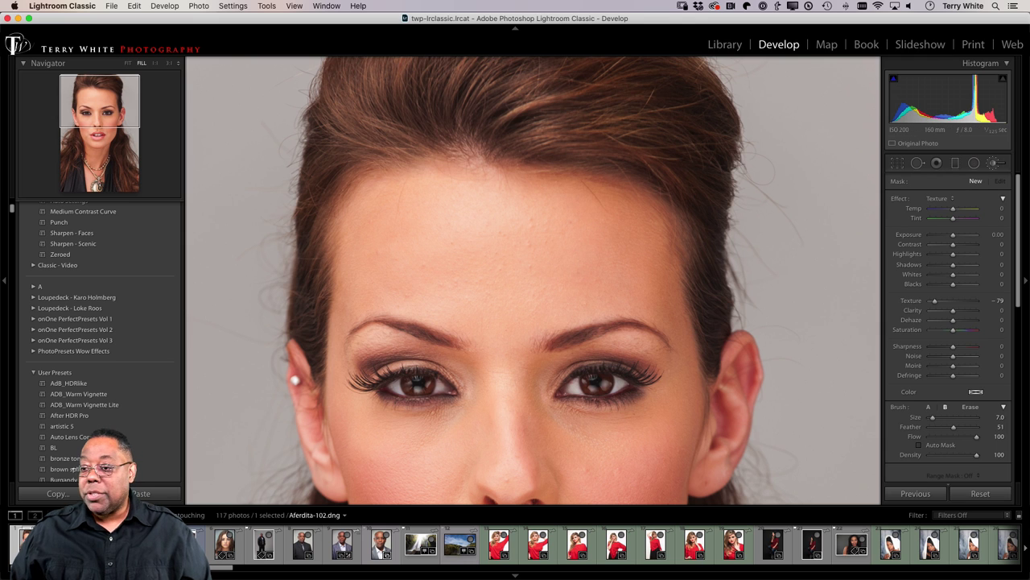
pyautogui.press('d')
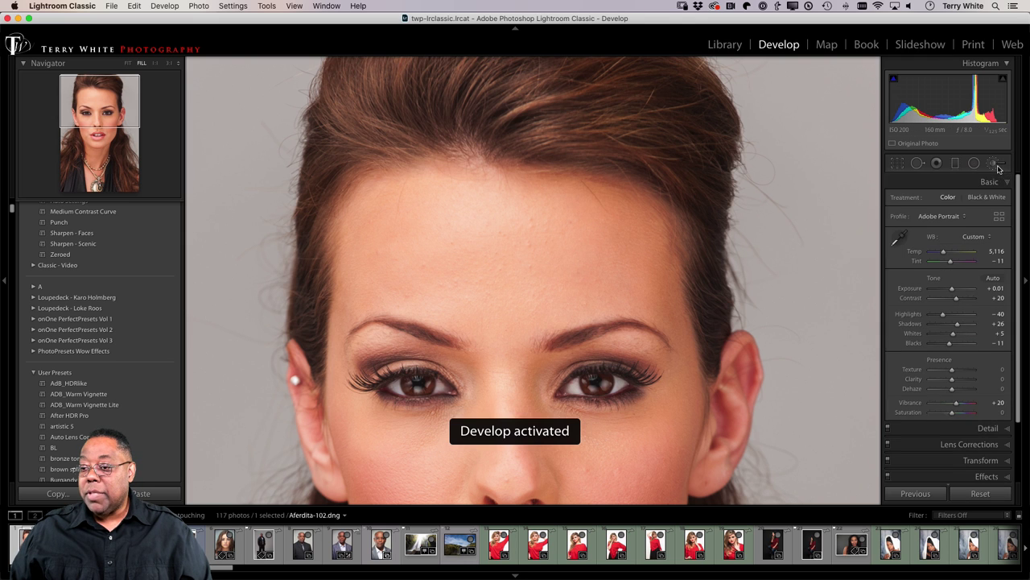
pyautogui.click(557, 287)
pyautogui.click(563, 285)
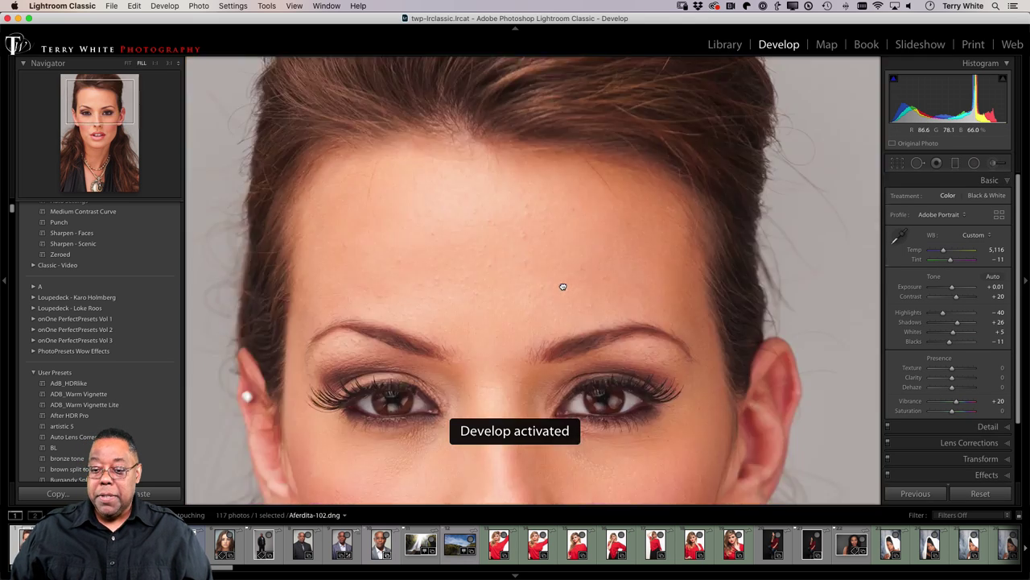
pyautogui.click(561, 285)
pyautogui.click(563, 286)
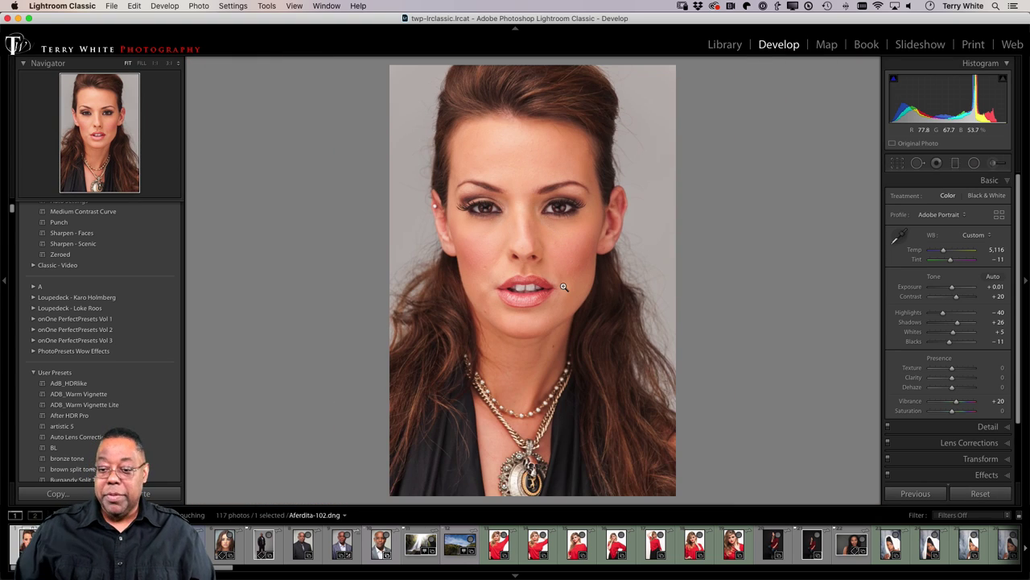
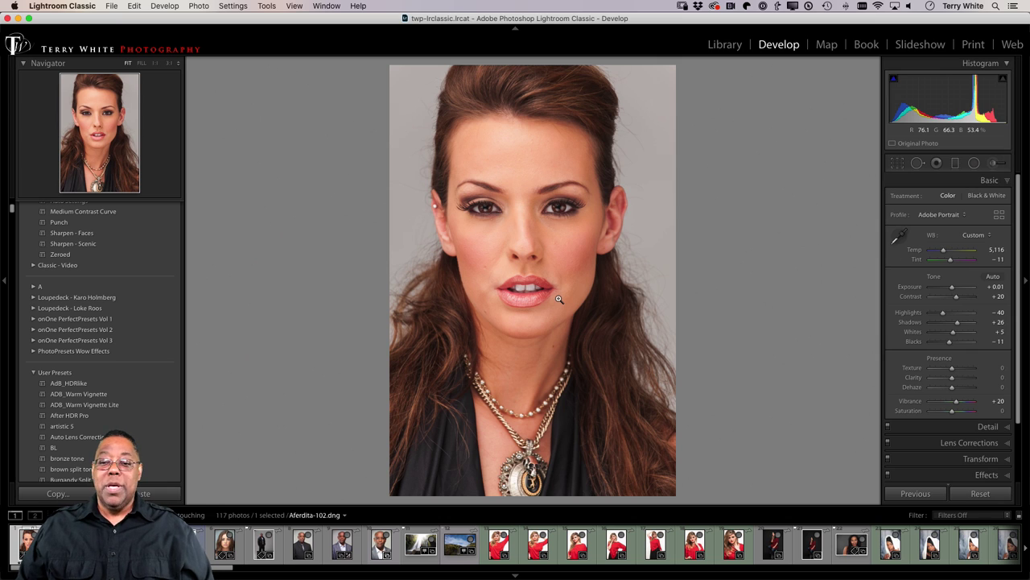
# - Zoom to 1:1 on the hair by the ear, then on the eyes
pyautogui.click(642, 259)
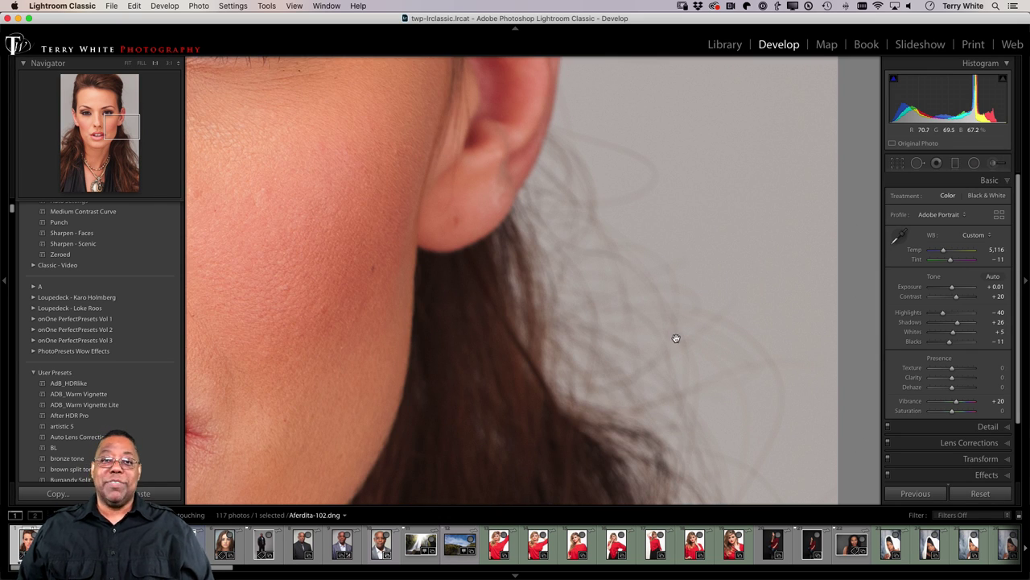
pyautogui.click(526, 340)
pyautogui.click(561, 212)
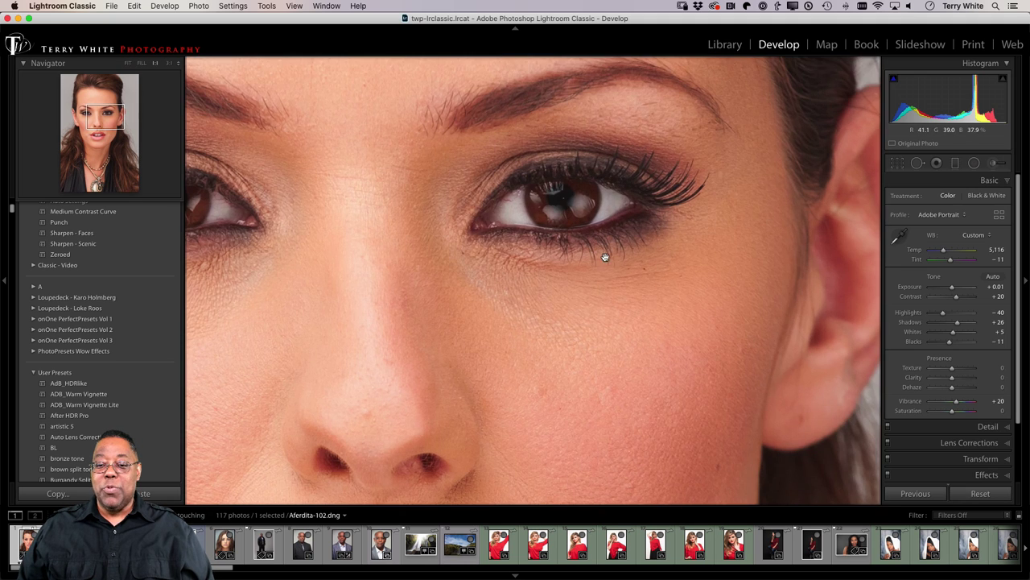
pyautogui.press('super+minus')
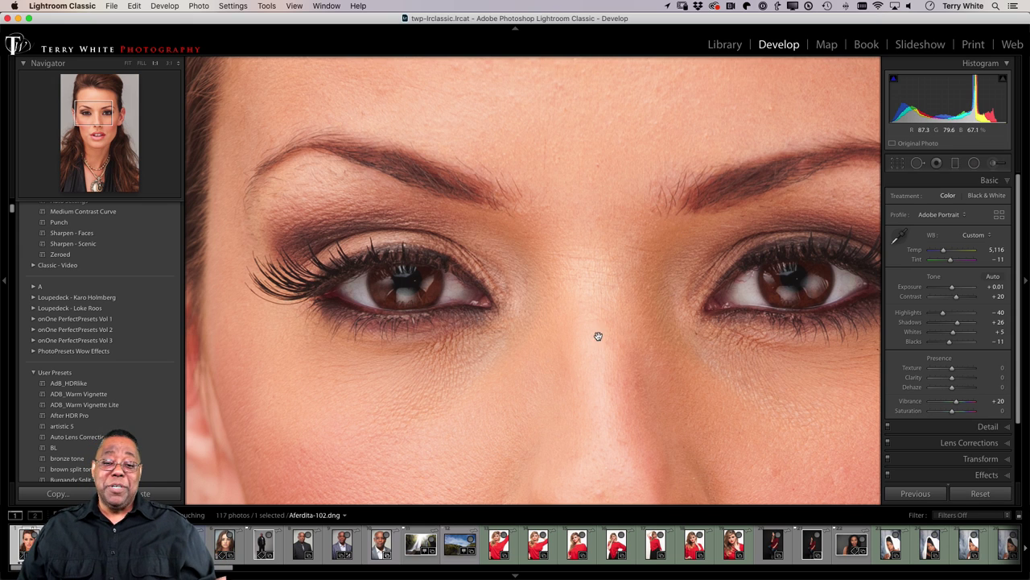
# - Pan the 1:1 close-up down over the nose, lips, chin and neck
pyautogui.moveTo(575, 367); pyautogui.dragTo(558, 149)
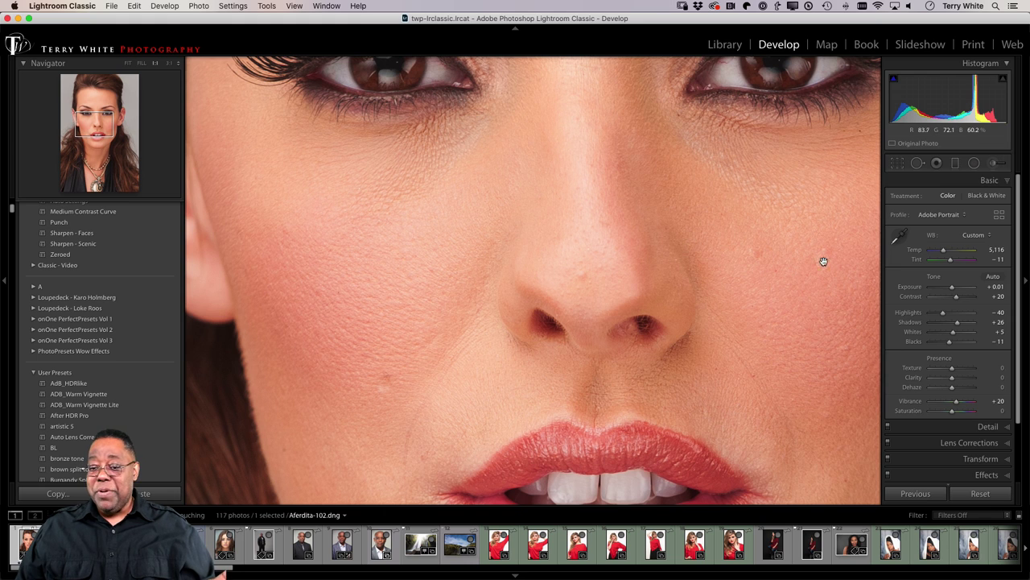
pyautogui.moveTo(734, 383); pyautogui.dragTo(573, 234)
pyautogui.moveTo(480, 444); pyautogui.dragTo(483, 370)
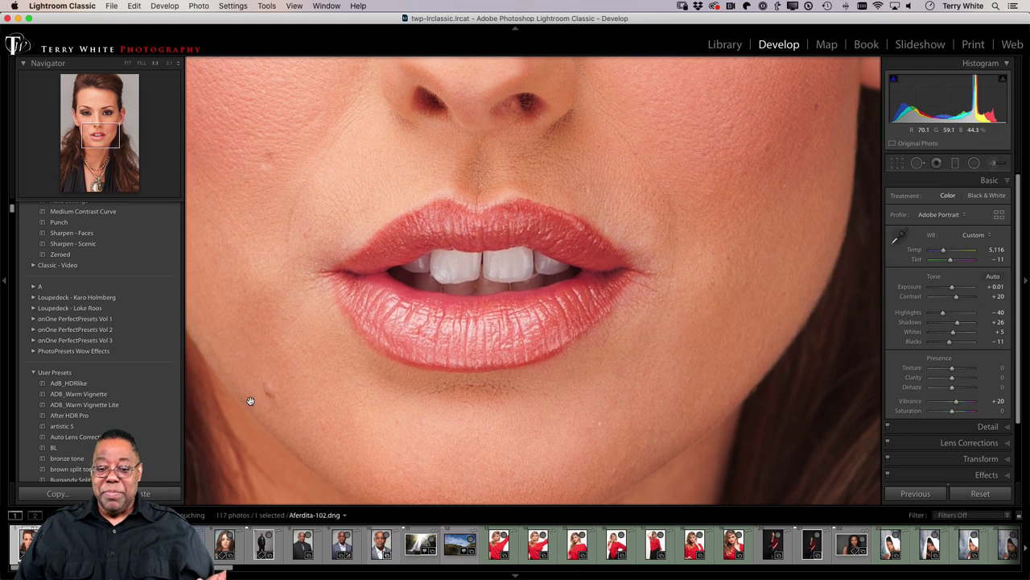
pyautogui.moveTo(456, 447); pyautogui.dragTo(461, 324)
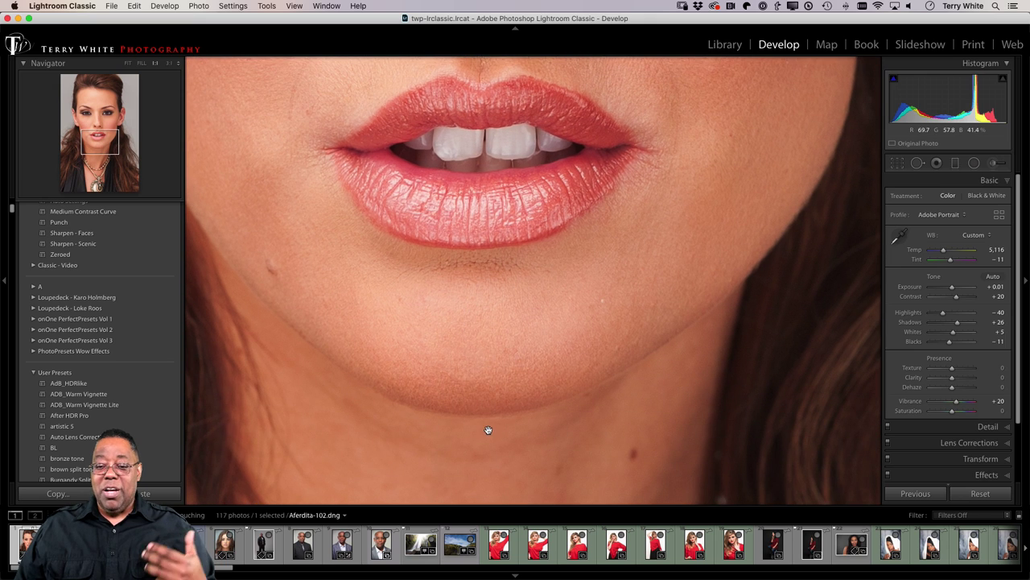
pyautogui.moveTo(488, 430); pyautogui.dragTo(484, 361)
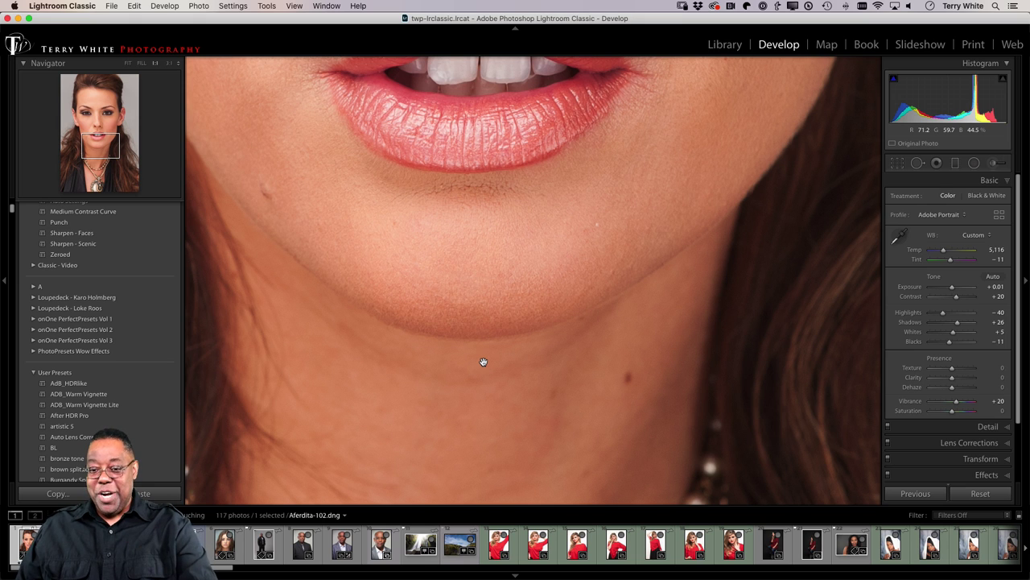
pyautogui.press('Right')
# - Back on Aferdita-102.dng, inspect the forehead, hairline and eyebrows at 1:1, then return to Fit view
pyautogui.press('Left')
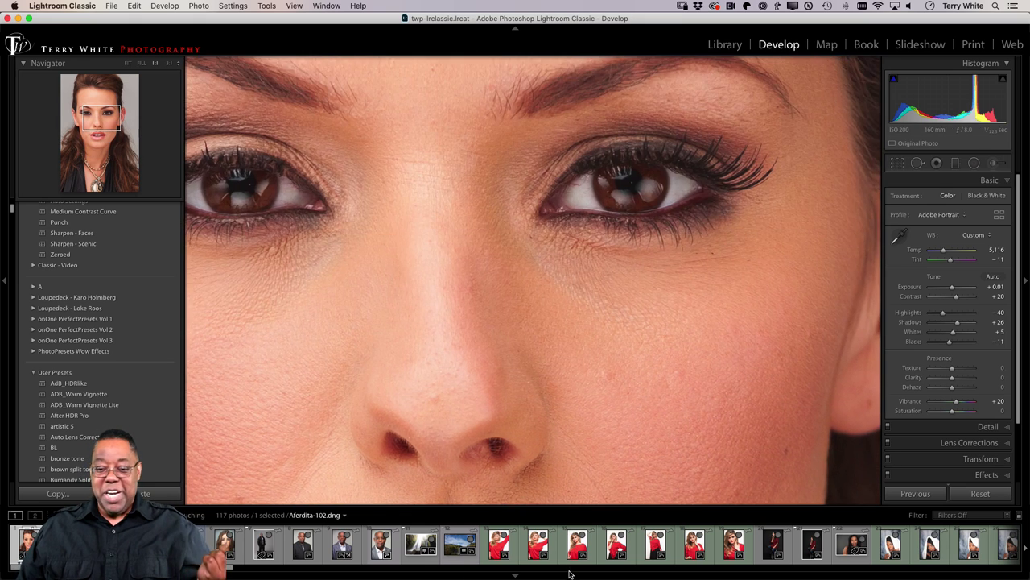
pyautogui.scroll(5, 407, 398)
pyautogui.scroll(3, 491, 490)
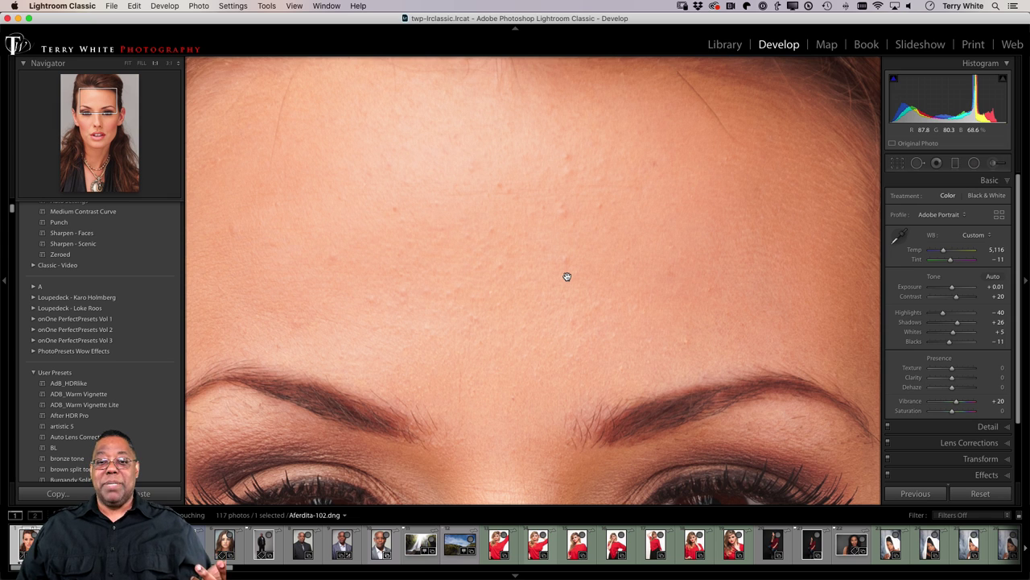
pyautogui.scroll(5, 513, 159)
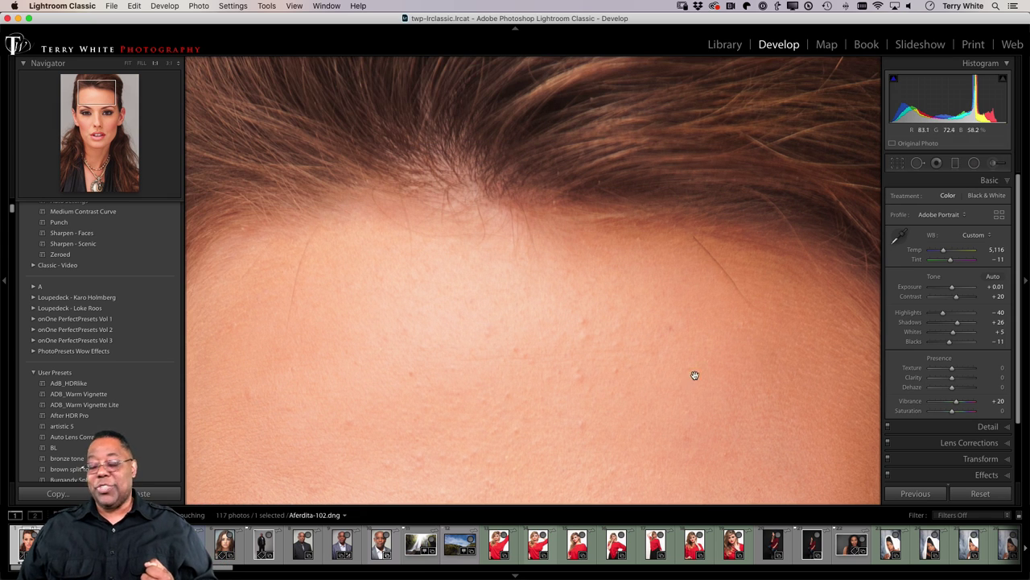
pyautogui.moveTo(624, 406); pyautogui.dragTo(446, 118)
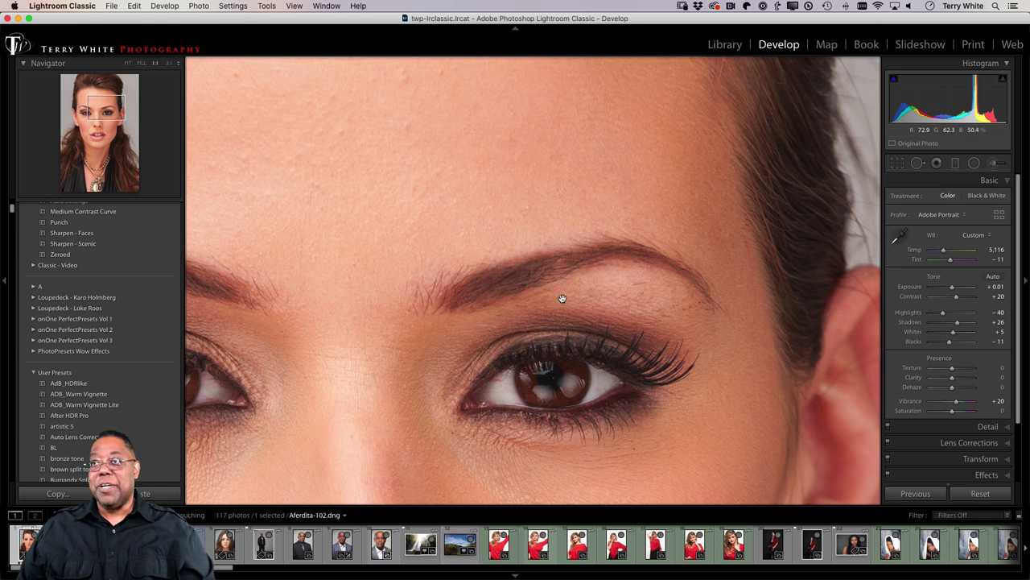
pyautogui.click(855, 541)
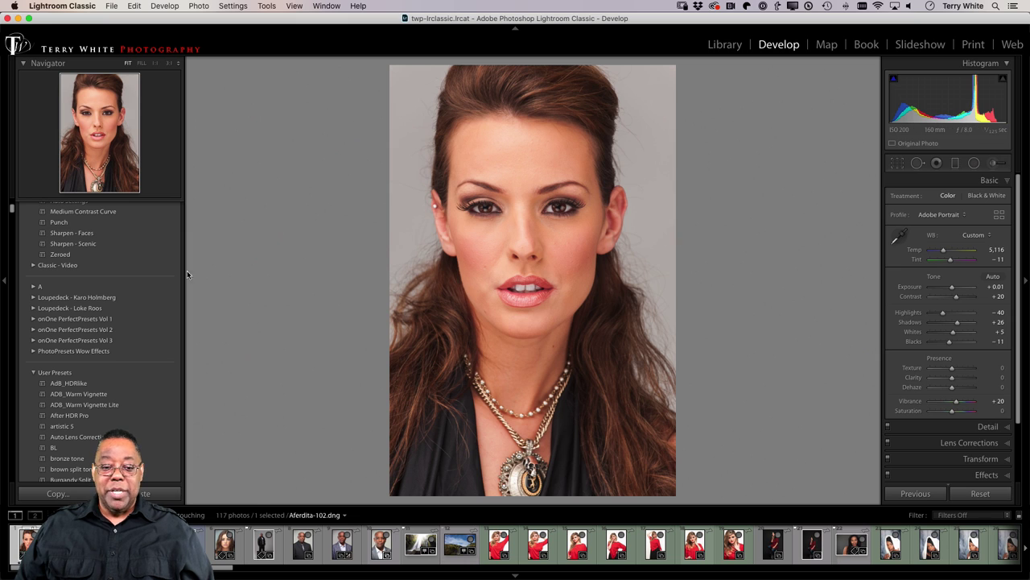
pyautogui.scroll(4, 124, 280)
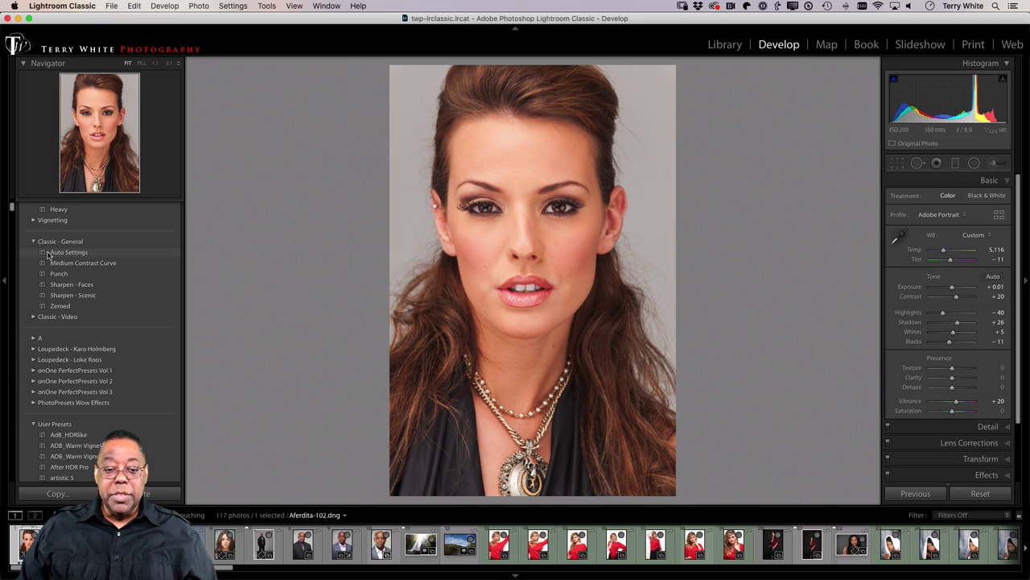
pyautogui.scroll(4, 47, 255)
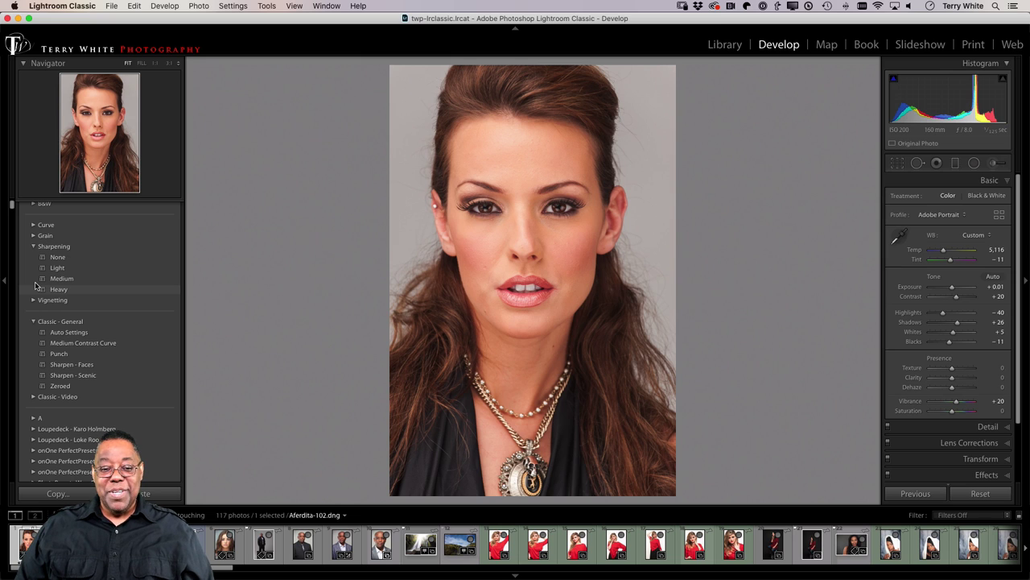
pyautogui.scroll(1, 35, 285)
pyautogui.scroll(1, 35, 285)
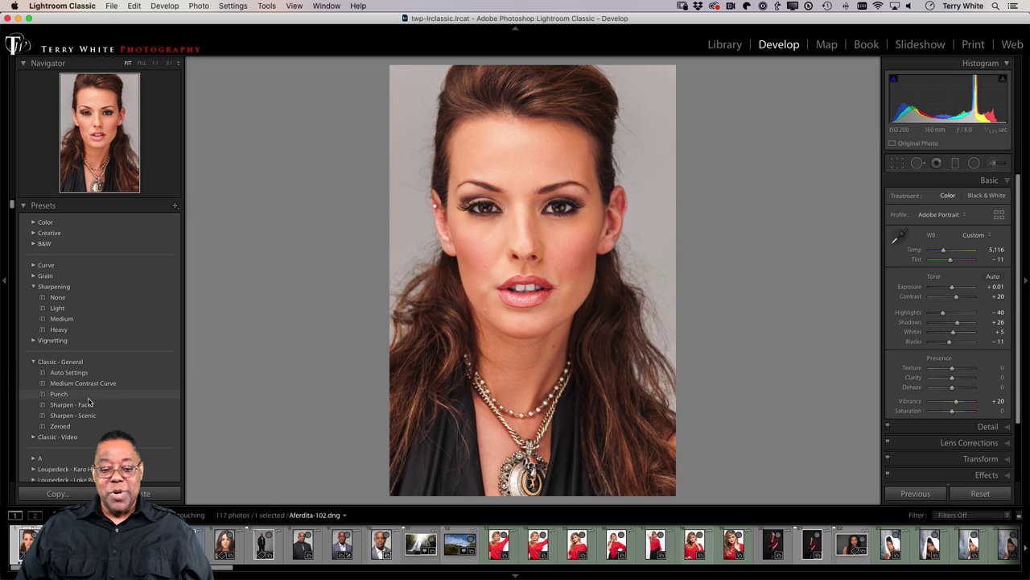
pyautogui.press('alt')
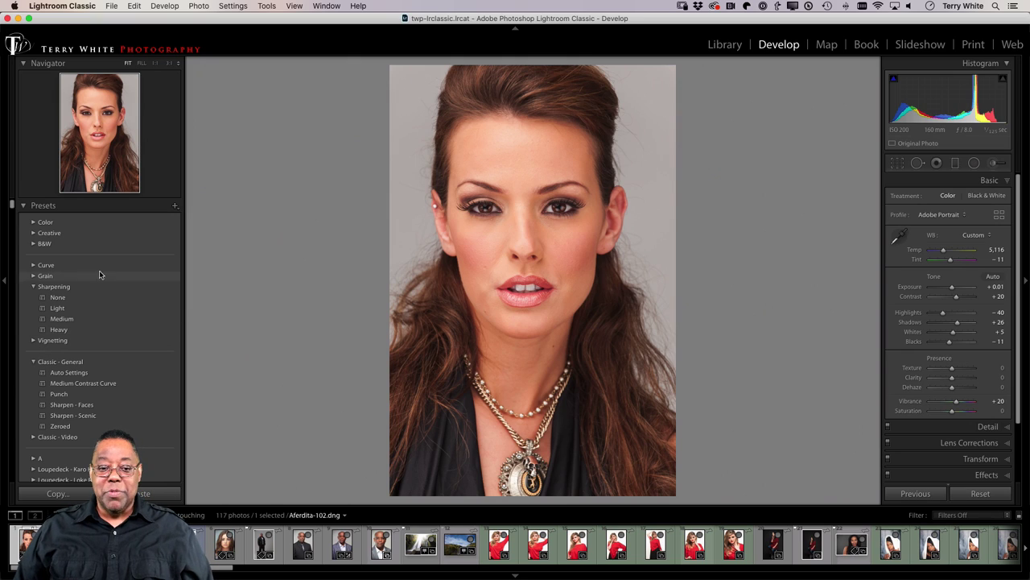
pyautogui.click(176, 207)
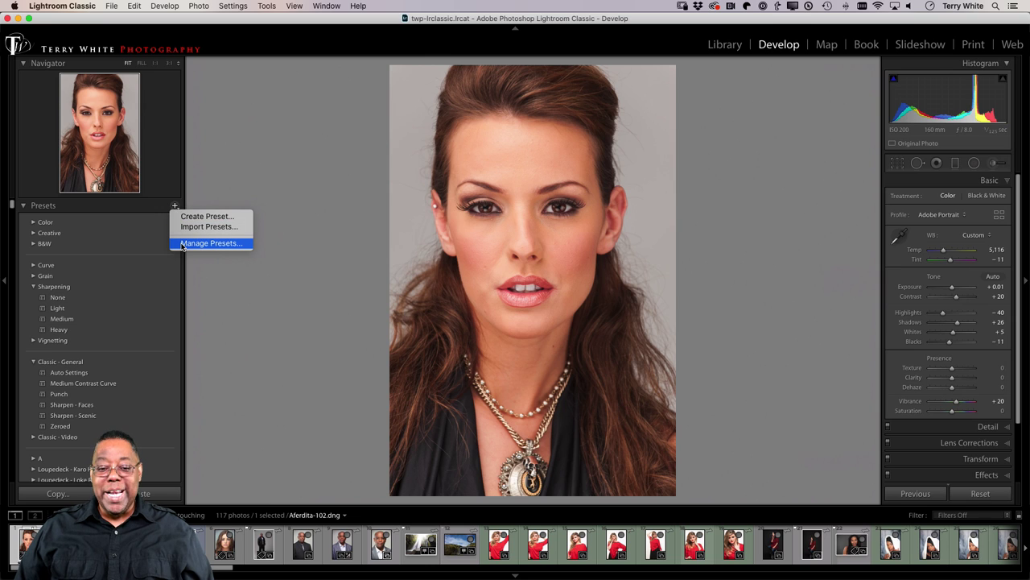
pyautogui.click(182, 243)
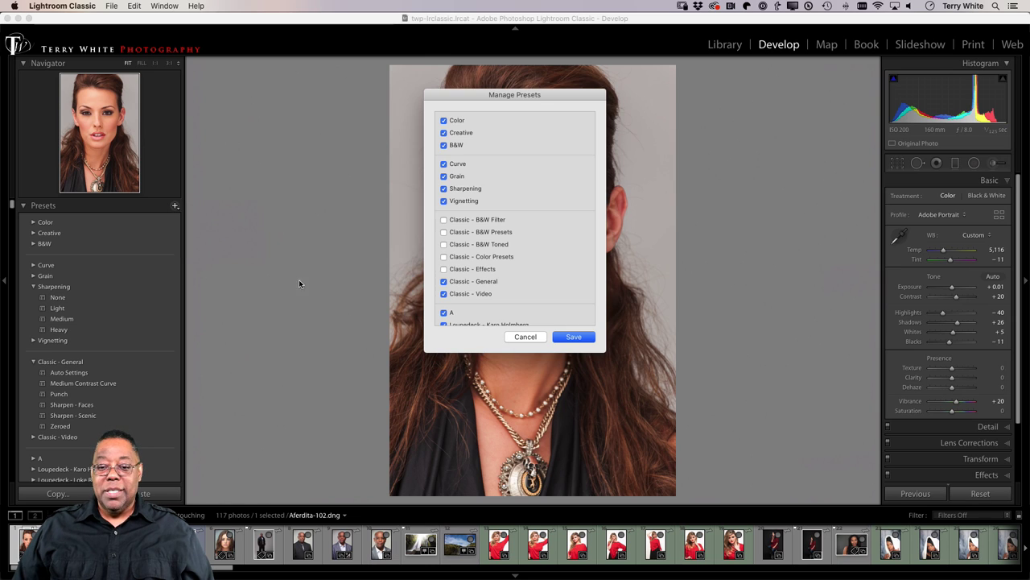
pyautogui.scroll(-5, 468, 255)
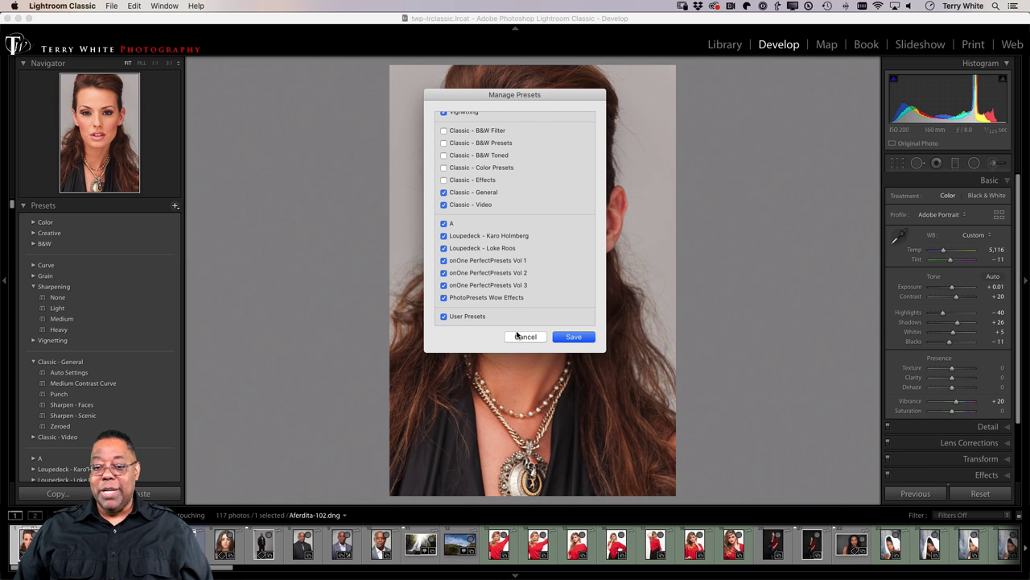
pyautogui.click(522, 336)
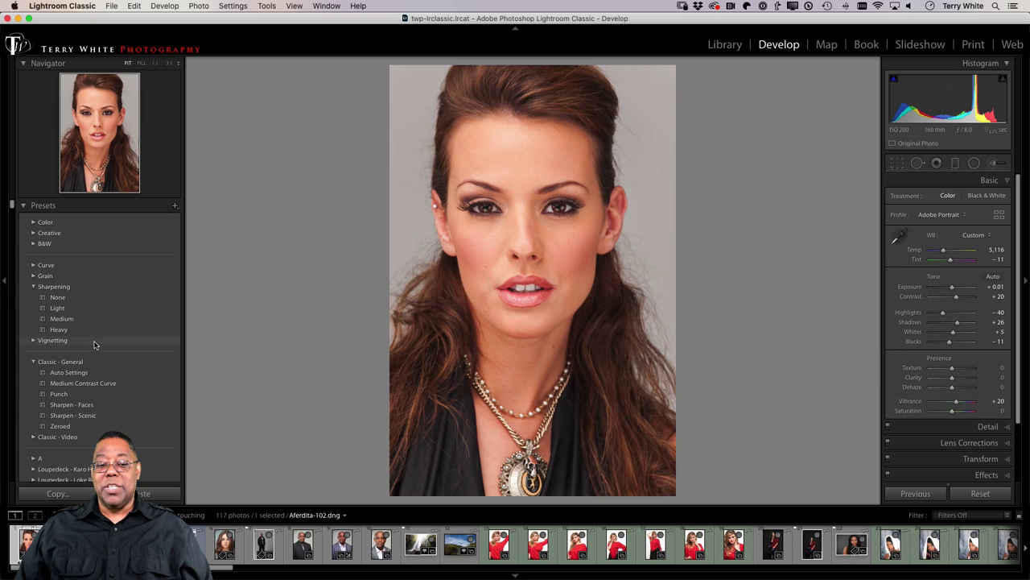
# - Apply Sharpen - Faces, compare it against None up close, and expand the Detail panel
pyautogui.click(93, 405)
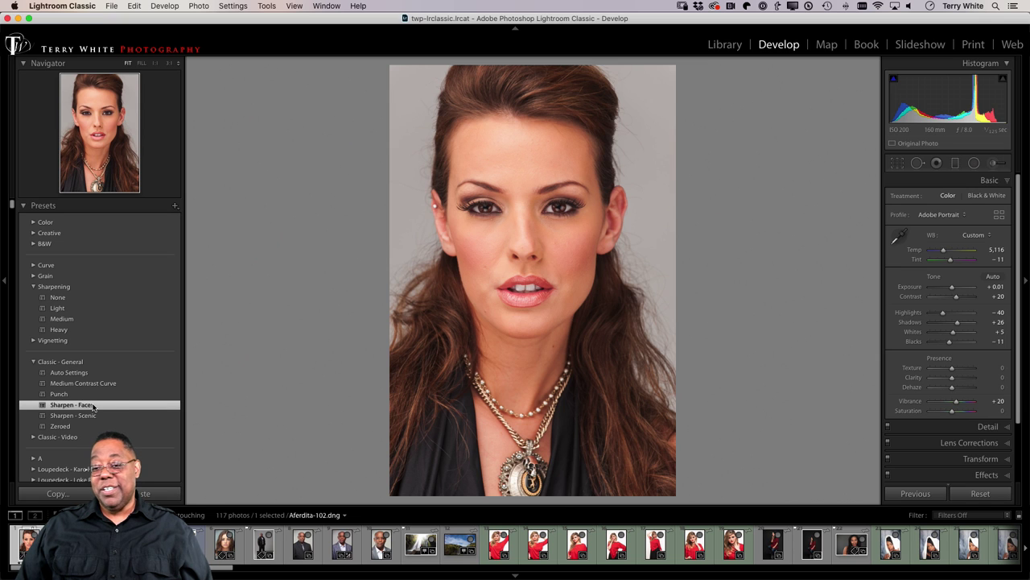
pyautogui.click(507, 211)
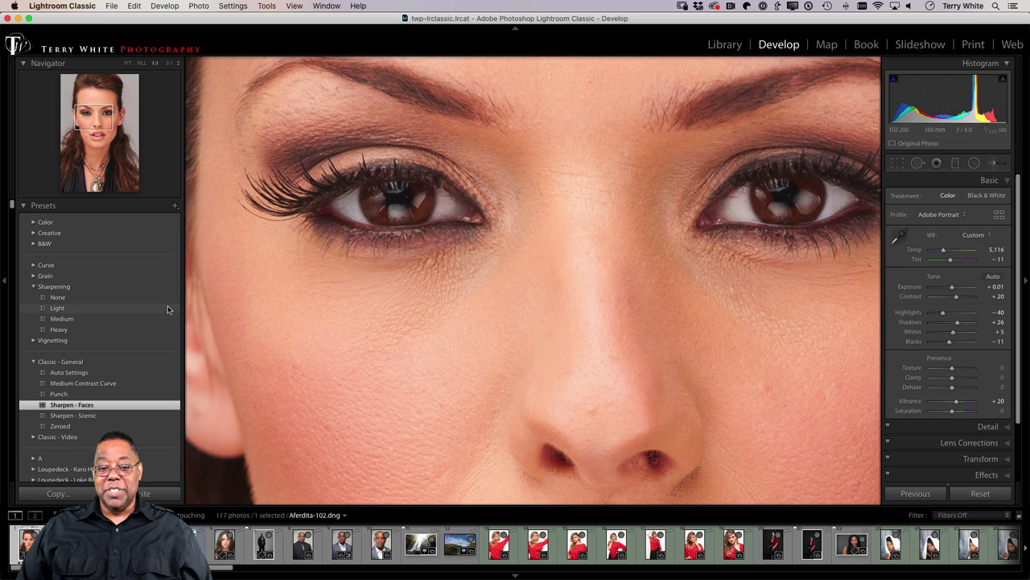
pyautogui.click(72, 298)
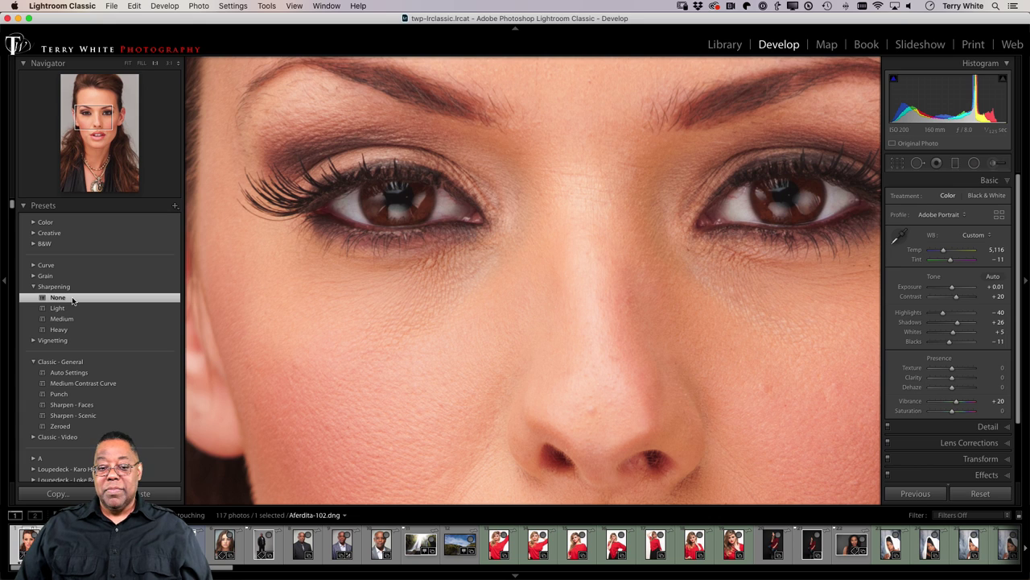
pyautogui.click(89, 405)
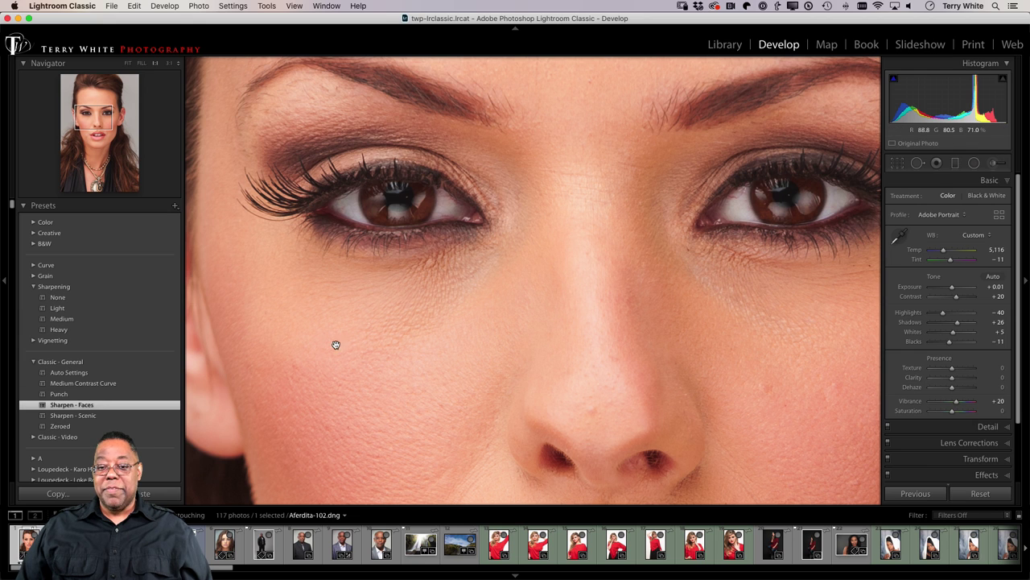
pyautogui.click(379, 305)
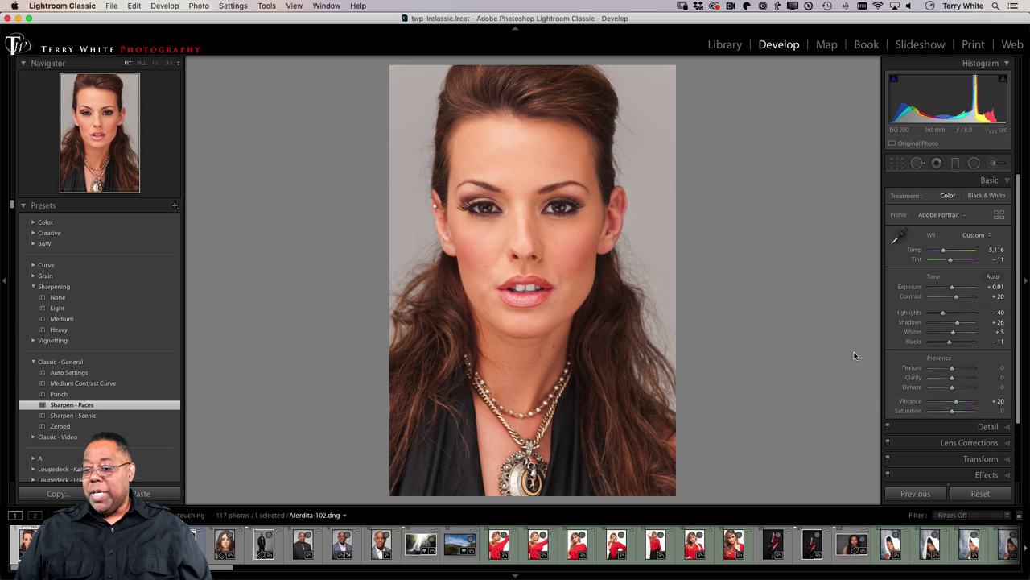
pyautogui.click(989, 427)
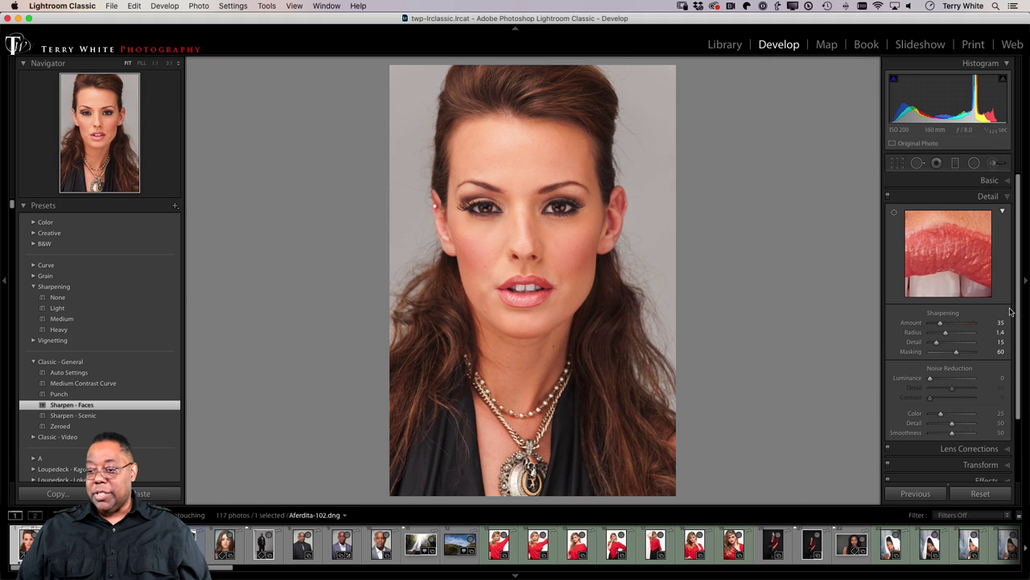
# - Try the None, Light, Medium and Heavy sharpening presets, then settle on Sharpen - Faces
pyautogui.press('alt')
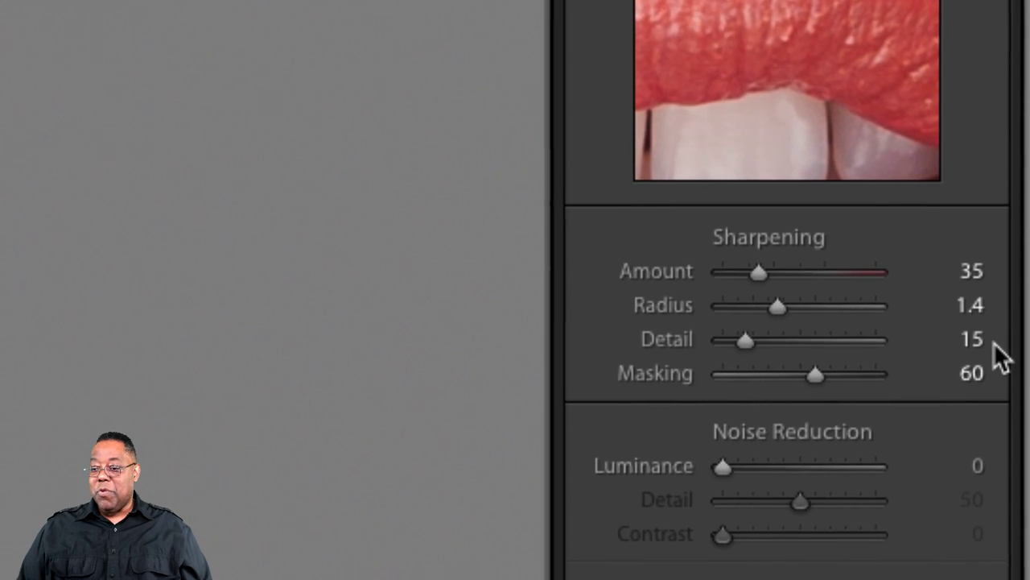
pyautogui.press('alt')
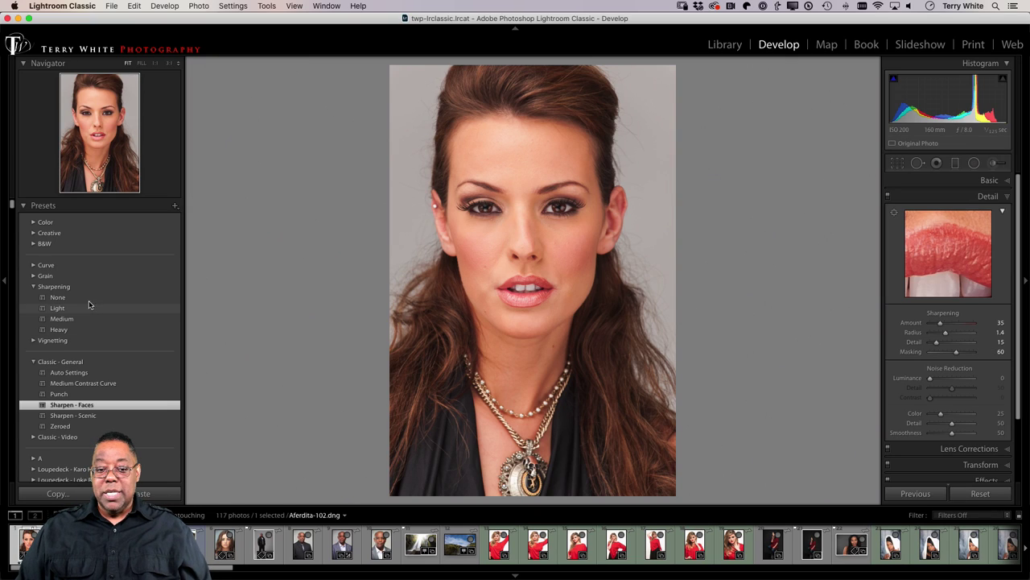
pyautogui.click(58, 297)
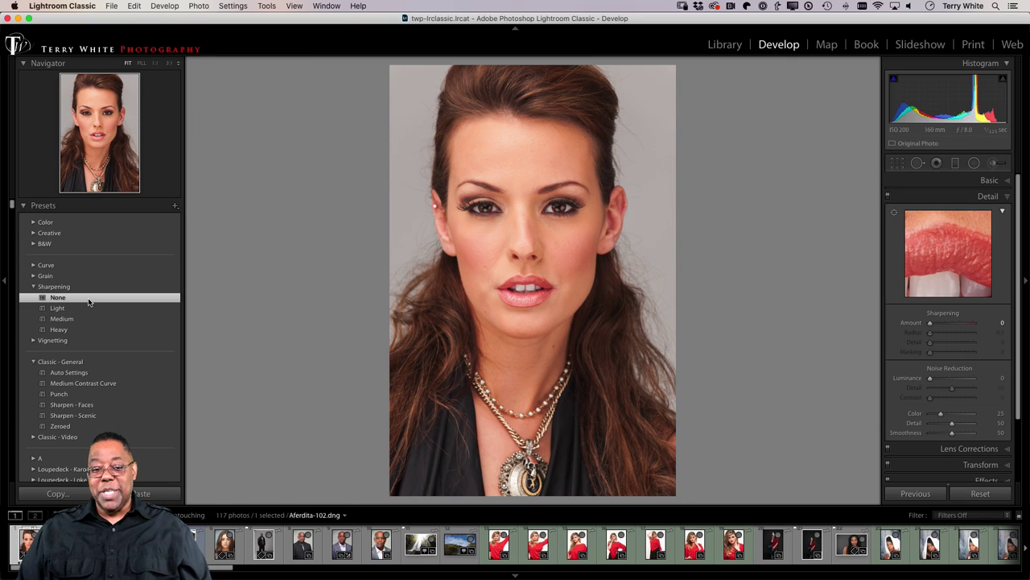
pyautogui.click(85, 306)
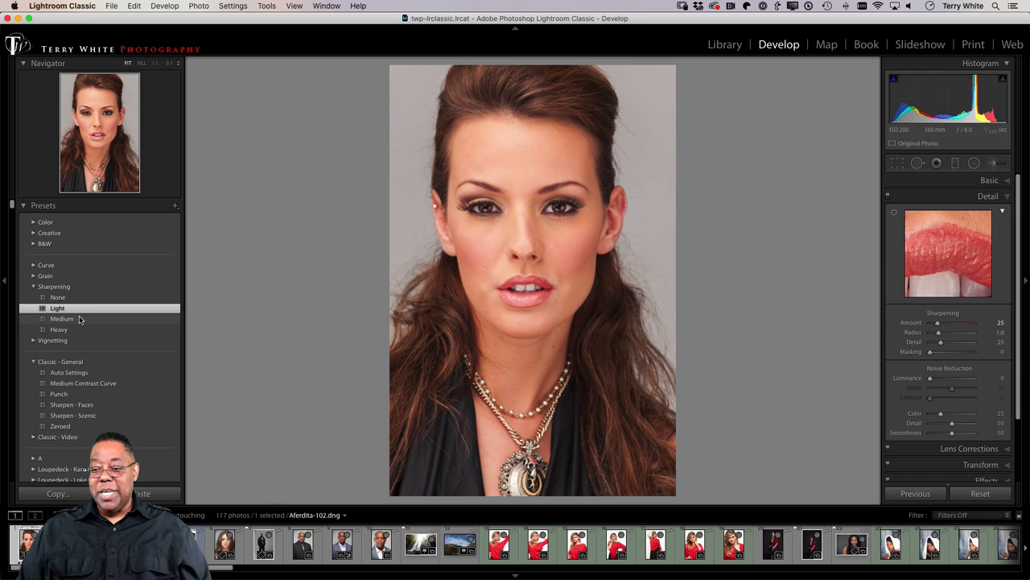
pyautogui.click(79, 319)
pyautogui.click(76, 328)
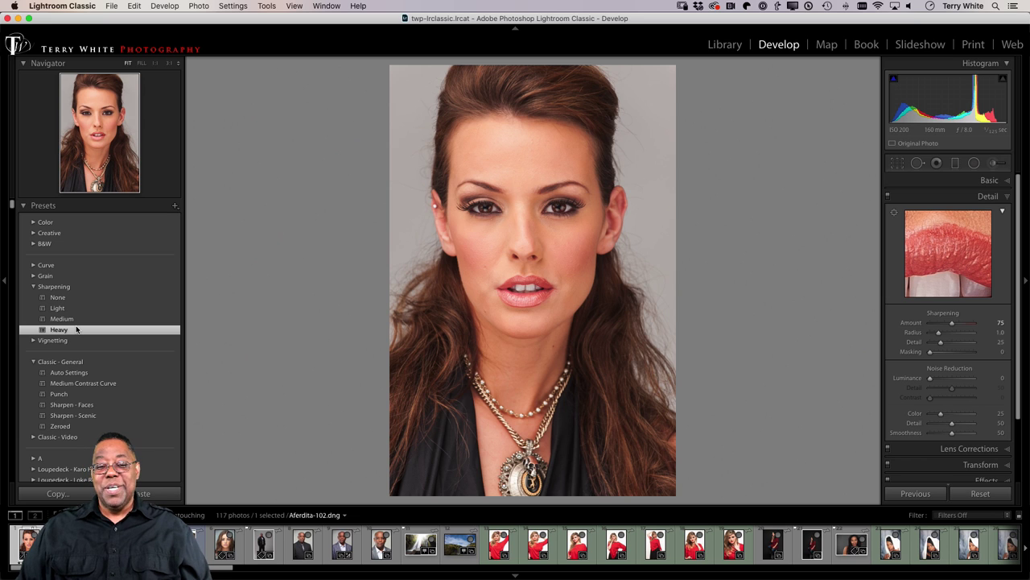
pyautogui.click(100, 405)
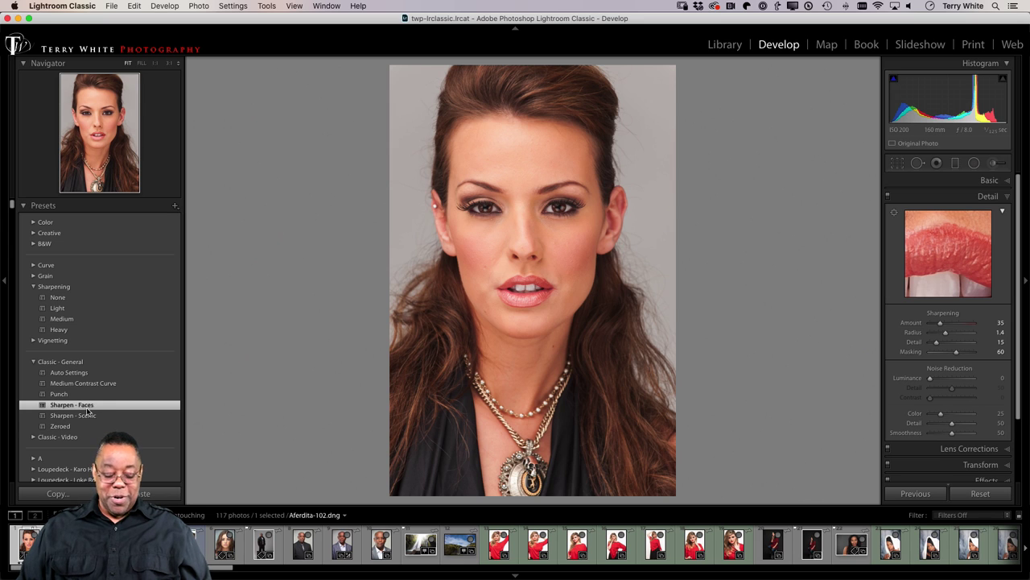
pyautogui.press('alt')
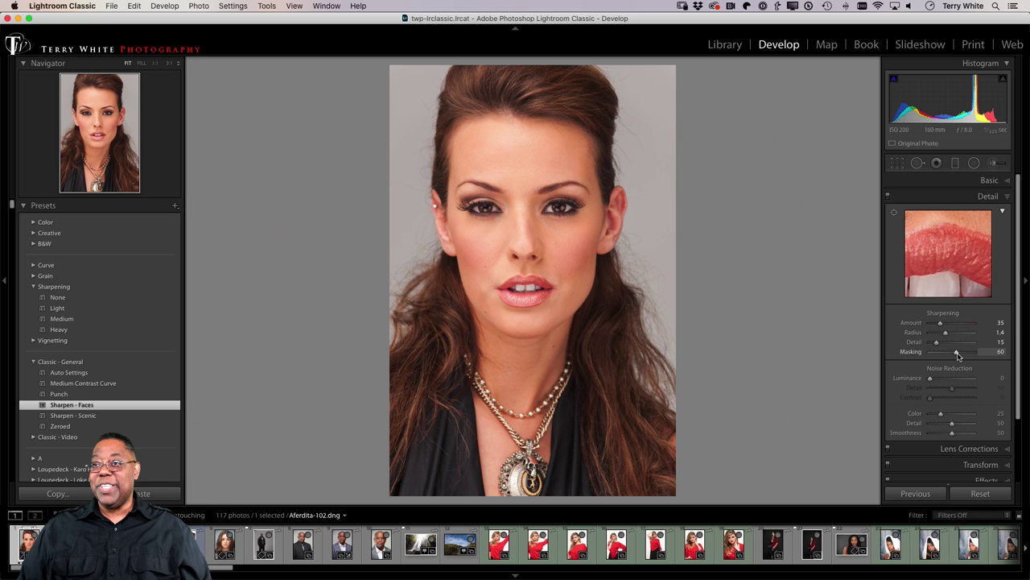
# - Alt-drag the Masking slider to 69 while watching the black-and-white edge mask preview
pyautogui.press('alt')
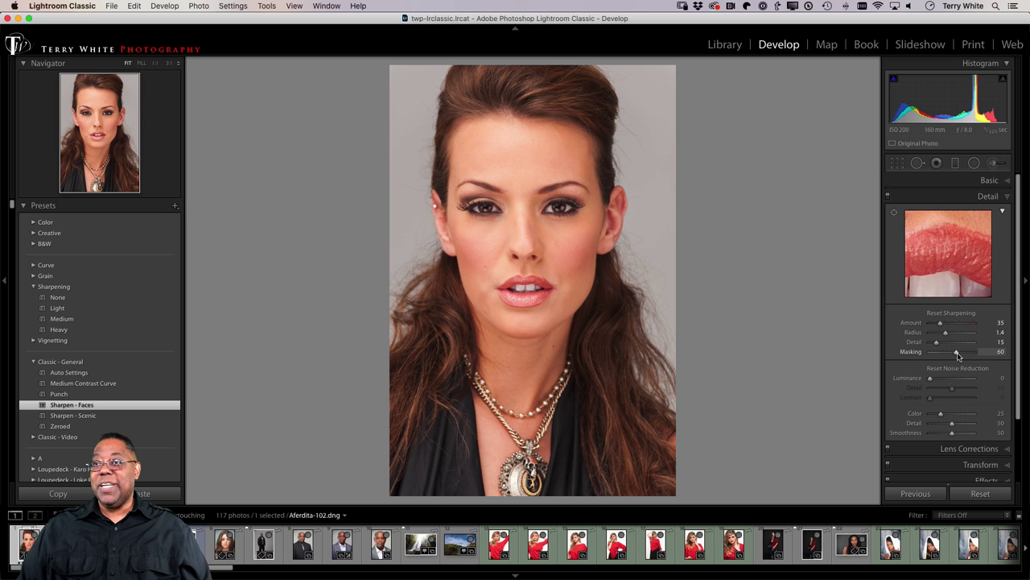
pyautogui.keyDown('alt'); pyautogui.click(957, 352); pyautogui.keyUp('alt')
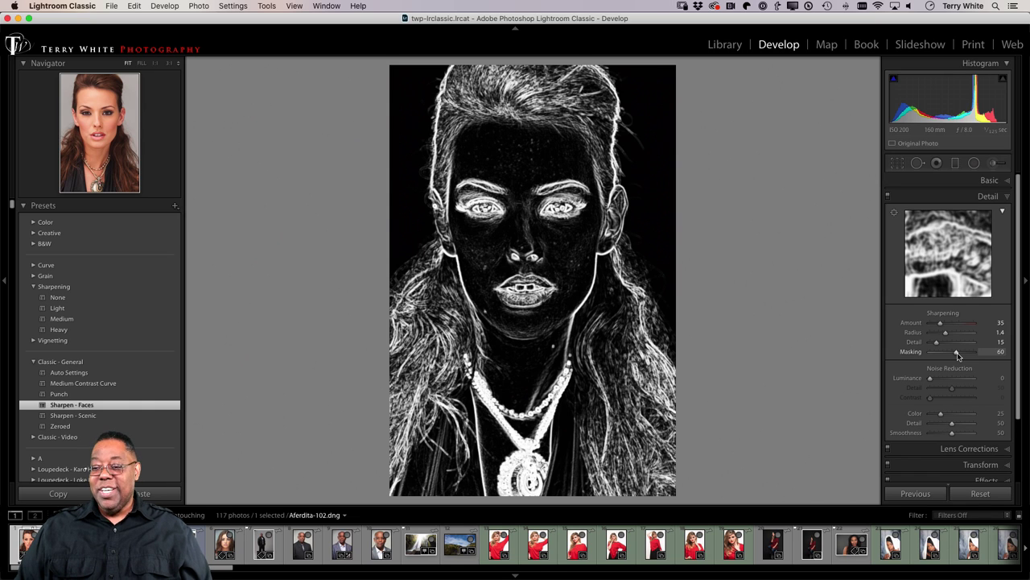
pyautogui.moveTo(957, 355)
pyautogui.mouseDown()
pyautogui.moveTo(937, 360)
pyautogui.moveTo(961, 356)
pyautogui.mouseUp()
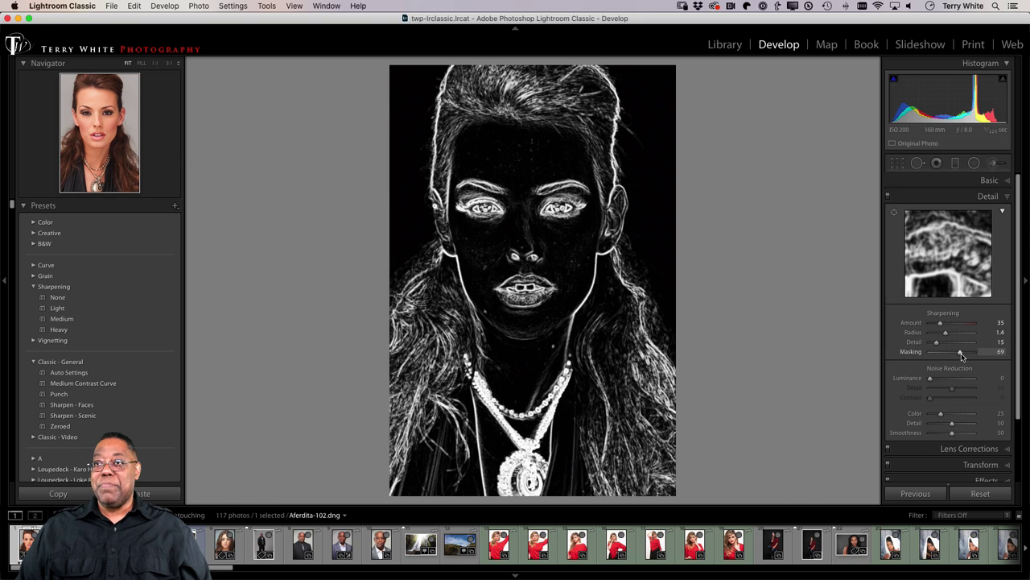
pyautogui.moveTo(961, 355); pyautogui.dragTo(961, 355)
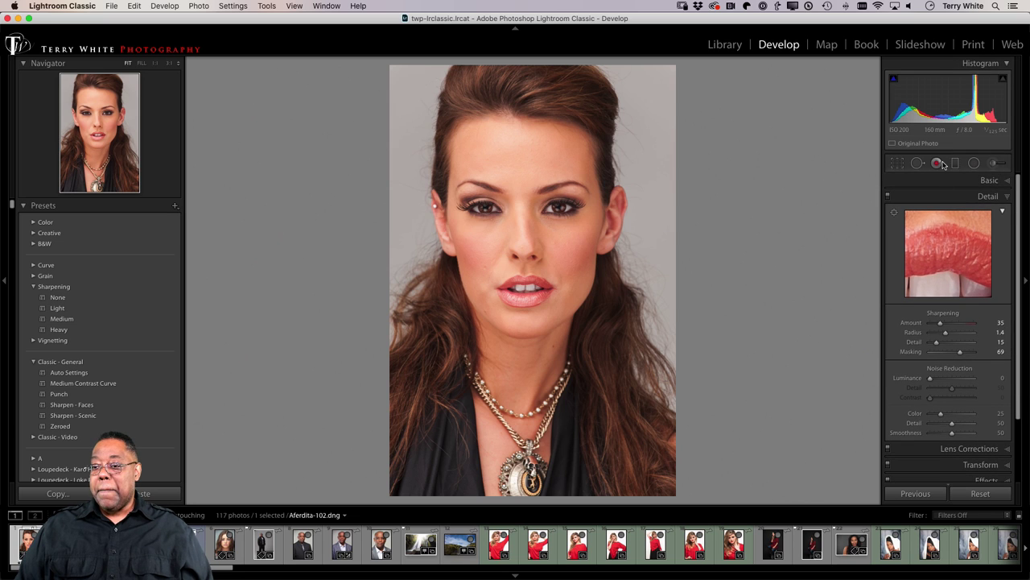
# - Expand the Basic panel and pan the 1:1 view down to the lips and chin
pyautogui.click(960, 184)
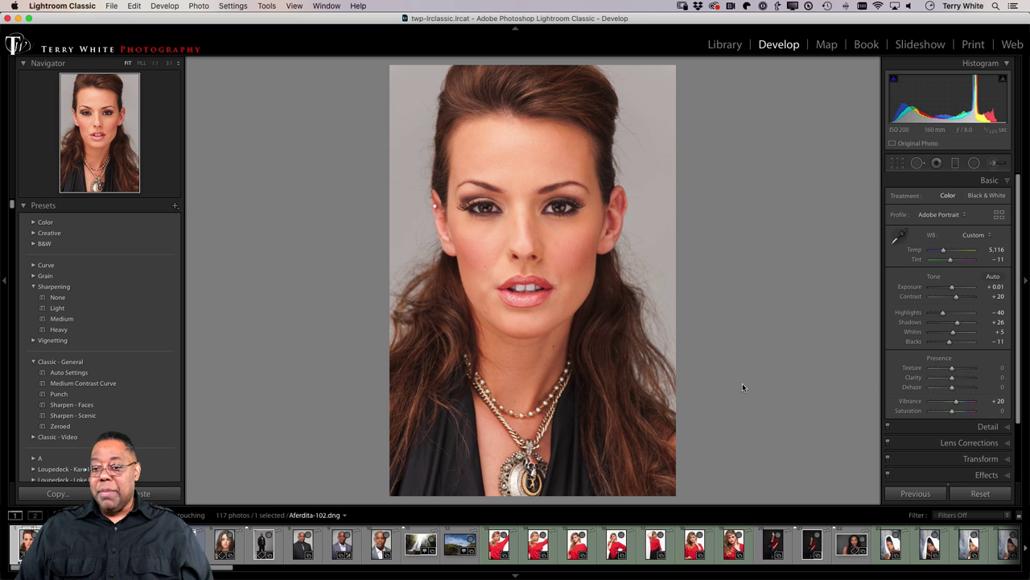
pyautogui.click(539, 234)
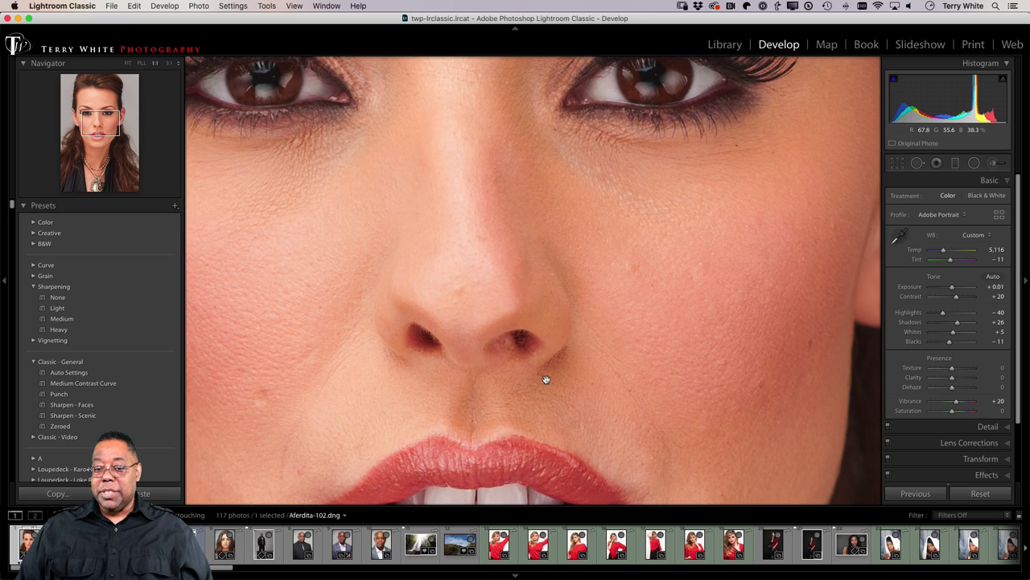
pyautogui.moveTo(545, 375); pyautogui.dragTo(555, 70)
pyautogui.moveTo(609, 263); pyautogui.dragTo(670, 255)
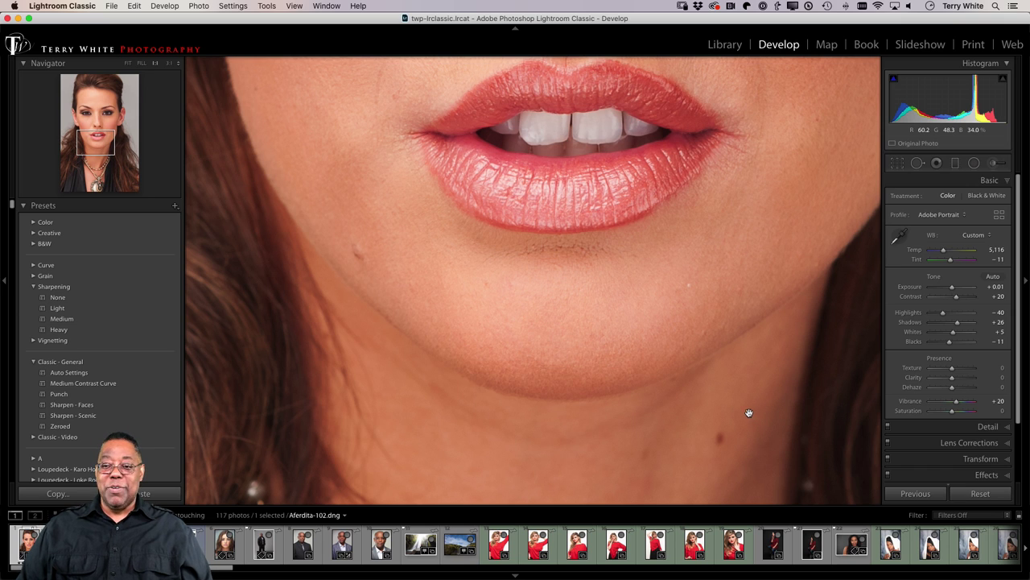
# - Activate Spot Removal in Heal mode and set the brush size to 45
pyautogui.click(917, 163)
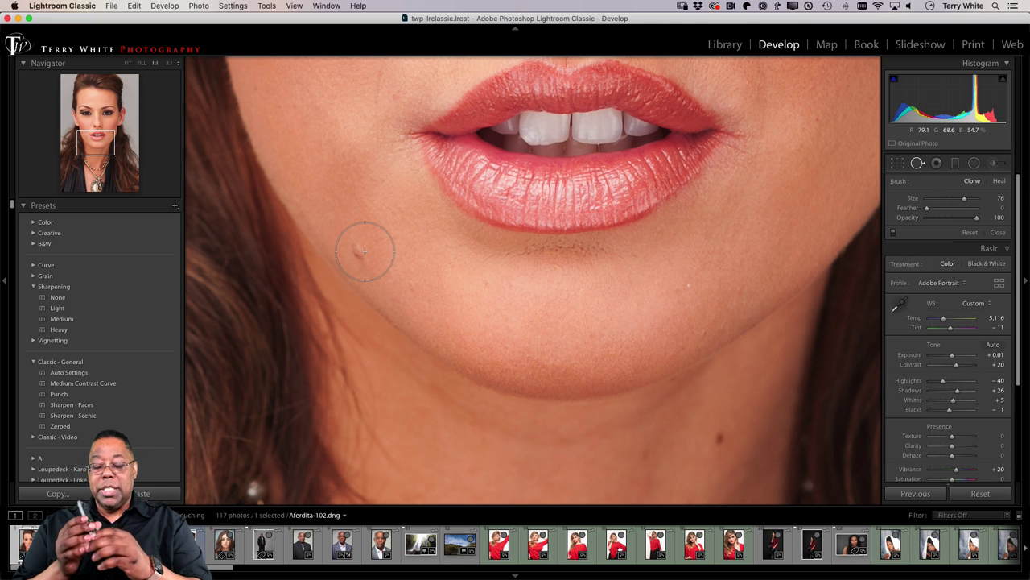
pyautogui.scroll(-10, 364, 251)
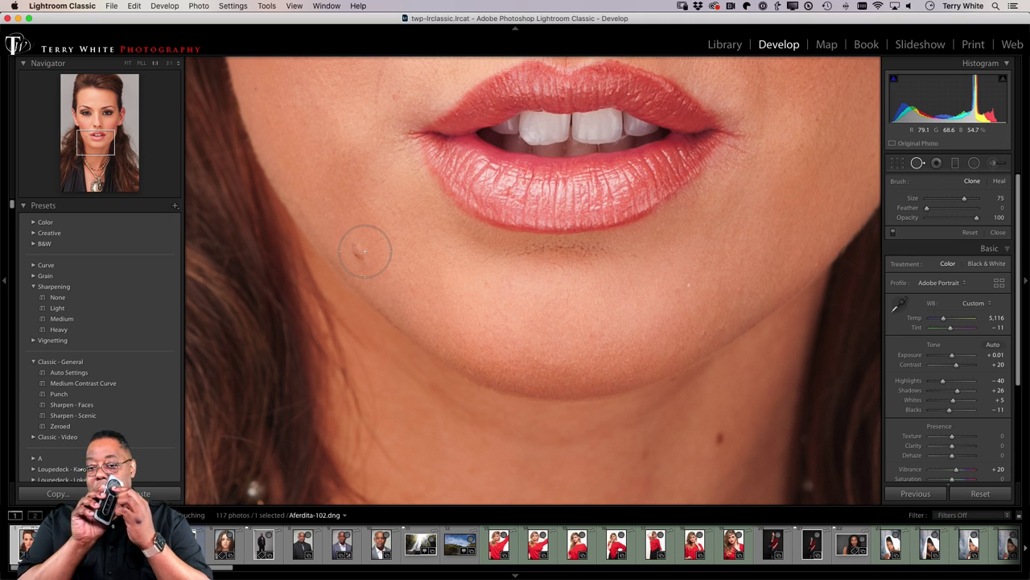
pyautogui.scroll(-3, 365, 251)
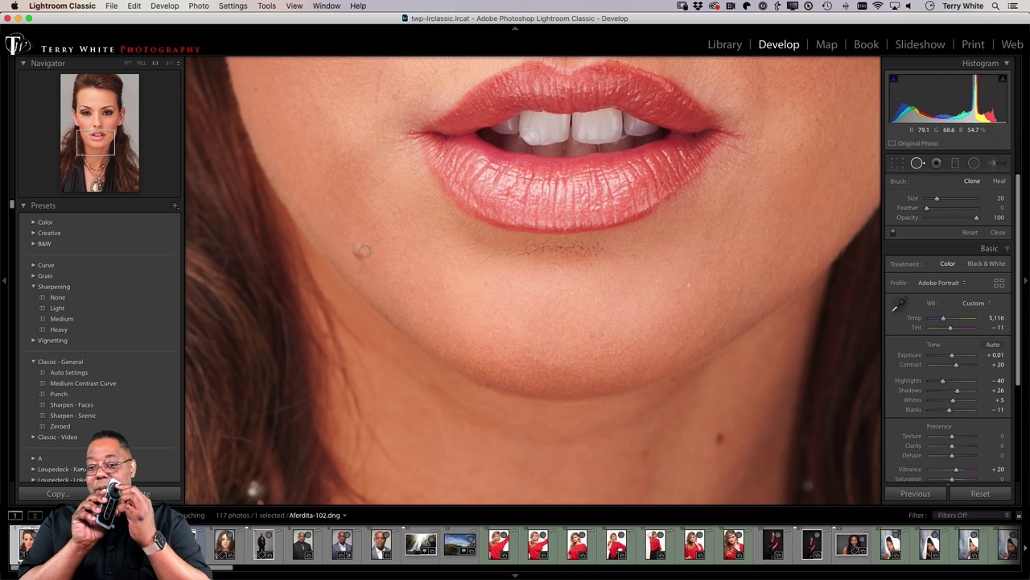
pyautogui.scroll(11, 365, 252)
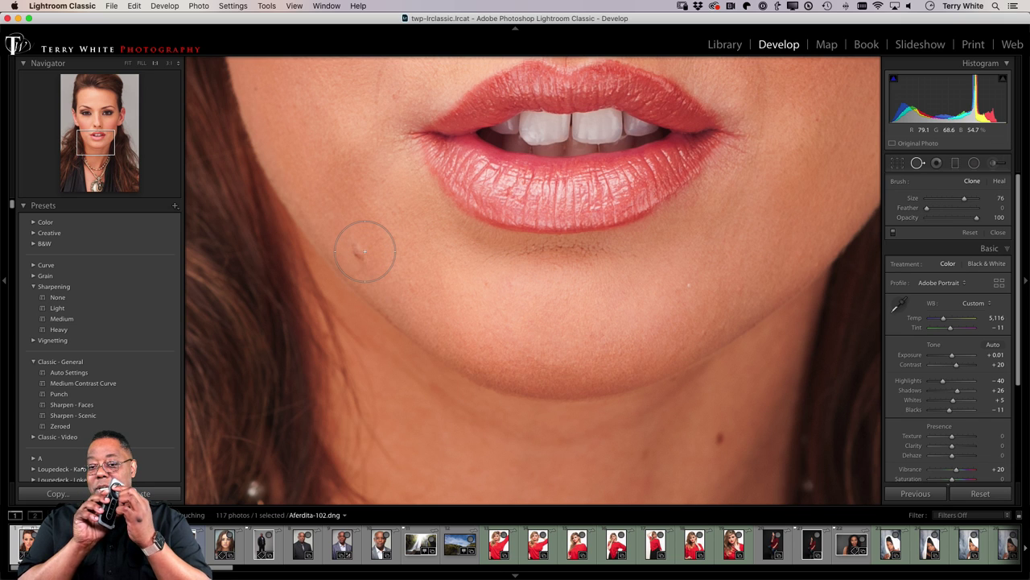
pyautogui.scroll(-2, 365, 251)
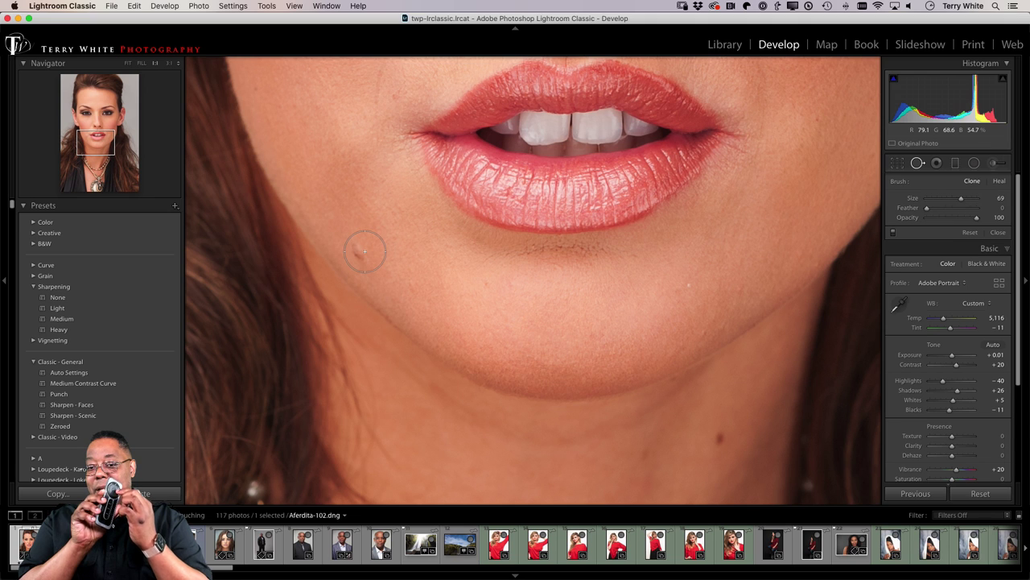
pyautogui.scroll(-8, 365, 251)
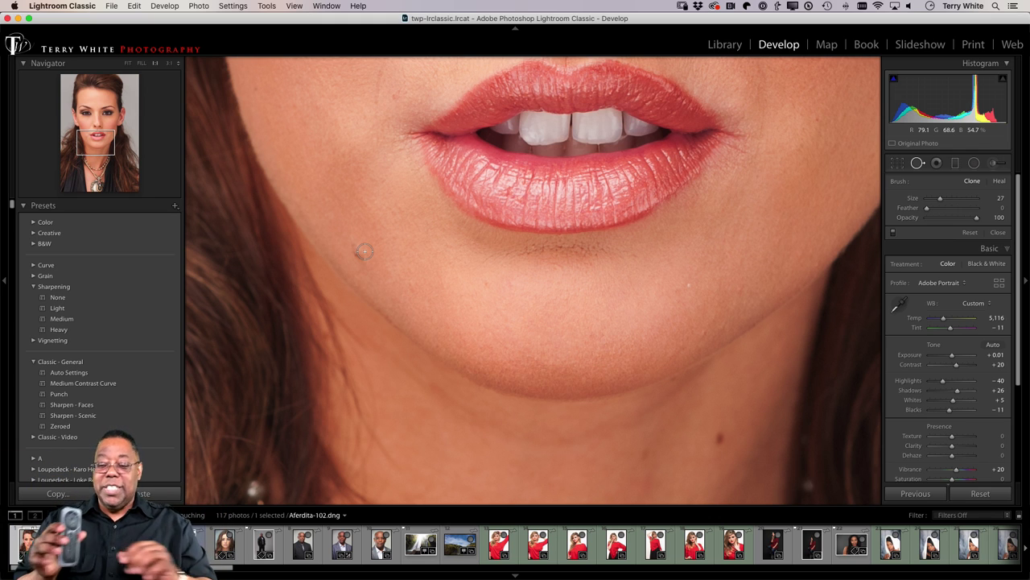
pyautogui.press(']')
pyautogui.press(']')
pyautogui.press(']')
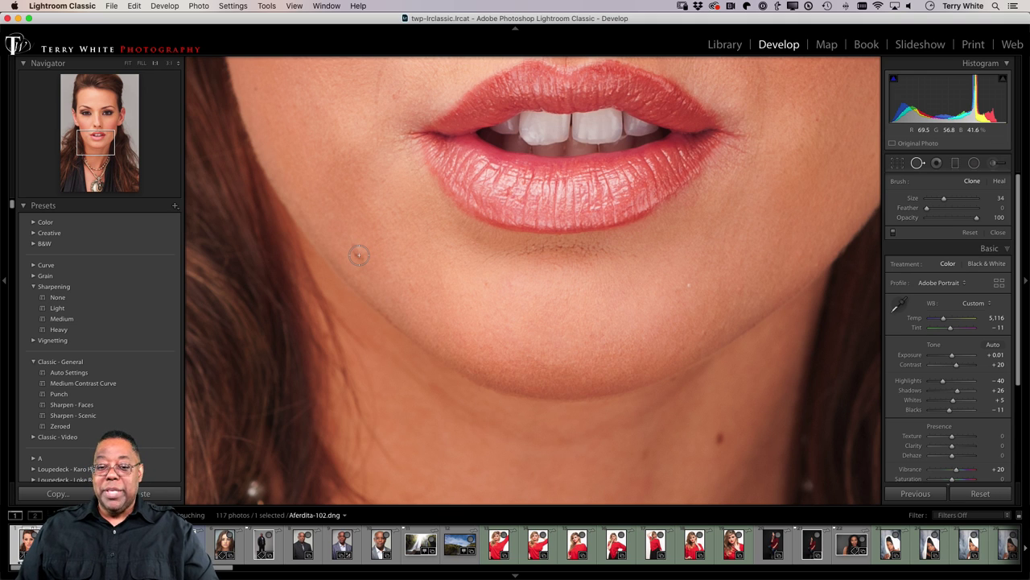
pyautogui.press('[')
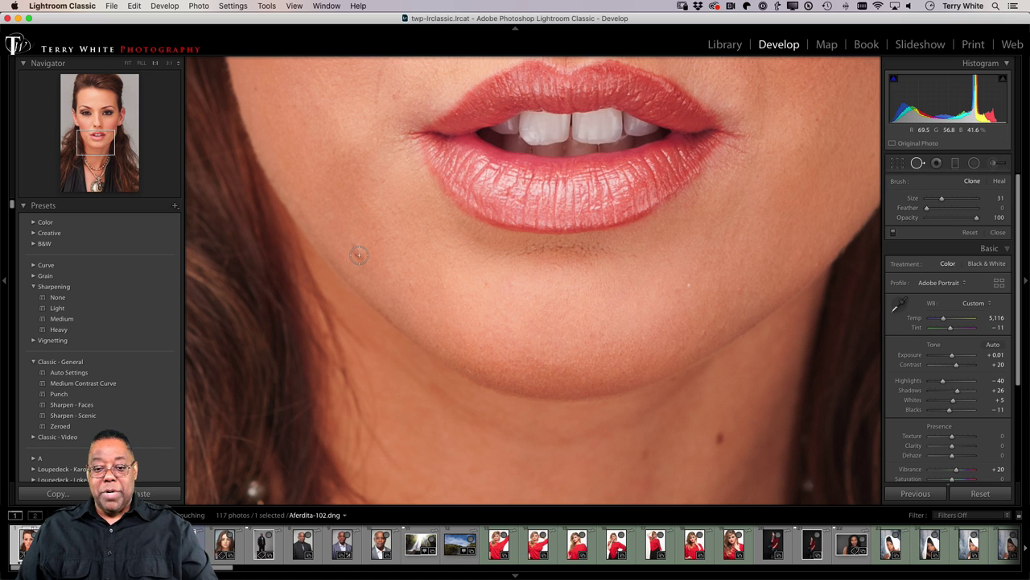
pyautogui.press(']')
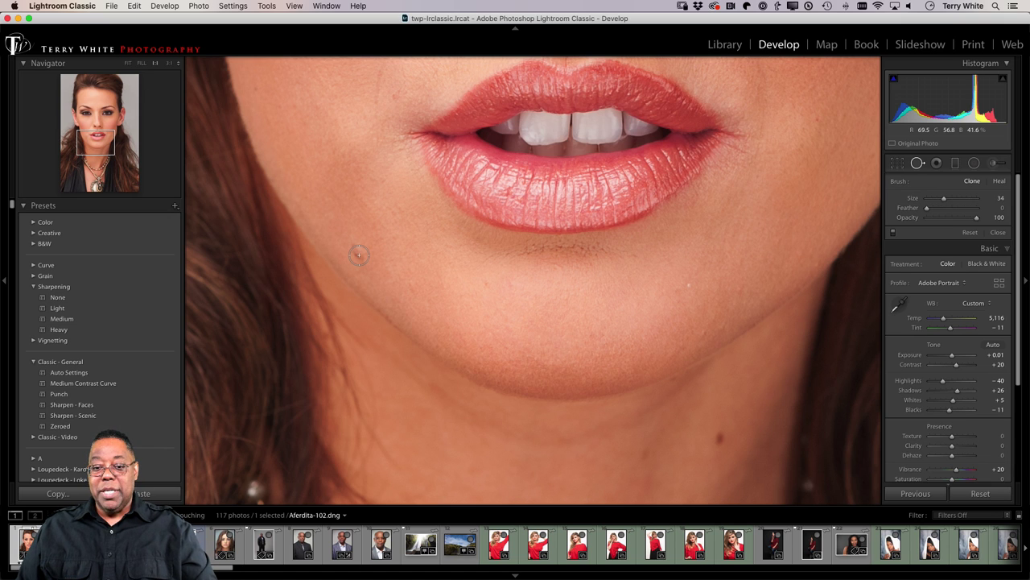
pyautogui.press(']')
pyautogui.press(']')
pyautogui.press(']')
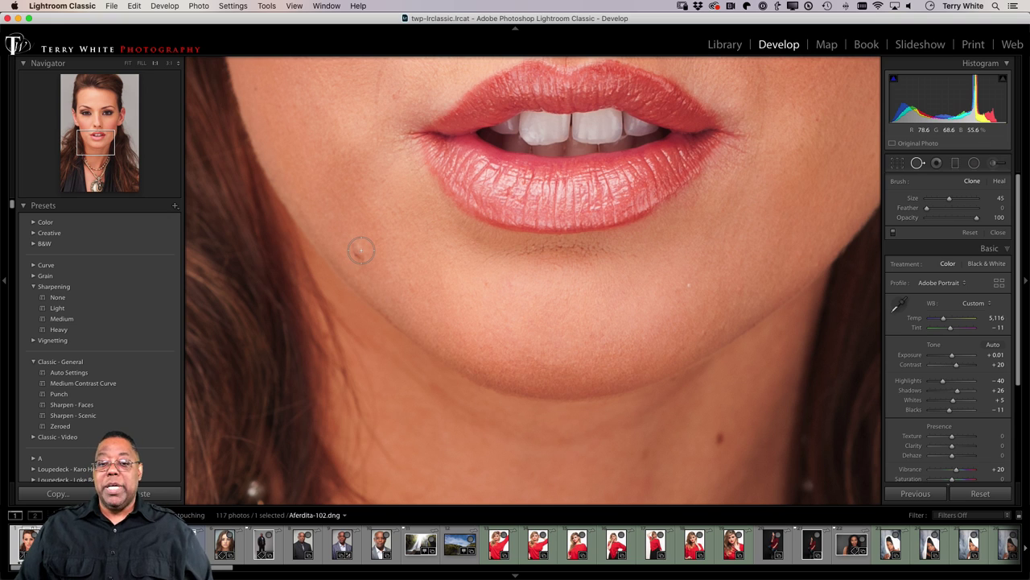
# - Heal the blemish below the left side of the lips, moving its source to cleaner skin
pyautogui.click(358, 252)
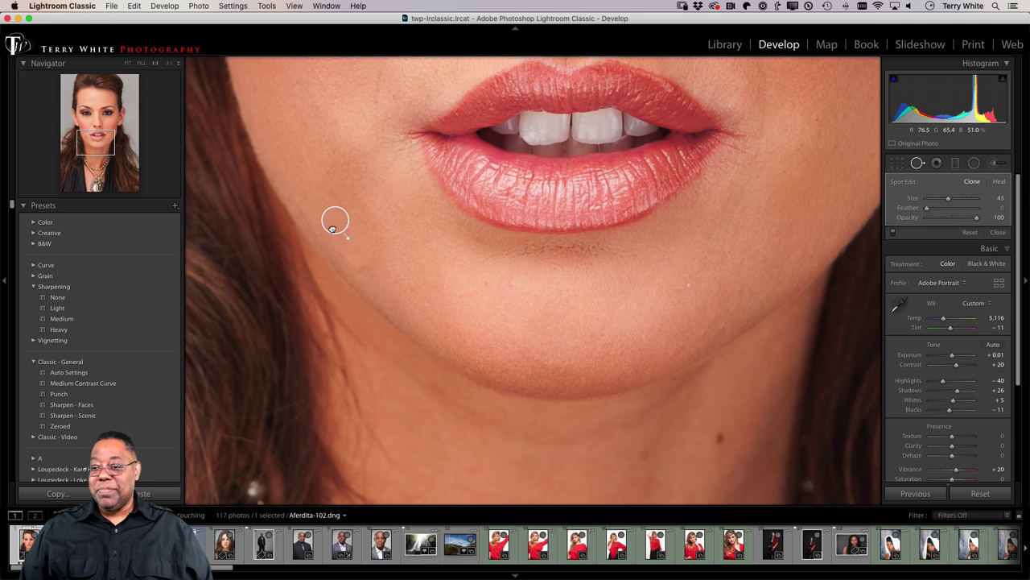
pyautogui.click(336, 222)
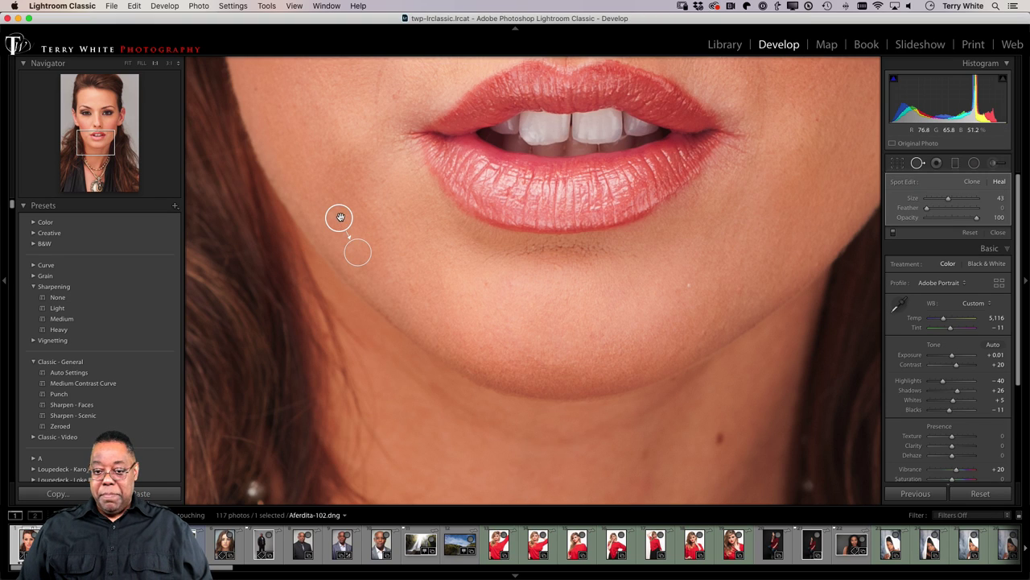
pyautogui.moveTo(338, 218)
pyautogui.mouseDown()
pyautogui.moveTo(400, 227)
pyautogui.moveTo(346, 223)
pyautogui.mouseUp()
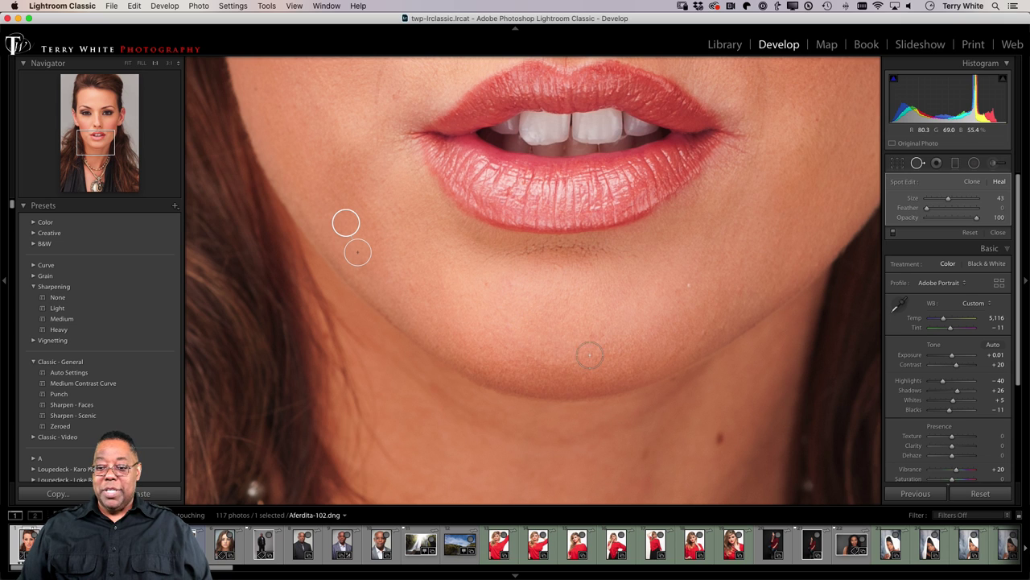
# - Heal two blemishes on the neck, shifting the second spot's source to clean neck skin
pyautogui.click(719, 439)
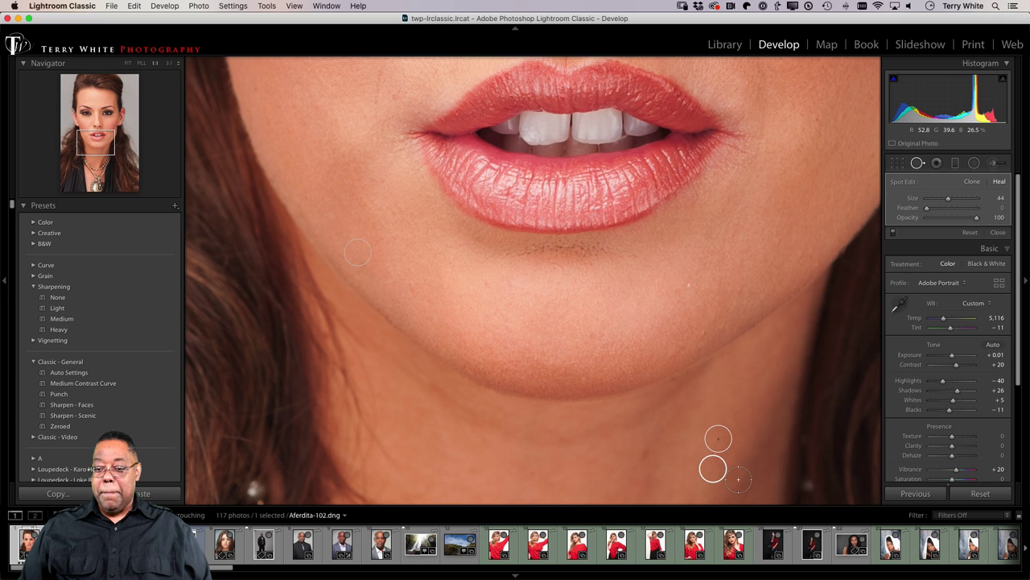
pyautogui.click(645, 457)
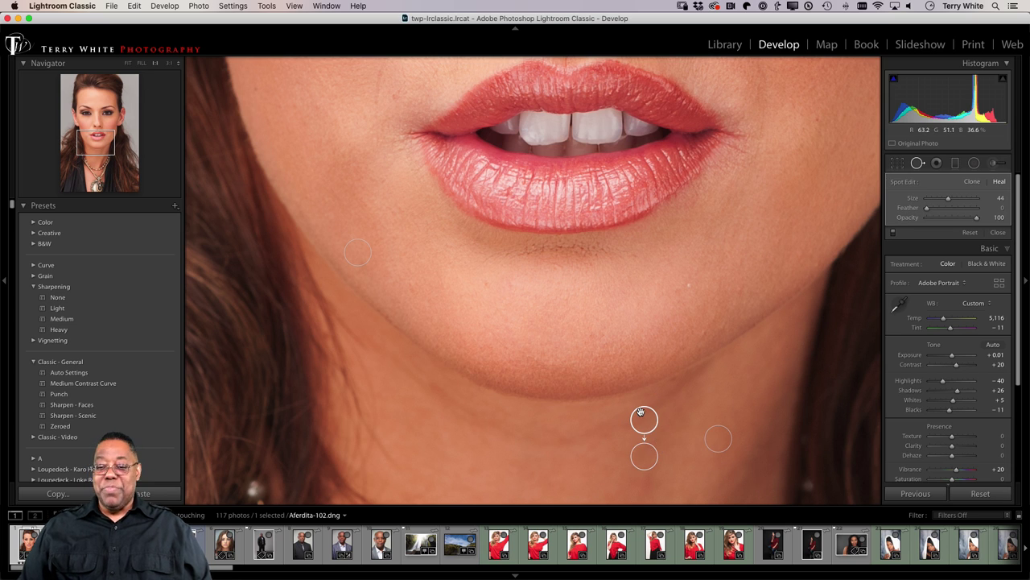
pyautogui.moveTo(647, 422); pyautogui.dragTo(673, 437)
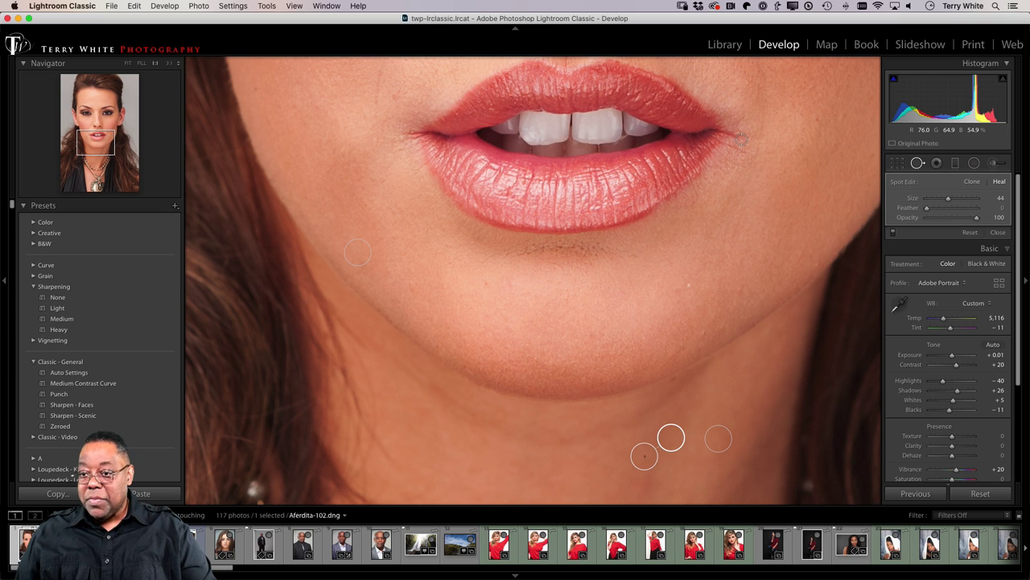
# - Paint heal strokes over the right corner of the lips
pyautogui.moveTo(747, 134)
pyautogui.mouseDown()
pyautogui.moveTo(719, 155)
pyautogui.moveTo(737, 153)
pyautogui.moveTo(747, 112)
pyautogui.mouseUp()
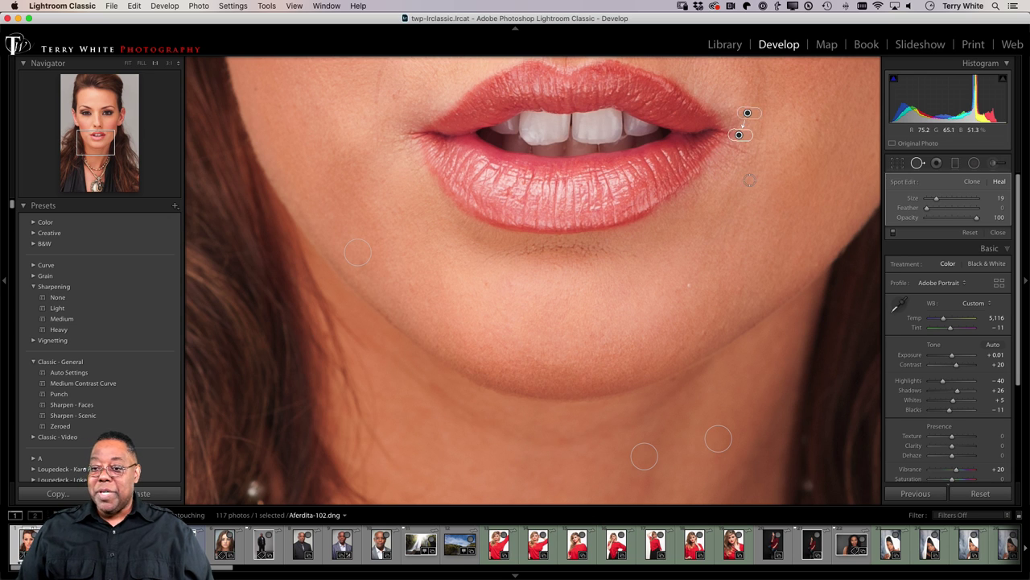
pyautogui.moveTo(746, 156)
pyautogui.mouseDown()
pyautogui.moveTo(730, 147)
pyautogui.moveTo(714, 172)
pyautogui.moveTo(726, 173)
pyautogui.mouseUp()
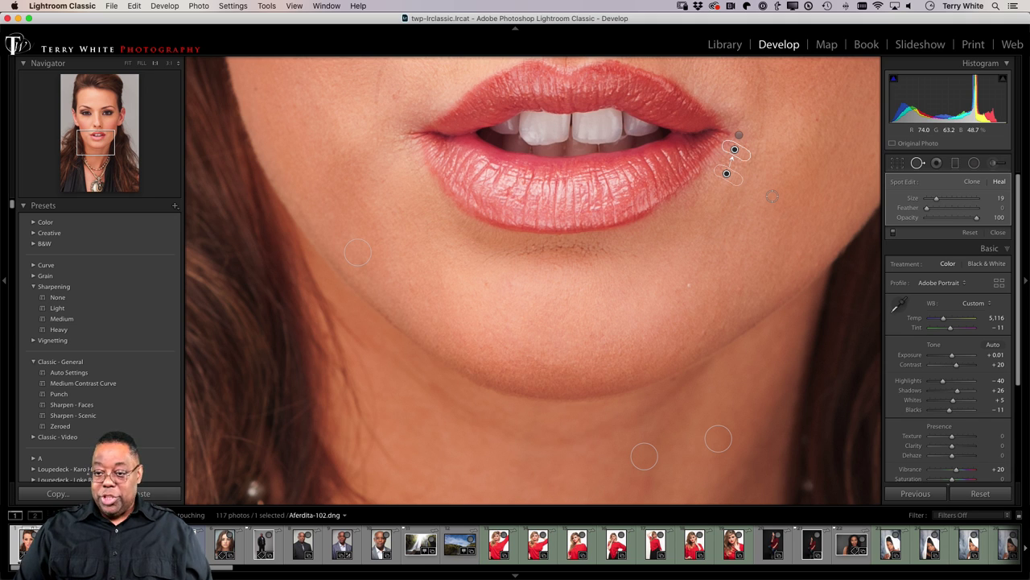
pyautogui.moveTo(727, 173)
pyautogui.mouseDown()
pyautogui.moveTo(769, 120)
pyautogui.moveTo(753, 141)
pyautogui.mouseUp()
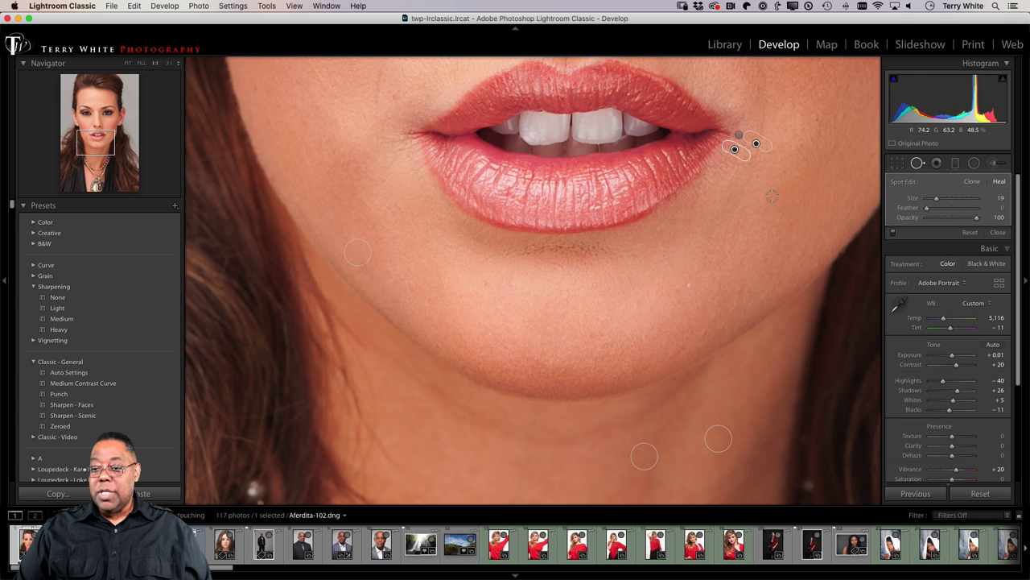
# - Cycle the lip-corner heal source until it sits on clean skin just right of the corner
pyautogui.press('/')
pyautogui.press('/')
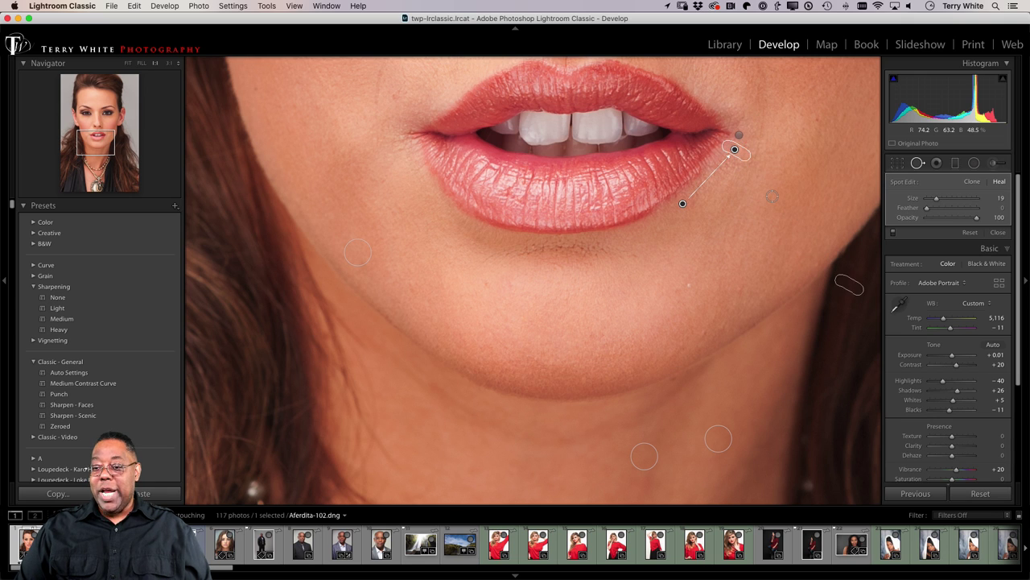
pyautogui.press('super+z')
pyautogui.press('super+z')
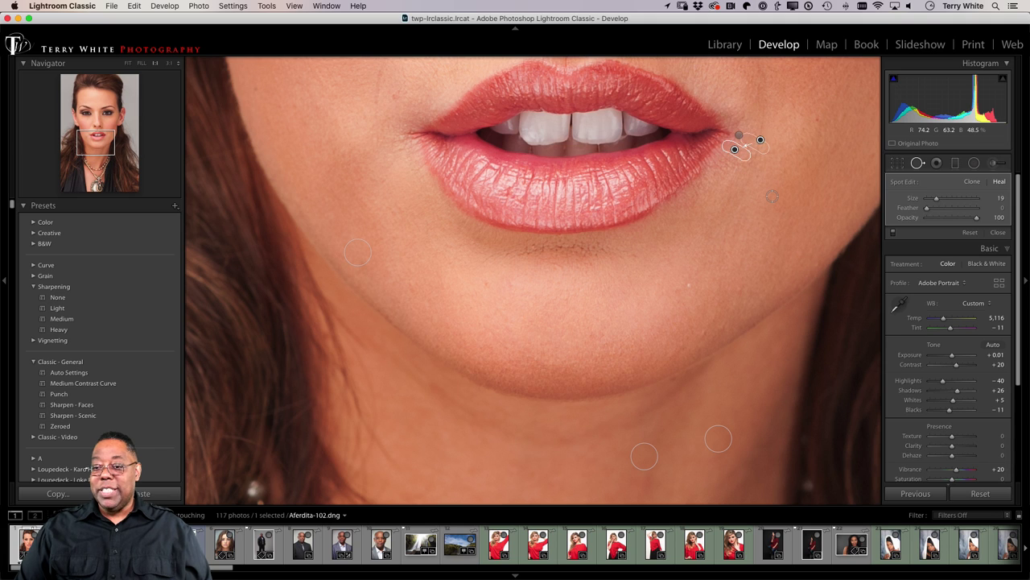
pyautogui.moveTo(755, 141)
pyautogui.mouseDown()
pyautogui.moveTo(699, 191)
pyautogui.moveTo(754, 138)
pyautogui.moveTo(697, 71)
pyautogui.moveTo(758, 128)
pyautogui.moveTo(744, 140)
pyautogui.moveTo(839, 302)
pyautogui.mouseUp()
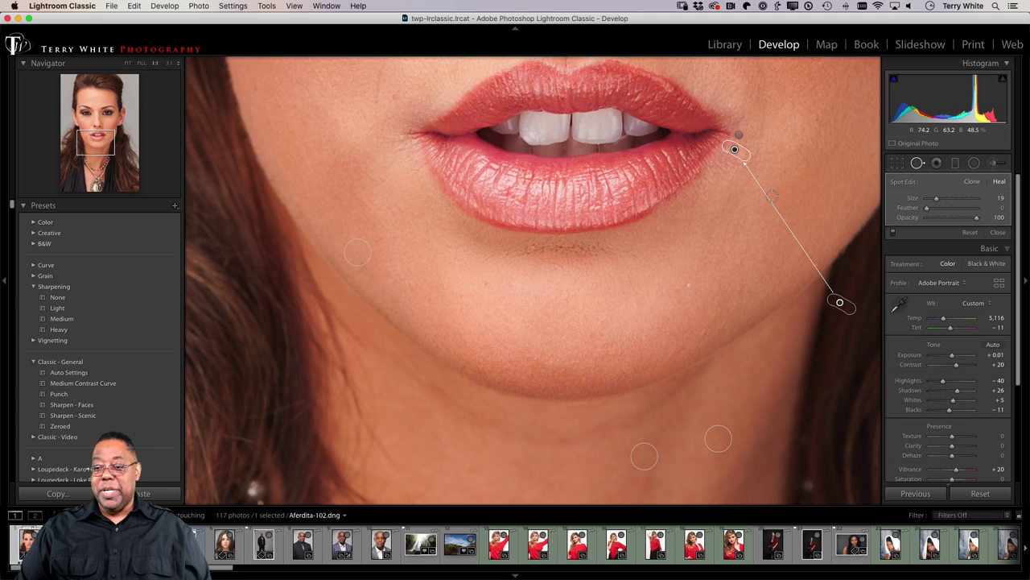
pyautogui.press('super+z')
pyautogui.press('/')
pyautogui.press('/')
pyautogui.press('/')
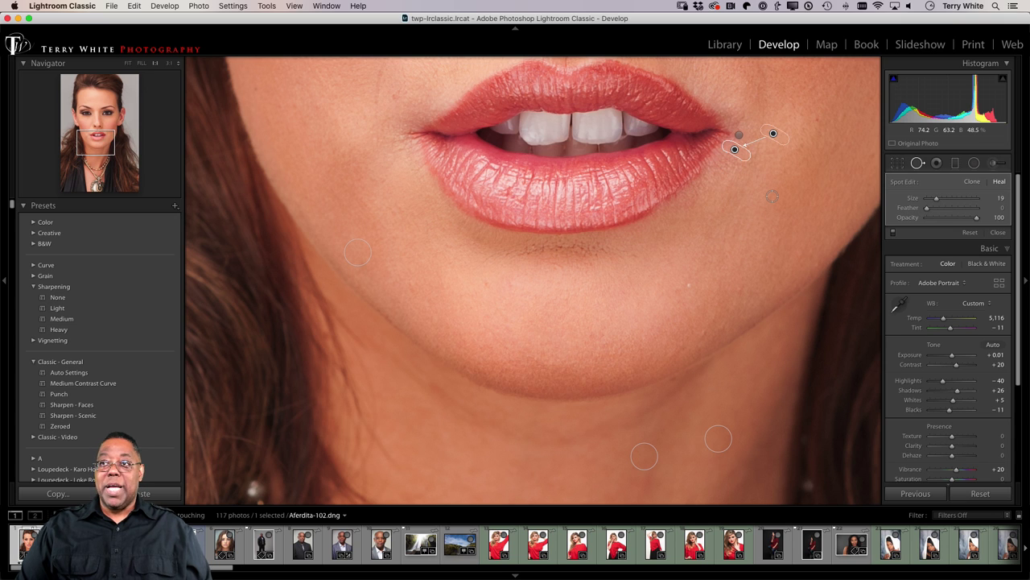
pyautogui.press('/')
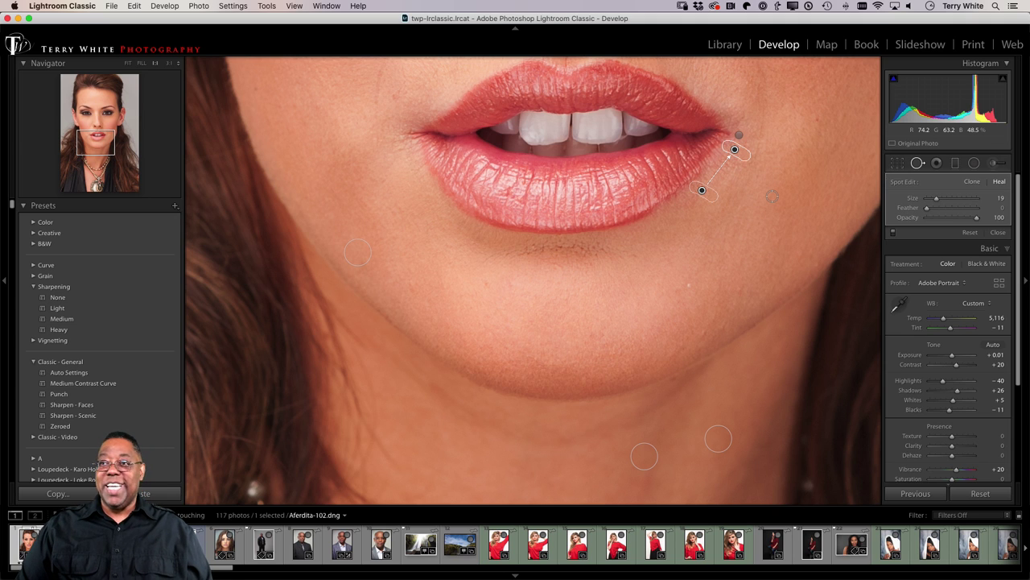
pyautogui.press('/')
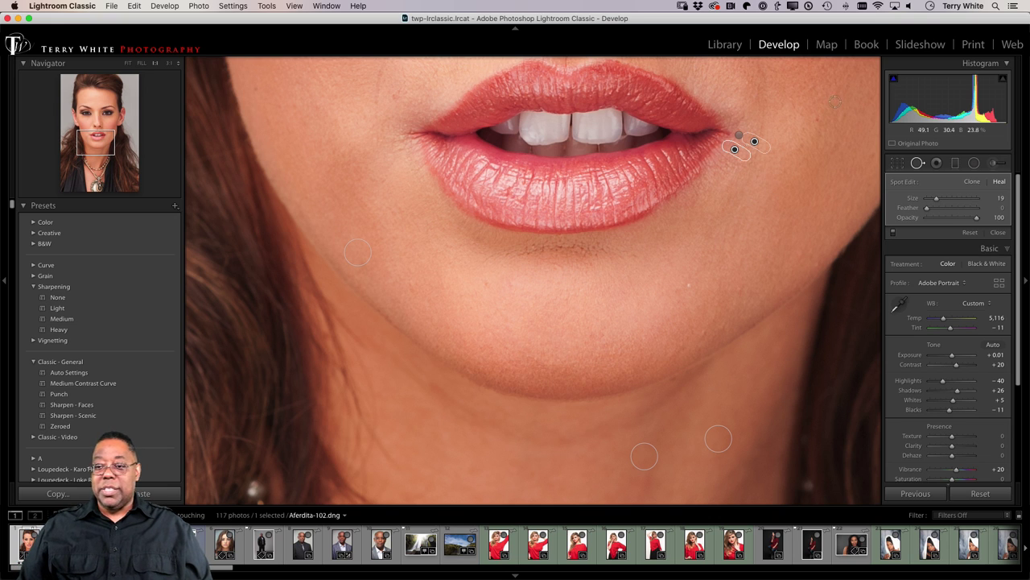
# - Close Spot Removal, check the hair by the ear at 1:1, then return to the full portrait
pyautogui.click(916, 163)
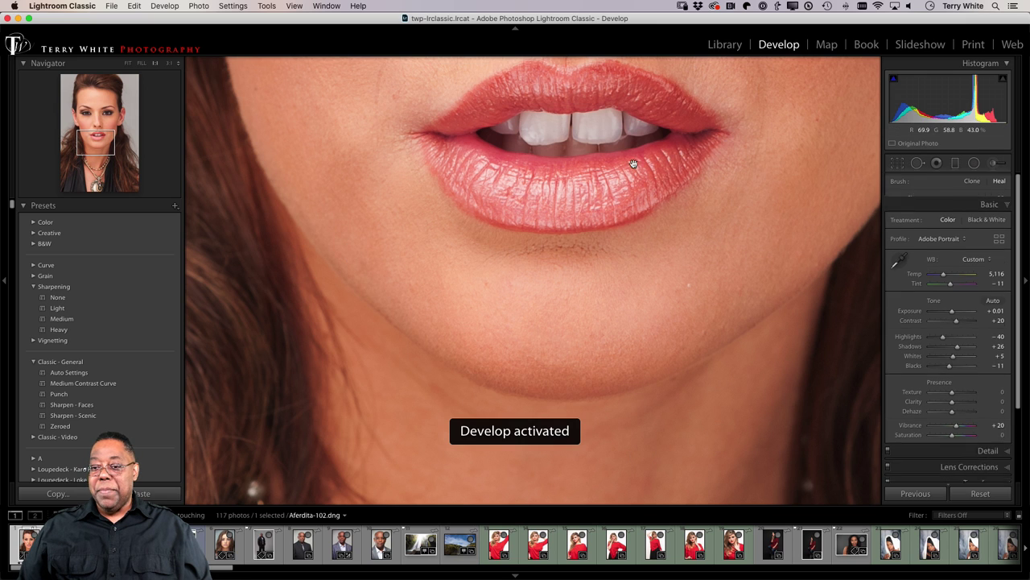
pyautogui.click(655, 198)
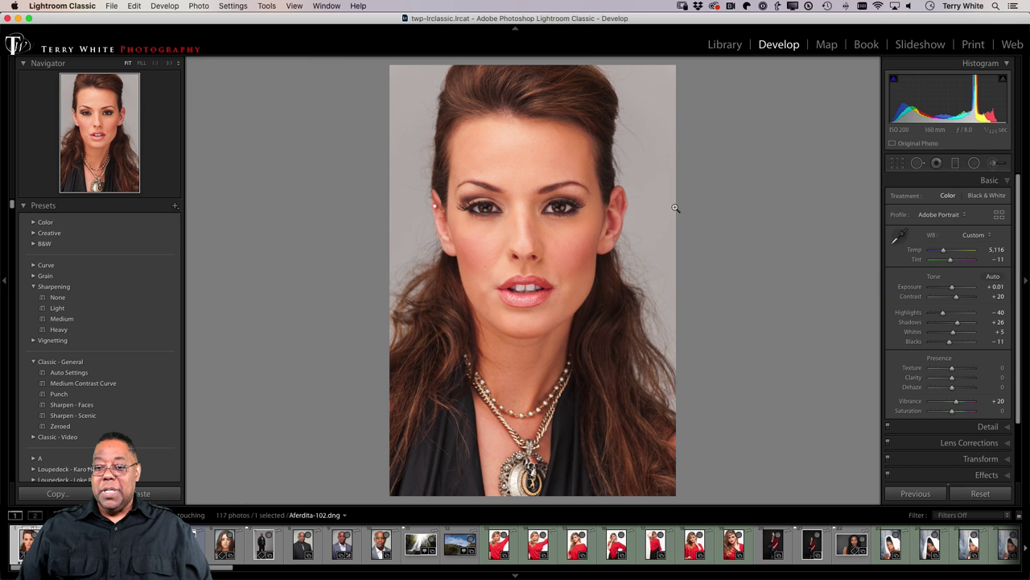
pyautogui.click(621, 167)
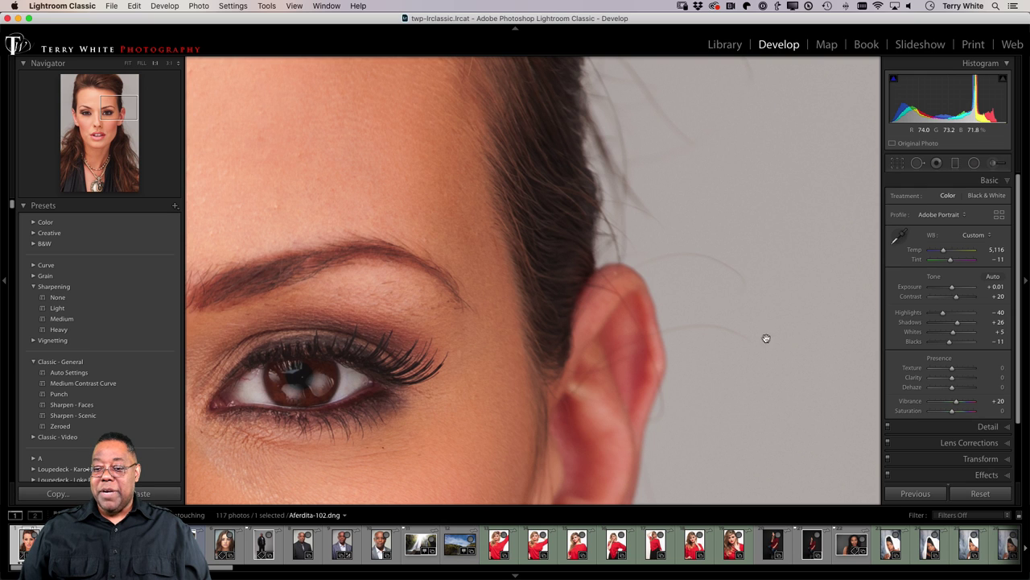
pyautogui.click(677, 243)
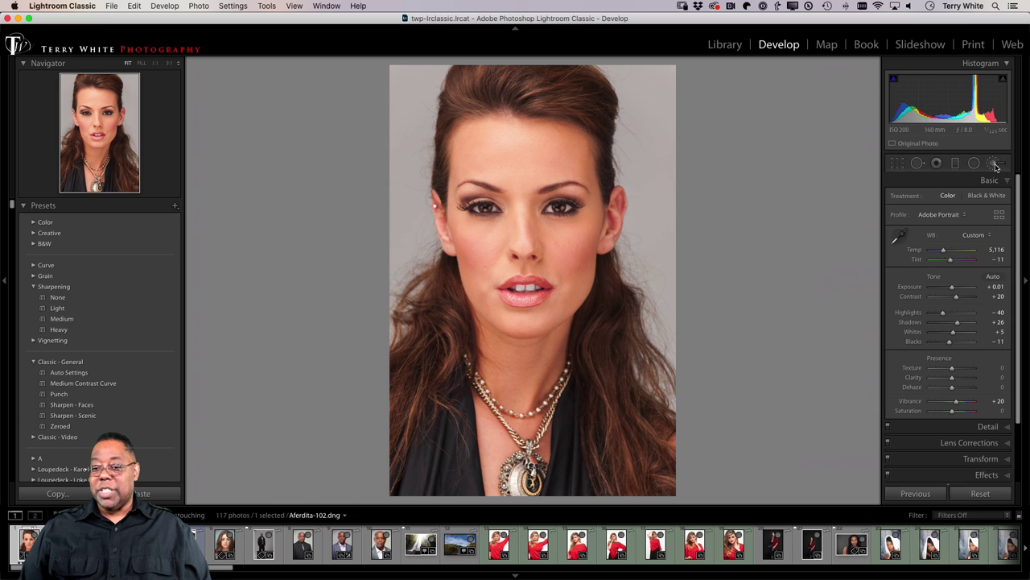
# - Select the Adjustment Brush and scroll the left panel past Presets down to History
pyautogui.click(995, 163)
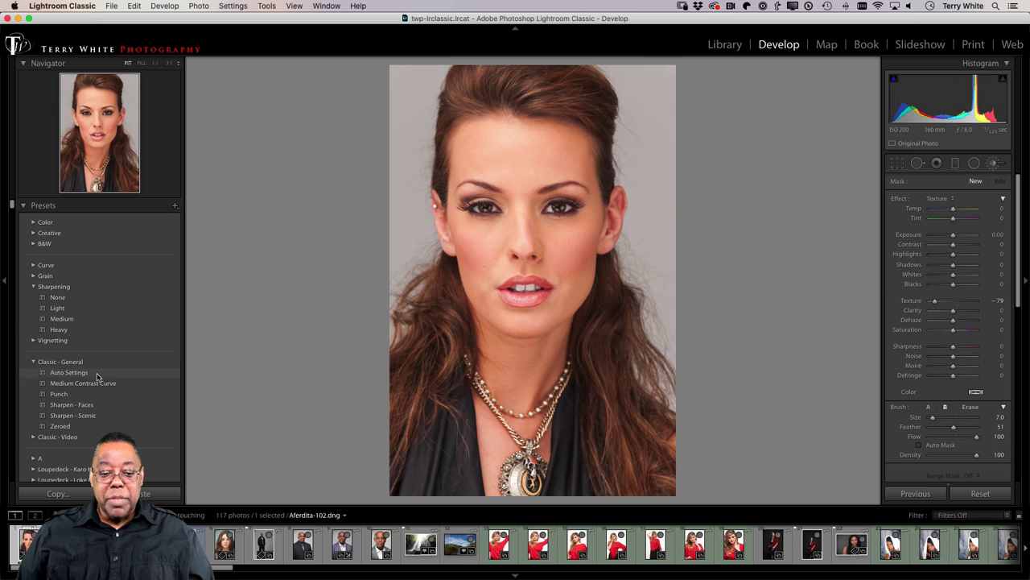
pyautogui.scroll(-10, 96, 377)
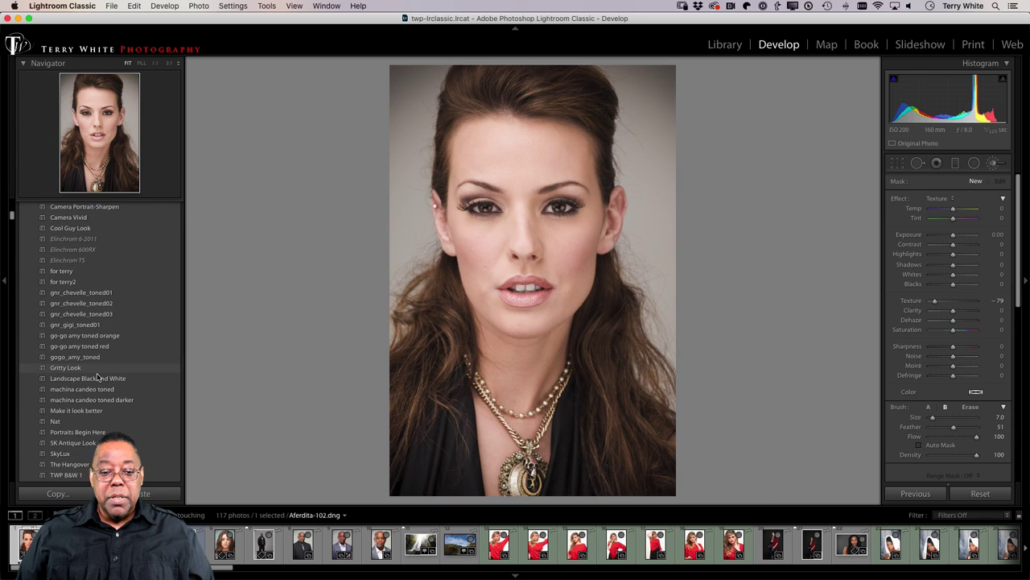
pyautogui.scroll(10, 96, 376)
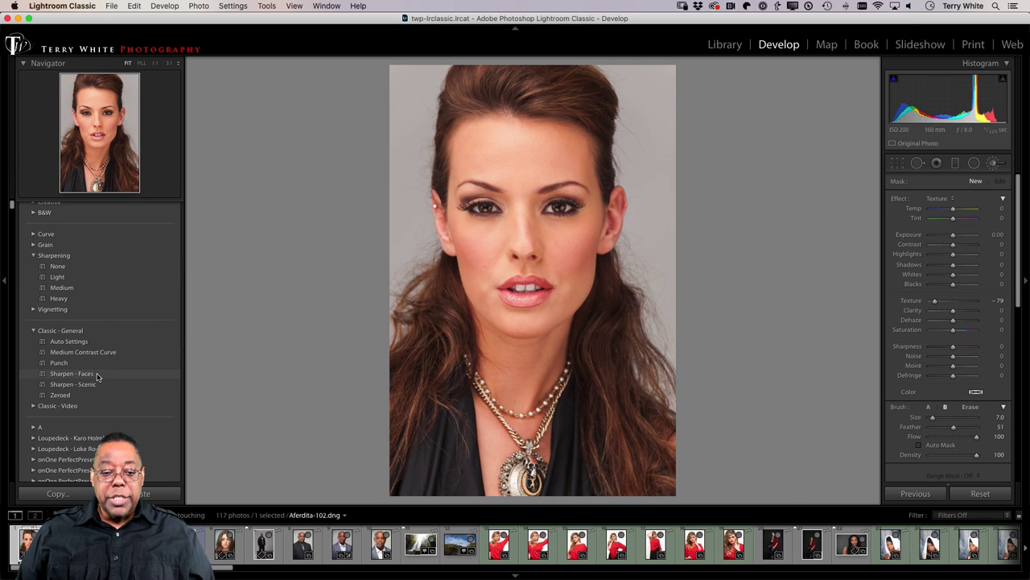
pyautogui.scroll(-15, 97, 376)
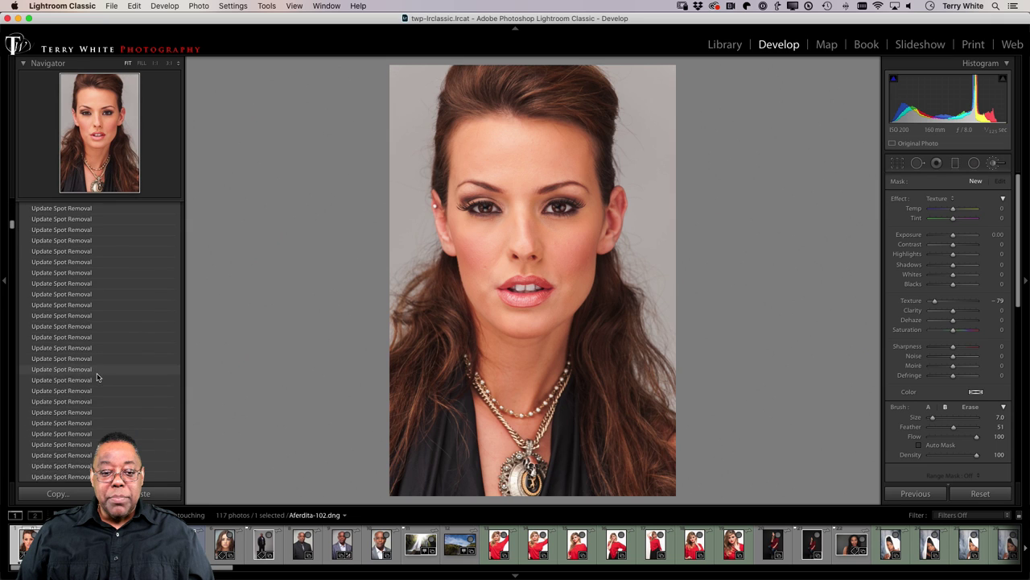
pyautogui.scroll(2, 96, 377)
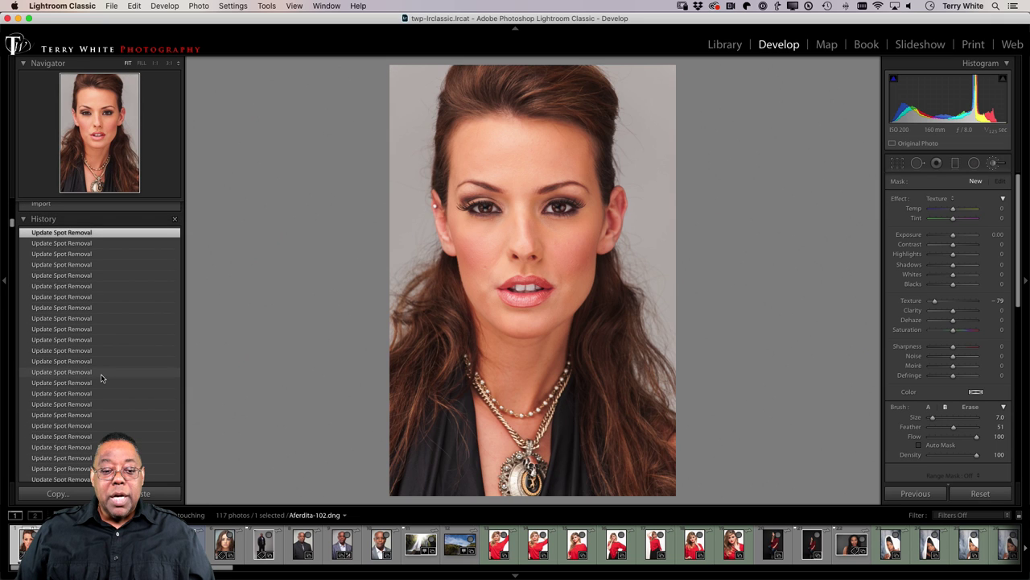
pyautogui.scroll(-3, 93, 385)
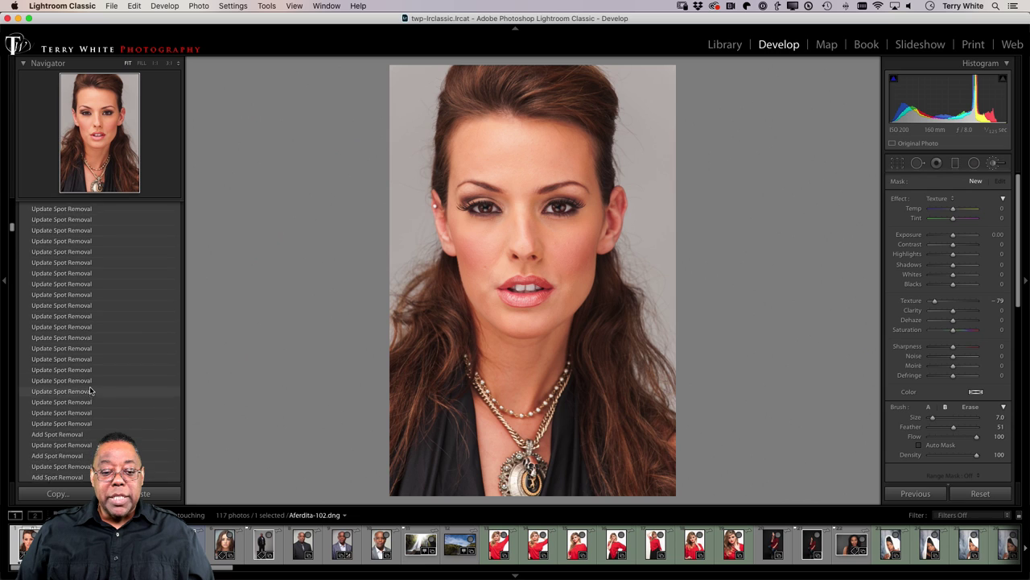
pyautogui.scroll(-1, 91, 391)
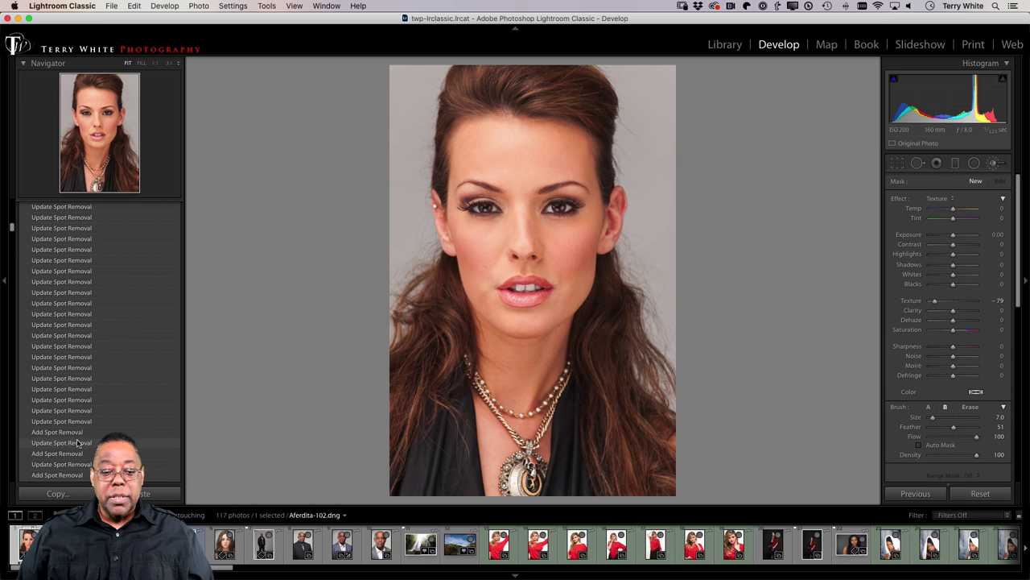
pyautogui.scroll(-5, 88, 451)
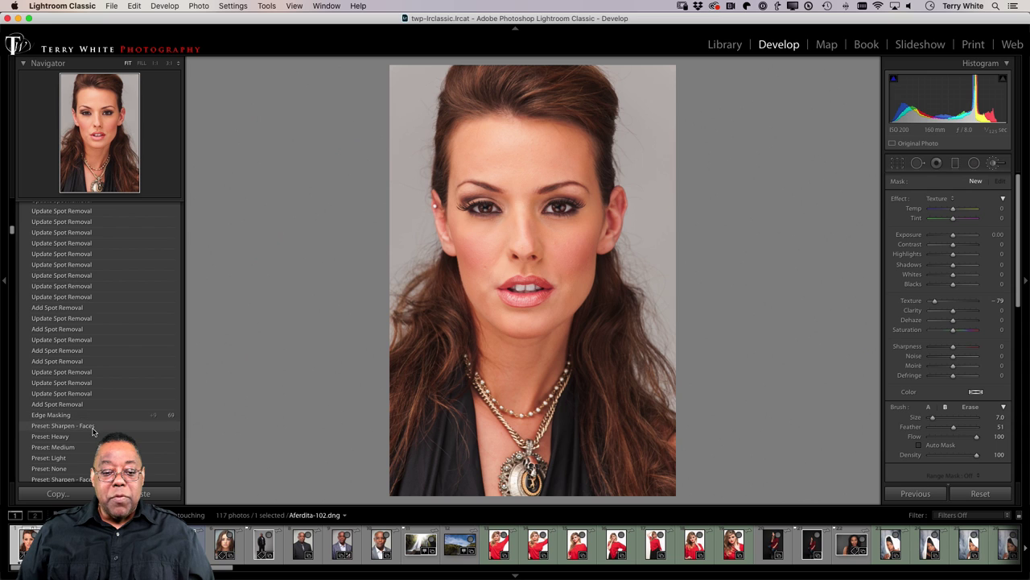
# - Revert to the Edge Masking history step, undo a stray brush stroke, and toggle Crop off
pyautogui.click(93, 417)
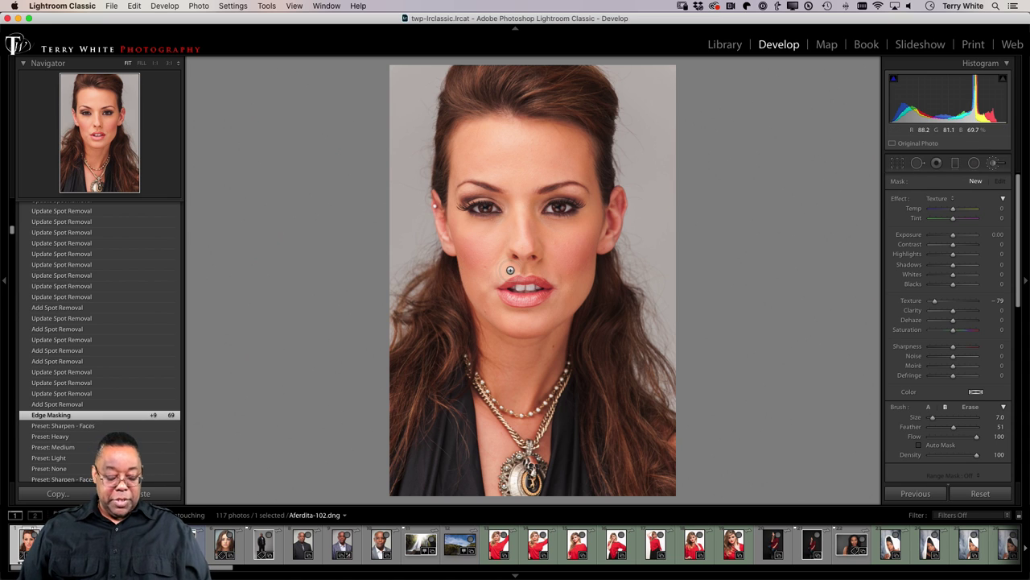
pyautogui.press('z')
pyautogui.click(620, 91)
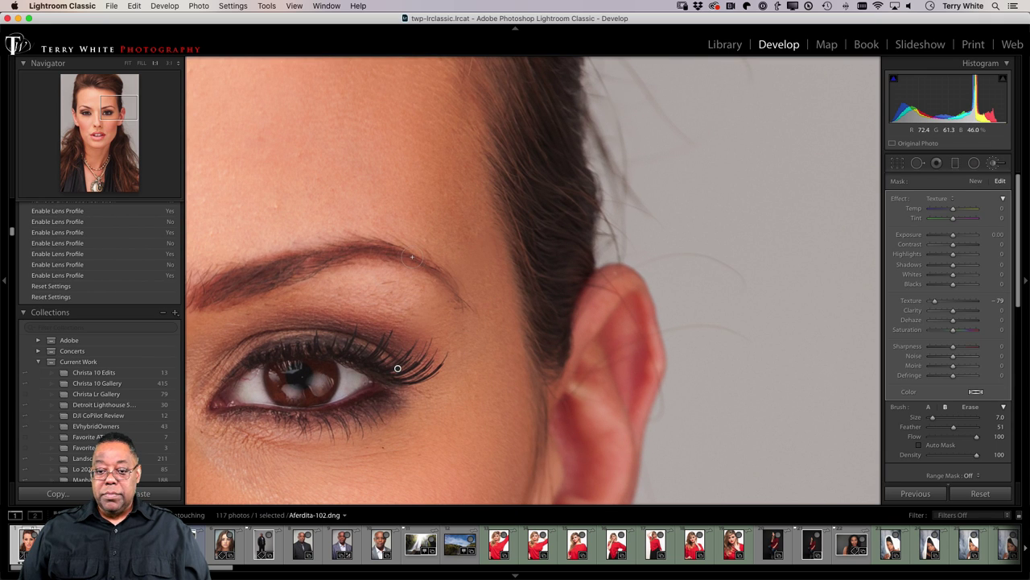
pyautogui.press('super+z')
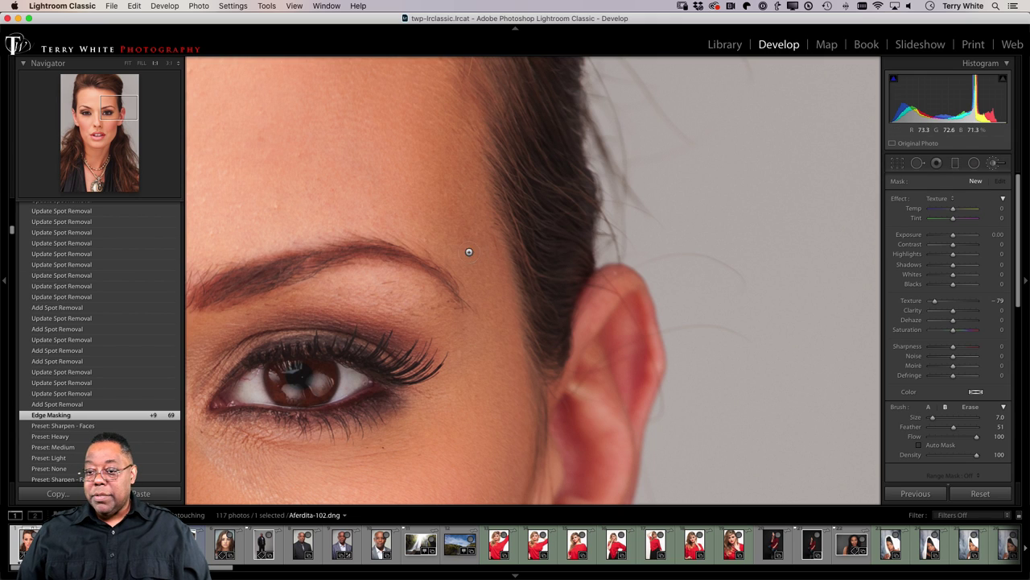
pyautogui.click(898, 164)
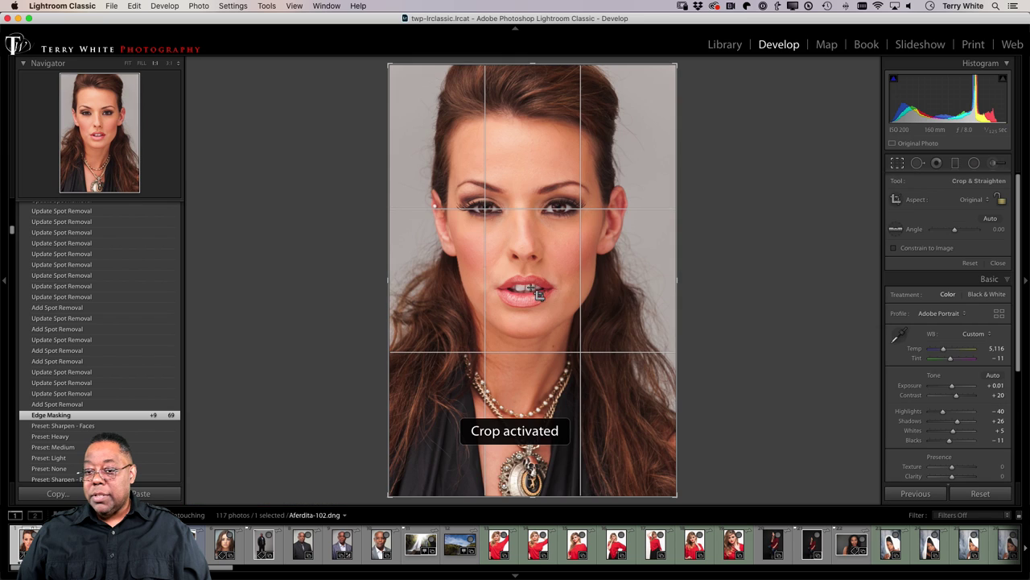
pyautogui.click(898, 164)
# - Pan the 1:1 view over nose, lips and chin, return to Fit, then show the Library grid
pyautogui.moveTo(416, 338); pyautogui.dragTo(709, 41)
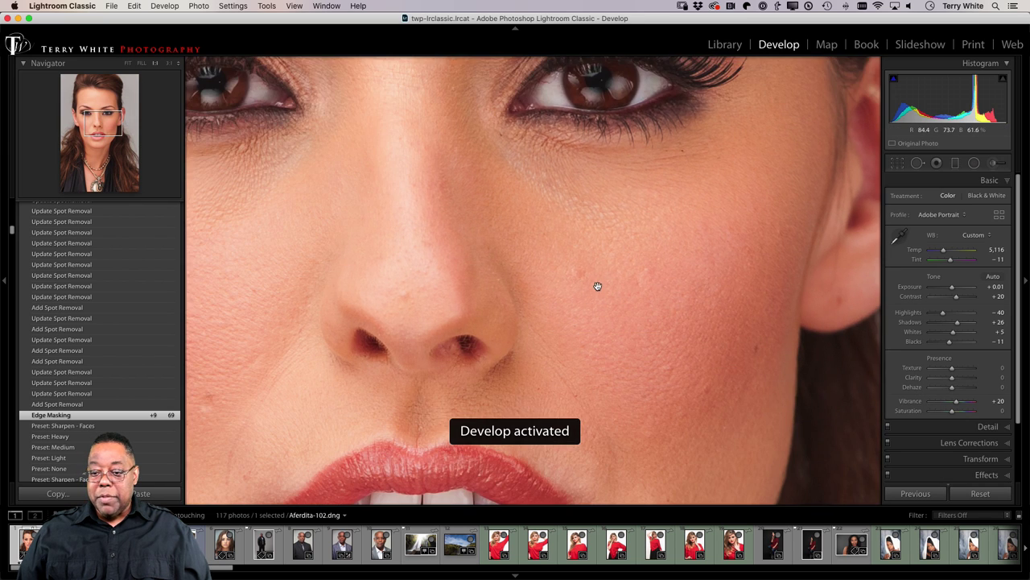
pyautogui.moveTo(598, 285); pyautogui.dragTo(594, 94)
pyautogui.moveTo(525, 362); pyautogui.dragTo(657, 199)
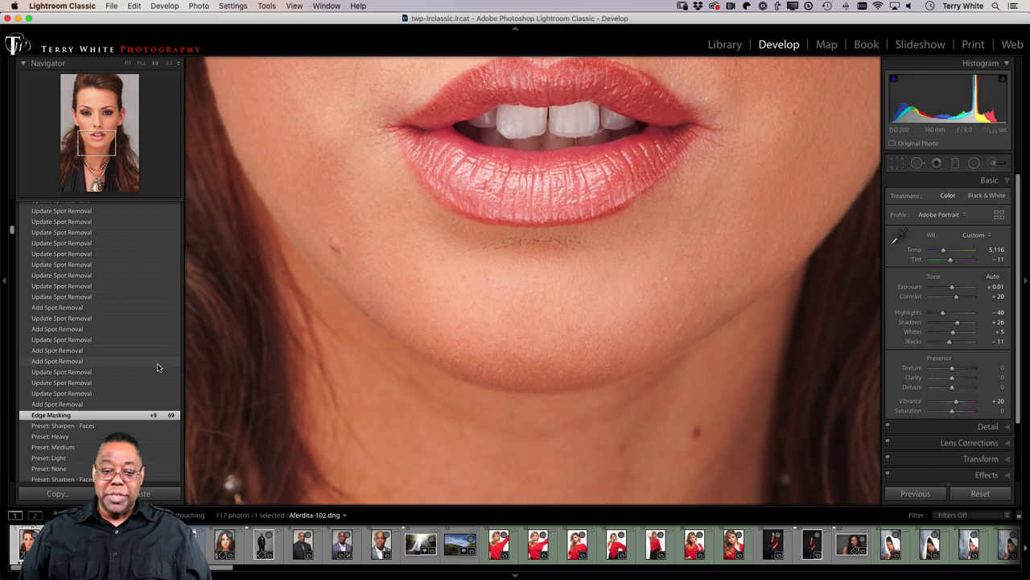
pyautogui.scroll(10, 64, 242)
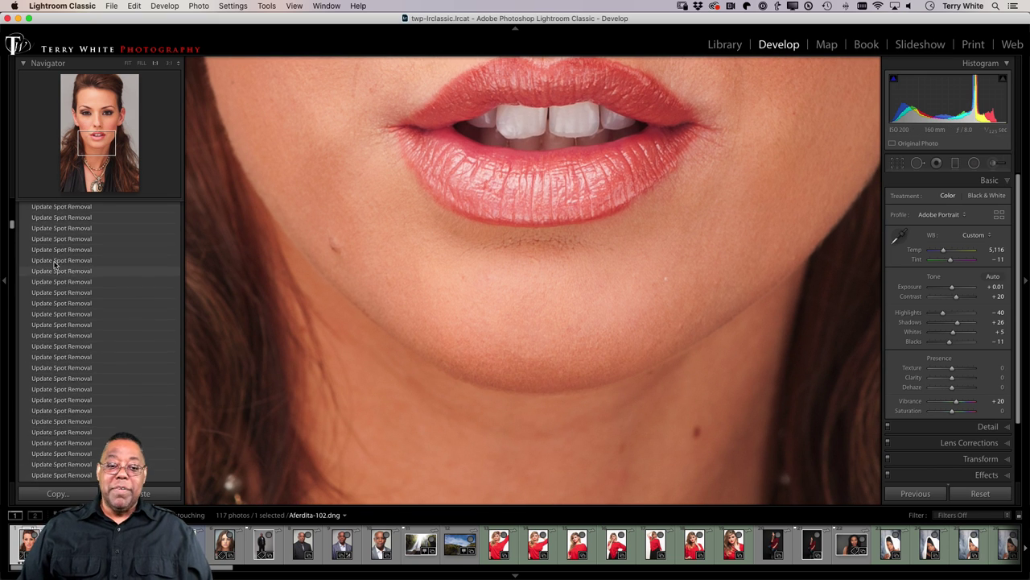
pyautogui.scroll(-15, 55, 265)
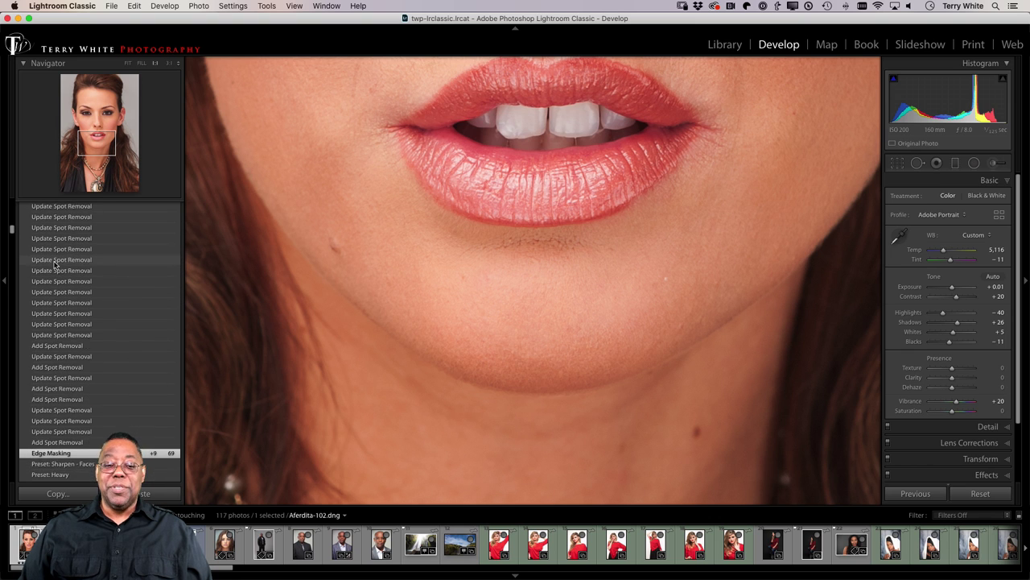
pyautogui.scroll(-10, 55, 264)
pyautogui.scroll(12, 55, 264)
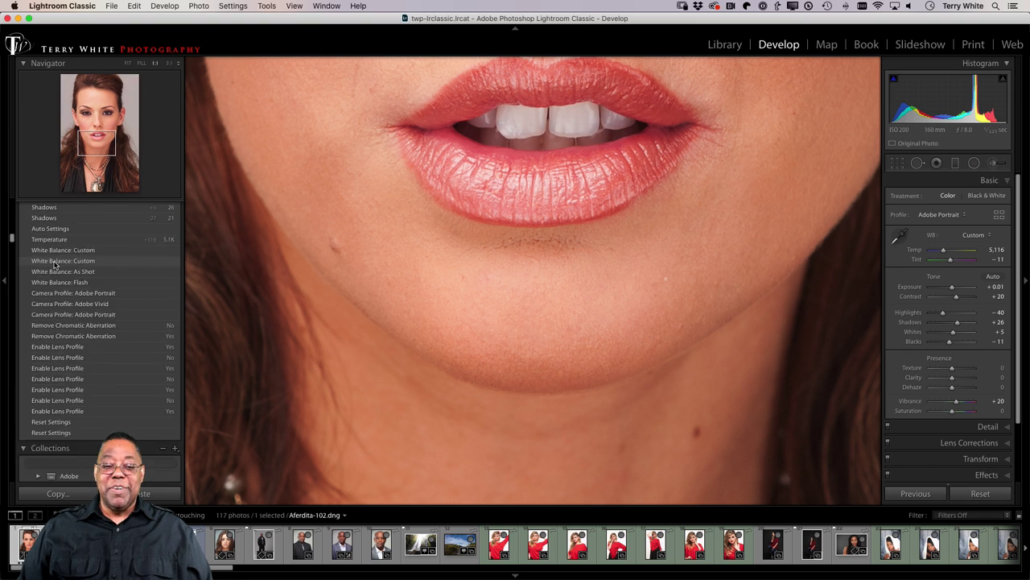
pyautogui.scroll(5, 54, 264)
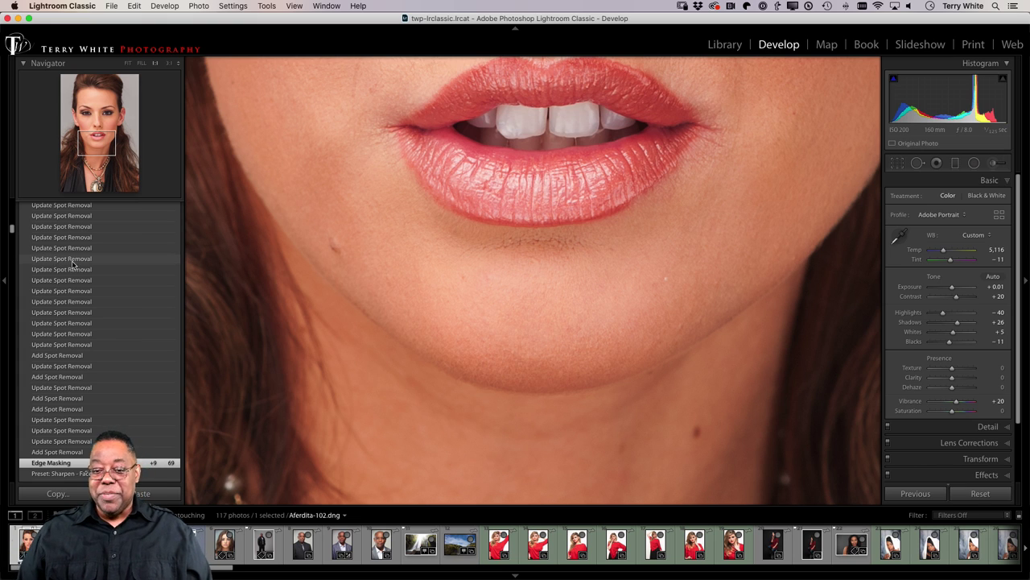
pyautogui.click(435, 257)
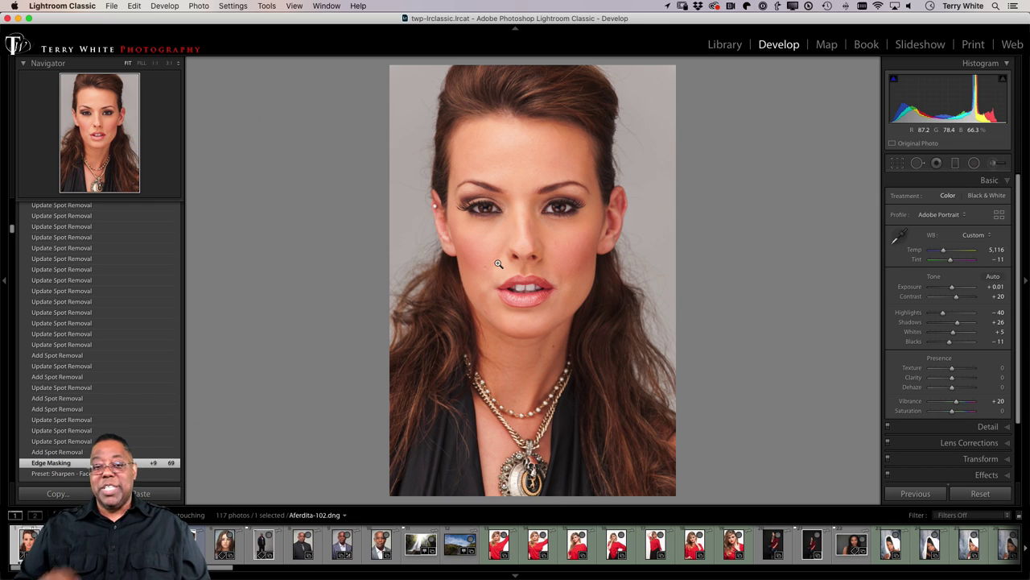
pyautogui.press('g')
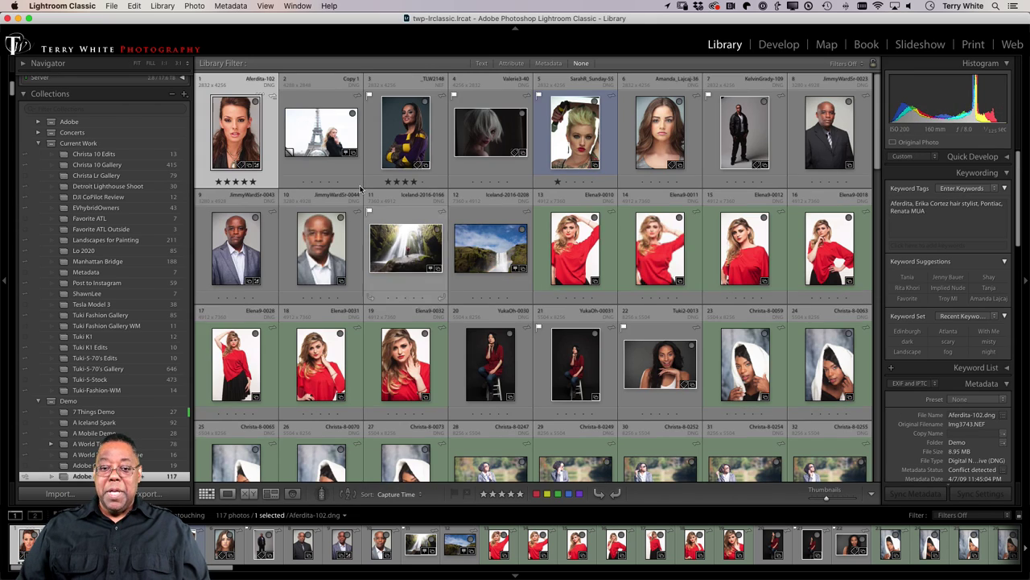
# - Send Aferdita-102 to Photoshop 2020 via Edit In and switch over to Photoshop
pyautogui.rightClick(229, 137)
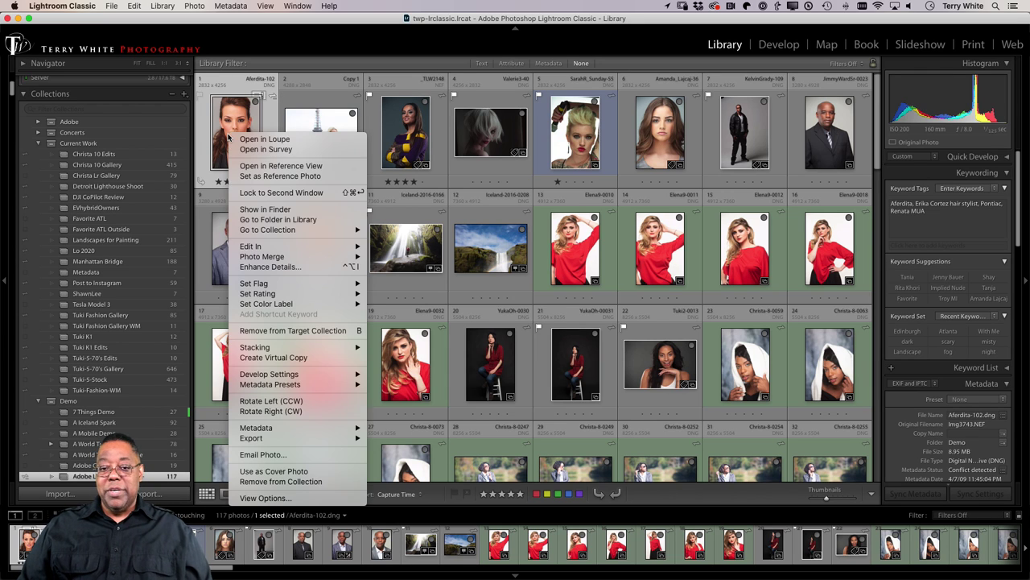
pyautogui.moveTo(285, 245)
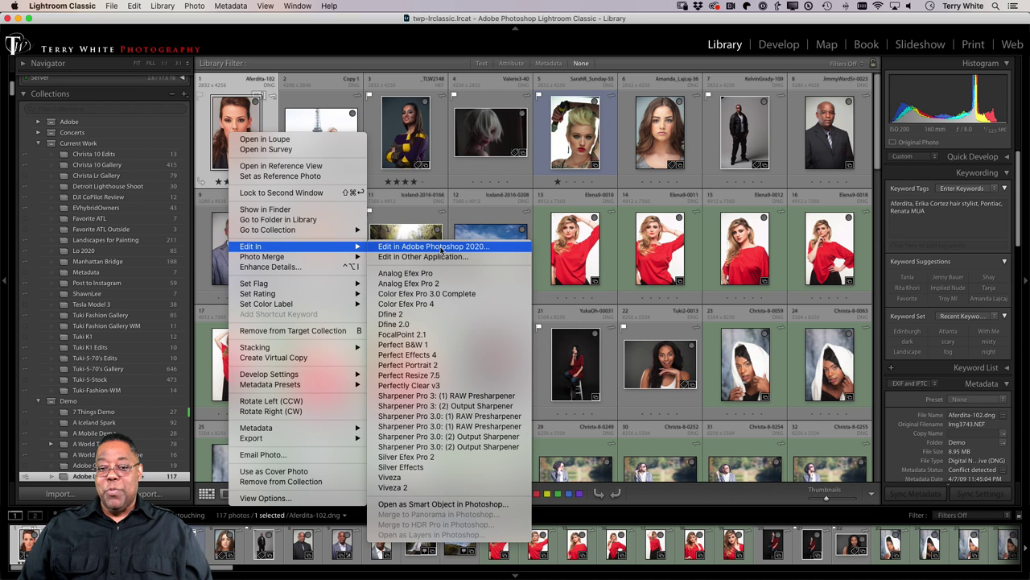
pyautogui.click(280, 25)
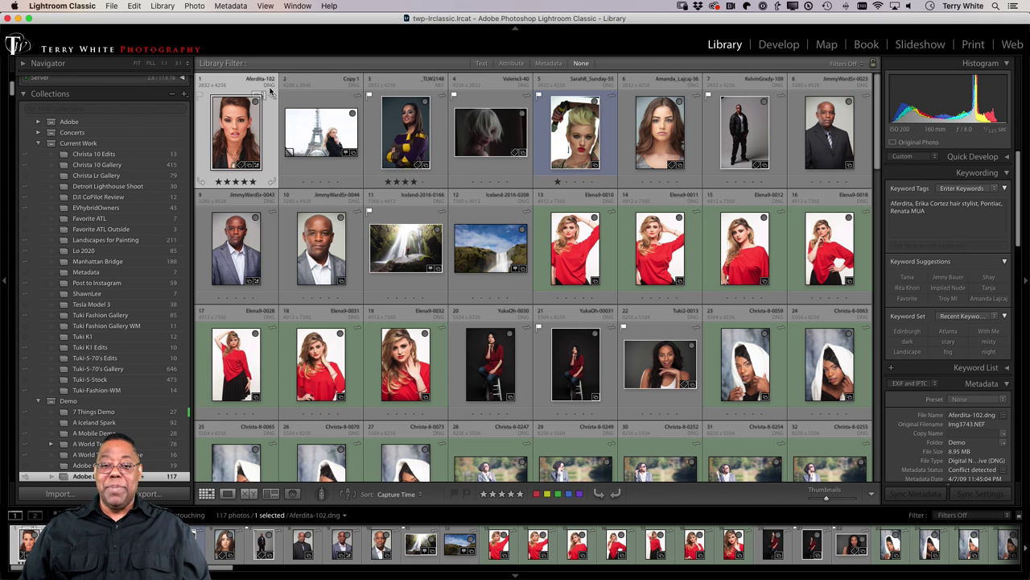
pyautogui.rightClick(243, 129)
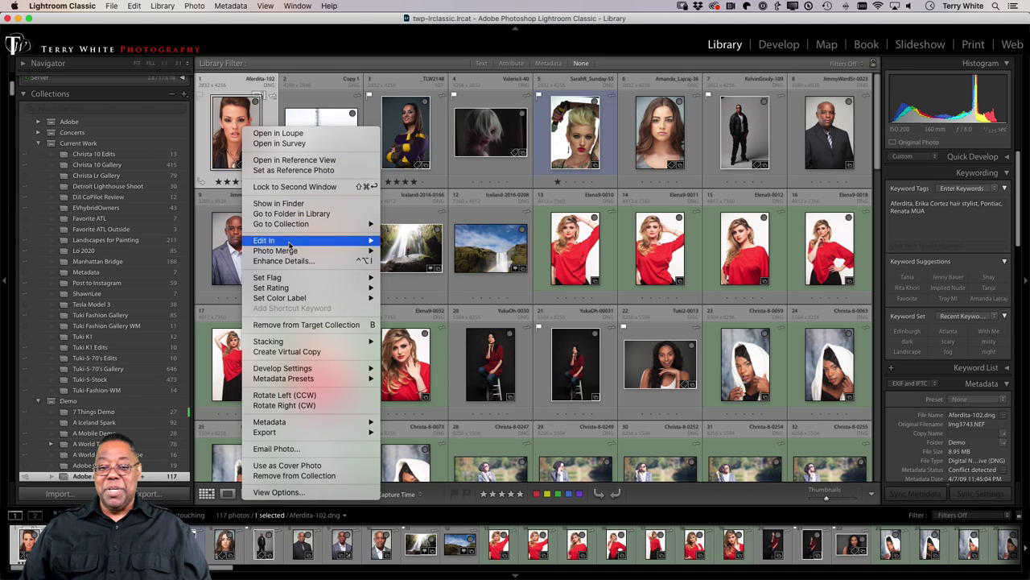
pyautogui.moveTo(301, 243)
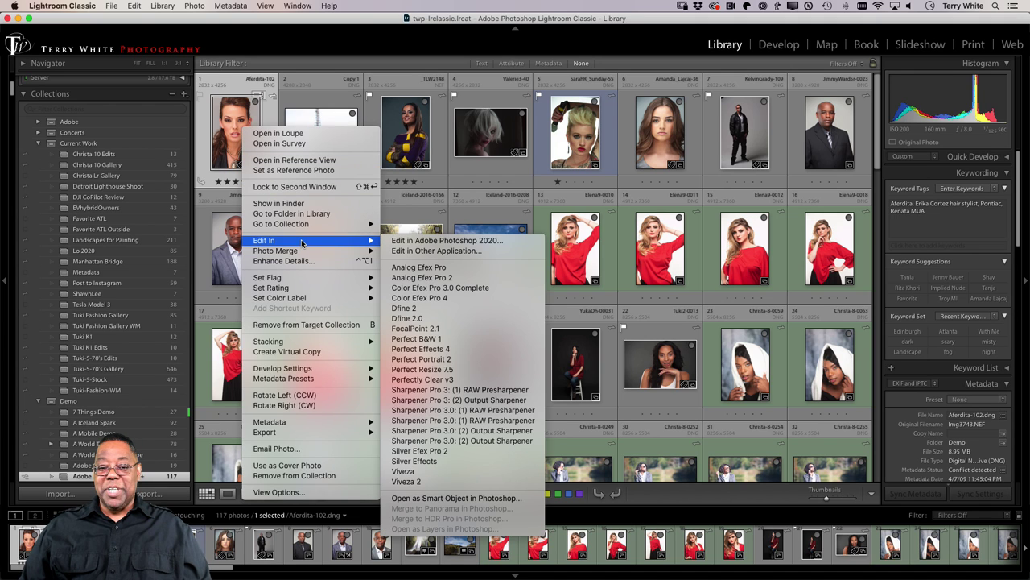
pyautogui.click(429, 241)
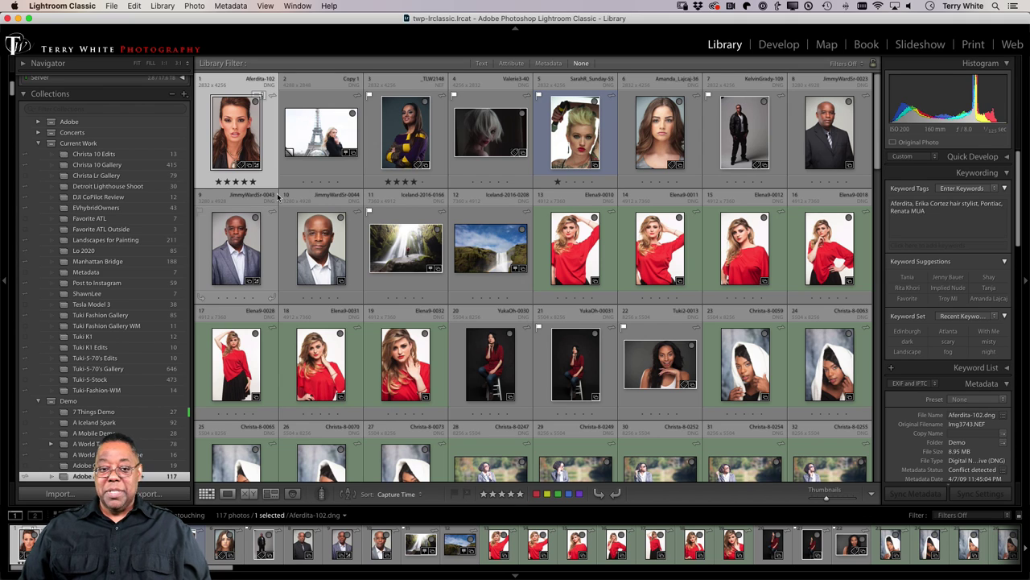
pyautogui.press('super+Tab')
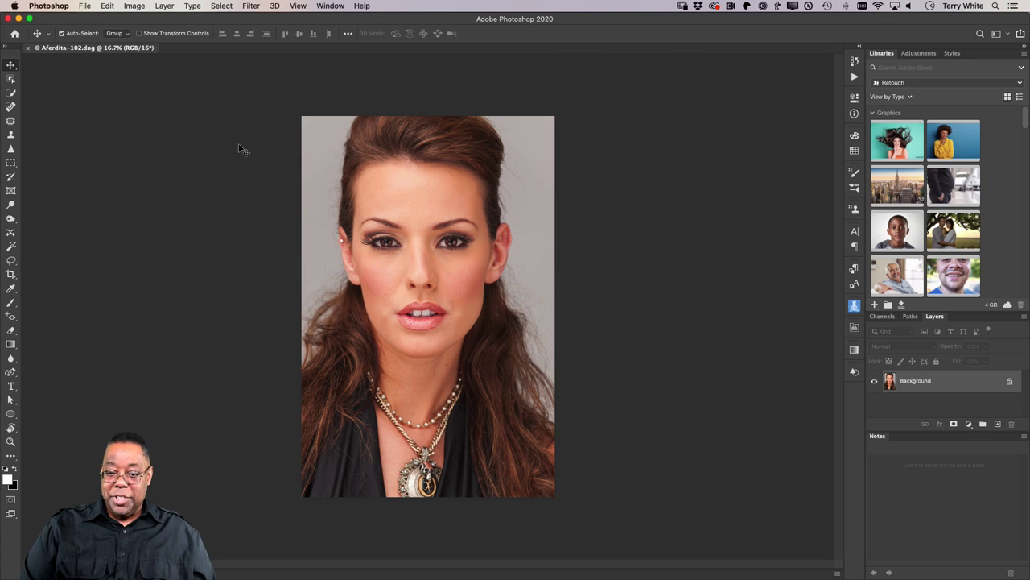
# - Duplicate the Background layer into a Background copy, then zoom and pan onto the lips and chin
pyautogui.scroll(2, 238, 148)
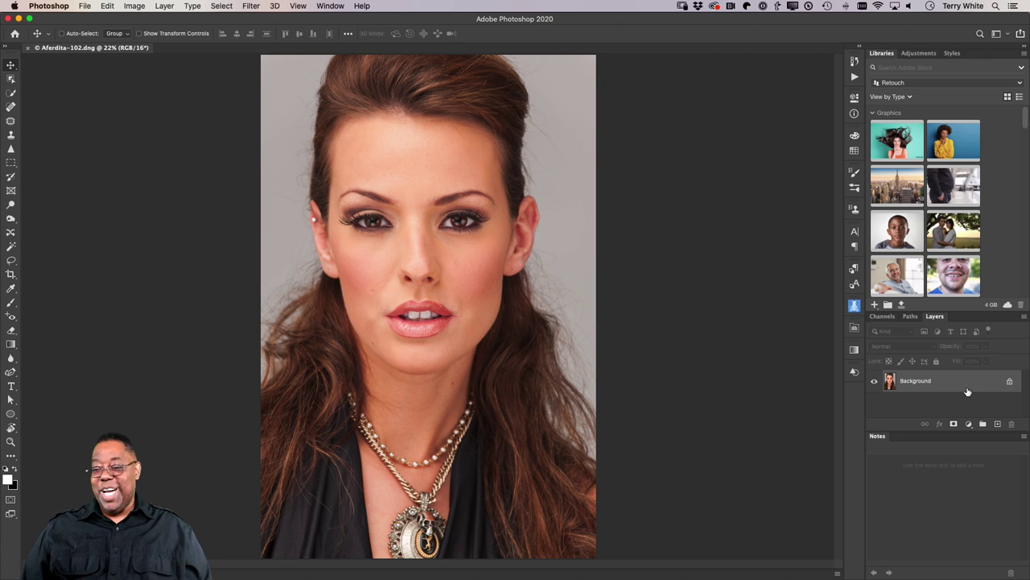
pyautogui.moveTo(966, 385); pyautogui.dragTo(998, 423)
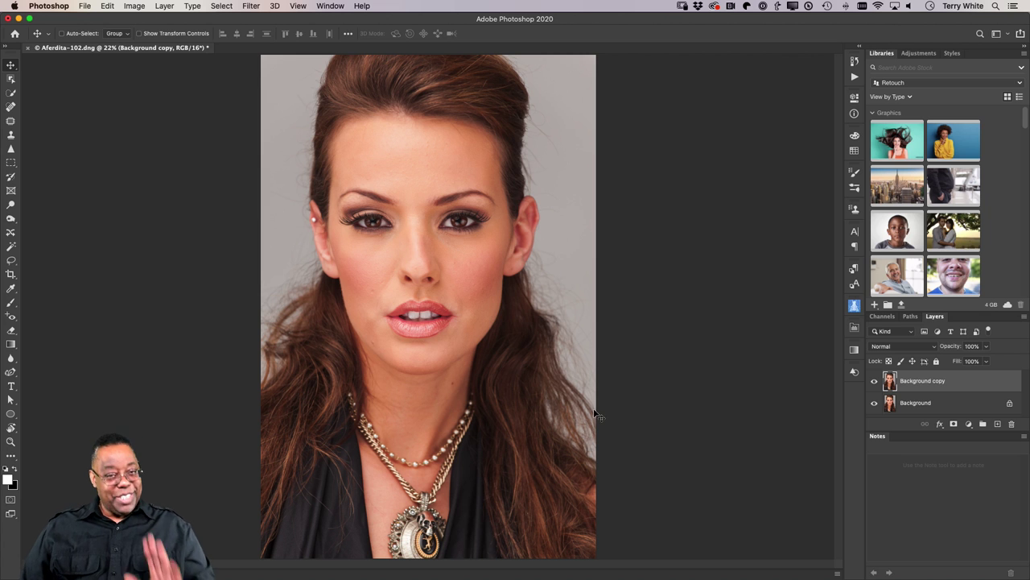
pyautogui.press('z')
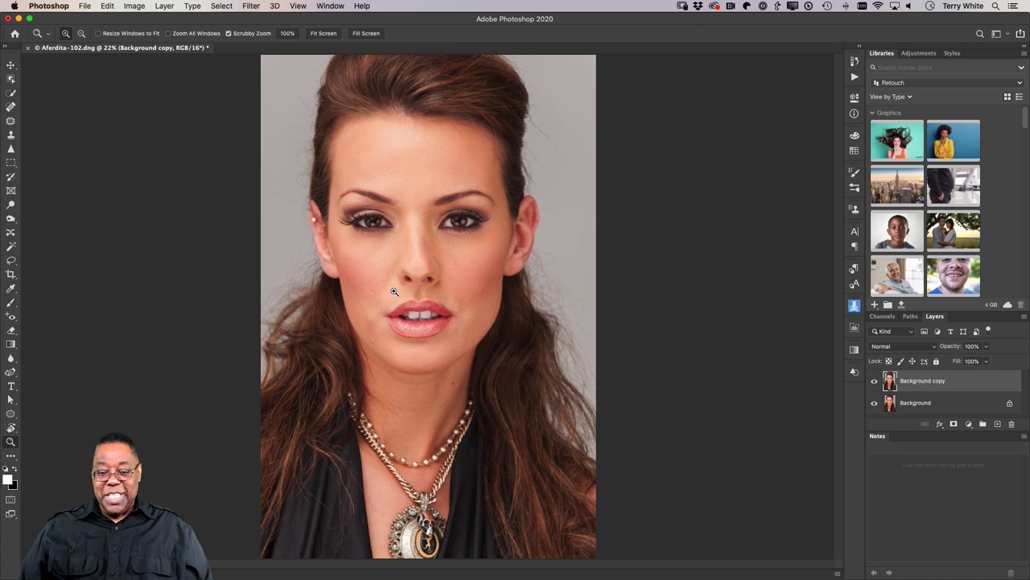
pyautogui.moveTo(394, 286); pyautogui.dragTo(465, 301)
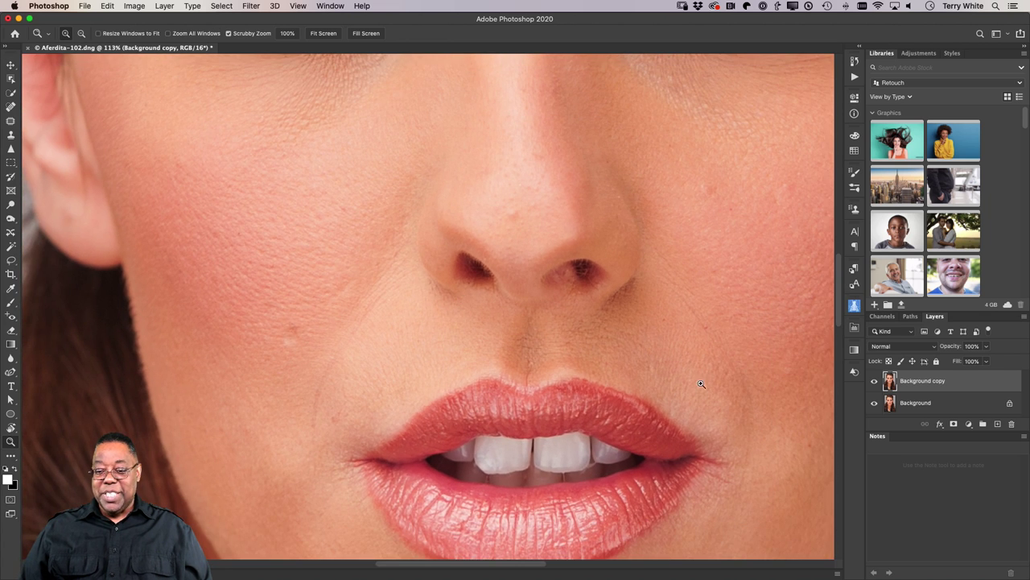
pyautogui.moveTo(702, 393); pyautogui.dragTo(574, 228)
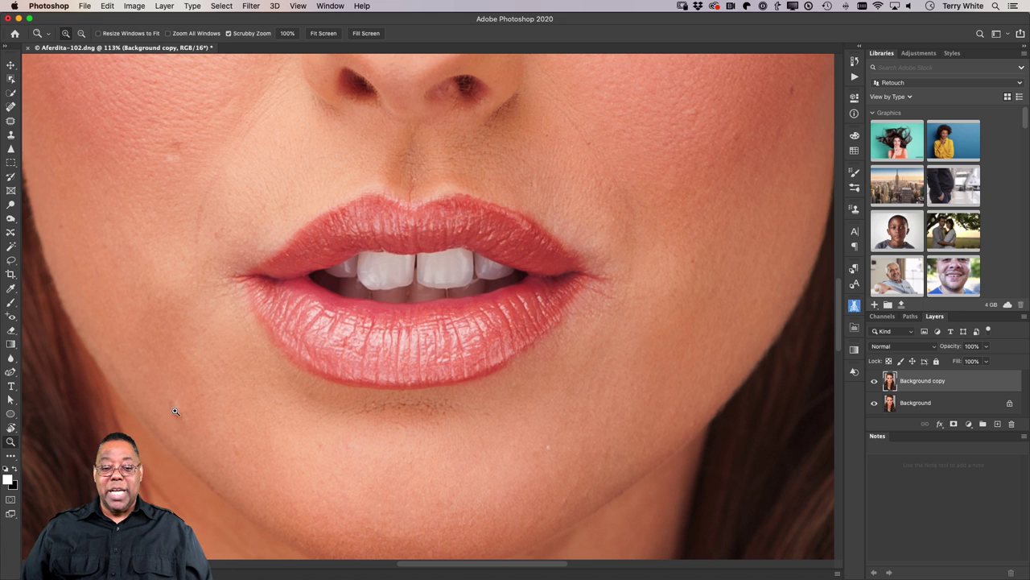
pyautogui.moveTo(202, 421); pyautogui.dragTo(276, 408)
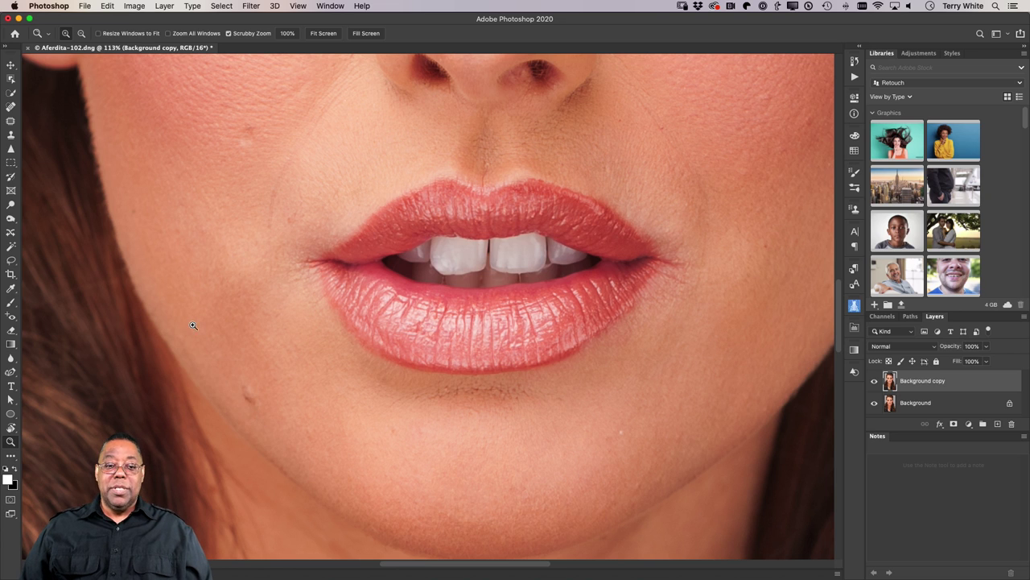
# - Patch the chin blemish below the left mouth corner onto clean skin
pyautogui.click(12, 123)
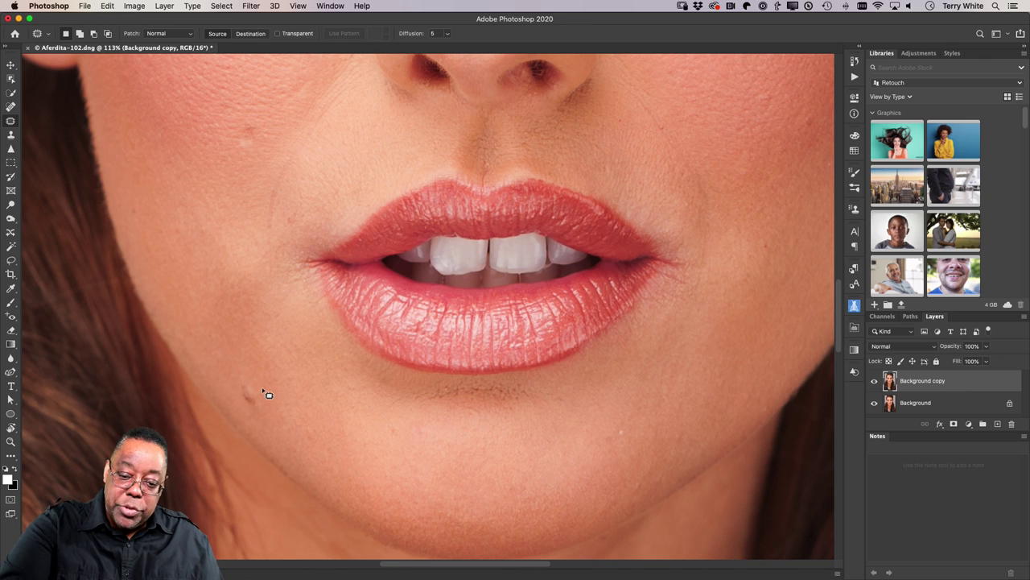
pyautogui.moveTo(263, 379)
pyautogui.mouseDown()
pyautogui.moveTo(237, 378)
pyautogui.moveTo(239, 404)
pyautogui.moveTo(260, 412)
pyautogui.moveTo(269, 390)
pyautogui.moveTo(273, 408)
pyautogui.moveTo(300, 421)
pyautogui.mouseUp()
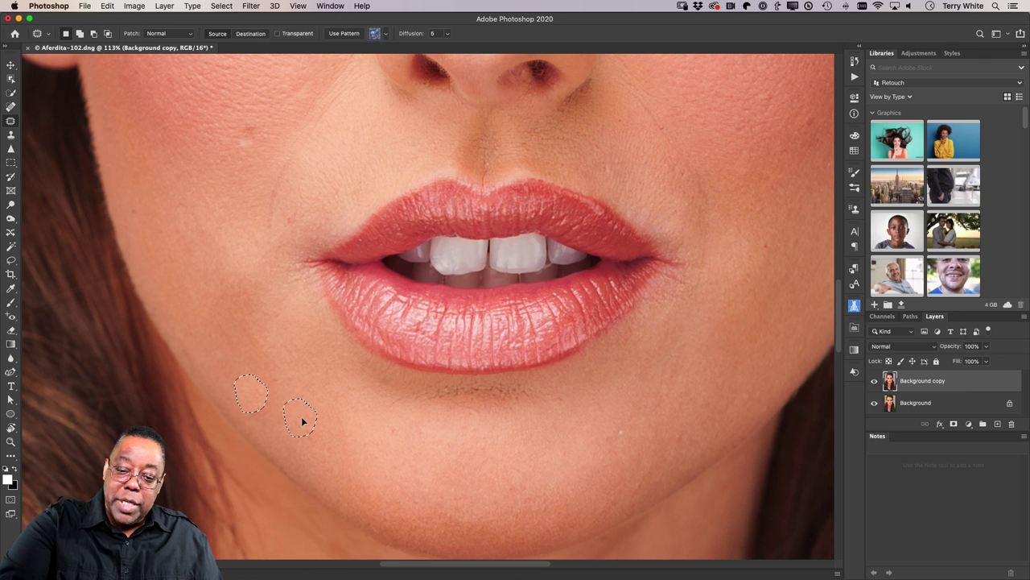
pyautogui.press('super+z')
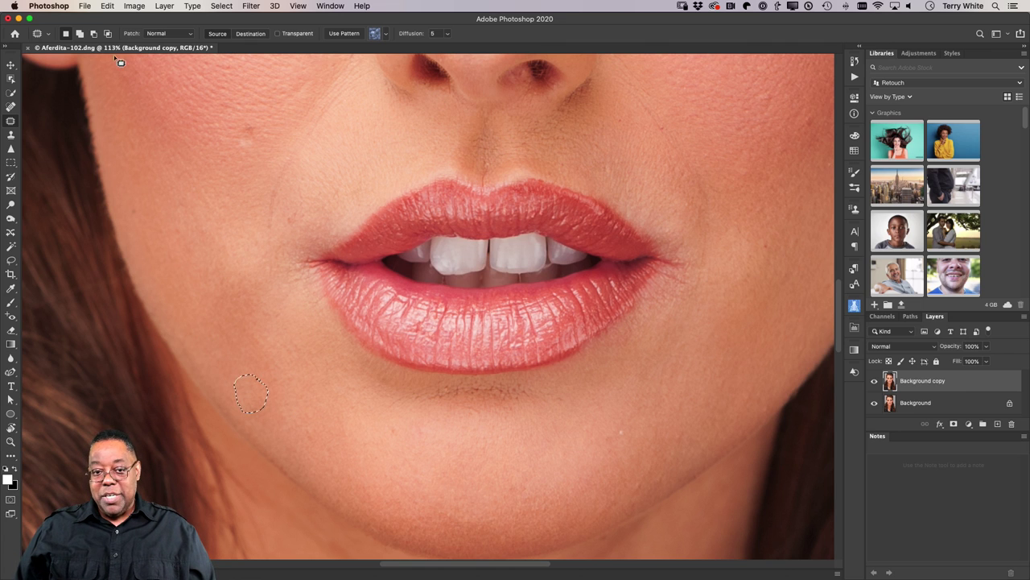
# - Try a partial fade with Edit > Fade Patch Selection, accept it, and deselect
pyautogui.click(107, 6)
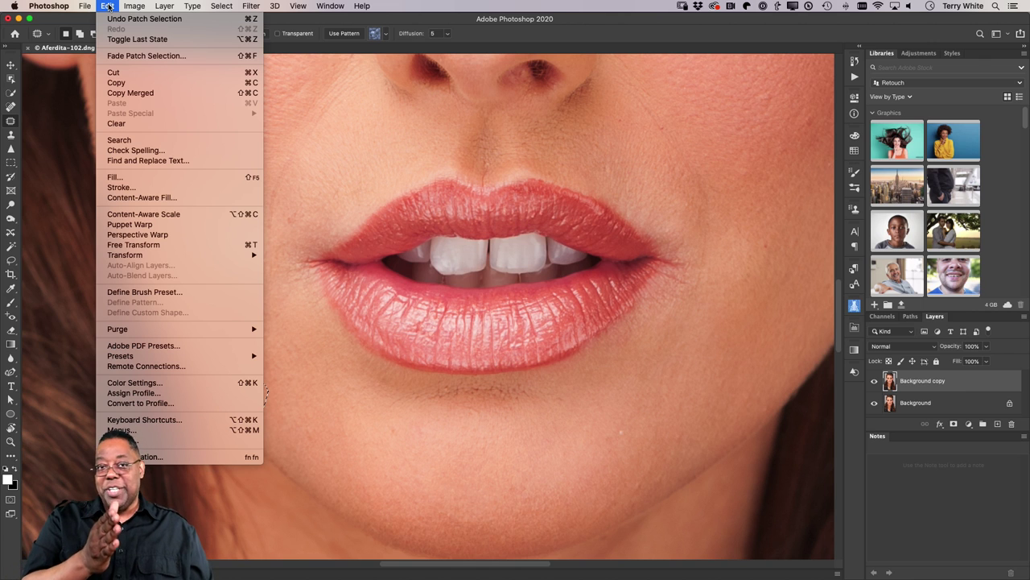
pyautogui.click(125, 57)
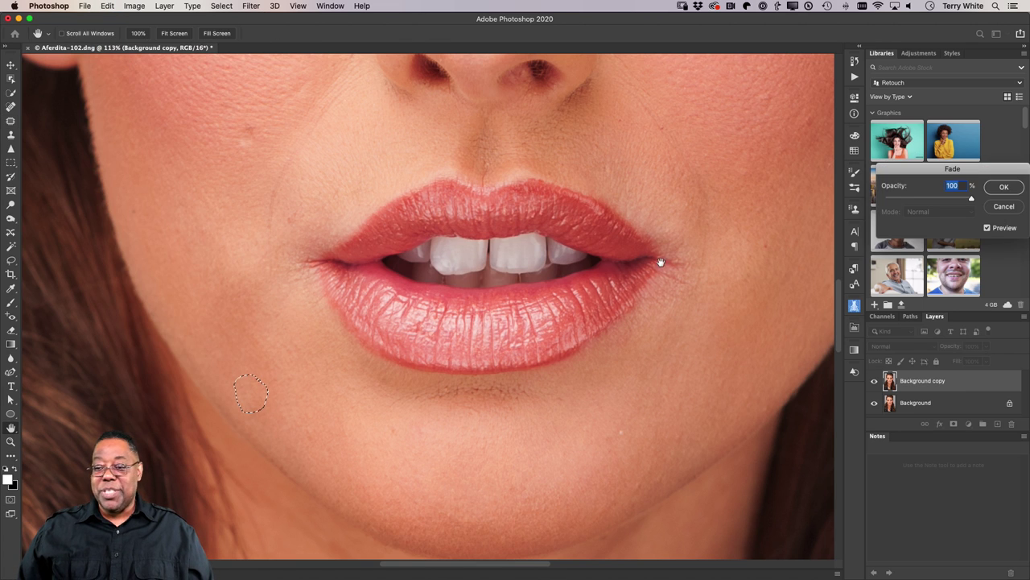
pyautogui.moveTo(921, 173); pyautogui.dragTo(328, 125)
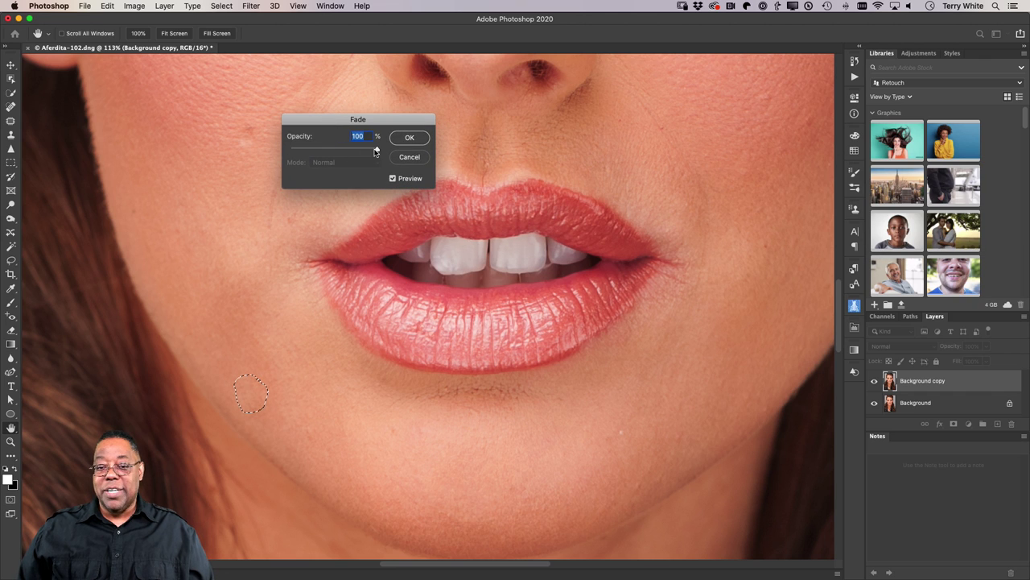
pyautogui.moveTo(375, 151)
pyautogui.mouseDown()
pyautogui.moveTo(280, 149)
pyautogui.moveTo(384, 152)
pyautogui.moveTo(313, 153)
pyautogui.moveTo(325, 152)
pyautogui.mouseUp()
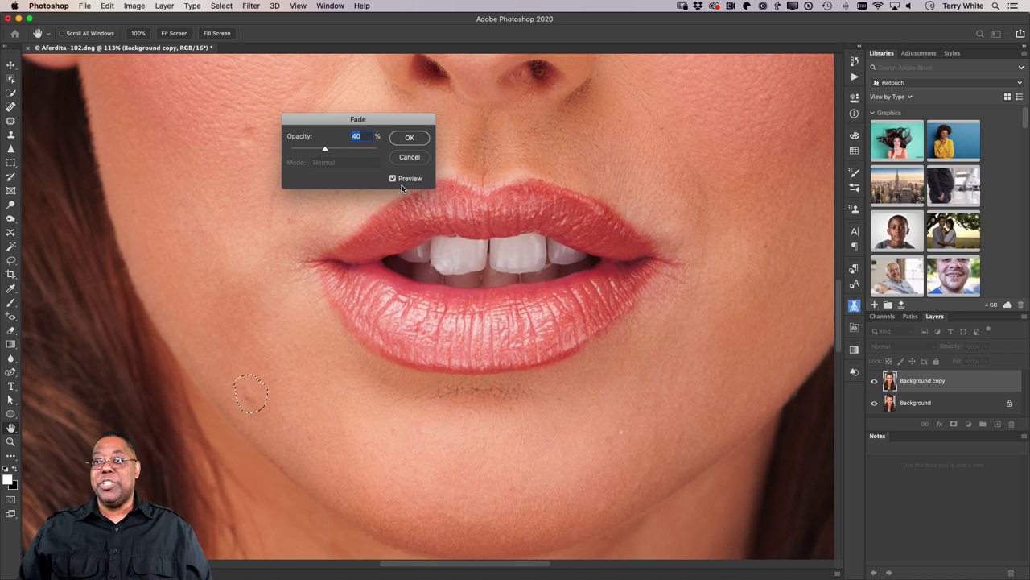
pyautogui.click(408, 140)
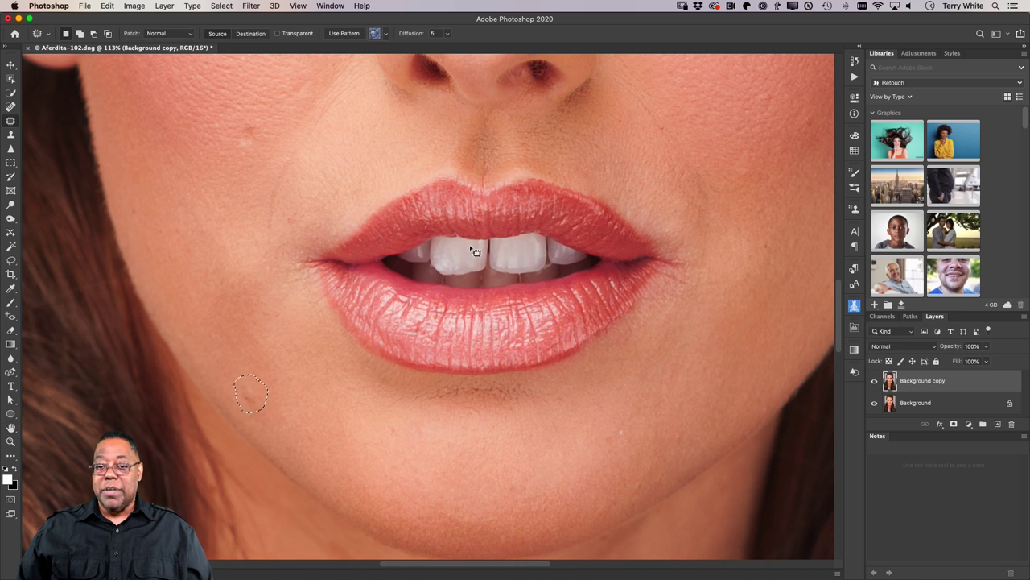
pyautogui.press('super+d')
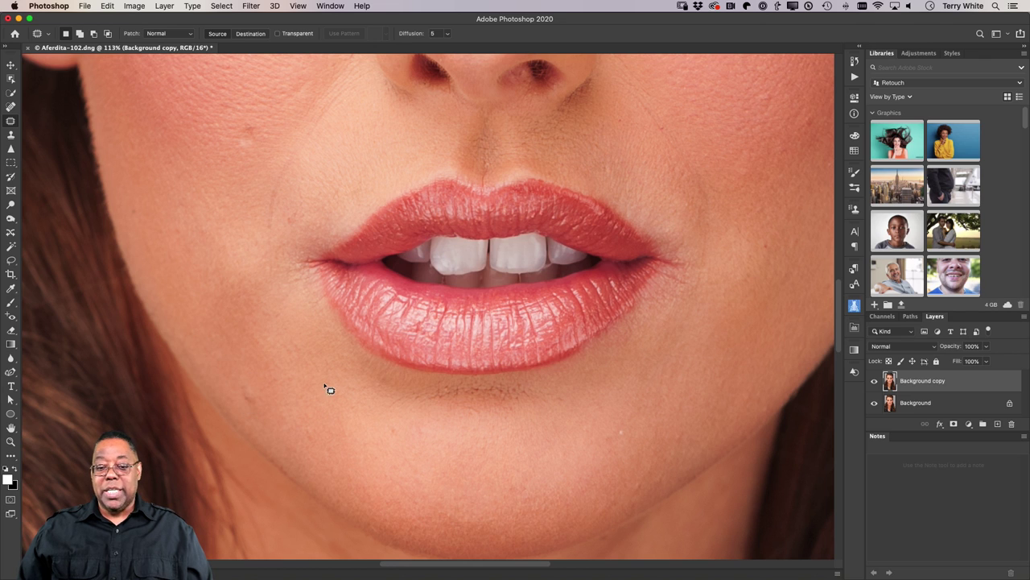
# - Compare Background copy with the original, then spot-heal the mark by the right lip corner
pyautogui.click(874, 383)
pyautogui.click(875, 382)
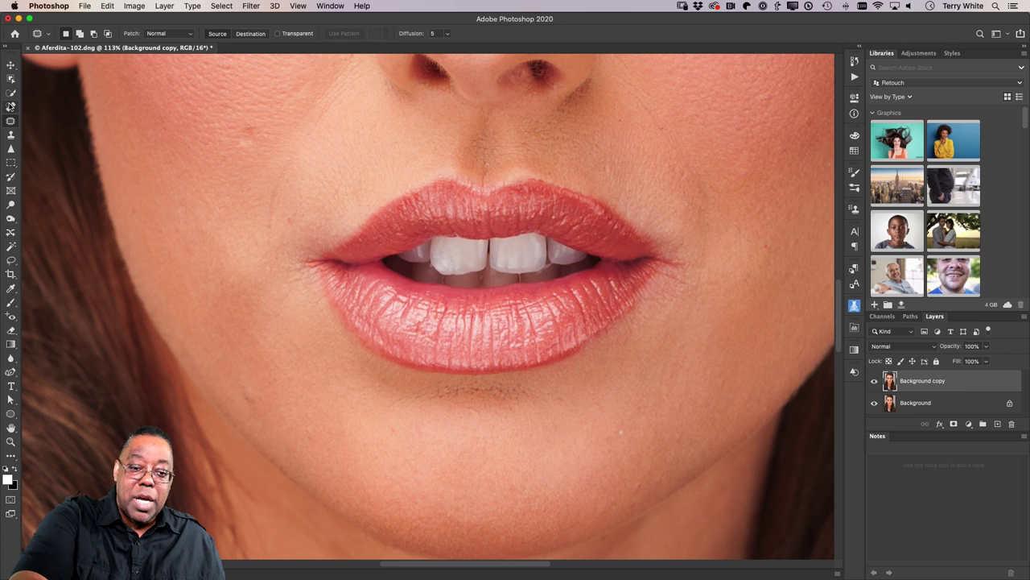
pyautogui.hotkey('shift', 'j')
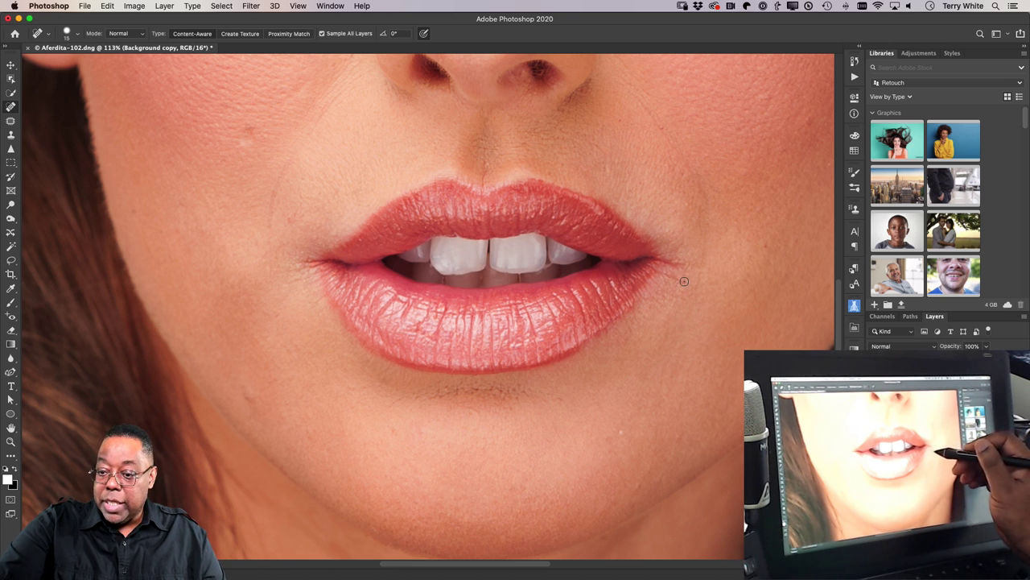
pyautogui.moveTo(685, 279); pyautogui.dragTo(668, 264)
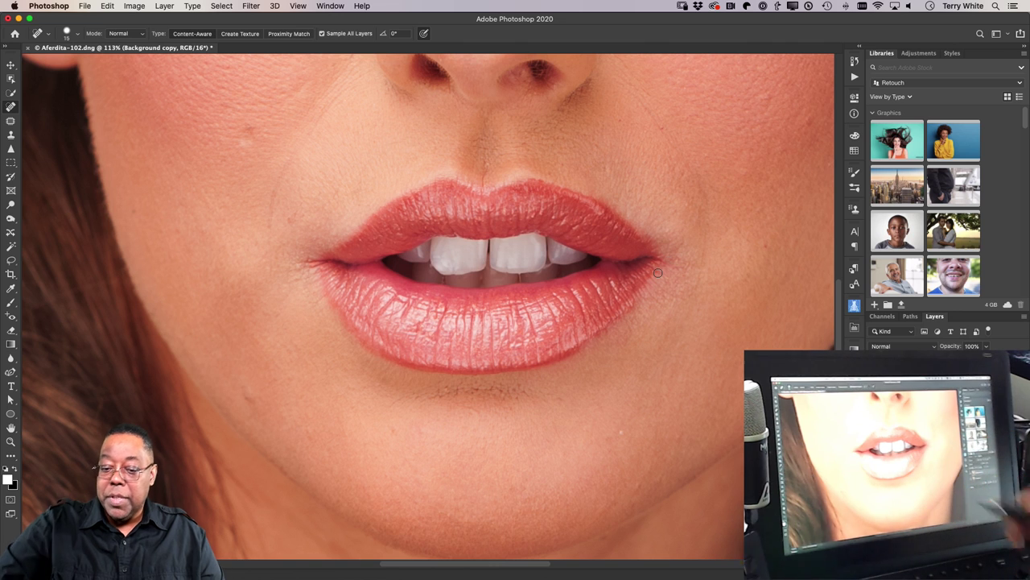
pyautogui.scroll(15, 658, 273)
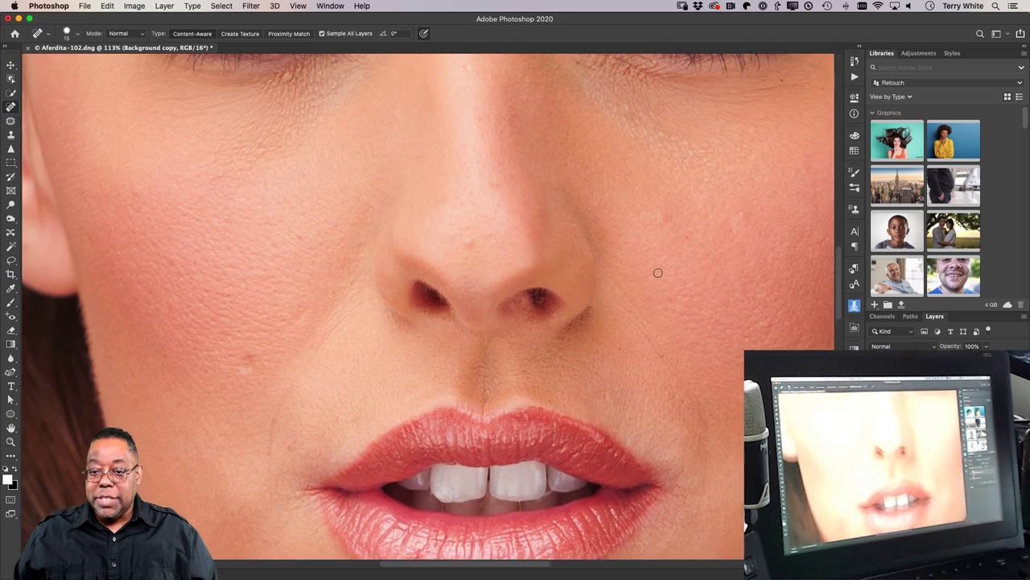
pyautogui.hscroll(4, 718, 393)
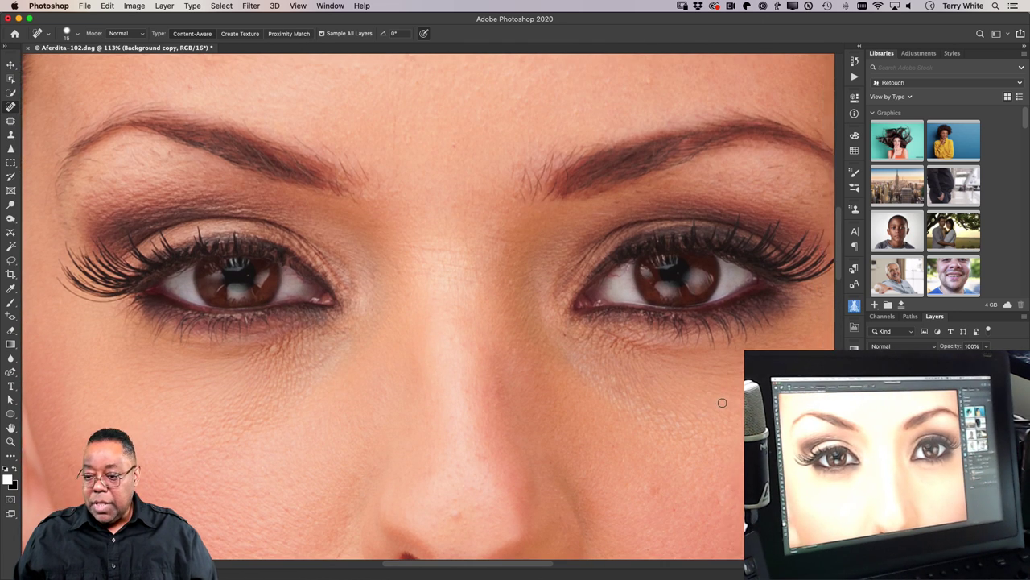
pyautogui.hscroll(1, 723, 397)
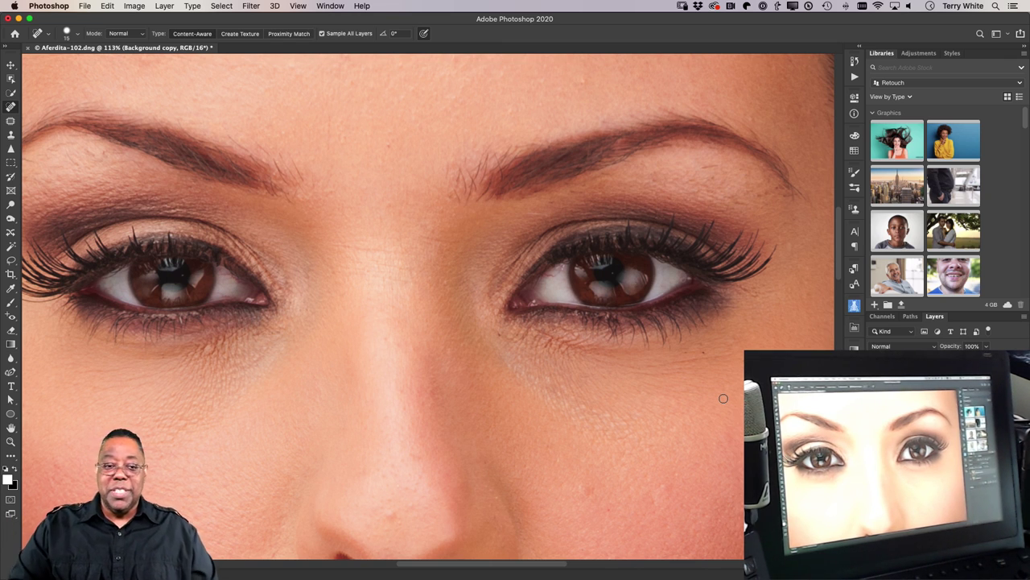
# - Patch the under-eye bags on the right eye with smoother cheek skin
pyautogui.click(10, 121)
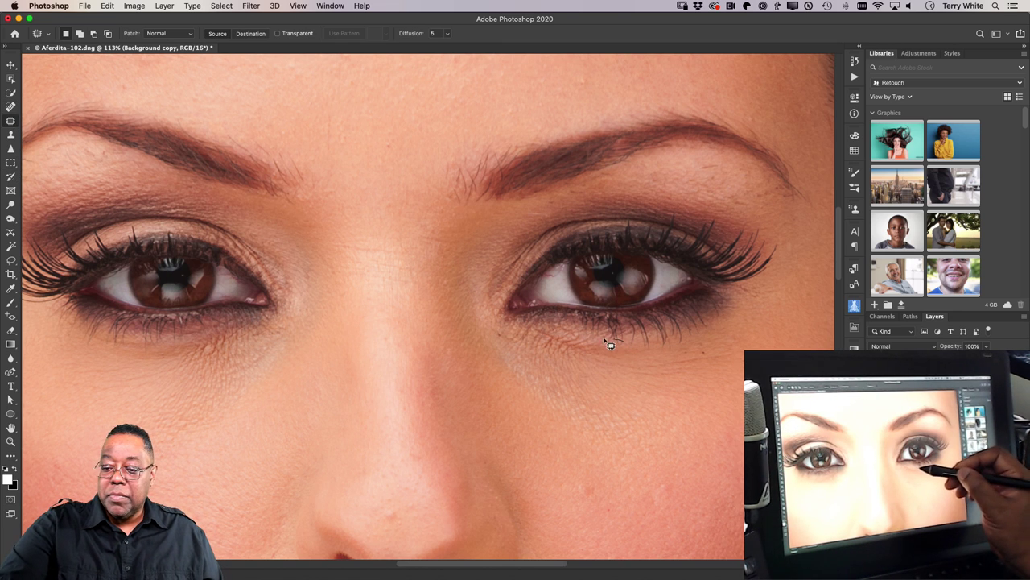
pyautogui.moveTo(623, 340)
pyautogui.mouseDown()
pyautogui.moveTo(500, 338)
pyautogui.moveTo(502, 372)
pyautogui.moveTo(636, 438)
pyautogui.moveTo(705, 445)
pyautogui.moveTo(715, 342)
pyautogui.moveTo(640, 343)
pyautogui.mouseUp()
pyautogui.moveTo(648, 391); pyautogui.dragTo(656, 493)
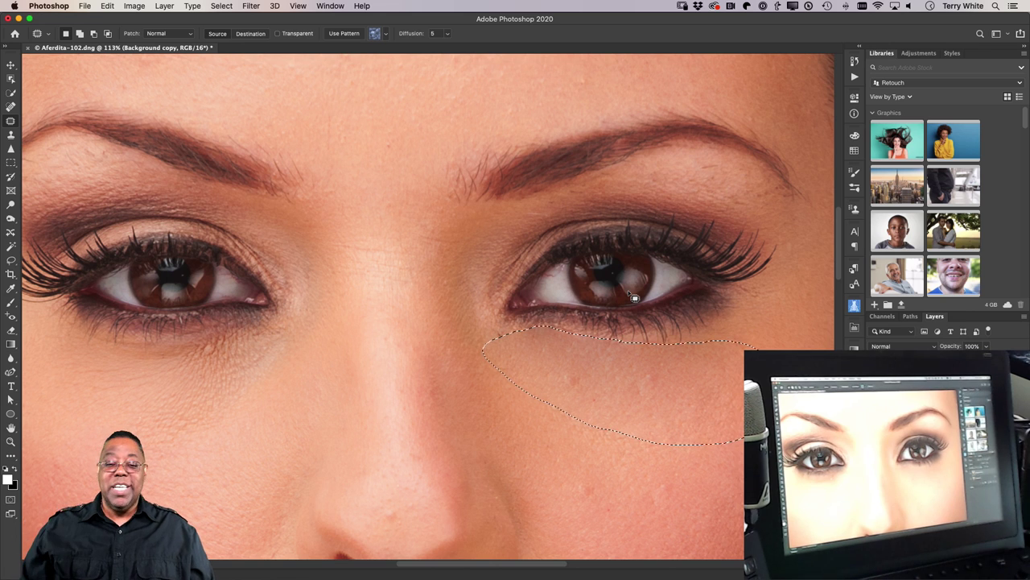
# - Fade the under-eye patch to 48% opacity and deselect
pyautogui.click(114, 6)
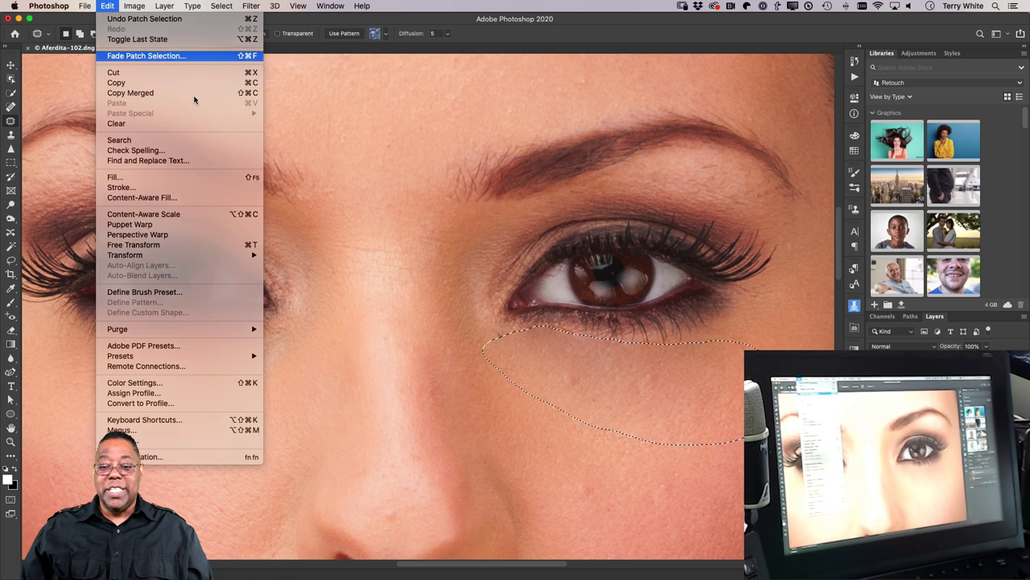
pyautogui.click(145, 55)
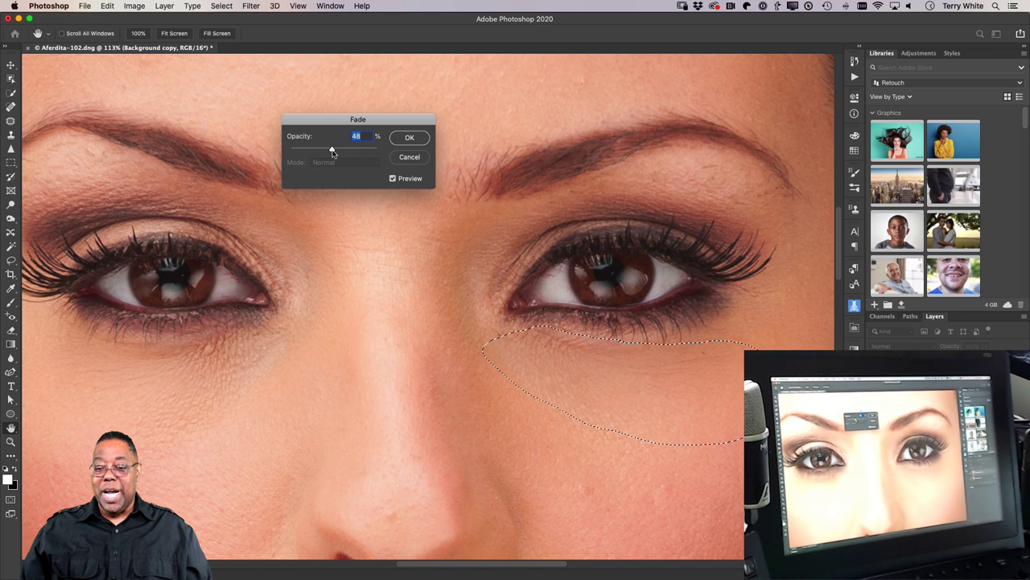
pyautogui.click(412, 139)
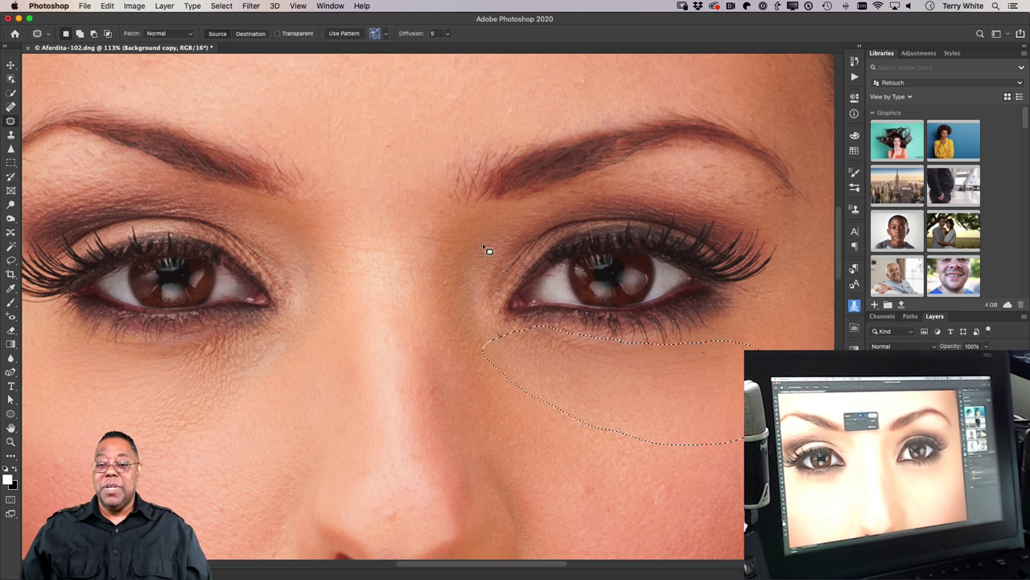
pyautogui.hotkey('ctrl', 'd')
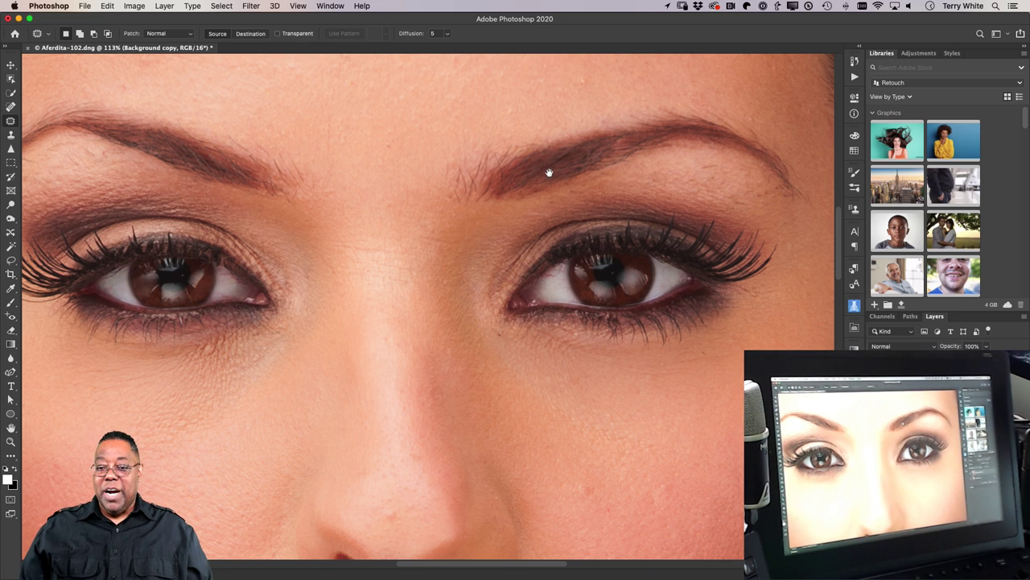
# - Patch five rough spots between and beside the inner brows with clean skin, deselecting after each
pyautogui.scroll(3, 547, 168)
pyautogui.hscroll(2, 547, 168)
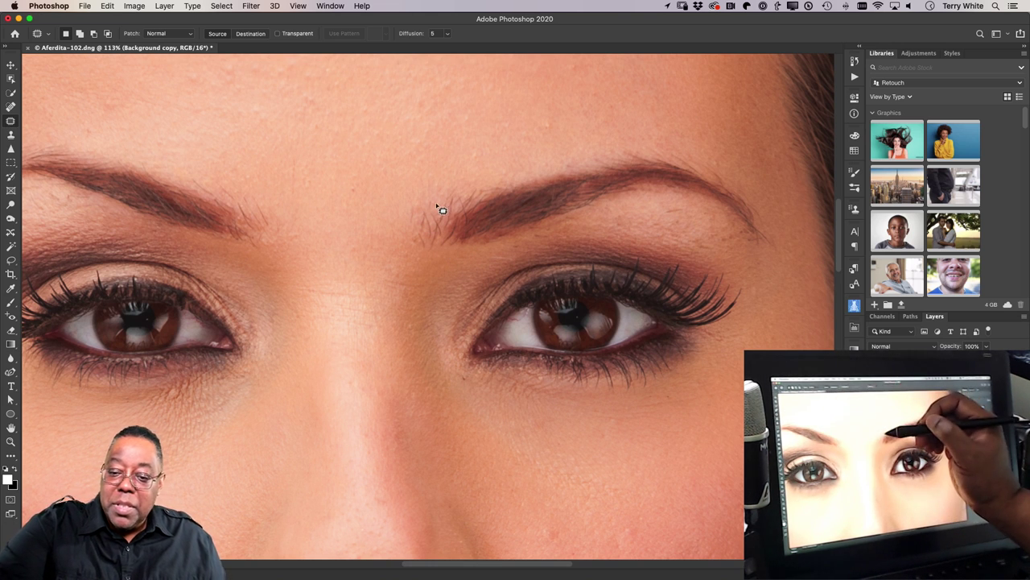
pyautogui.moveTo(427, 203)
pyautogui.mouseDown()
pyautogui.moveTo(410, 233)
pyautogui.moveTo(418, 253)
pyautogui.moveTo(429, 248)
pyautogui.moveTo(424, 218)
pyautogui.moveTo(401, 222)
pyautogui.moveTo(413, 214)
pyautogui.moveTo(439, 252)
pyautogui.mouseUp()
pyautogui.hotkey('ctrl', 'd')
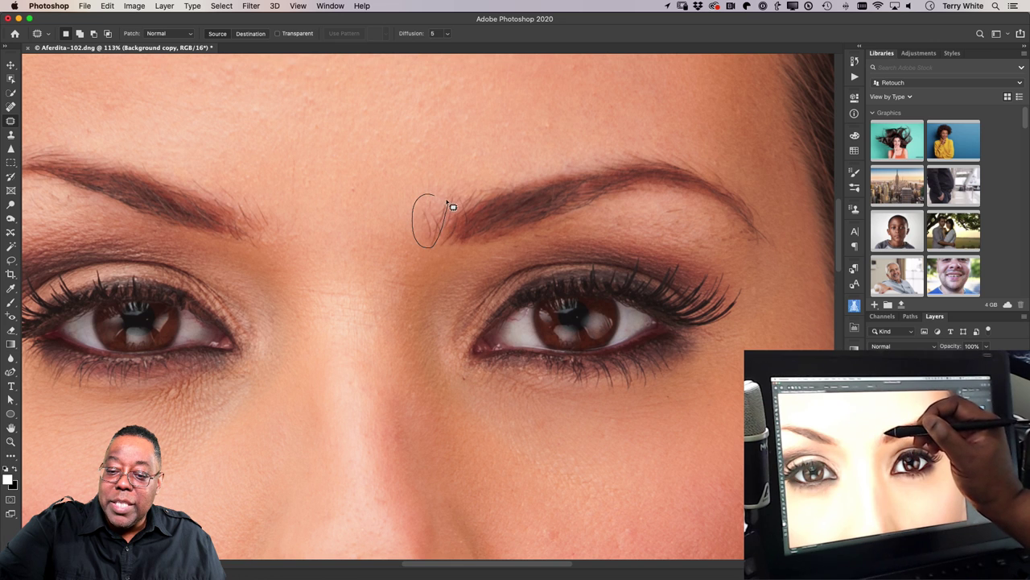
pyautogui.moveTo(437, 212); pyautogui.dragTo(438, 161)
pyautogui.hotkey('ctrl', 'd')
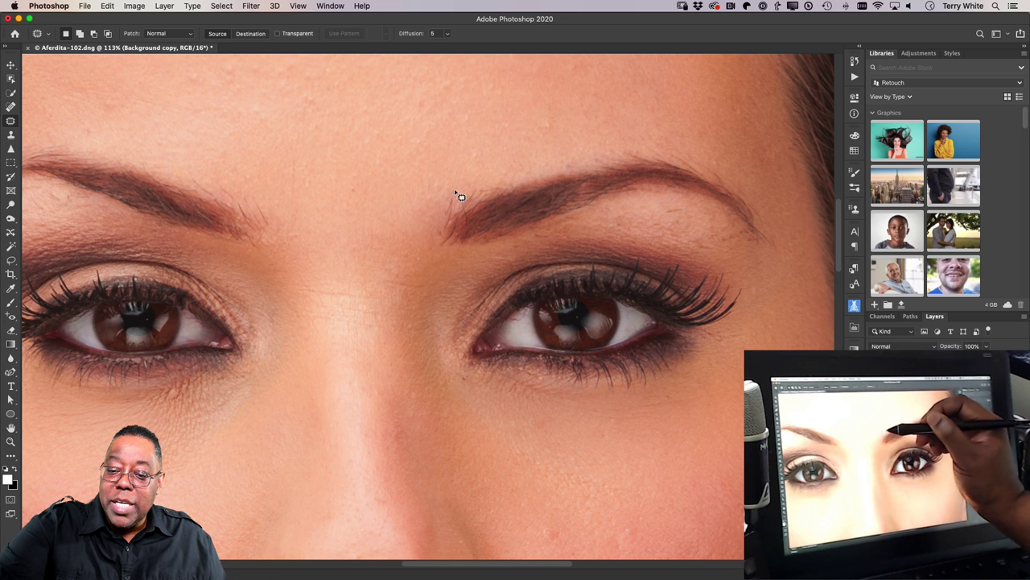
pyautogui.moveTo(453, 217); pyautogui.dragTo(460, 203)
pyautogui.hotkey('ctrl', 'd')
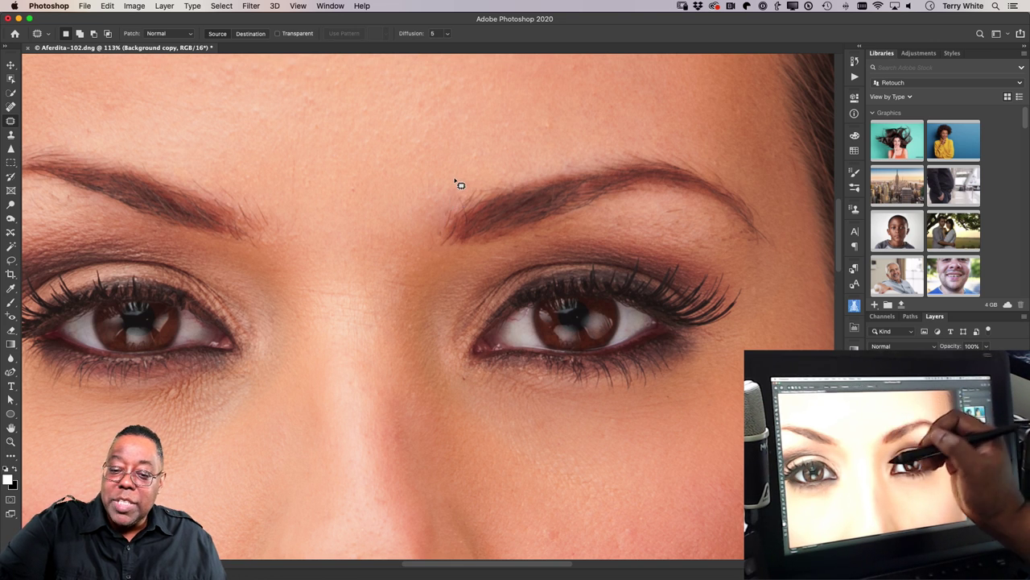
pyautogui.moveTo(274, 208)
pyautogui.mouseDown()
pyautogui.moveTo(271, 237)
pyautogui.moveTo(270, 211)
pyautogui.moveTo(288, 257)
pyautogui.mouseUp()
pyautogui.hotkey('ctrl', 'd')
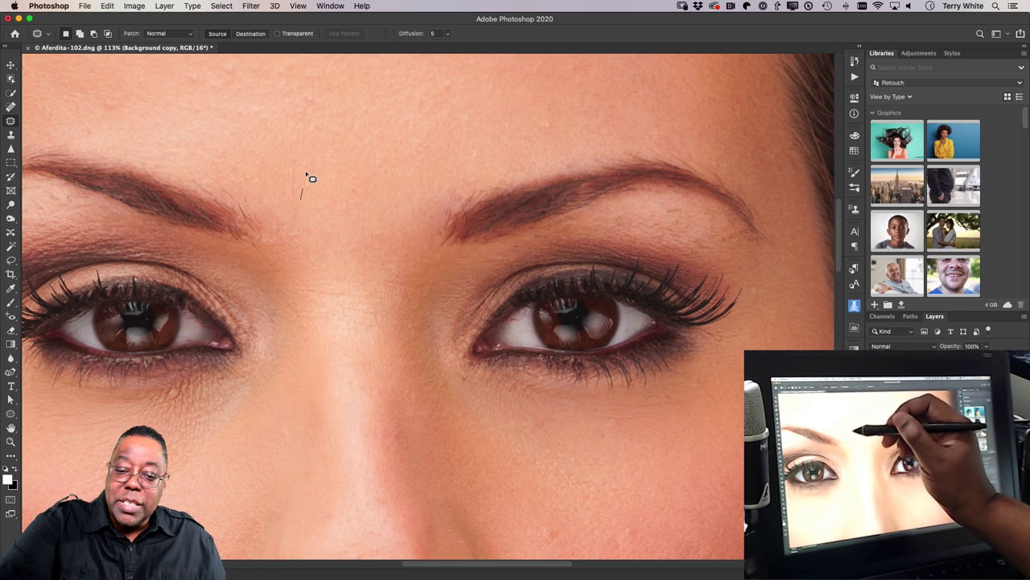
pyautogui.moveTo(306, 172)
pyautogui.mouseDown()
pyautogui.moveTo(294, 187)
pyautogui.moveTo(216, 193)
pyautogui.moveTo(230, 191)
pyautogui.mouseUp()
pyautogui.hotkey('ctrl', 'd')
pyautogui.hotkey('ctrl', 'd')
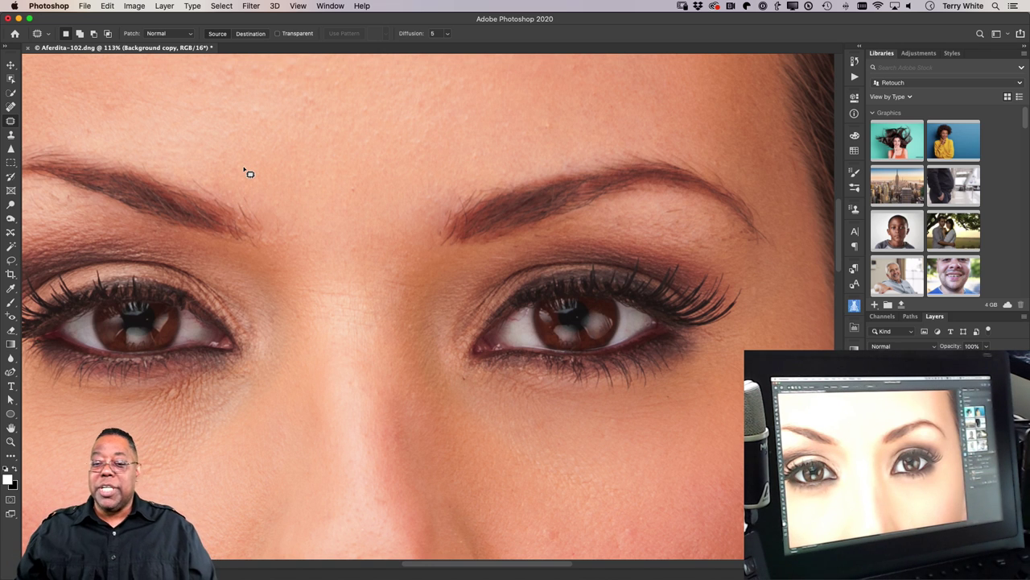
# - Paint away the stray hairs across the forehead with the Spot Healing Brush
pyautogui.scroll(6, 249, 174)
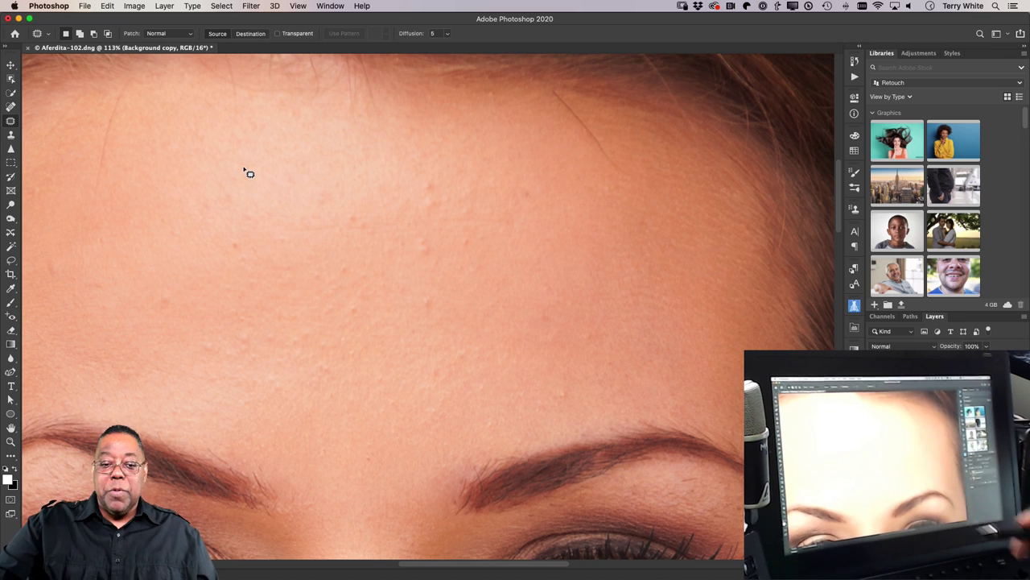
pyautogui.click(10, 104)
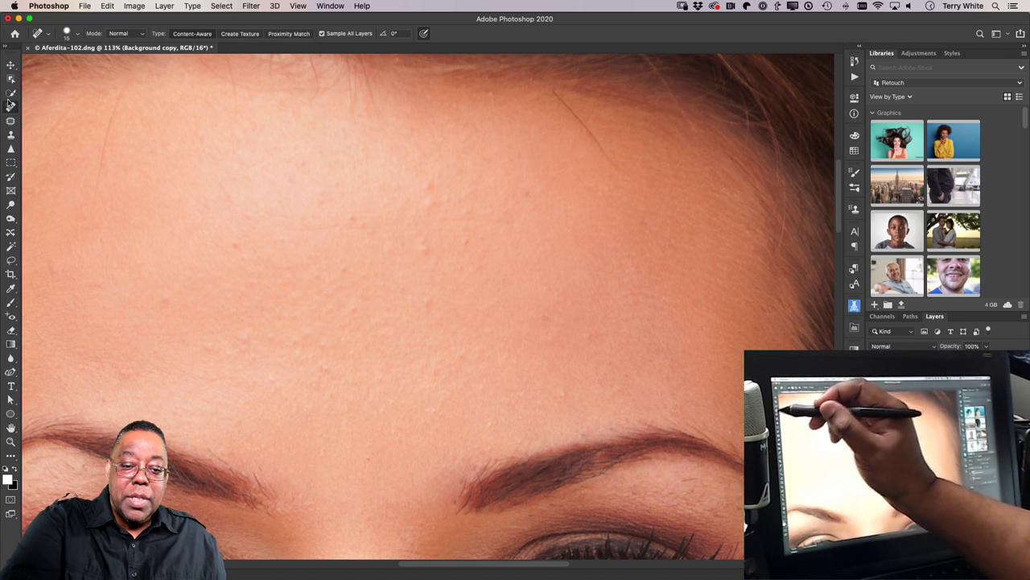
pyautogui.moveTo(125, 88); pyautogui.dragTo(93, 204)
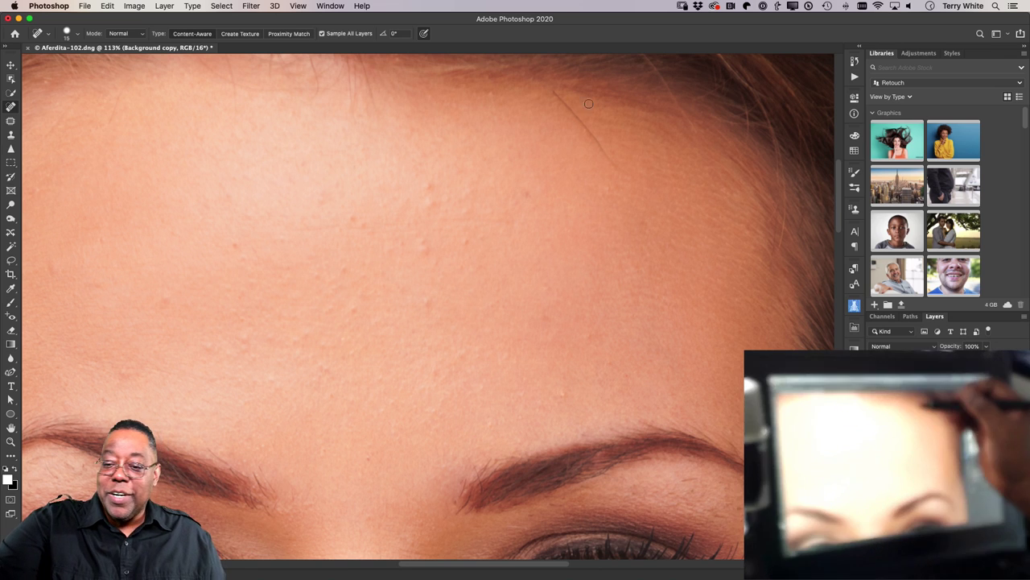
pyautogui.moveTo(574, 111); pyautogui.dragTo(632, 180)
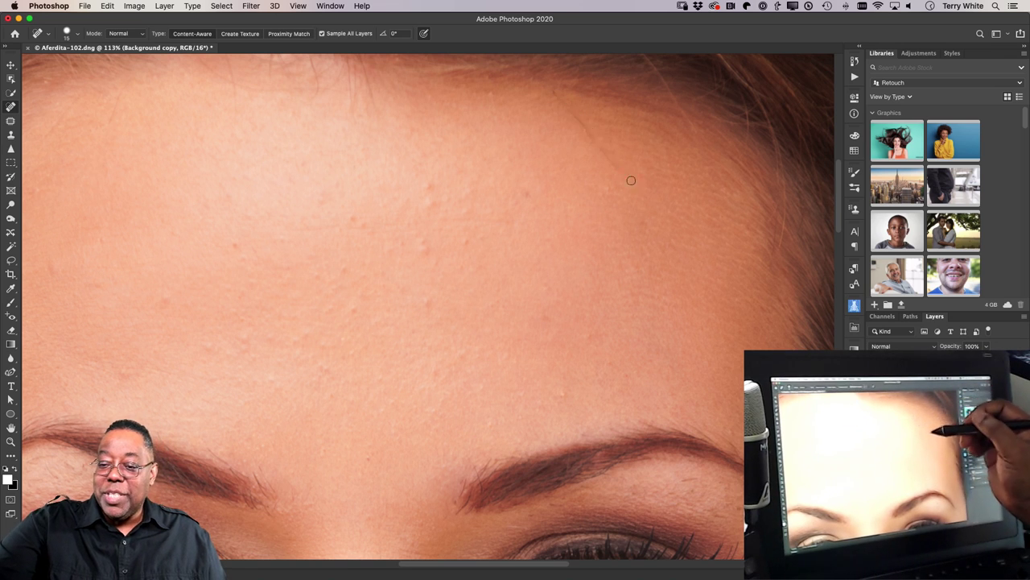
pyautogui.moveTo(568, 98); pyautogui.dragTo(610, 153)
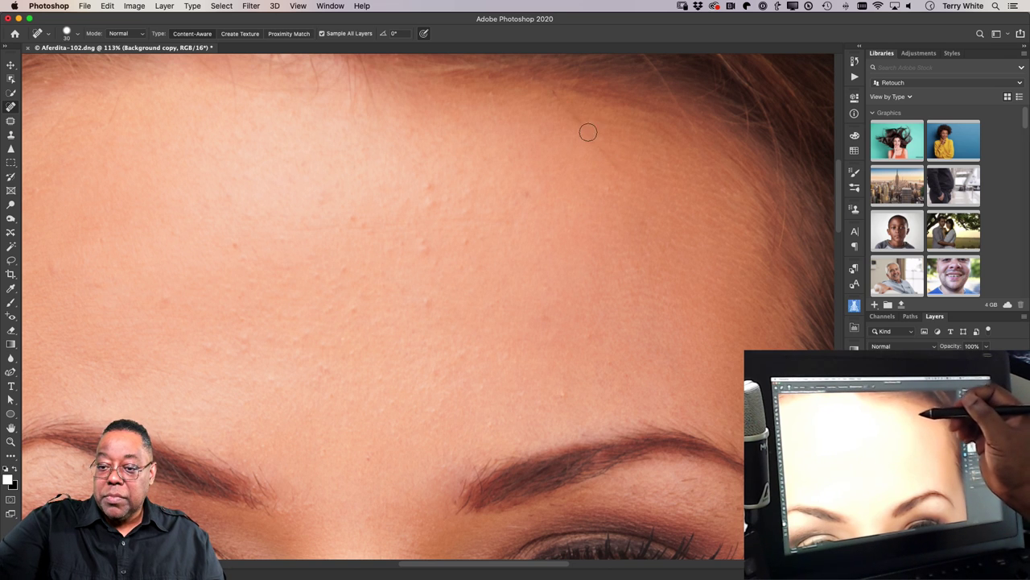
pyautogui.moveTo(568, 102); pyautogui.dragTo(631, 181)
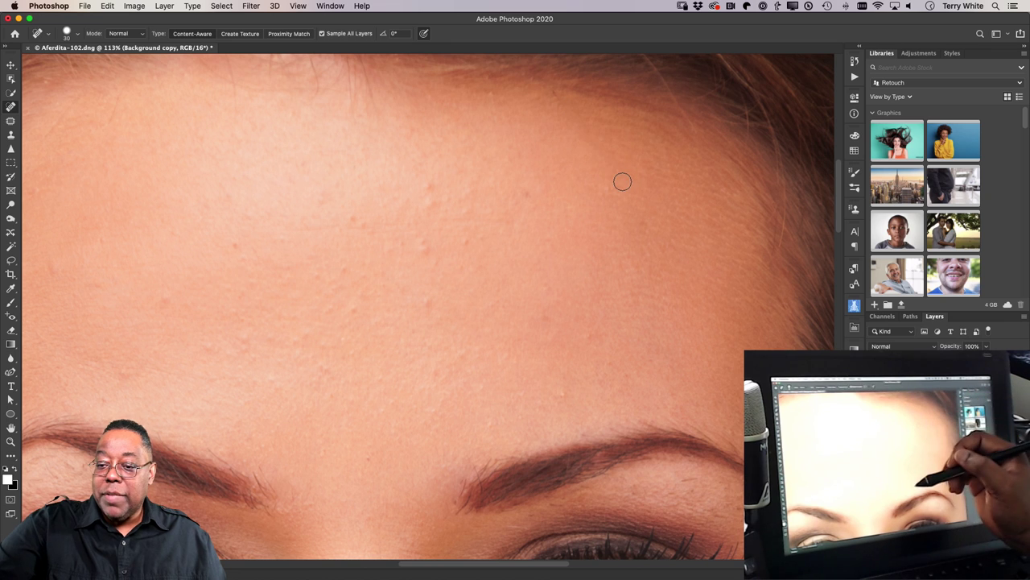
# - Spot-heal ten blemishes across the central and left forehead
pyautogui.click(528, 193)
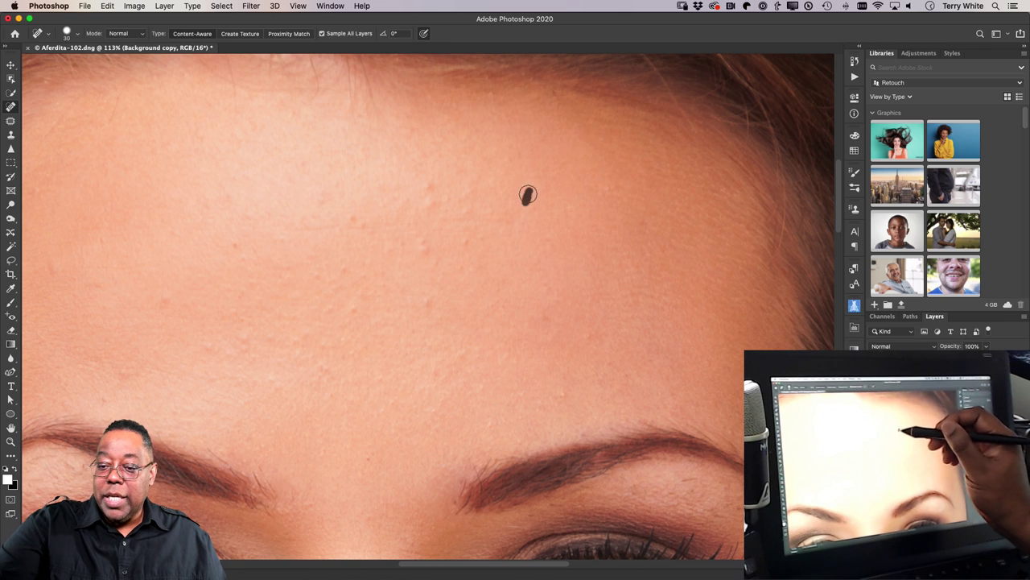
pyautogui.click(434, 195)
pyautogui.click(469, 233)
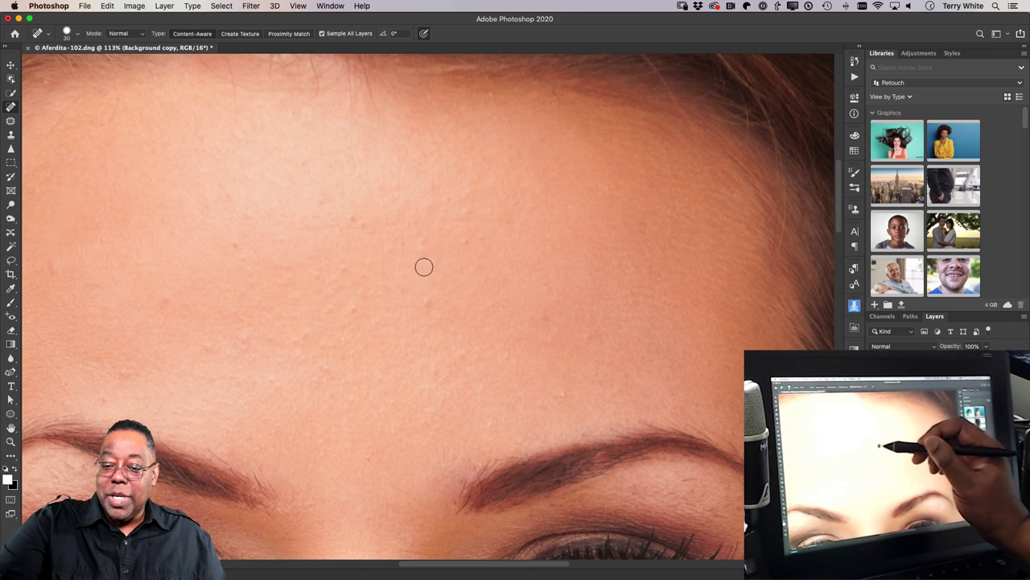
pyautogui.click(427, 301)
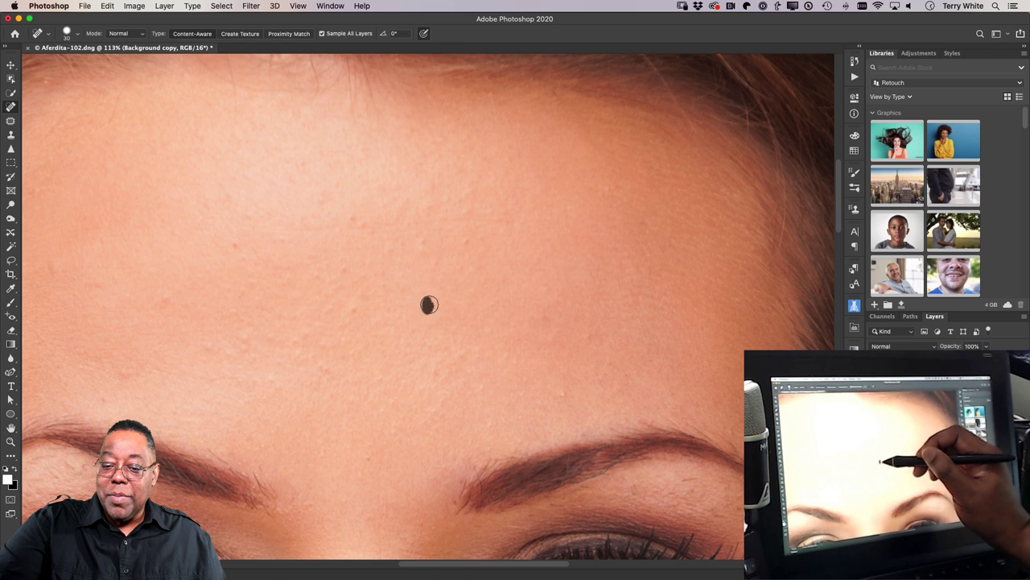
pyautogui.click(352, 272)
pyautogui.click(352, 218)
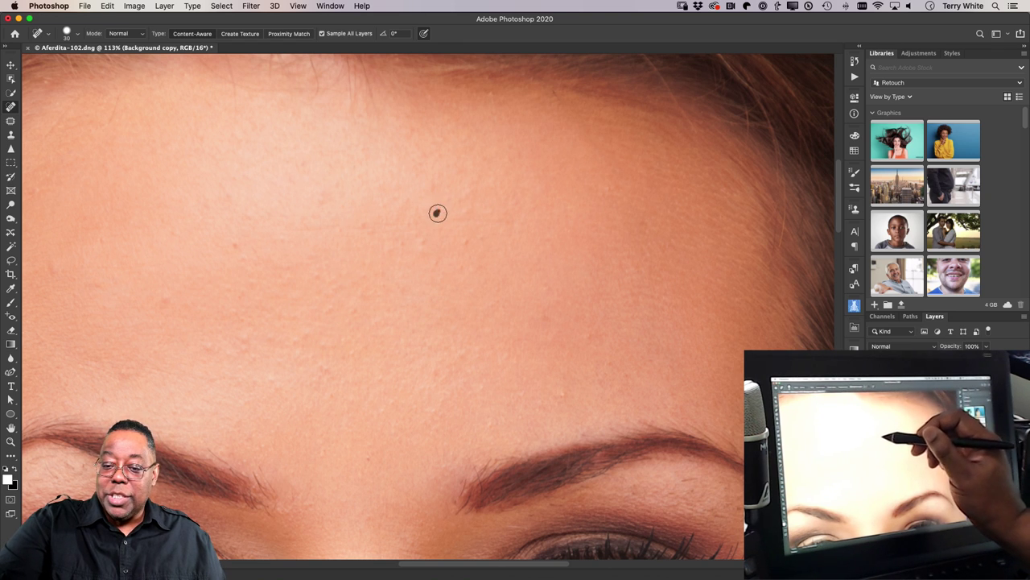
pyautogui.click(436, 182)
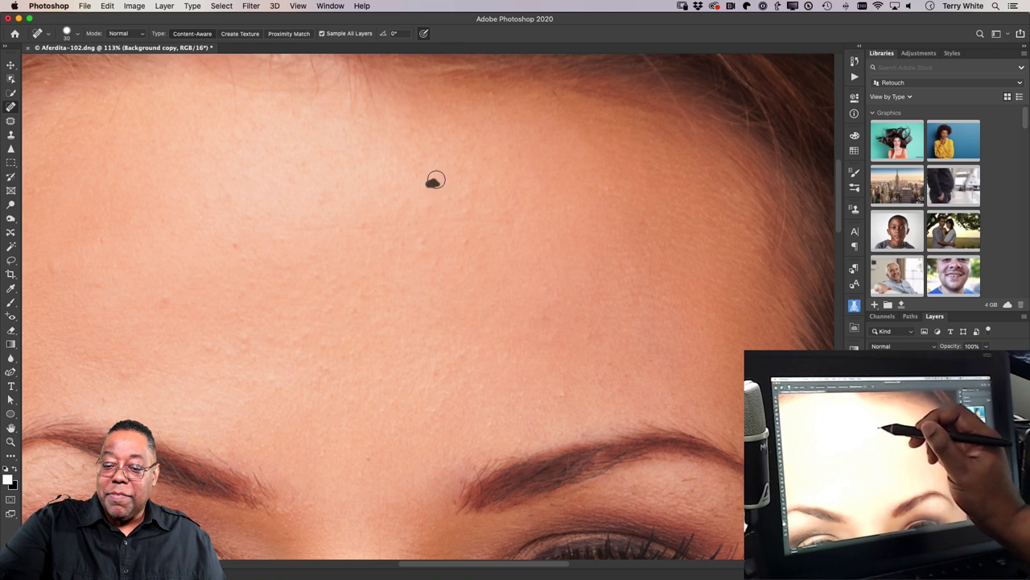
pyautogui.click(548, 316)
pyautogui.click(53, 270)
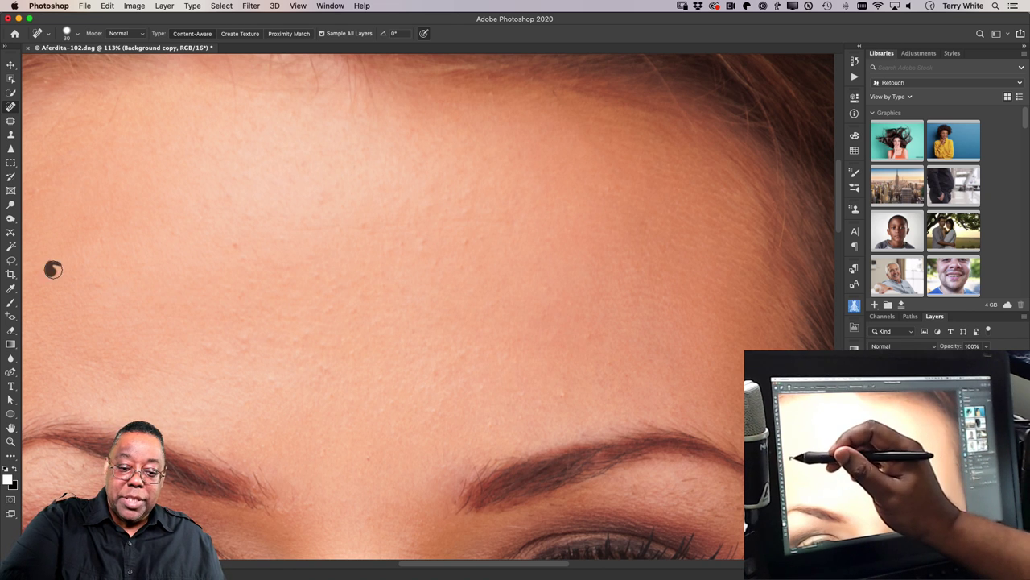
pyautogui.click(37, 175)
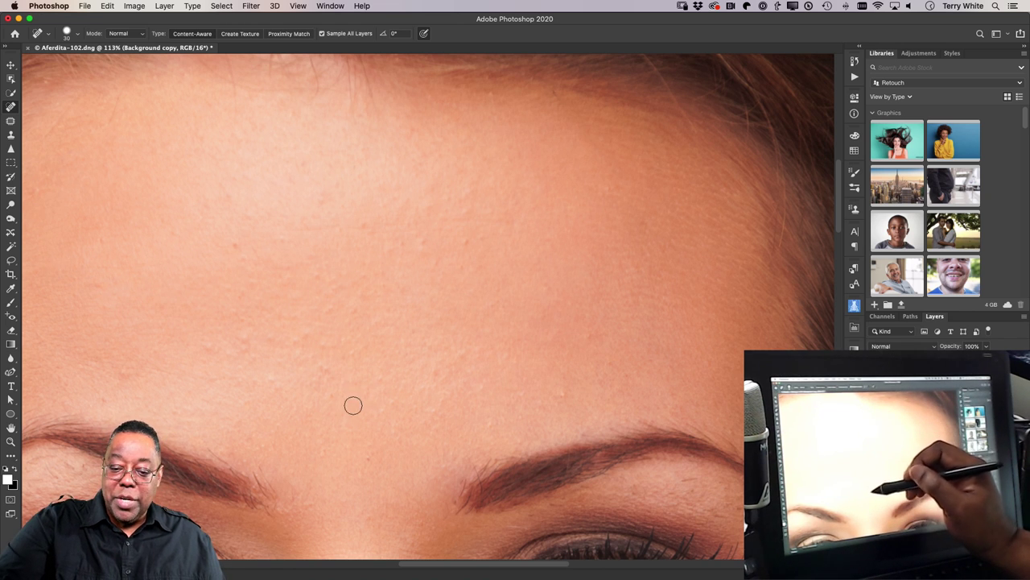
# - Heal the remaining mid and right forehead blemishes and spots above the brows, then pan to the eyes
pyautogui.click(312, 296)
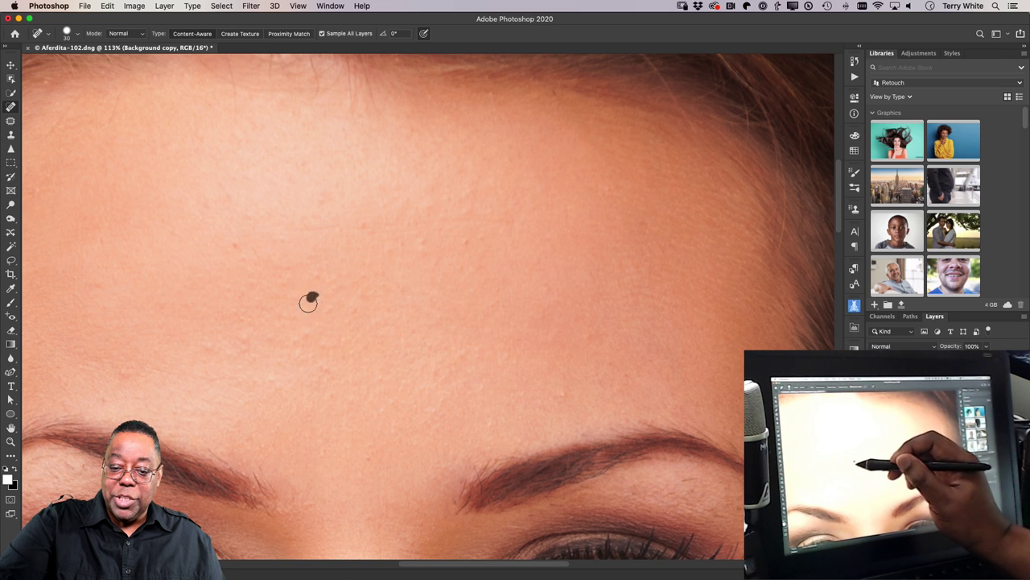
pyautogui.click(465, 233)
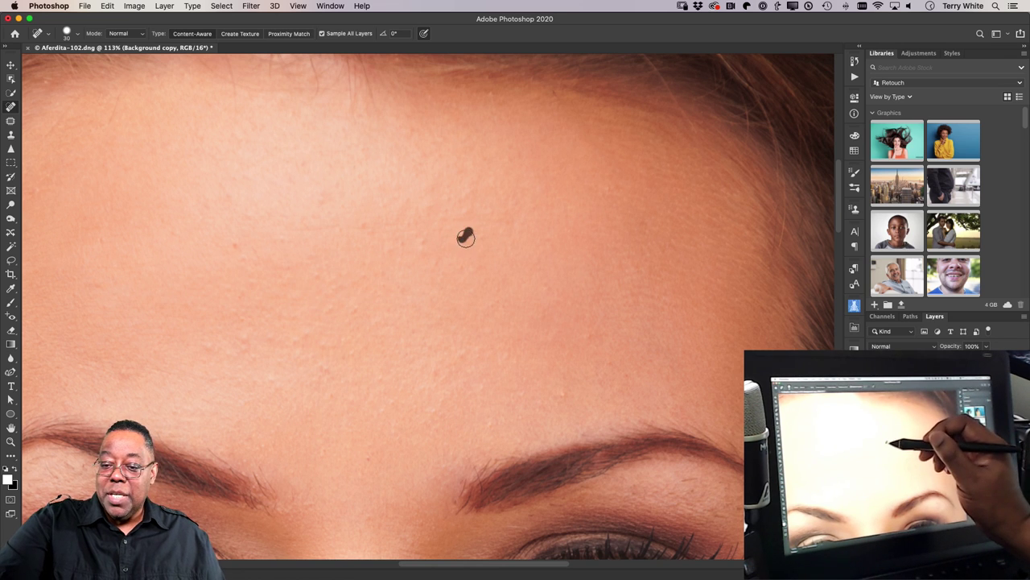
pyautogui.click(425, 245)
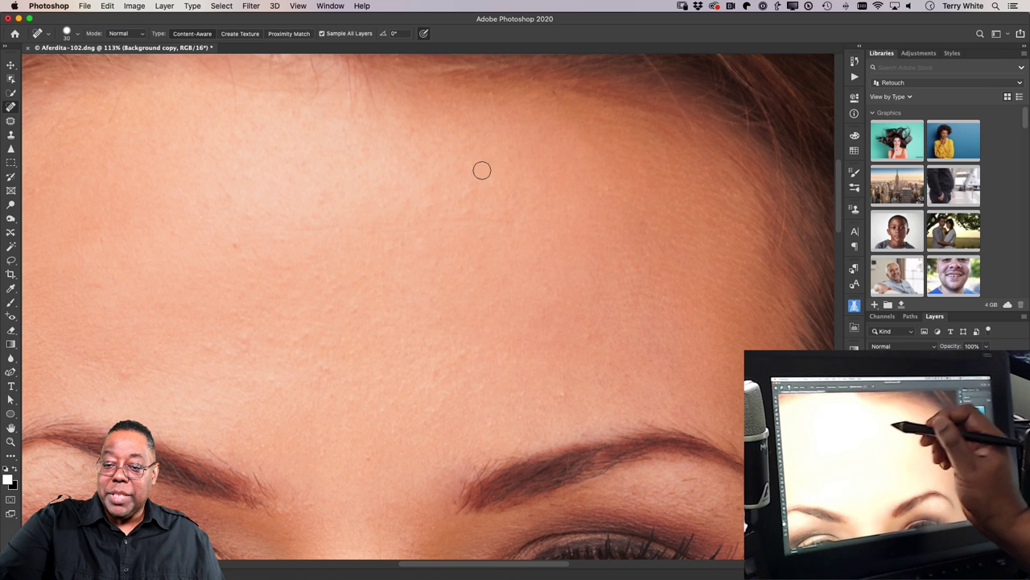
pyautogui.click(471, 194)
pyautogui.click(519, 223)
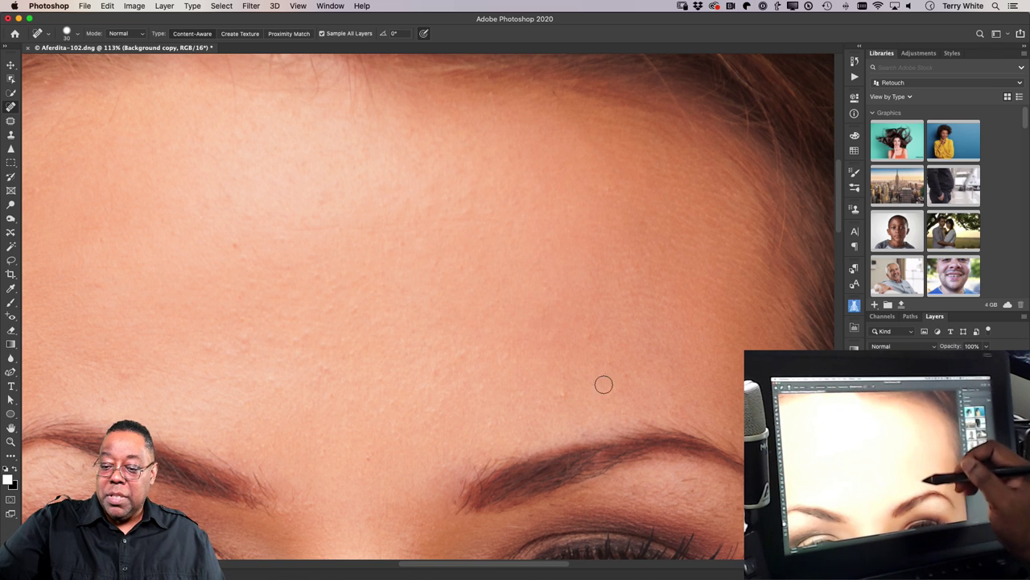
pyautogui.click(568, 394)
pyautogui.moveTo(437, 378); pyautogui.dragTo(437, 378)
pyautogui.click(419, 415)
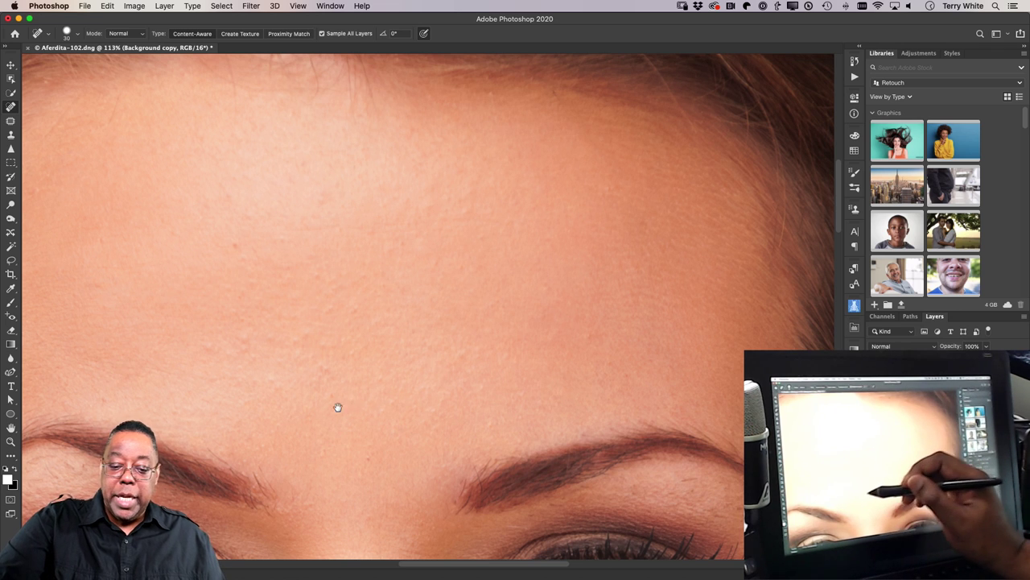
pyautogui.moveTo(338, 407); pyautogui.dragTo(443, 156)
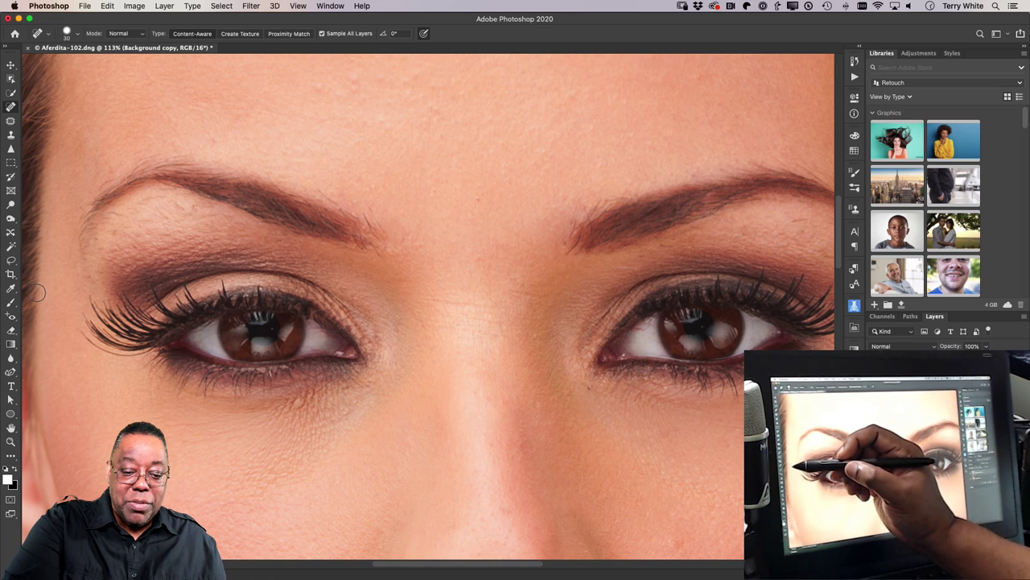
# - Test the Sharpen tool without Protect Detail on the left iris, then undo it
pyautogui.click(9, 358)
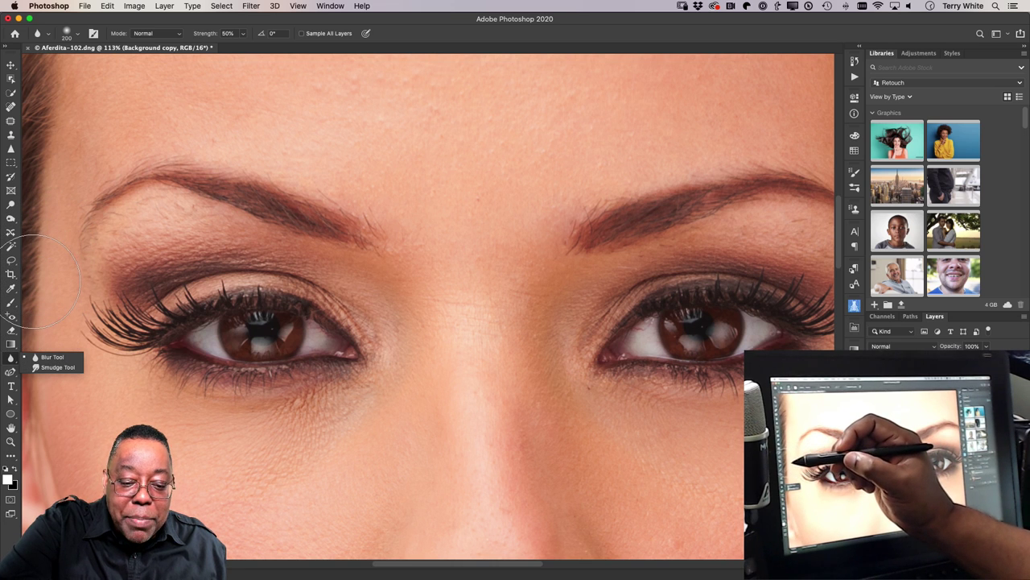
pyautogui.click(9, 148)
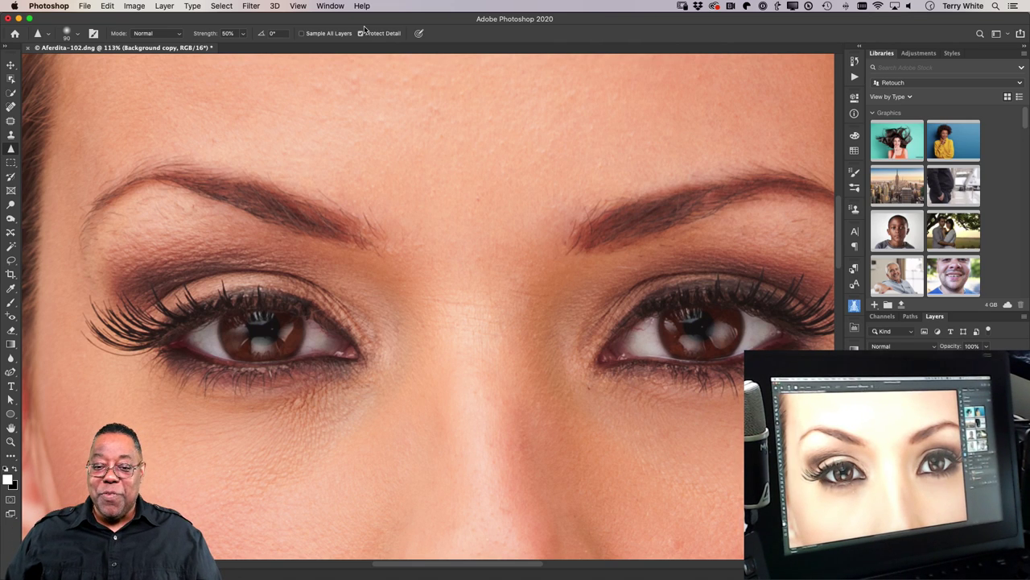
pyautogui.click(361, 33)
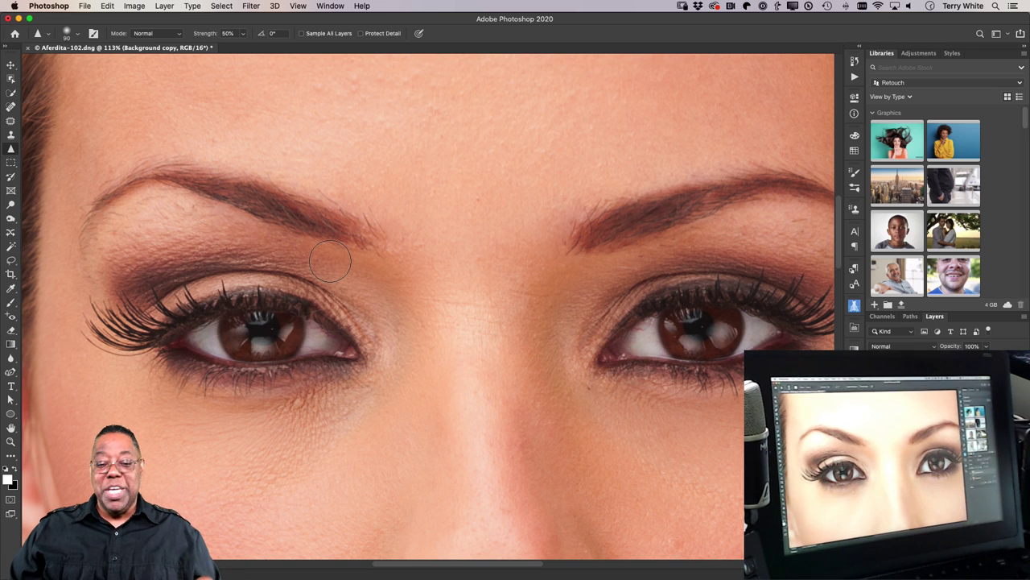
pyautogui.moveTo(272, 322)
pyautogui.mouseDown()
pyautogui.moveTo(232, 340)
pyautogui.moveTo(240, 321)
pyautogui.moveTo(315, 322)
pyautogui.moveTo(174, 330)
pyautogui.moveTo(279, 314)
pyautogui.moveTo(219, 349)
pyautogui.moveTo(310, 346)
pyautogui.moveTo(255, 368)
pyautogui.moveTo(339, 359)
pyautogui.moveTo(211, 347)
pyautogui.moveTo(195, 312)
pyautogui.moveTo(306, 331)
pyautogui.mouseUp()
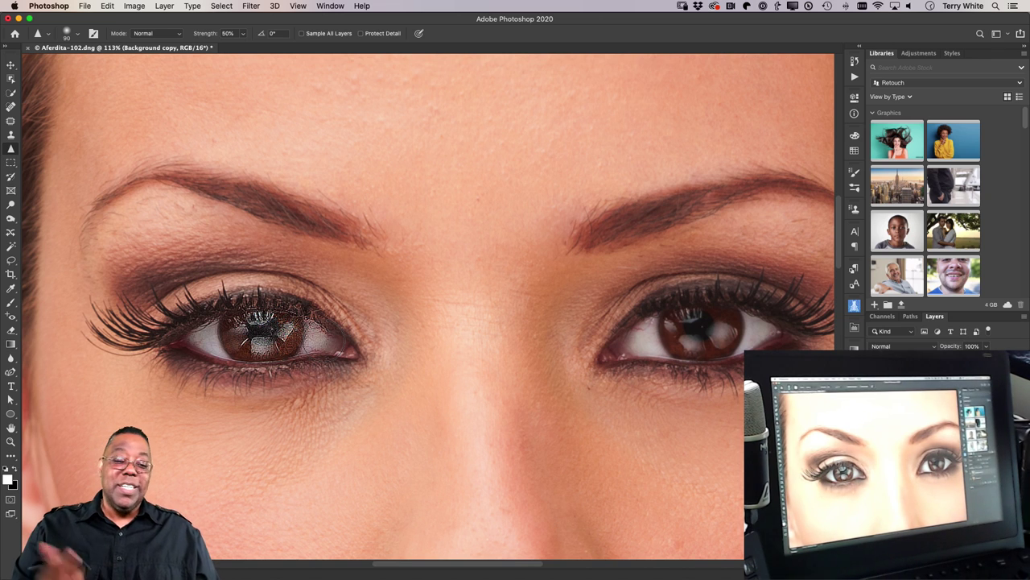
pyautogui.press('super+z')
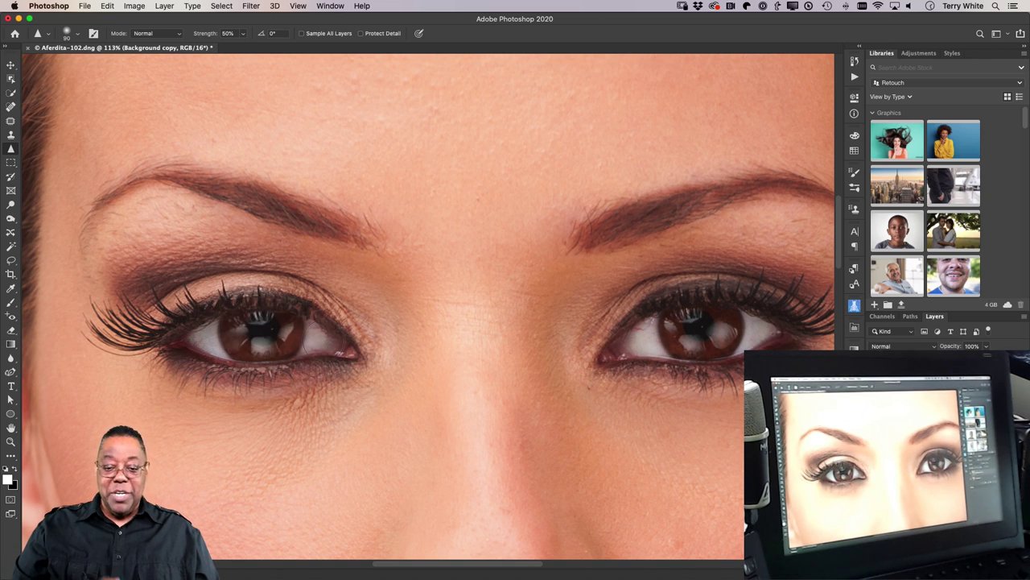
# - Re-enable Protect Detail and sharpen both irises and the right eye's lashes
pyautogui.click(361, 33)
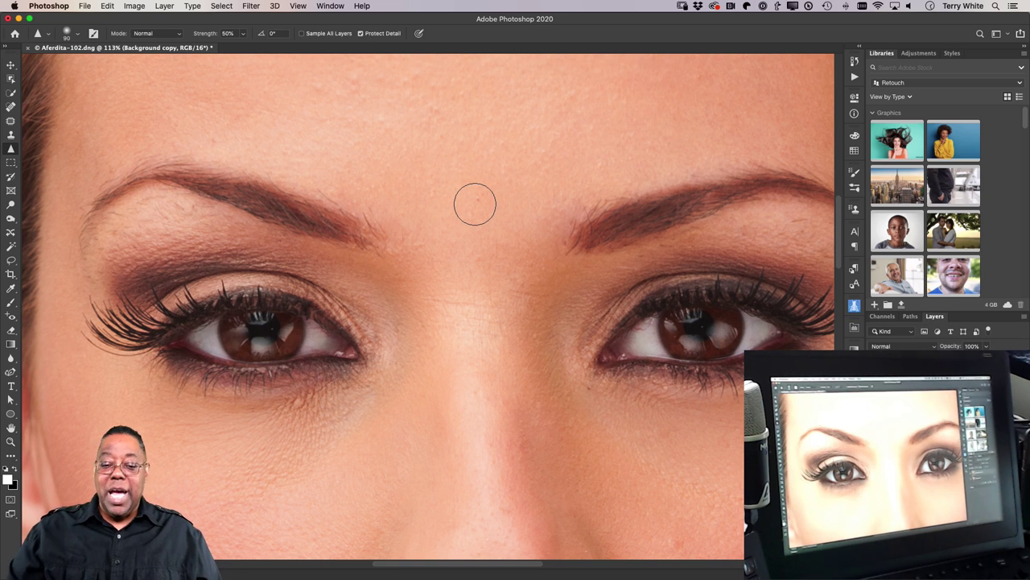
pyautogui.moveTo(295, 326)
pyautogui.mouseDown()
pyautogui.moveTo(191, 316)
pyautogui.moveTo(268, 301)
pyautogui.moveTo(306, 319)
pyautogui.moveTo(280, 342)
pyautogui.moveTo(286, 357)
pyautogui.moveTo(145, 336)
pyautogui.moveTo(130, 316)
pyautogui.moveTo(328, 327)
pyautogui.mouseUp()
pyautogui.moveTo(713, 333)
pyautogui.mouseDown()
pyautogui.moveTo(670, 321)
pyautogui.moveTo(747, 302)
pyautogui.moveTo(752, 328)
pyautogui.moveTo(789, 322)
pyautogui.moveTo(778, 347)
pyautogui.moveTo(720, 368)
pyautogui.moveTo(651, 356)
pyautogui.moveTo(666, 319)
pyautogui.moveTo(635, 321)
pyautogui.moveTo(722, 323)
pyautogui.moveTo(695, 326)
pyautogui.moveTo(685, 312)
pyautogui.moveTo(715, 300)
pyautogui.moveTo(637, 319)
pyautogui.moveTo(693, 307)
pyautogui.moveTo(776, 330)
pyautogui.mouseUp()
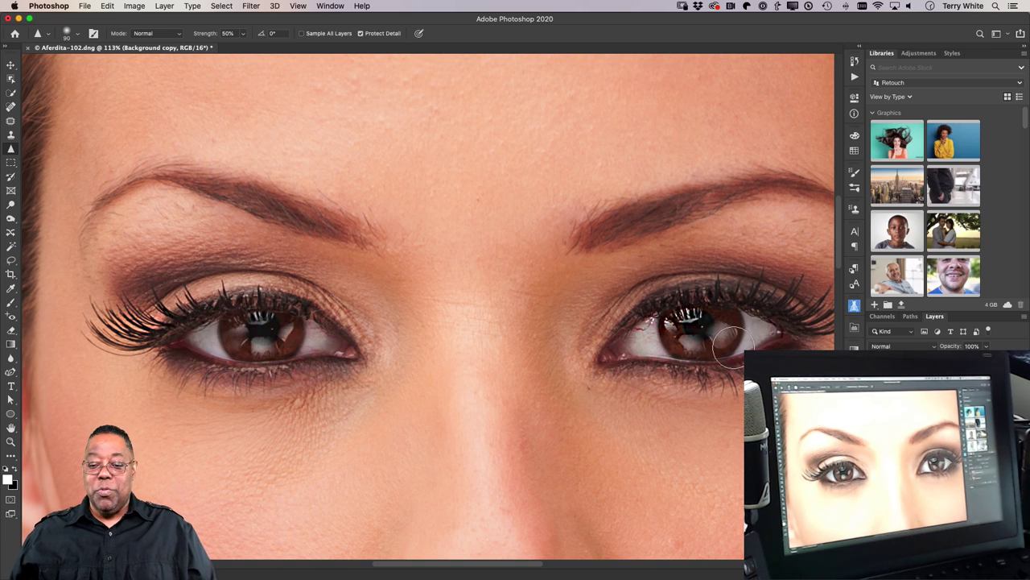
# - Brush the Sharpen tool over the silver skull pendant on the necklace to crisp its details
pyautogui.scroll(-20, 712, 346)
pyautogui.scroll(-8, 712, 348)
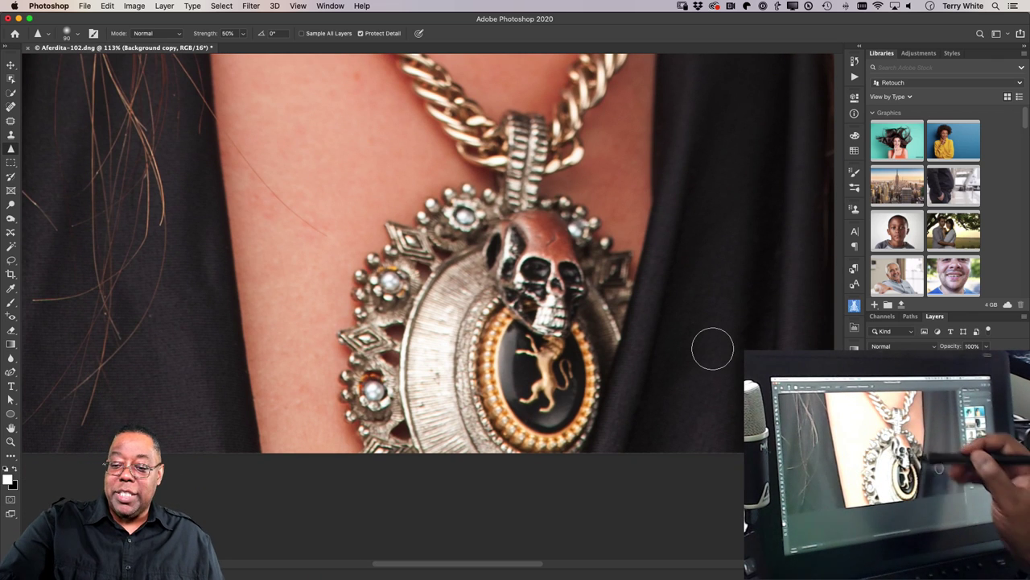
pyautogui.moveTo(551, 297)
pyautogui.mouseDown()
pyautogui.moveTo(535, 269)
pyautogui.moveTo(539, 391)
pyautogui.moveTo(543, 383)
pyautogui.moveTo(411, 354)
pyautogui.moveTo(392, 294)
pyautogui.moveTo(380, 396)
pyautogui.moveTo(514, 184)
pyautogui.moveTo(515, 151)
pyautogui.moveTo(615, 310)
pyautogui.moveTo(532, 459)
pyautogui.moveTo(411, 374)
pyautogui.moveTo(483, 523)
pyautogui.moveTo(547, 450)
pyautogui.moveTo(516, 357)
pyautogui.moveTo(612, 212)
pyautogui.moveTo(558, 407)
pyautogui.moveTo(478, 416)
pyautogui.moveTo(628, 362)
pyautogui.moveTo(363, 424)
pyautogui.moveTo(511, 395)
pyautogui.moveTo(630, 355)
pyautogui.moveTo(531, 395)
pyautogui.moveTo(600, 419)
pyautogui.mouseUp()
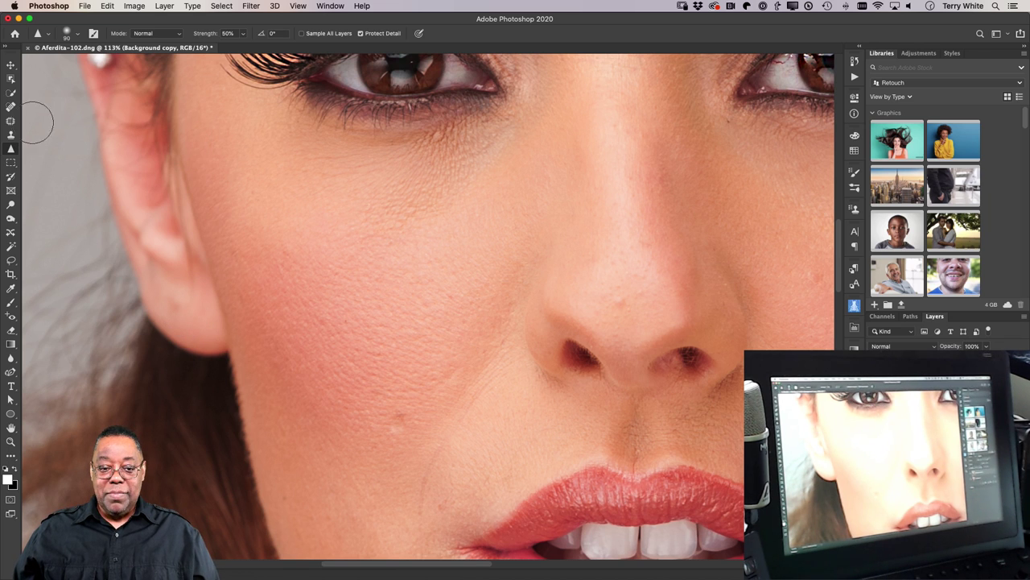
# - Heal a skin blemish, the earlobe blemish and two cheek spots with the Content-Aware Spot Healing Brush
pyautogui.click(10, 106)
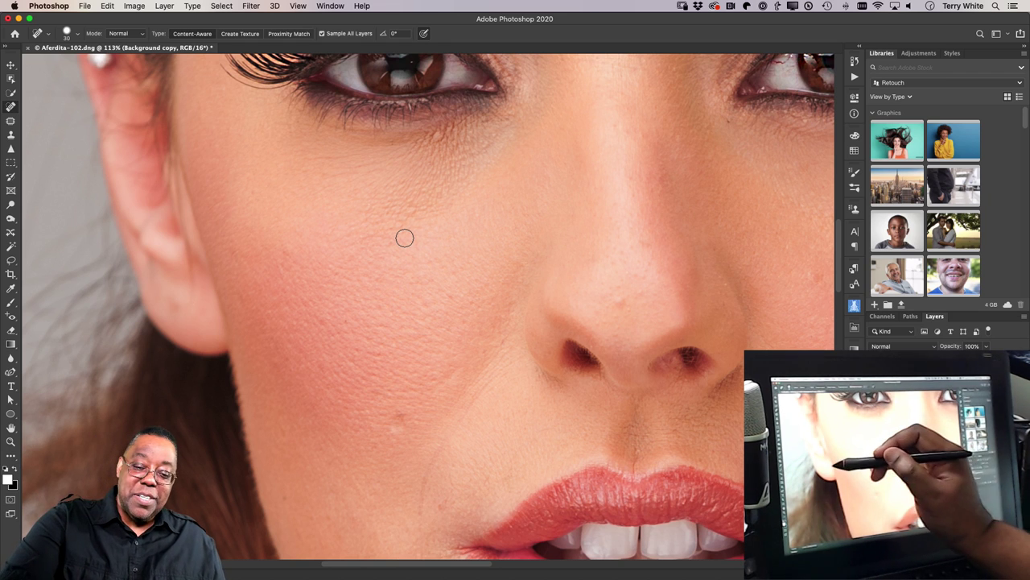
pyautogui.moveTo(170, 299)
pyautogui.mouseDown()
pyautogui.moveTo(175, 316)
pyautogui.moveTo(177, 306)
pyautogui.mouseUp()
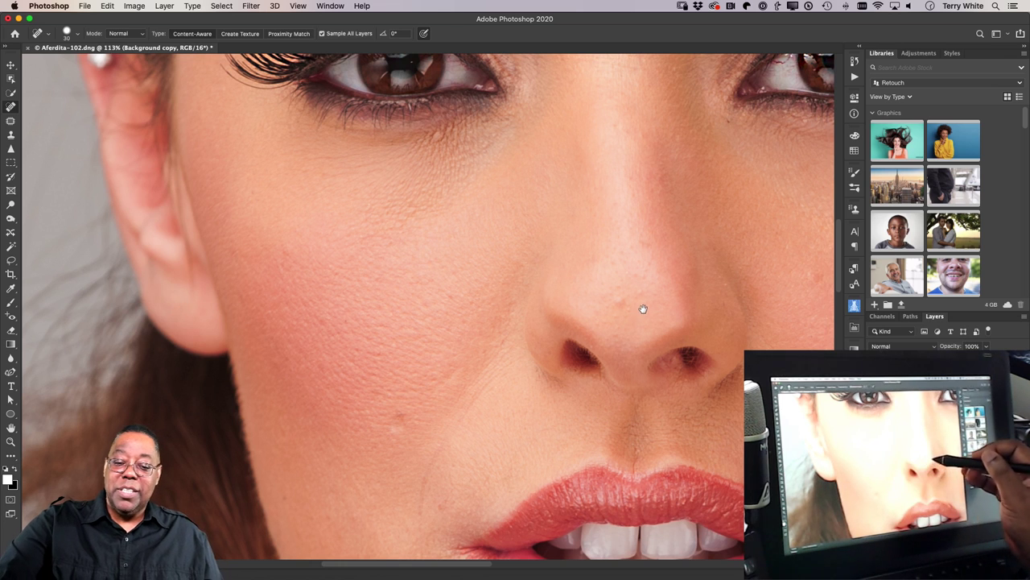
pyautogui.moveTo(642, 306); pyautogui.dragTo(423, 327)
pyautogui.moveTo(569, 331)
pyautogui.mouseDown()
pyautogui.moveTo(513, 364)
pyautogui.moveTo(402, 316)
pyautogui.mouseUp()
pyautogui.click(310, 373)
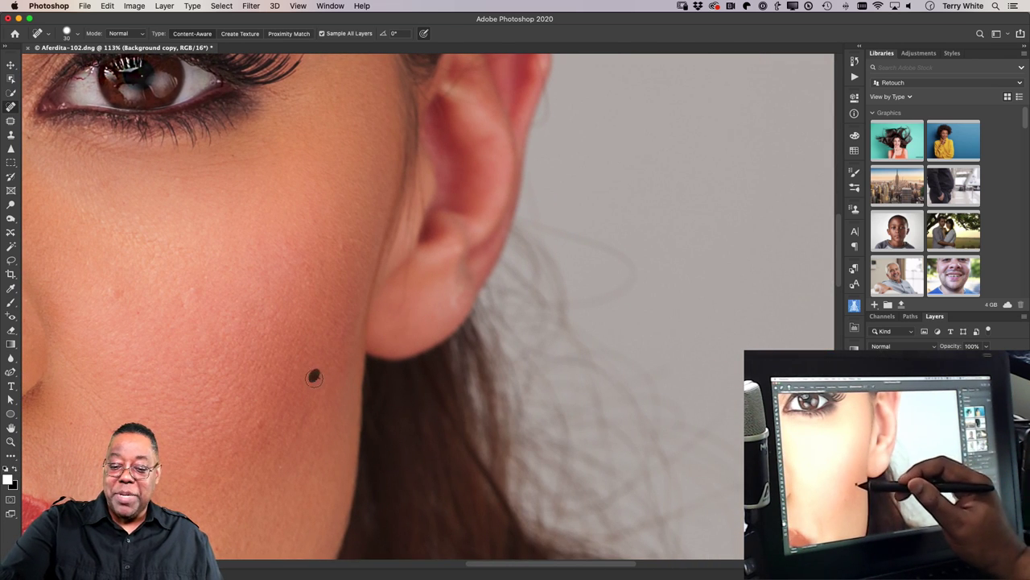
pyautogui.moveTo(308, 406); pyautogui.dragTo(295, 451)
# - Heal two more cheek blemishes and the spots behind and beside the top of the ear
pyautogui.moveTo(121, 282); pyautogui.dragTo(106, 298)
pyautogui.moveTo(196, 295); pyautogui.dragTo(175, 305)
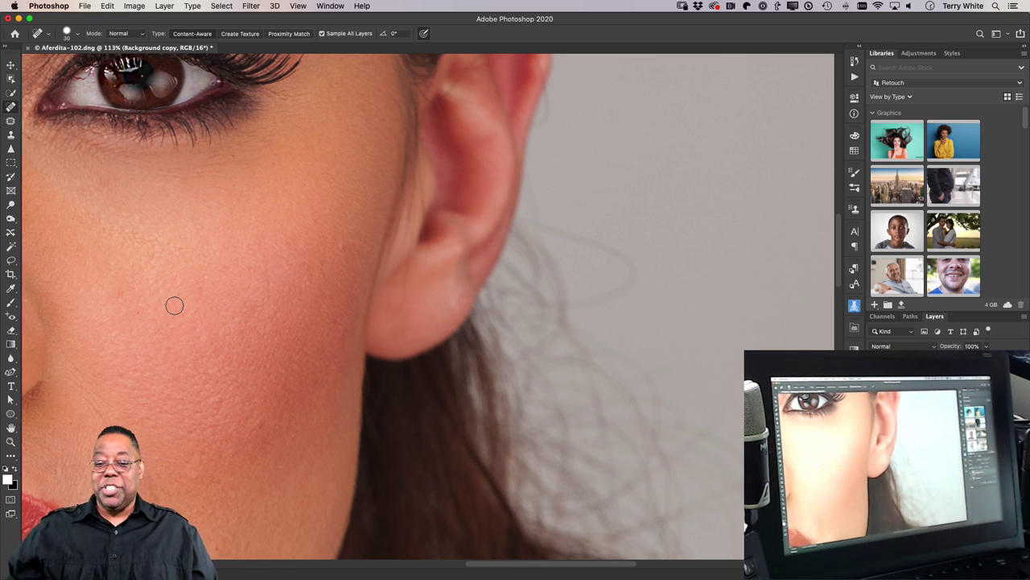
pyautogui.moveTo(524, 216)
pyautogui.mouseDown()
pyautogui.moveTo(623, 252)
pyautogui.moveTo(631, 276)
pyautogui.moveTo(559, 304)
pyautogui.mouseUp()
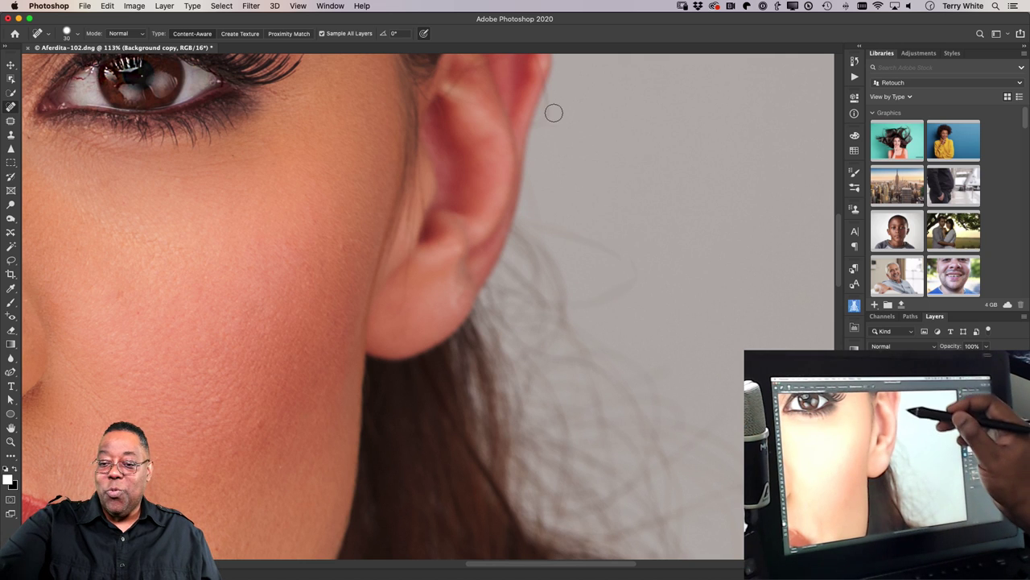
pyautogui.moveTo(553, 112); pyautogui.dragTo(546, 106)
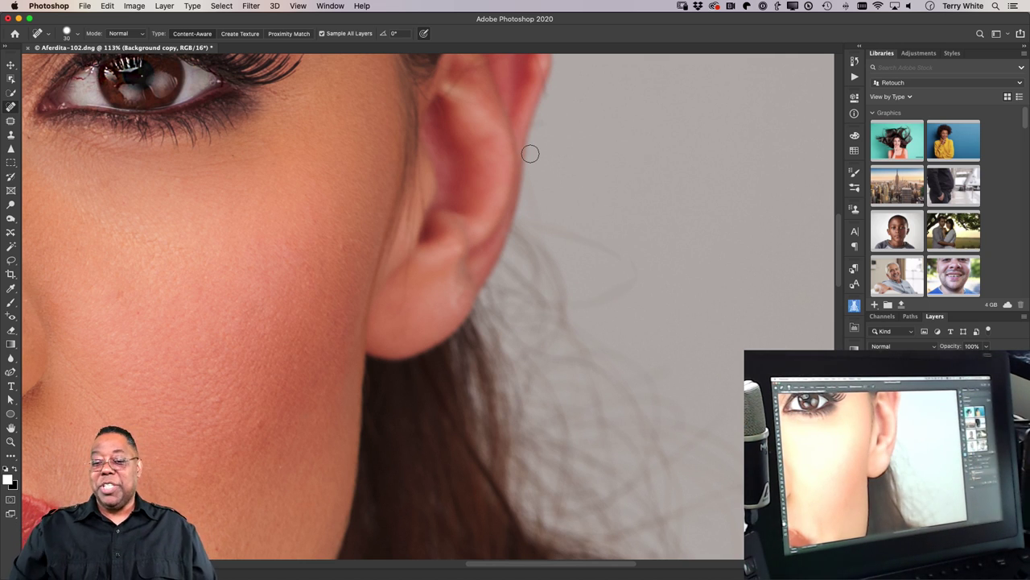
pyautogui.moveTo(578, 242)
pyautogui.mouseDown()
pyautogui.moveTo(391, 32)
pyautogui.moveTo(374, 37)
pyautogui.moveTo(321, 134)
pyautogui.moveTo(263, 176)
pyautogui.mouseUp()
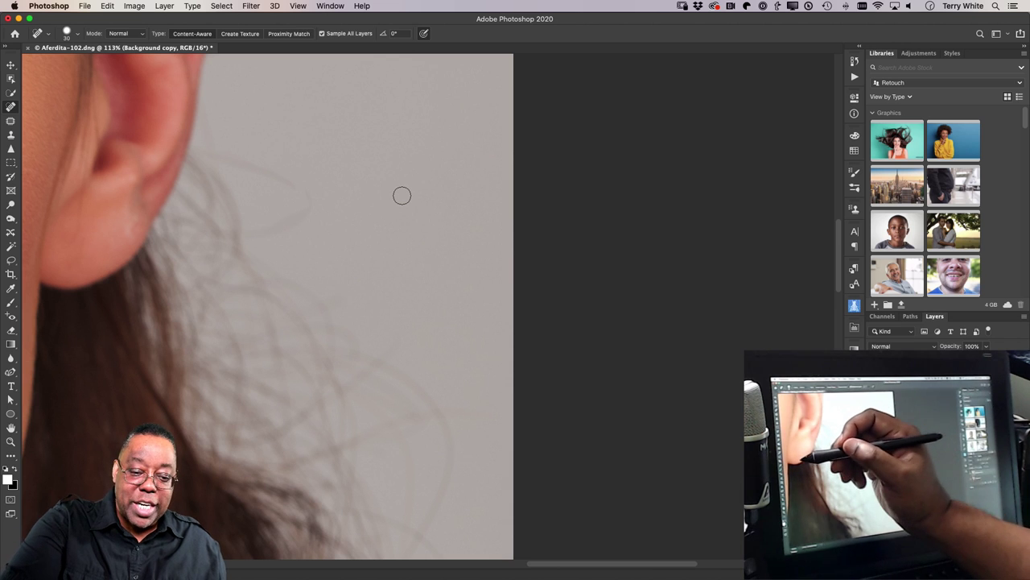
# - Switch to the Brush tool and set its blend mode to Lighten
pyautogui.click(9, 304)
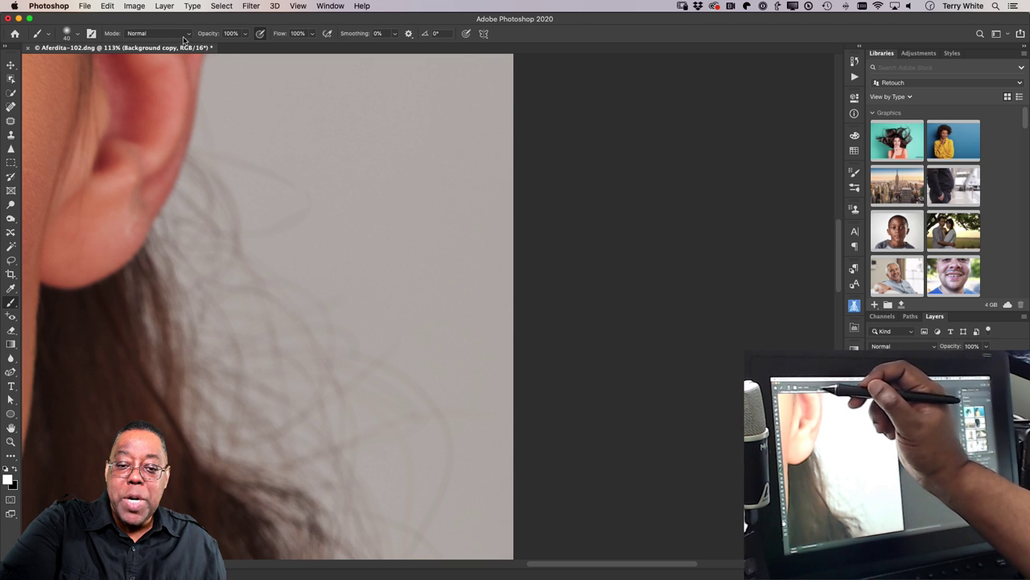
pyautogui.click(181, 35)
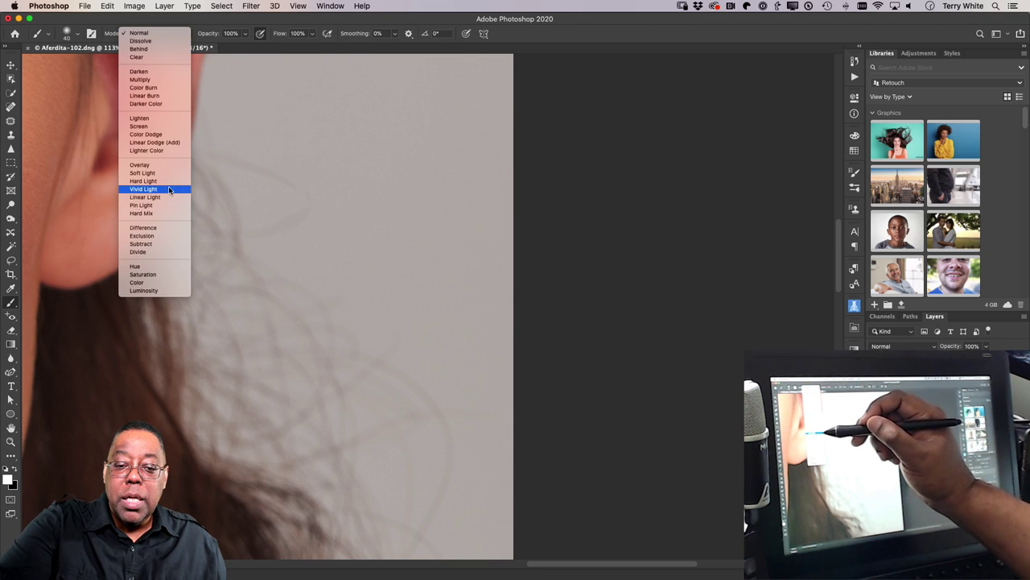
pyautogui.click(164, 117)
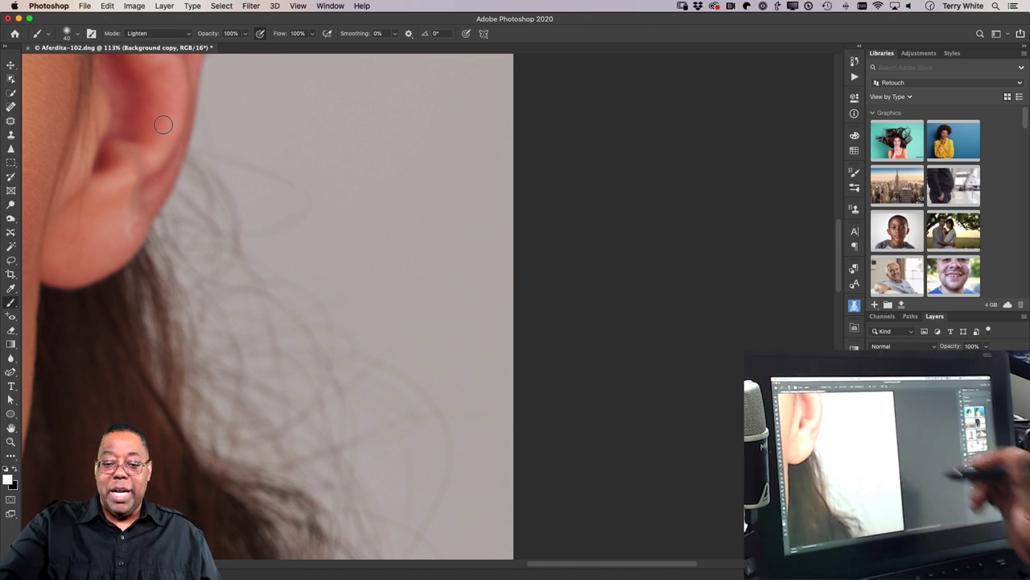
# - Sample the grey backdrop, enlarge the brush to 125 and paint out the stray hairs beside the ear
pyautogui.keyDown('alt'); pyautogui.click(391, 309); pyautogui.keyUp('alt')
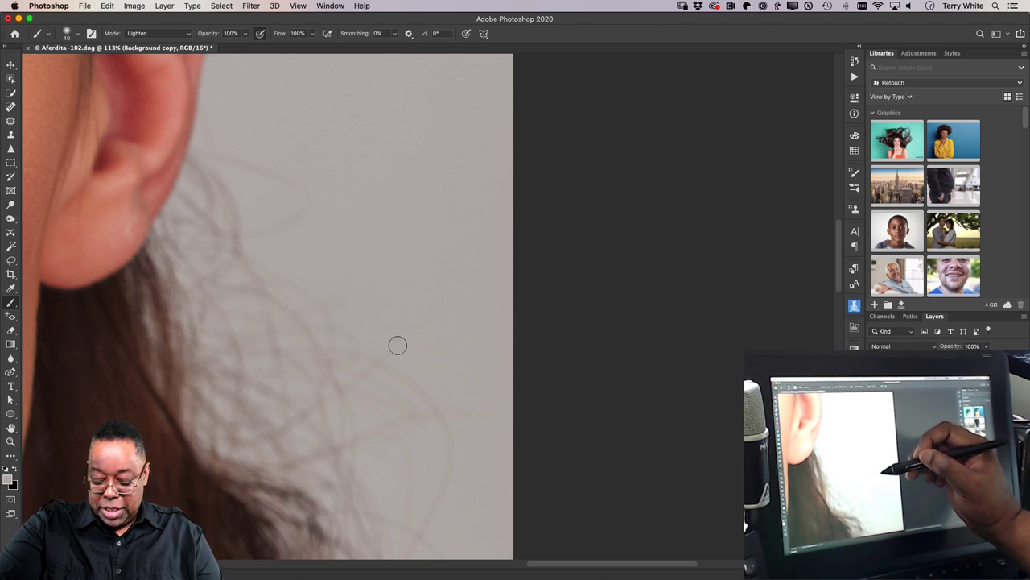
pyautogui.press(']')
pyautogui.press(']')
pyautogui.press(']')
pyautogui.press(']')
pyautogui.press(']')
pyautogui.press(']')
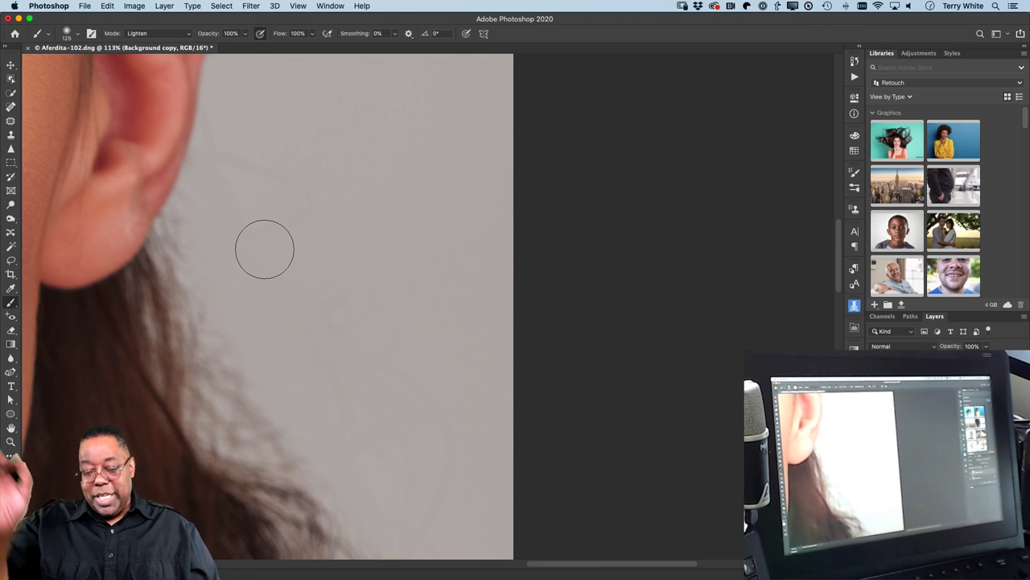
pyautogui.press('space')
pyautogui.moveTo(176, 406)
pyautogui.mouseDown()
pyautogui.moveTo(462, 331)
pyautogui.moveTo(548, 380)
pyautogui.moveTo(474, 384)
pyautogui.moveTo(536, 476)
pyautogui.moveTo(496, 460)
pyautogui.mouseUp()
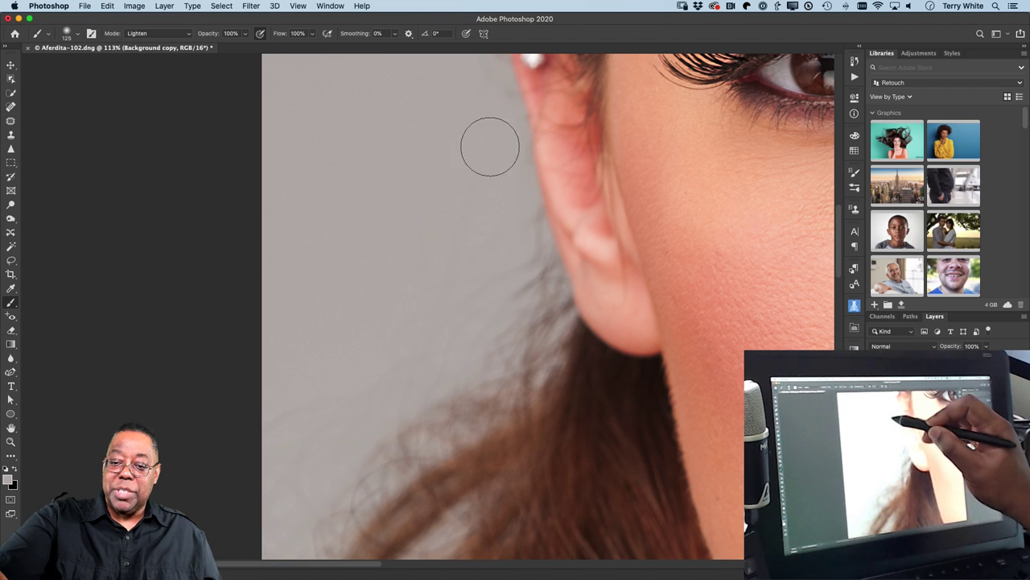
pyautogui.moveTo(621, 198); pyautogui.dragTo(561, 400)
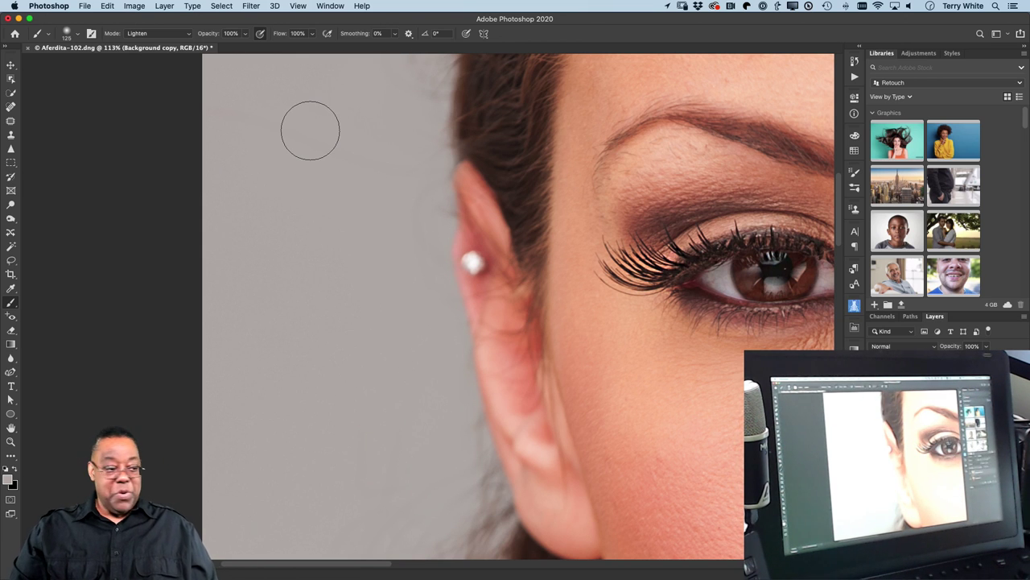
pyautogui.press('super+0')
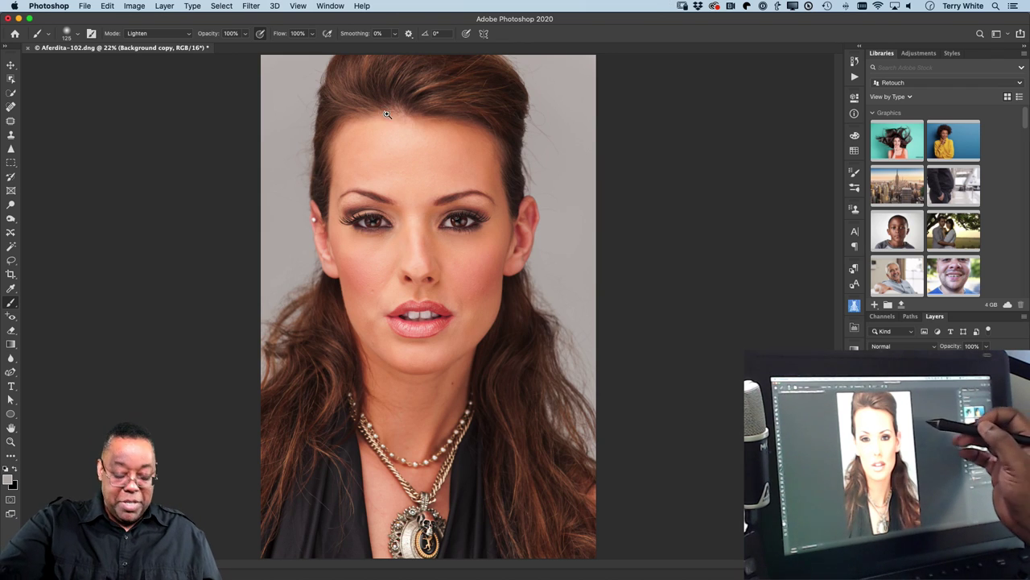
# - Zoom in on the upper-right hair edge and heal away the stray hairs against the background
pyautogui.press('z')
pyautogui.click(534, 100)
pyautogui.moveTo(555, 165); pyautogui.dragTo(585, 275)
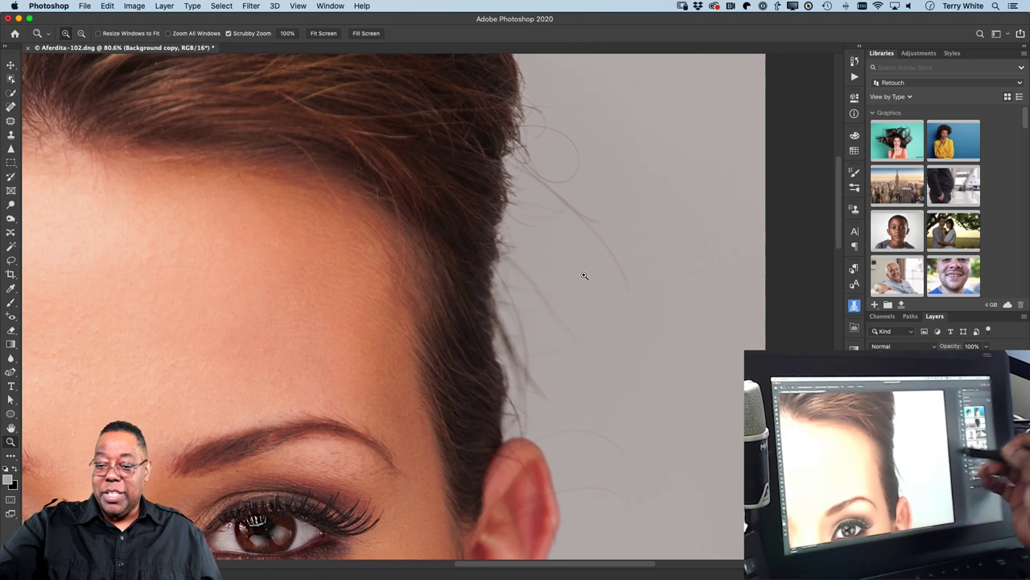
pyautogui.click(10, 105)
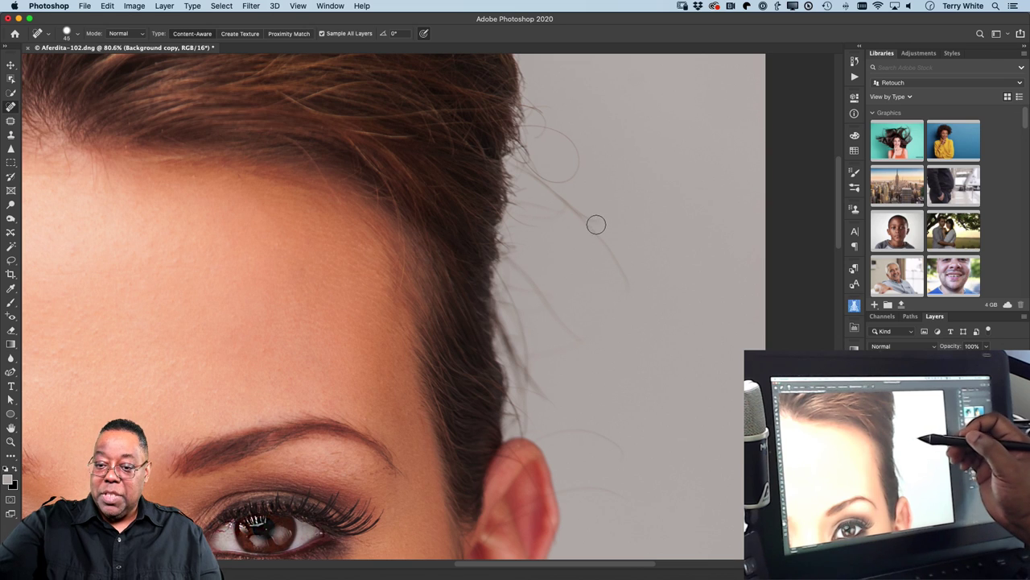
pyautogui.moveTo(527, 165); pyautogui.dragTo(618, 274)
pyautogui.moveTo(557, 180)
pyautogui.mouseDown()
pyautogui.moveTo(573, 141)
pyautogui.moveTo(542, 121)
pyautogui.mouseUp()
pyautogui.moveTo(557, 203); pyautogui.dragTo(602, 229)
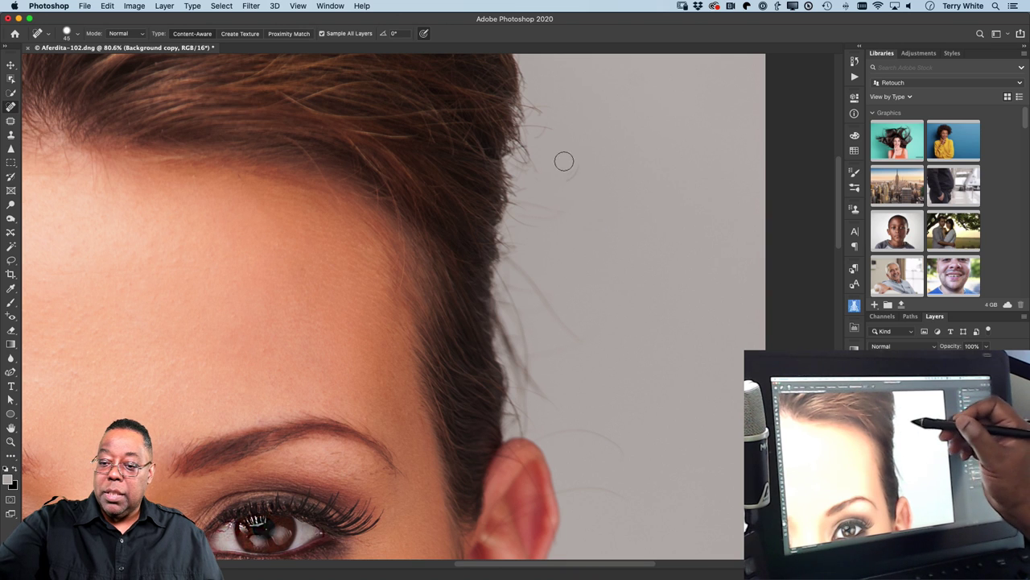
pyautogui.moveTo(564, 161)
pyautogui.mouseDown()
pyautogui.moveTo(574, 181)
pyautogui.moveTo(512, 201)
pyautogui.moveTo(523, 215)
pyautogui.mouseUp()
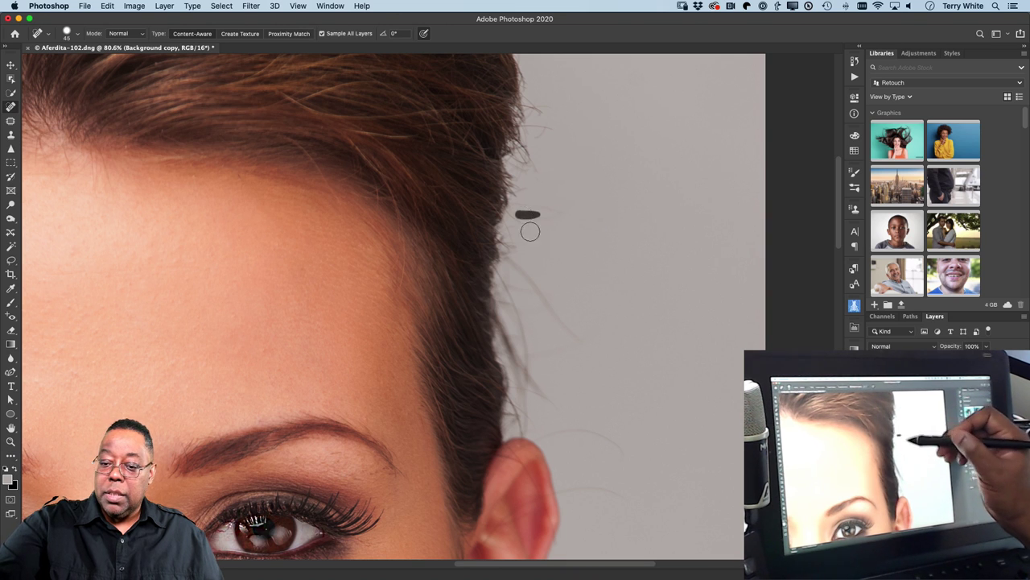
pyautogui.moveTo(520, 267)
pyautogui.mouseDown()
pyautogui.moveTo(552, 311)
pyautogui.moveTo(559, 355)
pyautogui.mouseUp()
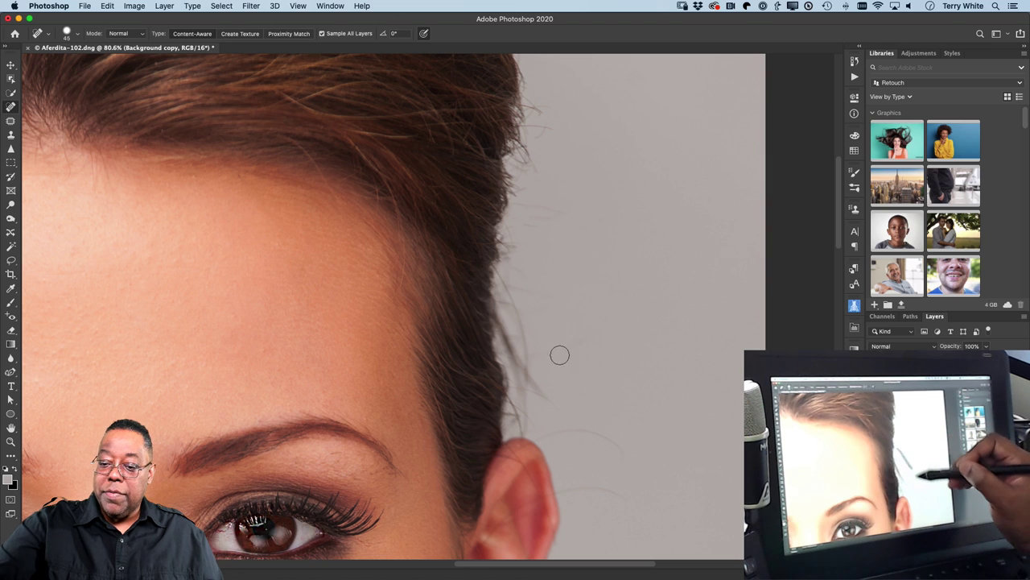
pyautogui.moveTo(516, 278); pyautogui.dragTo(541, 306)
# - Remove the stray hairs near and above the ear and along the hairline
pyautogui.moveTo(598, 437); pyautogui.dragTo(537, 433)
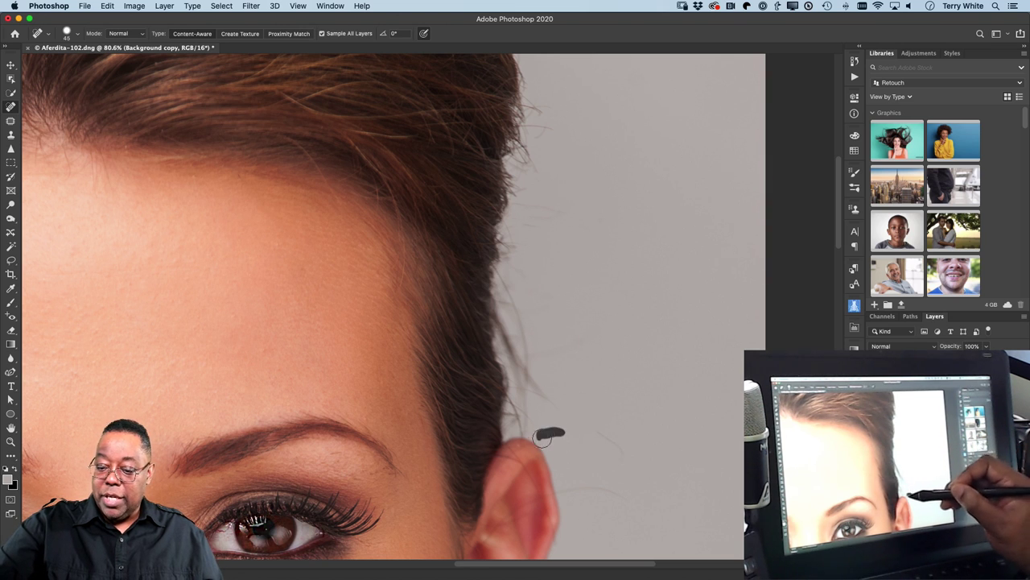
pyautogui.moveTo(621, 494); pyautogui.dragTo(557, 488)
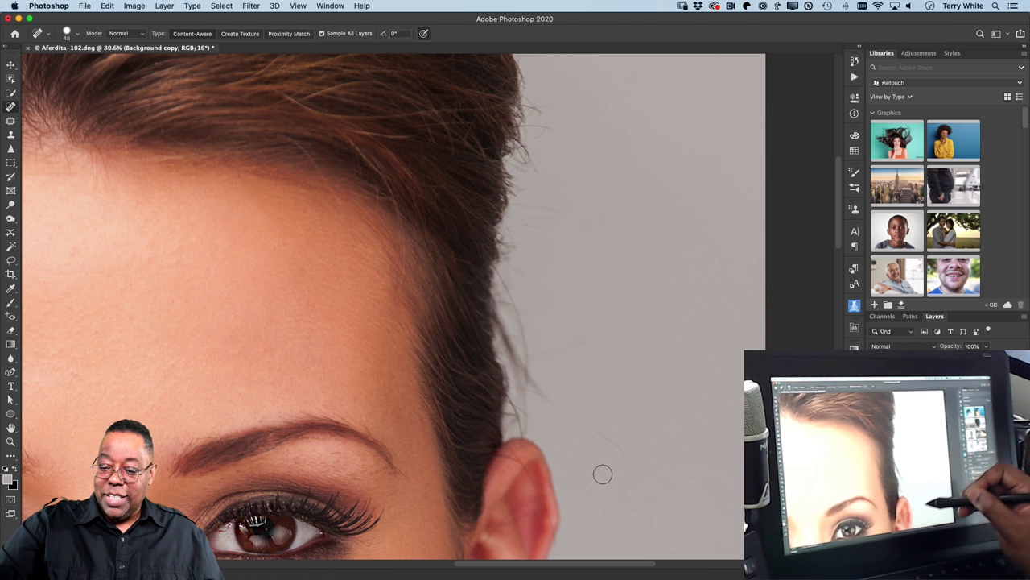
pyautogui.moveTo(625, 454); pyautogui.dragTo(562, 413)
pyautogui.moveTo(612, 444)
pyautogui.mouseDown()
pyautogui.moveTo(557, 423)
pyautogui.moveTo(521, 351)
pyautogui.moveTo(507, 296)
pyautogui.mouseUp()
pyautogui.moveTo(522, 347)
pyautogui.mouseDown()
pyautogui.moveTo(498, 282)
pyautogui.moveTo(506, 293)
pyautogui.mouseUp()
pyautogui.click(512, 256)
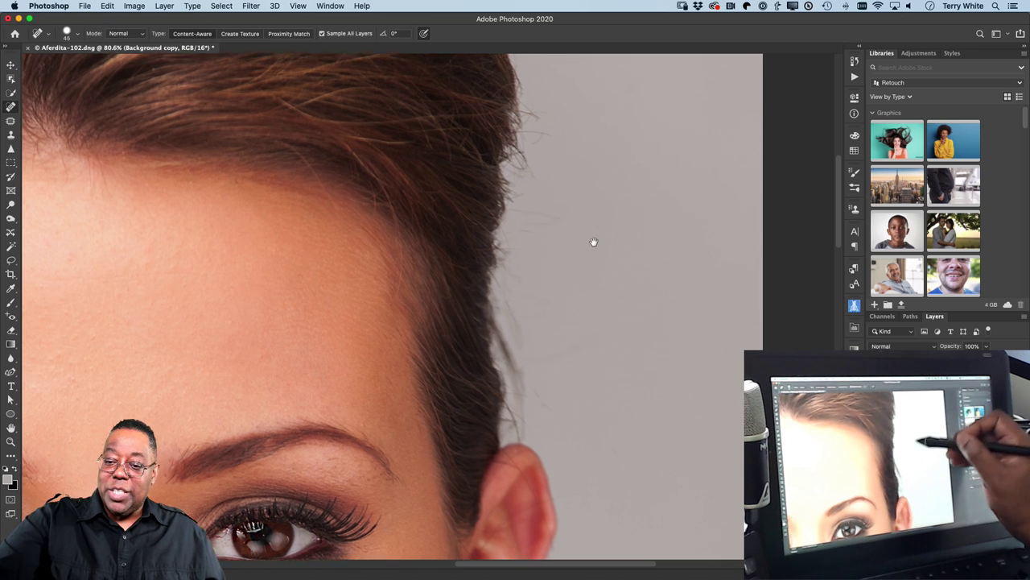
pyautogui.moveTo(593, 241); pyautogui.dragTo(554, 355)
pyautogui.moveTo(521, 288)
pyautogui.mouseDown()
pyautogui.moveTo(491, 235)
pyautogui.moveTo(496, 250)
pyautogui.mouseUp()
pyautogui.click(499, 240)
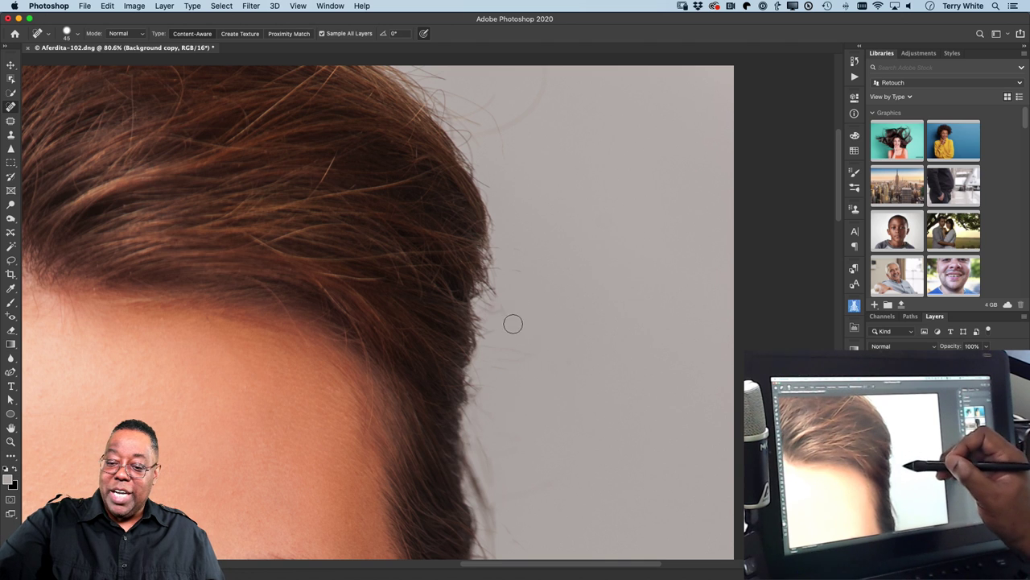
pyautogui.moveTo(515, 354)
pyautogui.mouseDown()
pyautogui.moveTo(476, 354)
pyautogui.moveTo(480, 306)
pyautogui.mouseUp()
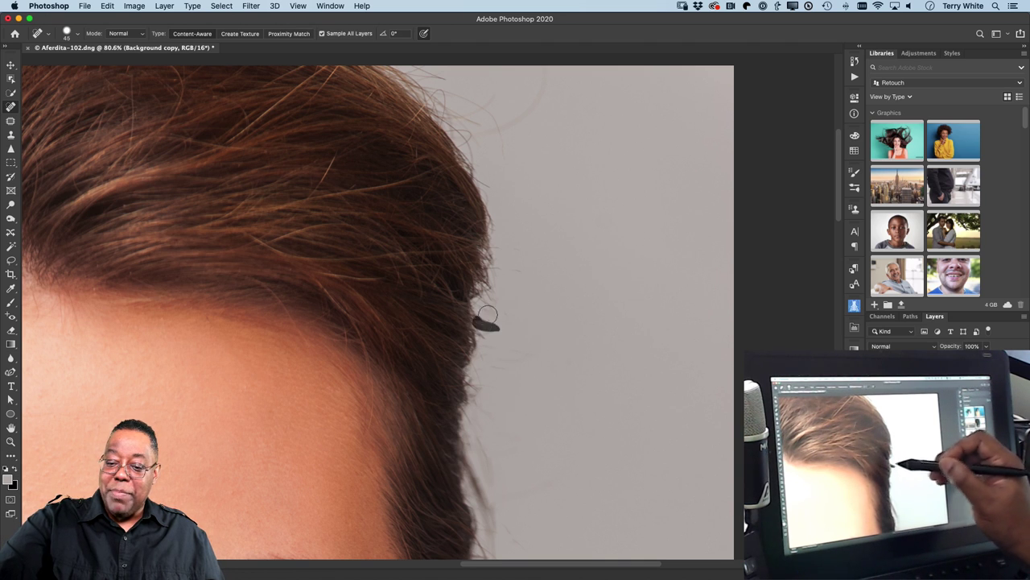
# - Heal the stray hairs sticking up above the top of the head
pyautogui.scroll(5, 542, 160)
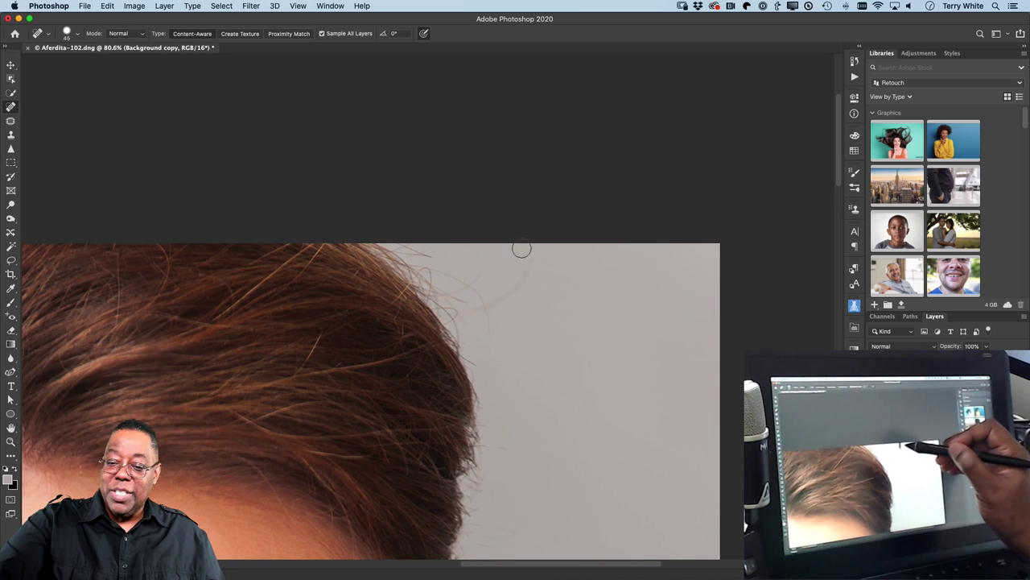
pyautogui.moveTo(528, 251)
pyautogui.mouseDown()
pyautogui.moveTo(524, 276)
pyautogui.moveTo(455, 316)
pyautogui.moveTo(480, 300)
pyautogui.mouseUp()
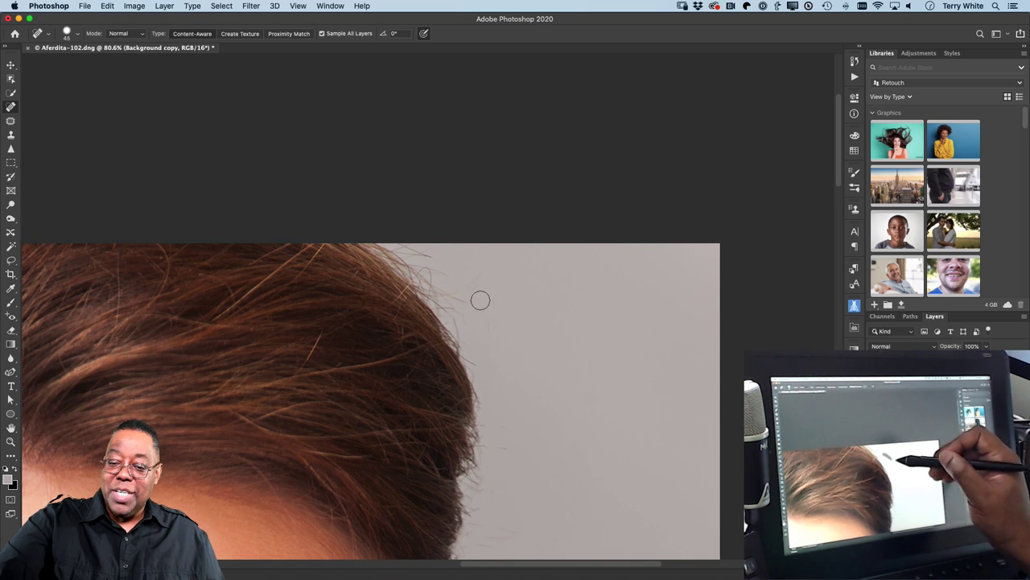
pyautogui.moveTo(433, 273); pyautogui.dragTo(393, 245)
pyautogui.click(433, 257)
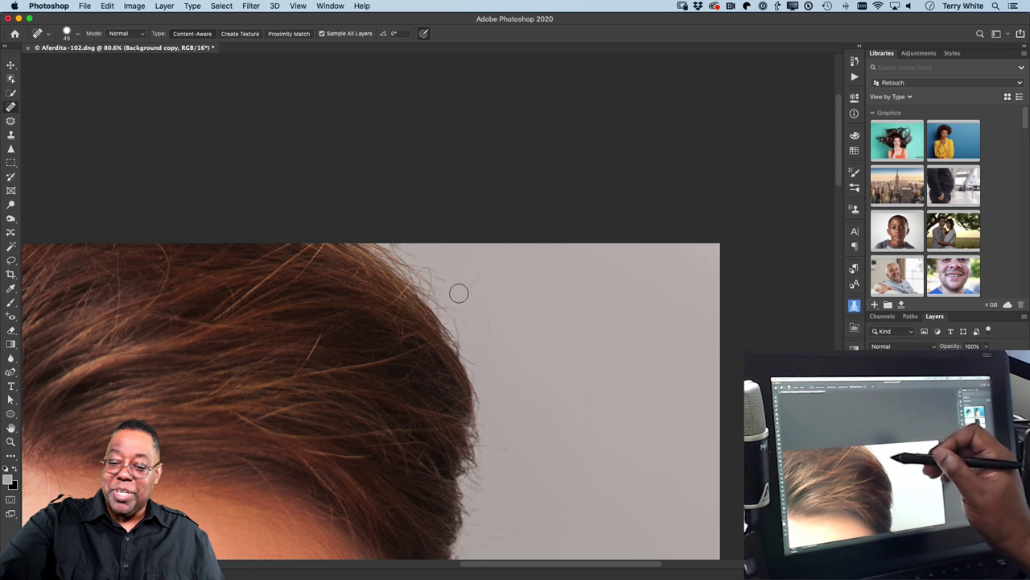
pyautogui.moveTo(484, 369); pyautogui.dragTo(461, 348)
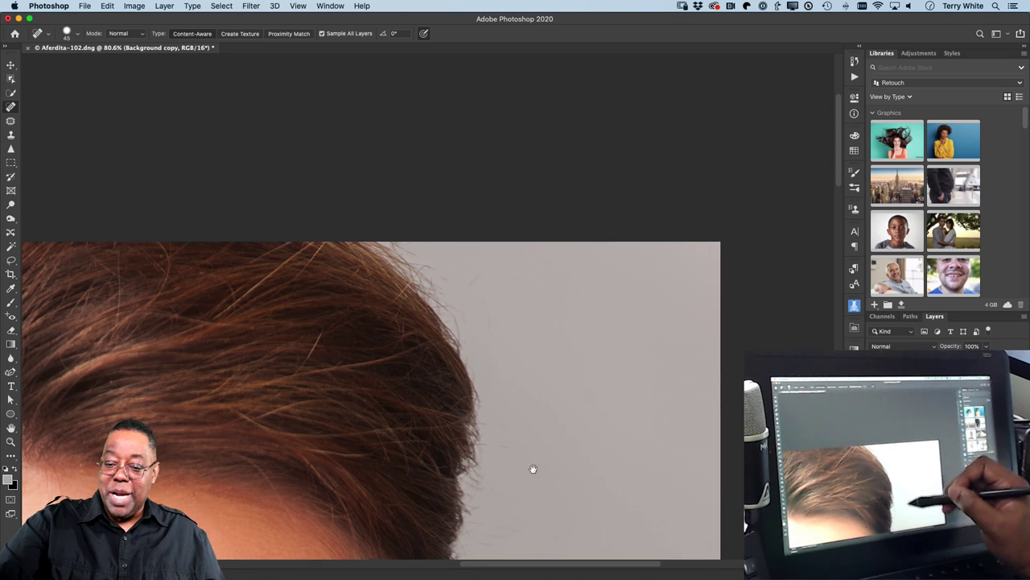
pyautogui.scroll(-10, 531, 469)
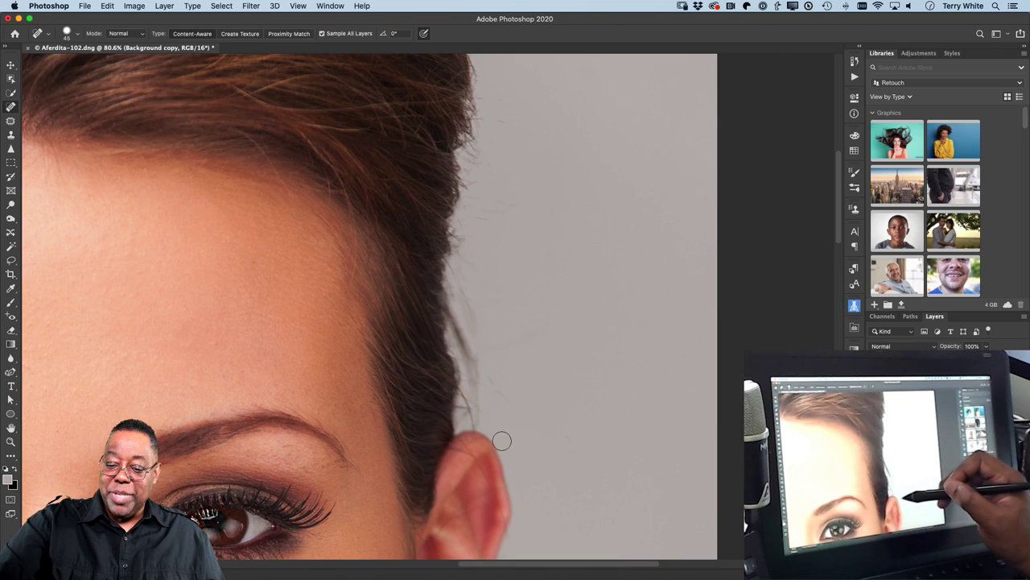
pyautogui.scroll(-3, 502, 440)
pyautogui.hscroll(2, 502, 440)
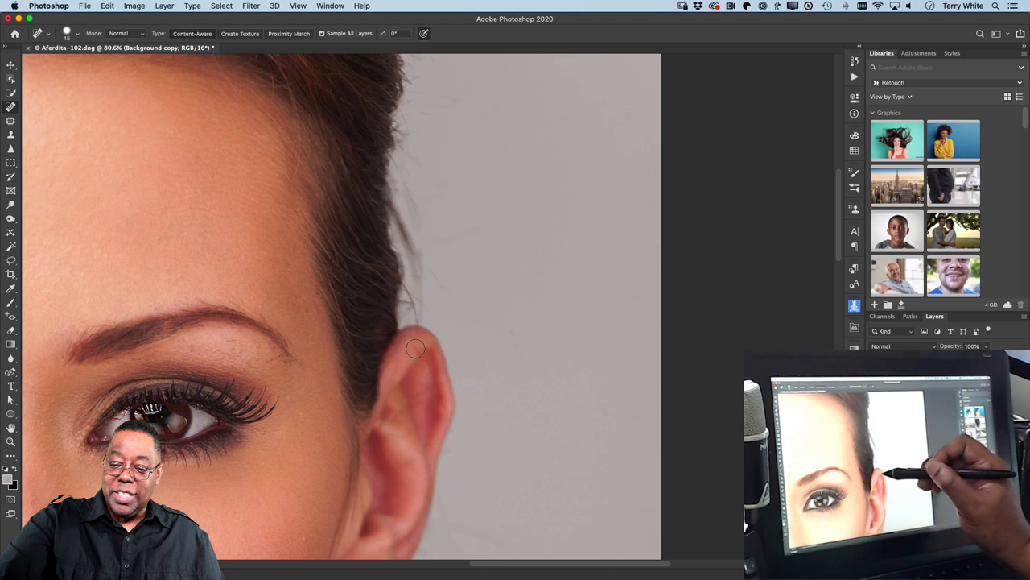
# - Remove the stray hairs beside the temple, near the top of the ear and above it
pyautogui.moveTo(416, 312); pyautogui.dragTo(409, 288)
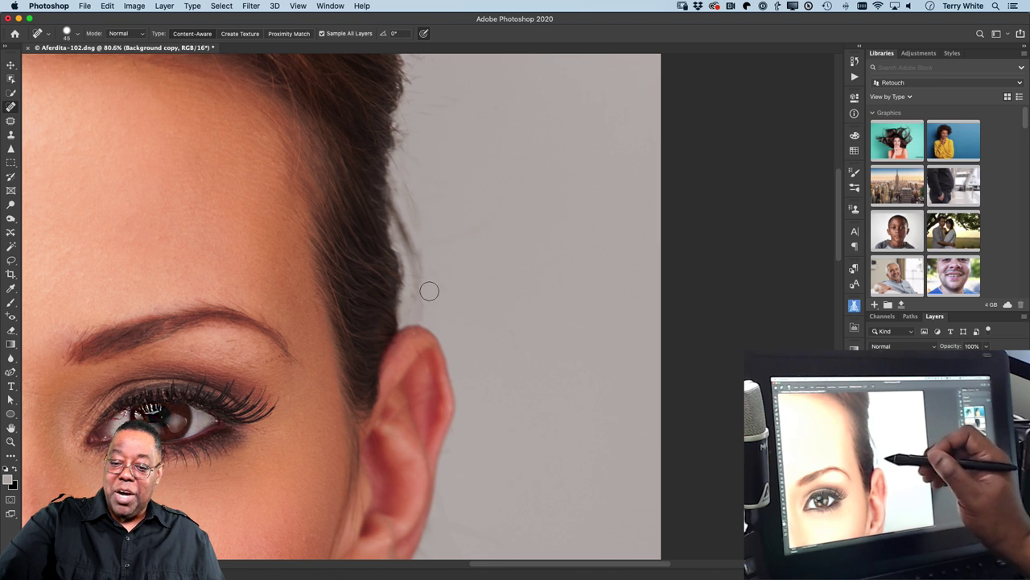
pyautogui.moveTo(423, 294)
pyautogui.mouseDown()
pyautogui.moveTo(406, 192)
pyautogui.moveTo(419, 294)
pyautogui.mouseUp()
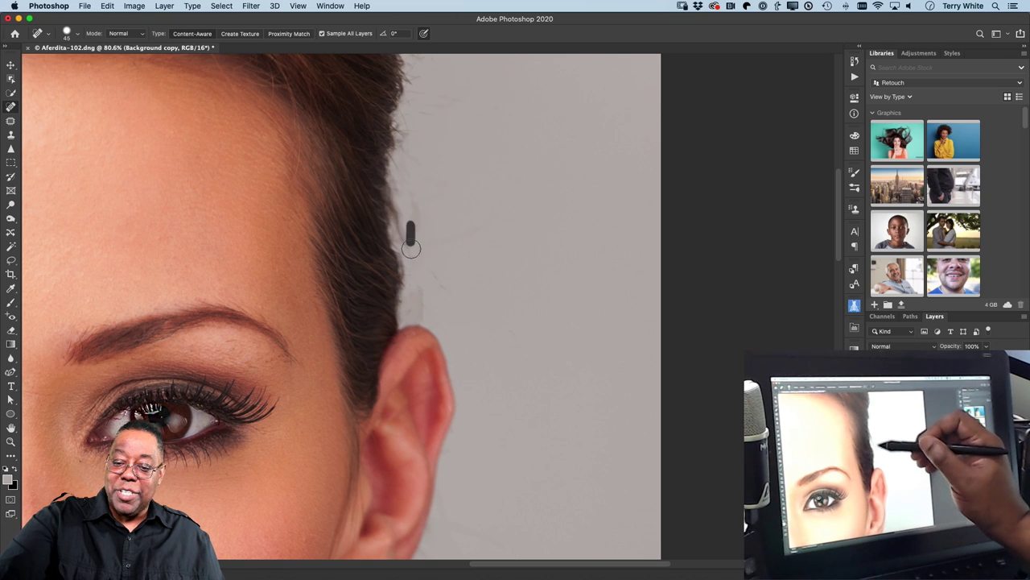
pyautogui.moveTo(409, 222); pyautogui.dragTo(412, 262)
pyautogui.moveTo(425, 301); pyautogui.dragTo(422, 318)
pyautogui.moveTo(414, 299); pyautogui.dragTo(411, 310)
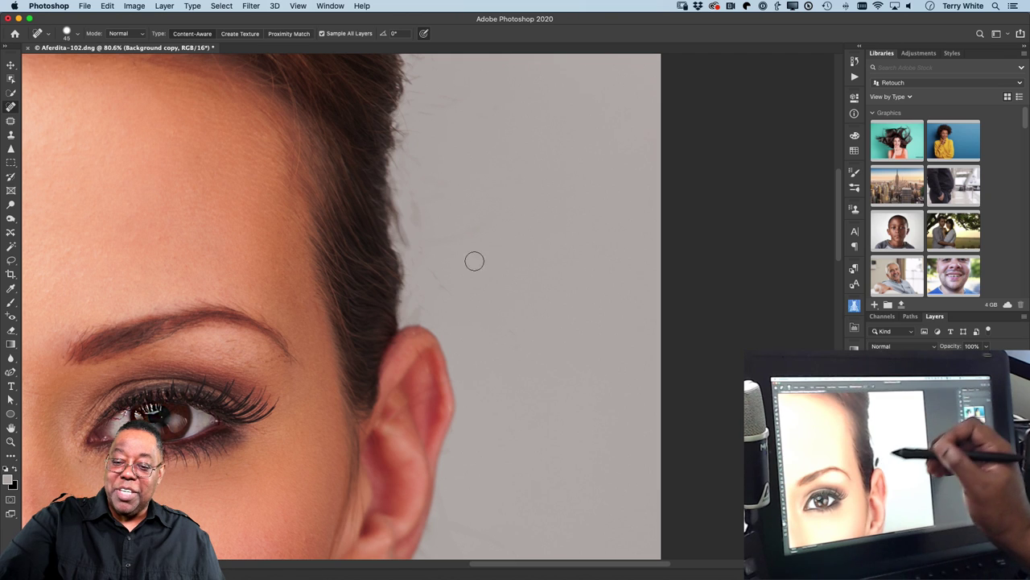
pyautogui.moveTo(466, 238)
pyautogui.mouseDown()
pyautogui.moveTo(440, 243)
pyautogui.moveTo(395, 222)
pyautogui.mouseUp()
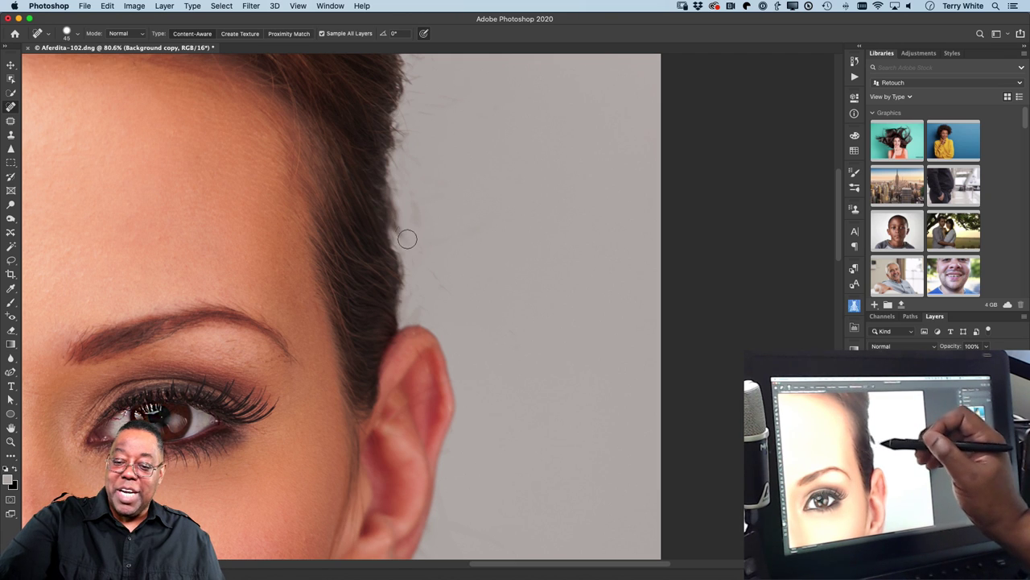
pyautogui.moveTo(418, 175); pyautogui.dragTo(406, 125)
# - Heal the stray hairs along the left hairline and the edge of the left ear
pyautogui.moveTo(480, 305); pyautogui.dragTo(646, 329)
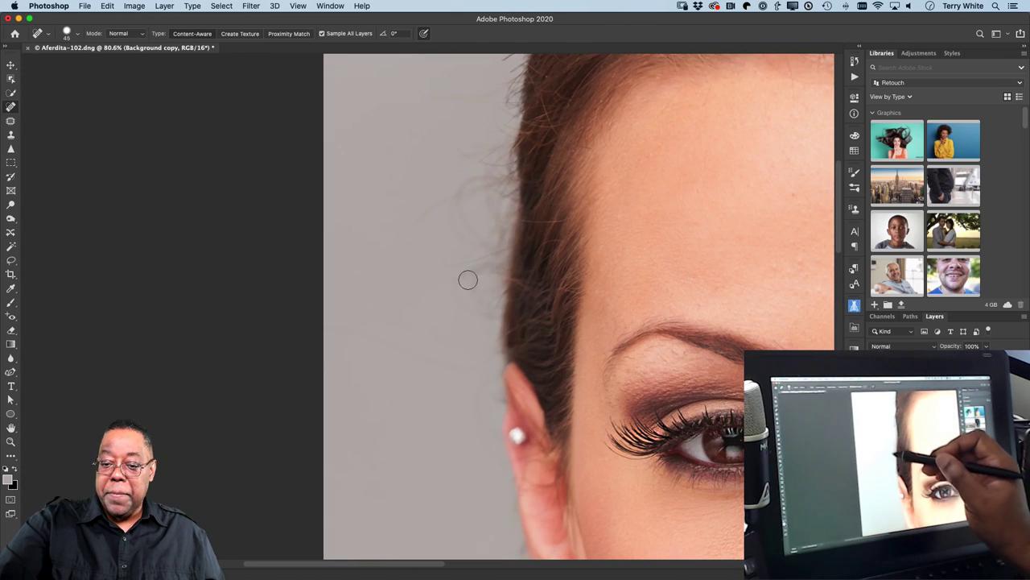
pyautogui.moveTo(468, 279); pyautogui.dragTo(449, 288)
pyautogui.moveTo(469, 197); pyautogui.dragTo(443, 228)
pyautogui.moveTo(477, 173)
pyautogui.mouseDown()
pyautogui.moveTo(439, 232)
pyautogui.moveTo(464, 221)
pyautogui.moveTo(455, 274)
pyautogui.mouseUp()
pyautogui.moveTo(481, 256); pyautogui.dragTo(482, 259)
pyautogui.moveTo(500, 402); pyautogui.dragTo(477, 390)
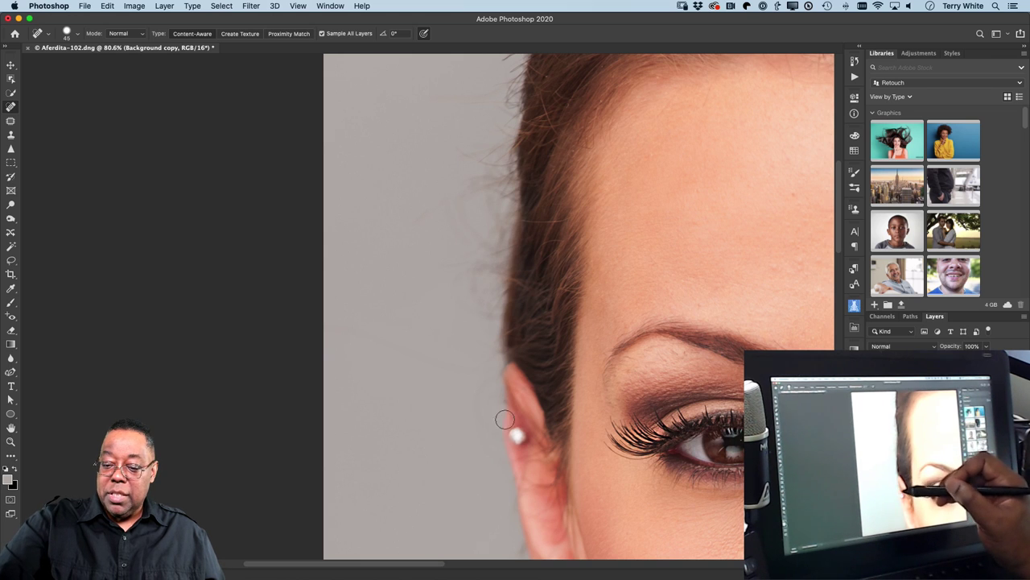
pyautogui.moveTo(535, 494); pyautogui.dragTo(509, 421)
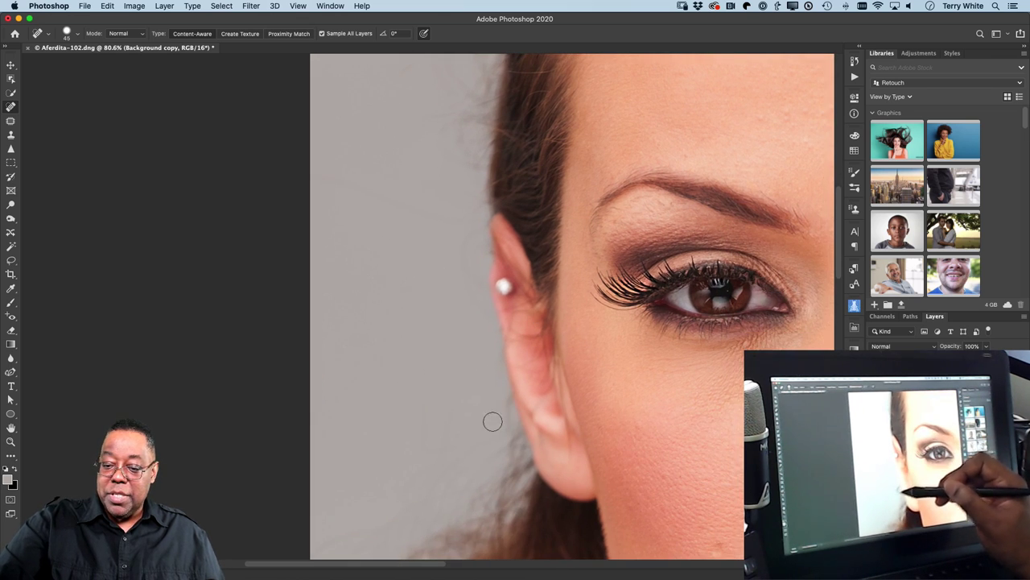
pyautogui.moveTo(507, 330)
pyautogui.mouseDown()
pyautogui.moveTo(502, 355)
pyautogui.moveTo(500, 326)
pyautogui.mouseUp()
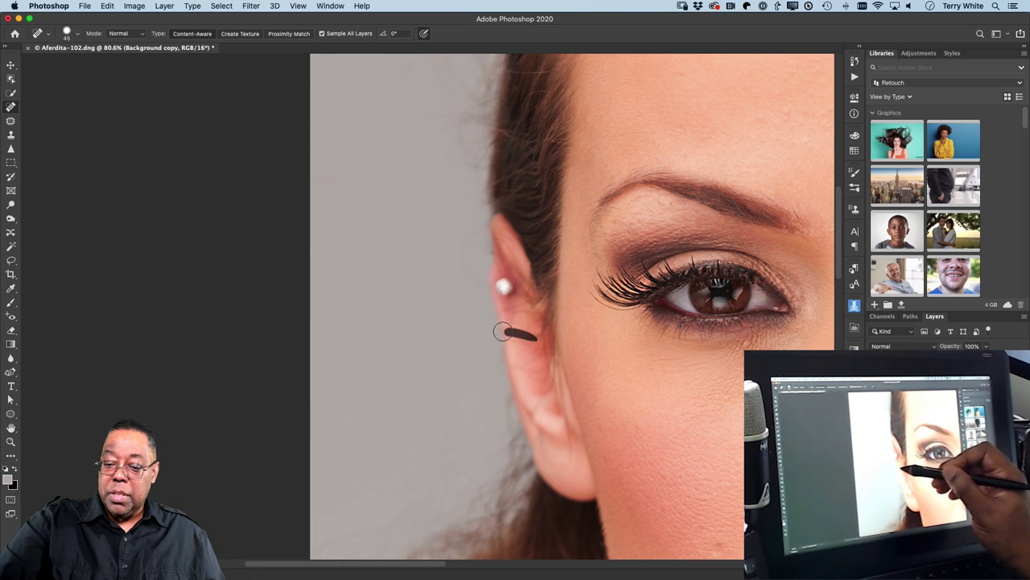
pyautogui.scroll(10, 520, 362)
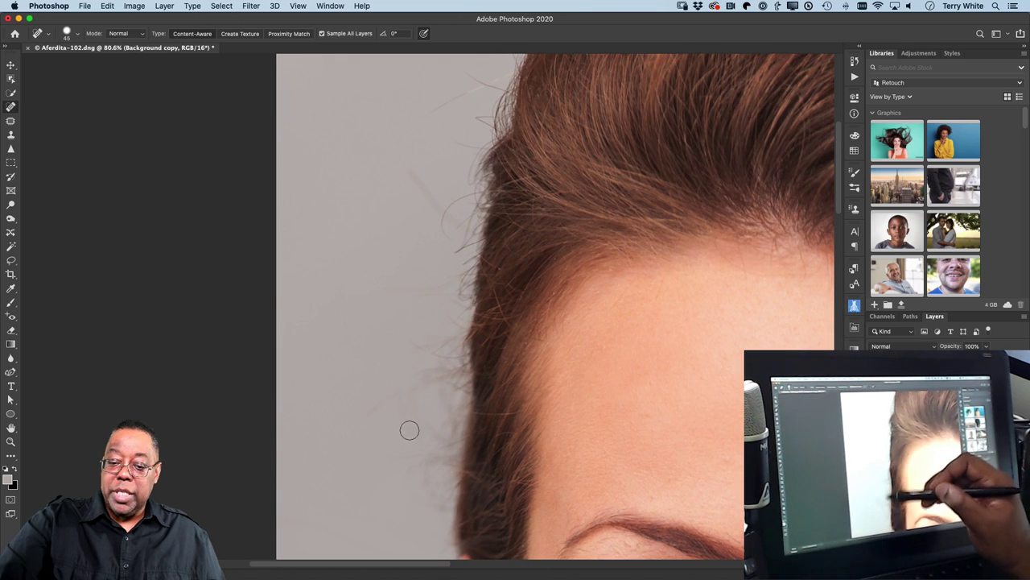
# - Clone clean background with the Clone Stamp over the two remaining stray-hair patches by the hairline
pyautogui.press('s')
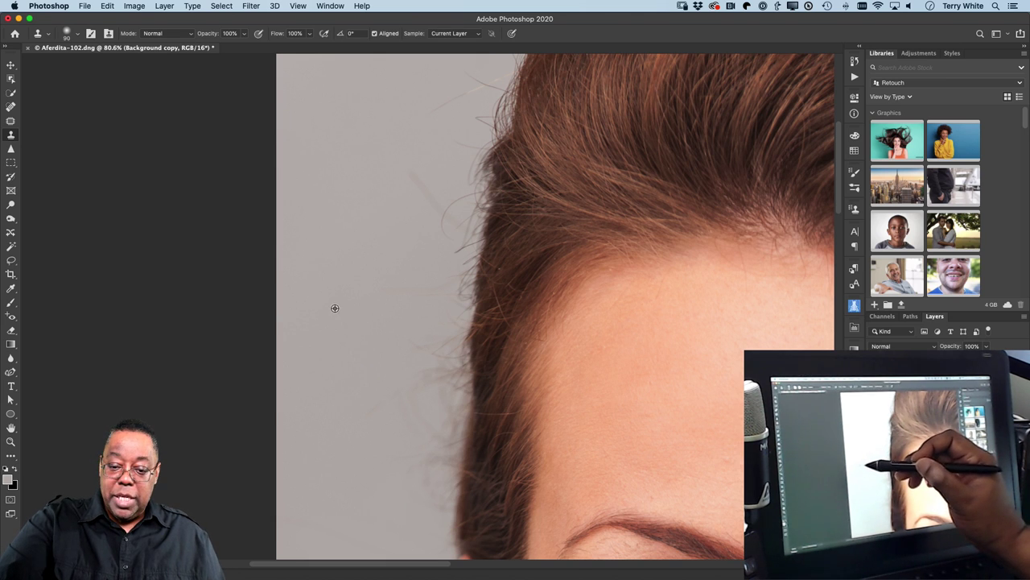
pyautogui.moveTo(384, 312)
pyautogui.mouseDown()
pyautogui.moveTo(419, 434)
pyautogui.moveTo(424, 320)
pyautogui.moveTo(427, 476)
pyautogui.moveTo(435, 287)
pyautogui.moveTo(437, 375)
pyautogui.moveTo(446, 371)
pyautogui.moveTo(432, 198)
pyautogui.moveTo(416, 190)
pyautogui.moveTo(435, 175)
pyautogui.moveTo(446, 221)
pyautogui.moveTo(449, 202)
pyautogui.moveTo(430, 531)
pyautogui.moveTo(444, 218)
pyautogui.moveTo(464, 121)
pyautogui.moveTo(442, 134)
pyautogui.moveTo(391, 124)
pyautogui.mouseUp()
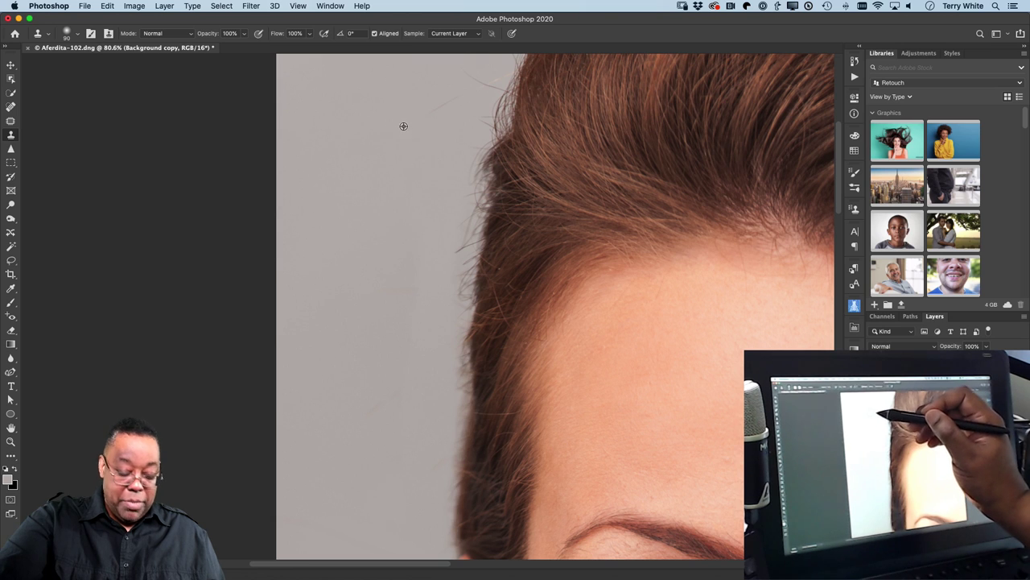
pyautogui.moveTo(475, 109)
pyautogui.mouseDown()
pyautogui.moveTo(496, 56)
pyautogui.moveTo(451, 196)
pyautogui.moveTo(456, 173)
pyautogui.moveTo(469, 129)
pyautogui.moveTo(441, 296)
pyautogui.moveTo(441, 258)
pyautogui.mouseUp()
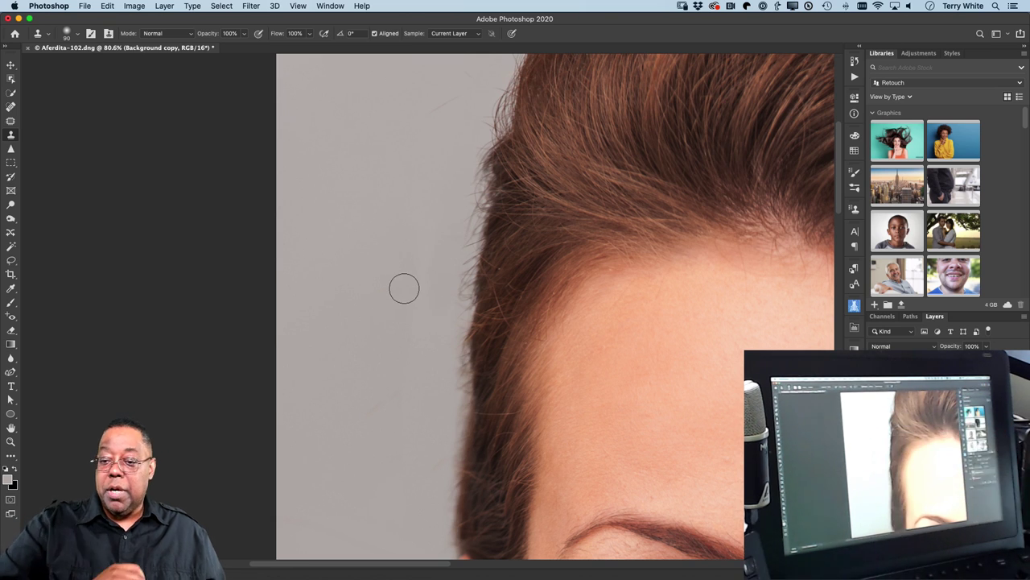
pyautogui.press('super+0')
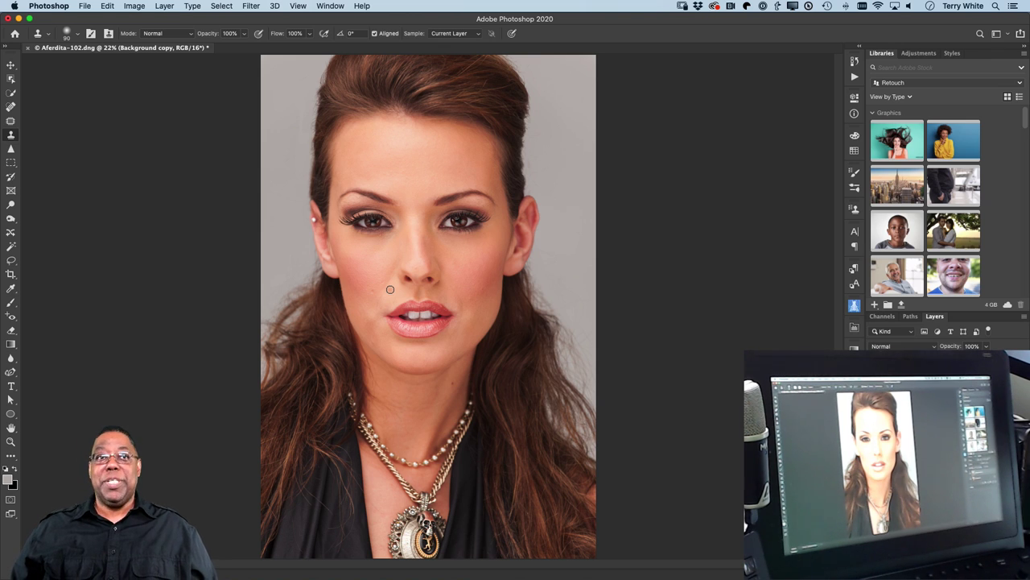
# - Run the Dodge/Burn action to add Luminosity layer Background copy 2, then select the Burn tool
pyautogui.click(855, 77)
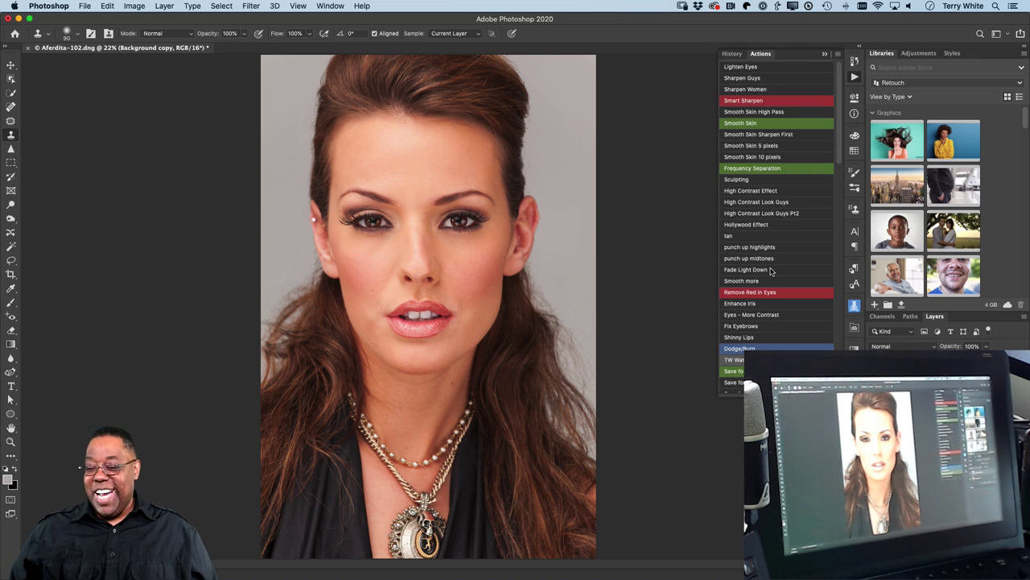
pyautogui.scroll(-5, 771, 272)
pyautogui.scroll(-4, 770, 272)
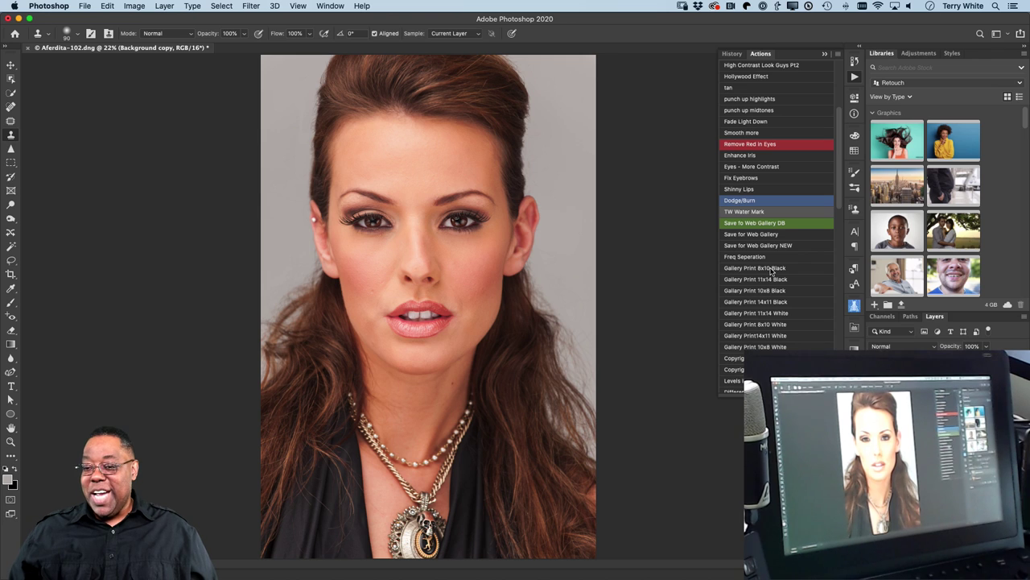
pyautogui.click(747, 202)
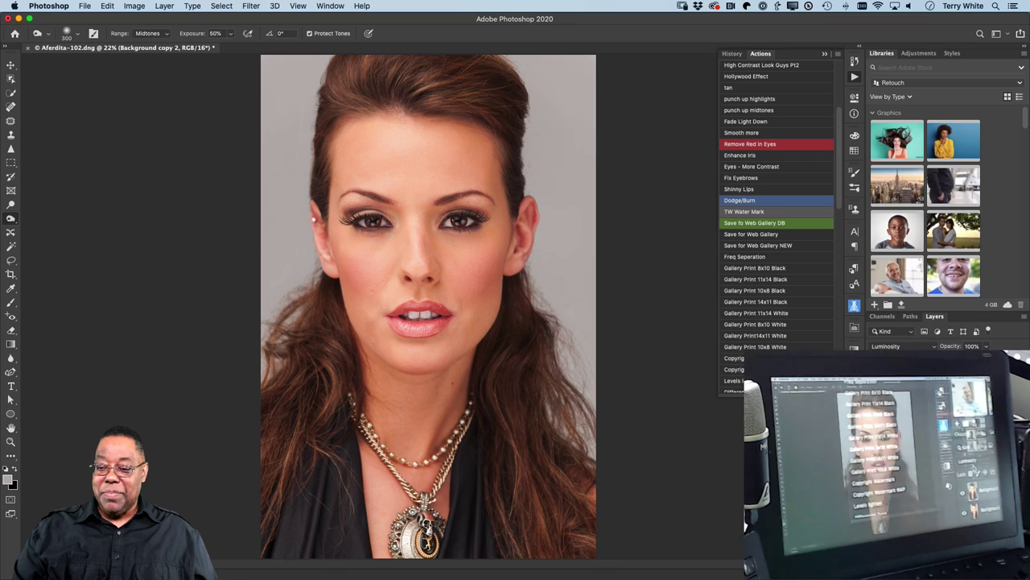
pyautogui.click(10, 219)
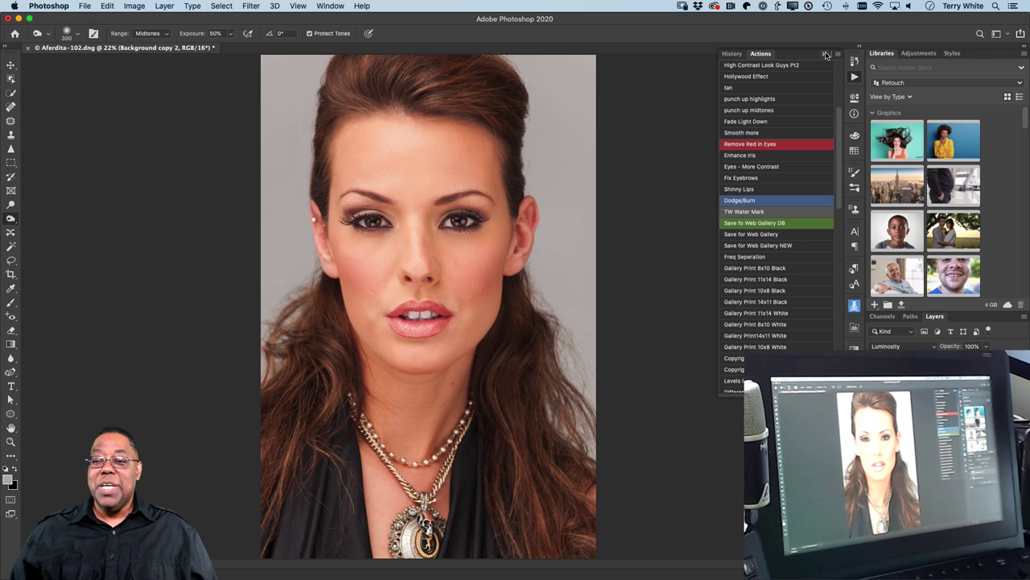
pyautogui.click(825, 54)
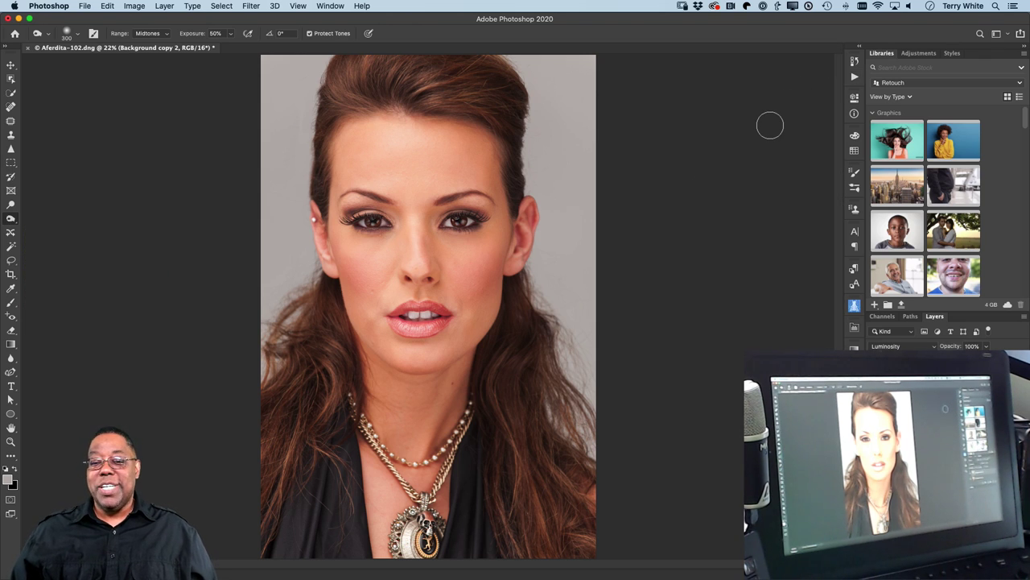
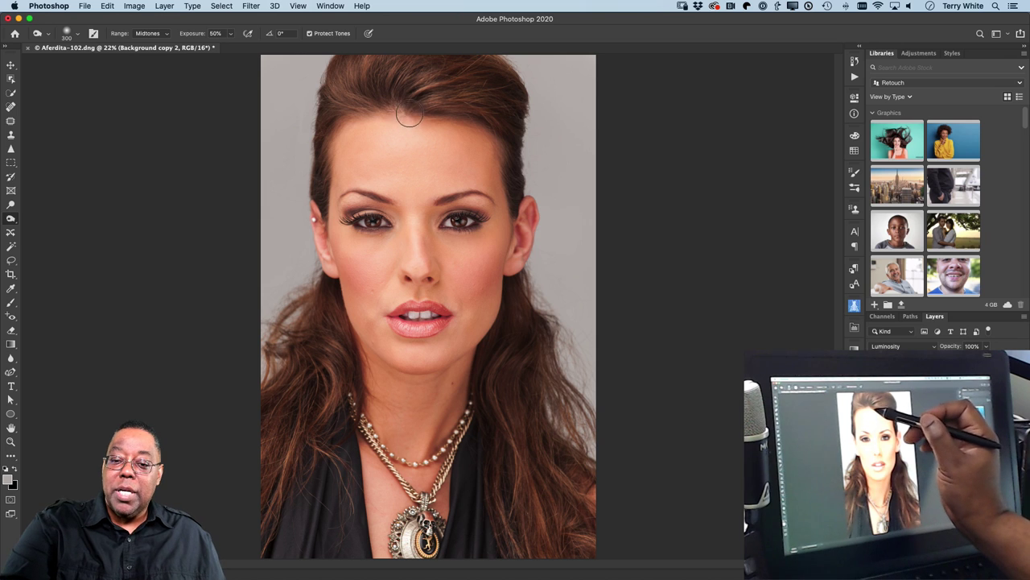
# - Burn in the top hairline and the hair down the right side at 50% midtone exposure
pyautogui.moveTo(409, 115)
pyautogui.mouseDown()
pyautogui.moveTo(336, 132)
pyautogui.moveTo(322, 240)
pyautogui.moveTo(369, 142)
pyautogui.moveTo(363, 120)
pyautogui.moveTo(470, 122)
pyautogui.moveTo(476, 107)
pyautogui.moveTo(515, 216)
pyautogui.moveTo(513, 286)
pyautogui.moveTo(472, 367)
pyautogui.moveTo(388, 391)
pyautogui.moveTo(355, 347)
pyautogui.moveTo(373, 363)
pyautogui.moveTo(363, 354)
pyautogui.moveTo(356, 443)
pyautogui.moveTo(387, 439)
pyautogui.moveTo(355, 441)
pyautogui.moveTo(362, 477)
pyautogui.moveTo(387, 482)
pyautogui.moveTo(489, 433)
pyautogui.moveTo(479, 385)
pyautogui.moveTo(451, 533)
pyautogui.mouseUp()
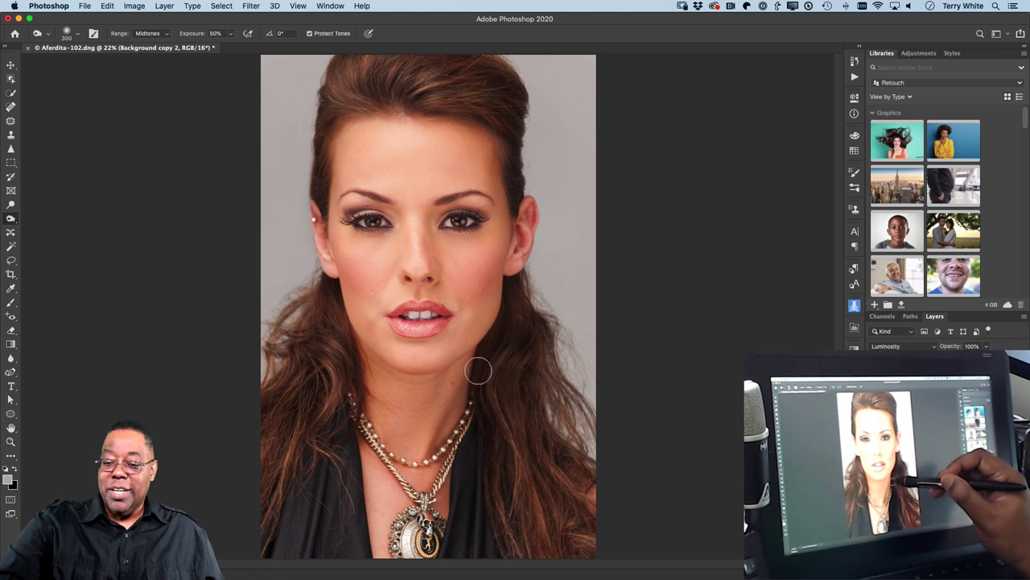
pyautogui.moveTo(478, 370)
pyautogui.mouseDown()
pyautogui.moveTo(505, 272)
pyautogui.moveTo(514, 174)
pyautogui.moveTo(499, 128)
pyautogui.moveTo(444, 91)
pyautogui.moveTo(405, 82)
pyautogui.moveTo(392, 105)
pyautogui.moveTo(380, 98)
pyautogui.moveTo(335, 143)
pyautogui.moveTo(321, 241)
pyautogui.mouseUp()
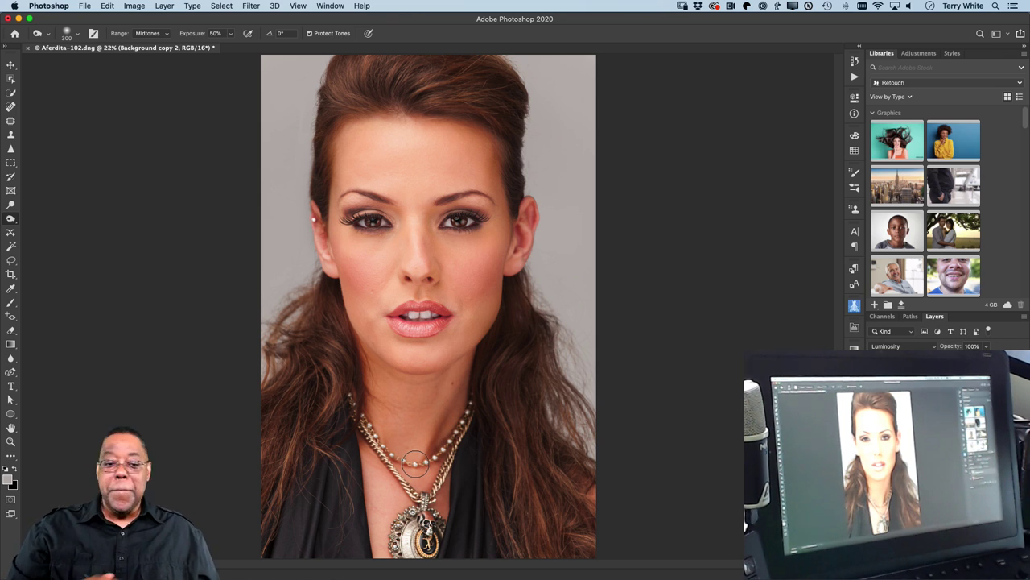
# - Switch to the Dodge tool at brush size 300 and lighten the irises of both eyes
pyautogui.keyDown('alt'); pyautogui.click(10, 214); pyautogui.keyUp('alt')
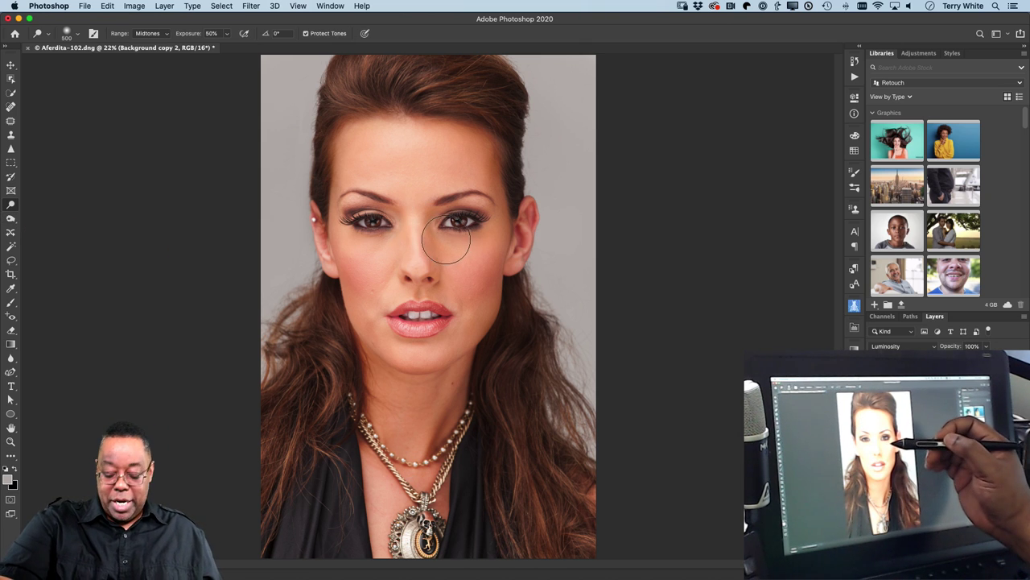
pyautogui.press('[')
pyautogui.press('[')
pyautogui.press('[')
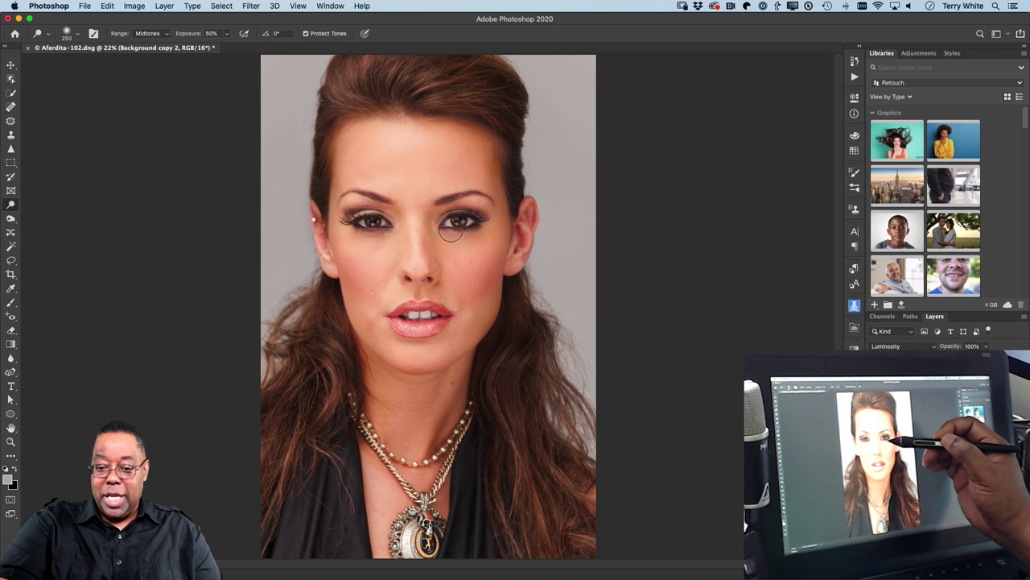
pyautogui.press(']')
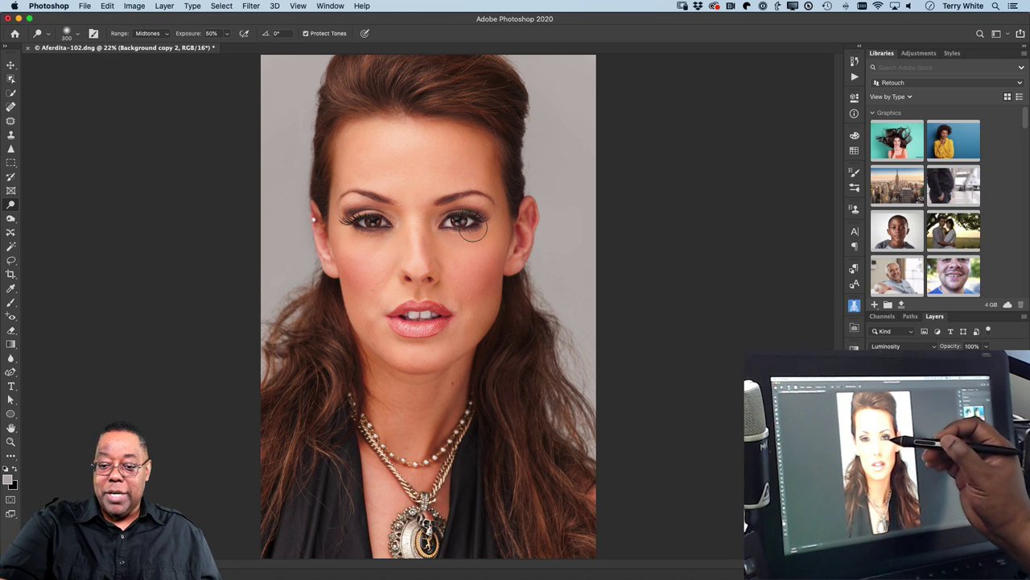
pyautogui.moveTo(473, 228); pyautogui.dragTo(456, 233)
pyautogui.moveTo(384, 230); pyautogui.dragTo(369, 230)
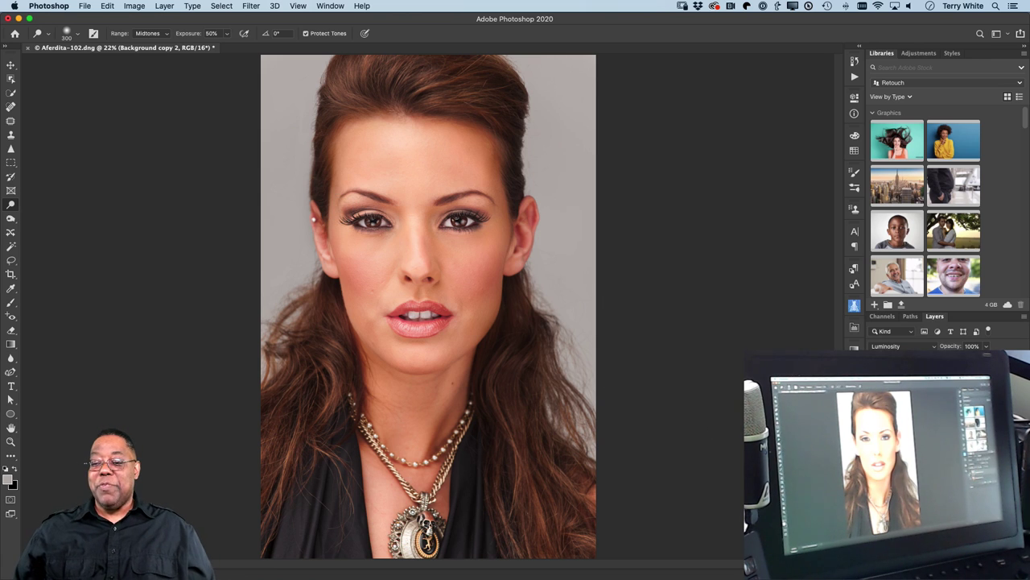
# - Toggle undo/redo to compare the retouch, then dodge the hair on the left side
pyautogui.hotkey('ctrl', 'z')
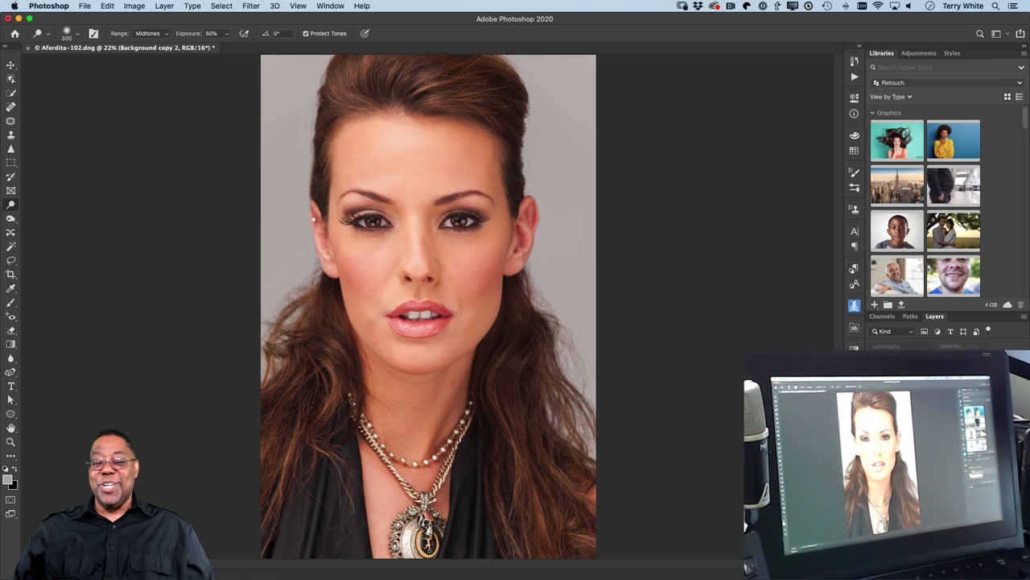
pyautogui.hotkey('ctrl', 'shift', 'z')
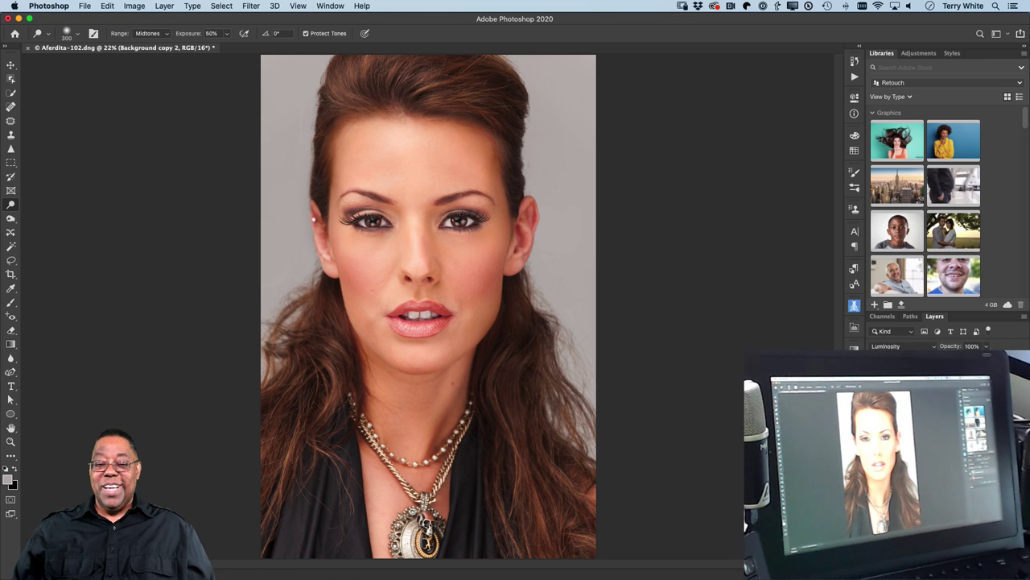
pyautogui.hotkey('ctrl', 'z')
pyautogui.hotkey('ctrl', 'shift', 'z')
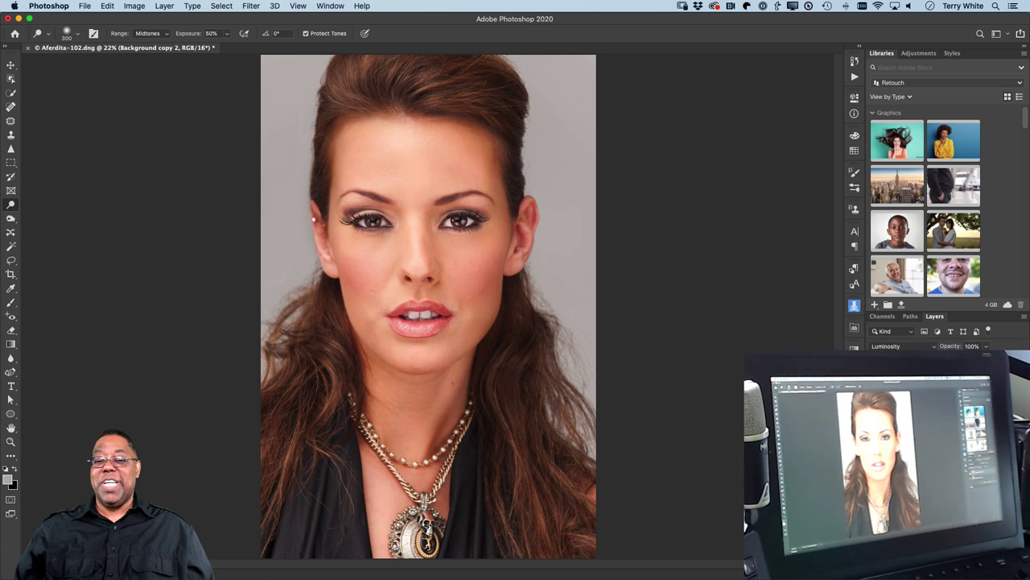
pyautogui.hotkey('ctrl', 'z')
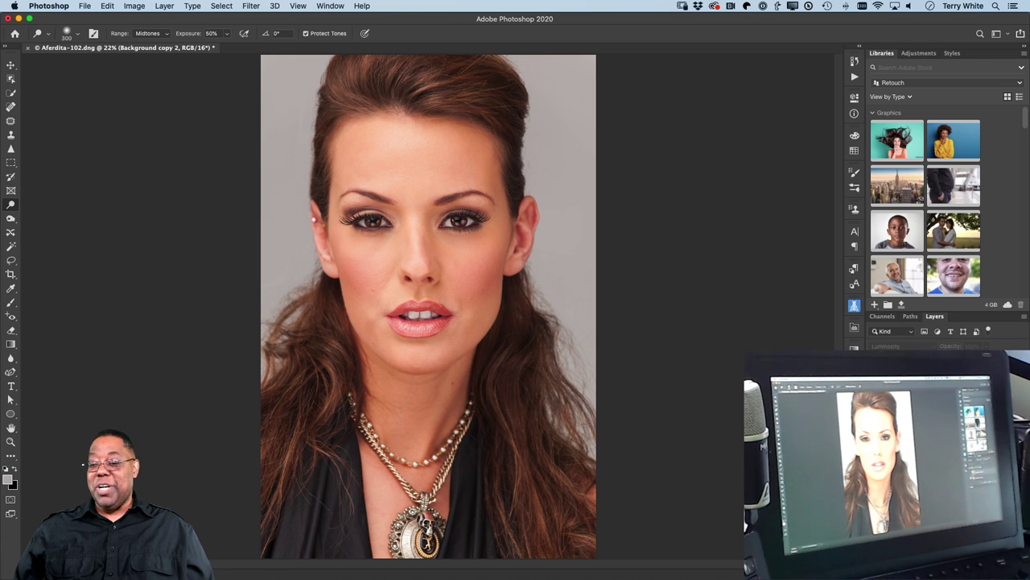
pyautogui.hotkey('ctrl', 'shift', 'z')
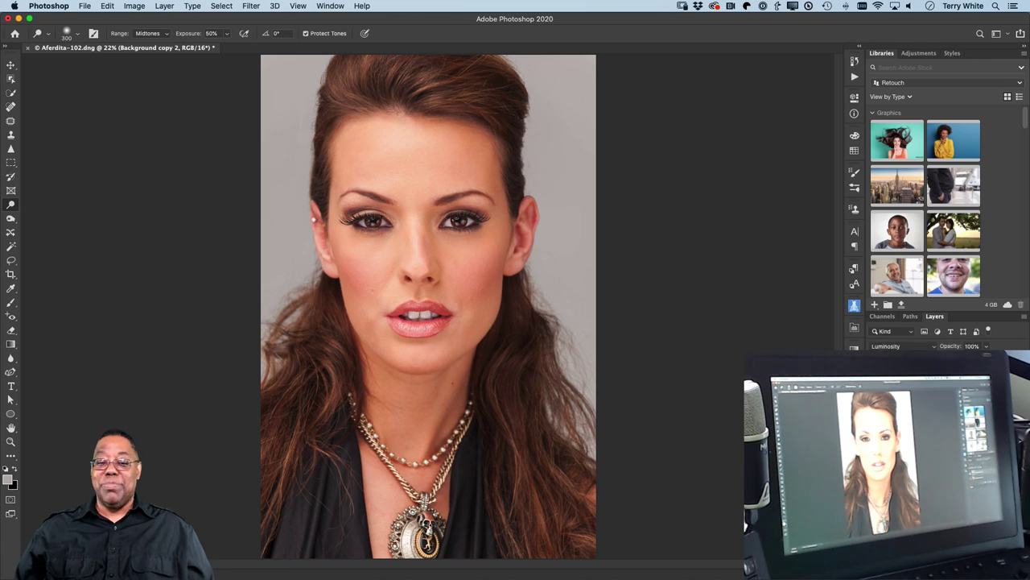
pyautogui.hotkey('ctrl', 'z')
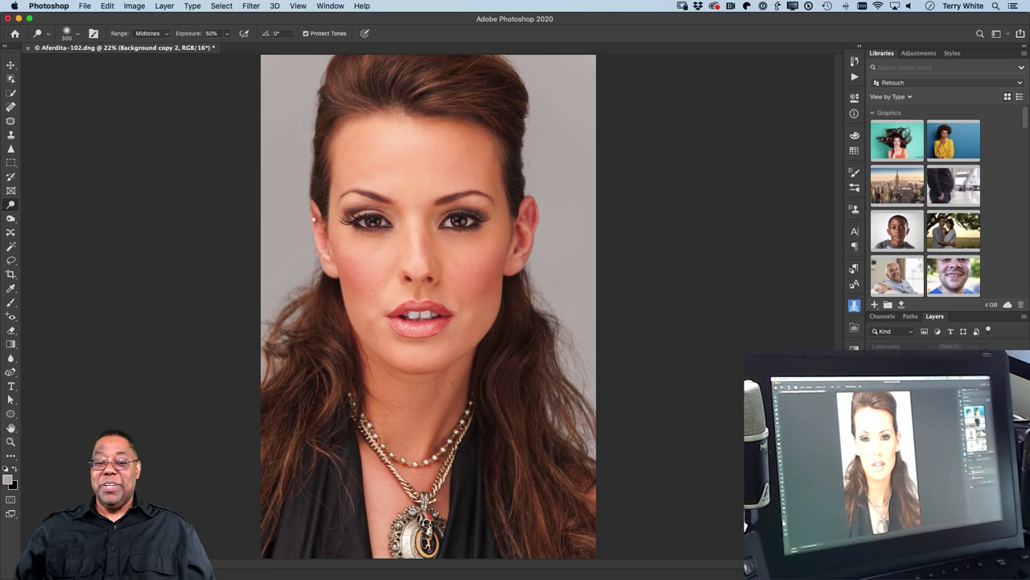
pyautogui.hotkey('ctrl', 'shift', 'z')
pyautogui.hotkey('ctrl', 'z')
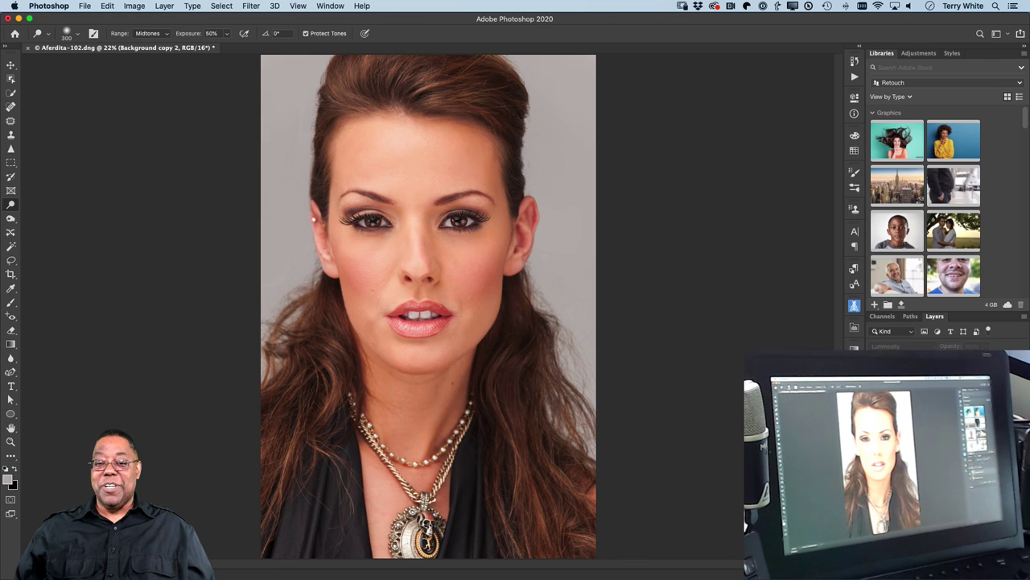
pyautogui.hotkey('ctrl', 'shift', 'z')
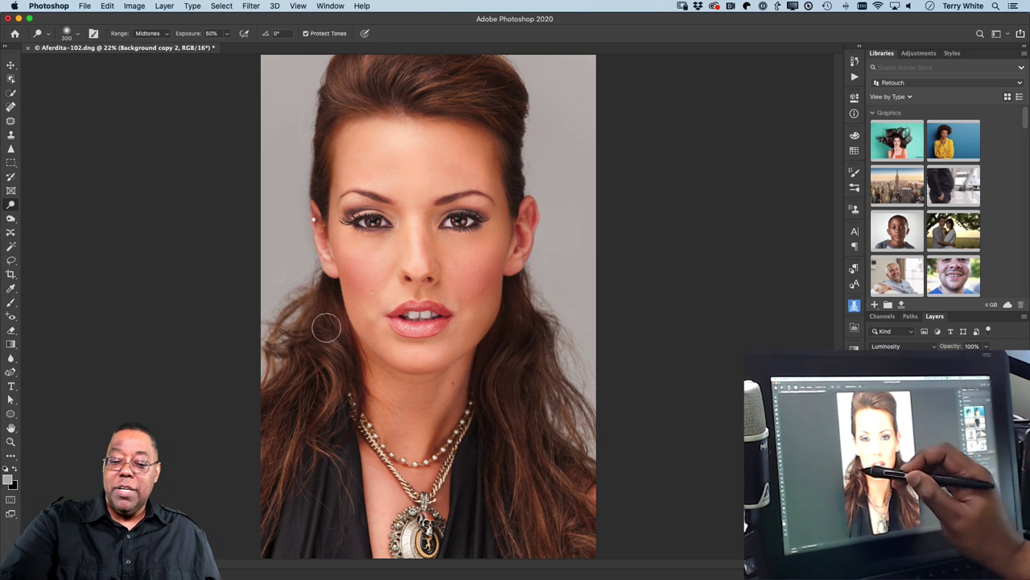
pyautogui.moveTo(322, 322)
pyautogui.mouseDown()
pyautogui.moveTo(306, 428)
pyautogui.moveTo(308, 362)
pyautogui.mouseUp()
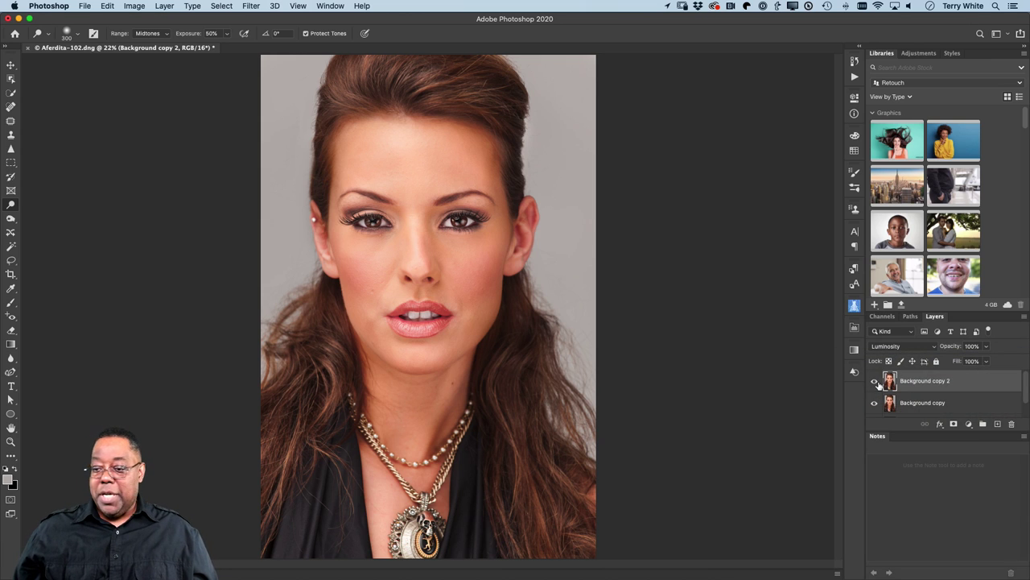
pyautogui.click(875, 383)
pyautogui.click(876, 382)
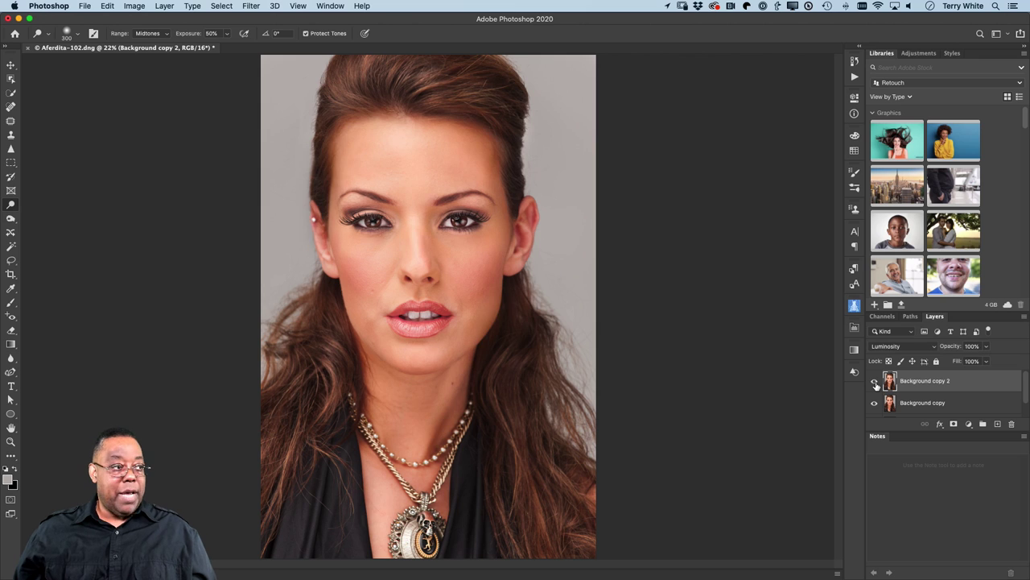
pyautogui.click(875, 382)
pyautogui.click(875, 383)
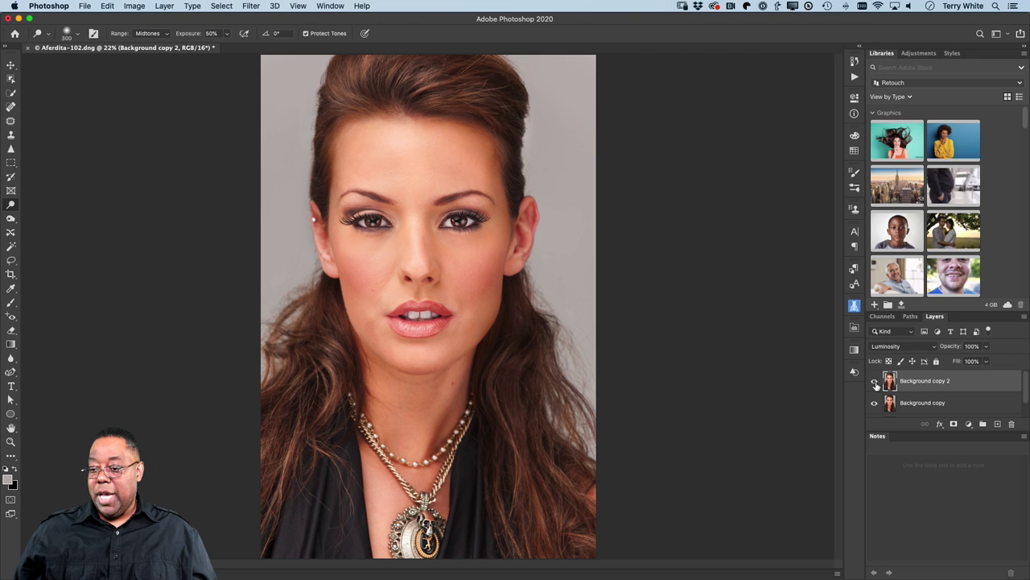
pyautogui.scroll(-1, 901, 398)
pyautogui.scroll(1, 908, 396)
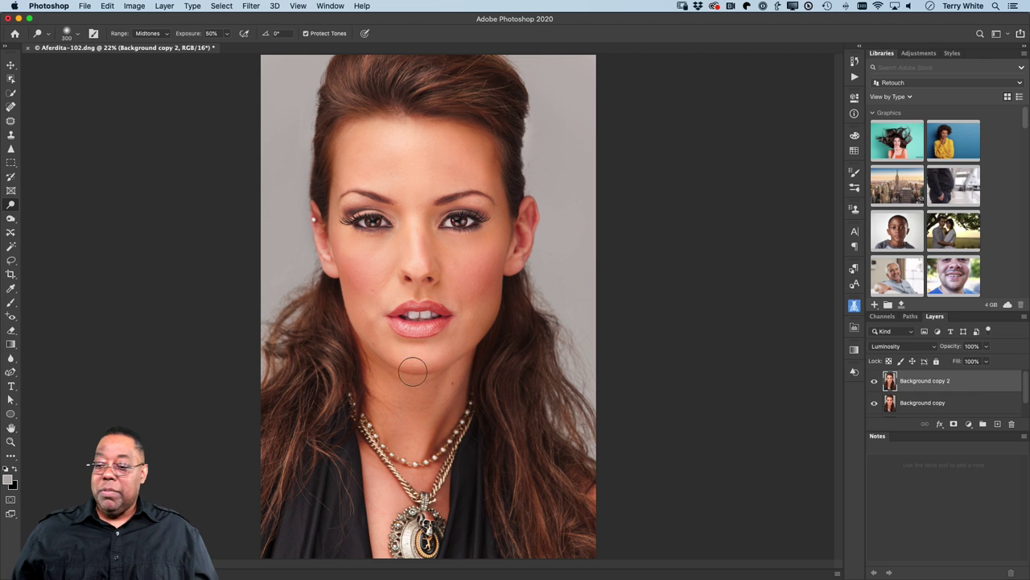
pyautogui.click(875, 383)
pyautogui.click(874, 383)
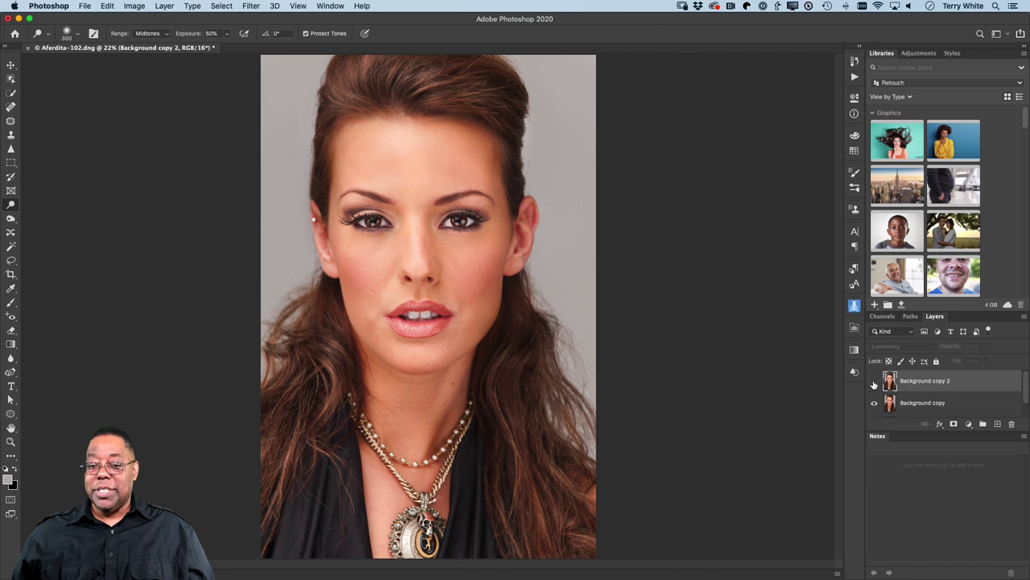
pyautogui.click(874, 383)
pyautogui.click(874, 384)
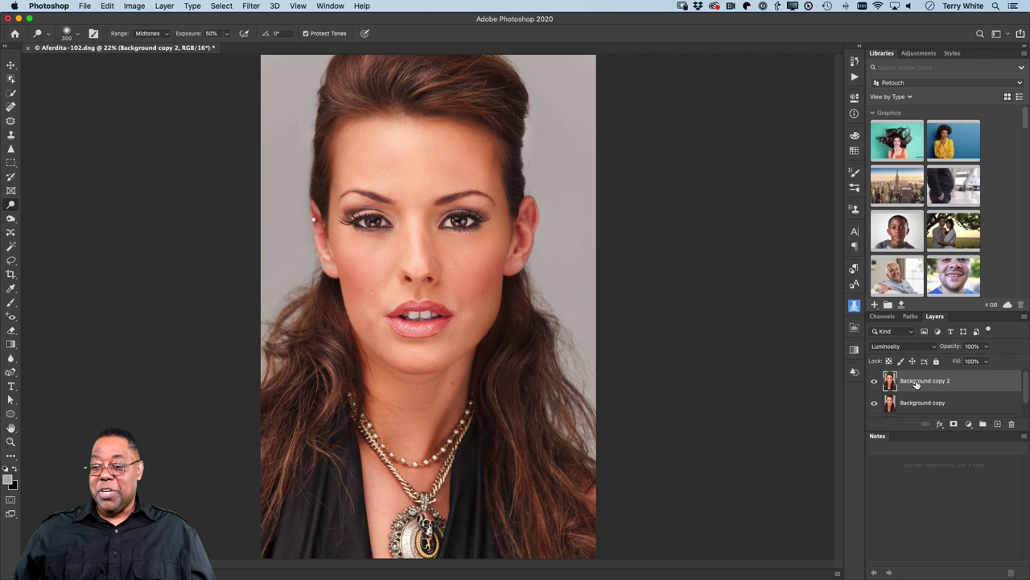
# - Delete Background copy 2, compare Background copy on and off, and save as Aferdita-102-Edit.psd
pyautogui.press('Delete')
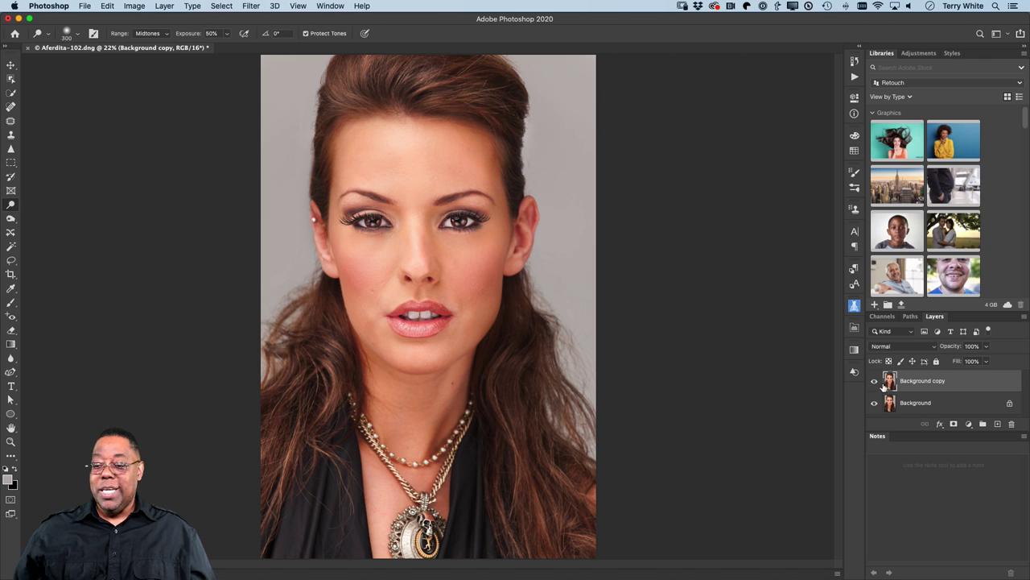
pyautogui.click(875, 381)
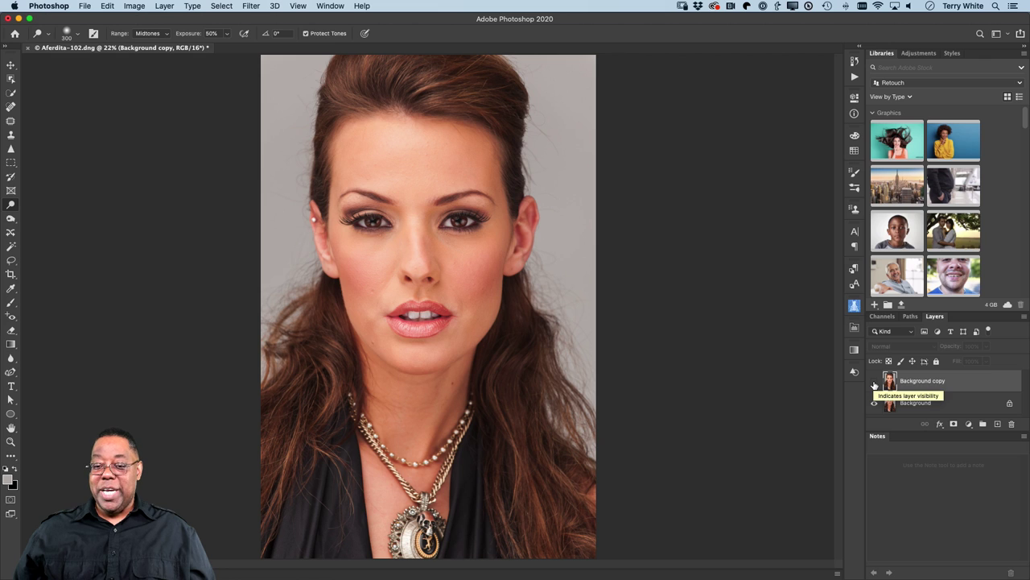
pyautogui.click(874, 384)
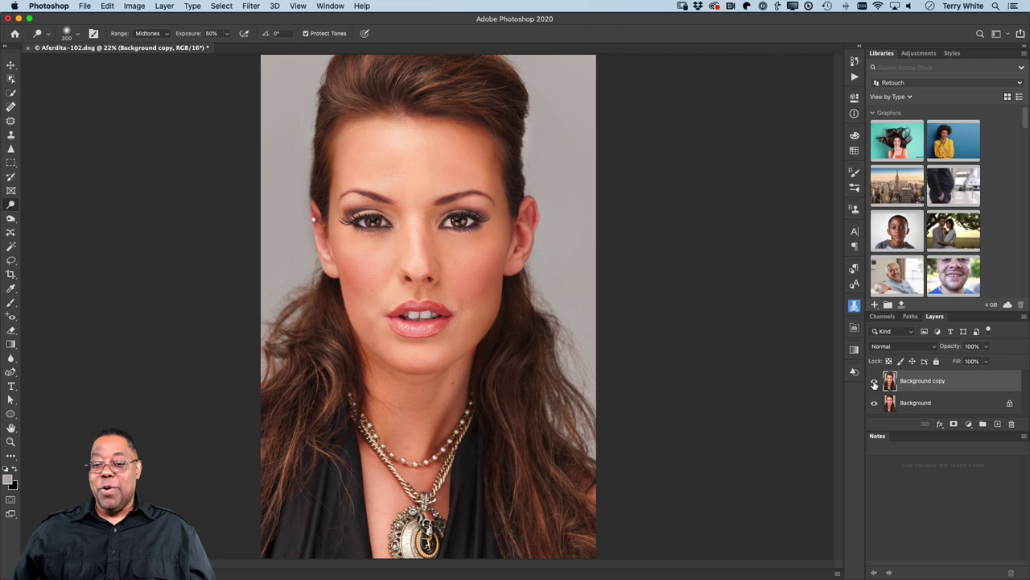
pyautogui.click(874, 383)
pyautogui.click(874, 382)
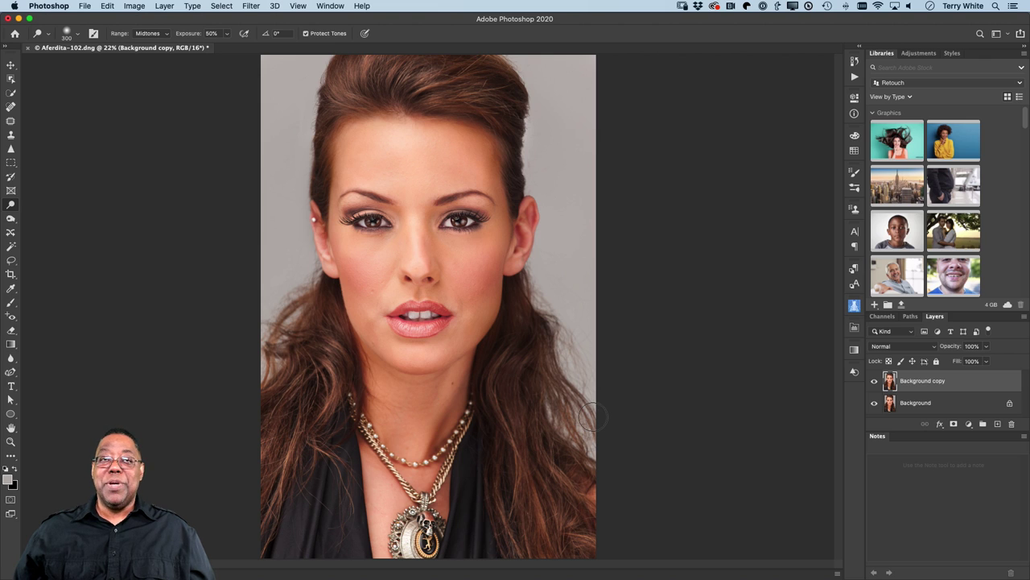
pyautogui.press('super+s')
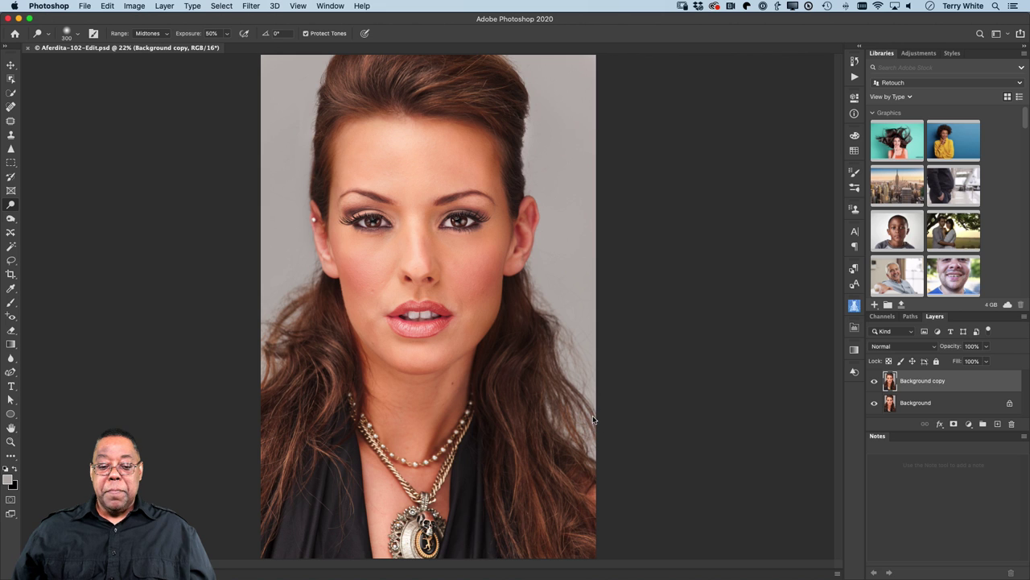
# - Close Aferdita-102-Edit.psd and switch back to Lightroom Classic with Cmd+Tab
pyautogui.press('super+w')
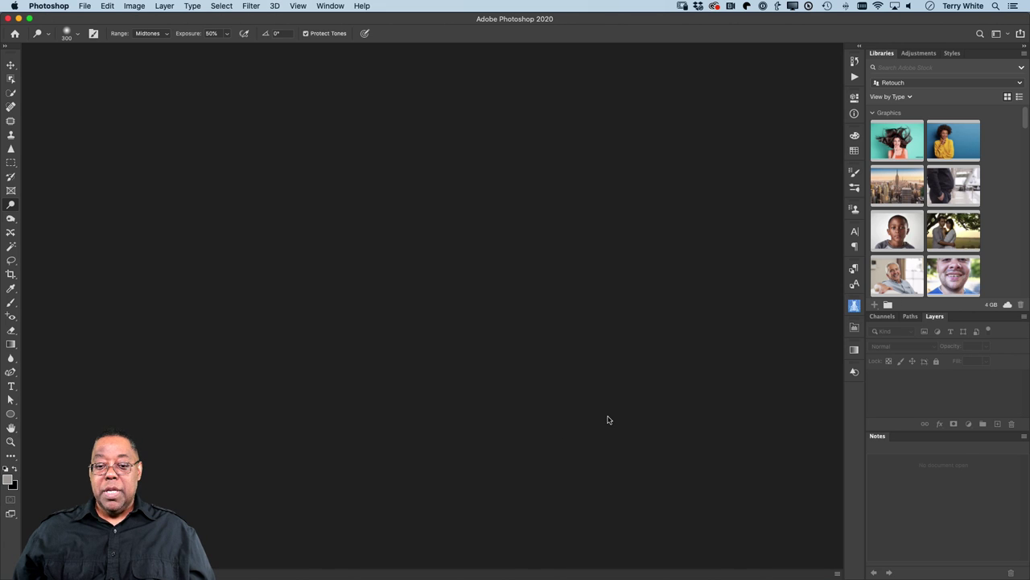
pyautogui.press('super+Tab')
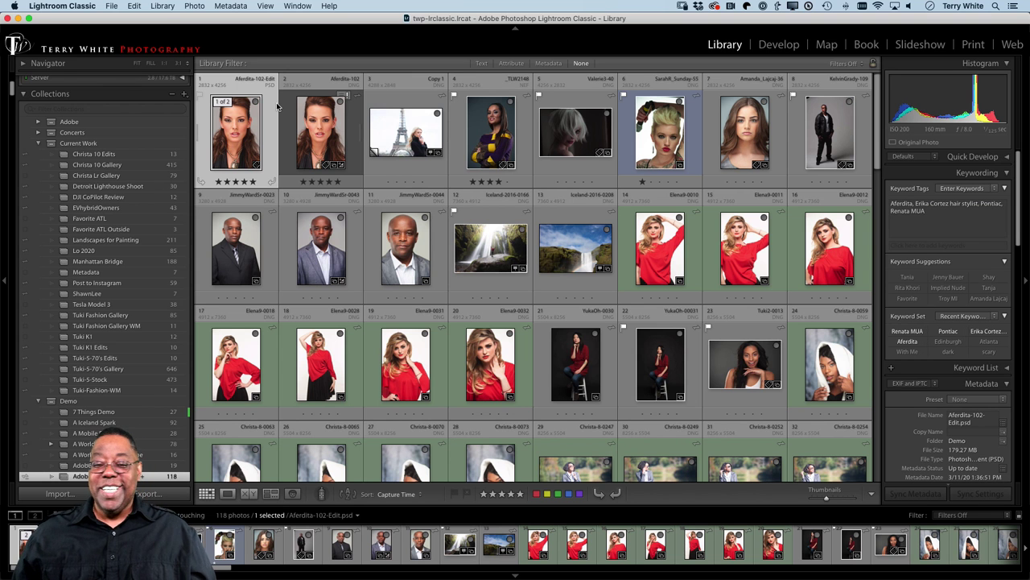
# - Select the original Aferdita-102 photo, scroll the Library grid, and switch to Photoshop
pyautogui.click(309, 152)
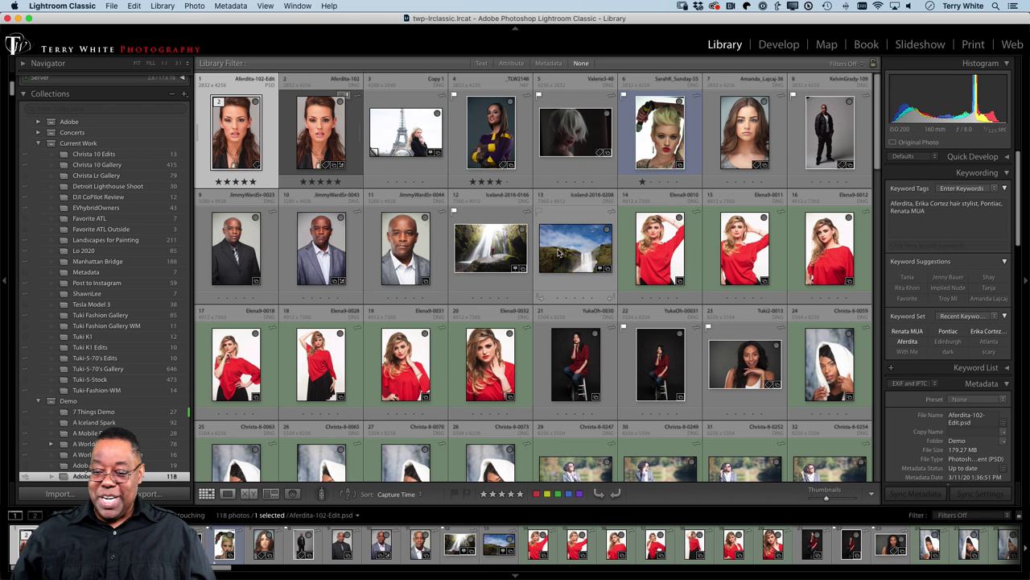
pyautogui.scroll(-8, 578, 256)
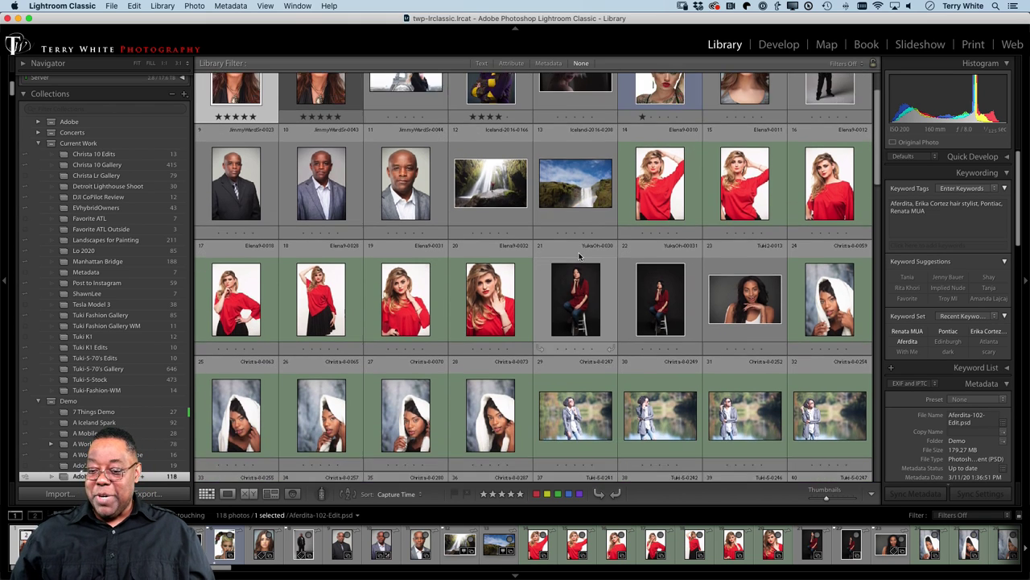
pyautogui.scroll(-15, 578, 256)
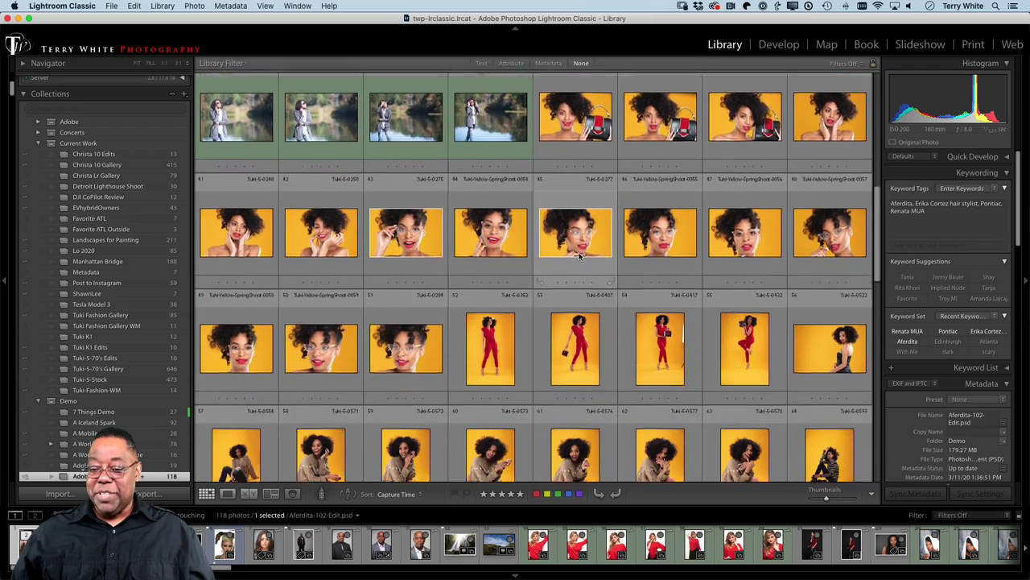
pyautogui.scroll(18, 578, 256)
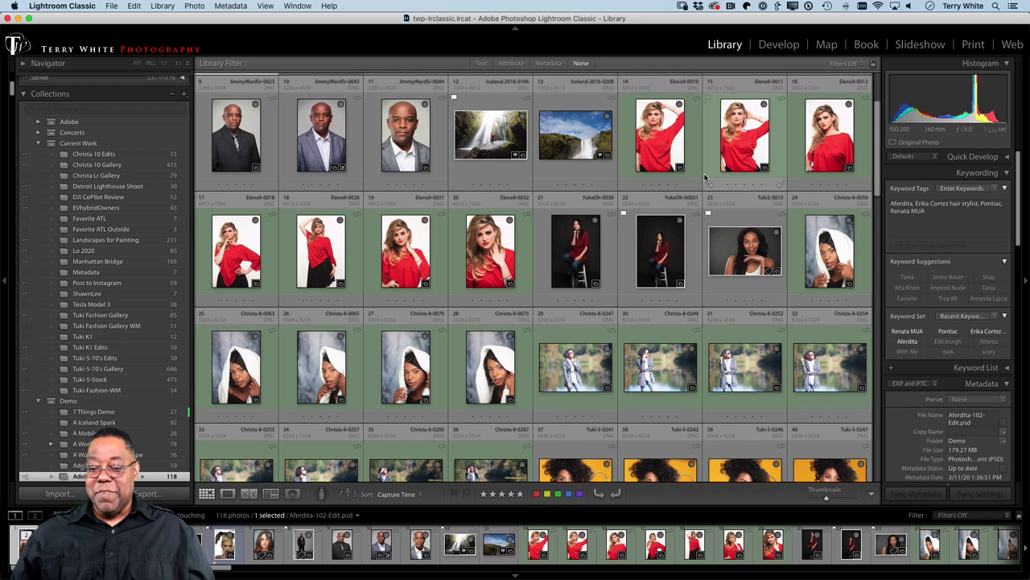
pyautogui.press('super+Tab')
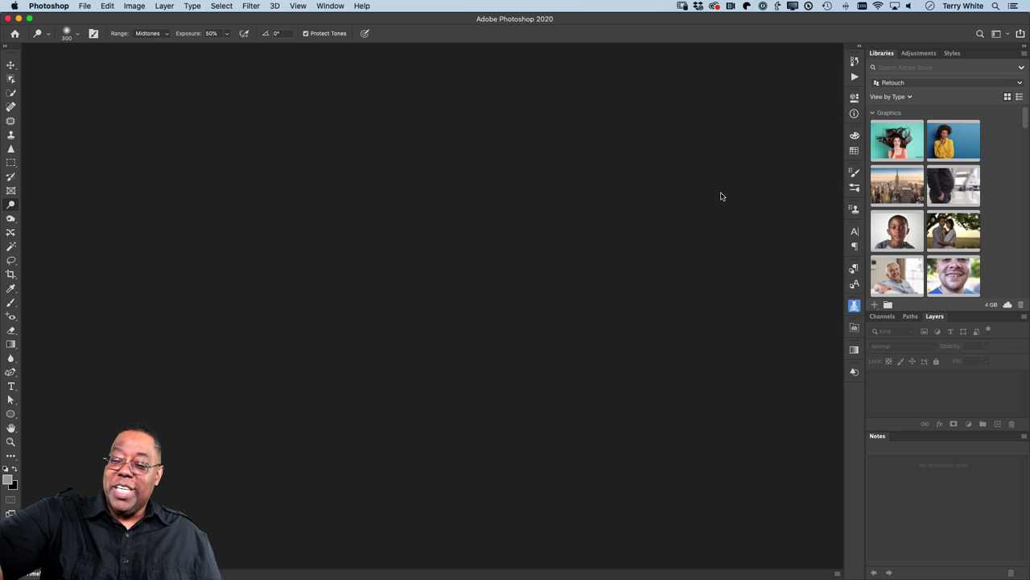
# - Open NewYorkskylineonasunnyafternoon.jpeg from the Libraries panel as a new document
pyautogui.doubleClick(903, 188)
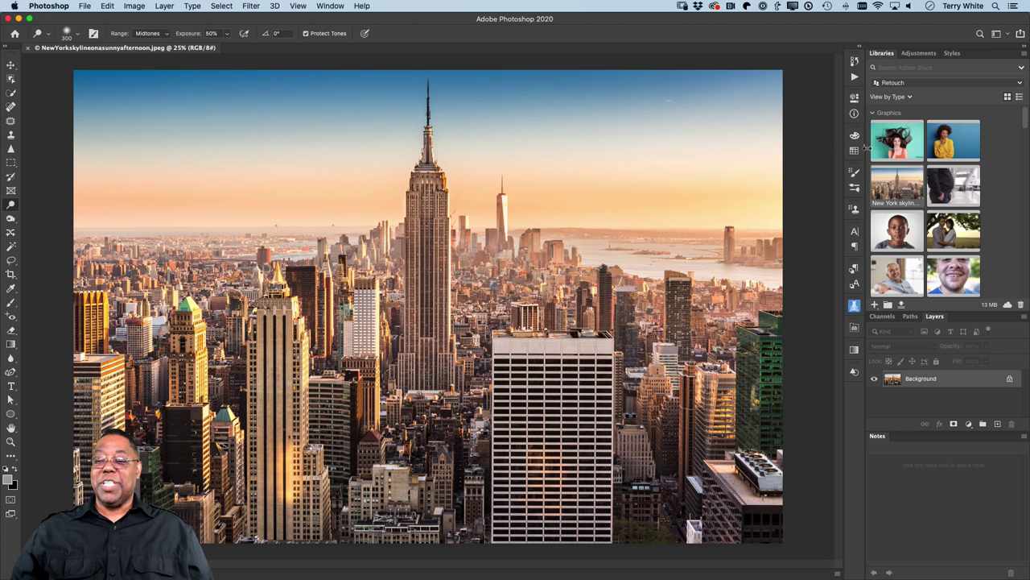
# - Place the yellow-sweater portrait onto the skyline, position it, and hide its layer
pyautogui.moveTo(957, 143)
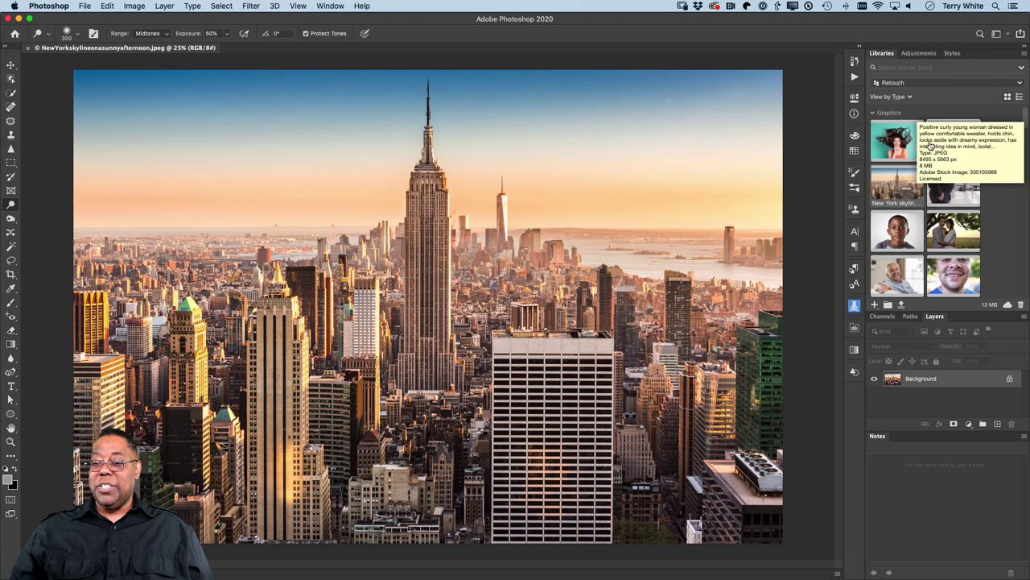
pyautogui.moveTo(947, 175)
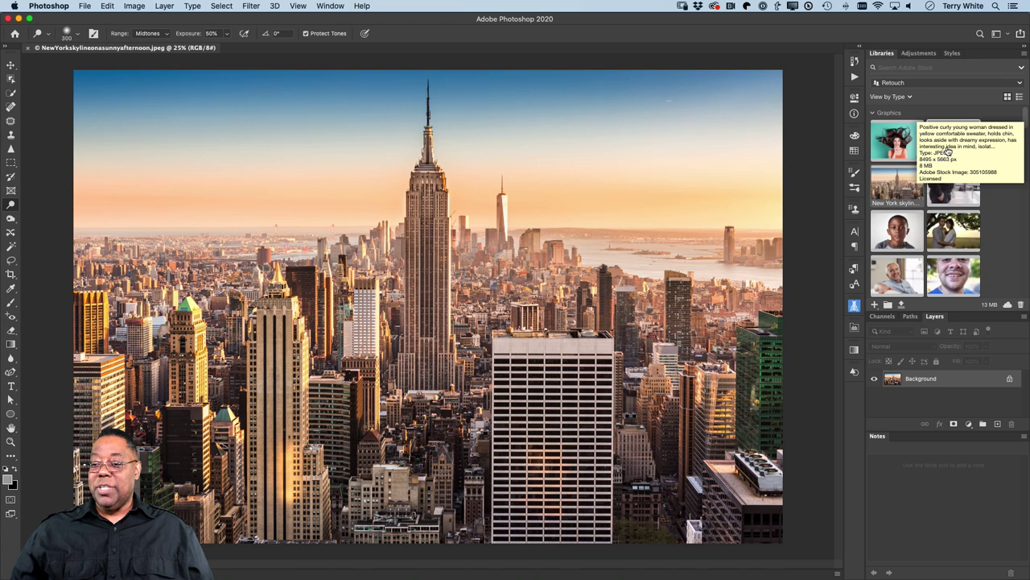
pyautogui.moveTo(408, 273); pyautogui.dragTo(451, 294)
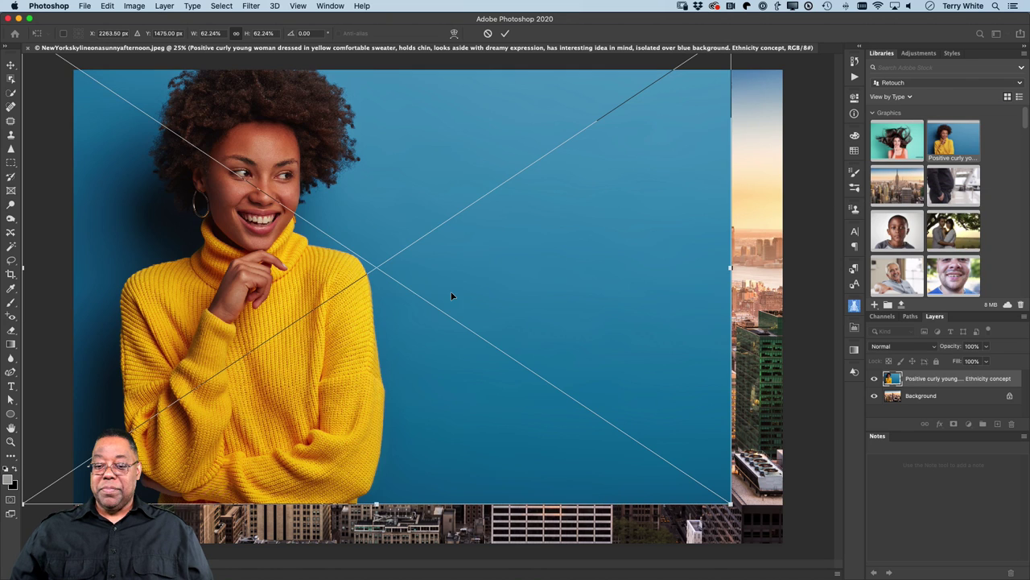
pyautogui.moveTo(341, 240); pyautogui.dragTo(395, 279)
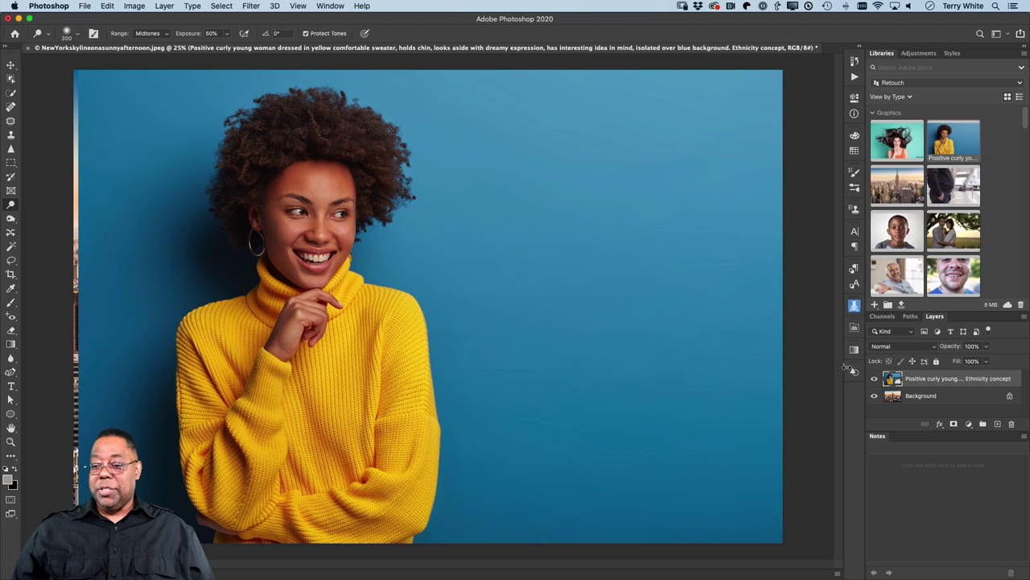
pyautogui.click(874, 378)
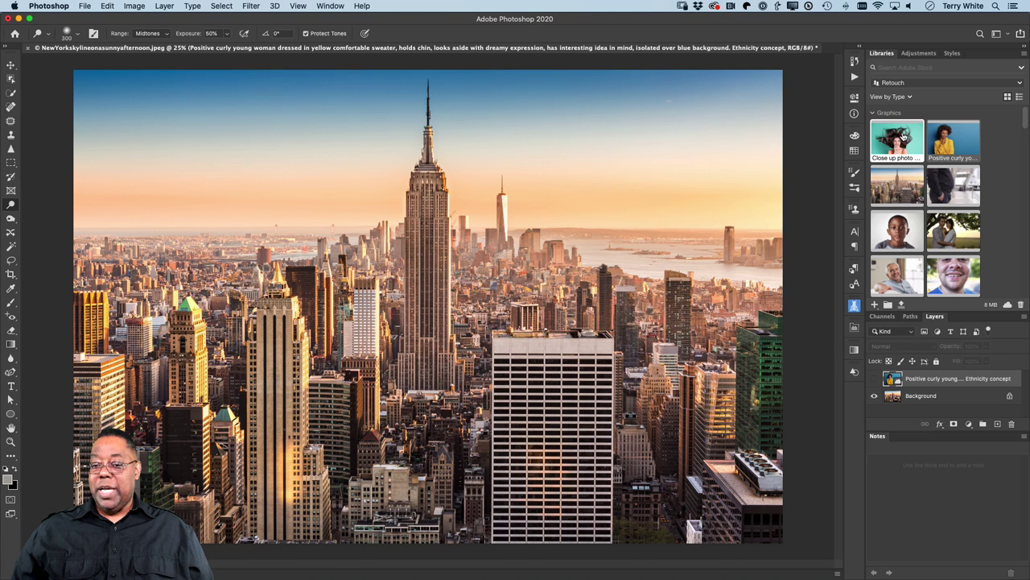
# - Place and commit the flying-hair portrait, leaving it visible on top
pyautogui.moveTo(897, 140); pyautogui.dragTo(424, 272)
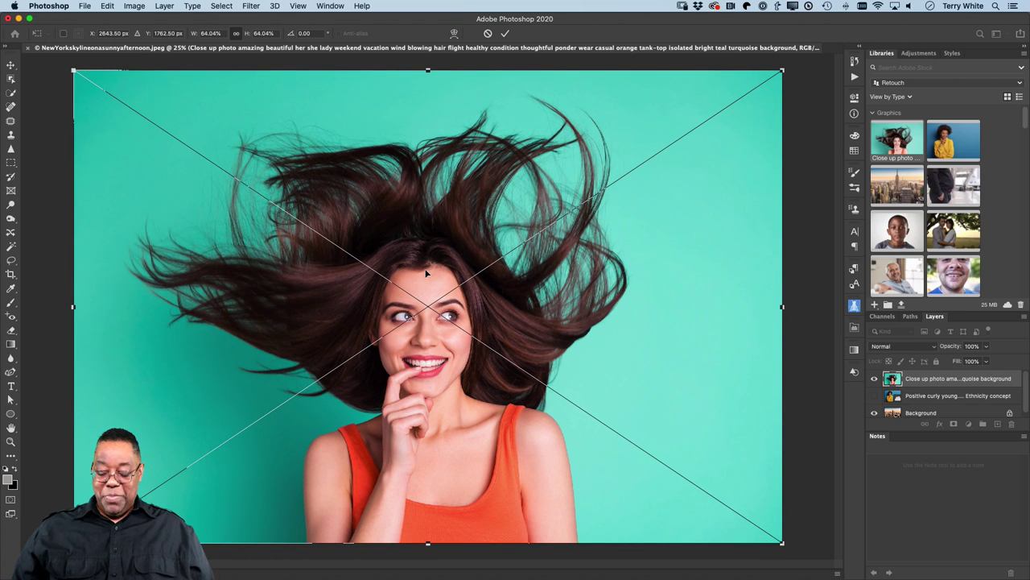
pyautogui.press('Return')
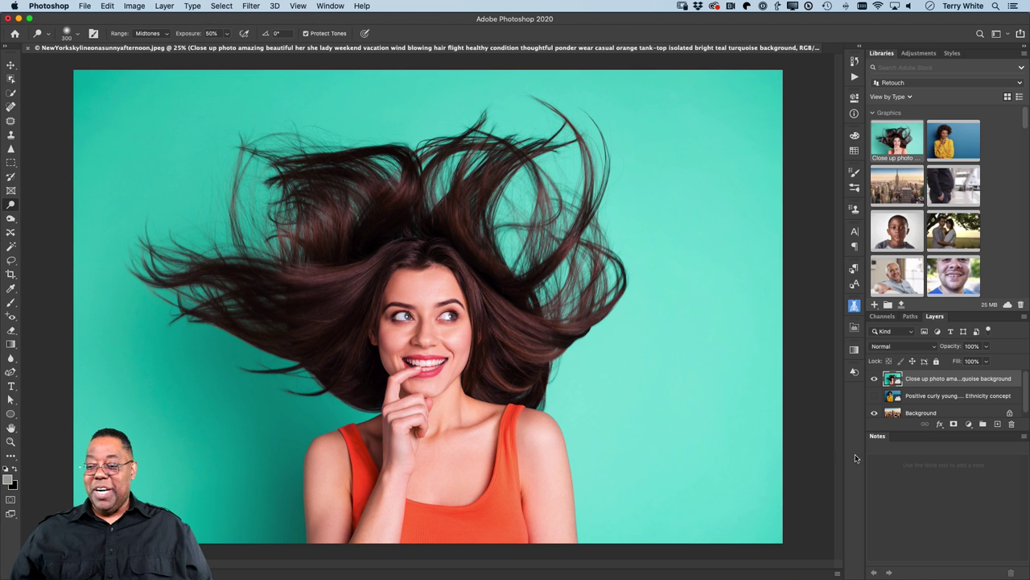
pyautogui.click(874, 379)
pyautogui.click(874, 396)
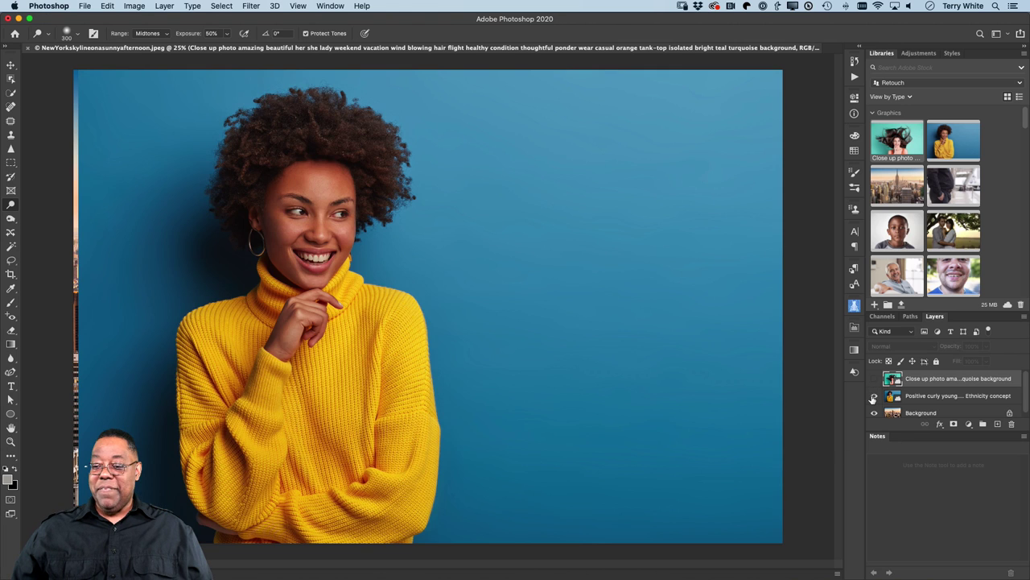
pyautogui.click(874, 380)
# - Hide the yellow-sweater portrait layer so only the flying-hair portrait shows
pyautogui.click(874, 395)
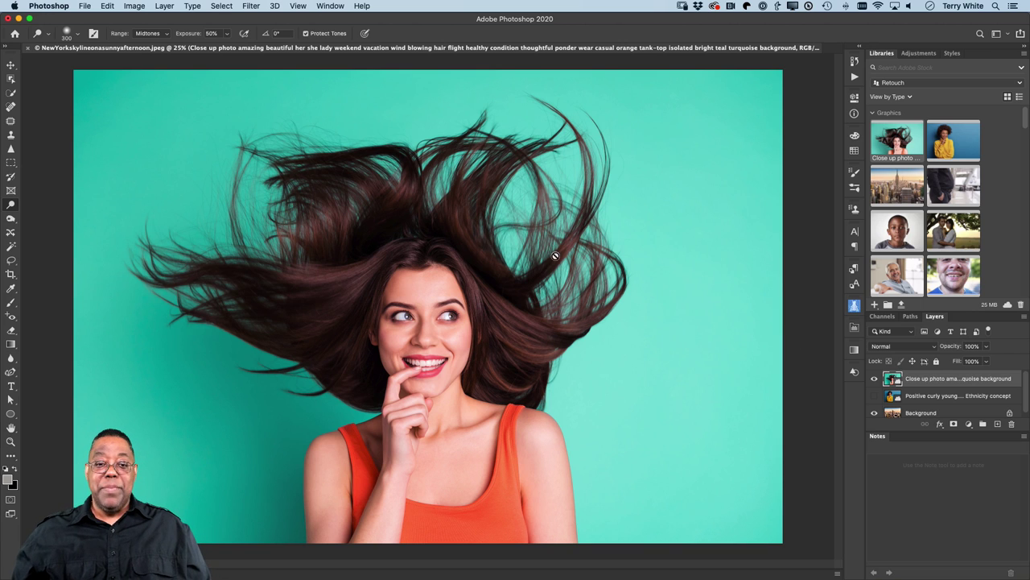
pyautogui.click(216, 6)
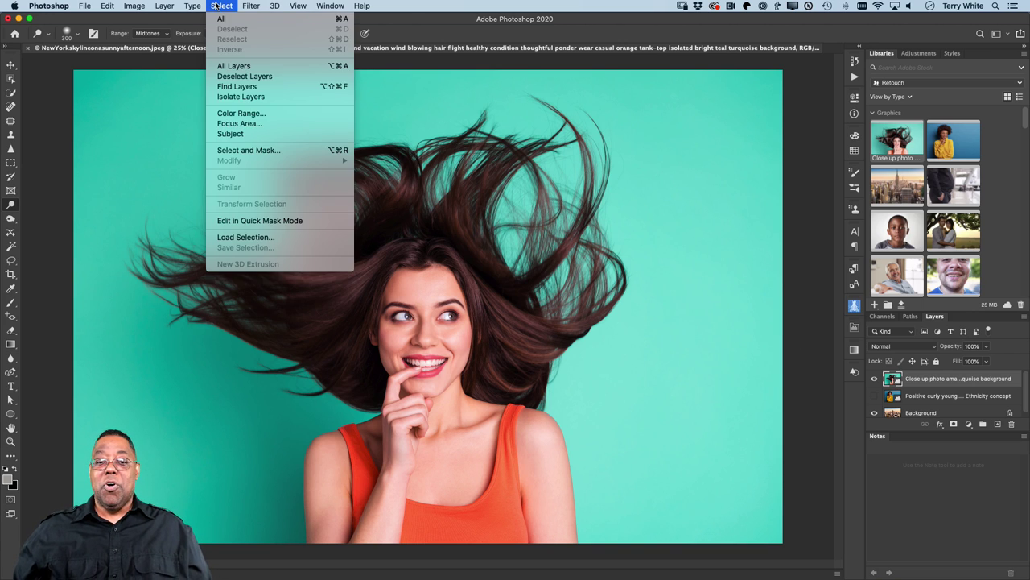
pyautogui.click(240, 150)
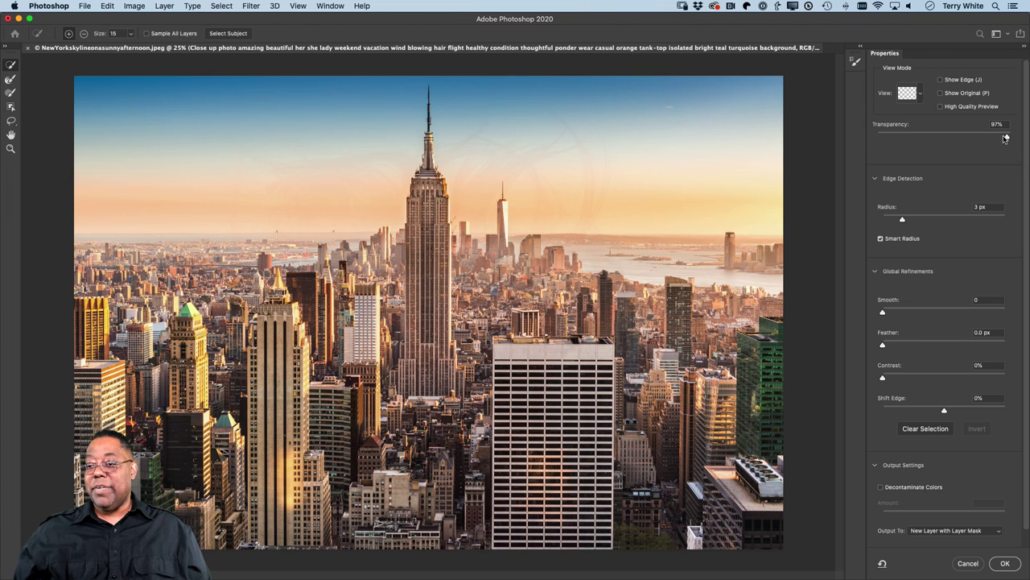
pyautogui.moveTo(1007, 138); pyautogui.dragTo(888, 140)
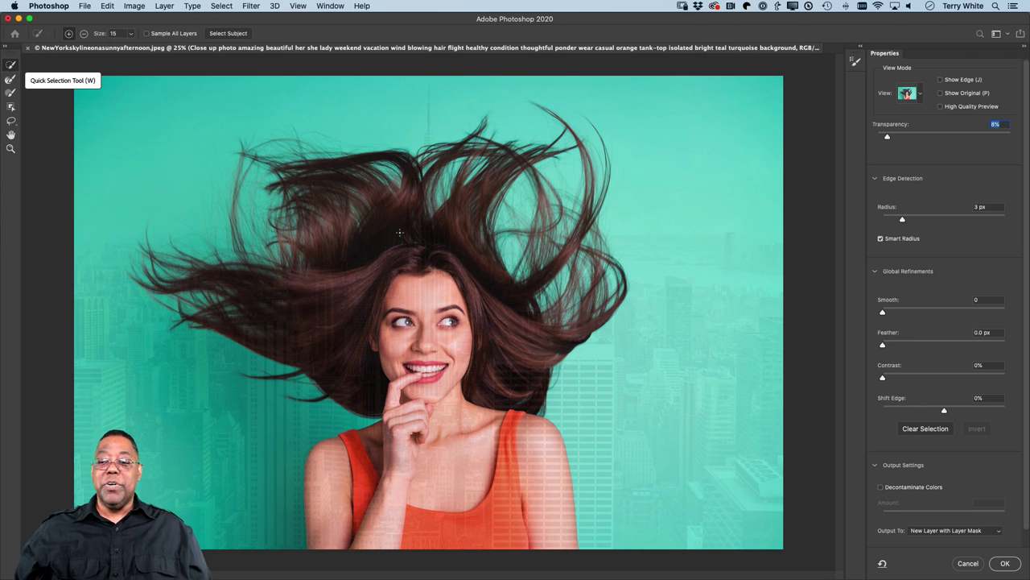
pyautogui.click(969, 564)
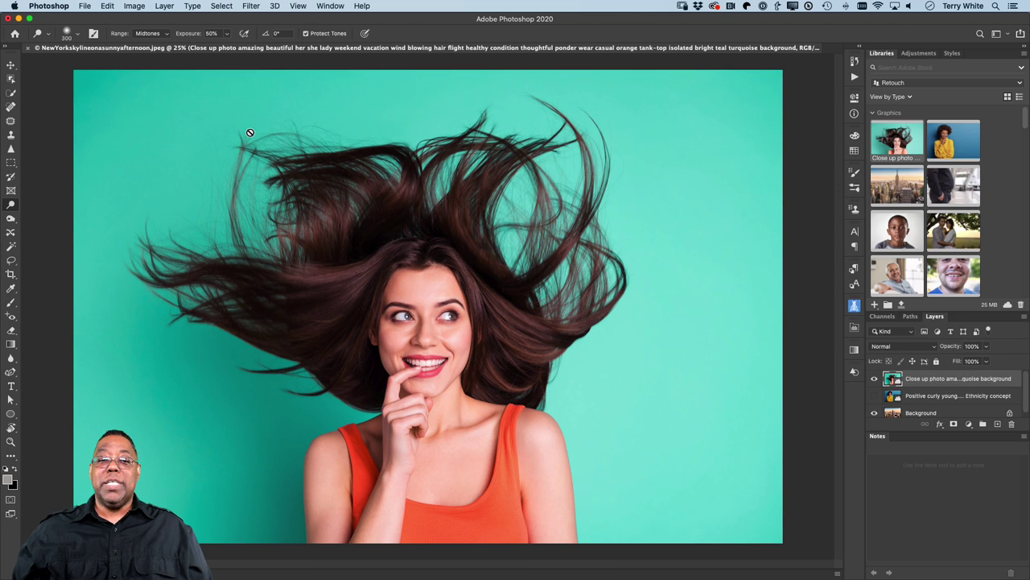
pyautogui.click(225, 7)
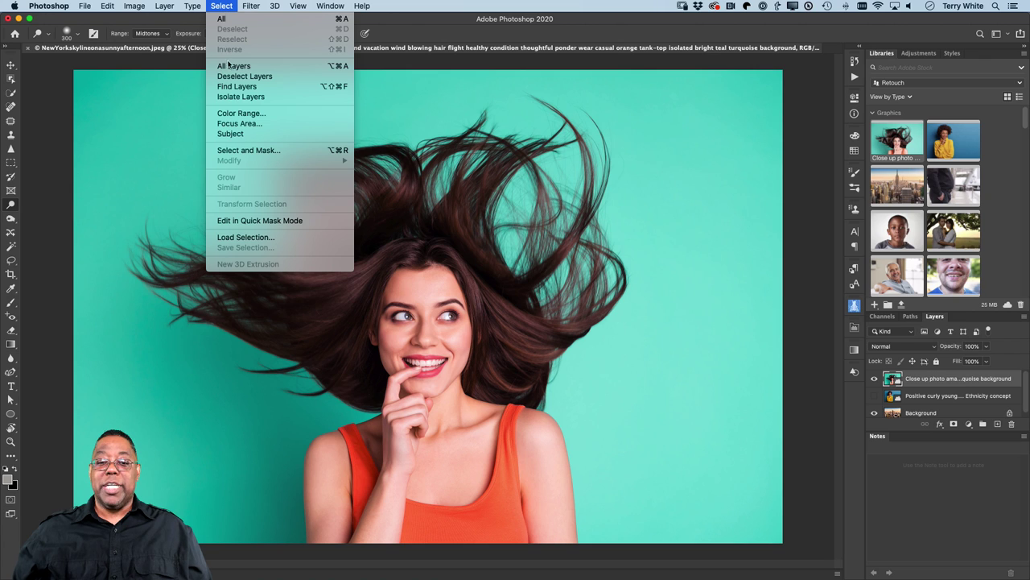
# - Use Select > Subject to outline the woman and her flying hair
pyautogui.click(242, 134)
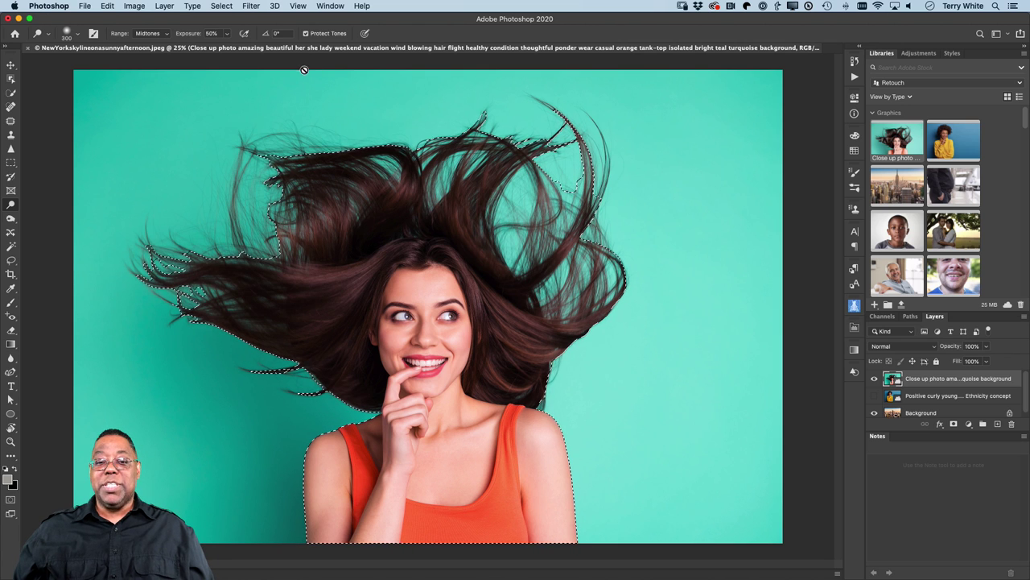
pyautogui.click(212, 7)
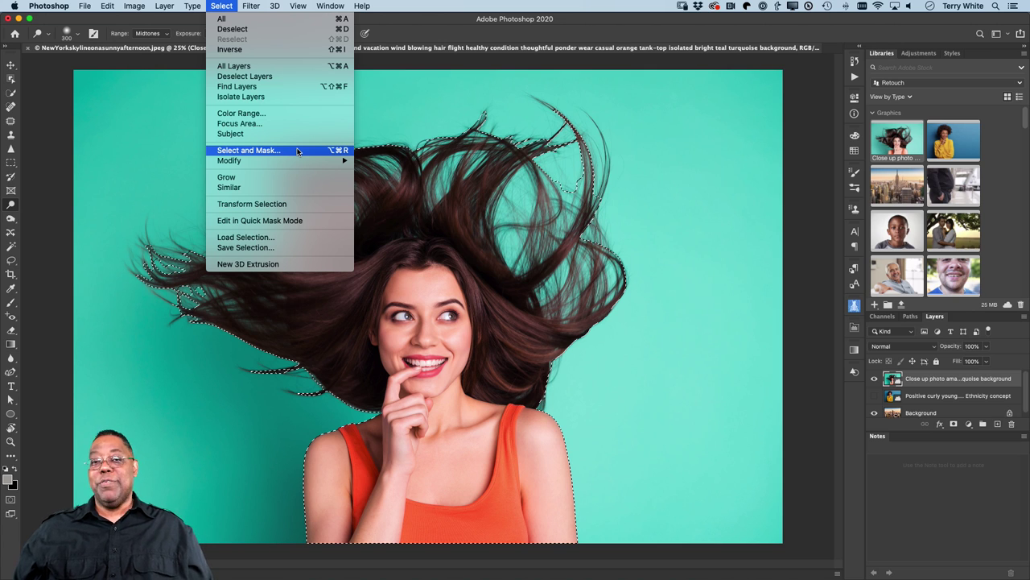
# - Dismiss the Select menu and switch to the Lasso tool, keeping the subject selection
pyautogui.click(215, 5)
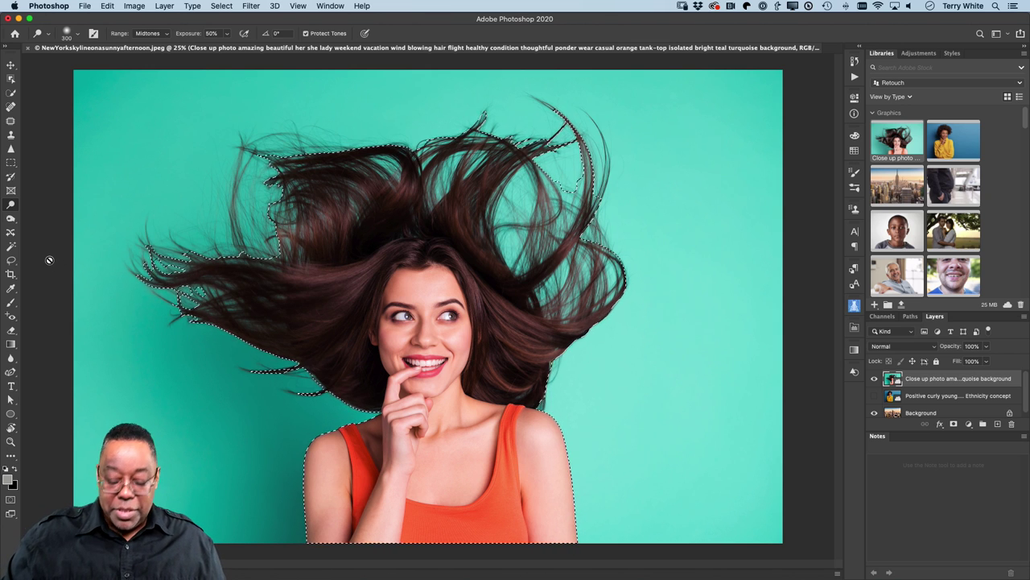
pyautogui.press('l')
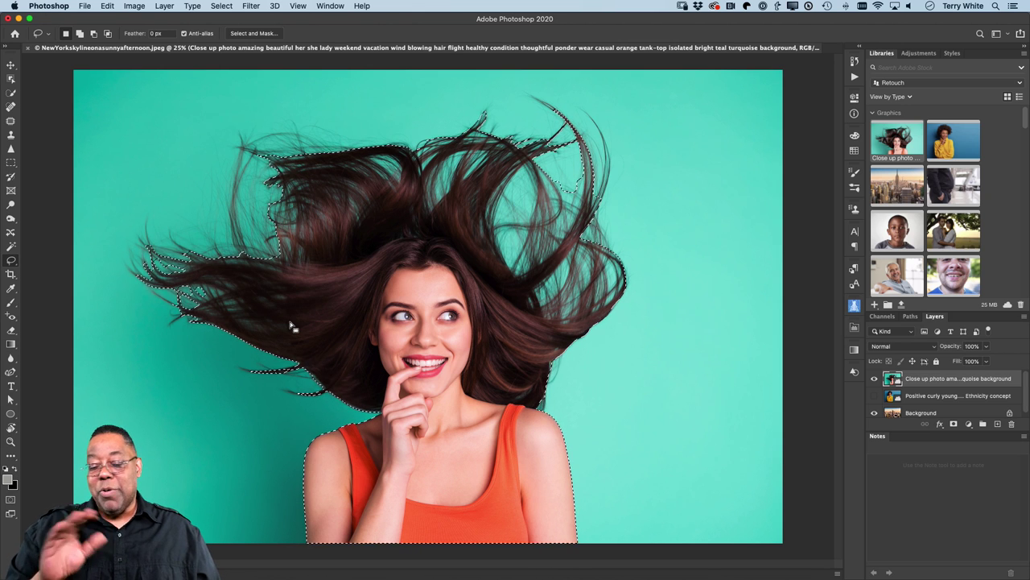
# - Option-lasso a loop around the outer flyaway hair strands to subtract them from the selection
pyautogui.press('alt')
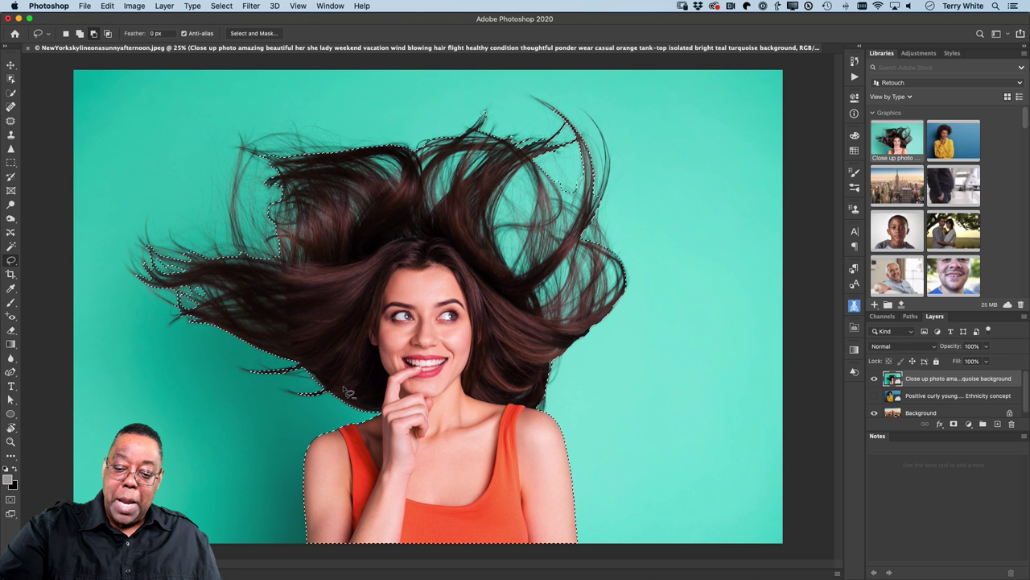
pyautogui.moveTo(343, 385)
pyautogui.mouseDown()
pyautogui.moveTo(382, 414)
pyautogui.moveTo(263, 394)
pyautogui.moveTo(139, 312)
pyautogui.moveTo(116, 265)
pyautogui.moveTo(118, 227)
pyautogui.moveTo(160, 155)
pyautogui.moveTo(258, 90)
pyautogui.moveTo(364, 65)
pyautogui.moveTo(538, 68)
pyautogui.moveTo(623, 112)
pyautogui.moveTo(664, 216)
pyautogui.moveTo(660, 277)
pyautogui.moveTo(616, 361)
pyautogui.moveTo(577, 398)
pyautogui.moveTo(540, 411)
pyautogui.moveTo(527, 402)
pyautogui.moveTo(539, 368)
pyautogui.moveTo(588, 322)
pyautogui.moveTo(542, 316)
pyautogui.moveTo(530, 297)
pyautogui.moveTo(574, 245)
pyautogui.moveTo(571, 258)
pyautogui.moveTo(518, 290)
pyautogui.moveTo(499, 274)
pyautogui.moveTo(492, 239)
pyautogui.moveTo(509, 153)
pyautogui.moveTo(436, 221)
pyautogui.moveTo(412, 161)
pyautogui.moveTo(394, 149)
pyautogui.moveTo(412, 181)
pyautogui.moveTo(402, 206)
pyautogui.moveTo(375, 179)
pyautogui.moveTo(329, 165)
pyautogui.moveTo(299, 183)
pyautogui.moveTo(322, 251)
pyautogui.moveTo(308, 274)
pyautogui.moveTo(216, 274)
pyautogui.moveTo(260, 300)
pyautogui.moveTo(276, 330)
pyautogui.moveTo(235, 326)
pyautogui.moveTo(246, 336)
pyautogui.moveTo(287, 345)
pyautogui.mouseUp()
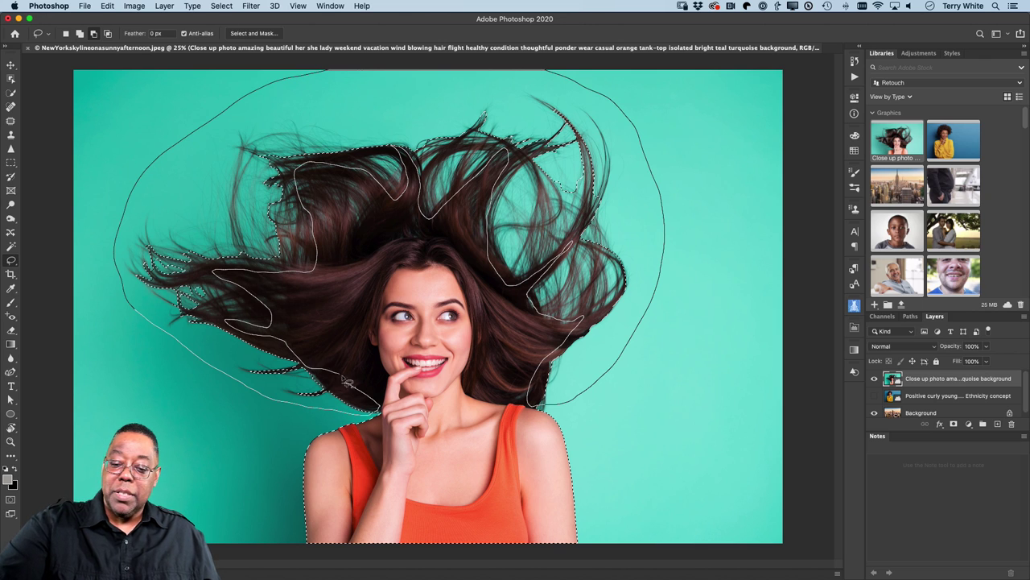
pyautogui.moveTo(346, 380); pyautogui.dragTo(346, 377)
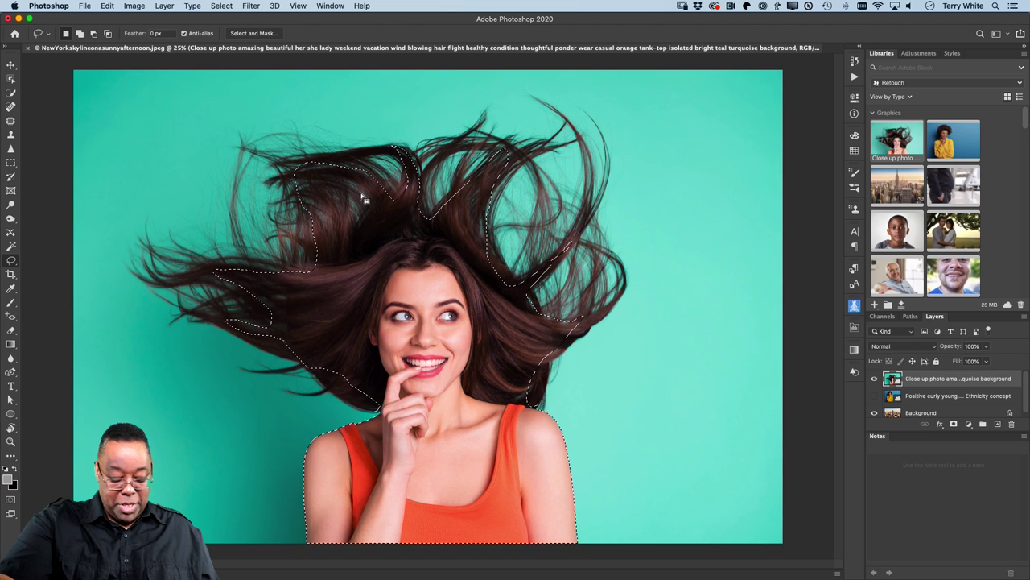
# - Subtract the small background gaps inside the hair from the selection
pyautogui.press('alt')
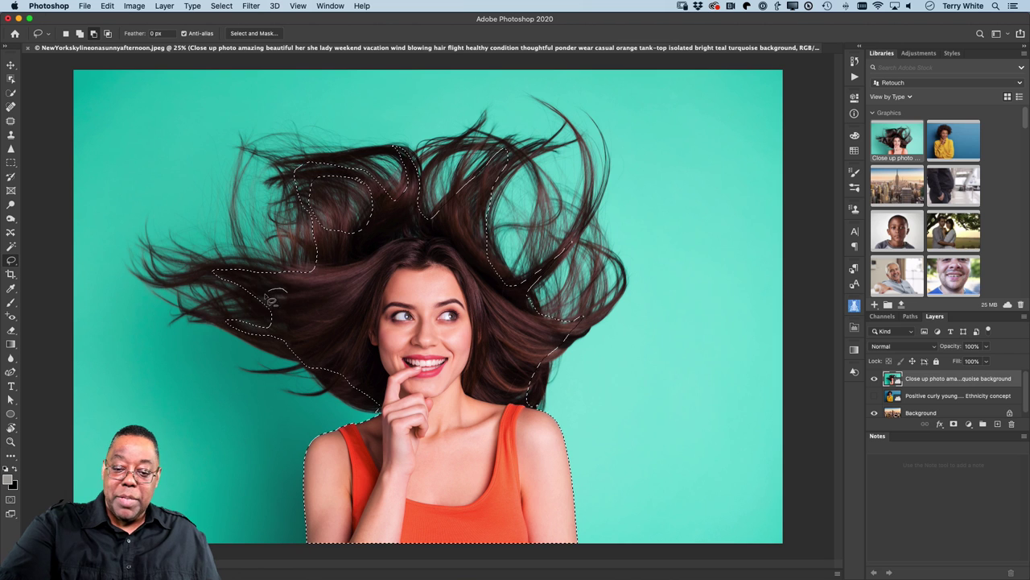
pyautogui.moveTo(272, 299); pyautogui.dragTo(284, 292)
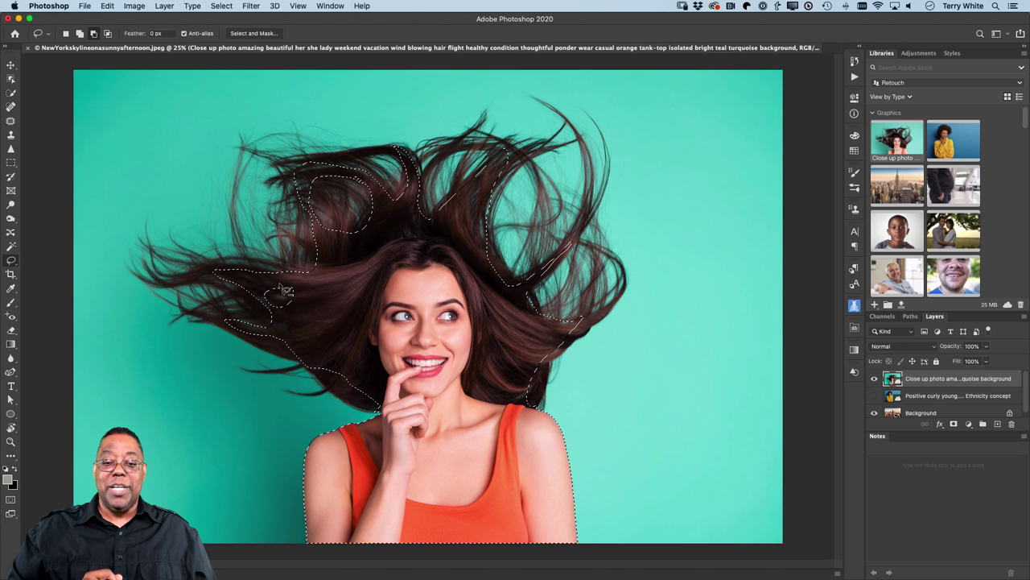
pyautogui.moveTo(281, 288); pyautogui.dragTo(282, 287)
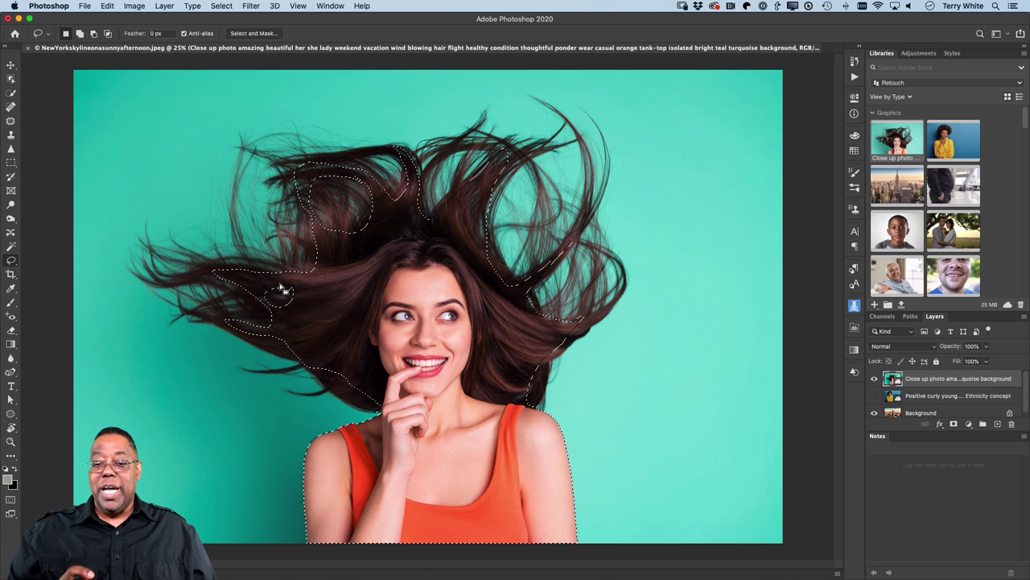
# - Add the upper-right hair edge to the selection, then enter Select and Mask
pyautogui.press('alt')
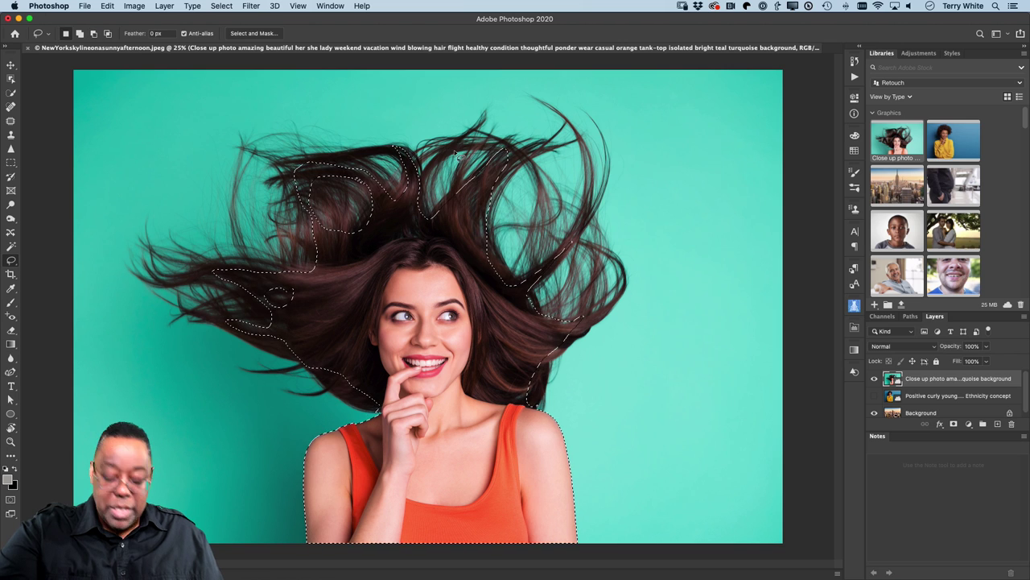
pyautogui.press('shift')
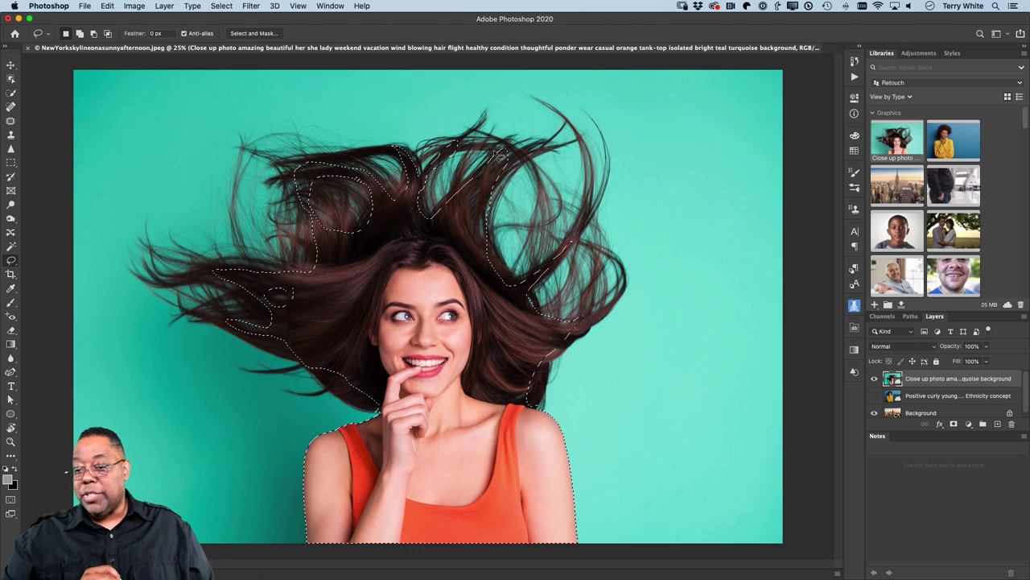
pyautogui.press('shift')
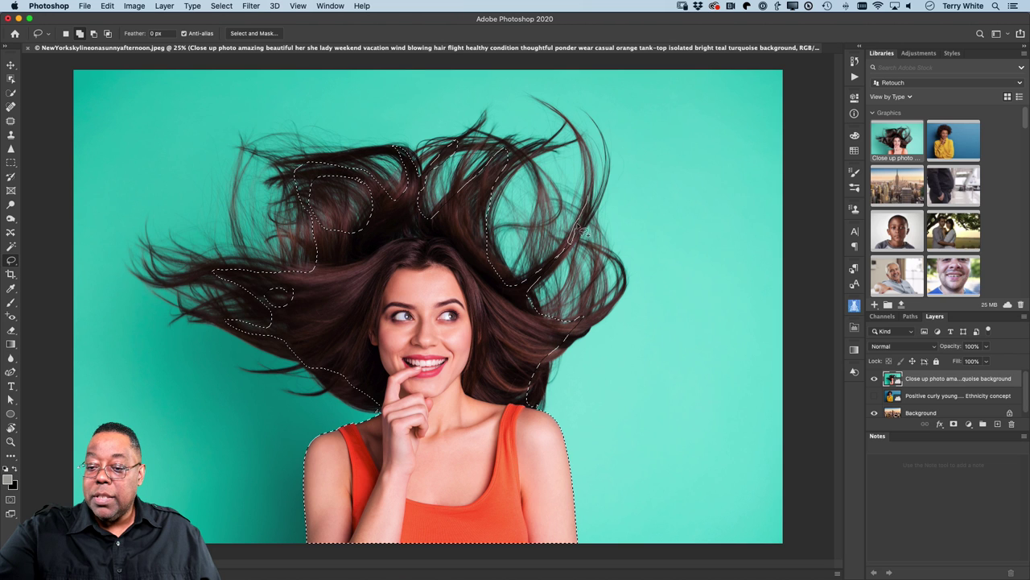
pyautogui.moveTo(578, 233)
pyautogui.mouseDown()
pyautogui.moveTo(586, 196)
pyautogui.moveTo(592, 339)
pyautogui.mouseUp()
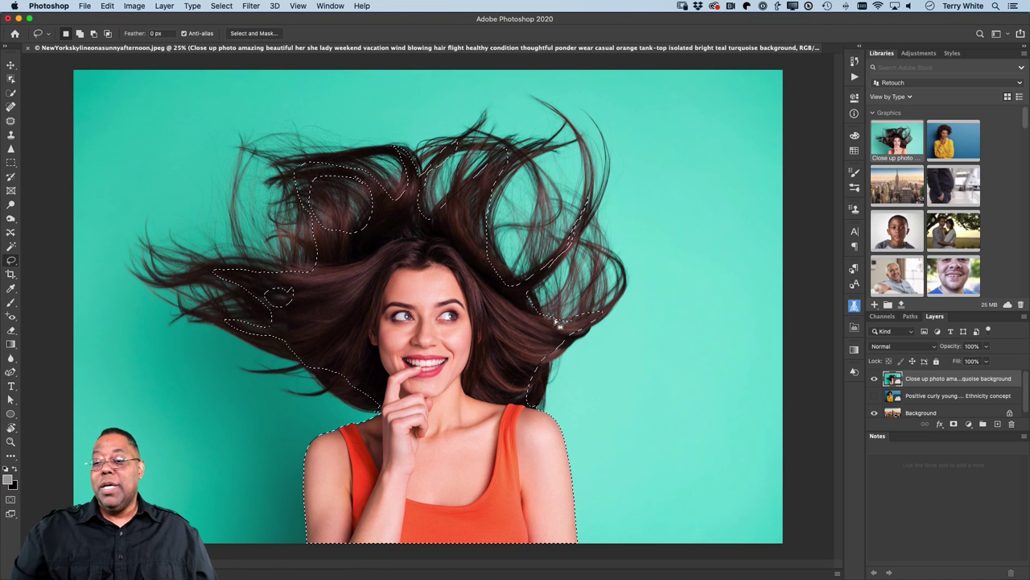
pyautogui.click(237, 35)
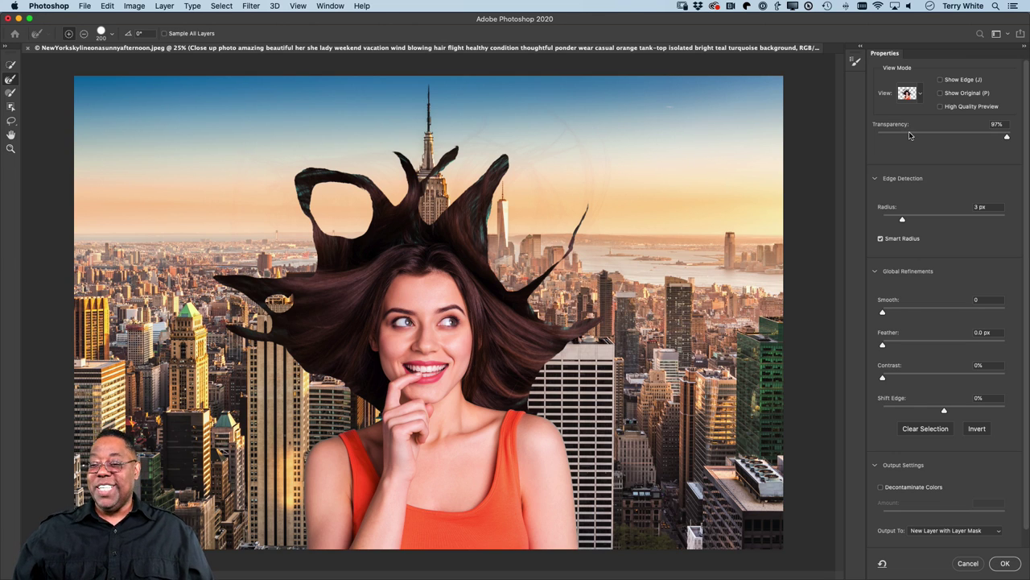
# - Preview the cutout in Overlay and then On Black view modes, adjusting their opacity
pyautogui.click(919, 94)
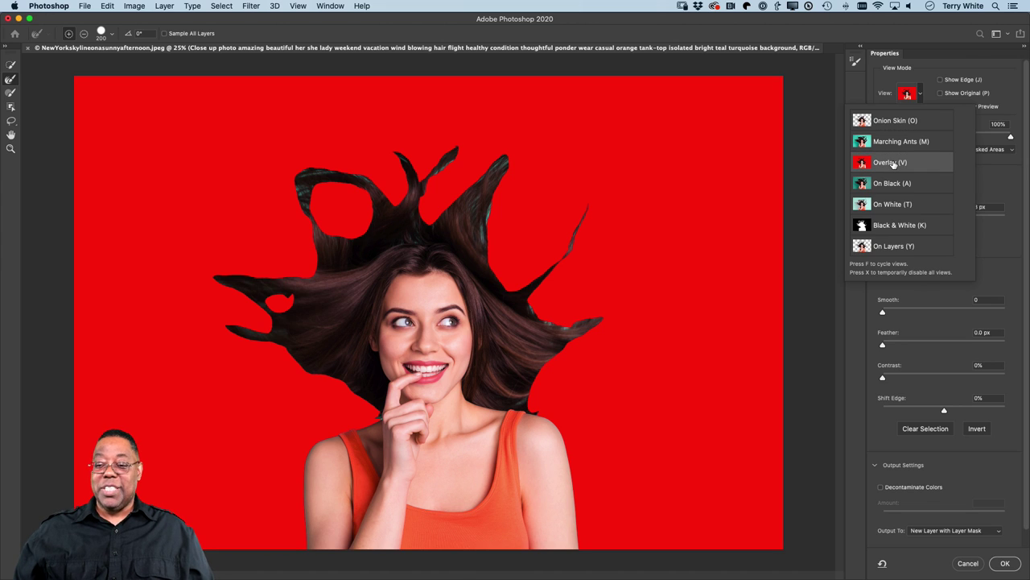
pyautogui.click(928, 93)
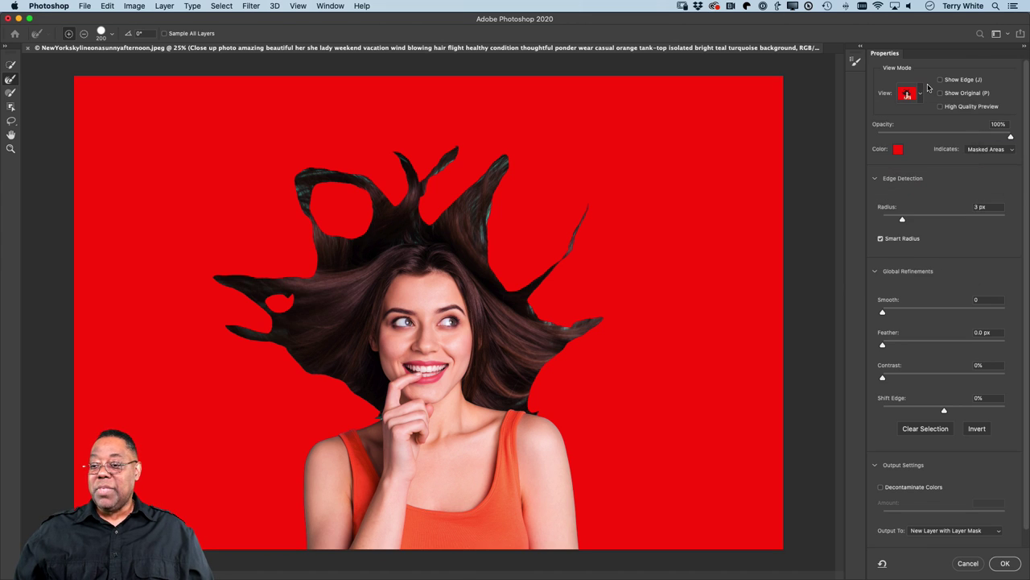
pyautogui.moveTo(1010, 137); pyautogui.dragTo(957, 147)
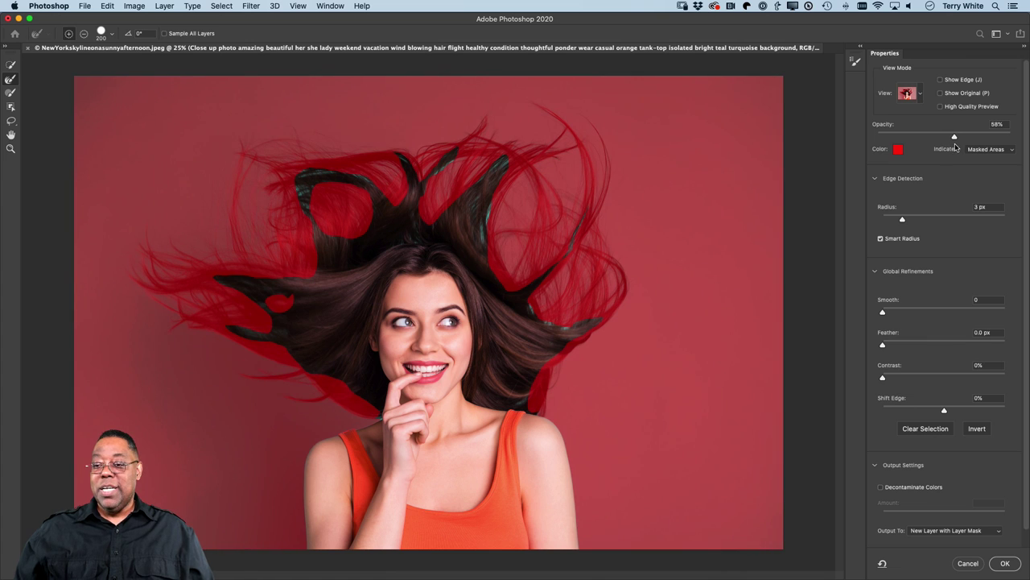
pyautogui.click(924, 97)
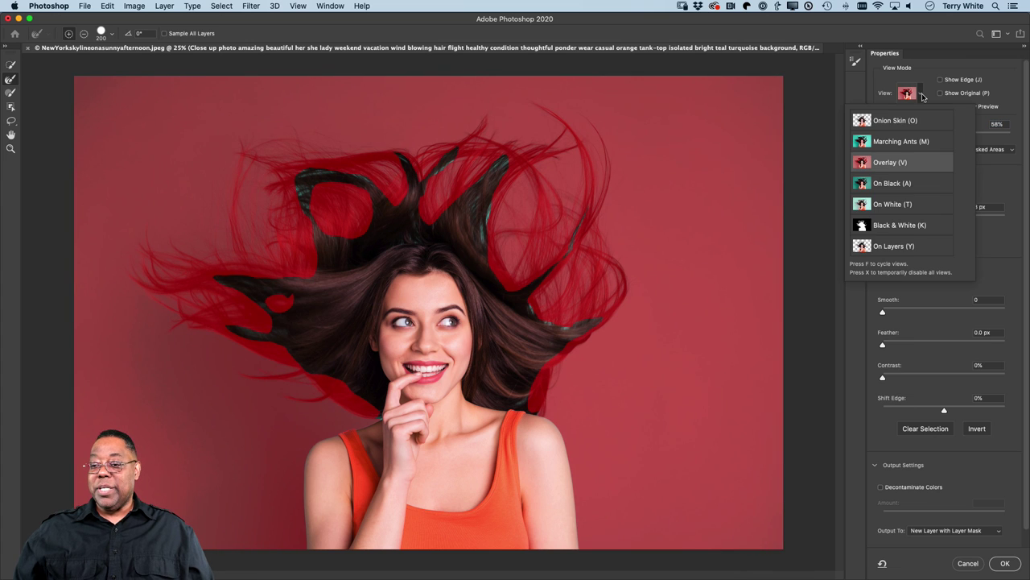
pyautogui.click(895, 187)
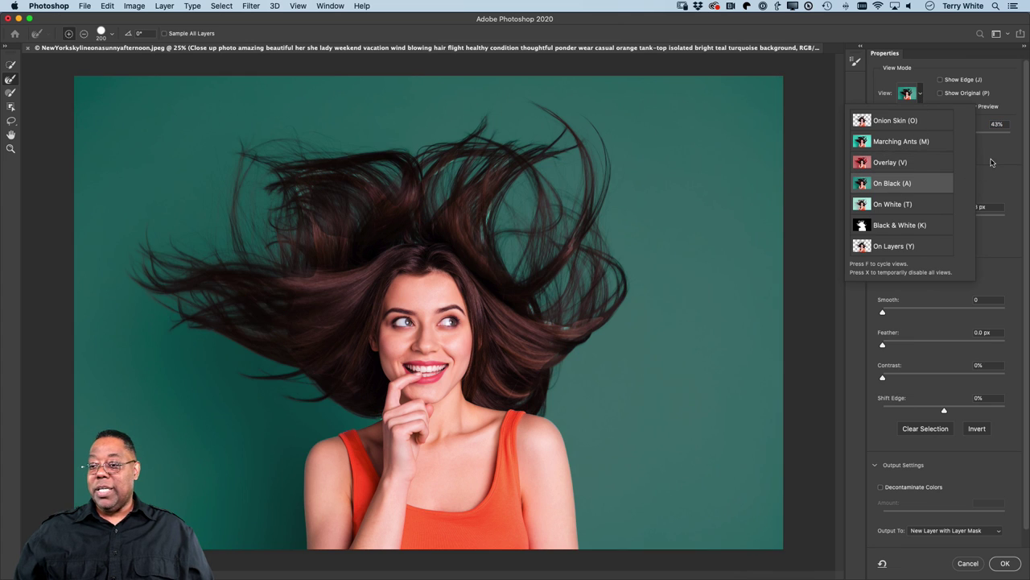
pyautogui.click(992, 161)
pyautogui.moveTo(936, 139)
pyautogui.mouseDown()
pyautogui.moveTo(1006, 138)
pyautogui.moveTo(948, 142)
pyautogui.mouseUp()
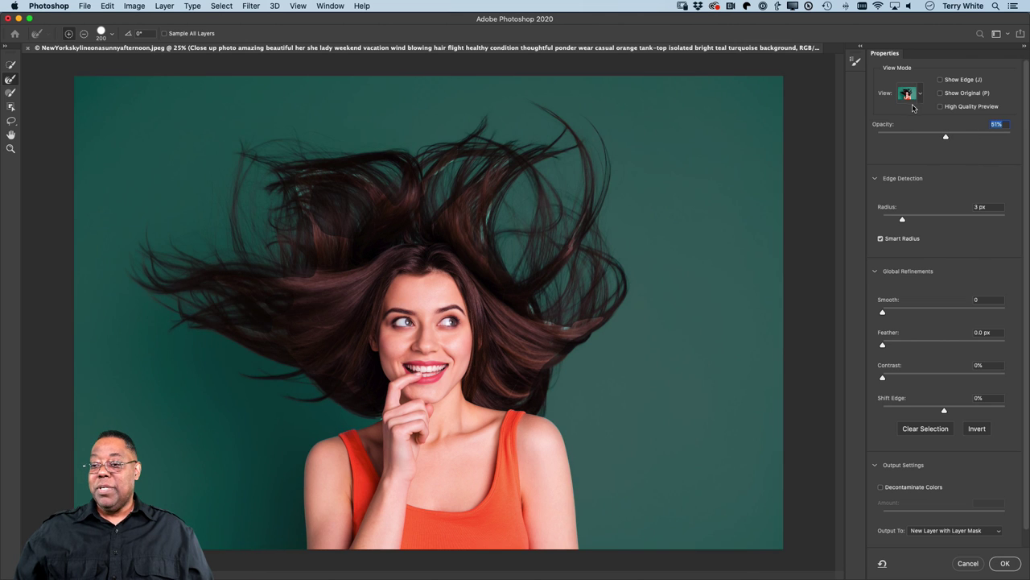
# - Return to Onion Skin view with Transparency set to 39%
pyautogui.click(920, 95)
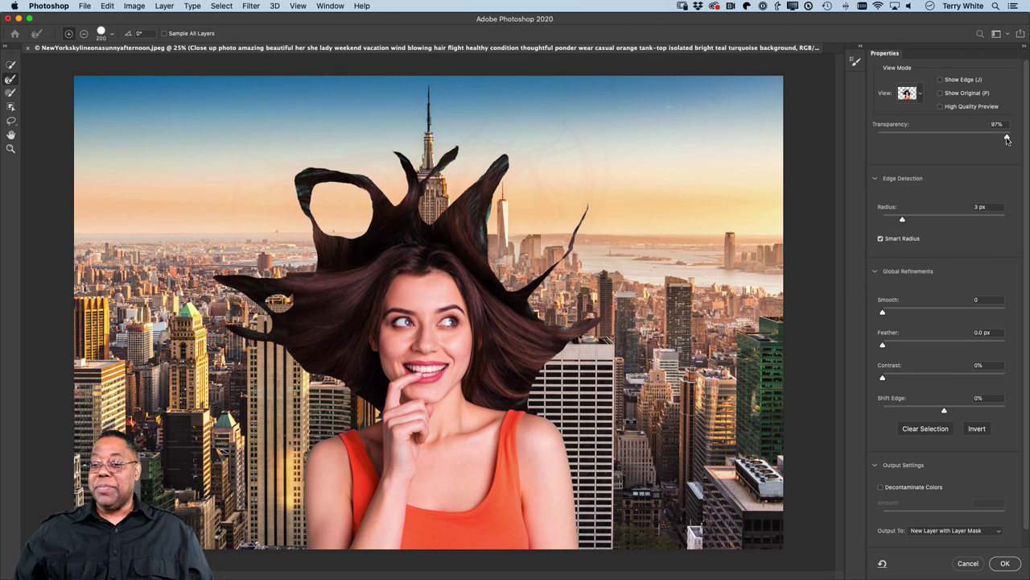
pyautogui.moveTo(1006, 137); pyautogui.dragTo(940, 149)
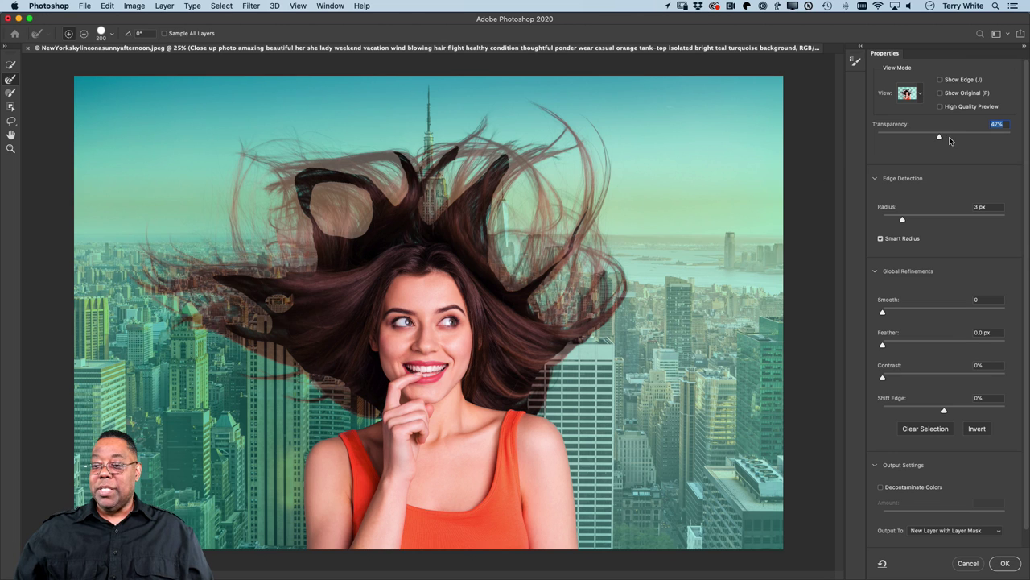
pyautogui.moveTo(942, 140); pyautogui.dragTo(931, 140)
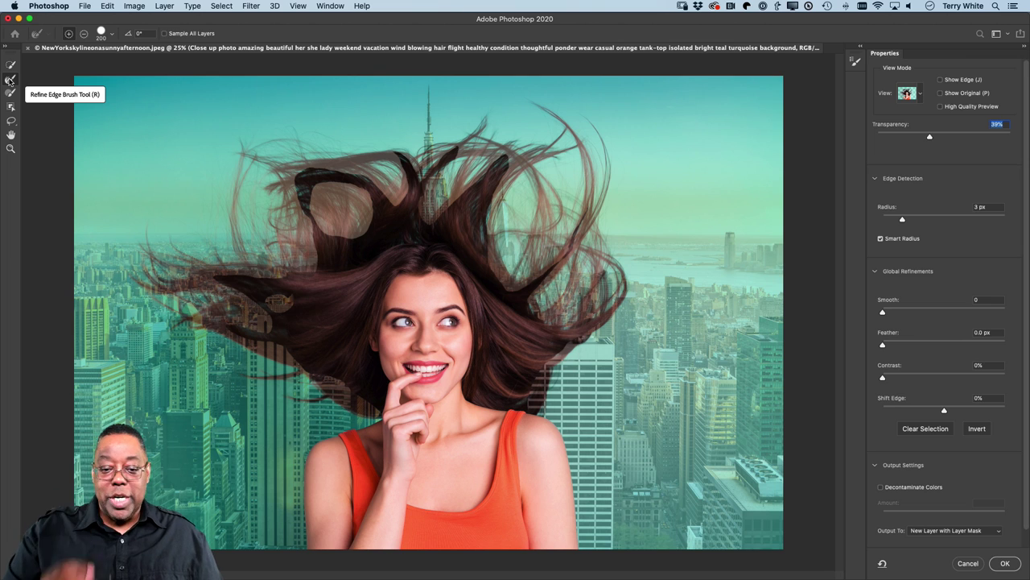
# - Paint the left, top and right hair strands with the Refine Edge Brush at size 150
pyautogui.click(9, 81)
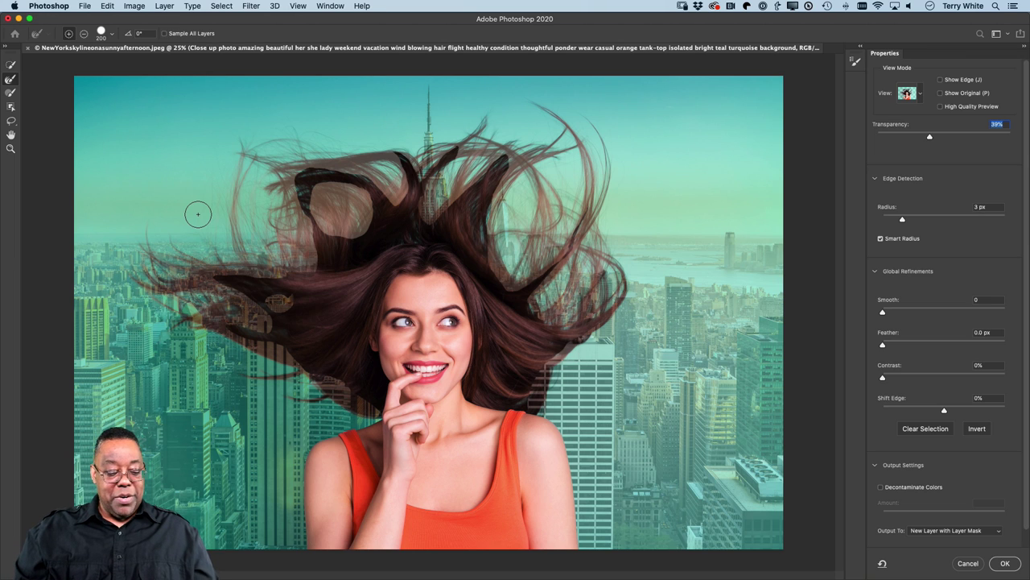
pyautogui.press('[')
pyautogui.press('[')
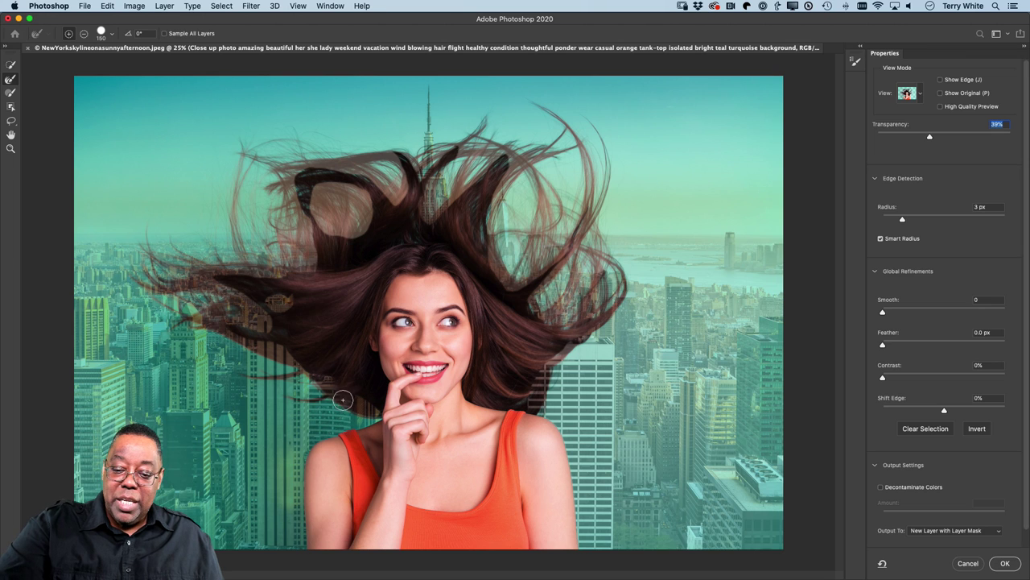
pyautogui.moveTo(298, 393)
pyautogui.mouseDown()
pyautogui.moveTo(286, 364)
pyautogui.moveTo(259, 350)
pyautogui.moveTo(253, 334)
pyautogui.moveTo(171, 299)
pyautogui.moveTo(153, 236)
pyautogui.mouseUp()
pyautogui.moveTo(184, 282)
pyautogui.mouseDown()
pyautogui.moveTo(222, 292)
pyautogui.moveTo(251, 265)
pyautogui.moveTo(253, 312)
pyautogui.moveTo(240, 306)
pyautogui.moveTo(251, 321)
pyautogui.moveTo(290, 297)
pyautogui.moveTo(253, 327)
pyautogui.moveTo(303, 245)
pyautogui.moveTo(298, 233)
pyautogui.moveTo(276, 244)
pyautogui.moveTo(245, 228)
pyautogui.moveTo(244, 161)
pyautogui.moveTo(235, 257)
pyautogui.moveTo(274, 243)
pyautogui.moveTo(304, 201)
pyautogui.moveTo(289, 266)
pyautogui.moveTo(333, 217)
pyautogui.moveTo(360, 203)
pyautogui.moveTo(362, 225)
pyautogui.moveTo(320, 174)
pyautogui.moveTo(300, 175)
pyautogui.moveTo(299, 148)
pyautogui.moveTo(238, 155)
pyautogui.moveTo(314, 156)
pyautogui.moveTo(402, 183)
pyautogui.moveTo(380, 166)
pyautogui.moveTo(354, 176)
pyautogui.moveTo(365, 161)
pyautogui.moveTo(399, 200)
pyautogui.moveTo(402, 186)
pyautogui.moveTo(345, 213)
pyautogui.moveTo(319, 250)
pyautogui.moveTo(307, 242)
pyautogui.moveTo(290, 260)
pyautogui.moveTo(291, 245)
pyautogui.moveTo(288, 275)
pyautogui.moveTo(367, 266)
pyautogui.moveTo(473, 166)
pyautogui.moveTo(441, 147)
pyautogui.moveTo(517, 150)
pyautogui.moveTo(489, 207)
pyautogui.moveTo(536, 152)
pyautogui.mouseUp()
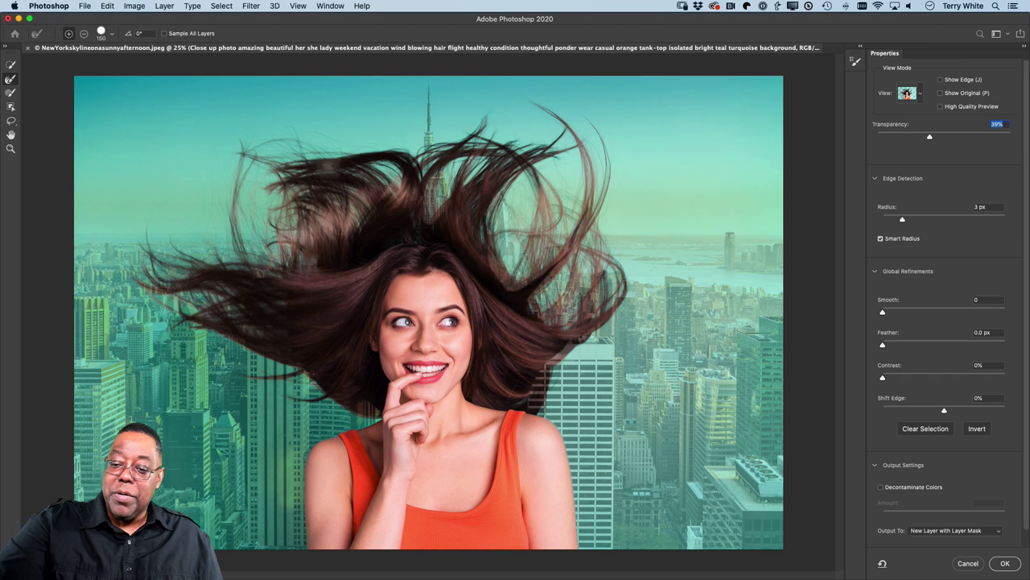
pyautogui.moveTo(496, 196)
pyautogui.mouseDown()
pyautogui.moveTo(521, 274)
pyautogui.moveTo(548, 269)
pyautogui.moveTo(535, 187)
pyautogui.mouseUp()
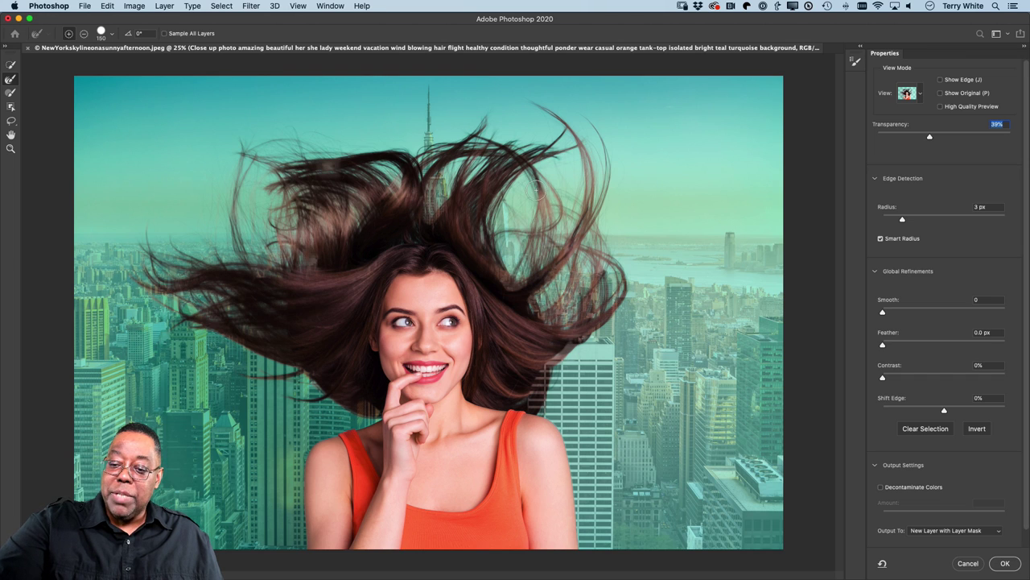
pyautogui.moveTo(547, 230)
pyautogui.mouseDown()
pyautogui.moveTo(540, 266)
pyautogui.moveTo(592, 310)
pyautogui.moveTo(589, 249)
pyautogui.moveTo(559, 300)
pyautogui.moveTo(591, 244)
pyautogui.moveTo(570, 123)
pyautogui.moveTo(596, 131)
pyautogui.mouseUp()
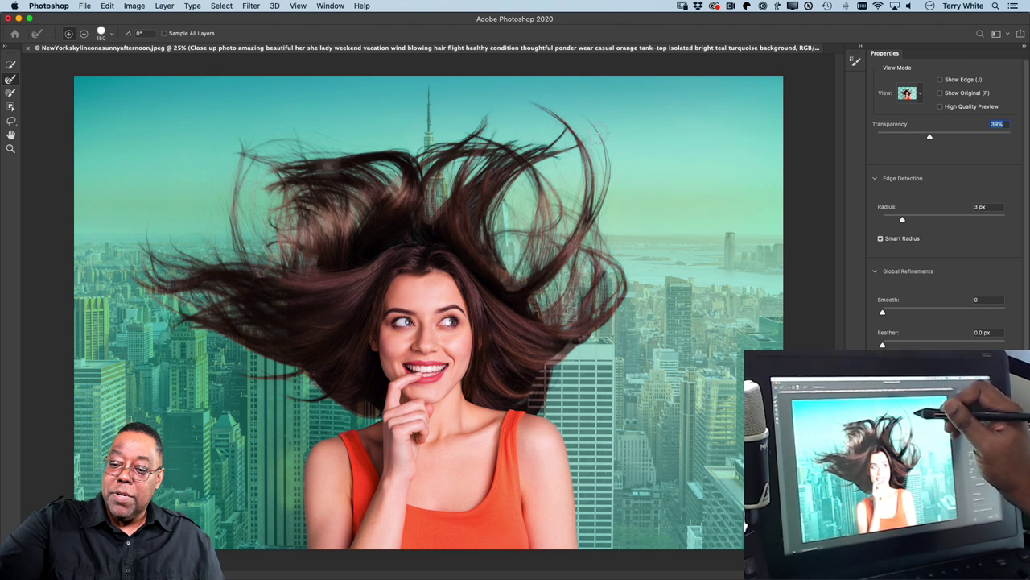
# - Brush the middle-right and lower-left hair strands with the Refine Edge Brush
pyautogui.moveTo(555, 256)
pyautogui.mouseDown()
pyautogui.moveTo(545, 388)
pyautogui.moveTo(556, 369)
pyautogui.moveTo(521, 399)
pyautogui.moveTo(619, 294)
pyautogui.moveTo(602, 283)
pyautogui.moveTo(588, 205)
pyautogui.moveTo(598, 169)
pyautogui.moveTo(604, 191)
pyautogui.moveTo(590, 149)
pyautogui.moveTo(535, 115)
pyautogui.moveTo(409, 162)
pyautogui.moveTo(375, 147)
pyautogui.moveTo(329, 166)
pyautogui.mouseUp()
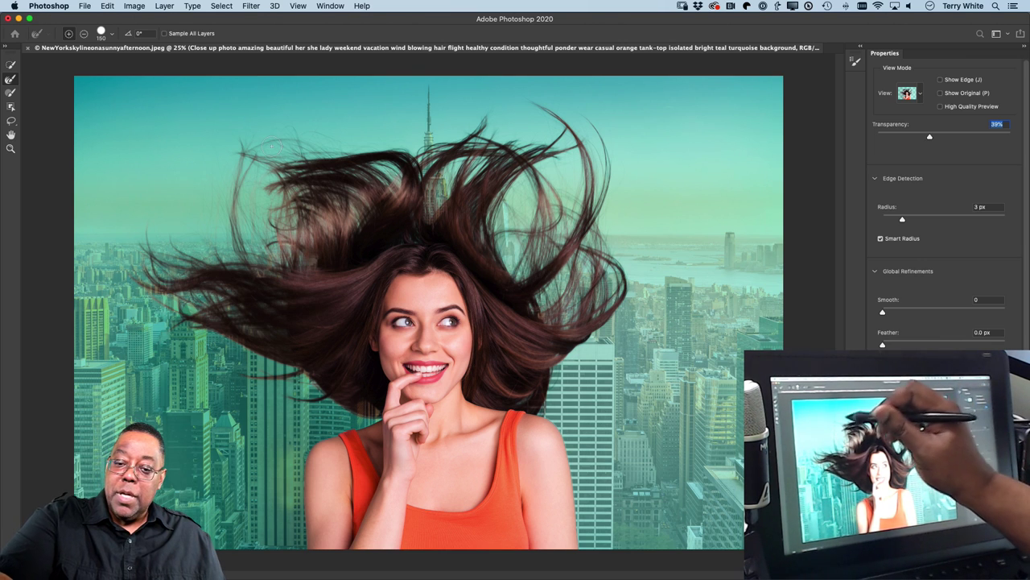
pyautogui.moveTo(253, 274)
pyautogui.mouseDown()
pyautogui.moveTo(295, 206)
pyautogui.moveTo(284, 215)
pyautogui.moveTo(299, 262)
pyautogui.moveTo(318, 268)
pyautogui.moveTo(254, 297)
pyautogui.moveTo(241, 320)
pyautogui.moveTo(194, 314)
pyautogui.moveTo(140, 272)
pyautogui.moveTo(140, 251)
pyautogui.moveTo(177, 314)
pyautogui.moveTo(277, 363)
pyautogui.moveTo(244, 347)
pyautogui.moveTo(263, 334)
pyautogui.moveTo(296, 359)
pyautogui.moveTo(302, 395)
pyautogui.moveTo(301, 385)
pyautogui.moveTo(368, 401)
pyautogui.mouseUp()
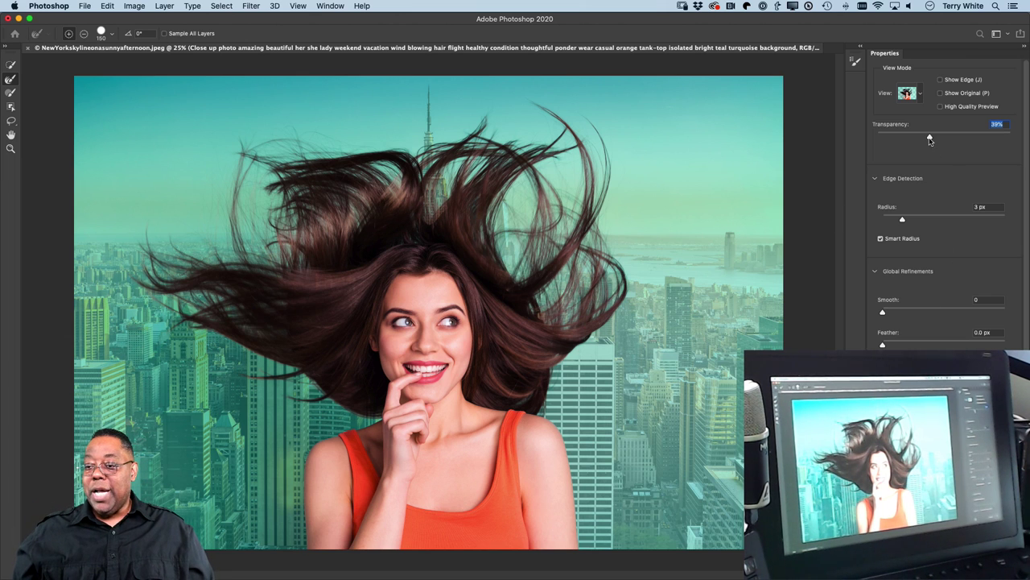
# - Raise Onion Skin transparency to 93% and refine the right-side hair strands
pyautogui.moveTo(930, 138); pyautogui.dragTo(997, 139)
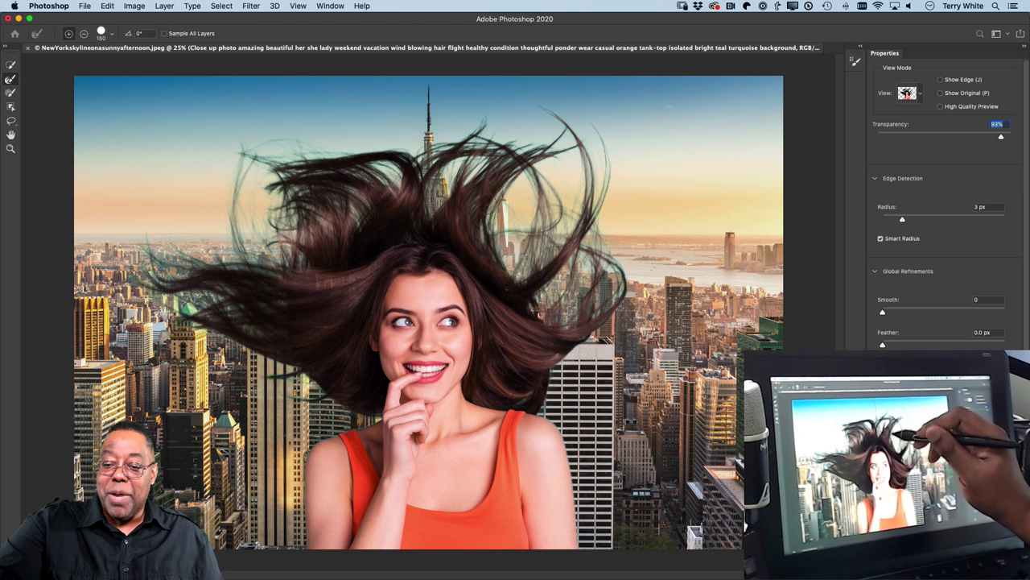
pyautogui.moveTo(541, 298); pyautogui.dragTo(533, 314)
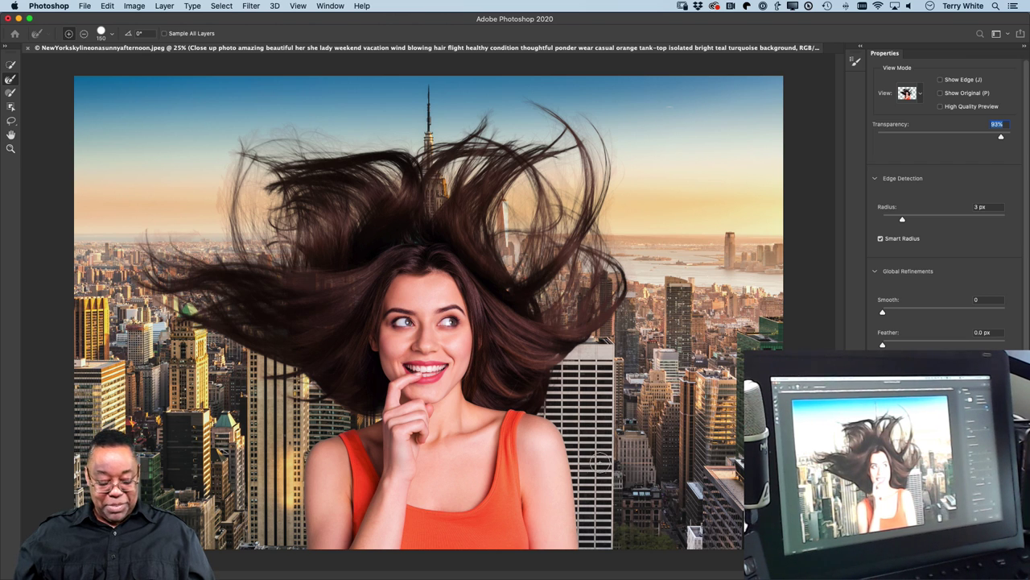
pyautogui.press('z')
pyautogui.moveTo(546, 434); pyautogui.dragTo(464, 485)
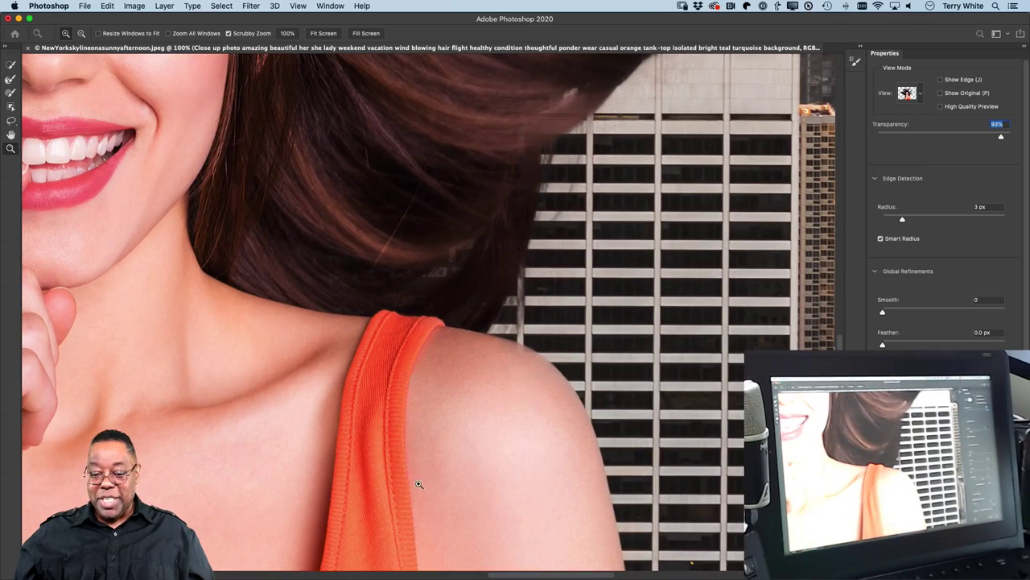
pyautogui.moveTo(340, 465); pyautogui.dragTo(960, 441)
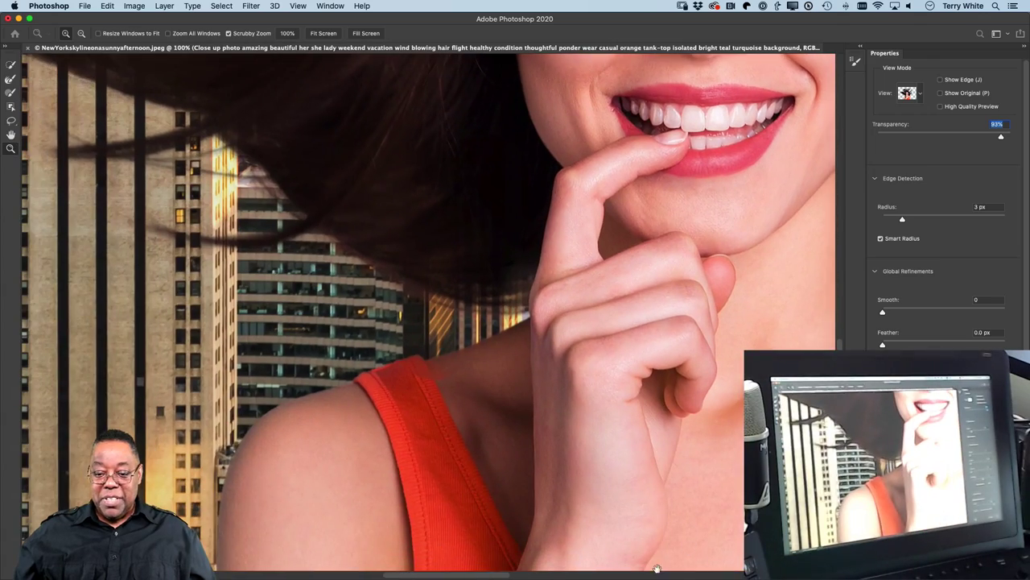
pyautogui.moveTo(656, 568); pyautogui.dragTo(136, 575)
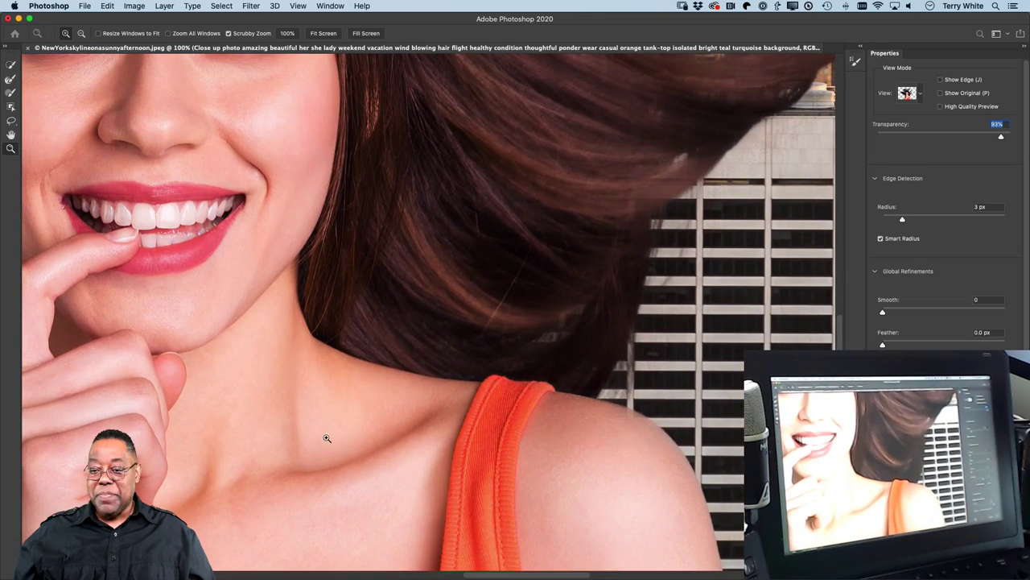
pyautogui.click(301, 424)
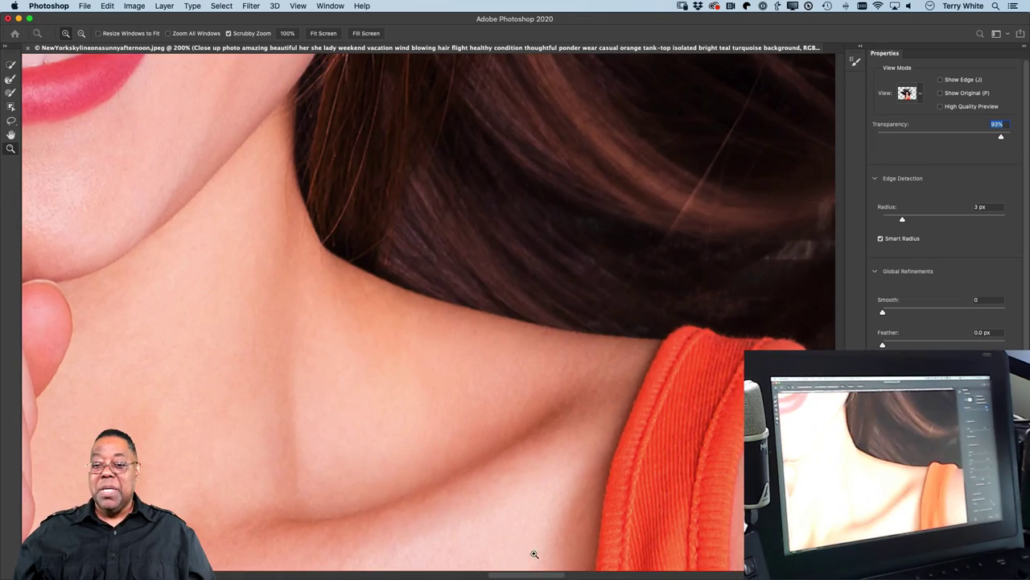
pyautogui.click(628, 416)
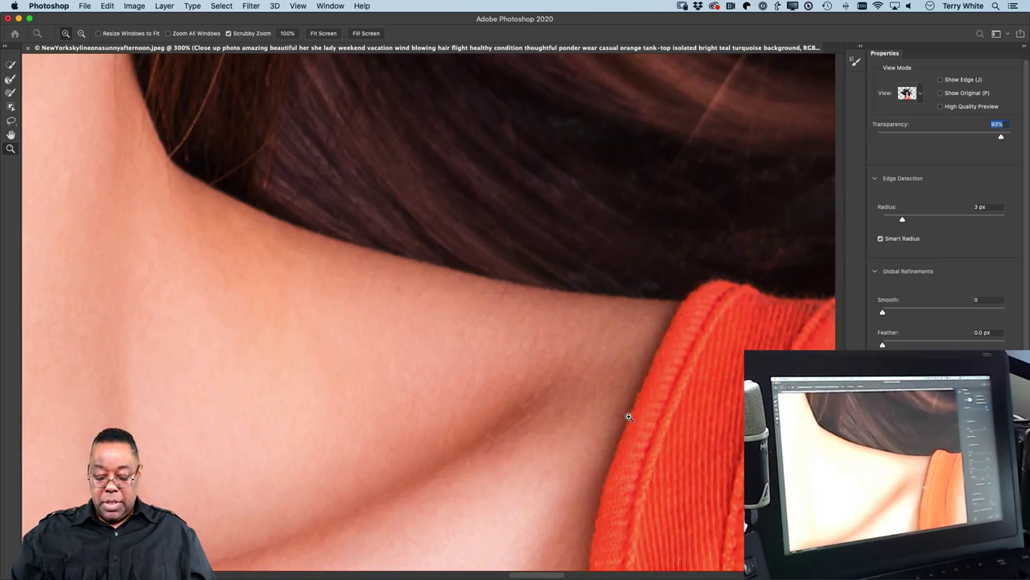
pyautogui.press('super+0')
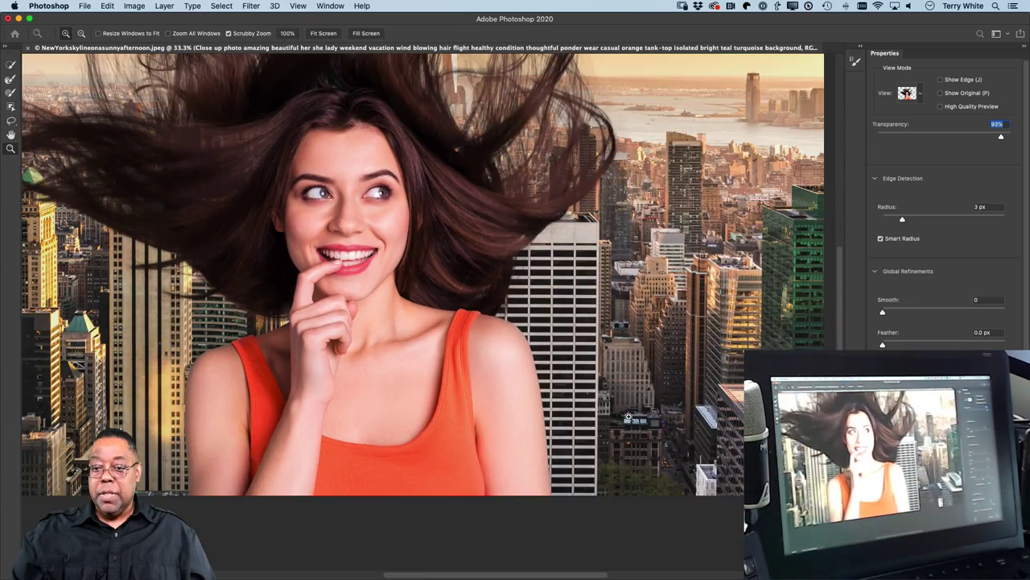
pyautogui.press('super+0')
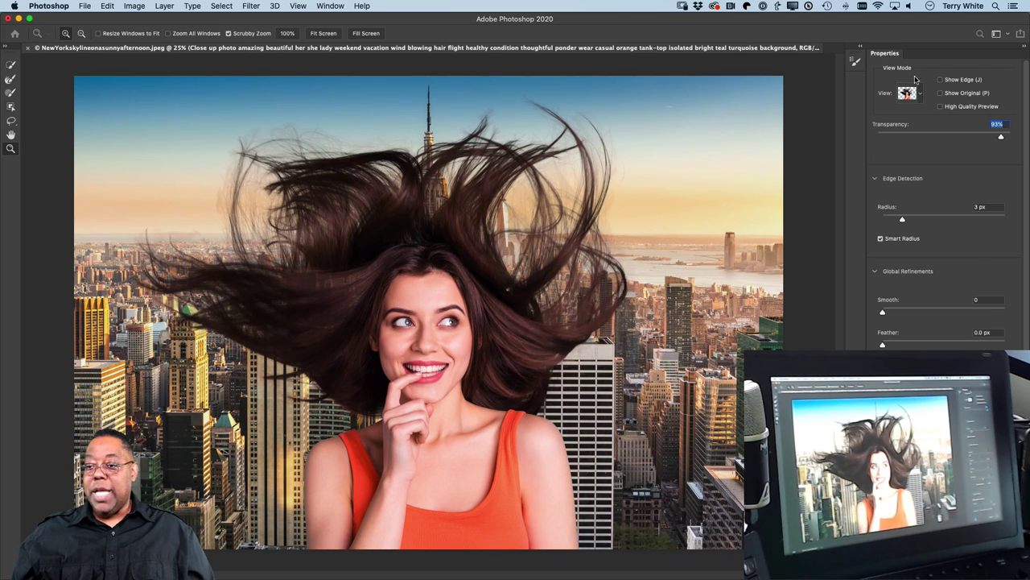
pyautogui.click(920, 96)
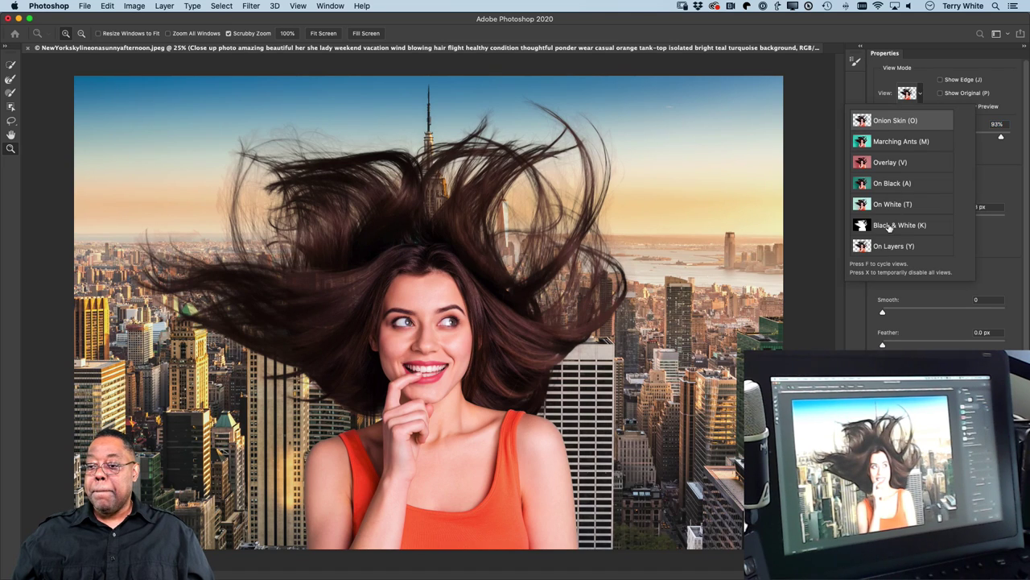
pyautogui.click(889, 227)
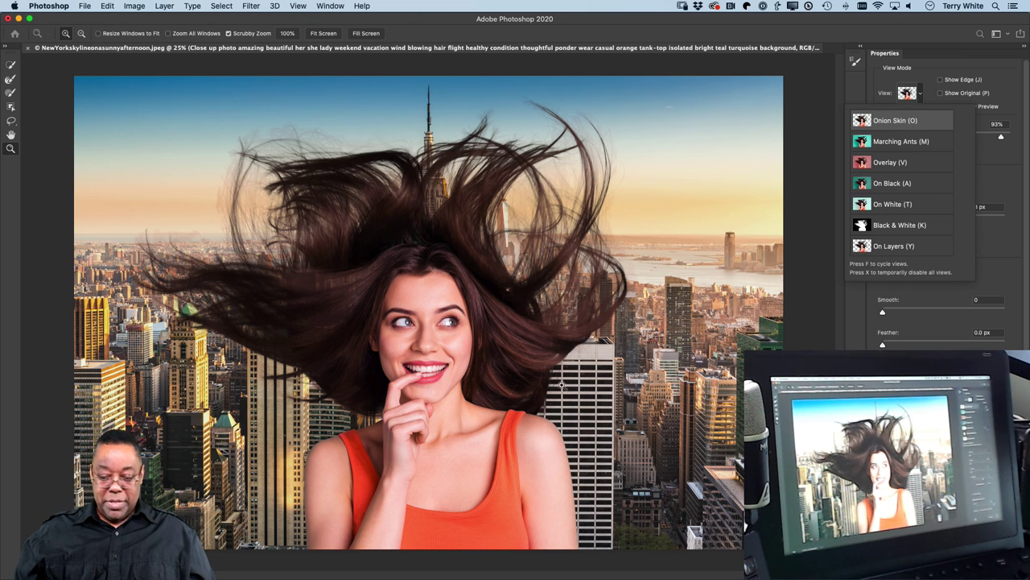
pyautogui.moveTo(546, 433)
pyautogui.mouseDown()
pyautogui.moveTo(622, 470)
pyautogui.moveTo(483, 311)
pyautogui.moveTo(398, 186)
pyautogui.mouseUp()
# - Clean the mask along the shoulder edge beside the white building, keeping edge radius at 0 px
pyautogui.press('r')
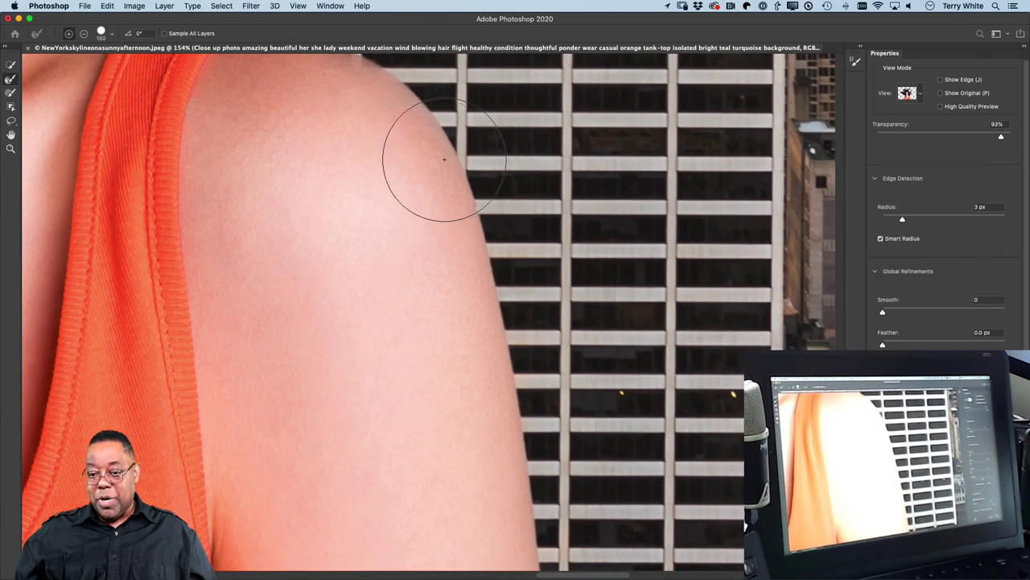
pyautogui.moveTo(395, 157); pyautogui.dragTo(368, 301)
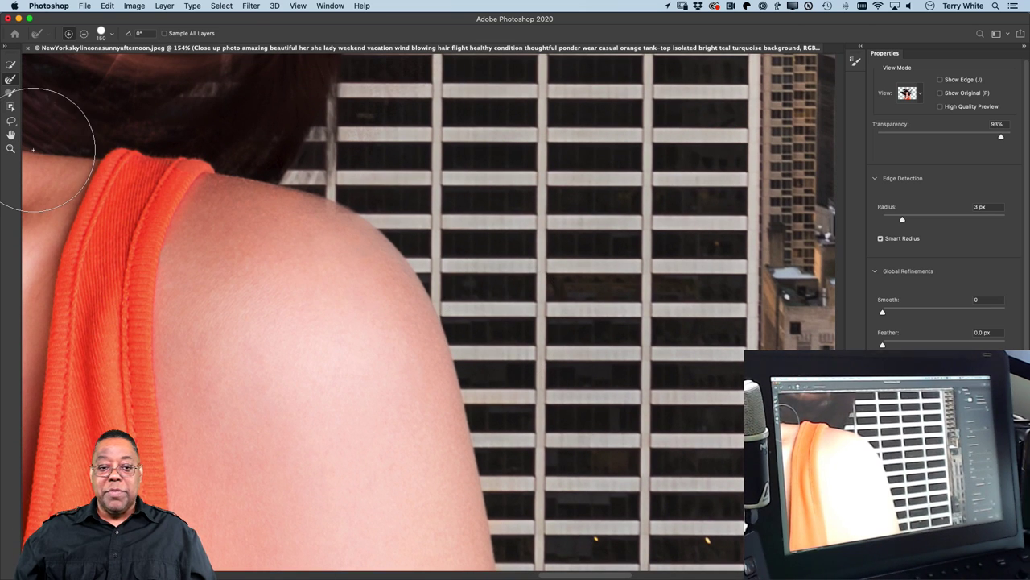
pyautogui.click(11, 94)
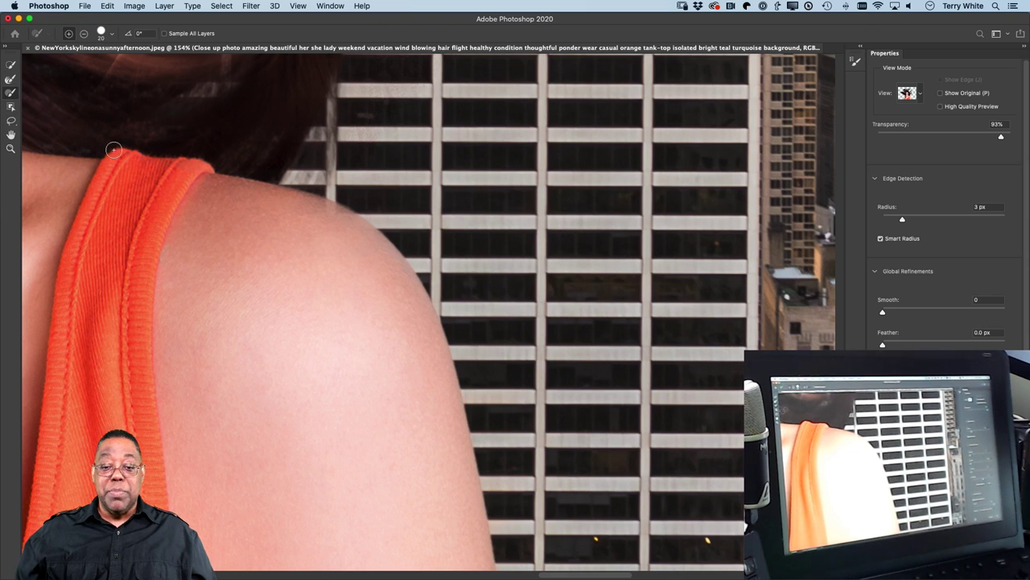
pyautogui.moveTo(297, 237)
pyautogui.mouseDown()
pyautogui.moveTo(346, 242)
pyautogui.moveTo(362, 230)
pyautogui.moveTo(397, 266)
pyautogui.moveTo(428, 326)
pyautogui.moveTo(363, 228)
pyautogui.moveTo(375, 235)
pyautogui.moveTo(421, 283)
pyautogui.moveTo(439, 335)
pyautogui.mouseUp()
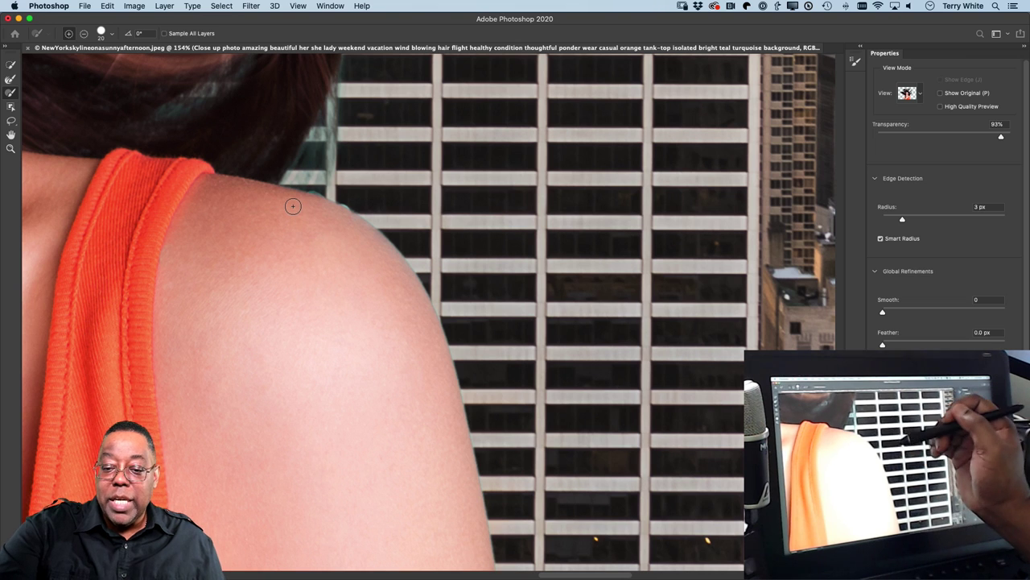
pyautogui.press('super+z')
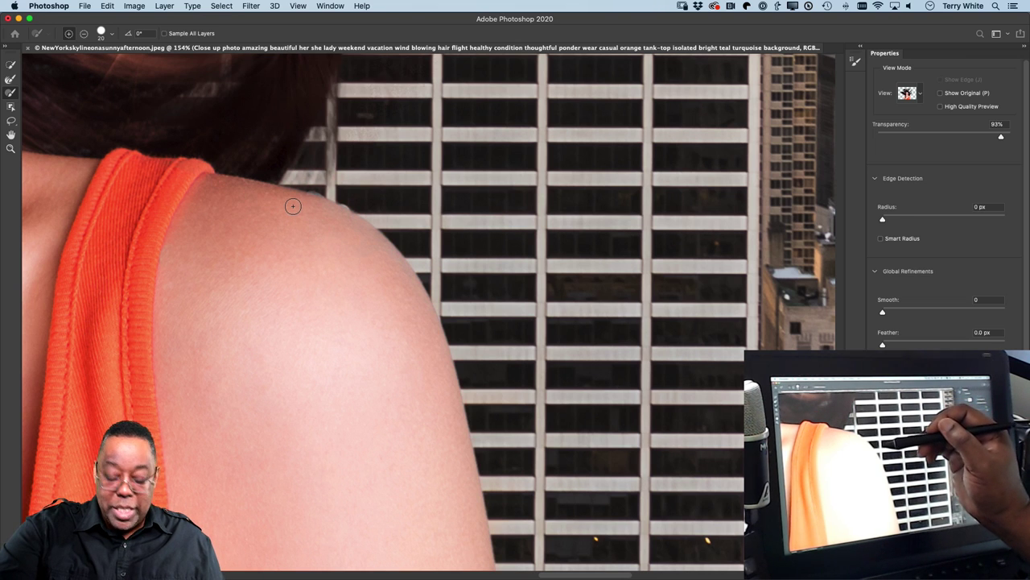
pyautogui.press('super+z')
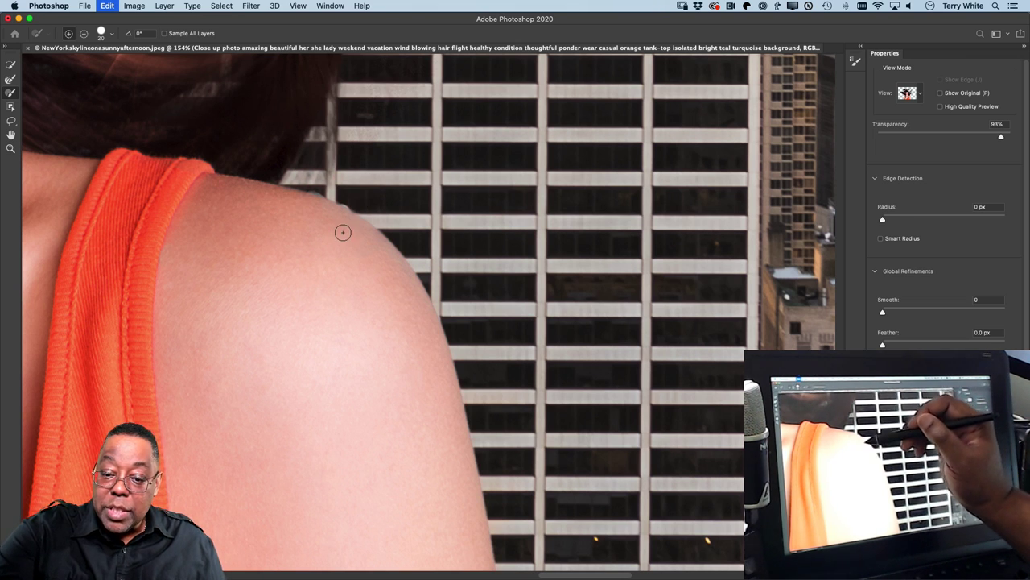
pyautogui.press('super+shift+z')
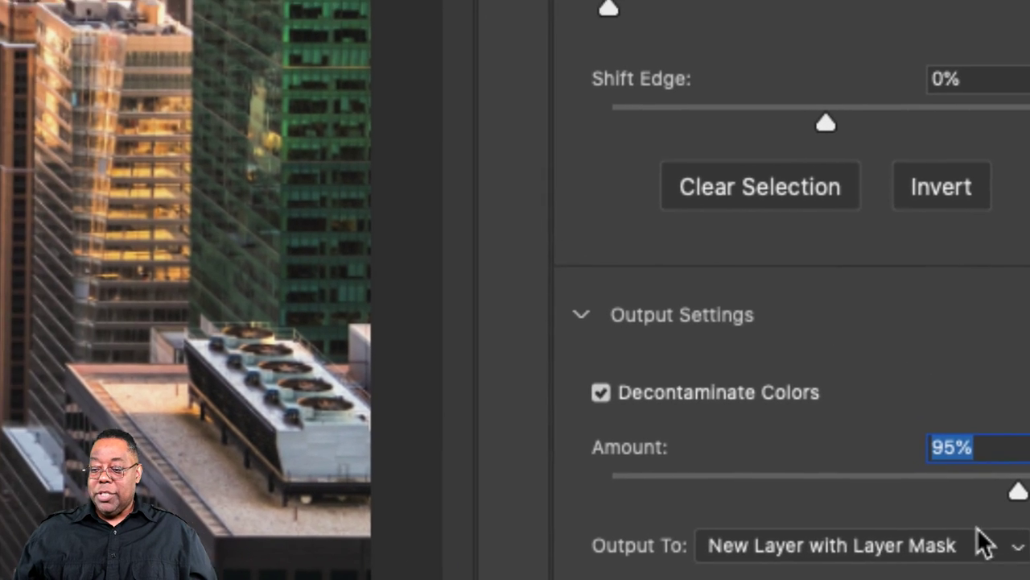
# - Output to New Layer with Layer Mask, Decontaminate Colors at 95%, and apply
pyautogui.click(984, 544)
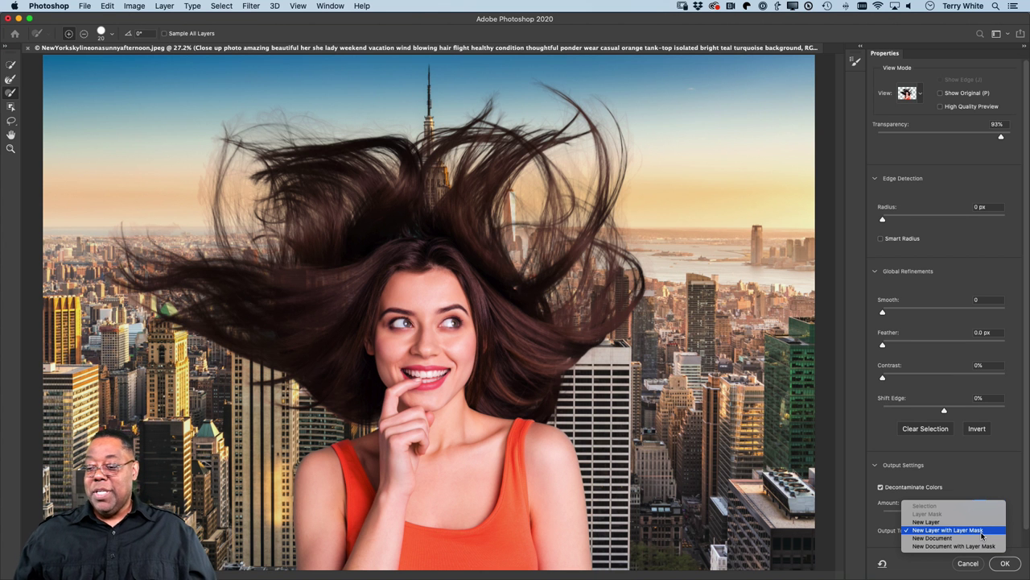
pyautogui.click(979, 534)
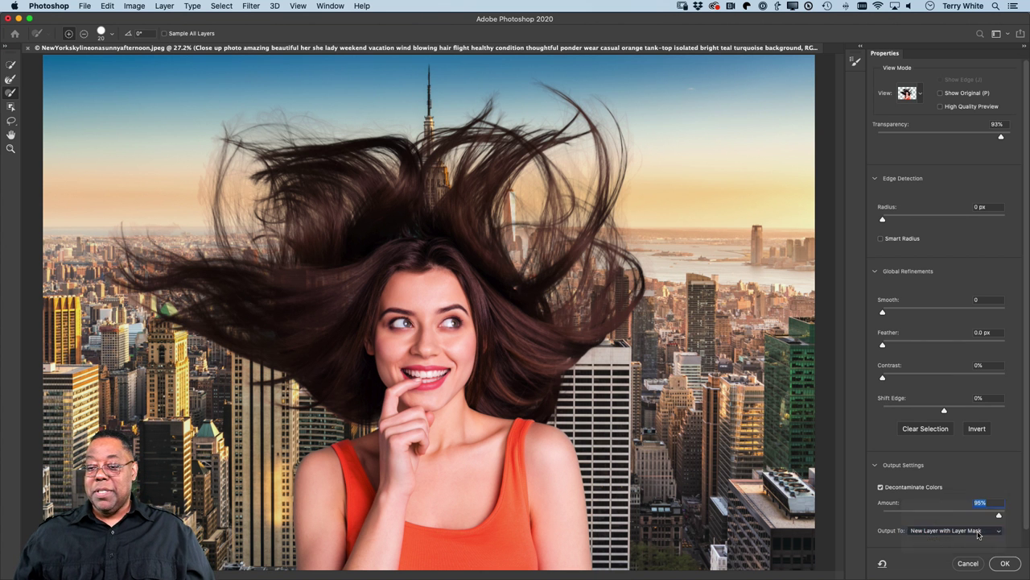
pyautogui.click(1005, 564)
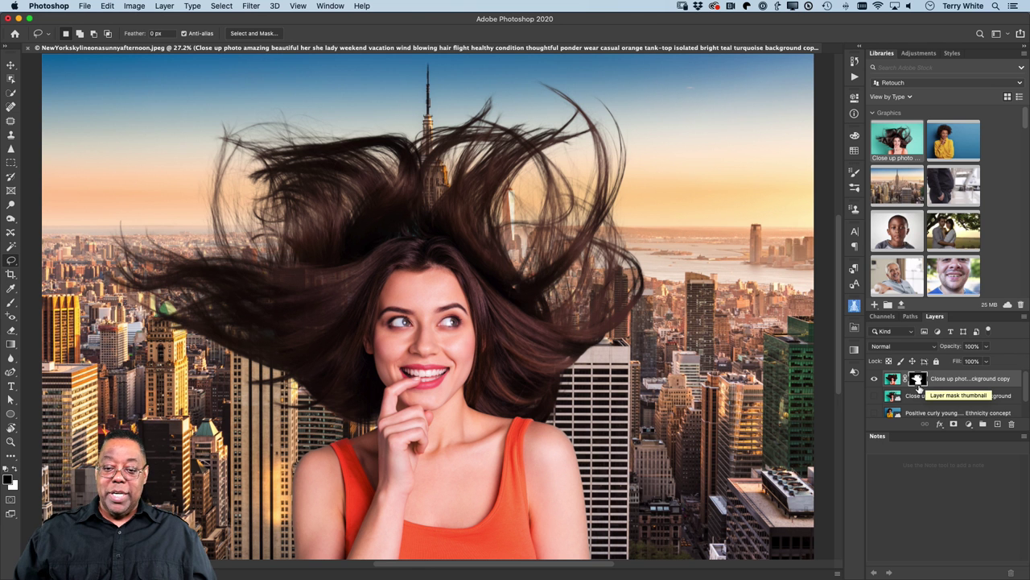
# - Move the woman's cutout left, duplicate her masked layer, and toggle the copy's visibility to compare
pyautogui.click(11, 66)
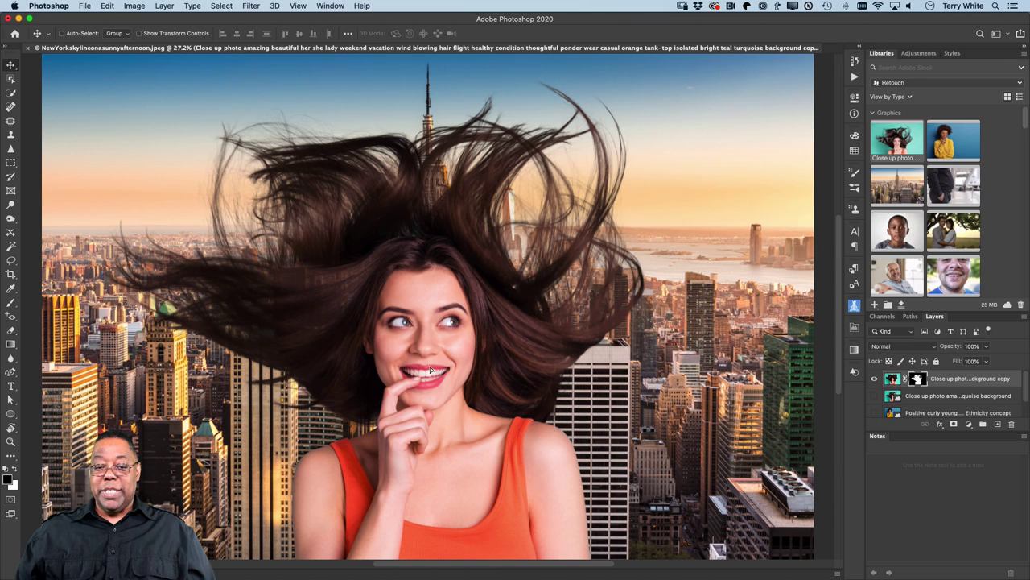
pyautogui.moveTo(438, 371); pyautogui.dragTo(382, 366)
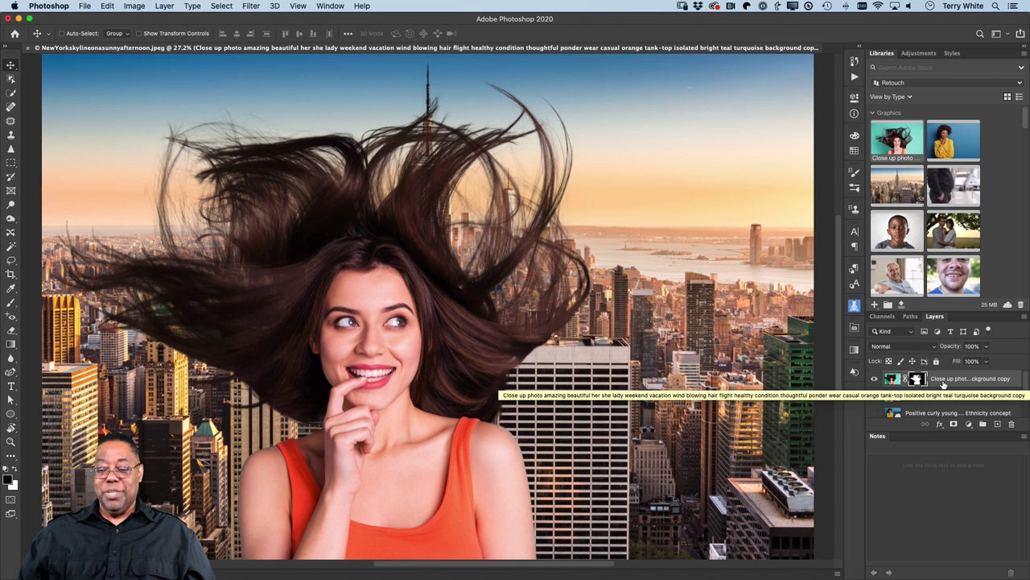
pyautogui.moveTo(994, 382); pyautogui.dragTo(1002, 425)
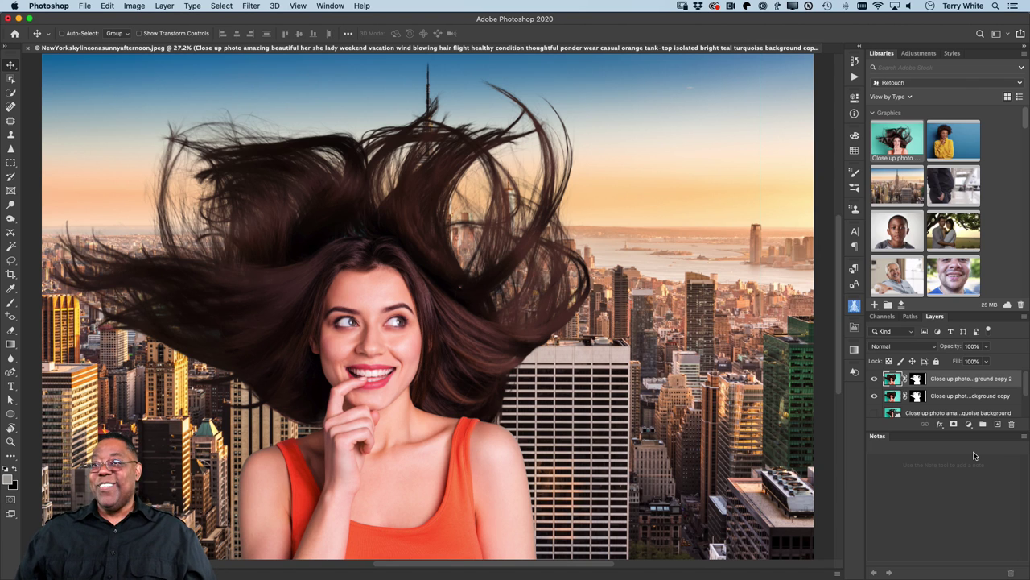
pyautogui.click(874, 380)
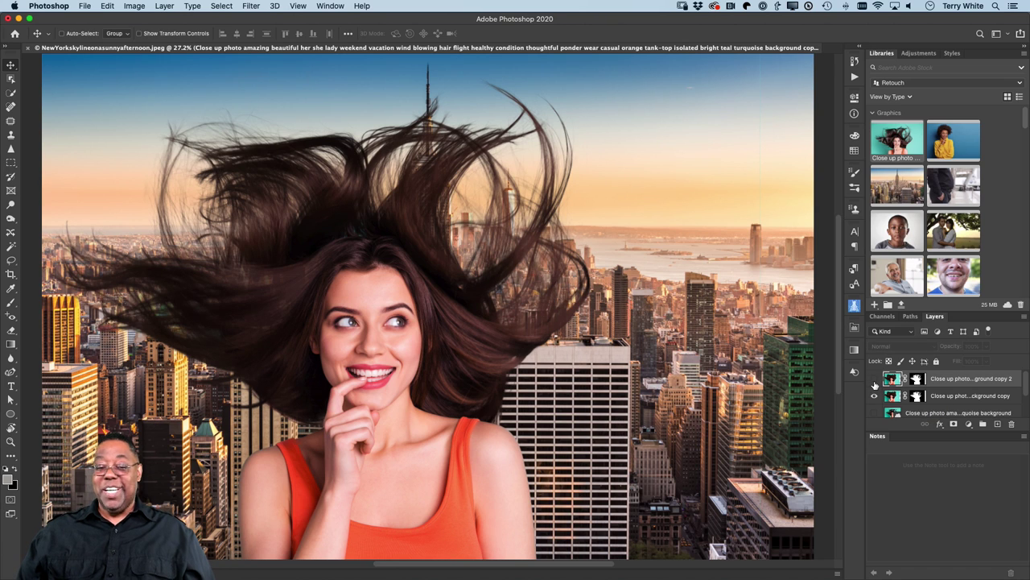
pyautogui.click(875, 383)
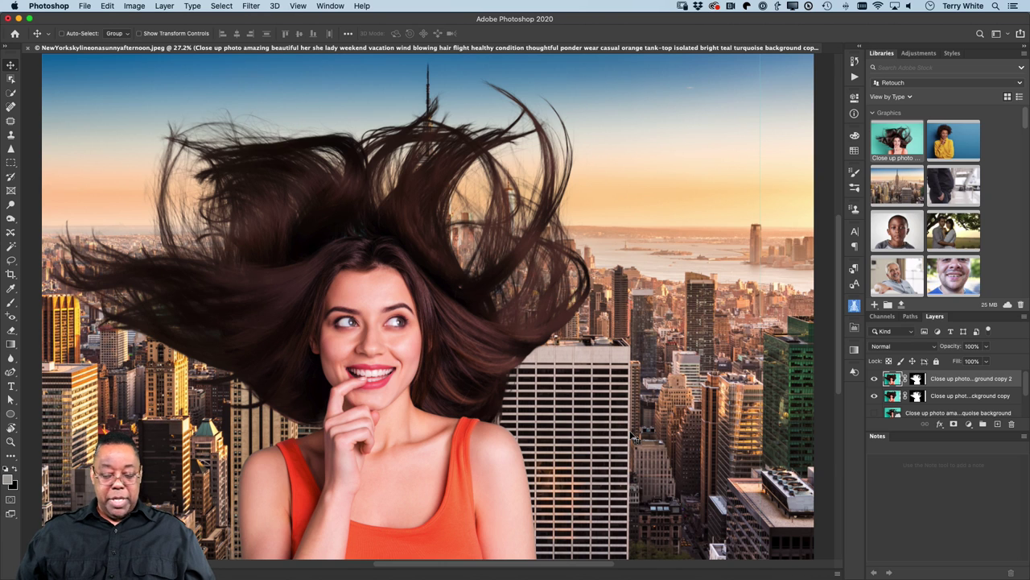
# - Undo the move and duplicate, then Option-drag the woman's masked layer to duplicate it again
pyautogui.press('super')
pyautogui.press('super+z')
pyautogui.press('super+z')
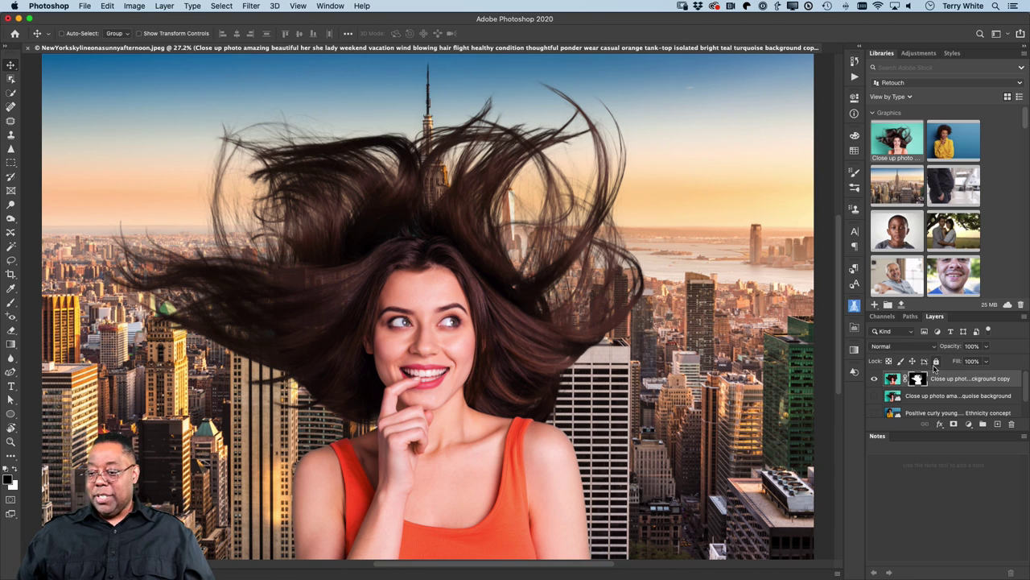
pyautogui.moveTo(942, 378); pyautogui.dragTo(999, 422)
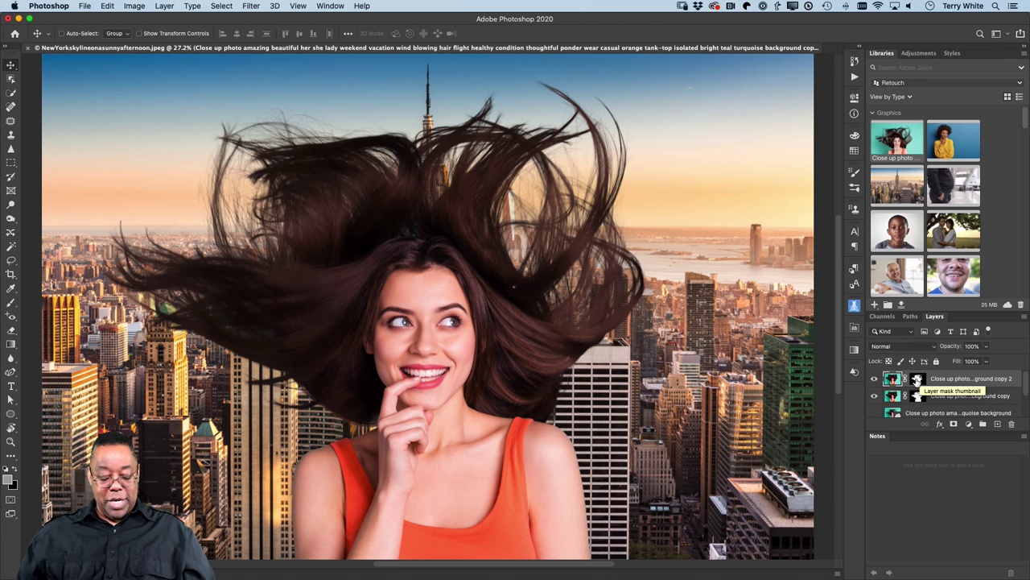
# - Load the woman's layer mask as a selection and make the Background skyline layer active
pyautogui.press('super')
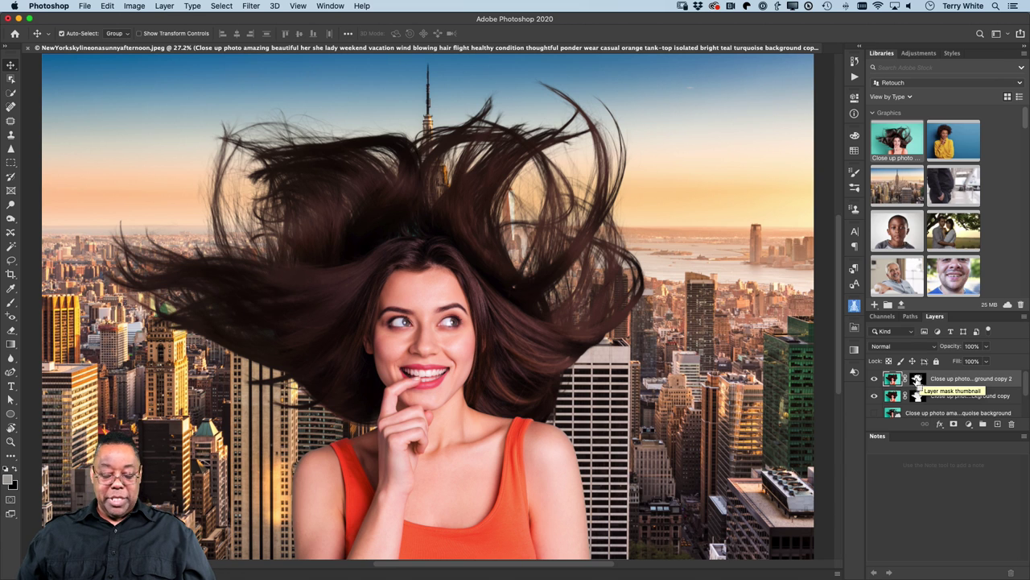
pyautogui.keyDown('super'); pyautogui.click(917, 382); pyautogui.keyUp('super')
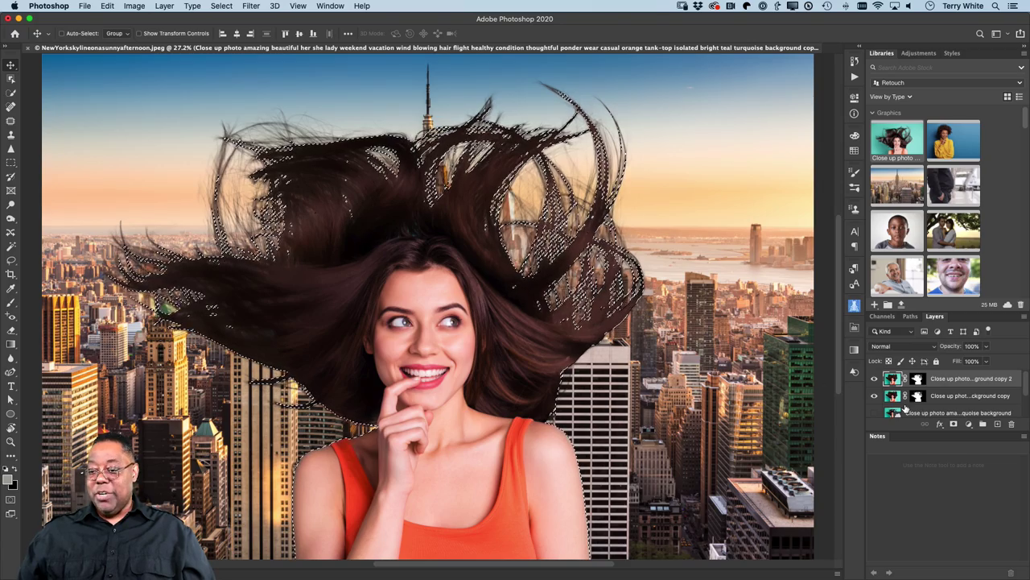
pyautogui.scroll(-2, 905, 409)
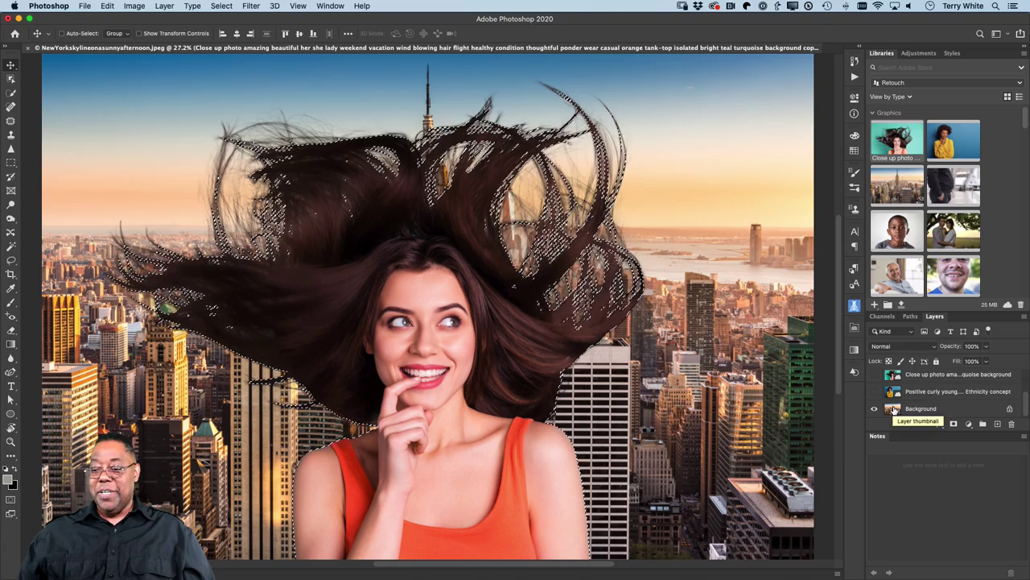
pyautogui.click(893, 409)
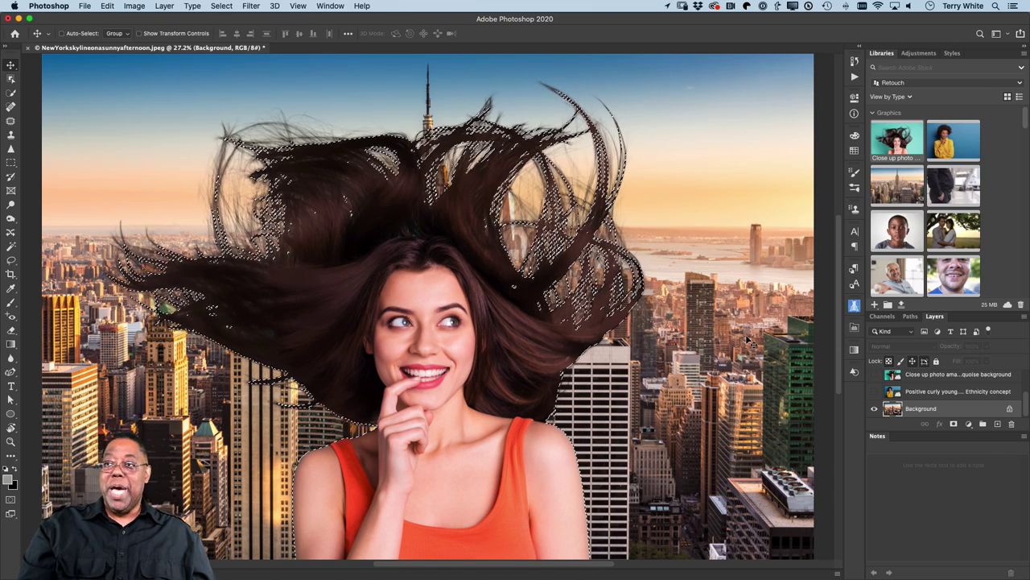
# - Copy the selected skyline area into Layer 1 and move it to the top of the stack
pyautogui.press('super+j')
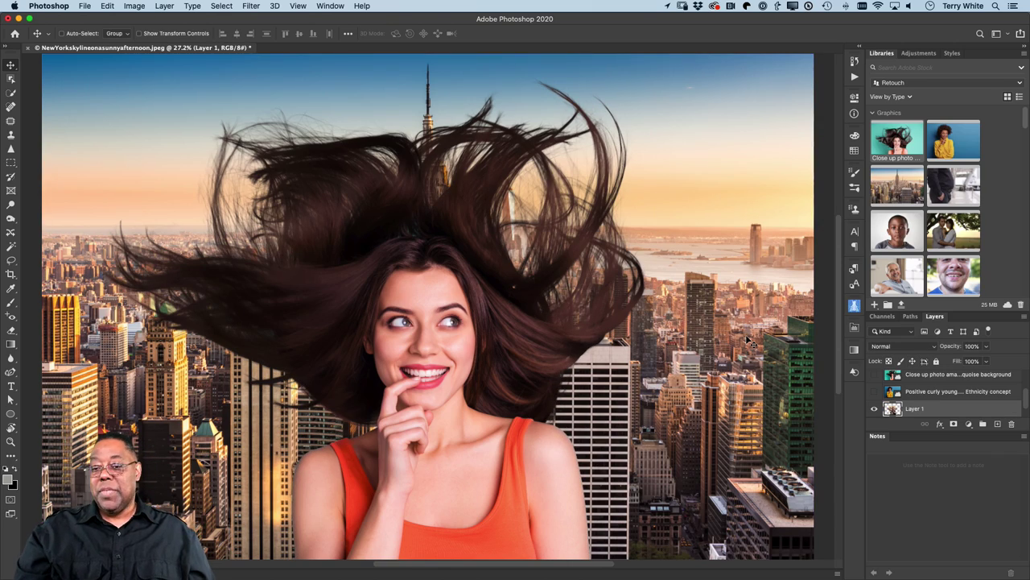
pyautogui.click(874, 411)
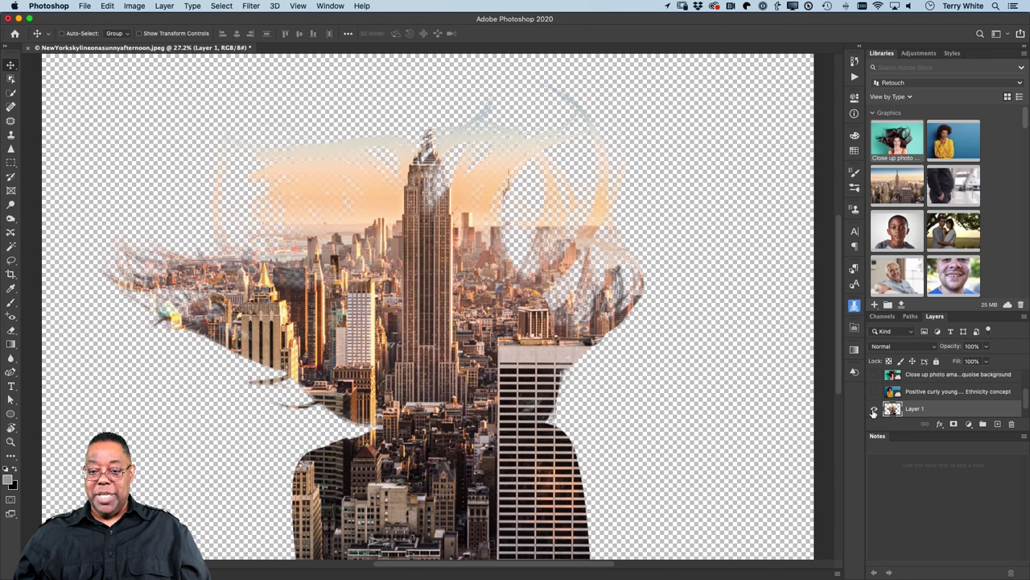
pyautogui.click(875, 411)
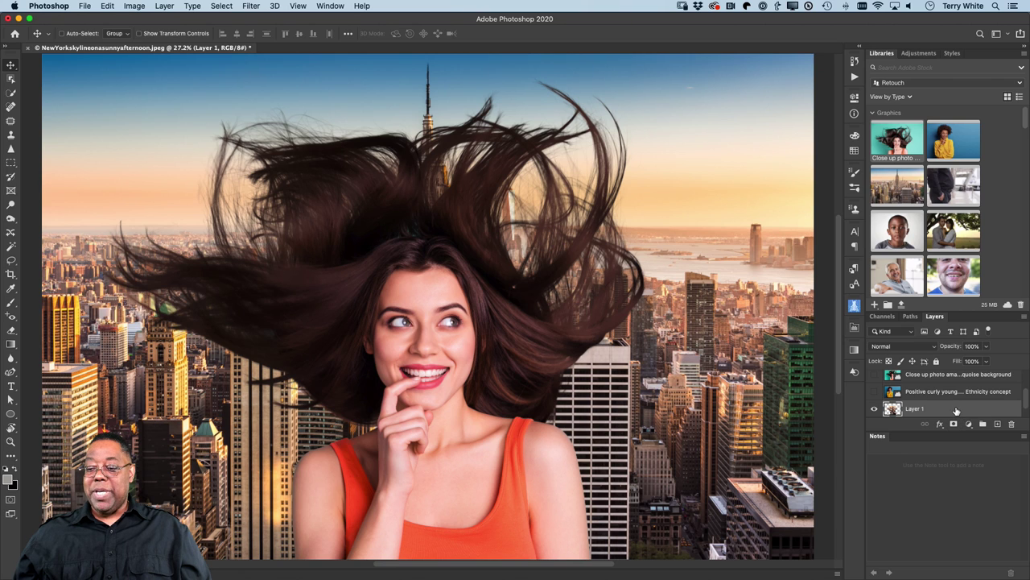
pyautogui.scroll(3, 957, 406)
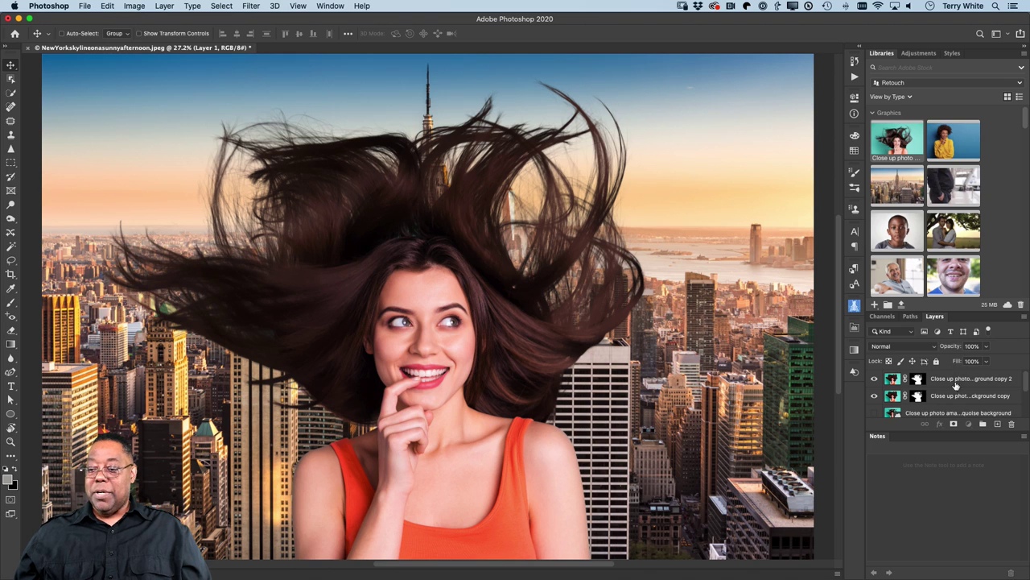
pyautogui.scroll(-5, 958, 402)
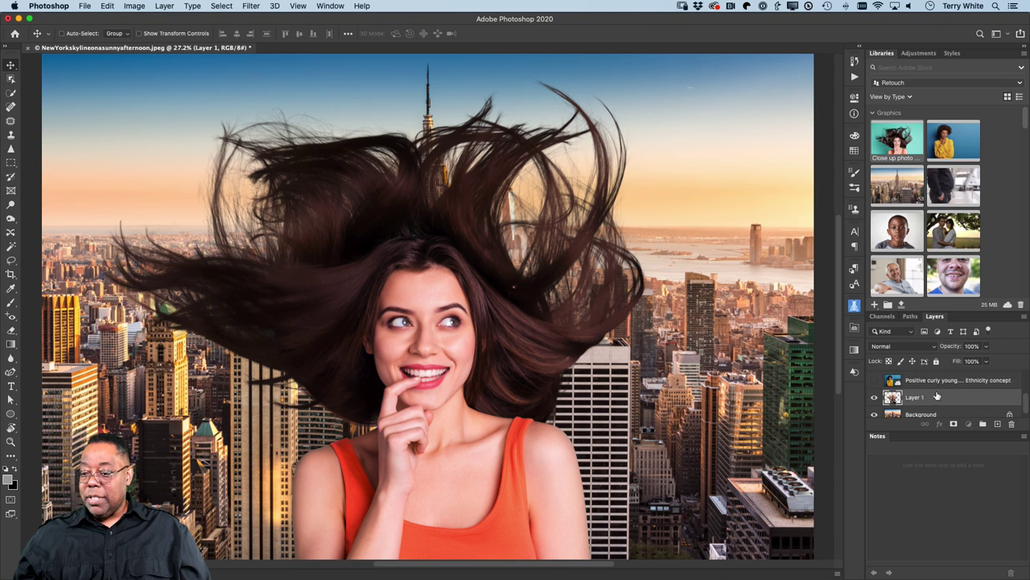
pyautogui.scroll(3, 932, 365)
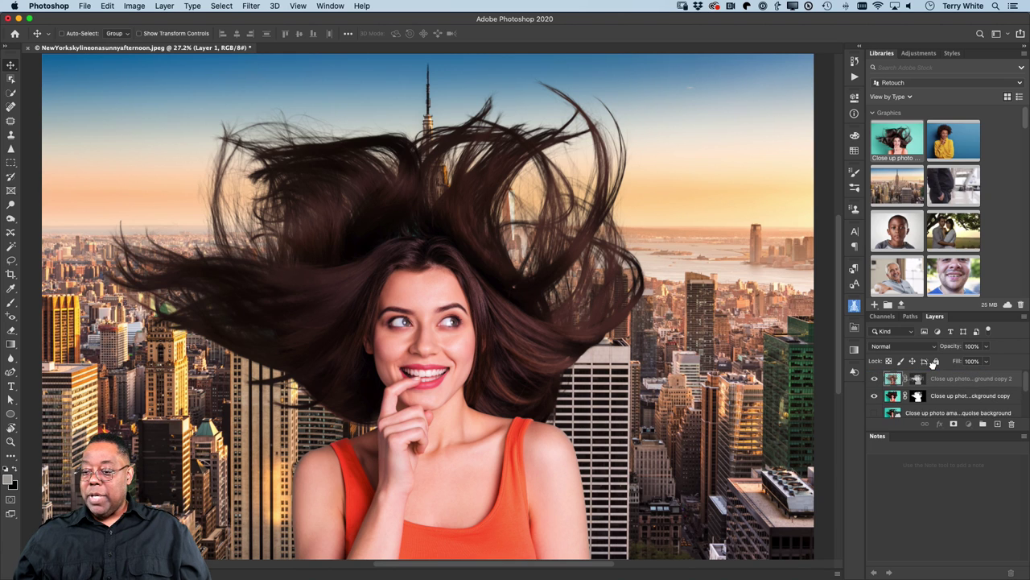
pyautogui.moveTo(932, 368); pyautogui.dragTo(933, 375)
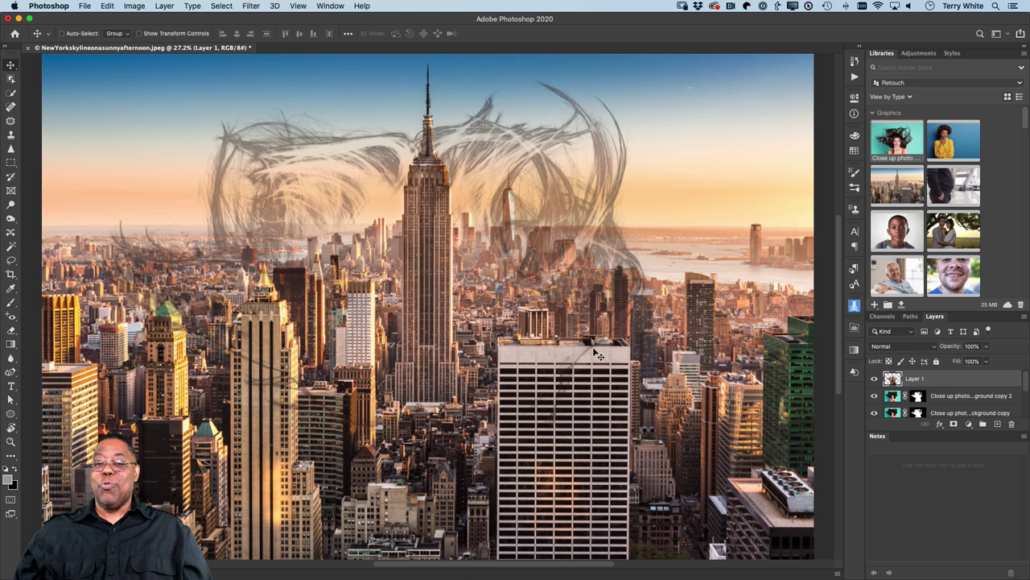
# - Rename Layer 1 to 'COlor layer'
pyautogui.doubleClick(913, 378)
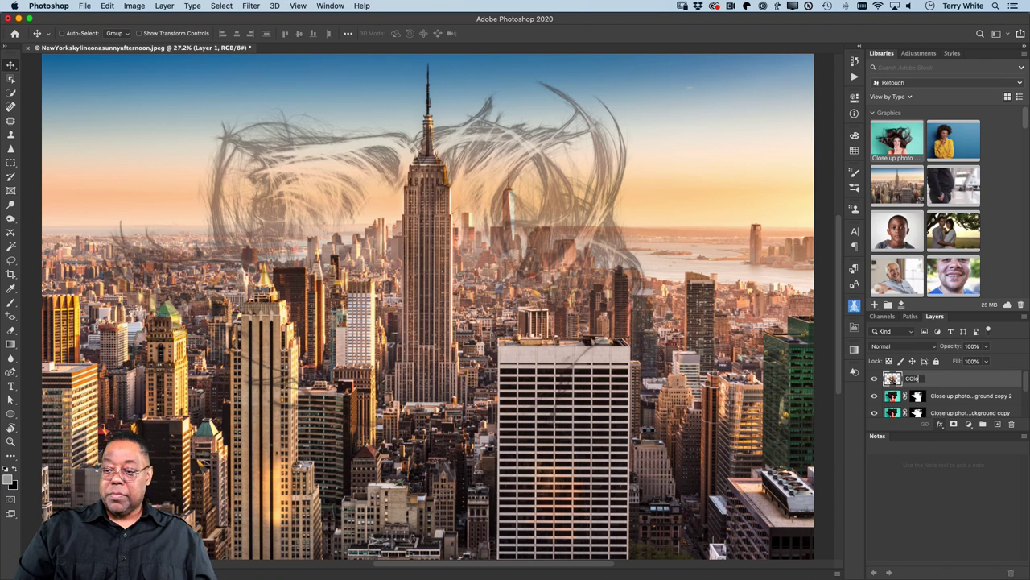
pyautogui.write('COlor layer')
pyautogui.press('Return')
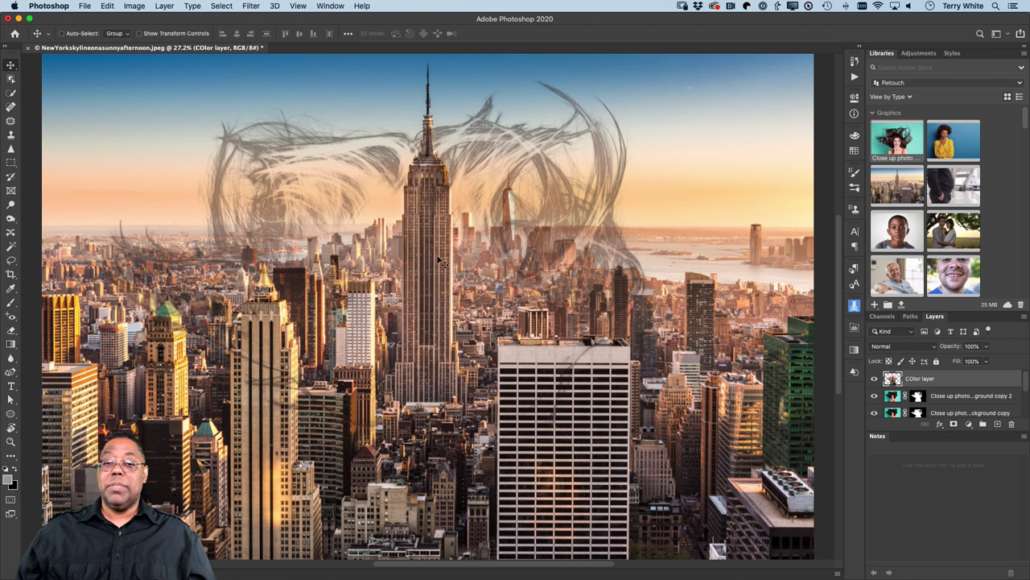
# - Apply Filter > Blur > Average to fill the COlor layer with one flat tan tone
pyautogui.click(251, 6)
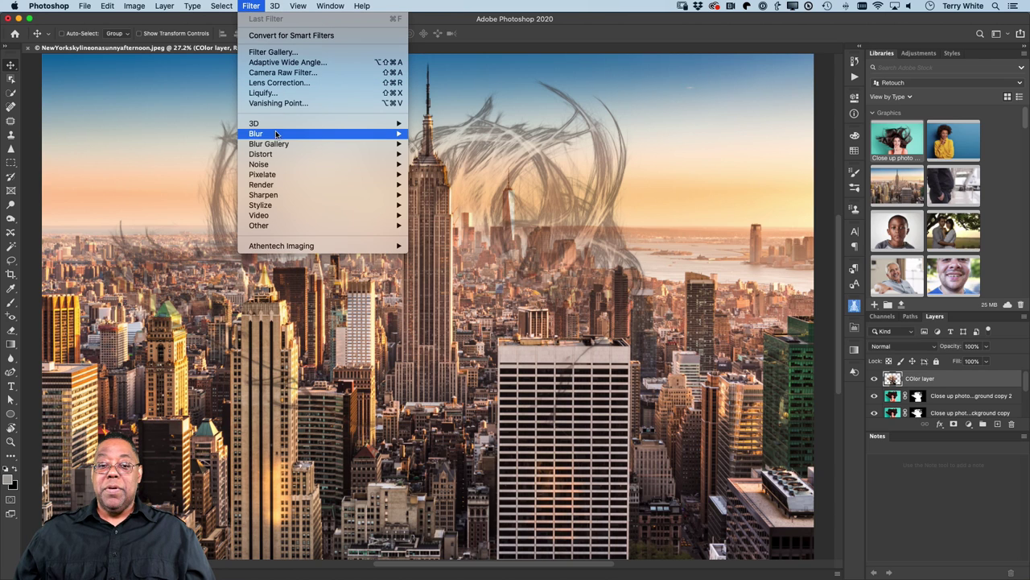
pyautogui.moveTo(278, 136)
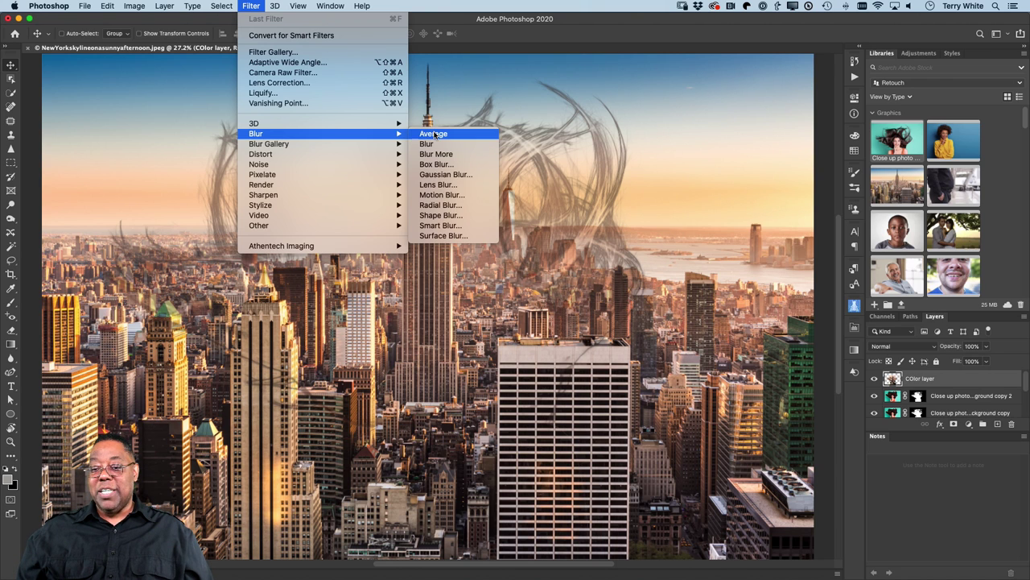
pyautogui.click(434, 135)
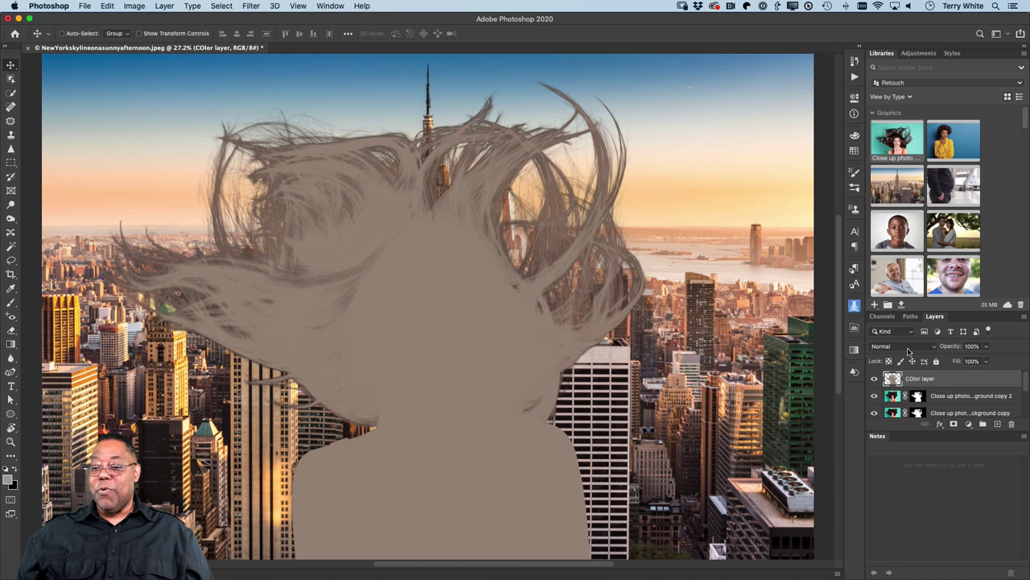
pyautogui.click(909, 351)
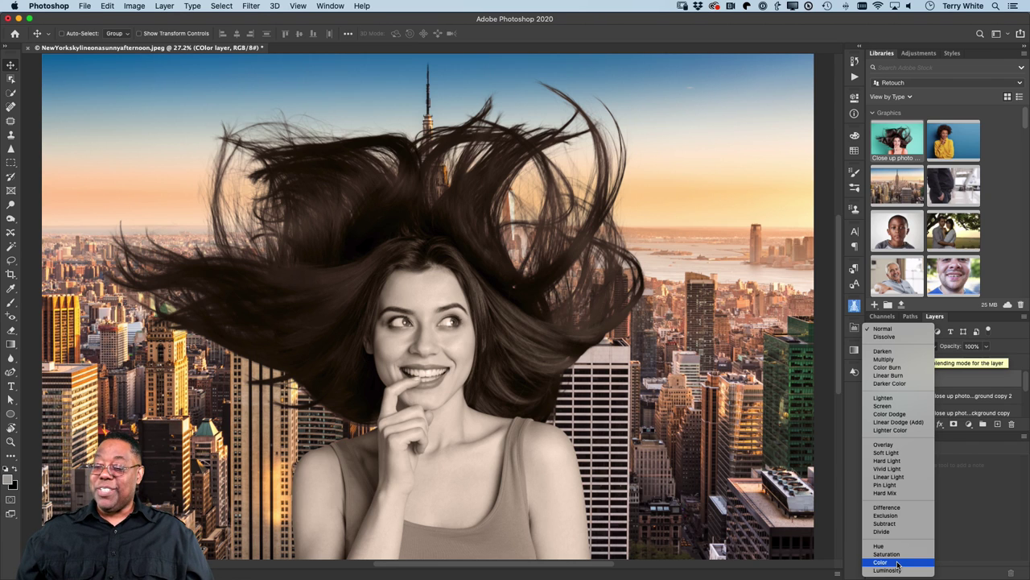
# - Switch the COlor layer's blend mode to Color and scrub its opacity to 48%
pyautogui.click(897, 564)
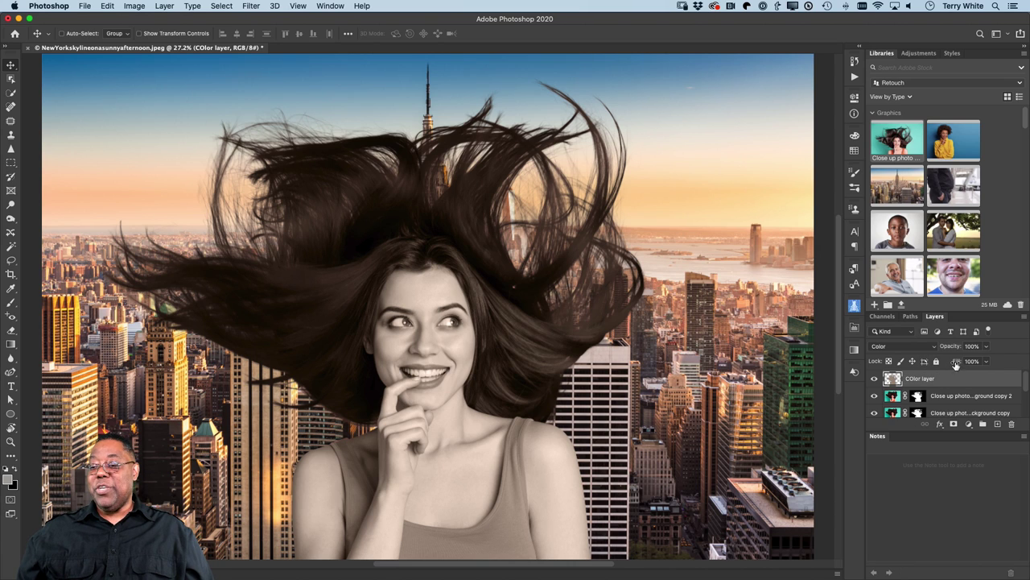
pyautogui.moveTo(955, 348); pyautogui.dragTo(894, 356)
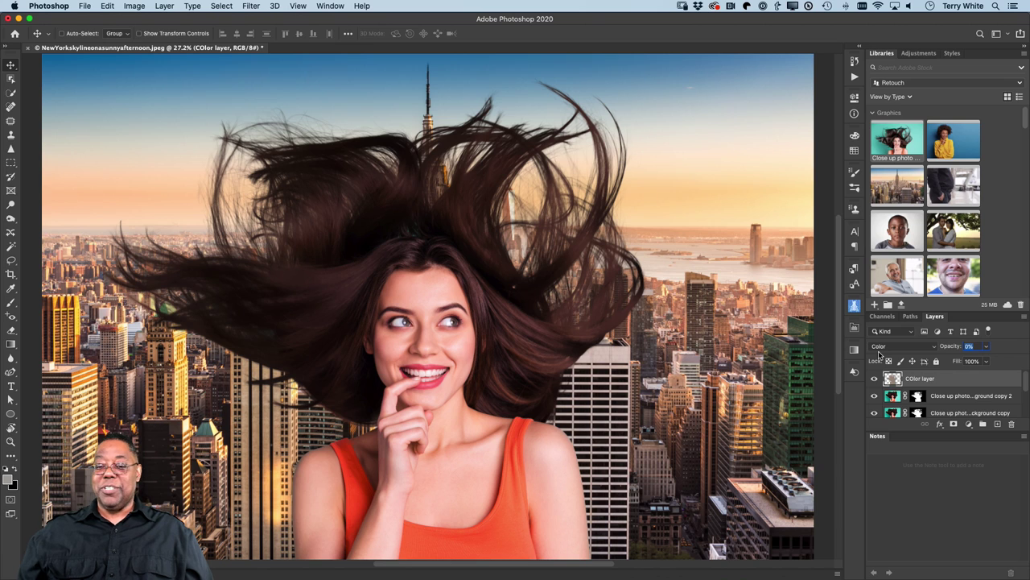
pyautogui.moveTo(879, 354); pyautogui.dragTo(907, 355)
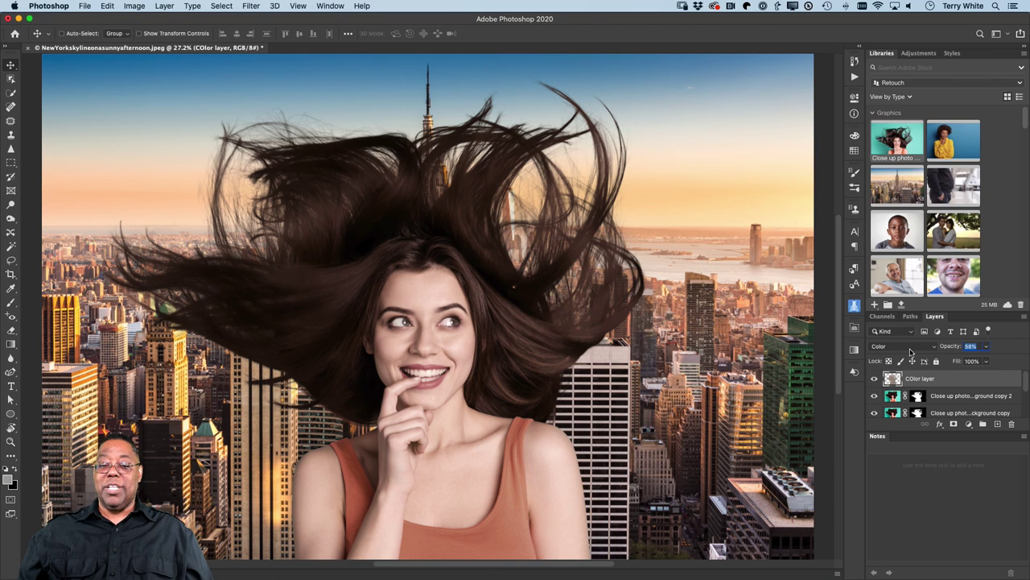
pyautogui.moveTo(908, 356); pyautogui.dragTo(905, 355)
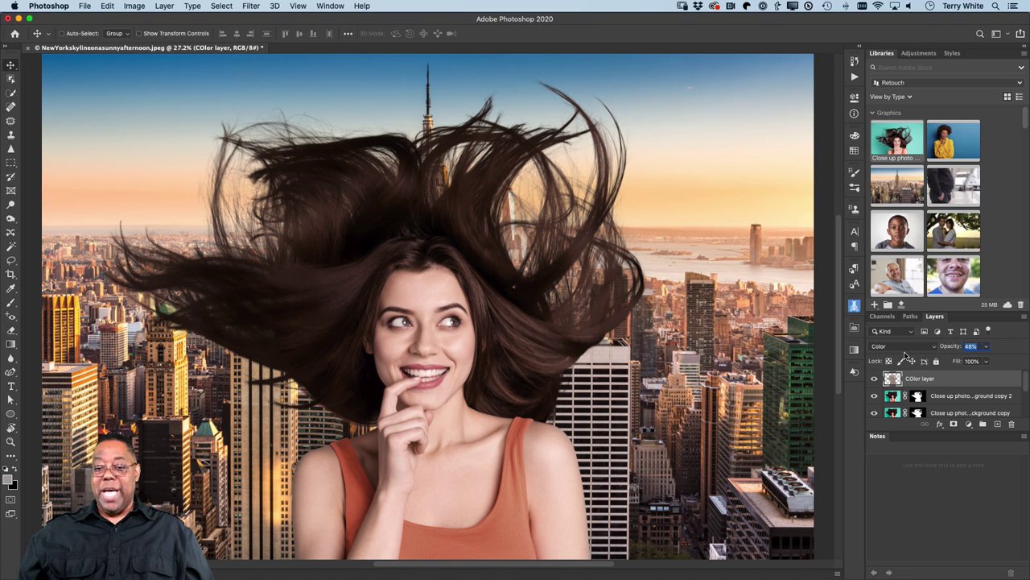
pyautogui.press('Return')
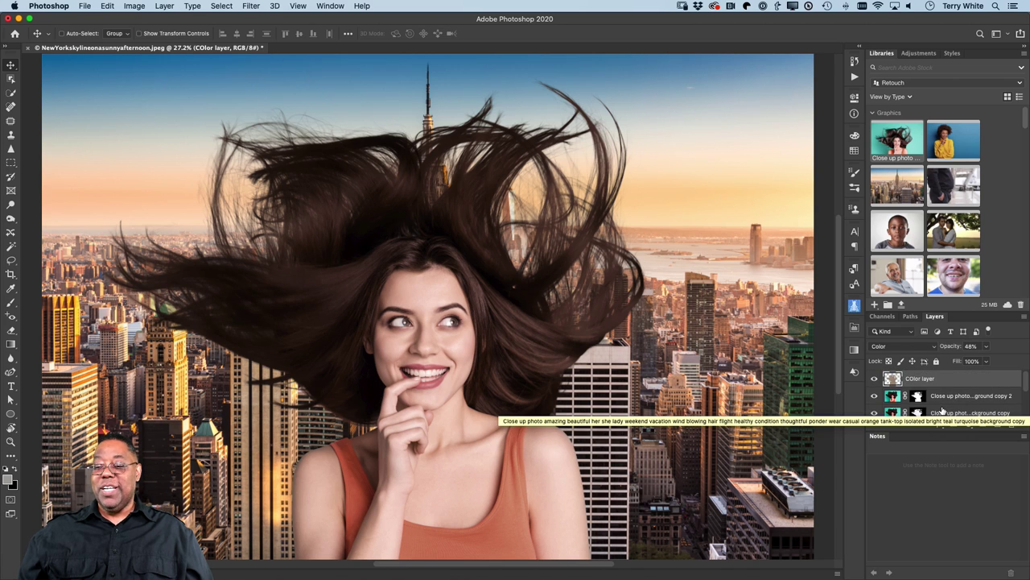
pyautogui.scroll(-2, 943, 411)
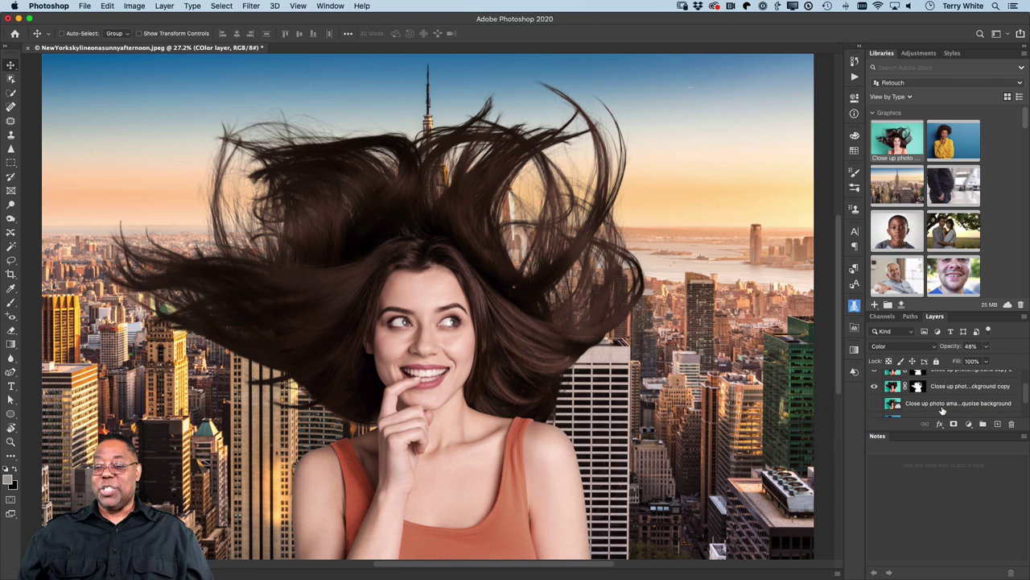
# - Hide the first portrait's layers, then show the yellow-sweater portrait and nudge it slightly left
pyautogui.scroll(2, 943, 386)
pyautogui.click(877, 375)
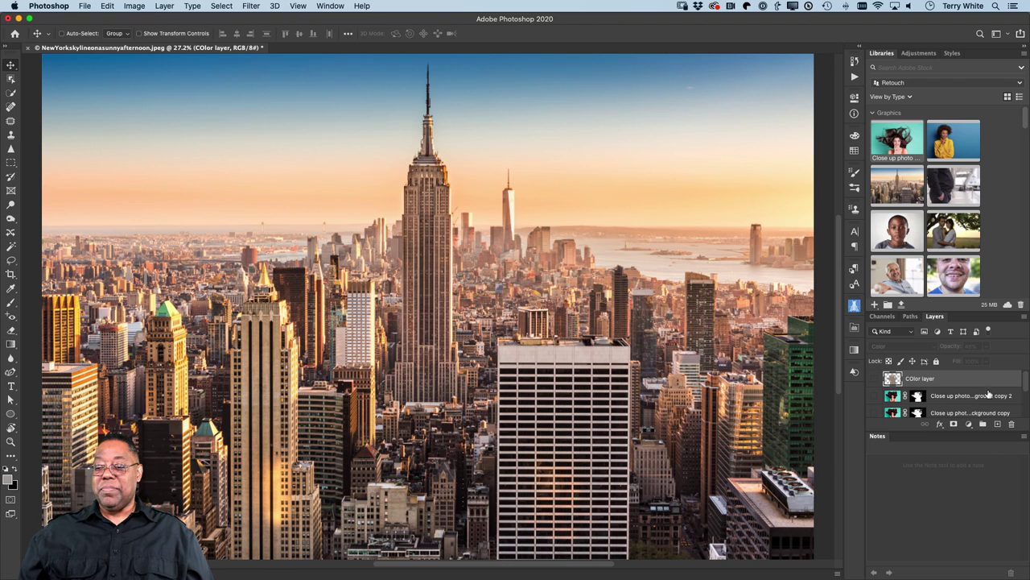
pyautogui.scroll(-3, 989, 394)
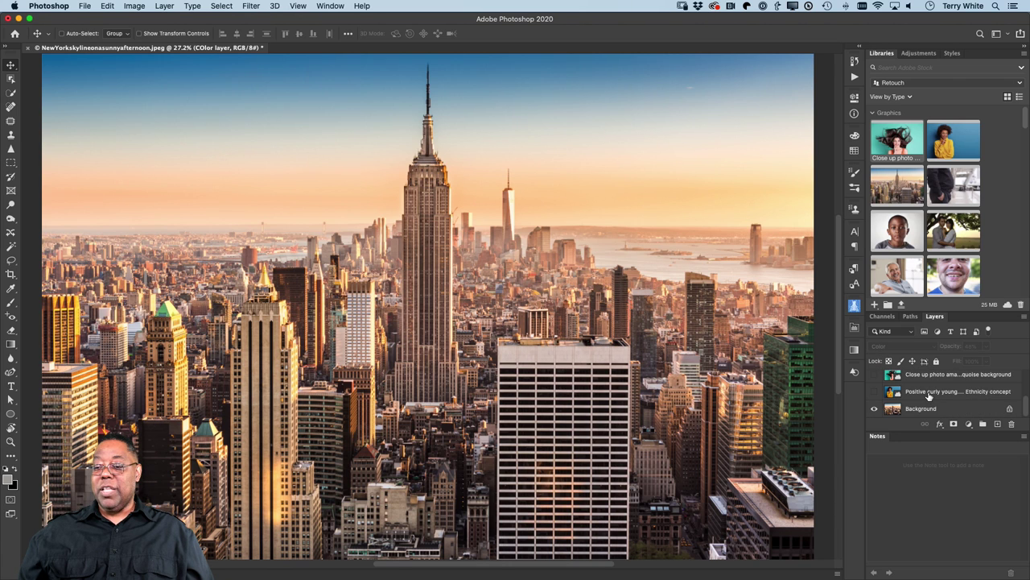
pyautogui.click(928, 392)
pyautogui.click(874, 392)
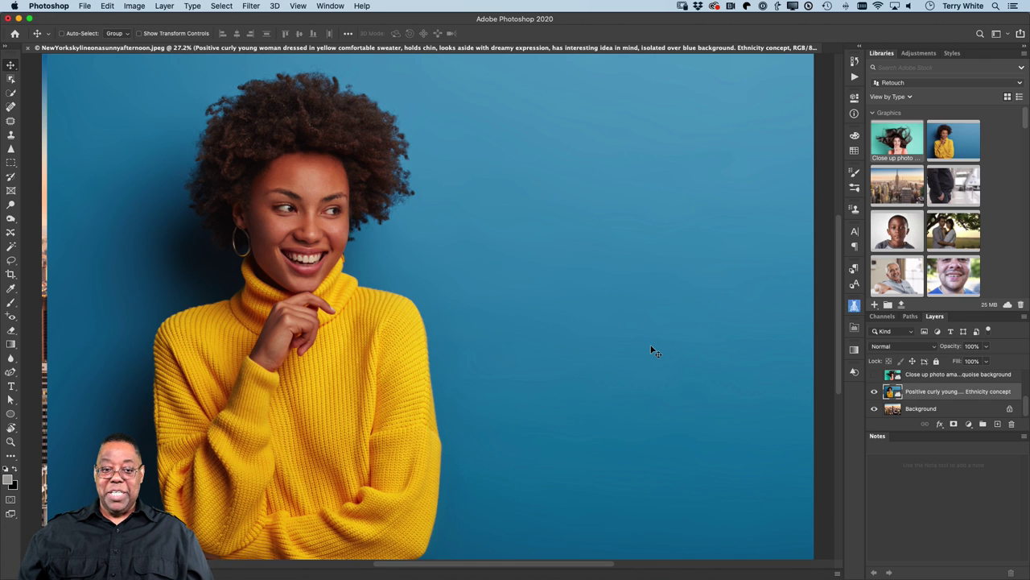
pyautogui.moveTo(652, 347); pyautogui.dragTo(646, 348)
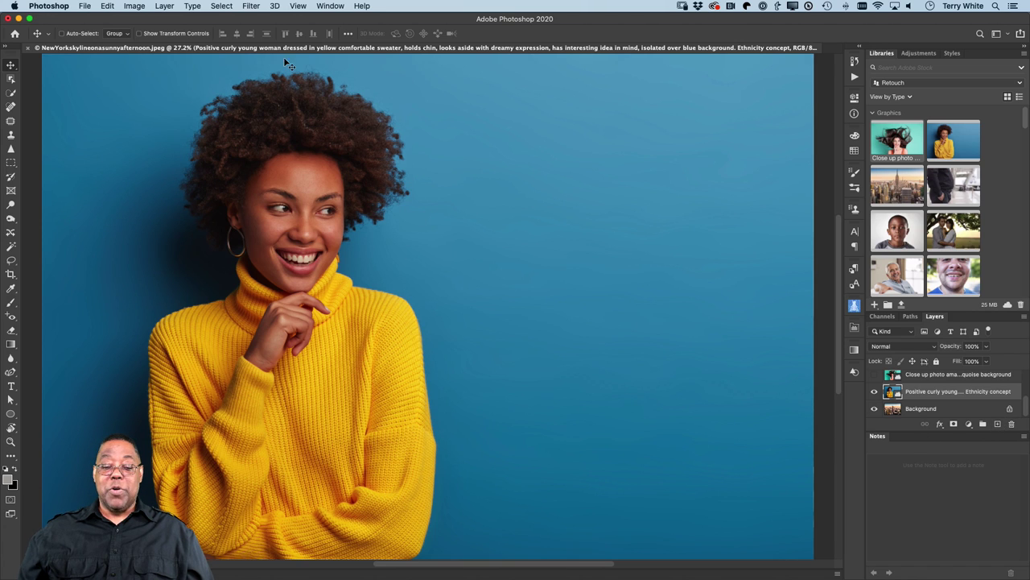
# - Select the woman with Select > Subject and subtract the outer curls with the Lasso
pyautogui.click(217, 7)
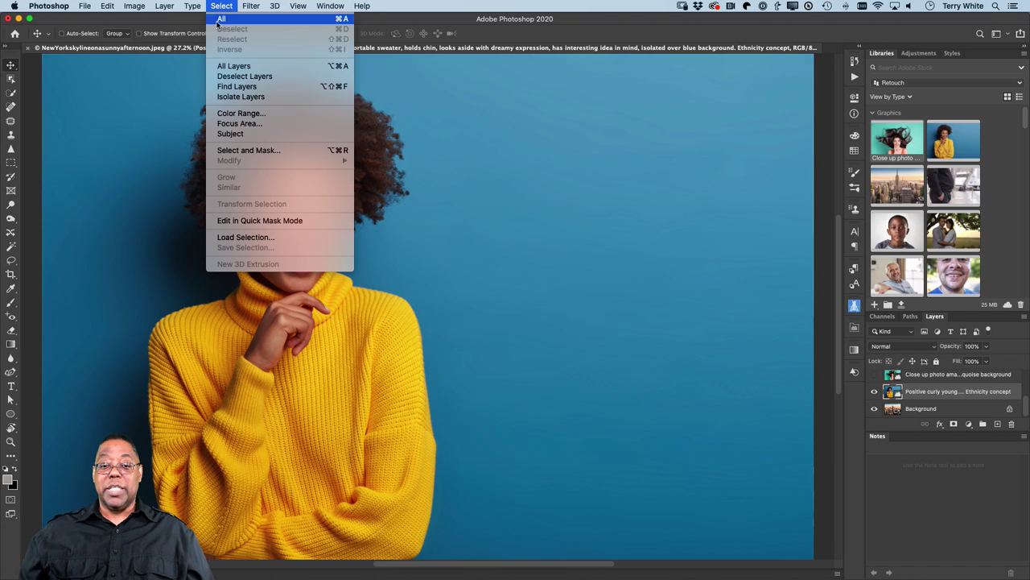
pyautogui.click(231, 133)
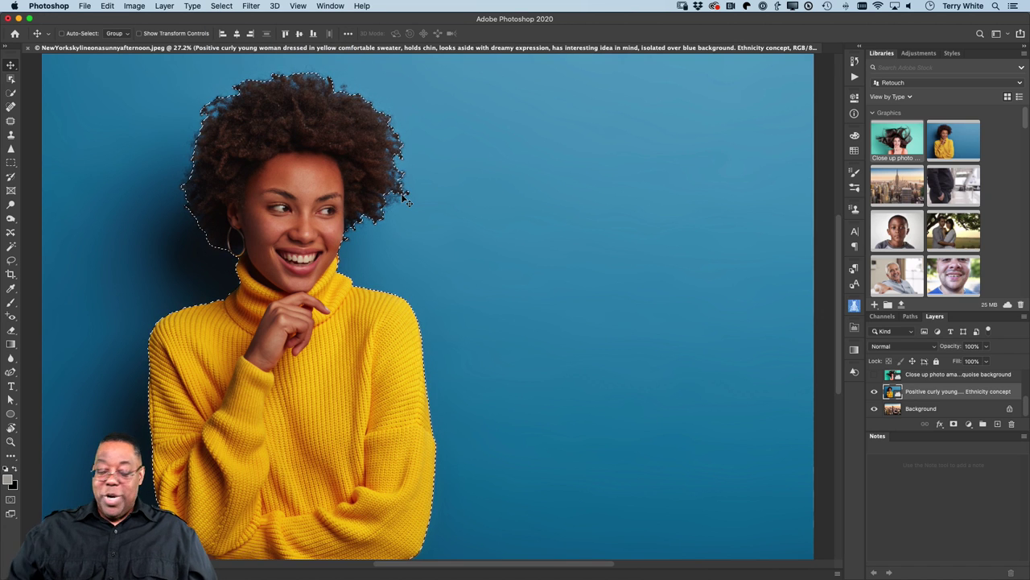
pyautogui.press('l')
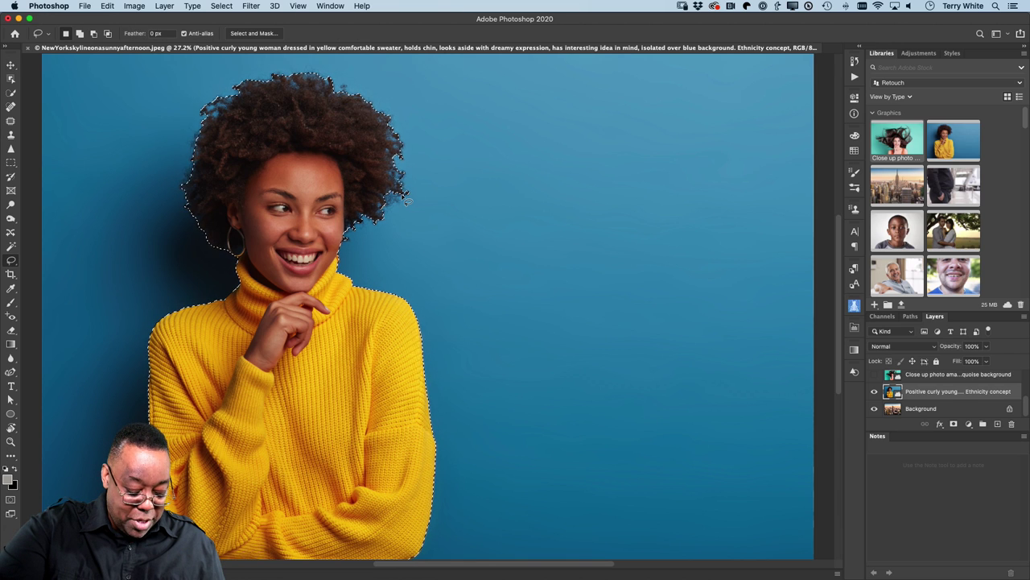
pyautogui.press('alt')
pyautogui.moveTo(224, 240)
pyautogui.mouseDown()
pyautogui.moveTo(211, 235)
pyautogui.moveTo(214, 250)
pyautogui.moveTo(232, 251)
pyautogui.moveTo(228, 243)
pyautogui.moveTo(239, 254)
pyautogui.moveTo(232, 269)
pyautogui.moveTo(185, 235)
pyautogui.moveTo(173, 135)
pyautogui.moveTo(242, 74)
pyautogui.moveTo(320, 65)
pyautogui.moveTo(385, 87)
pyautogui.moveTo(426, 159)
pyautogui.moveTo(397, 230)
pyautogui.moveTo(360, 248)
pyautogui.moveTo(390, 179)
pyautogui.moveTo(366, 122)
pyautogui.moveTo(333, 101)
pyautogui.moveTo(263, 95)
pyautogui.moveTo(232, 113)
pyautogui.moveTo(212, 145)
pyautogui.moveTo(199, 206)
pyautogui.moveTo(212, 235)
pyautogui.mouseUp()
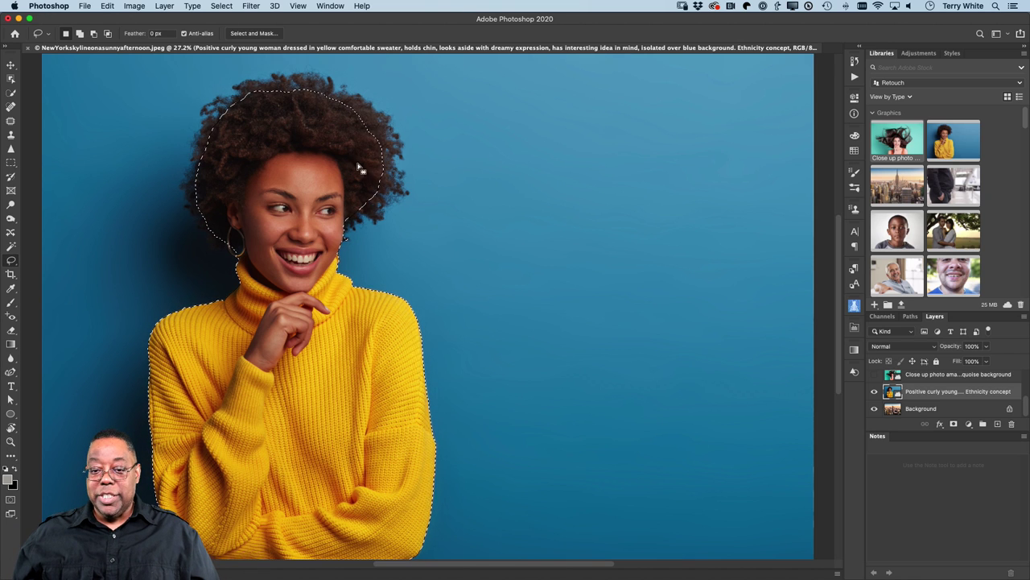
# - In Select and Mask, lower transparency and refine the hair edge with the Refine Edge Brush
pyautogui.click(221, 6)
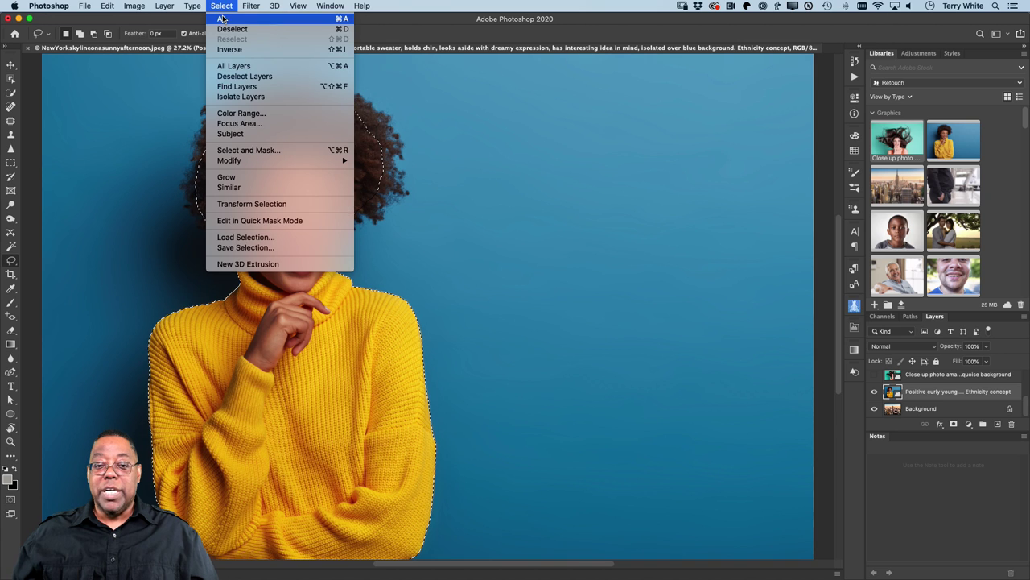
pyautogui.click(234, 5)
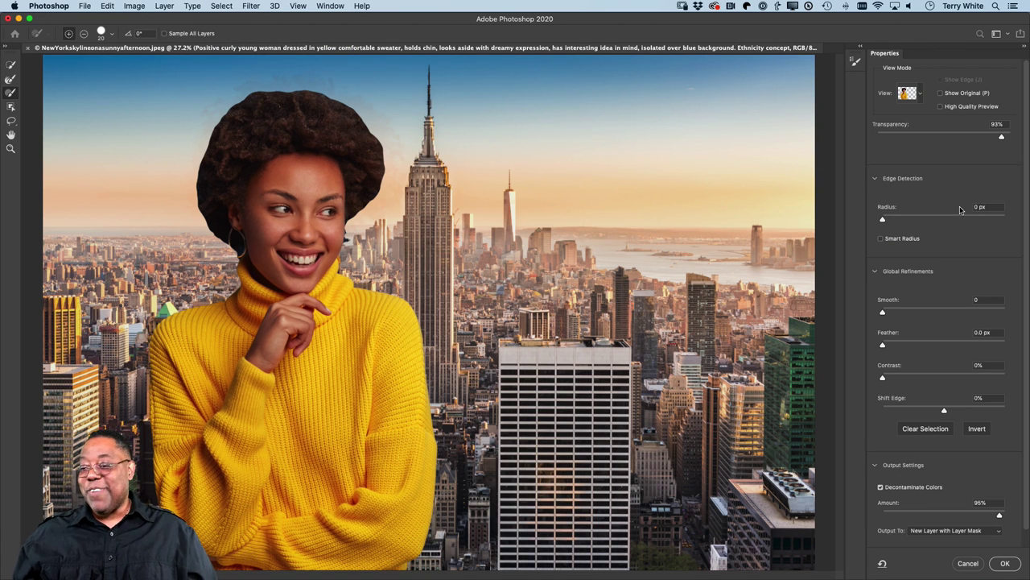
pyautogui.moveTo(1003, 139); pyautogui.dragTo(935, 143)
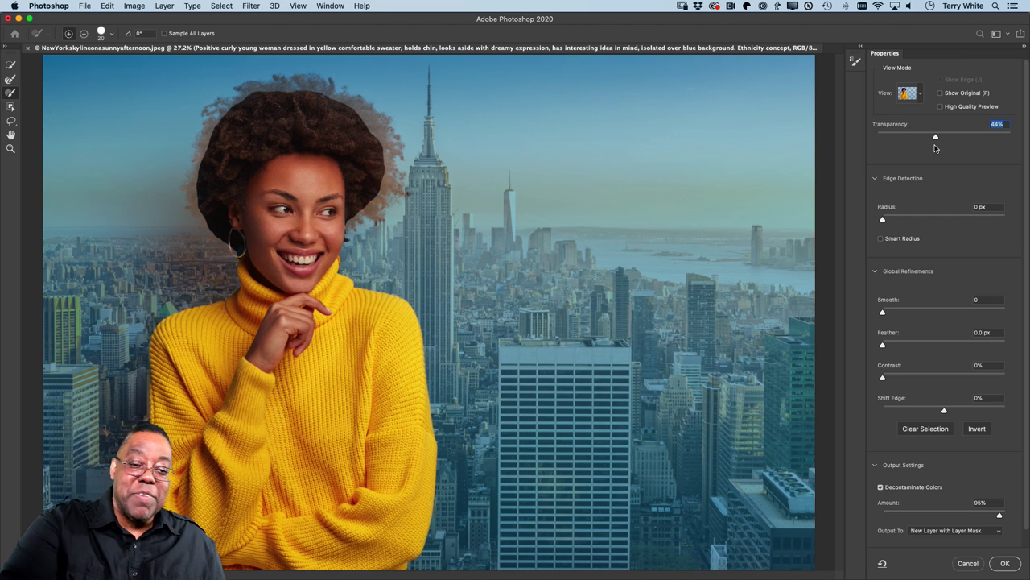
pyautogui.click(7, 82)
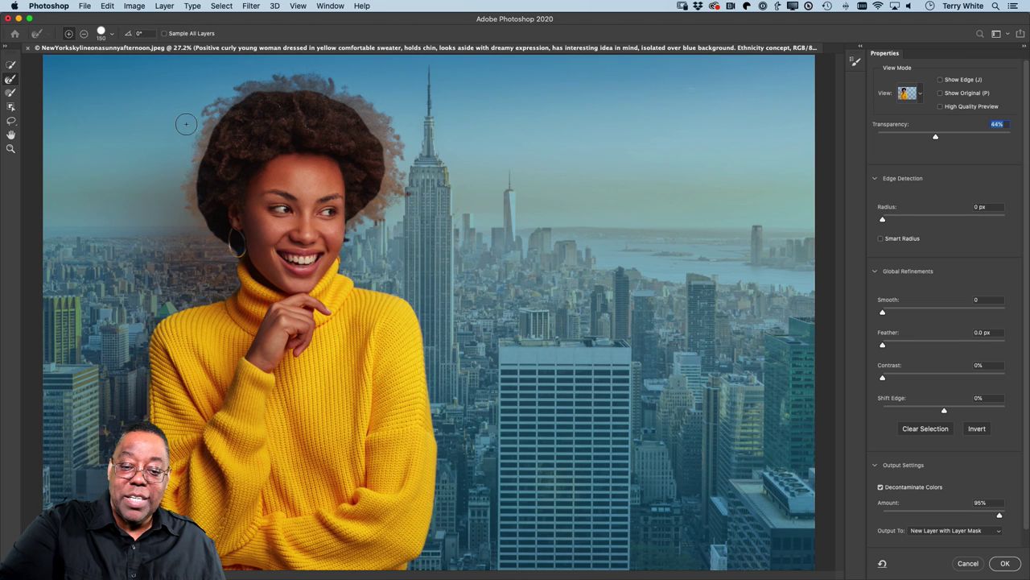
pyautogui.moveTo(187, 122)
pyautogui.mouseDown()
pyautogui.moveTo(189, 155)
pyautogui.moveTo(198, 166)
pyautogui.moveTo(190, 201)
pyautogui.moveTo(213, 237)
pyautogui.moveTo(195, 177)
pyautogui.moveTo(202, 109)
pyautogui.moveTo(210, 104)
pyautogui.moveTo(206, 129)
pyautogui.moveTo(200, 117)
pyautogui.moveTo(258, 77)
pyautogui.moveTo(244, 76)
pyautogui.moveTo(255, 91)
pyautogui.moveTo(300, 69)
pyautogui.moveTo(355, 79)
pyautogui.moveTo(353, 98)
pyautogui.moveTo(368, 107)
pyautogui.moveTo(369, 95)
pyautogui.moveTo(381, 125)
pyautogui.moveTo(390, 109)
pyautogui.moveTo(401, 171)
pyautogui.moveTo(356, 240)
pyautogui.mouseUp()
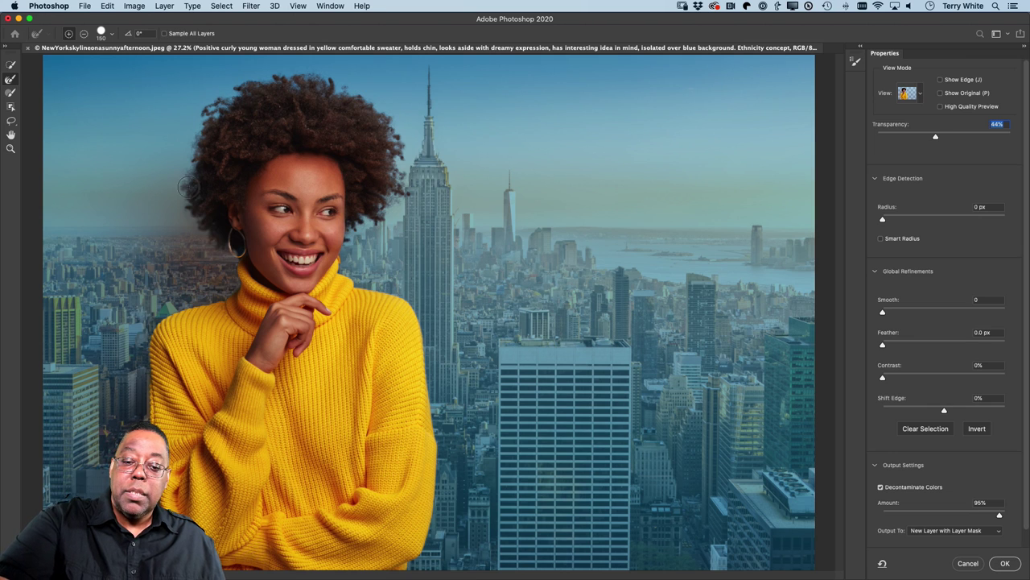
pyautogui.moveTo(190, 201)
pyautogui.mouseDown()
pyautogui.moveTo(389, 232)
pyautogui.moveTo(372, 229)
pyautogui.mouseUp()
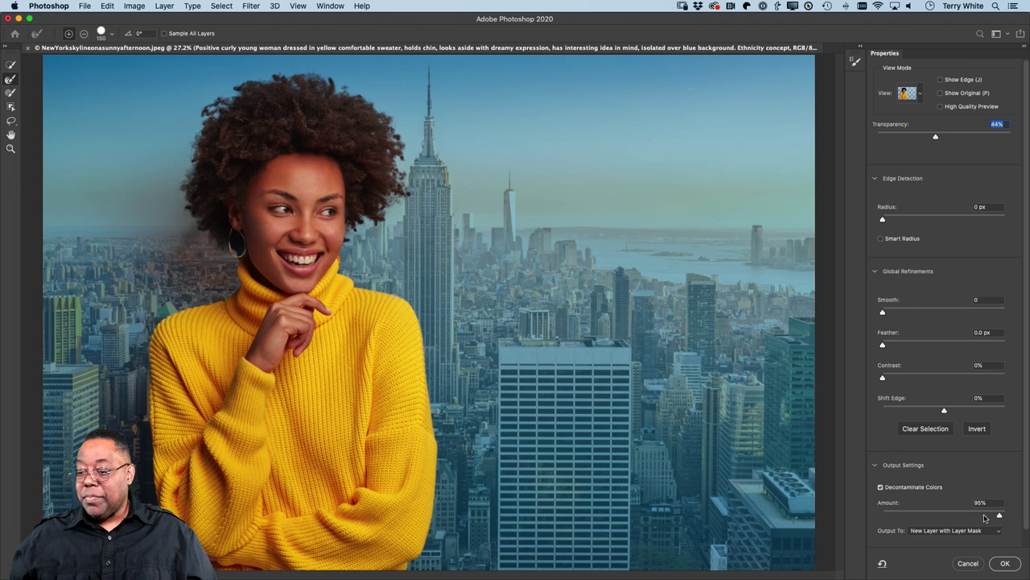
# - Set Decontaminate Colors amount to 75% and preview the cutout at full transparency
pyautogui.moveTo(997, 516); pyautogui.dragTo(972, 521)
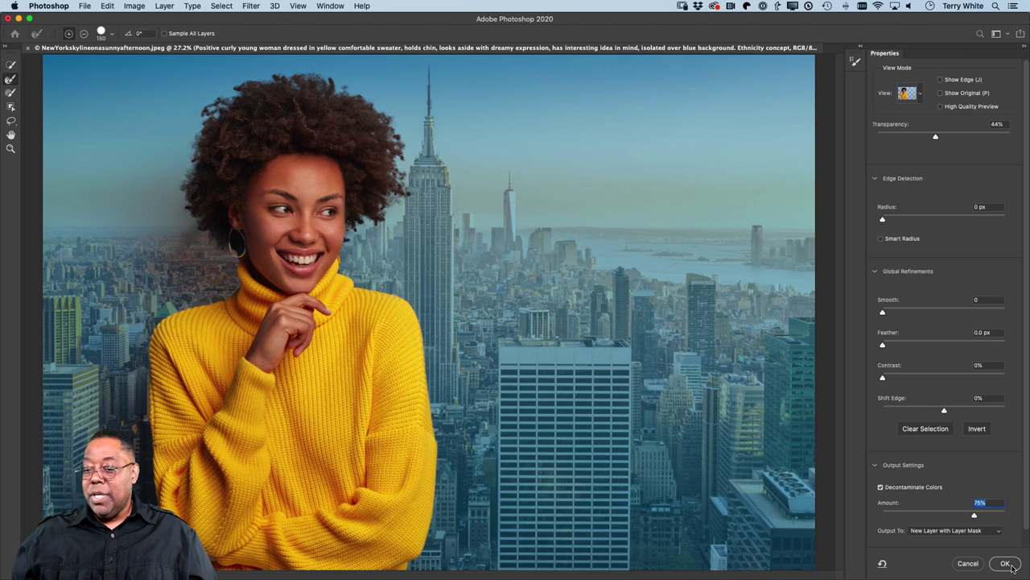
pyautogui.moveTo(936, 138); pyautogui.dragTo(1019, 135)
pyautogui.press('Tab')
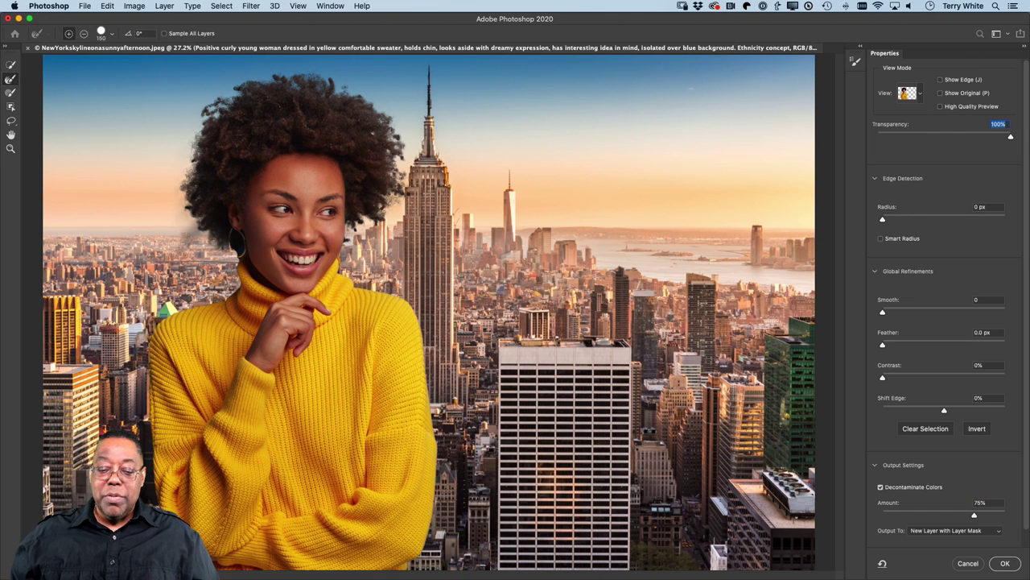
# - Touch up the mask beside the hair's left edge with a size-90 Brush
pyautogui.click(10, 94)
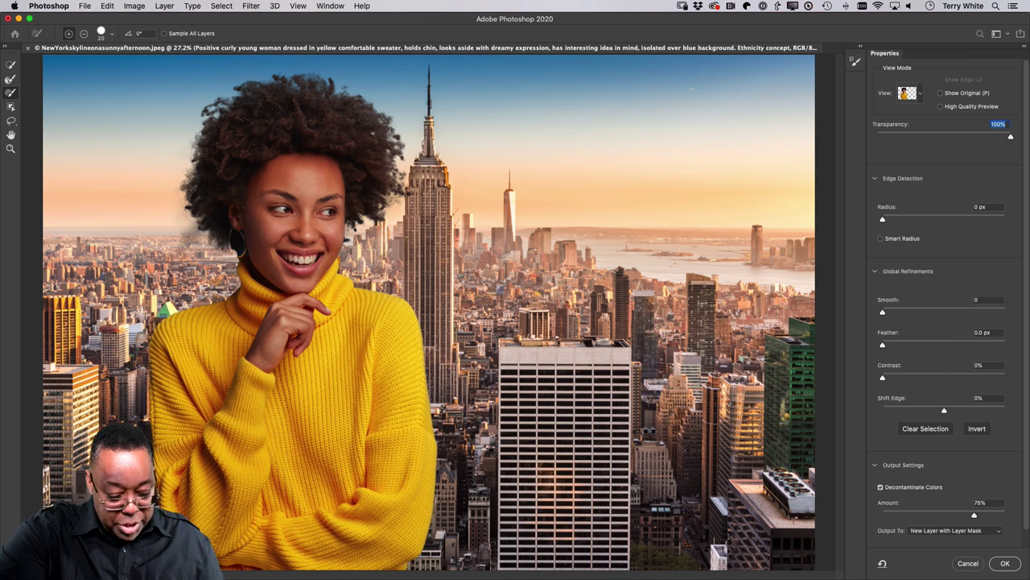
pyautogui.press(']')
pyautogui.press(']')
pyautogui.press(']')
pyautogui.press(']')
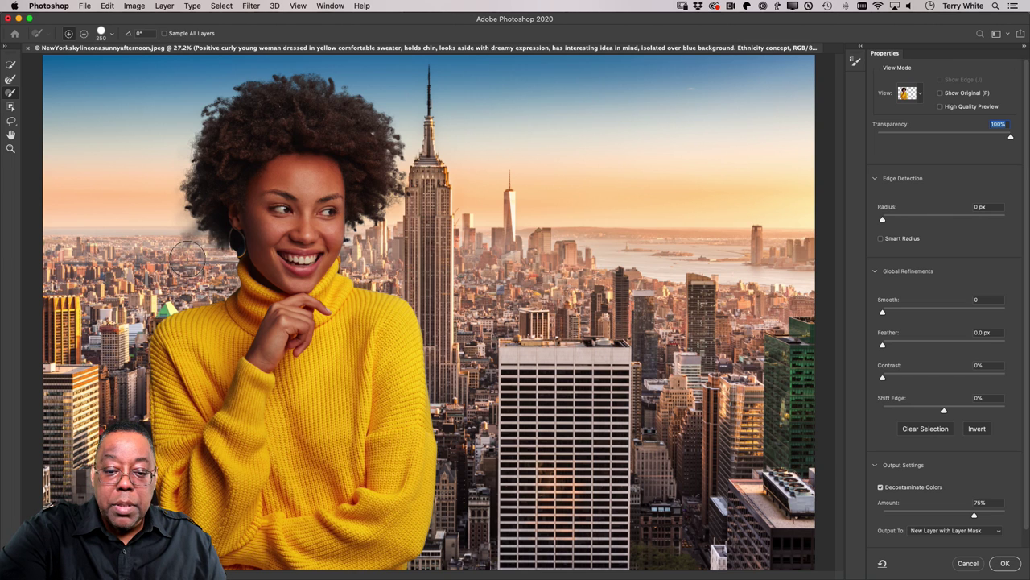
pyautogui.press('[')
pyautogui.press('[')
pyautogui.press('[')
pyautogui.press('[')
pyautogui.press('[')
pyautogui.press('[')
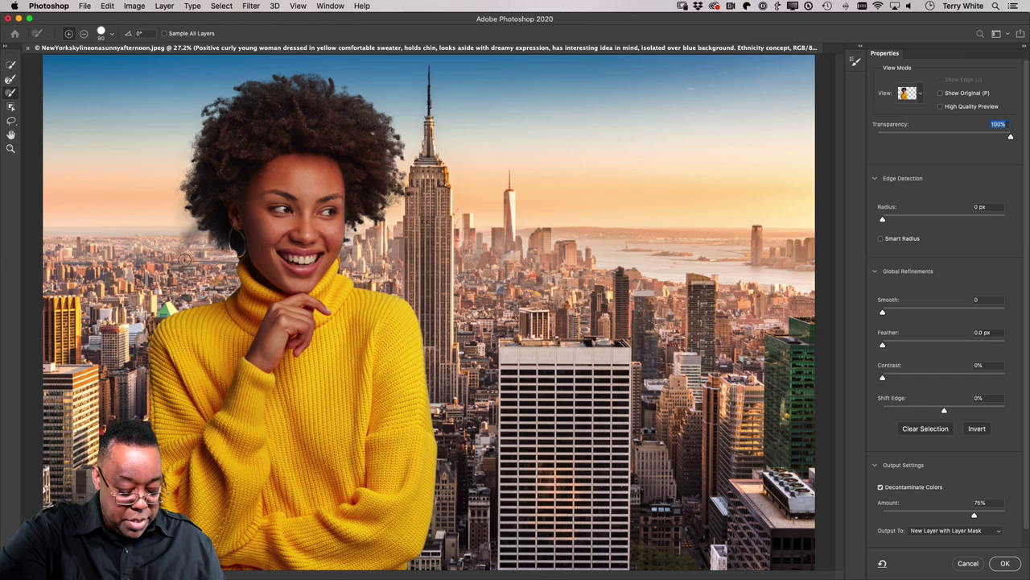
pyautogui.click(185, 256)
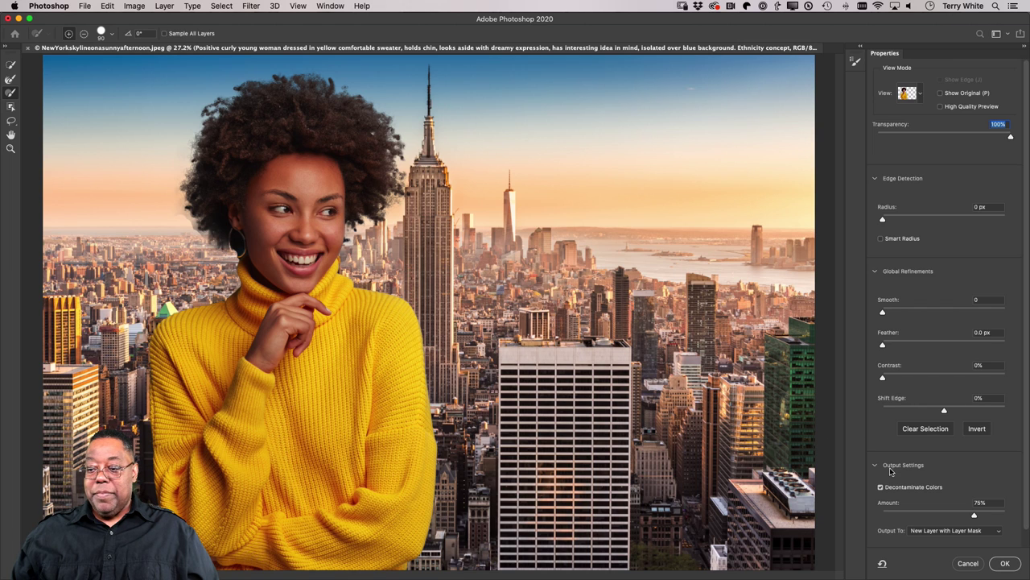
# - Enable Smart Radius at 2 px and output the result as a new layer with mask
pyautogui.click(882, 239)
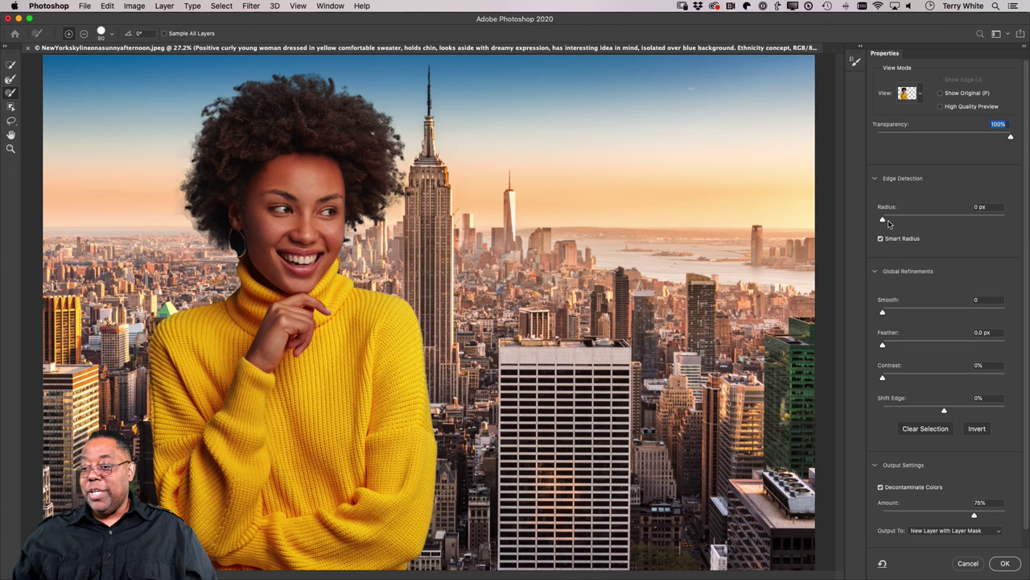
pyautogui.moveTo(885, 223); pyautogui.dragTo(896, 222)
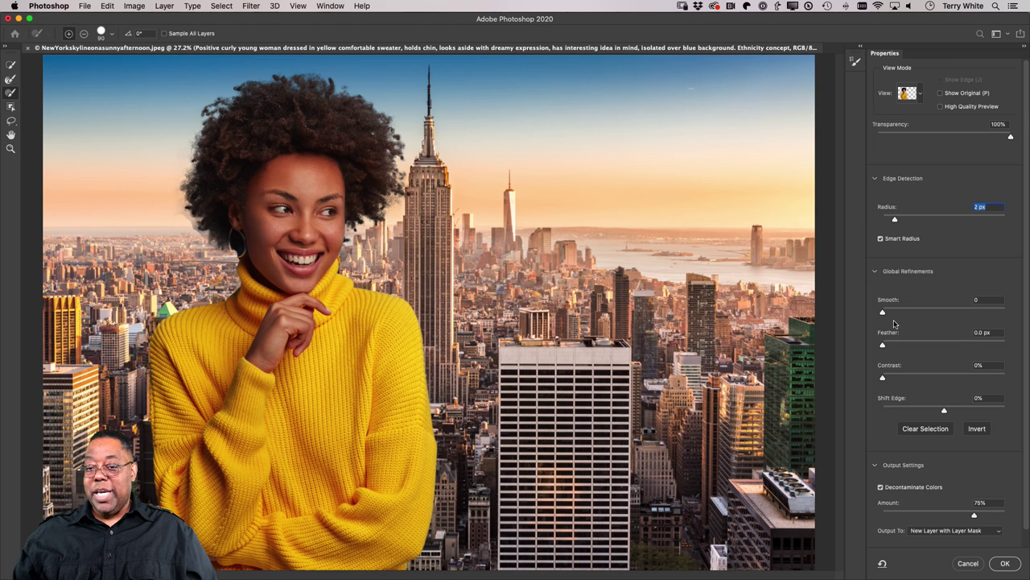
pyautogui.click(1003, 564)
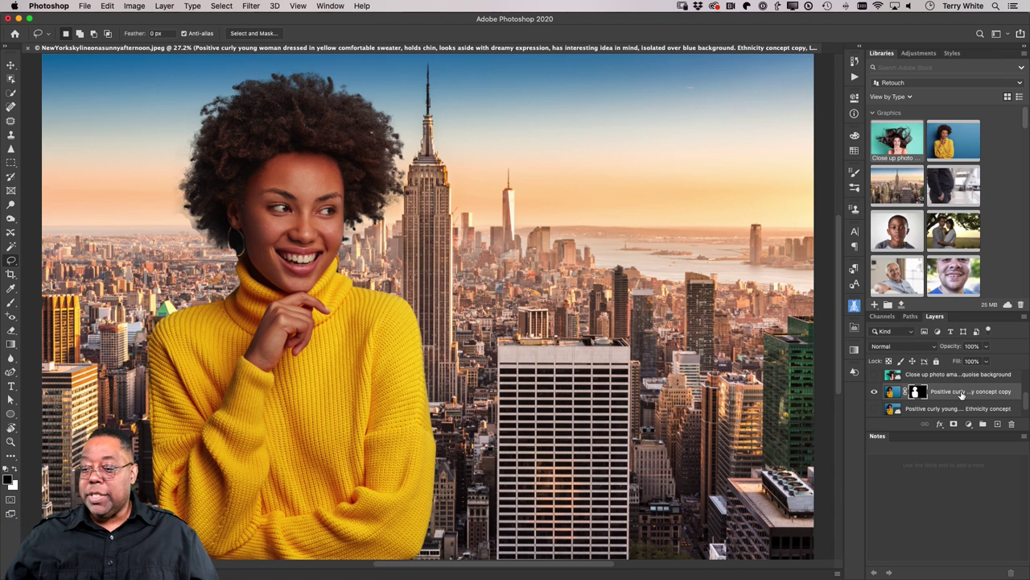
# - Load the portrait's mask as a selection, copy it from the Background into Layer 1, and drag it up
pyautogui.keyDown('super'); pyautogui.click(918, 392); pyautogui.keyUp('super')
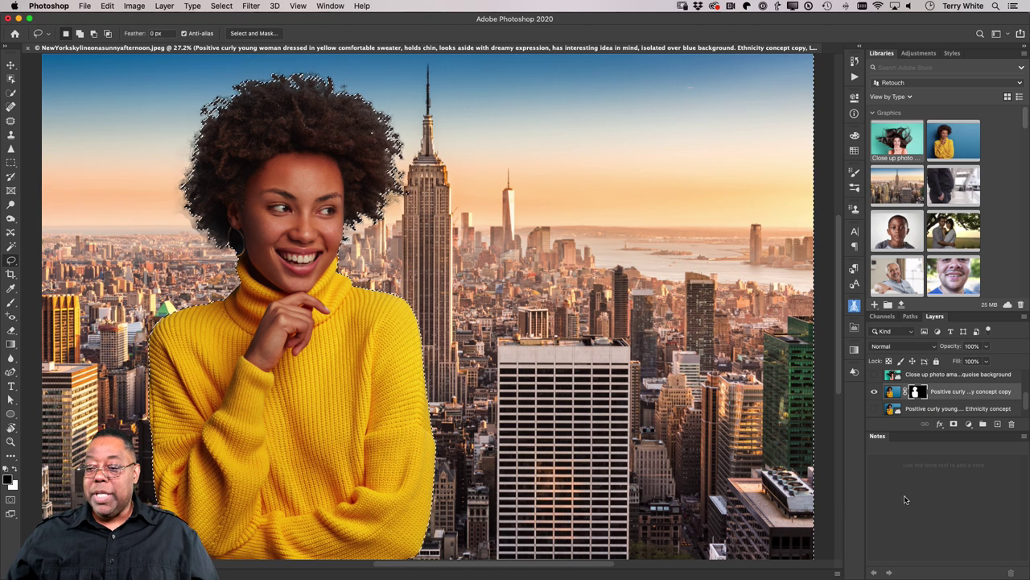
pyautogui.scroll(-1, 920, 407)
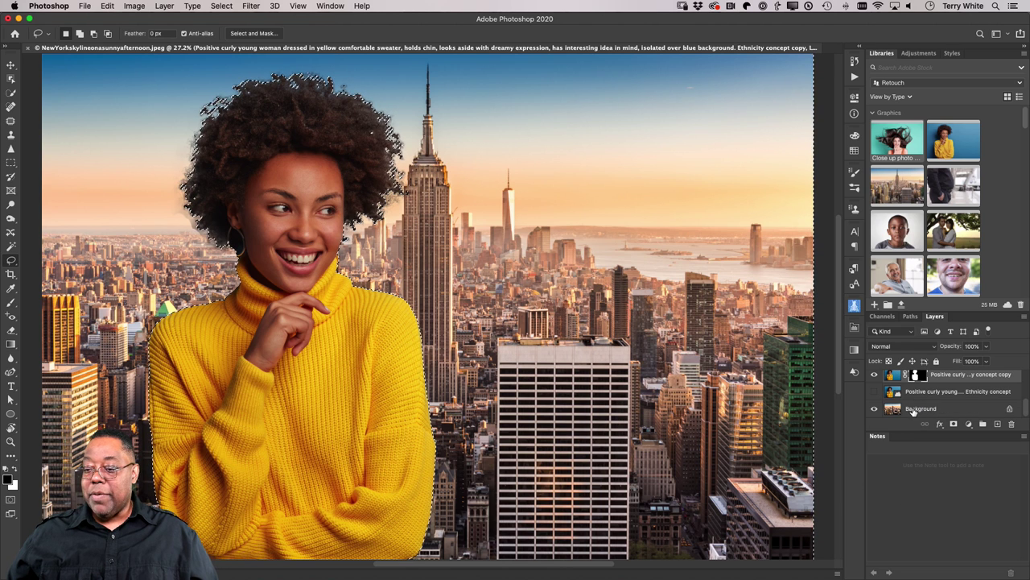
pyautogui.click(920, 409)
pyautogui.press('super+j')
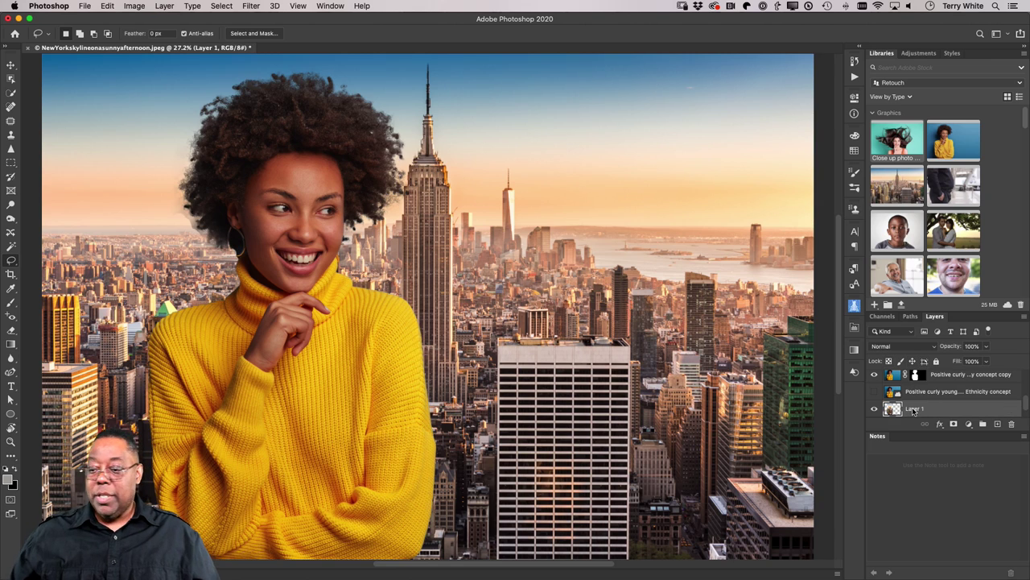
pyautogui.scroll(-1, 916, 409)
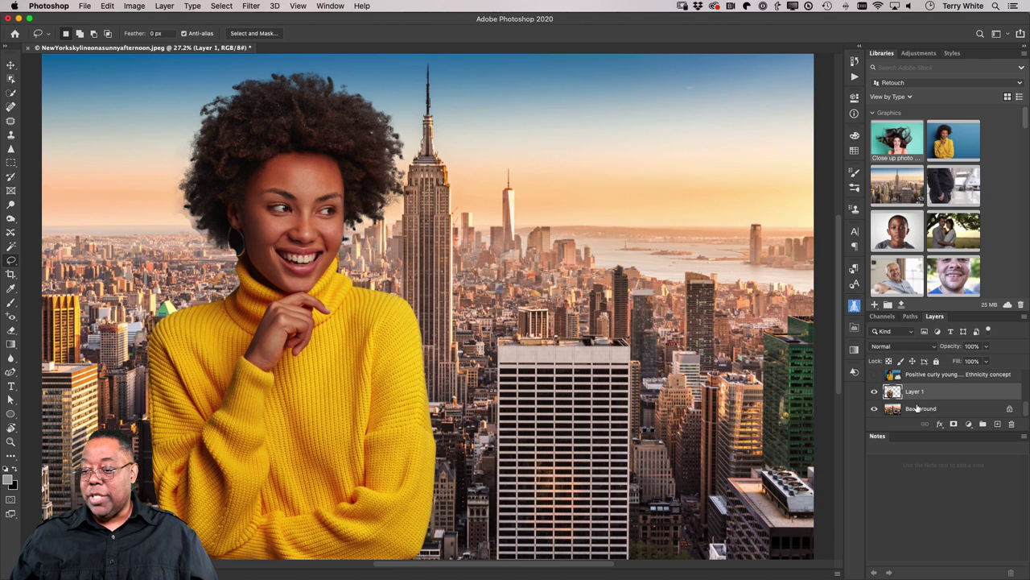
pyautogui.moveTo(920, 393); pyautogui.dragTo(923, 377)
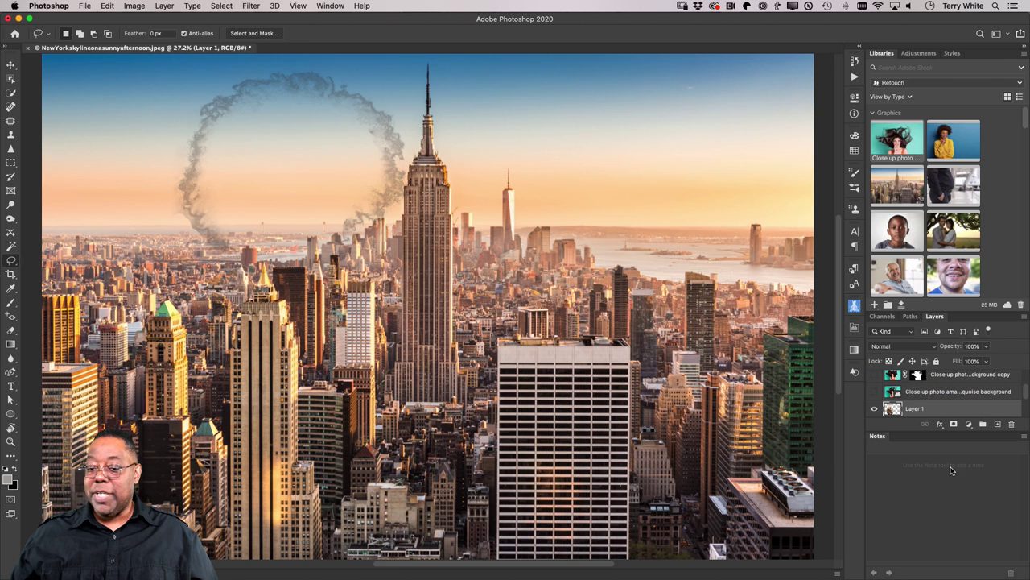
pyautogui.click(252, 6)
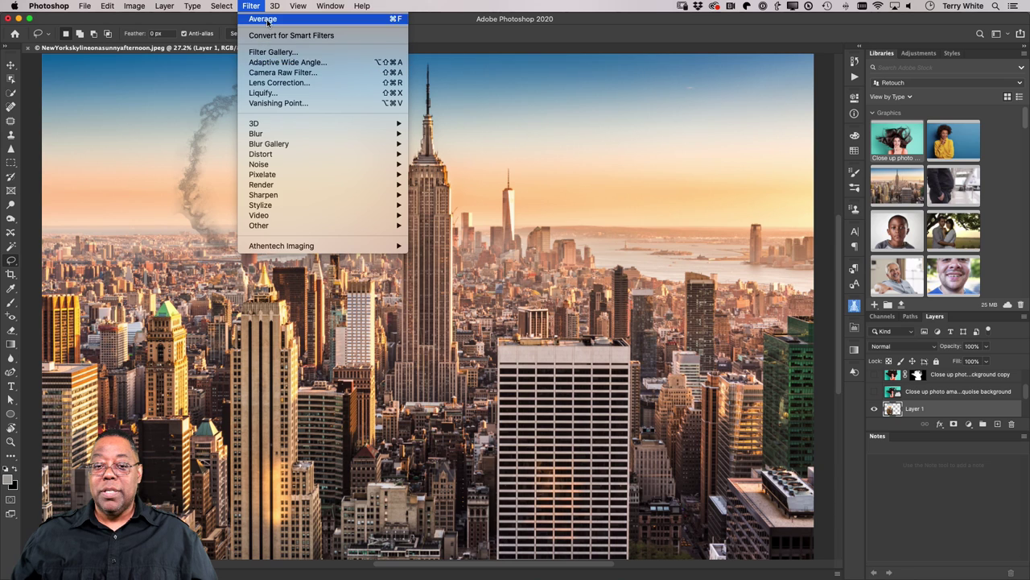
# - Average Layer 1's fill, blend it in Color mode at 40% opacity, and toggle it to compare
pyautogui.click(263, 19)
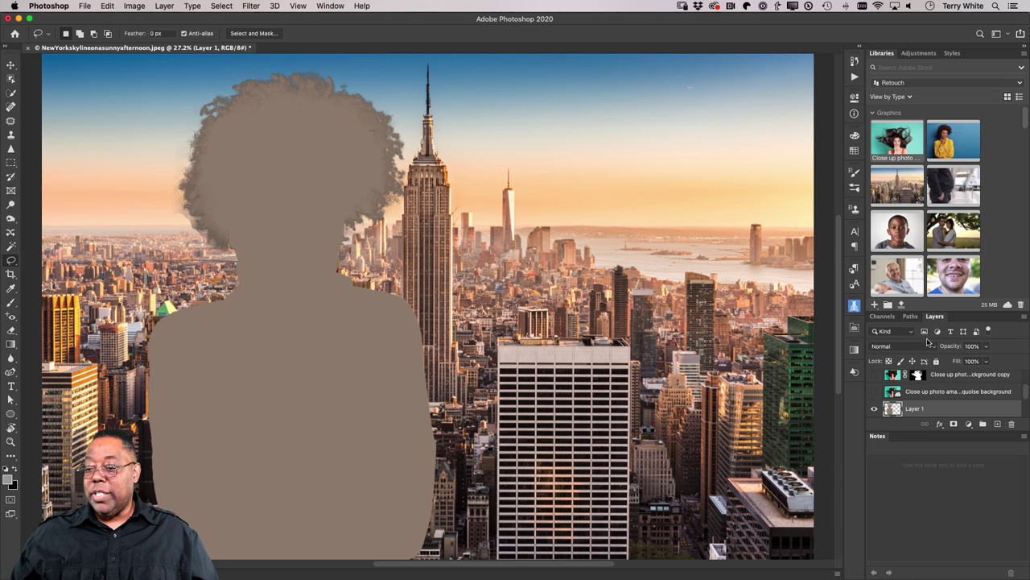
pyautogui.click(899, 351)
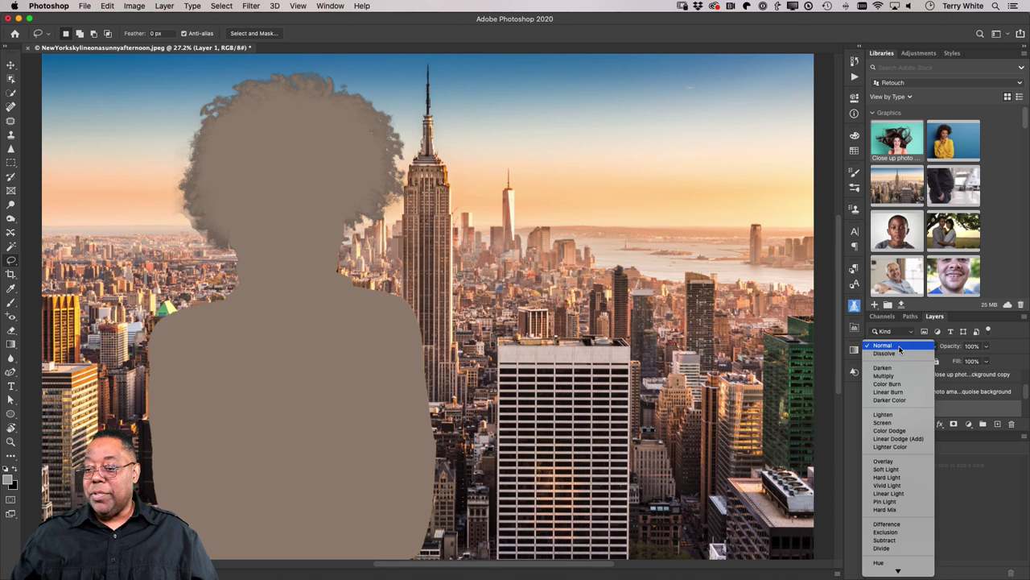
pyautogui.click(899, 348)
pyautogui.click(888, 348)
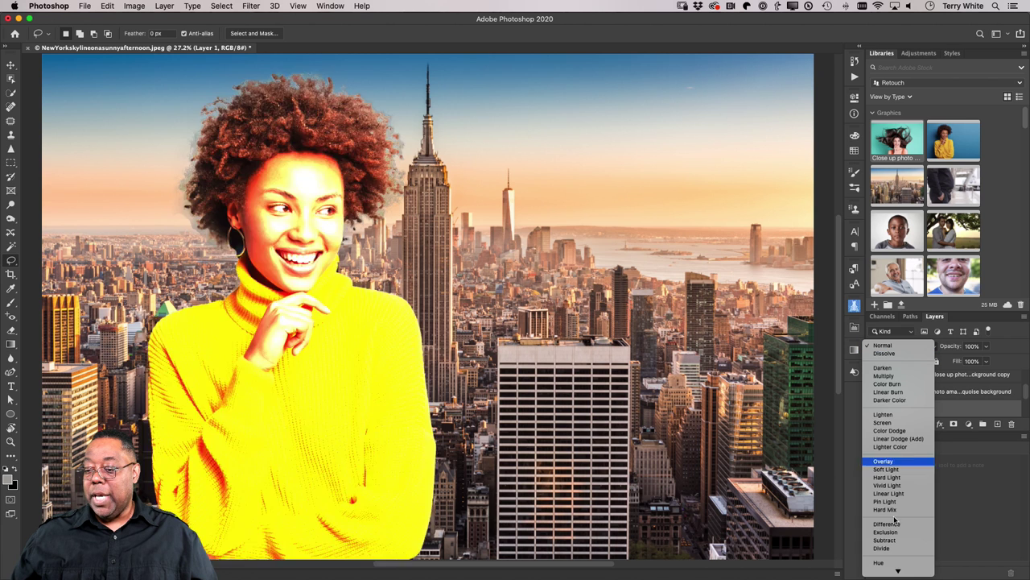
pyautogui.click(896, 562)
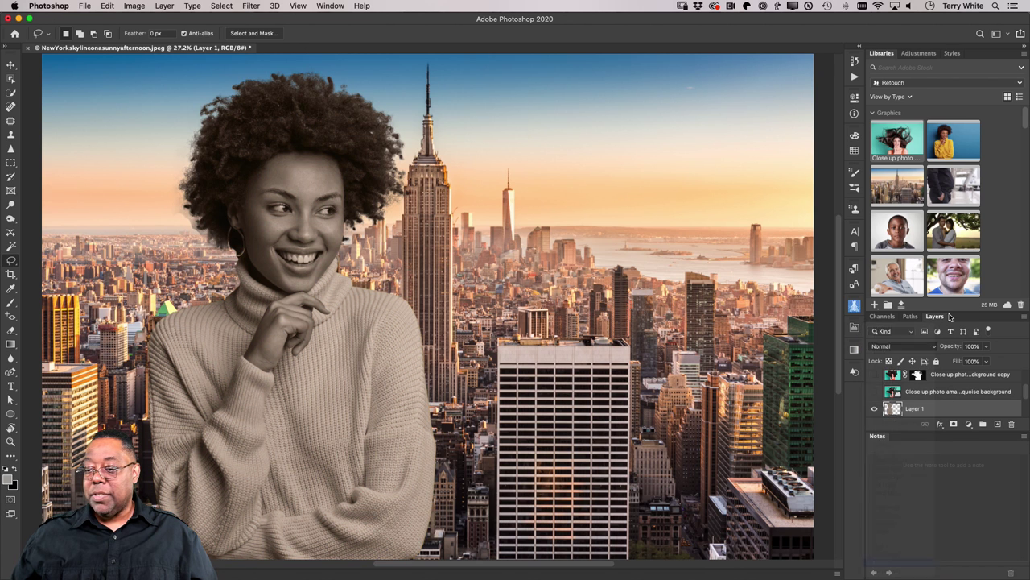
pyautogui.moveTo(955, 347)
pyautogui.mouseDown()
pyautogui.moveTo(930, 350)
pyautogui.moveTo(952, 345)
pyautogui.mouseUp()
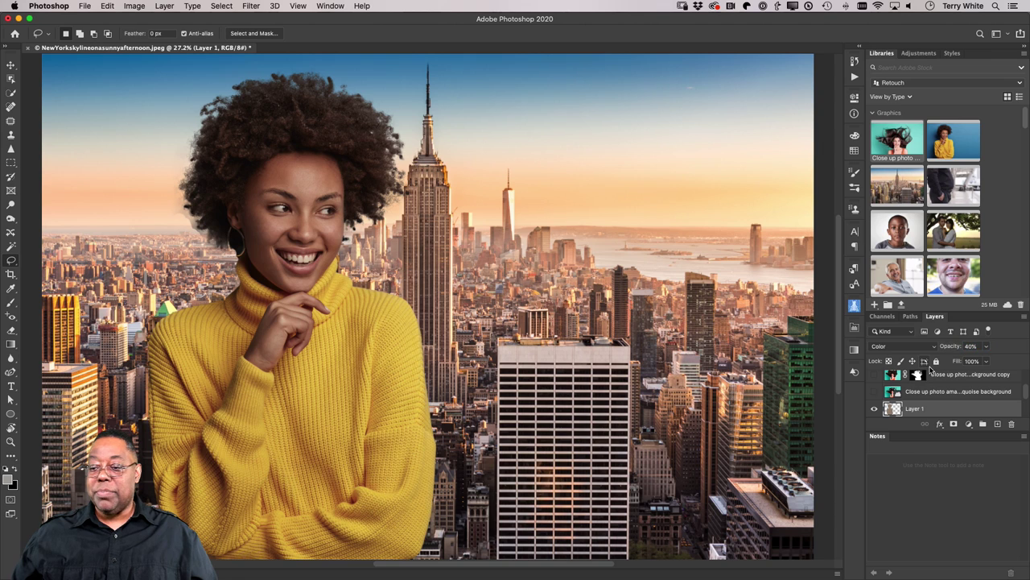
pyautogui.click(875, 411)
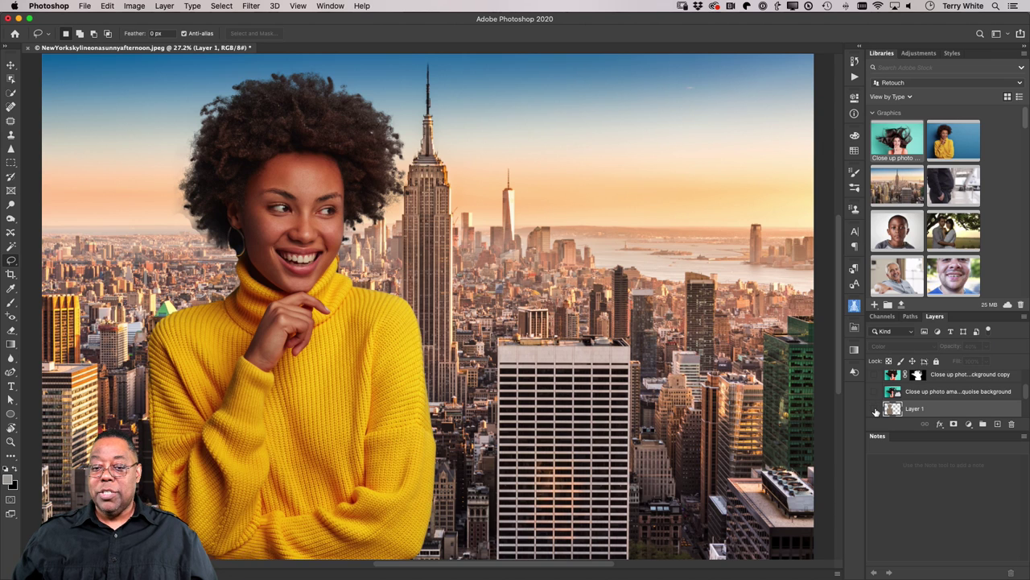
pyautogui.click(876, 410)
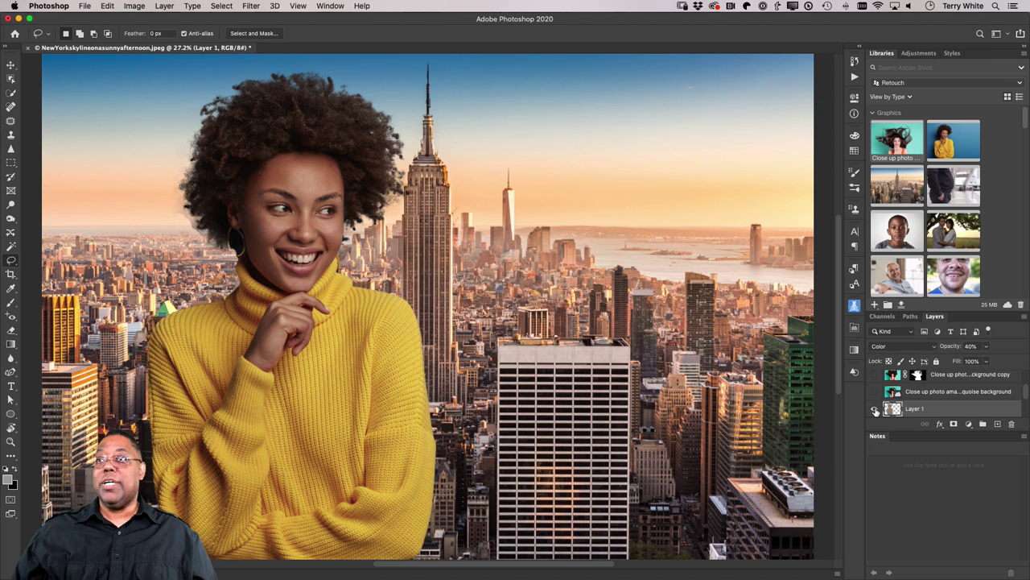
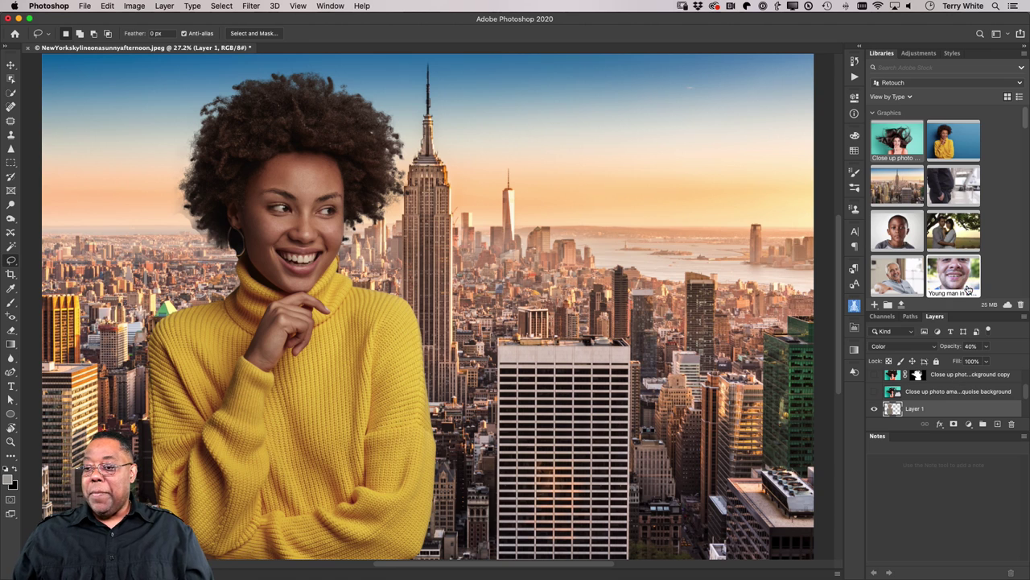
# - Hide the yellow-sweater woman and rename Layer 1 to 'COlor layer'
pyautogui.scroll(-5, 965, 268)
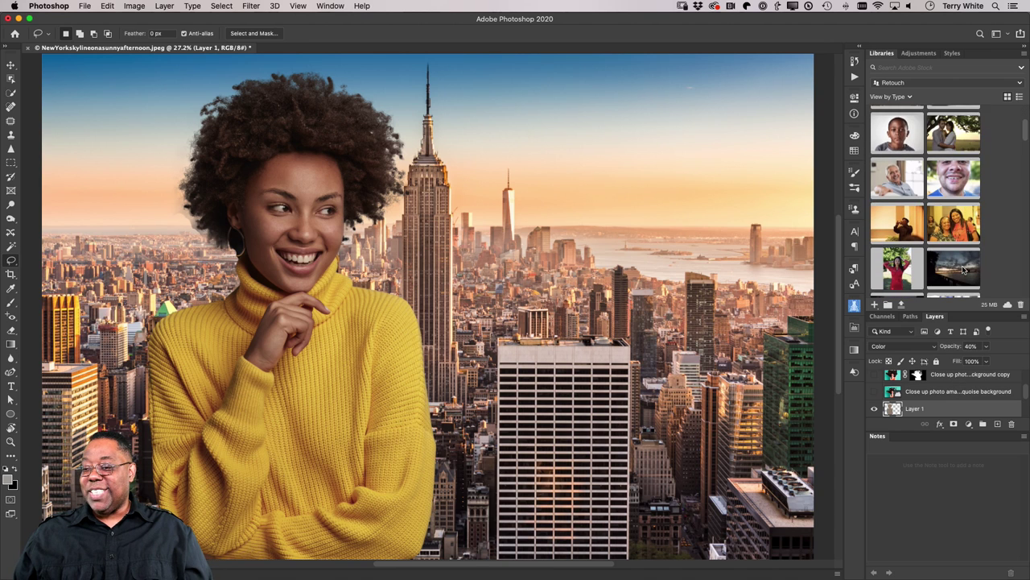
pyautogui.scroll(-3, 964, 269)
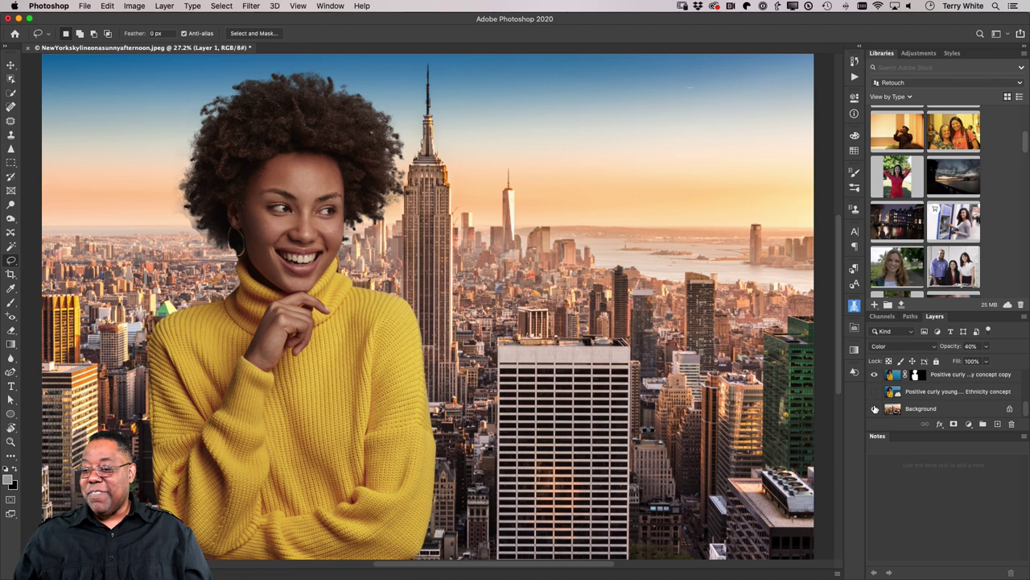
pyautogui.click(875, 378)
pyautogui.scroll(2, 874, 383)
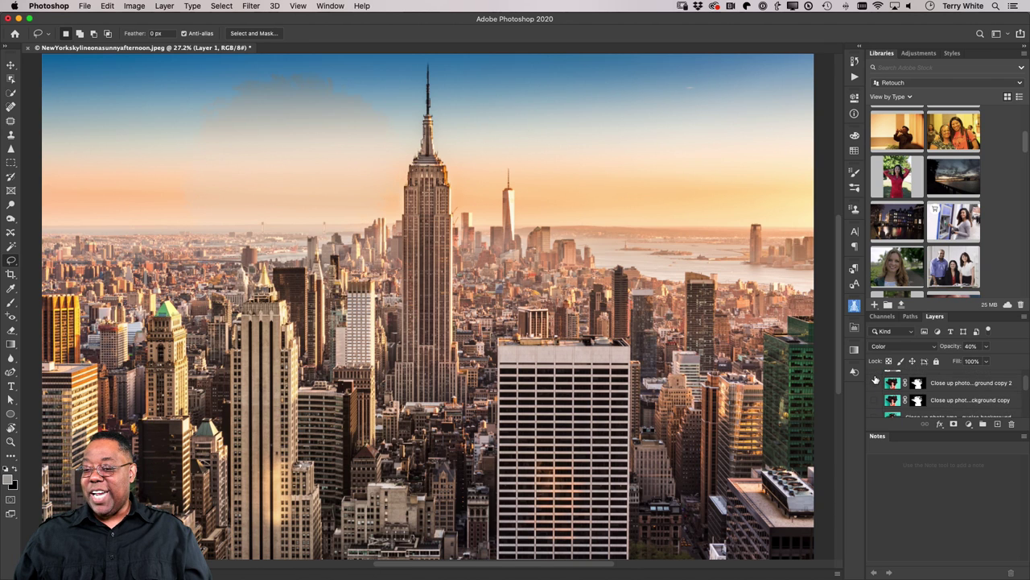
pyautogui.doubleClick(914, 389)
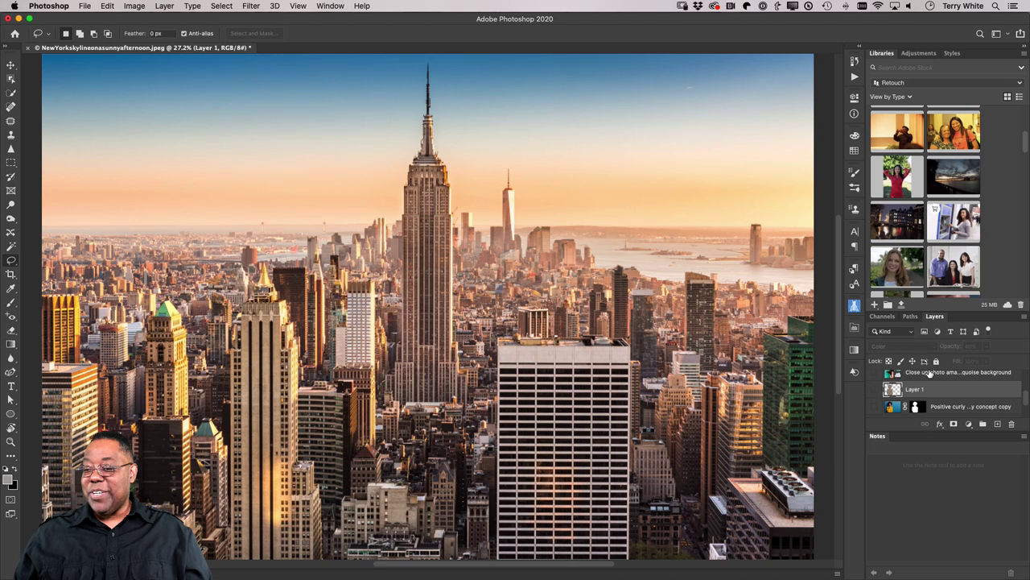
pyautogui.write('COlor layer')
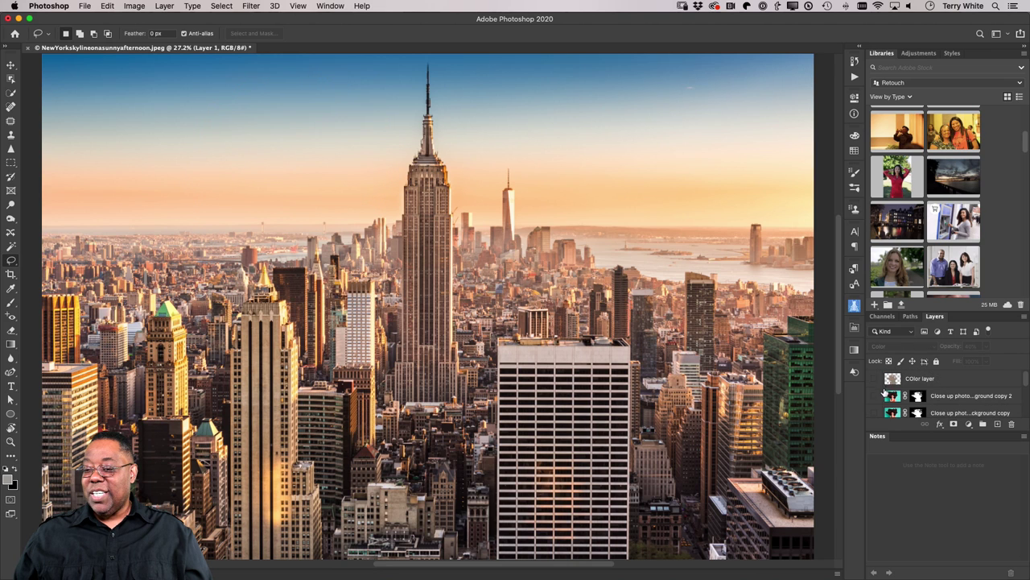
# - Show the long-haired woman's layers and select her background copy together with COlor layer
pyautogui.moveTo(877, 384); pyautogui.dragTo(876, 414)
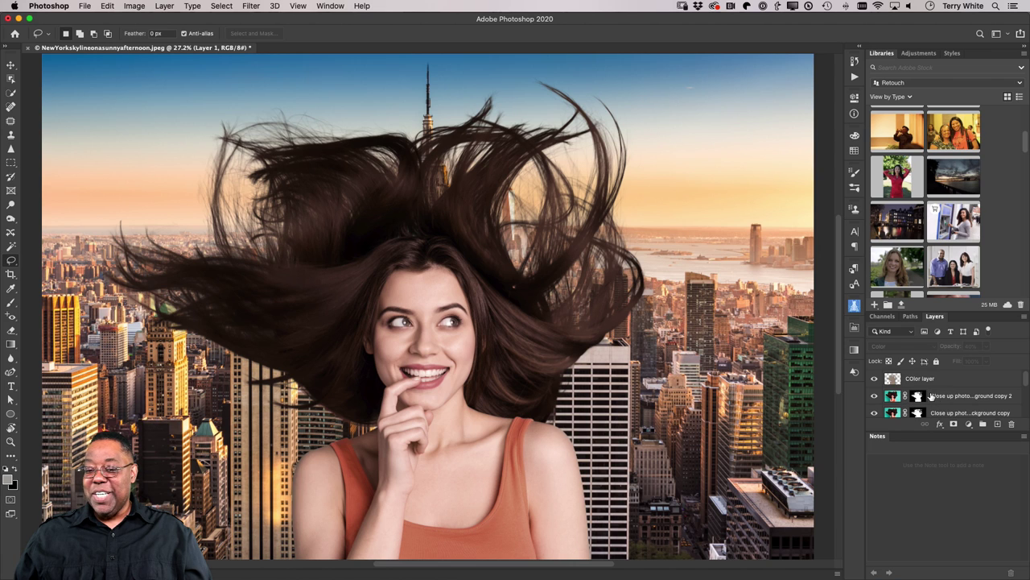
pyautogui.click(939, 411)
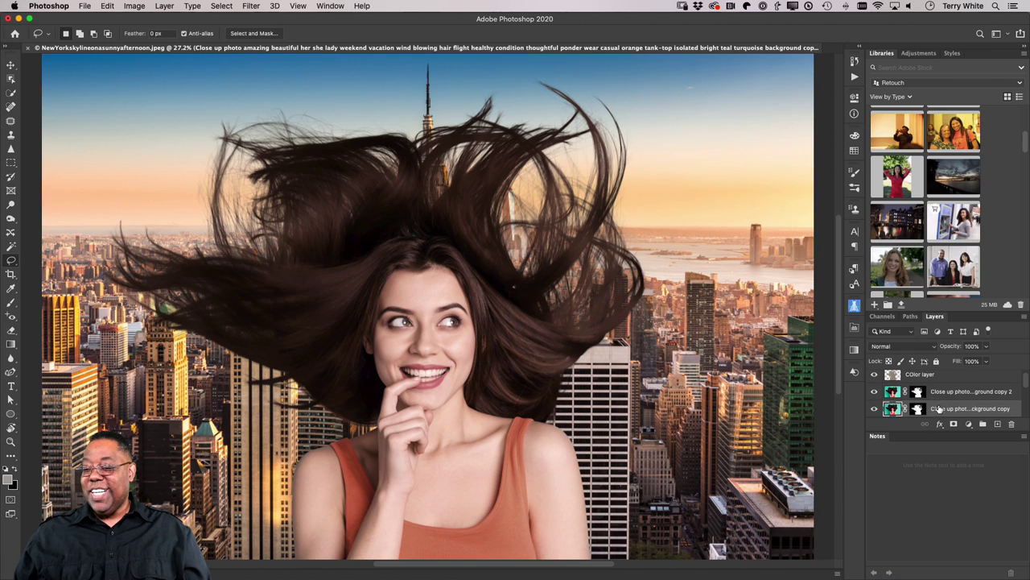
pyautogui.keyDown('shift'); pyautogui.click(933, 377); pyautogui.keyUp('shift')
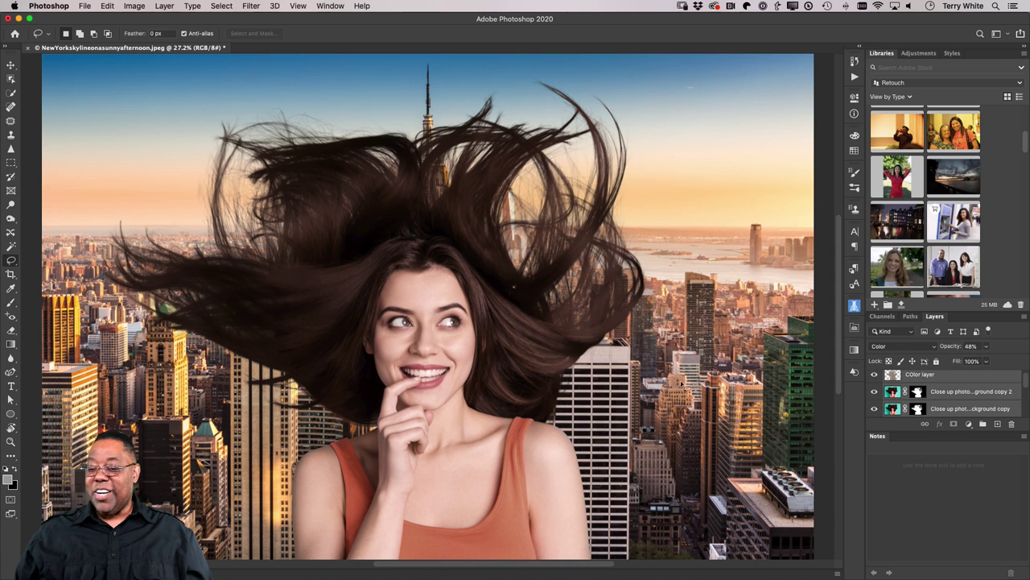
# - Move the long-haired woman left and group her layers, including the close-up photo, into Group 1
pyautogui.press('v')
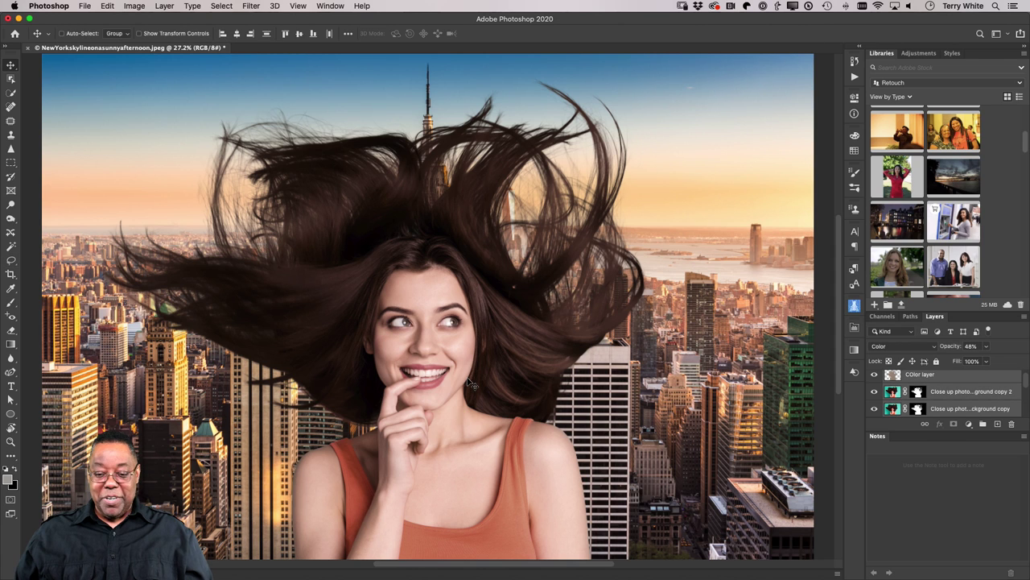
pyautogui.moveTo(448, 368); pyautogui.dragTo(258, 370)
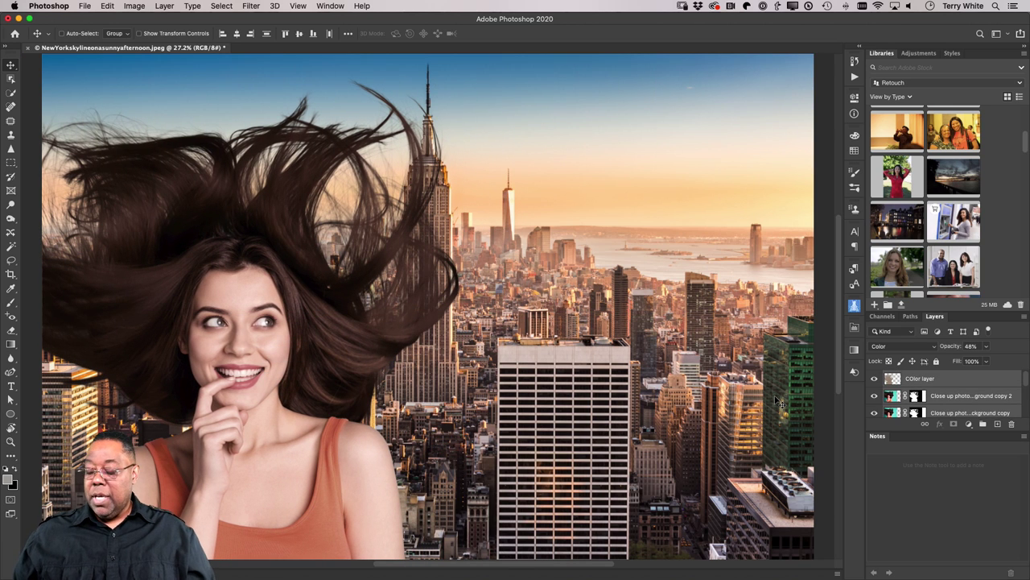
pyautogui.click(983, 426)
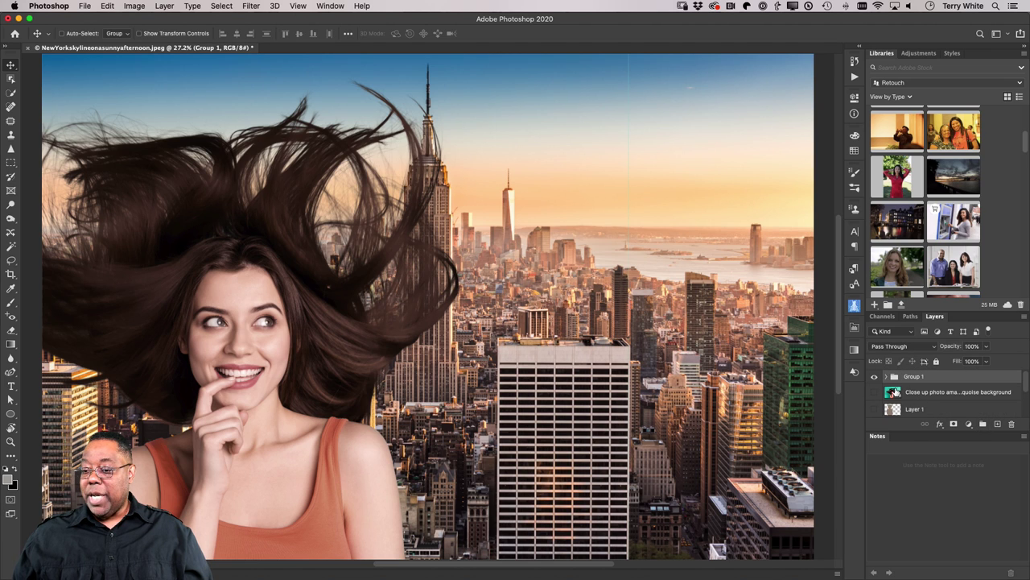
pyautogui.click(875, 377)
pyautogui.click(875, 393)
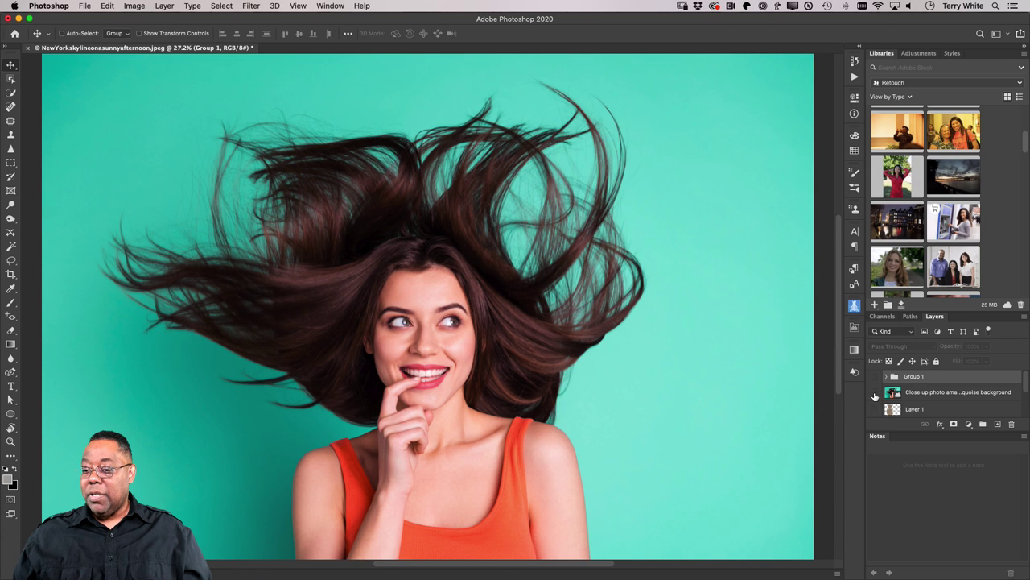
pyautogui.click(875, 393)
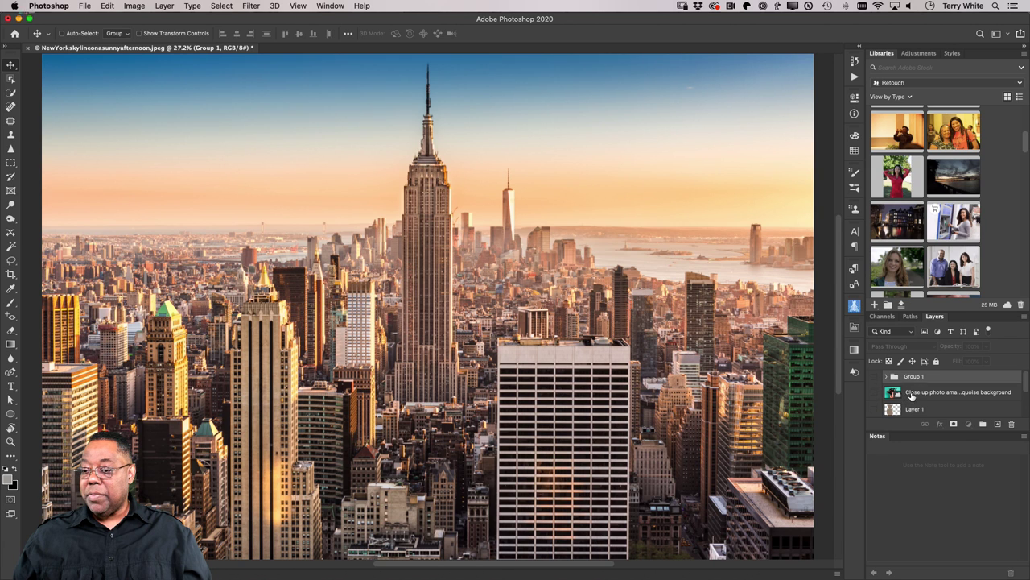
pyautogui.moveTo(911, 394); pyautogui.dragTo(913, 378)
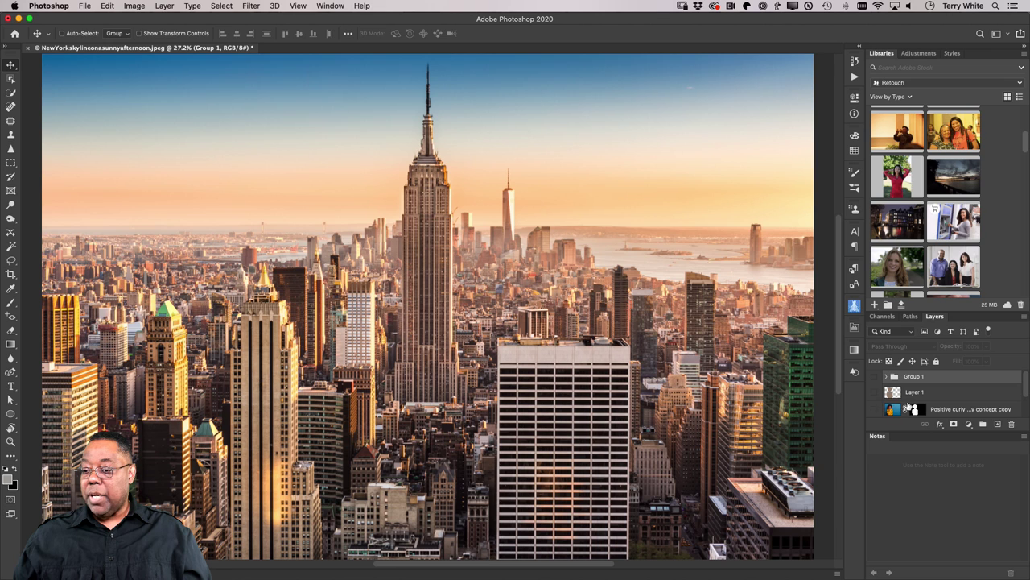
# - Select the yellow-sweater woman's layers and group them as Group 2
pyautogui.click(875, 410)
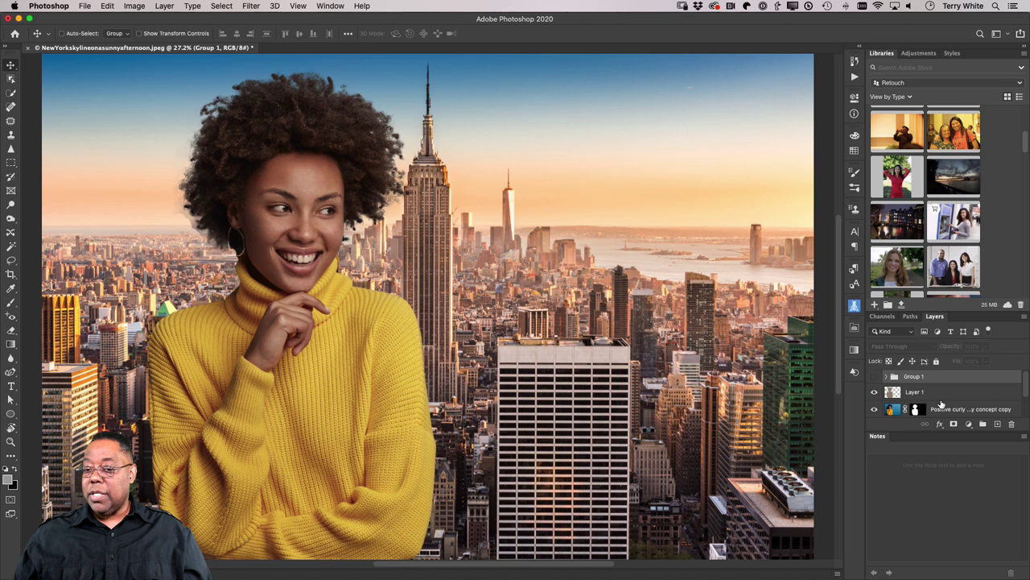
pyautogui.scroll(-2, 942, 404)
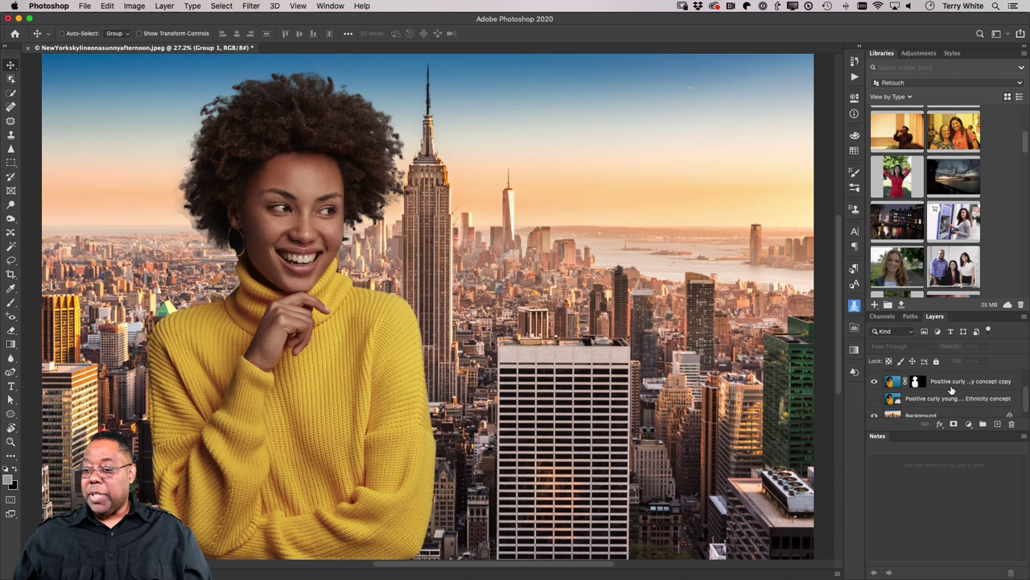
pyautogui.scroll(-1, 955, 389)
pyautogui.scroll(1, 957, 384)
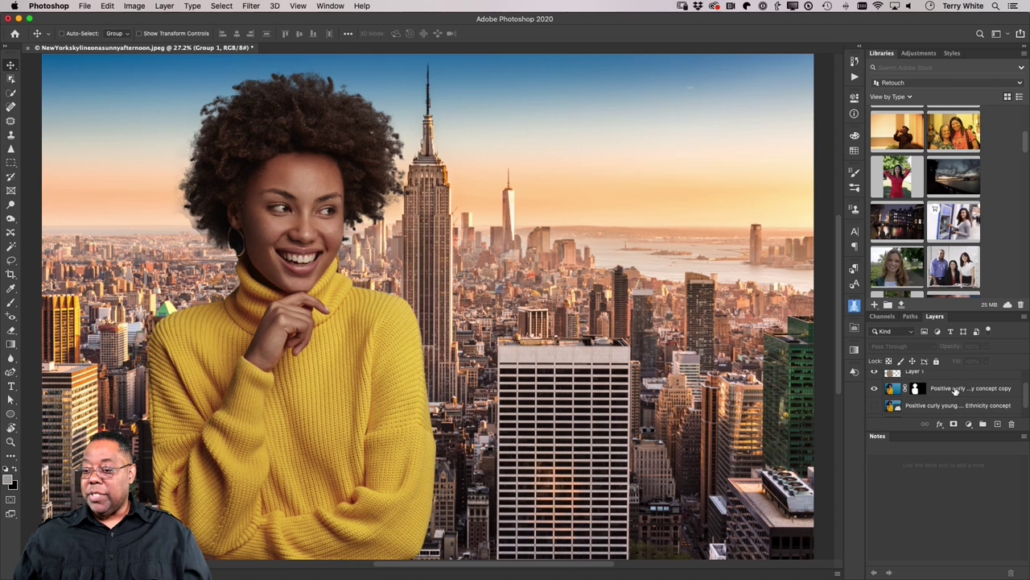
pyautogui.moveTo(956, 392); pyautogui.dragTo(990, 418)
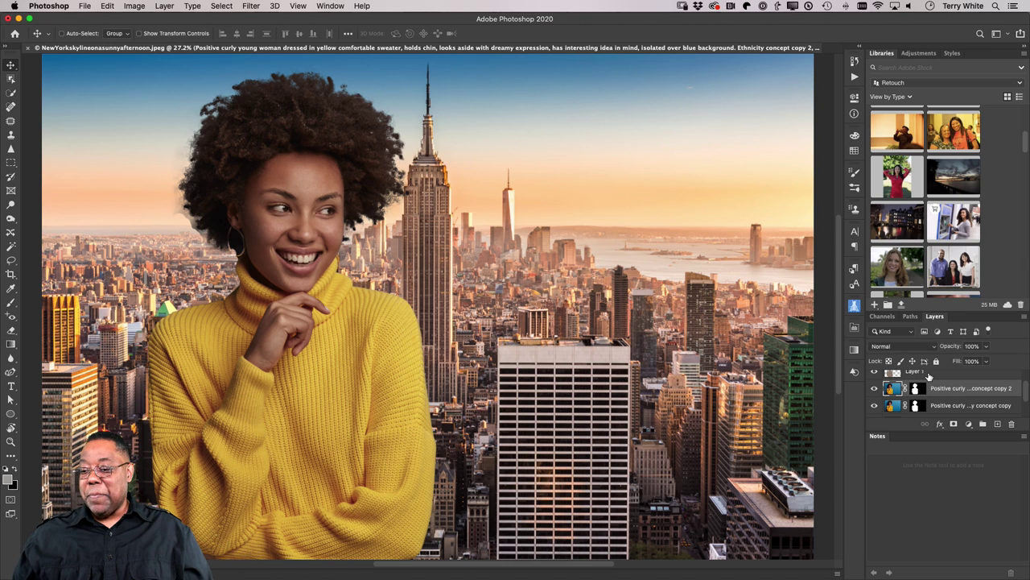
pyautogui.scroll(1, 929, 376)
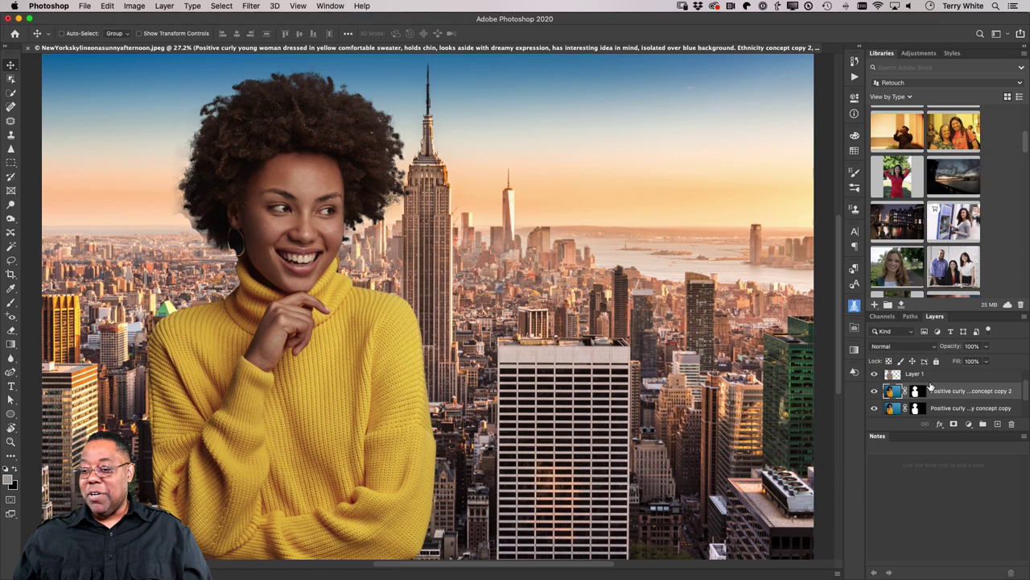
pyautogui.click(931, 378)
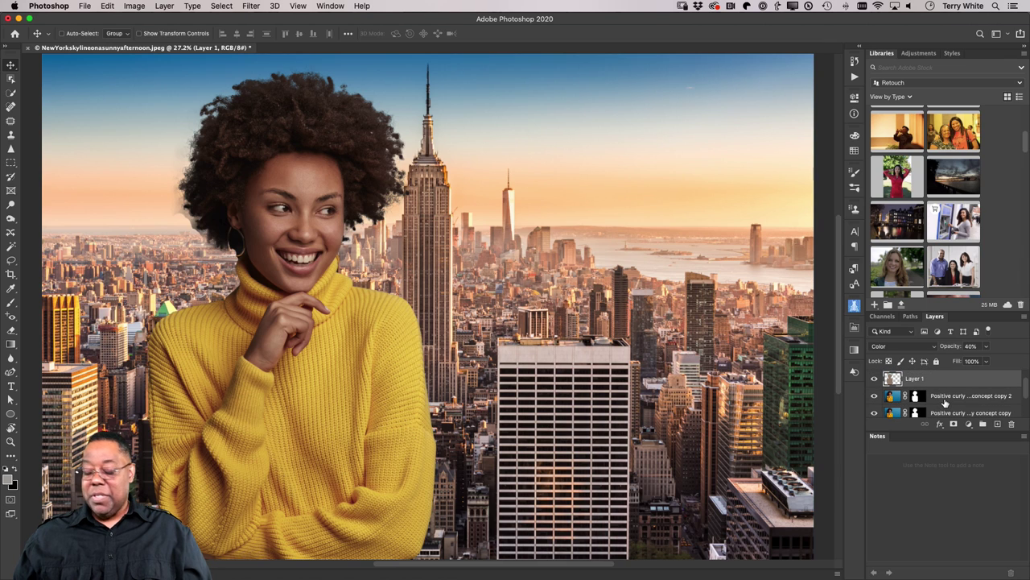
pyautogui.scroll(-2, 940, 417)
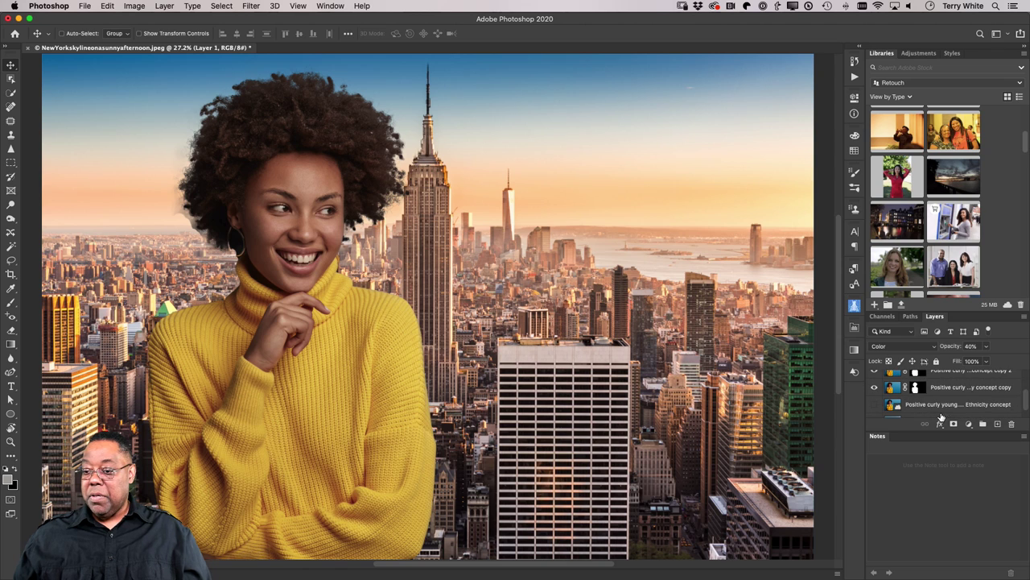
pyautogui.keyDown('shift'); pyautogui.click(940, 406); pyautogui.keyUp('shift')
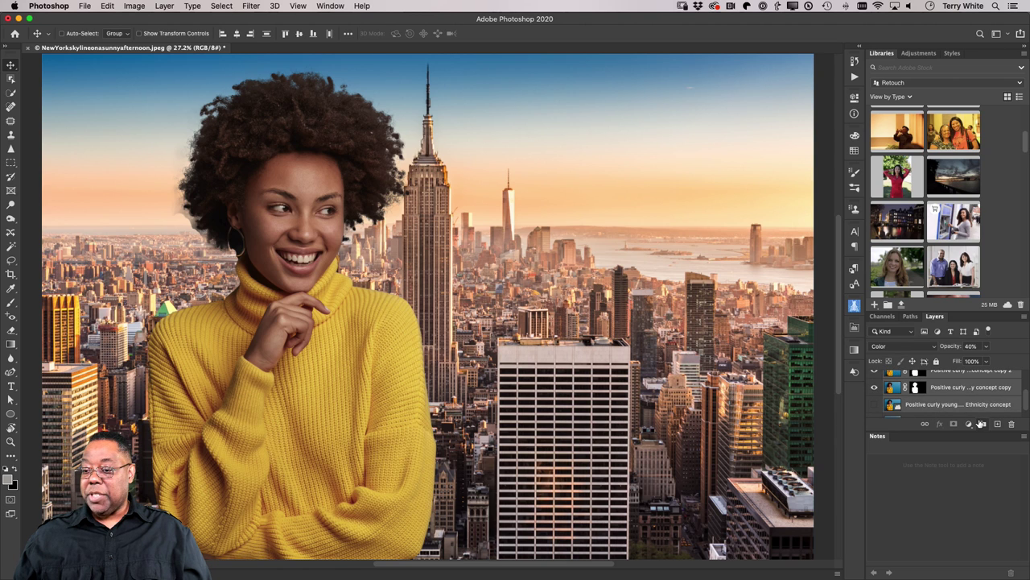
pyautogui.click(983, 424)
# - Compare the two groups, leaving Group 1 visible and Group 2 hidden
pyautogui.click(874, 377)
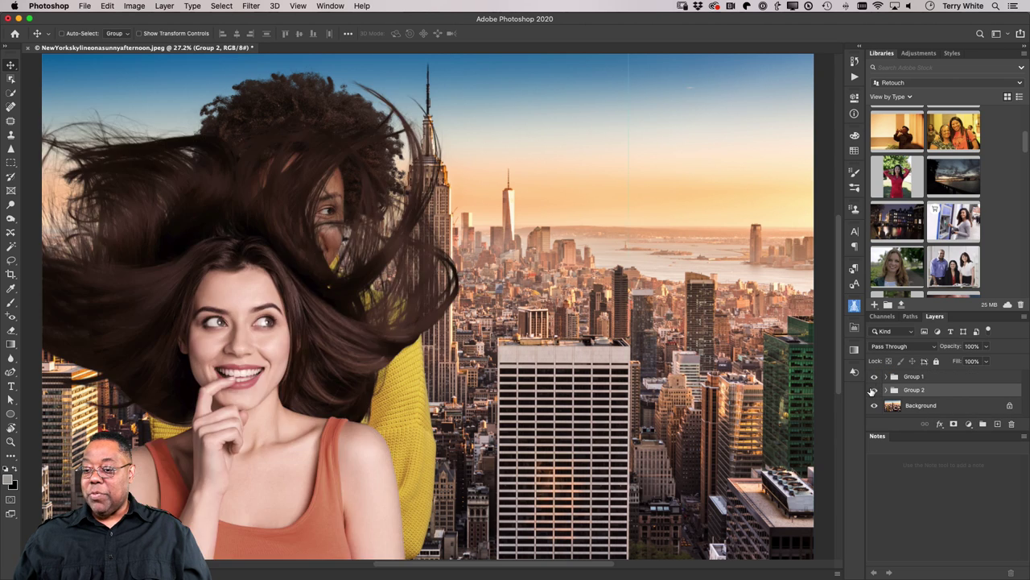
pyautogui.click(874, 391)
pyautogui.click(875, 390)
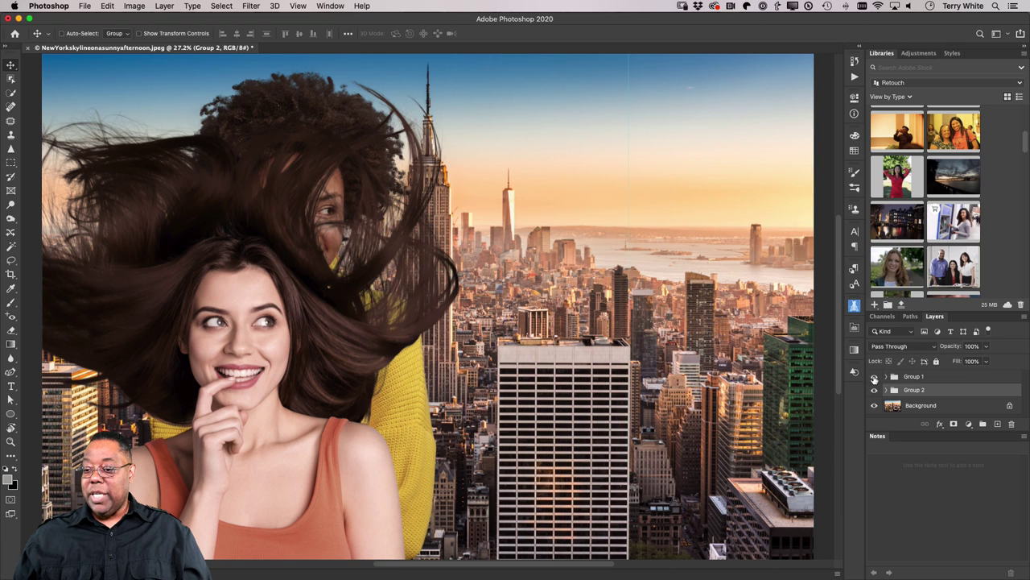
pyautogui.click(875, 377)
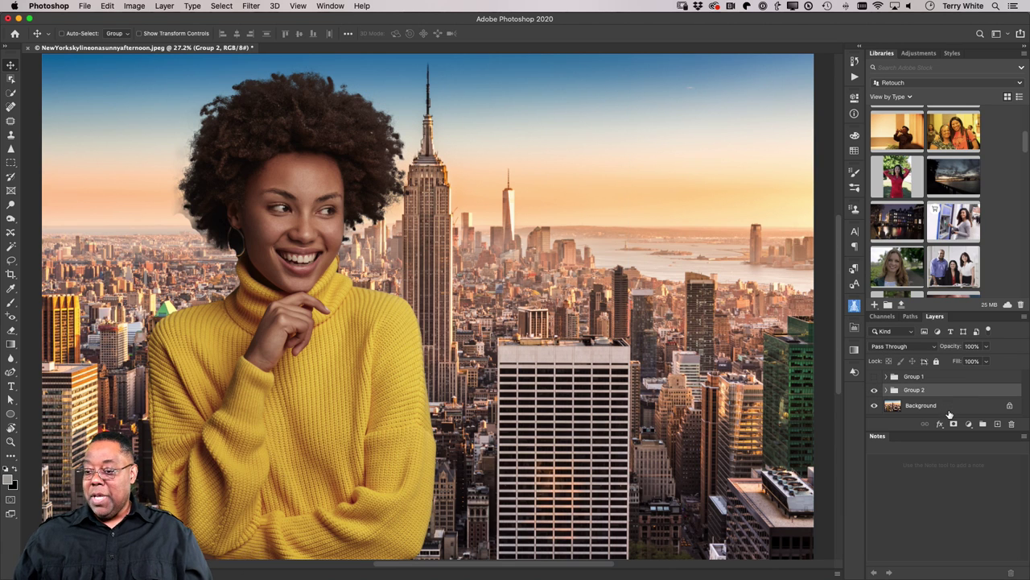
pyautogui.click(874, 377)
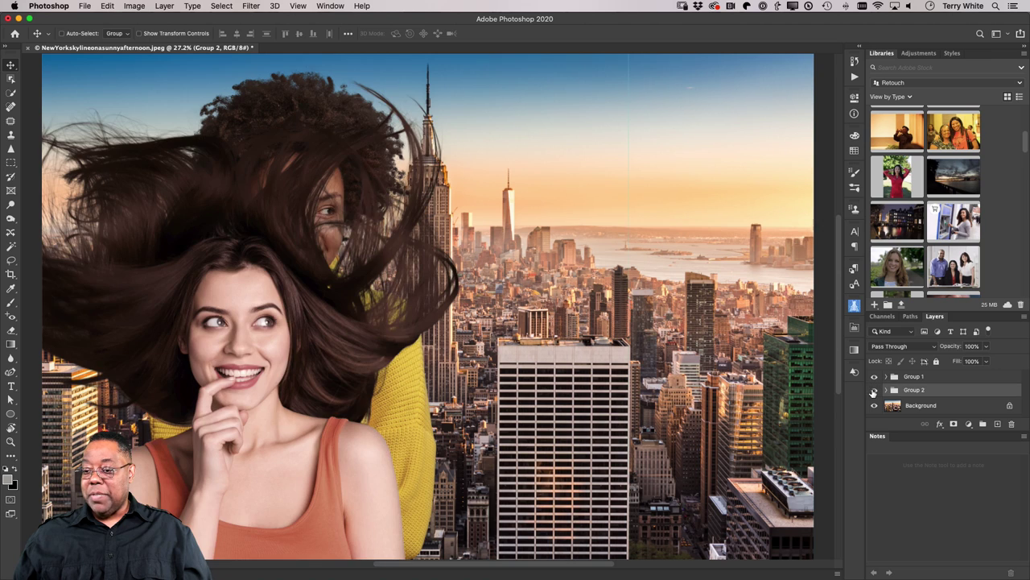
pyautogui.click(874, 390)
pyautogui.scroll(5, 940, 274)
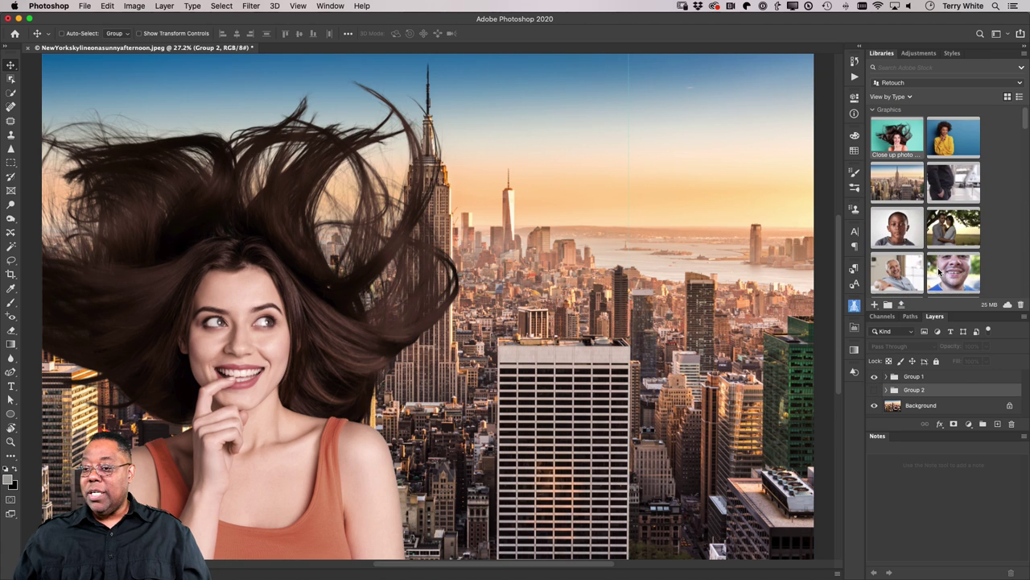
pyautogui.moveTo(910, 158)
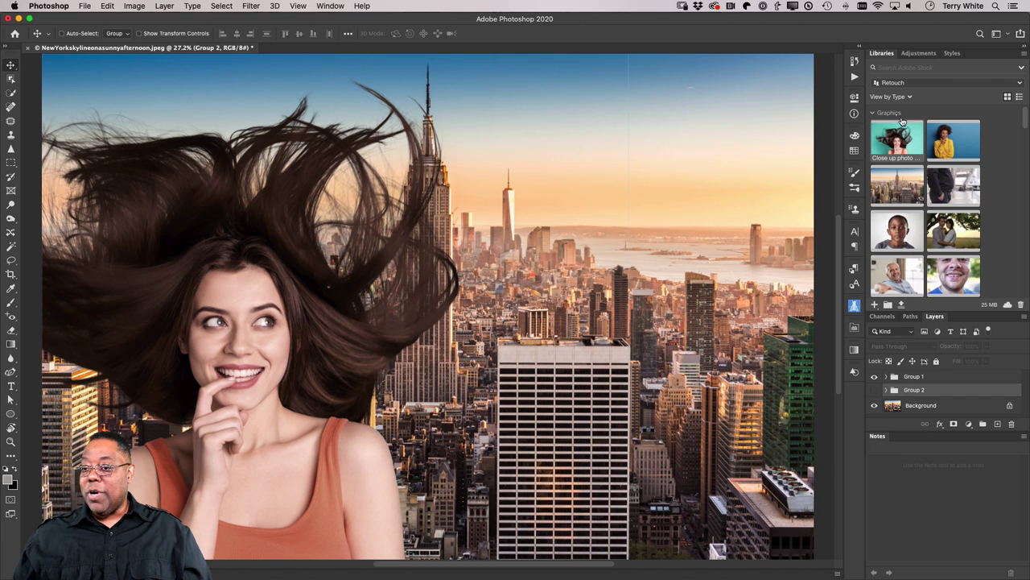
pyautogui.click(906, 84)
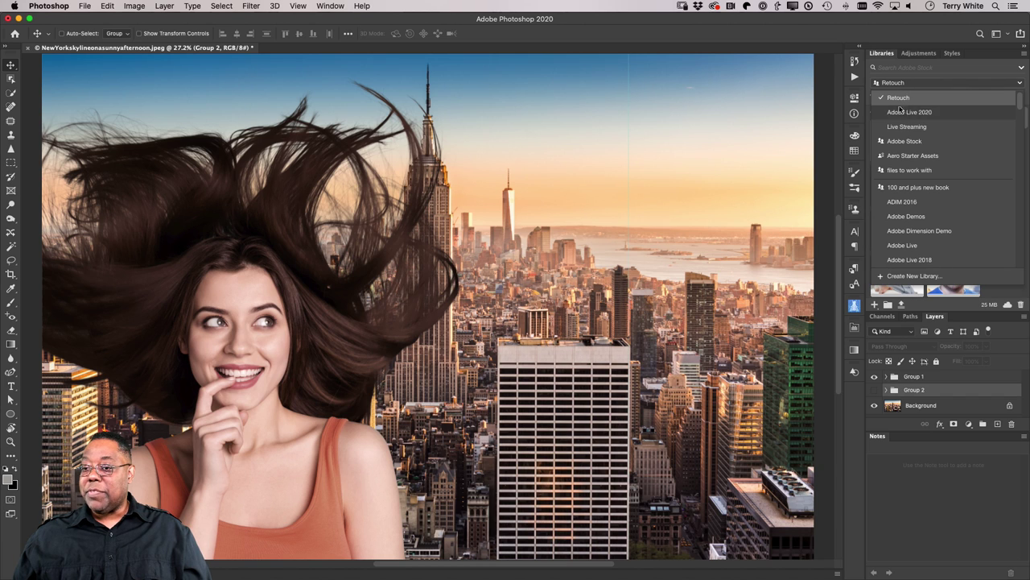
pyautogui.click(905, 114)
pyautogui.scroll(-10, 991, 266)
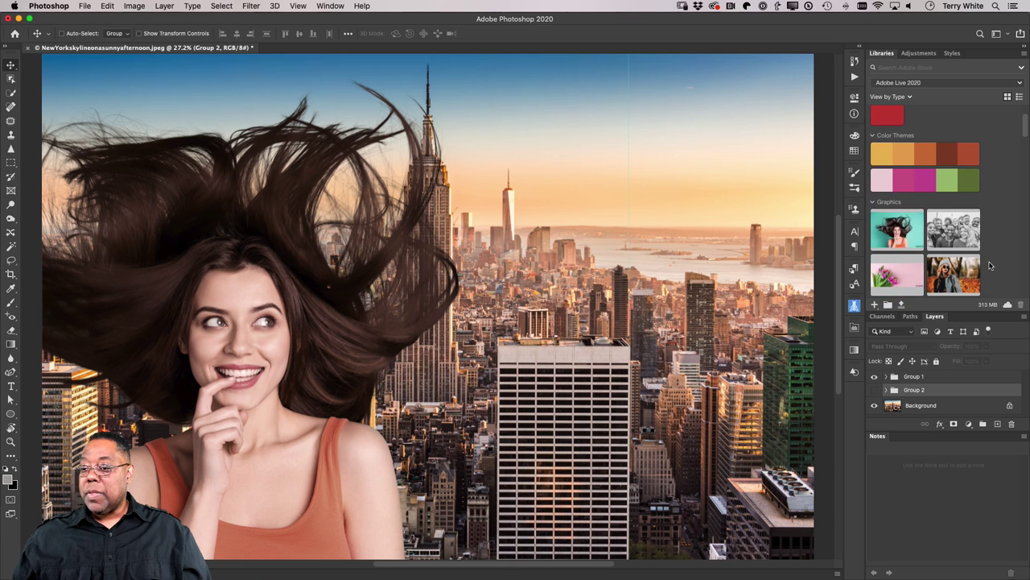
pyautogui.scroll(-15, 990, 266)
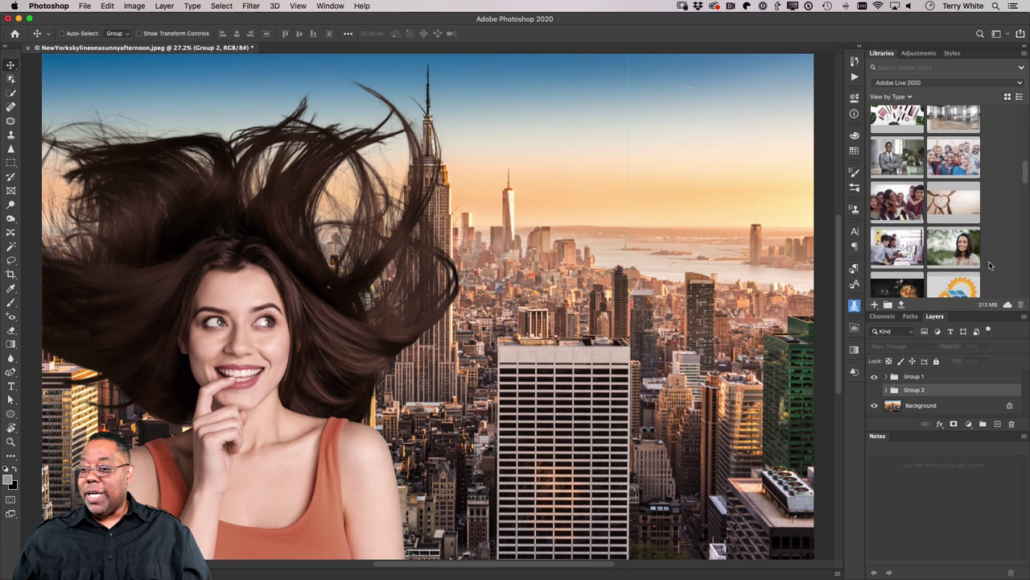
pyautogui.scroll(-15, 990, 265)
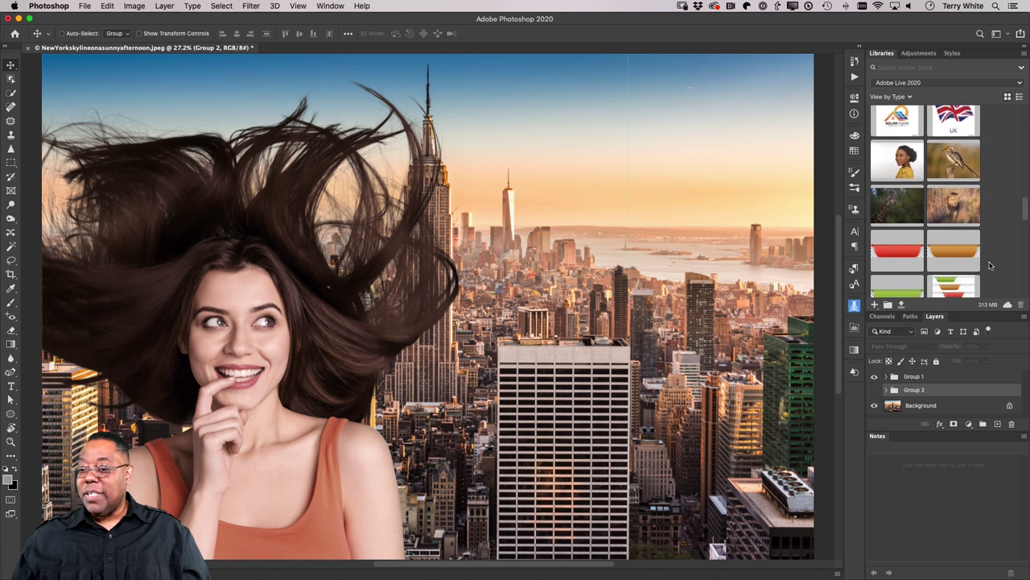
pyautogui.scroll(-15, 990, 266)
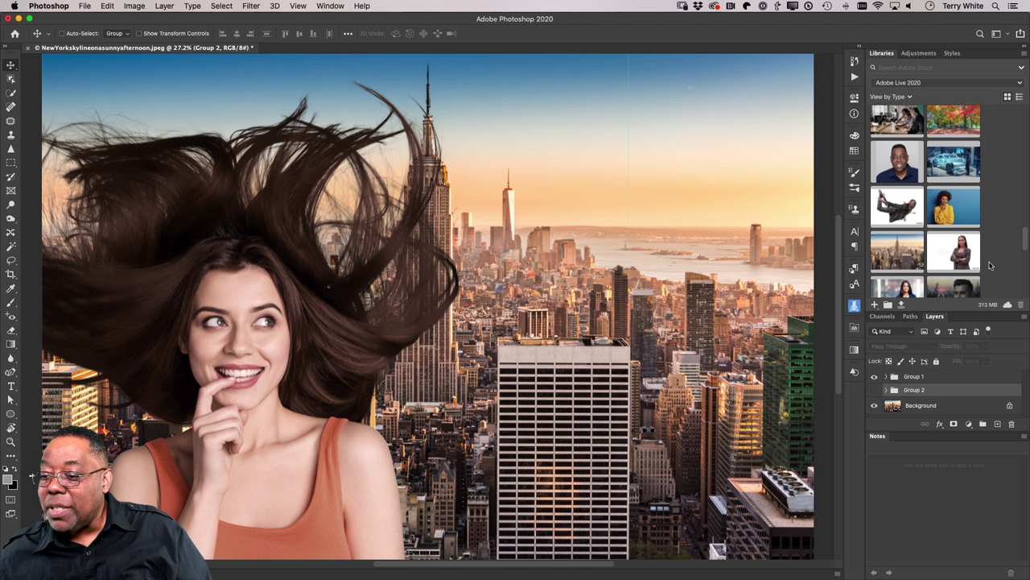
pyautogui.scroll(-1, 894, 194)
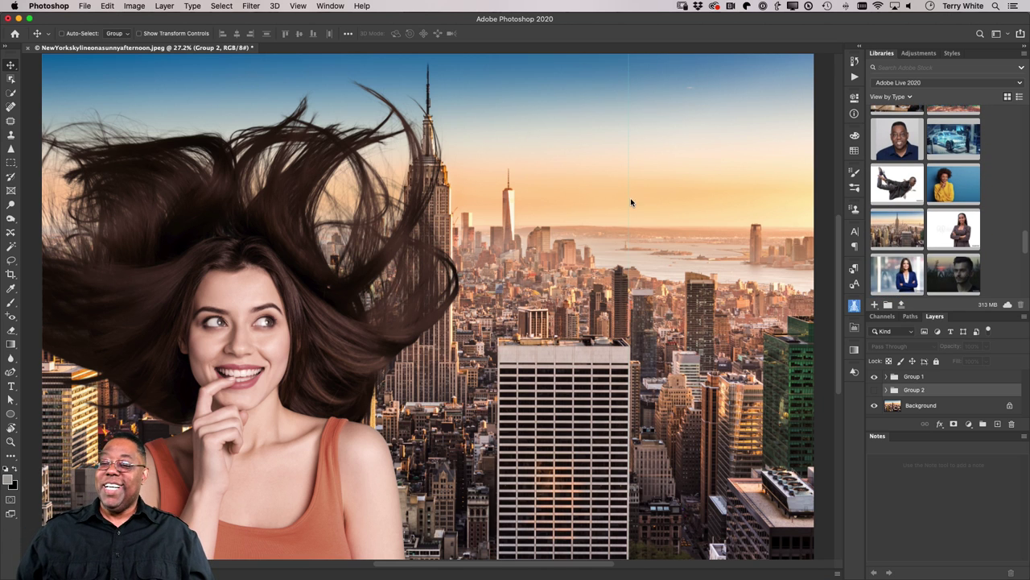
pyautogui.moveTo(901, 179); pyautogui.dragTo(633, 202)
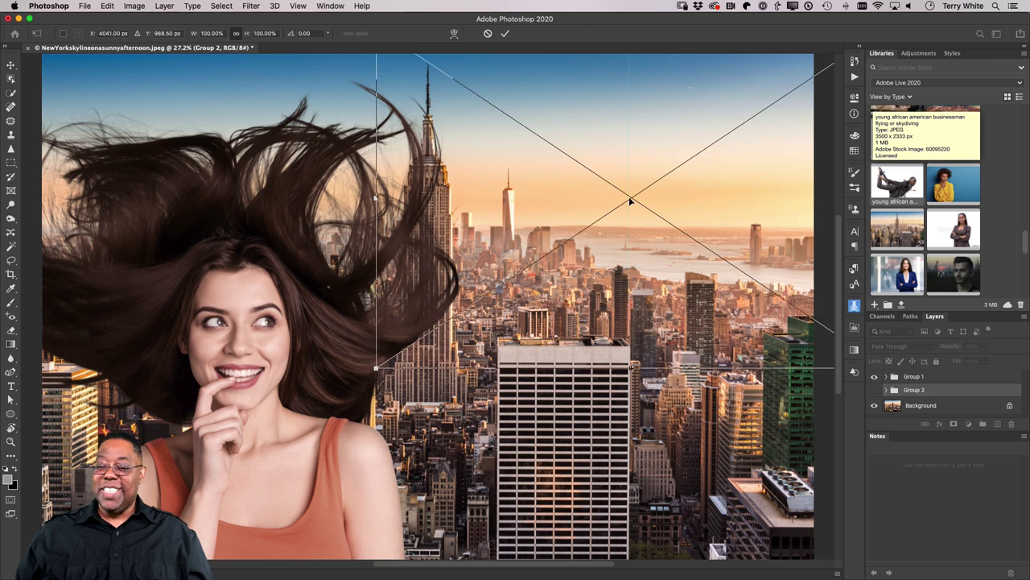
pyautogui.moveTo(519, 171); pyautogui.dragTo(454, 189)
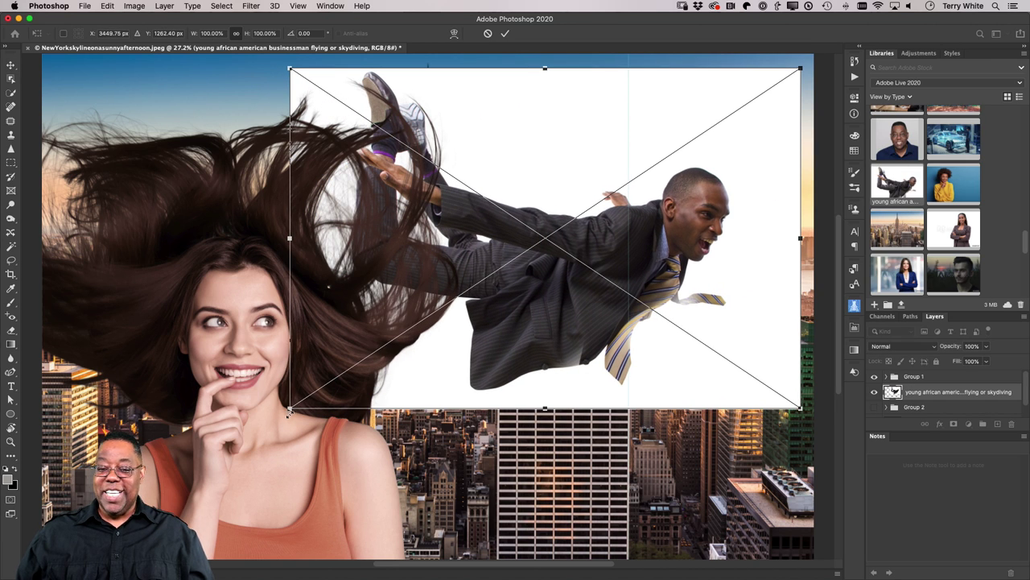
pyautogui.moveTo(291, 407); pyautogui.dragTo(505, 298)
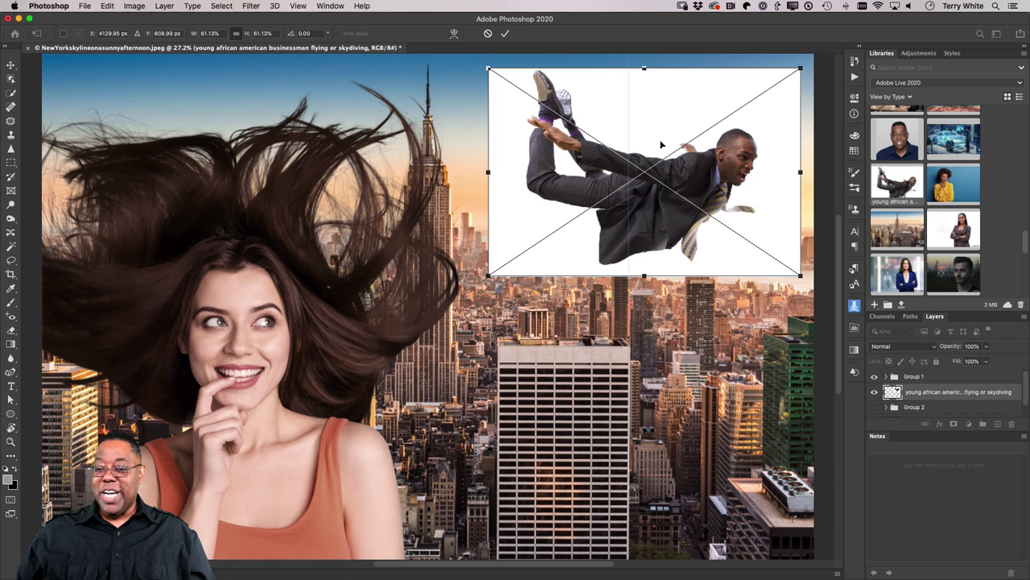
pyautogui.rightClick(649, 120)
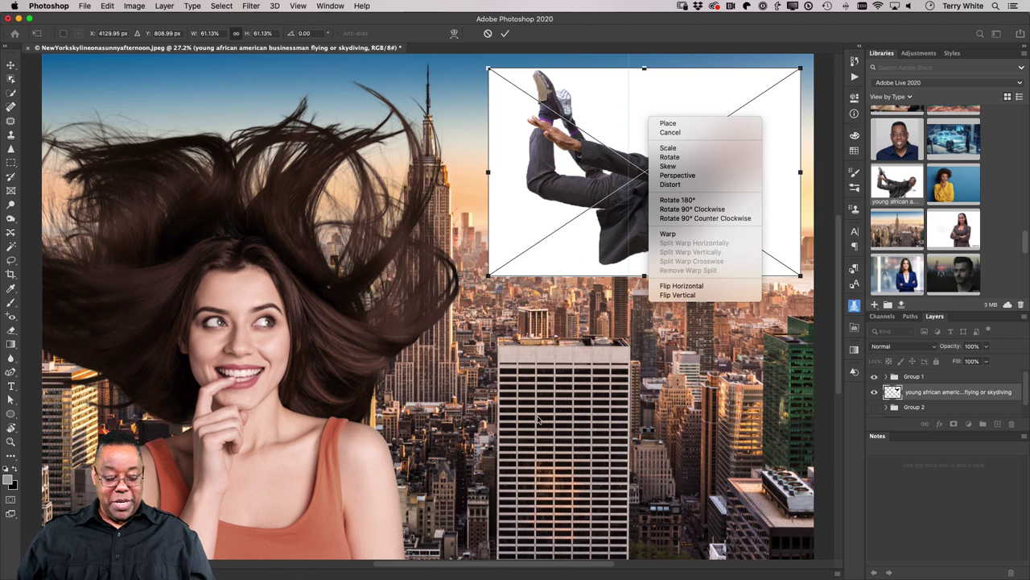
pyautogui.click(451, 469)
pyautogui.press('Escape')
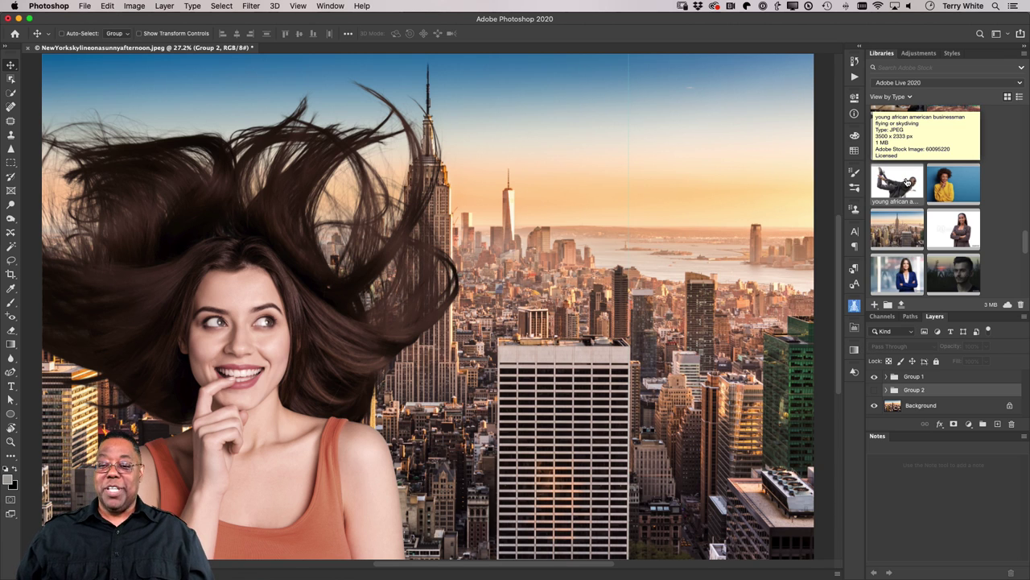
# - Place the businessman photo, shrink it to about 64%, move it into the sky and flip it horizontally
pyautogui.moveTo(907, 183); pyautogui.dragTo(608, 191)
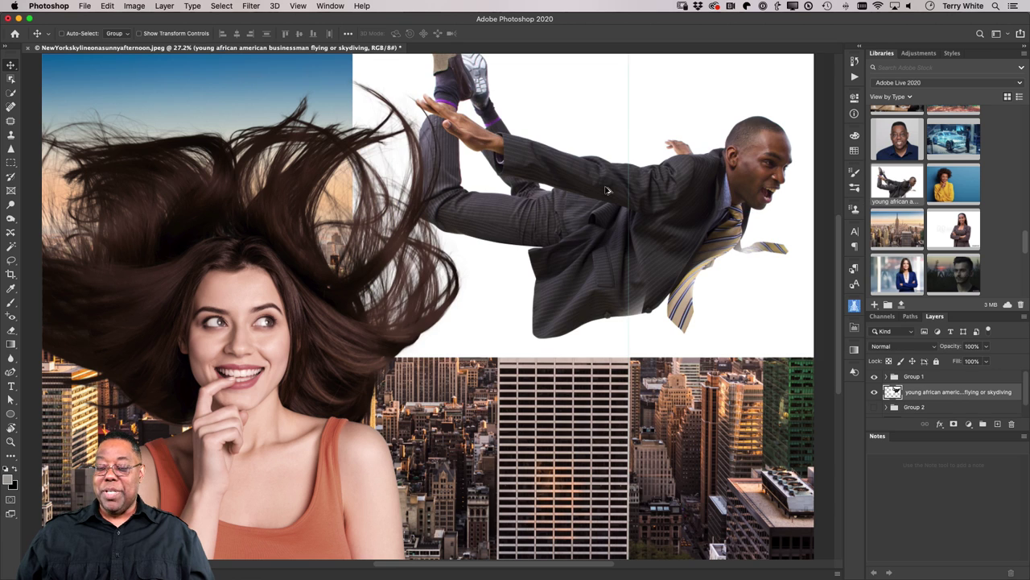
pyautogui.press('super+t')
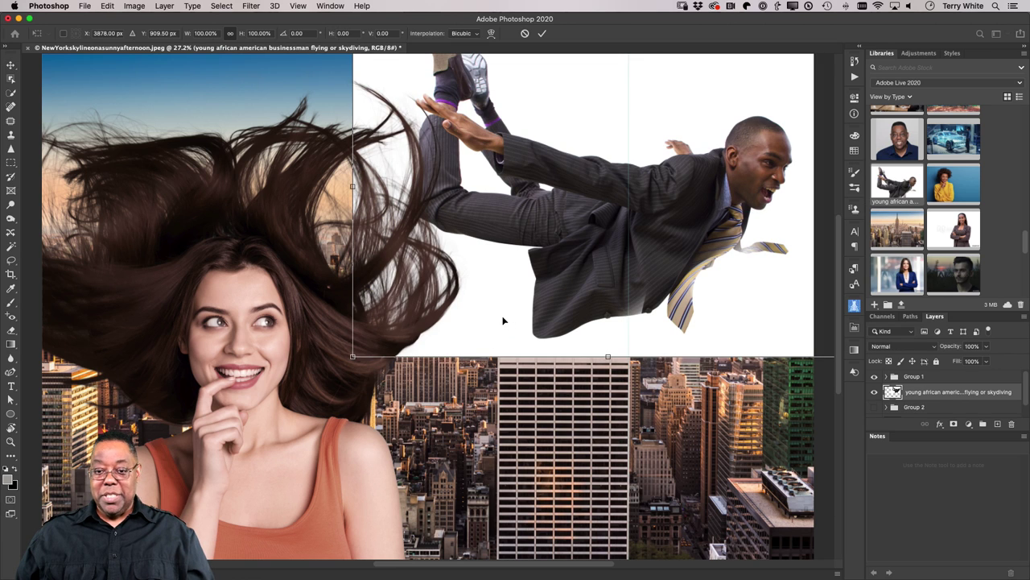
pyautogui.moveTo(353, 357); pyautogui.dragTo(520, 244)
pyautogui.moveTo(679, 170); pyautogui.dragTo(624, 223)
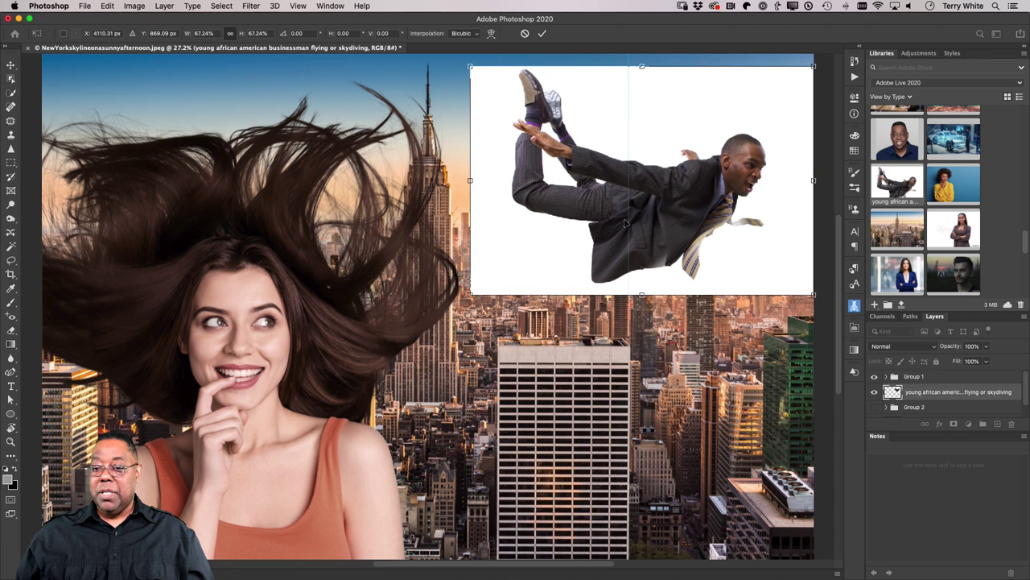
pyautogui.moveTo(472, 292); pyautogui.dragTo(489, 283)
pyautogui.rightClick(687, 191)
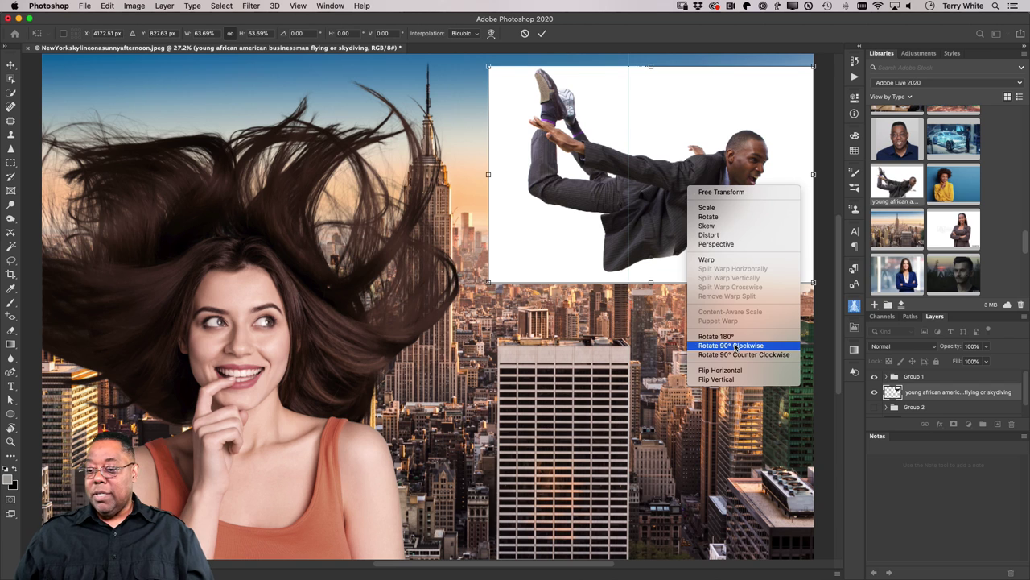
pyautogui.click(732, 370)
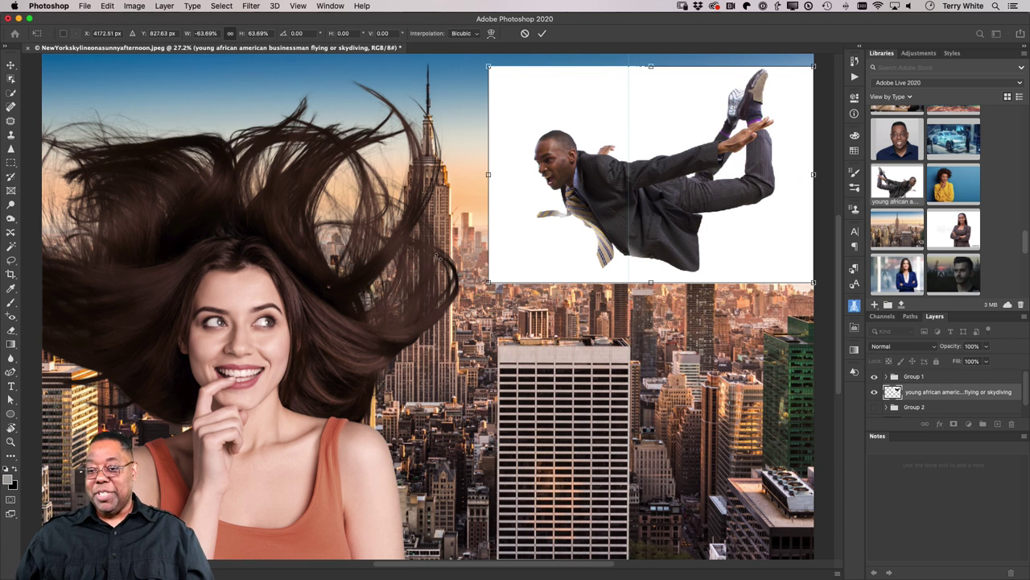
pyautogui.press('Return')
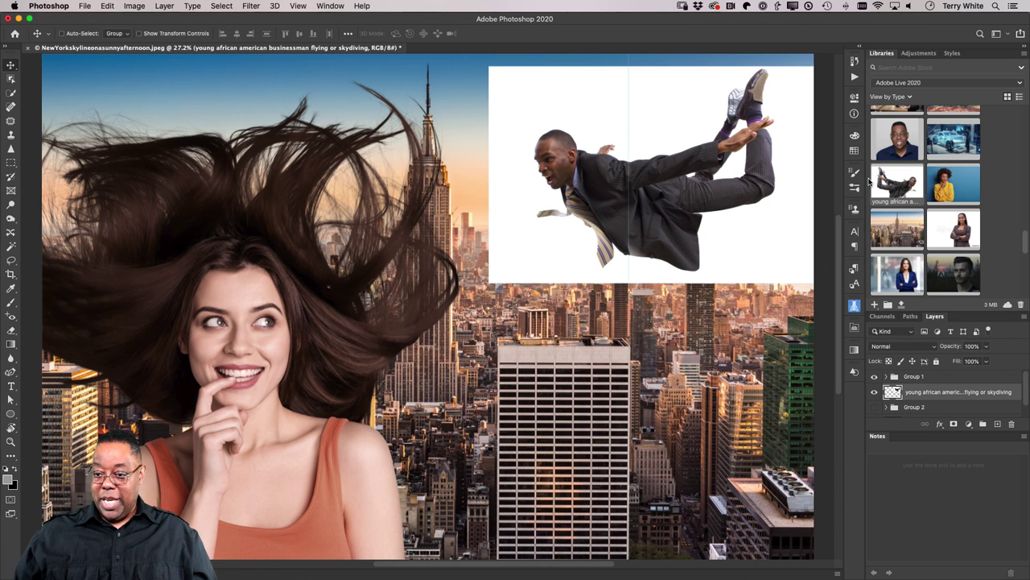
pyautogui.click(854, 98)
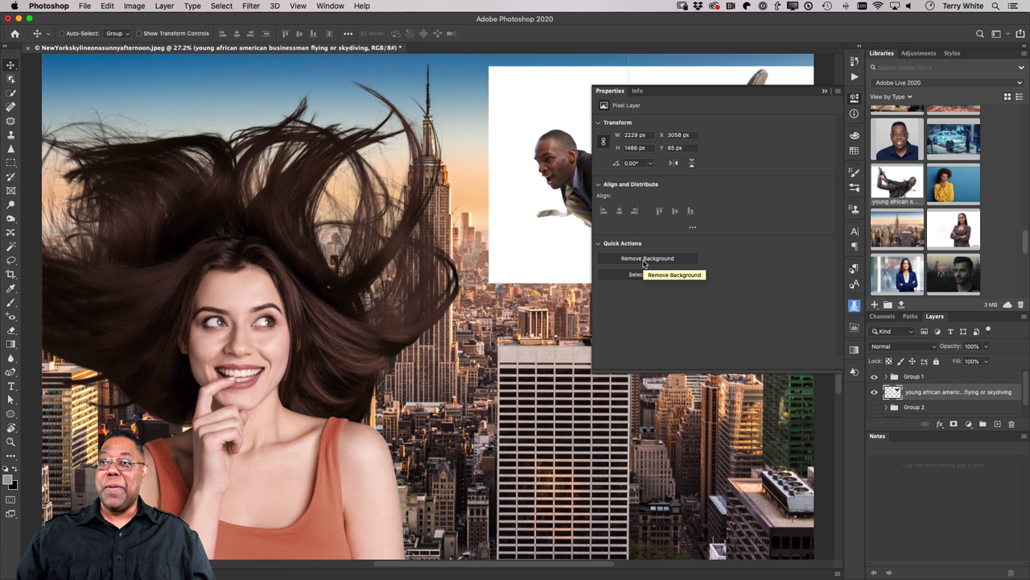
# - Remove the businessman's white background with the Remove Background quick action
pyautogui.click(644, 258)
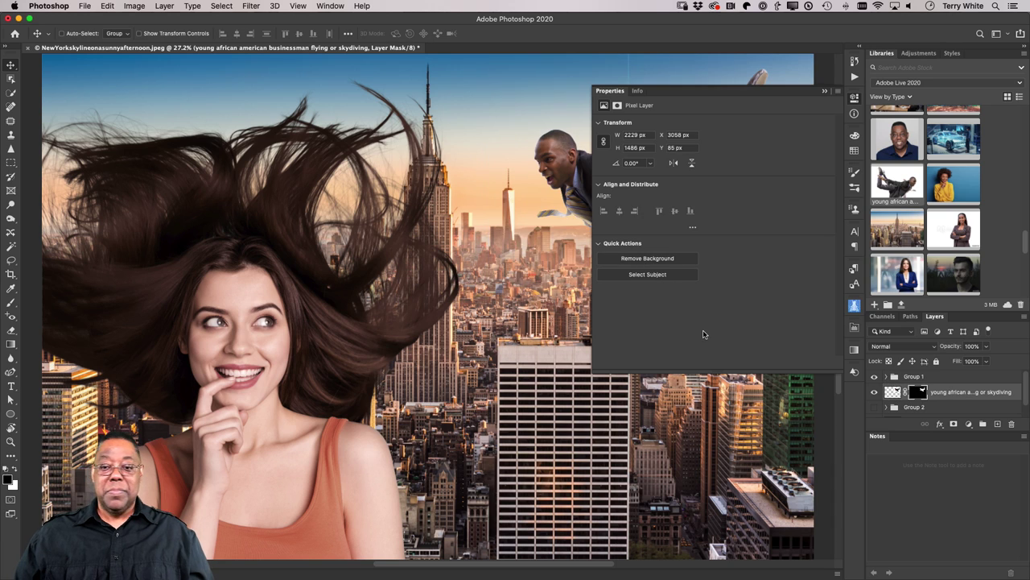
pyautogui.click(825, 91)
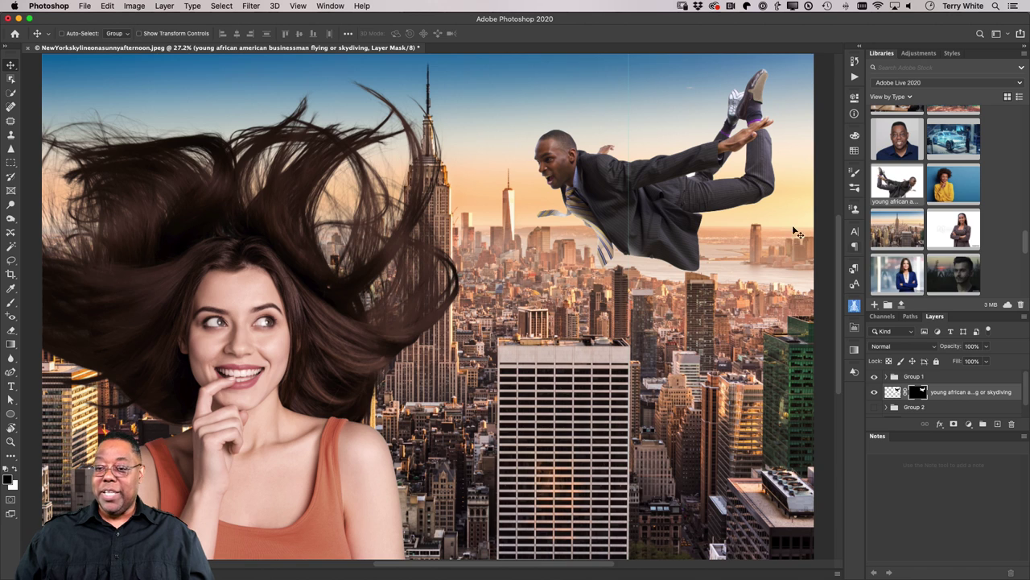
pyautogui.scroll(-2, 797, 232)
pyautogui.scroll(3, 739, 99)
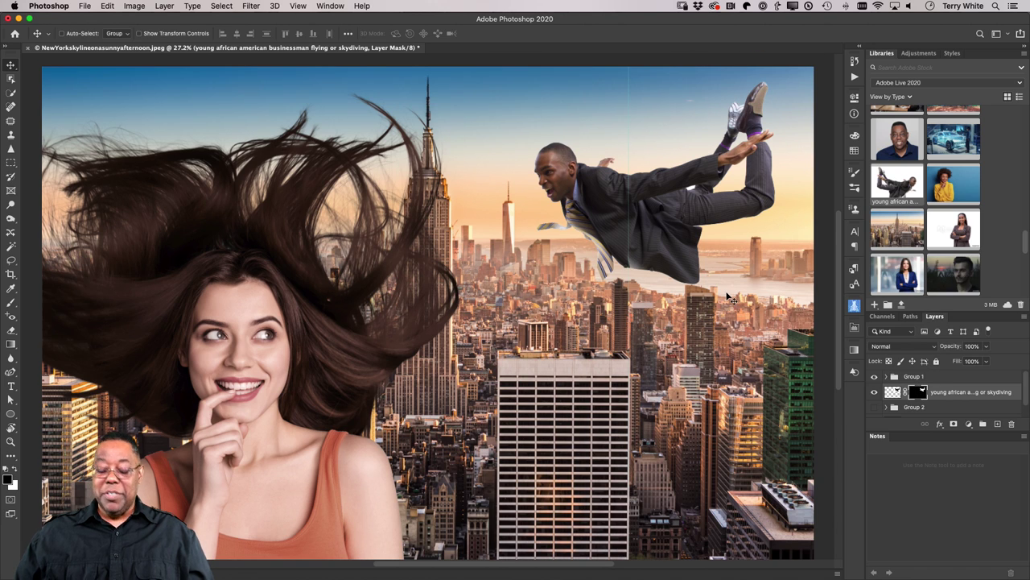
# - Switch to the Brush with white as the painting colour and zoom in to 50%
pyautogui.press('b')
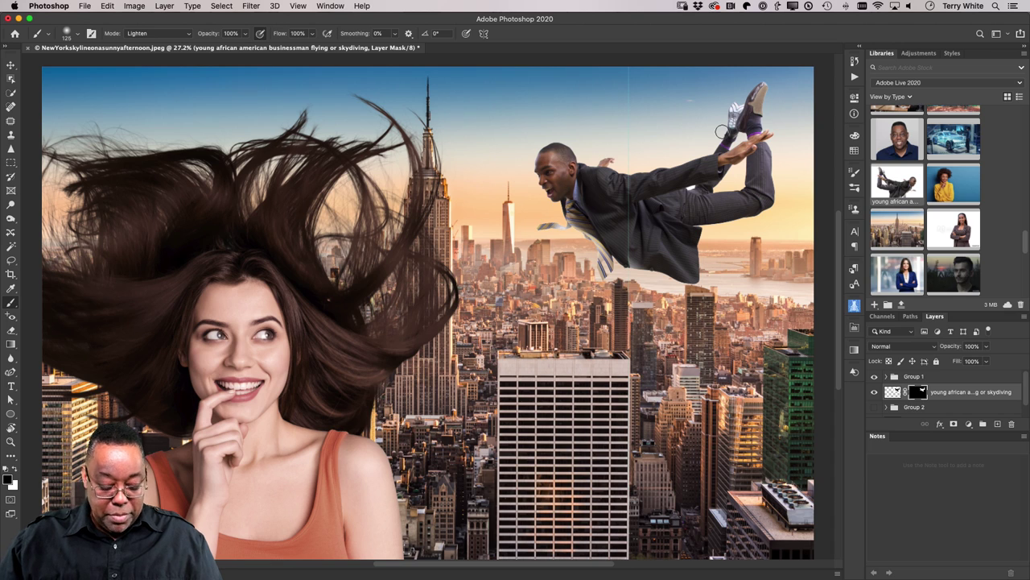
pyautogui.press('x')
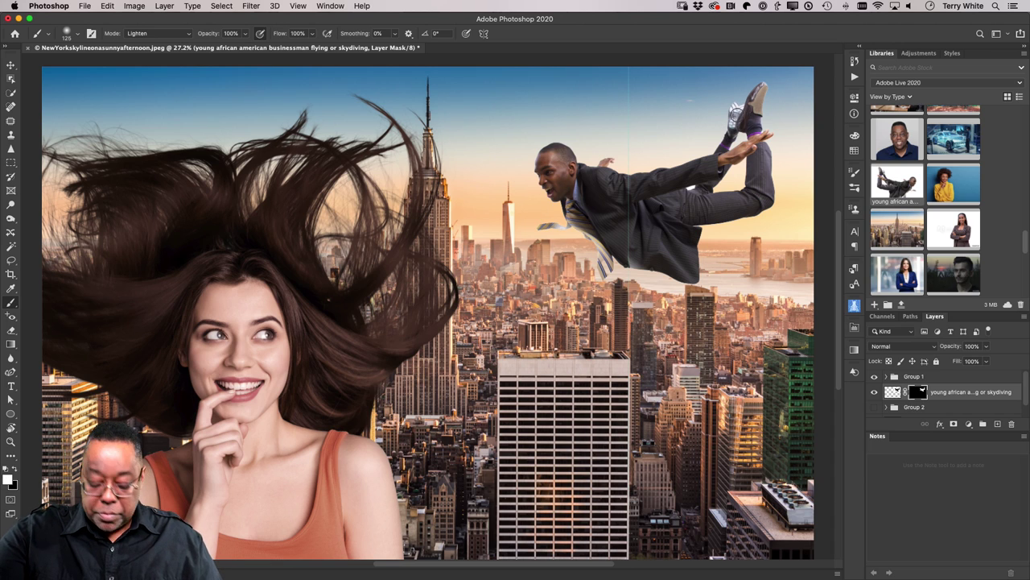
pyautogui.press('super+plus')
pyautogui.press('super+plus')
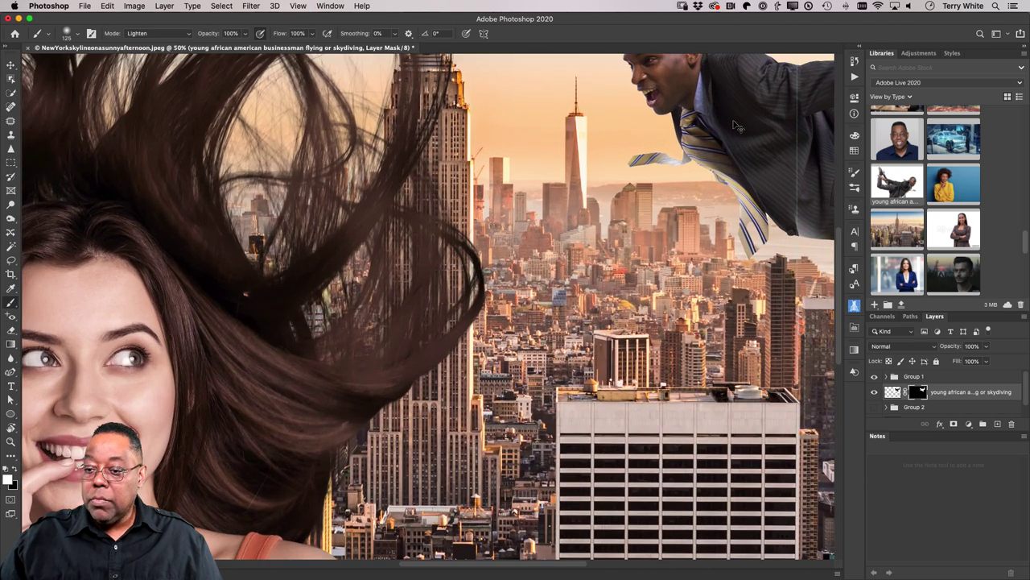
pyautogui.hscroll(10, 733, 121)
pyautogui.scroll(5, 733, 120)
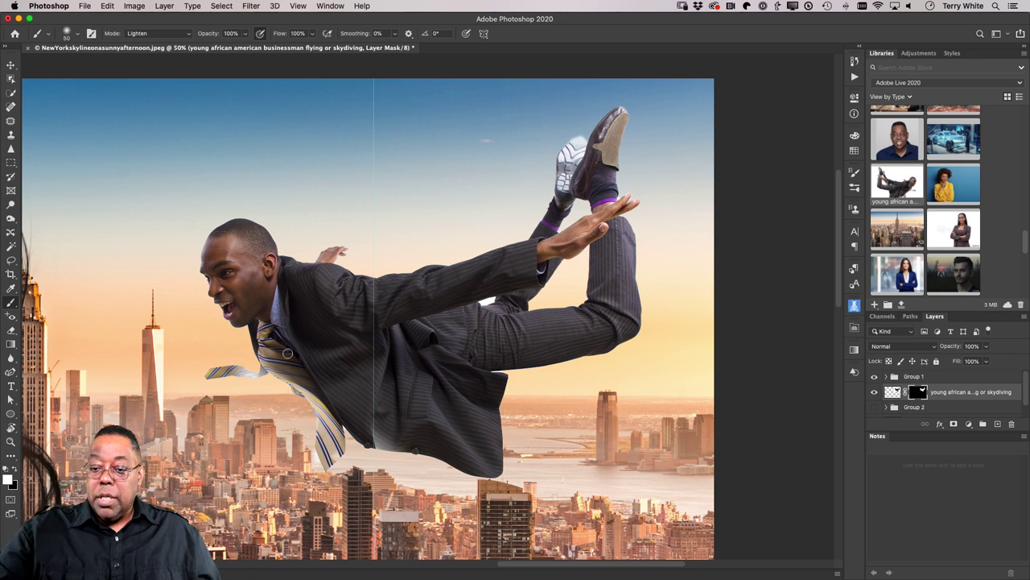
pyautogui.press('super+0')
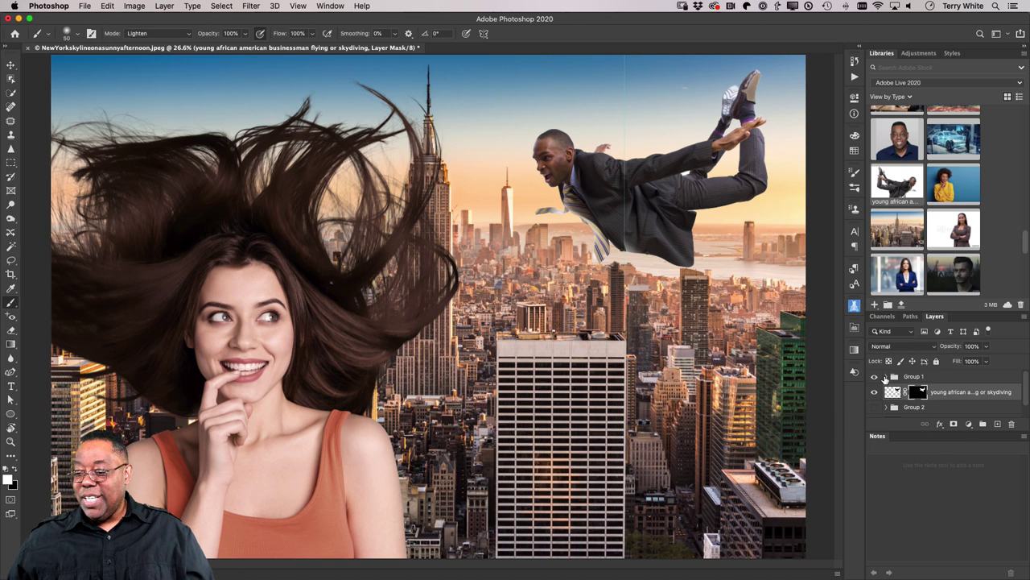
# - Expand Group 1, compare the two close-up hair copies, and select the lower one
pyautogui.click(886, 377)
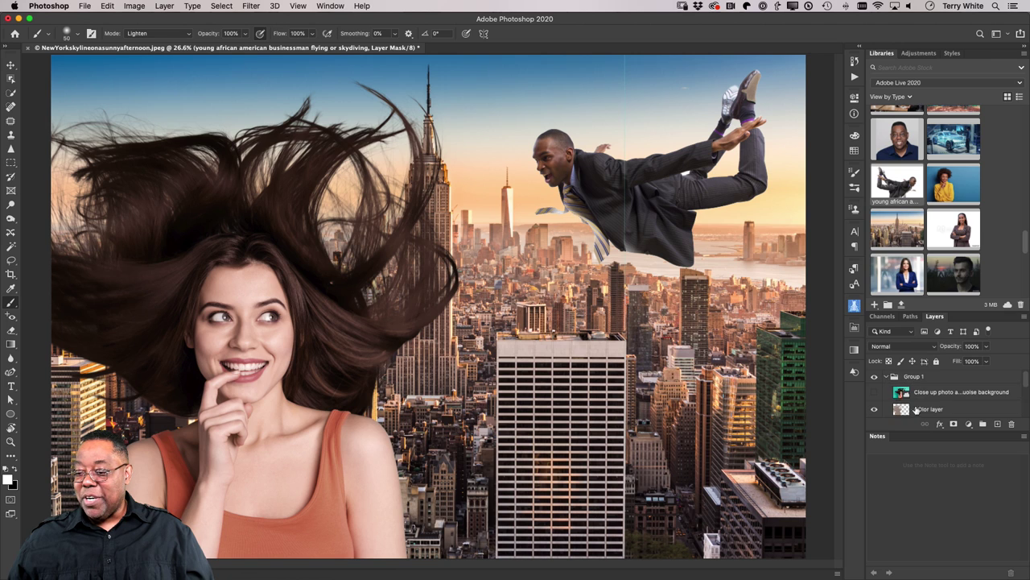
pyautogui.scroll(-2, 926, 411)
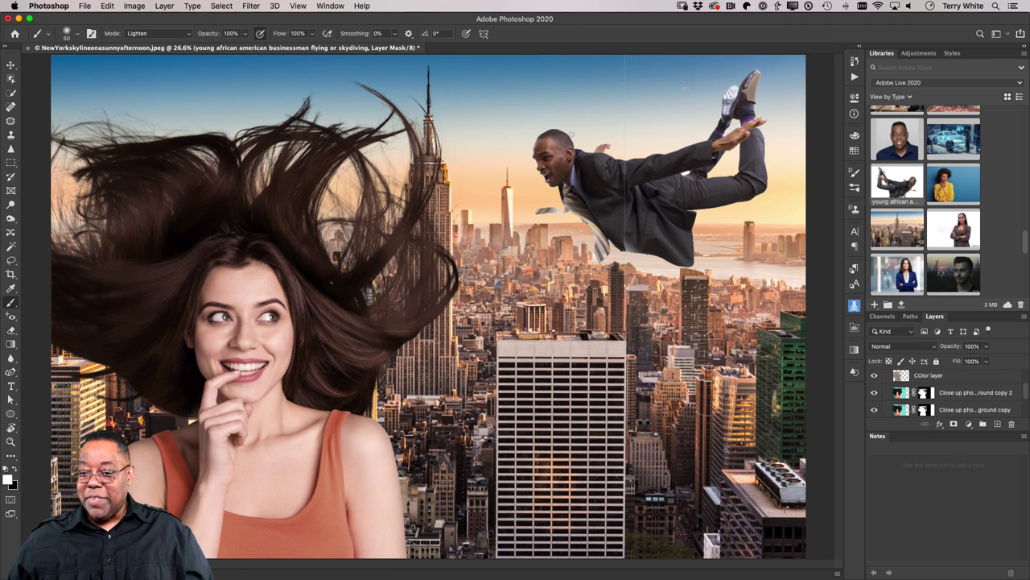
pyautogui.click(875, 393)
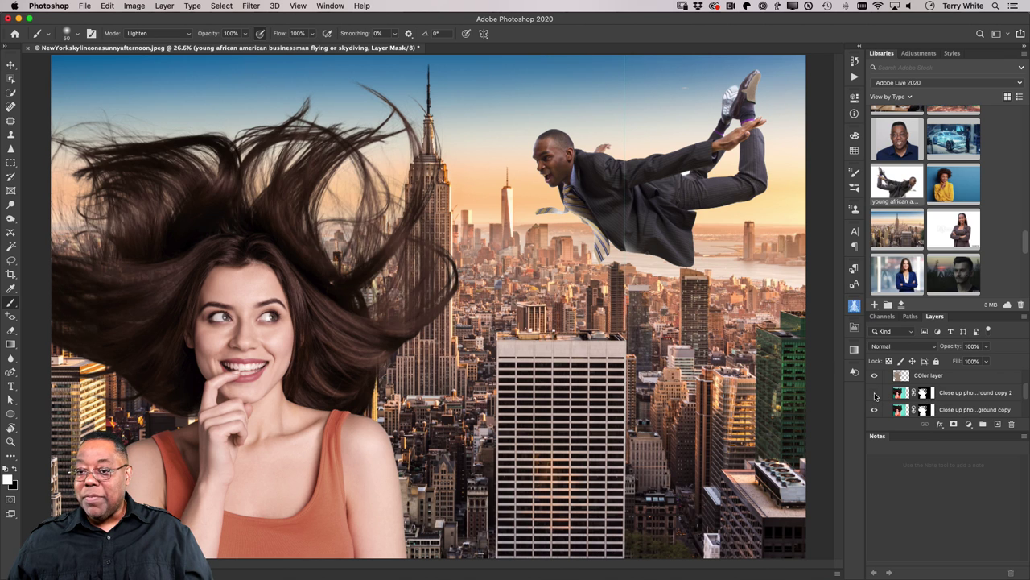
pyautogui.click(875, 393)
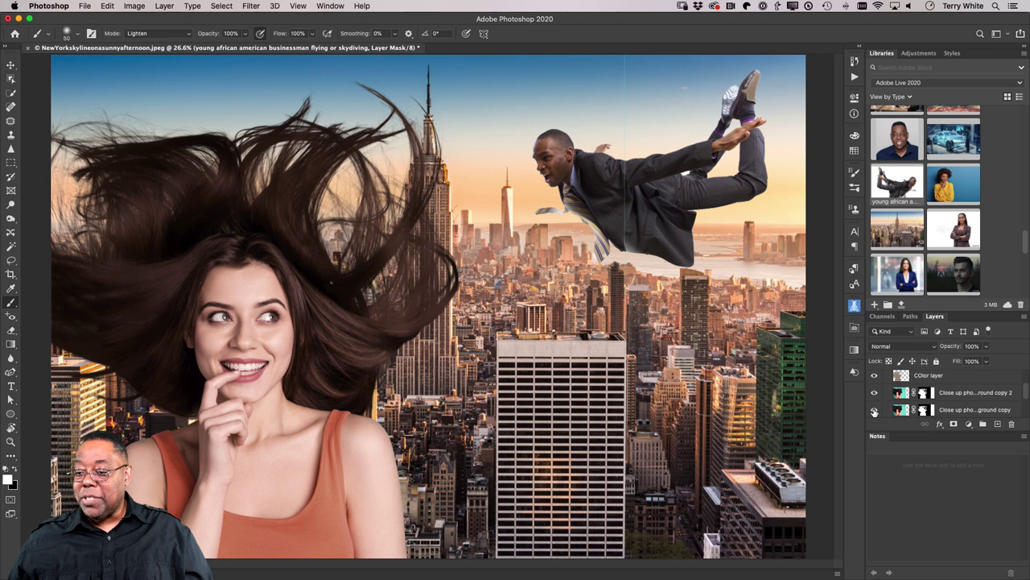
pyautogui.click(875, 410)
pyautogui.click(875, 411)
pyautogui.click(875, 411)
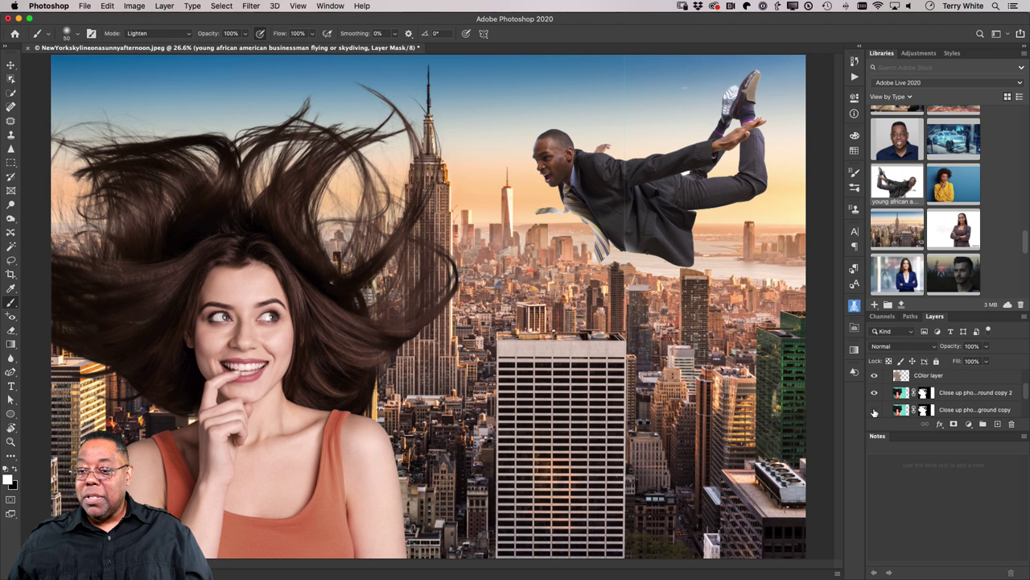
pyautogui.click(875, 411)
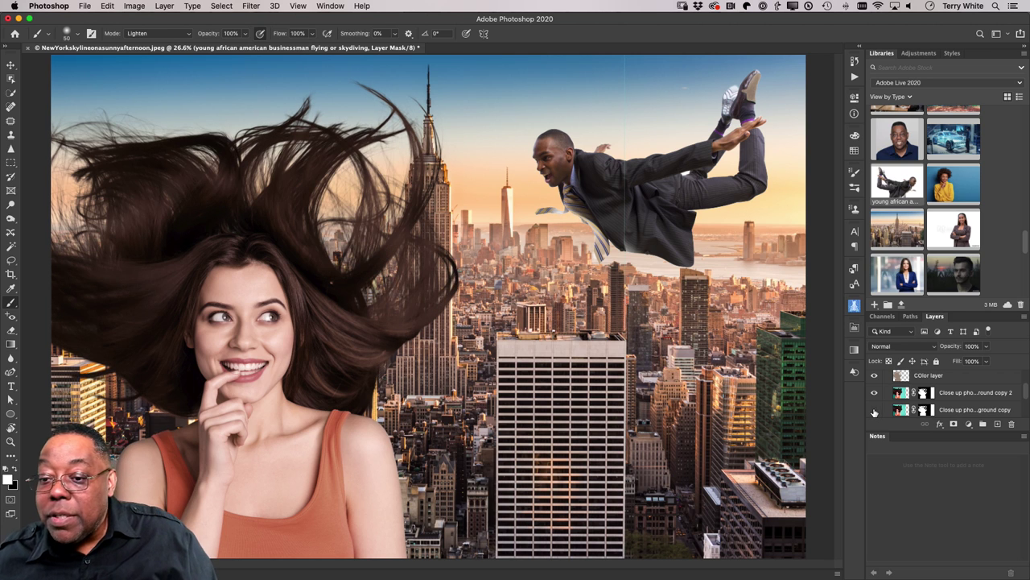
pyautogui.click(875, 412)
pyautogui.click(875, 411)
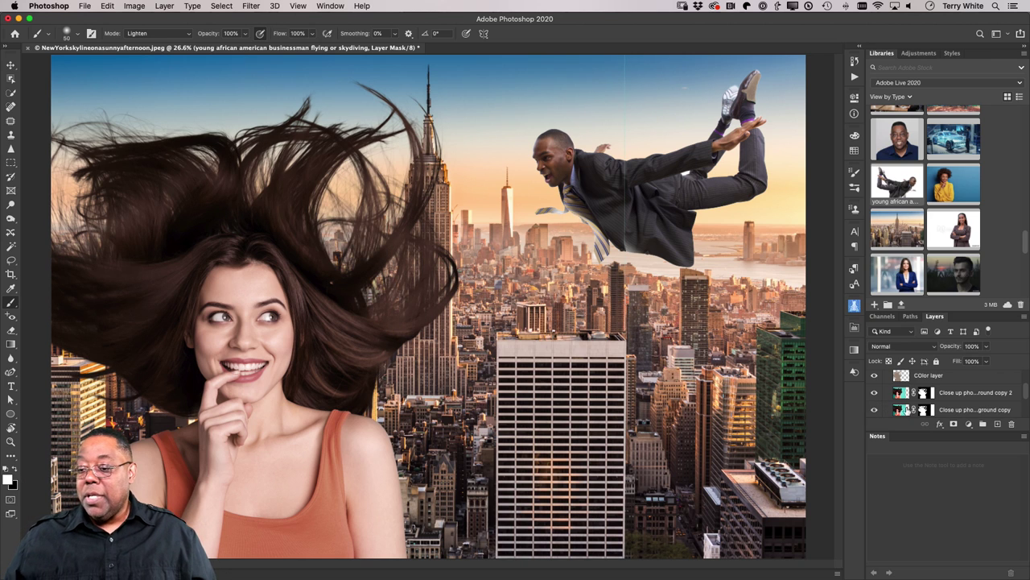
pyautogui.click(928, 410)
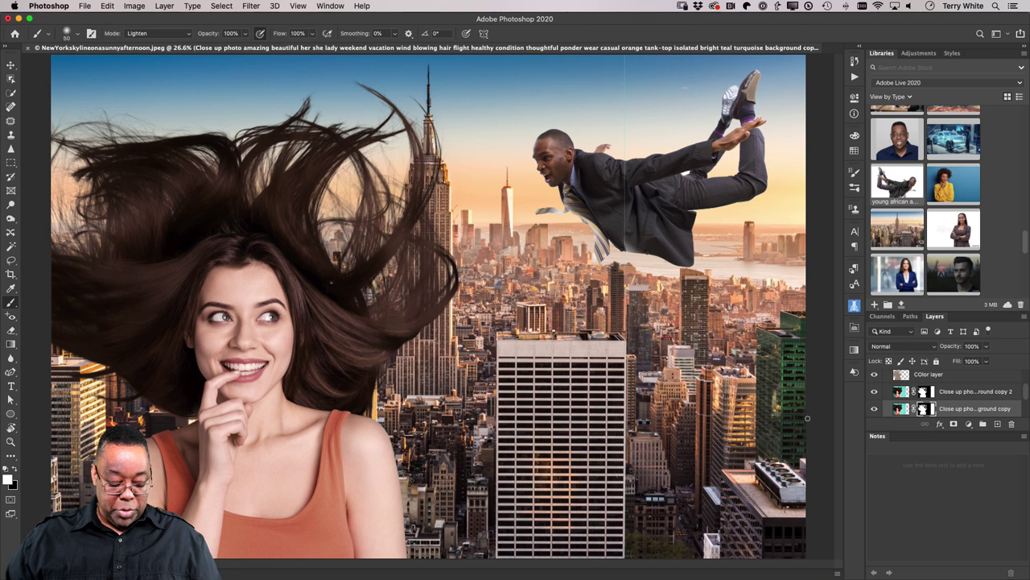
# - Set a black 150 px brush, target the top hair copy's mask, and hide the businessman
pyautogui.press('x')
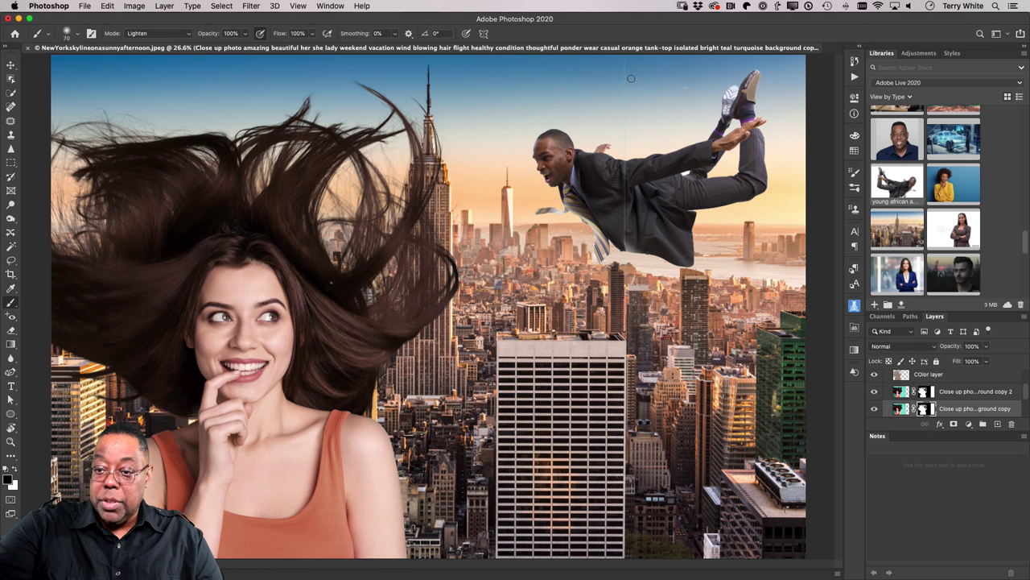
pyautogui.press(']')
pyautogui.press(']')
pyautogui.press(']')
pyautogui.press(']')
pyautogui.press(']')
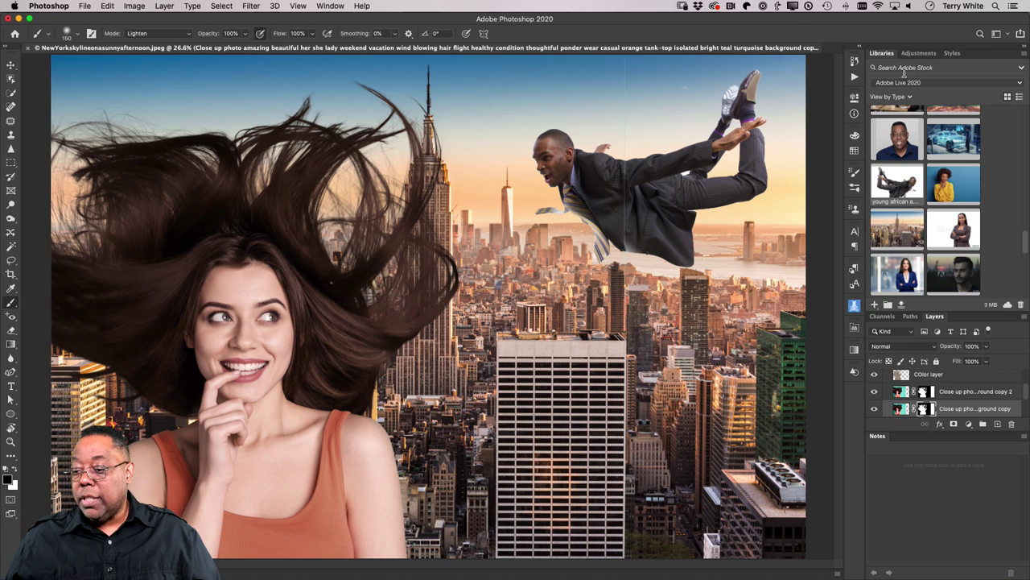
pyautogui.click(932, 392)
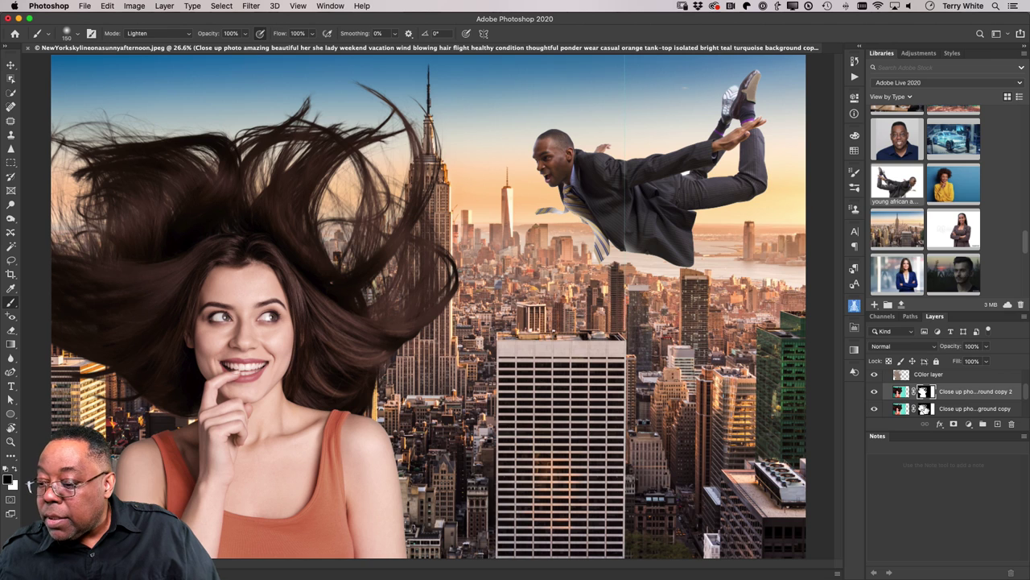
pyautogui.scroll(-2, 926, 409)
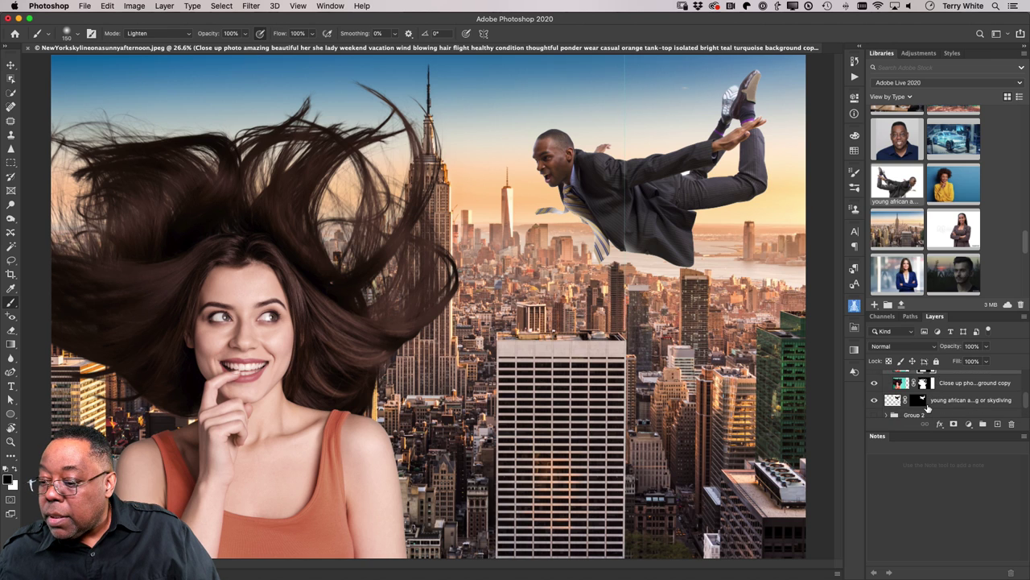
pyautogui.scroll(1, 926, 409)
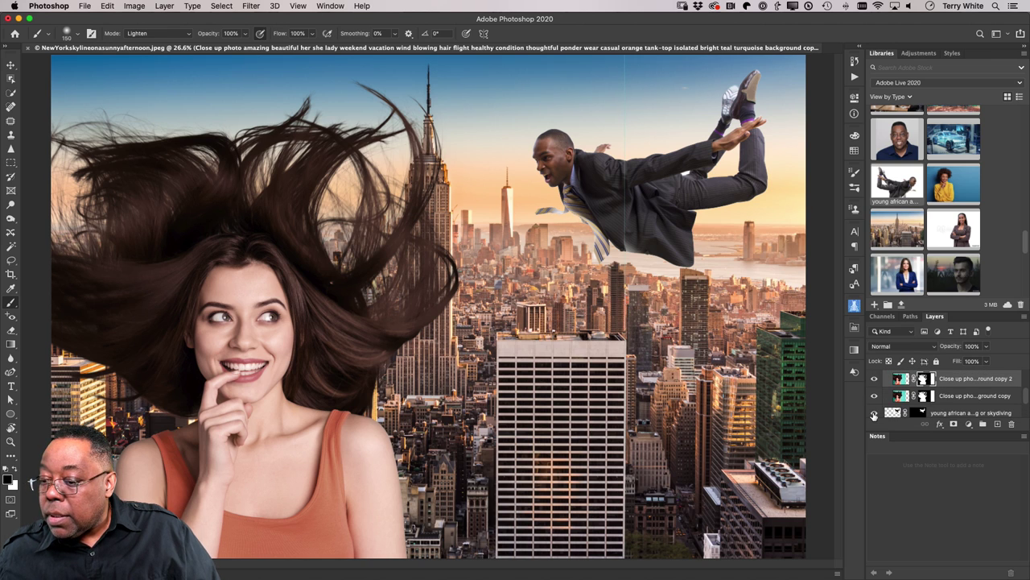
pyautogui.click(875, 413)
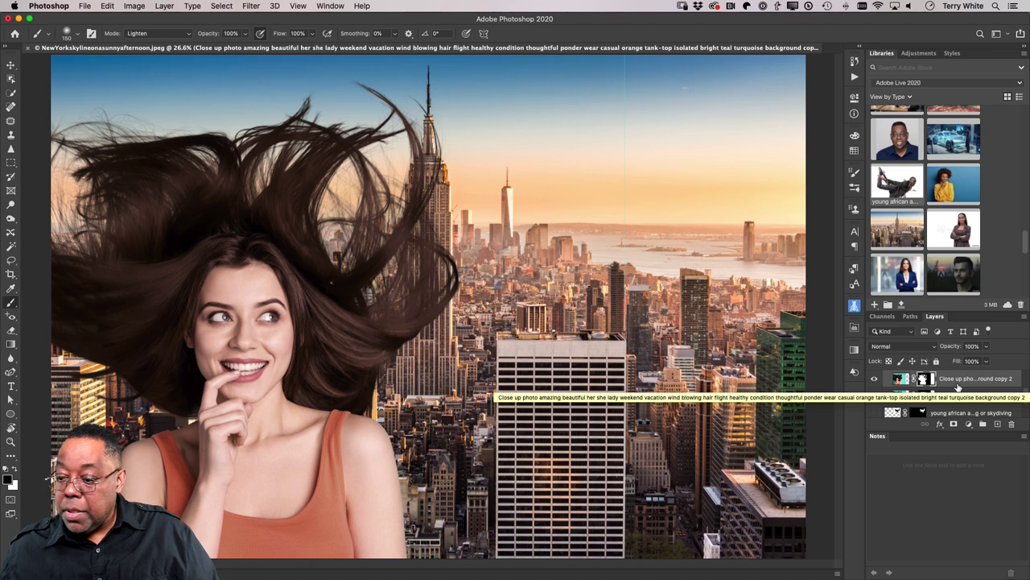
# - Merge the top hair copy down with its mask preserved, then test a stroke in the sky
pyautogui.press('super+e')
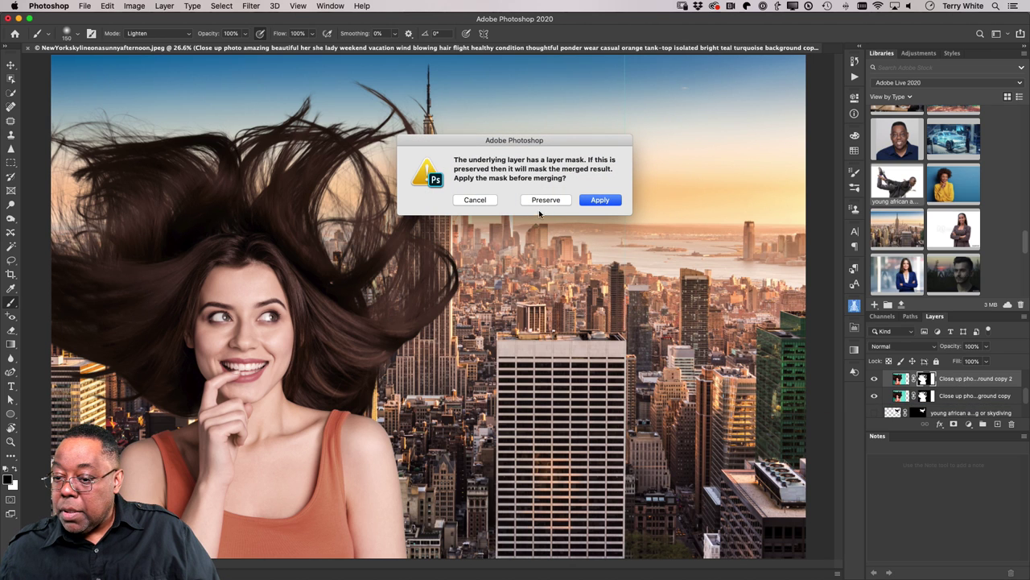
pyautogui.click(546, 201)
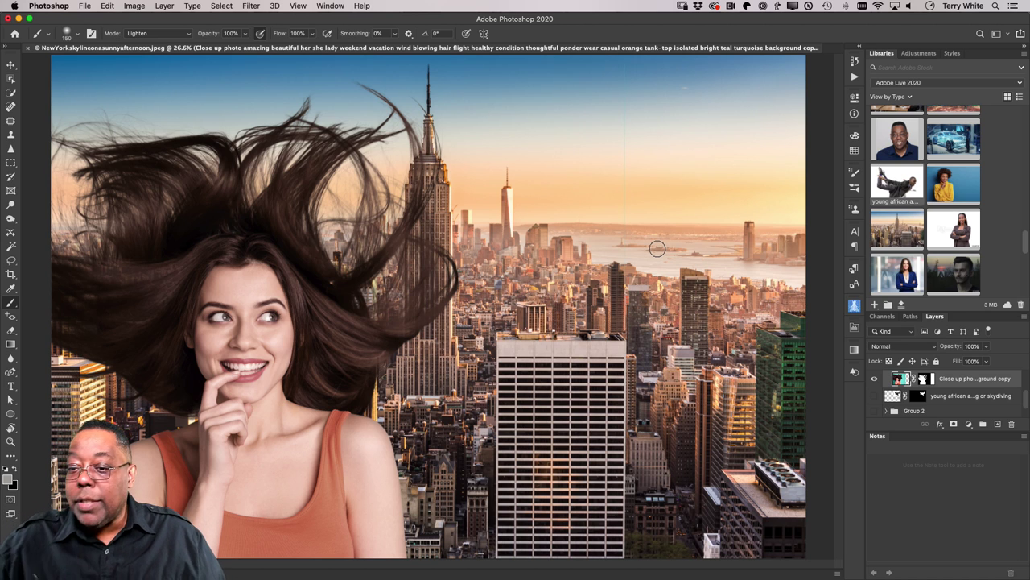
pyautogui.moveTo(629, 181); pyautogui.dragTo(629, 139)
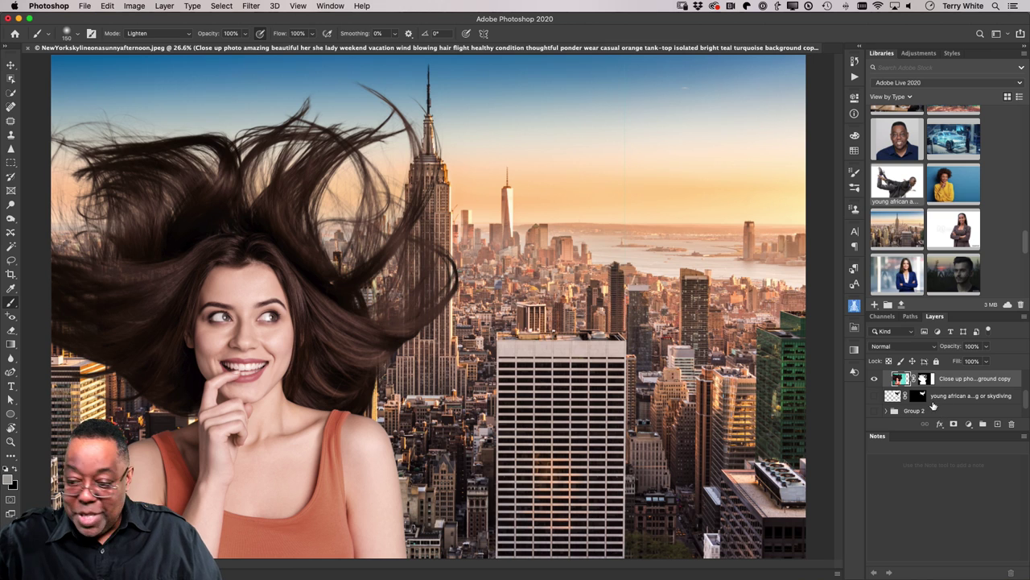
# - Reset colours to default black and white and set the brush mode to Normal
pyautogui.click(927, 380)
pyautogui.press('d')
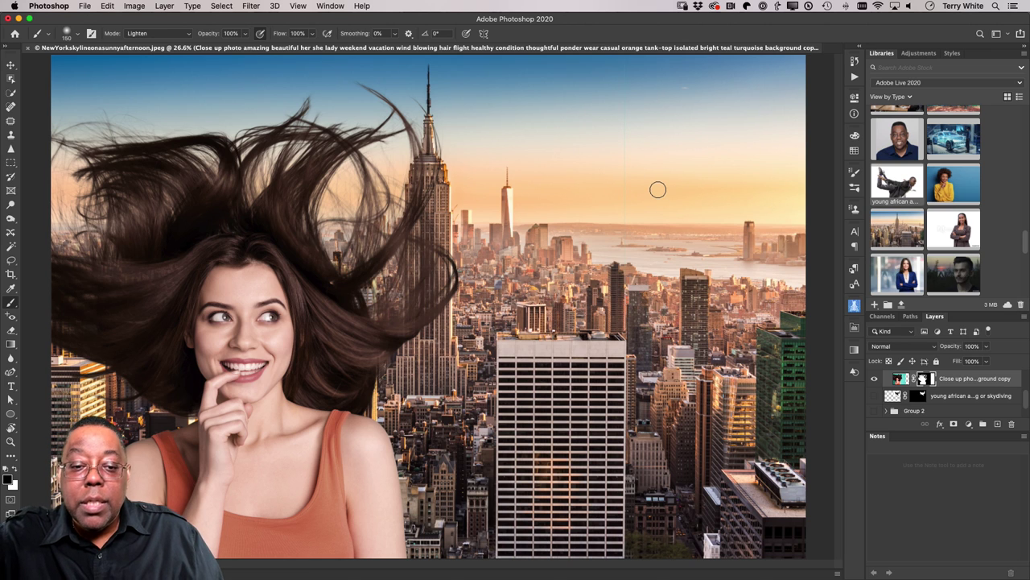
pyautogui.click(187, 34)
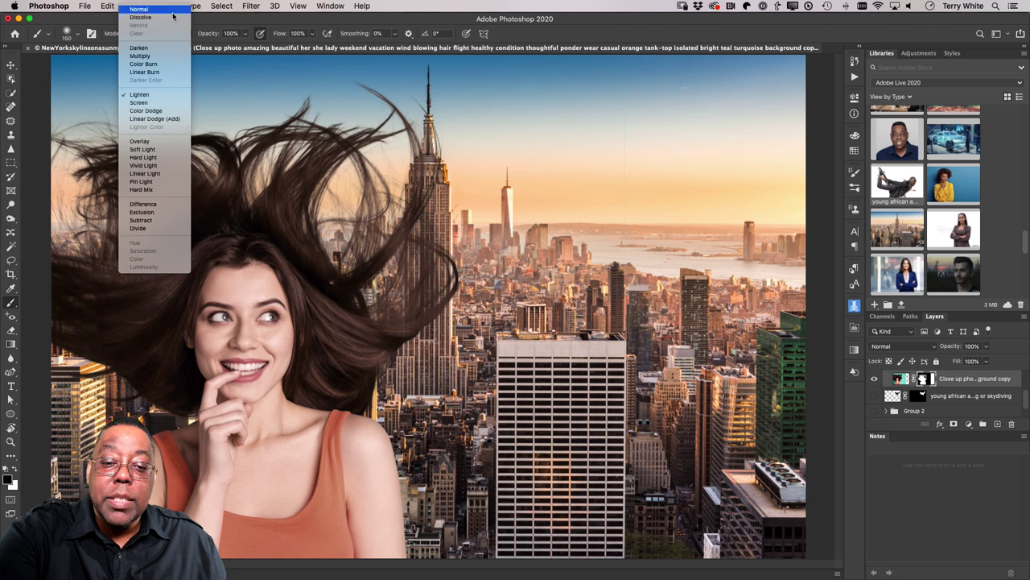
pyautogui.click(172, 12)
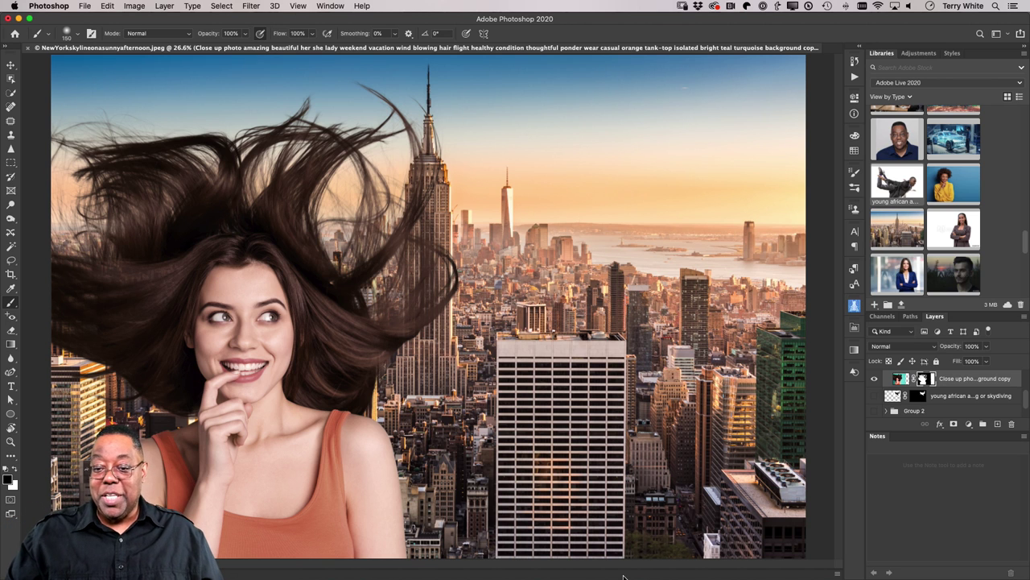
pyautogui.press('super+minus')
pyautogui.press('super+minus')
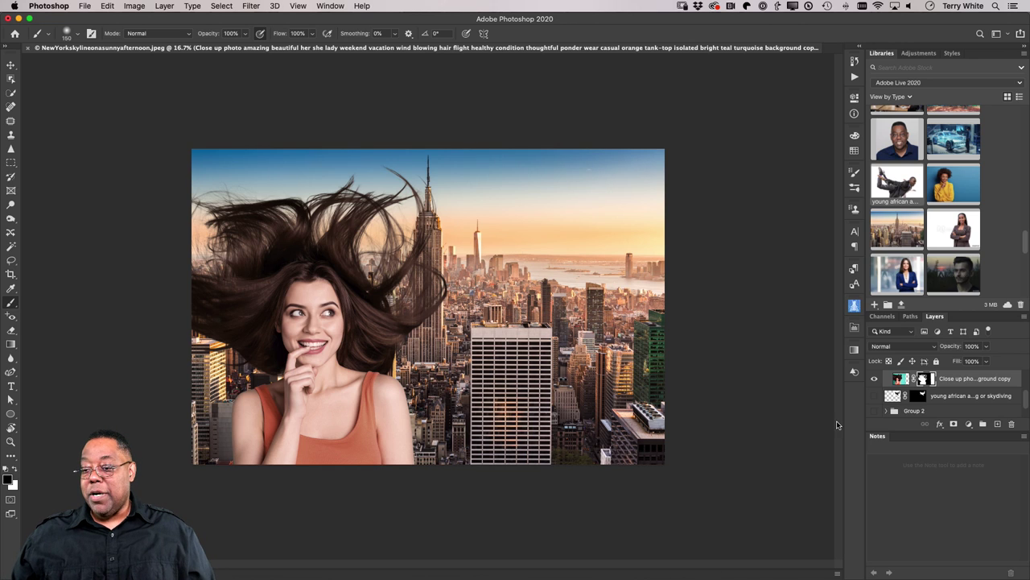
# - Show the businessman again, fit the composite on screen, and attempt to save it
pyautogui.click(875, 396)
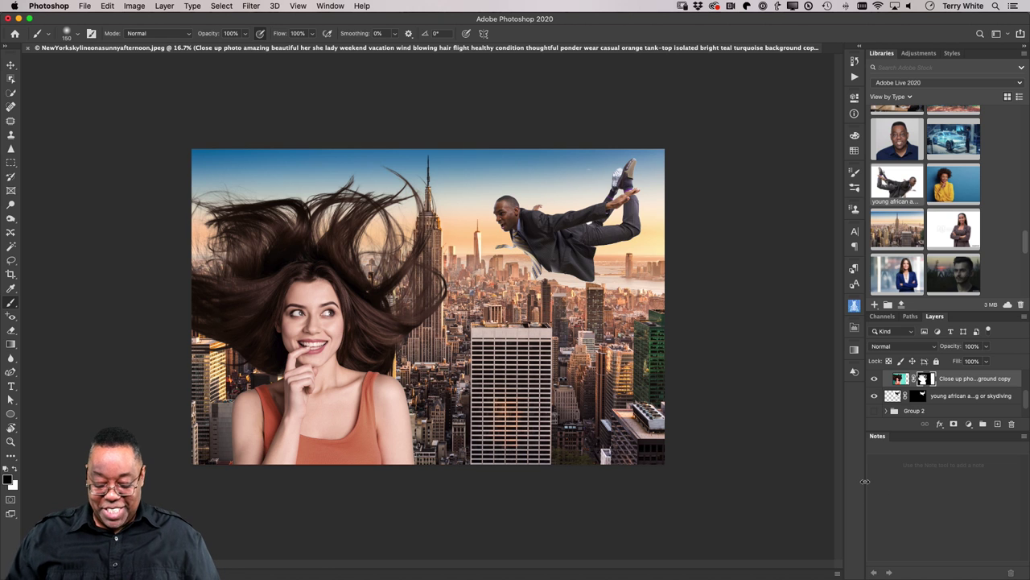
pyautogui.press('super+0')
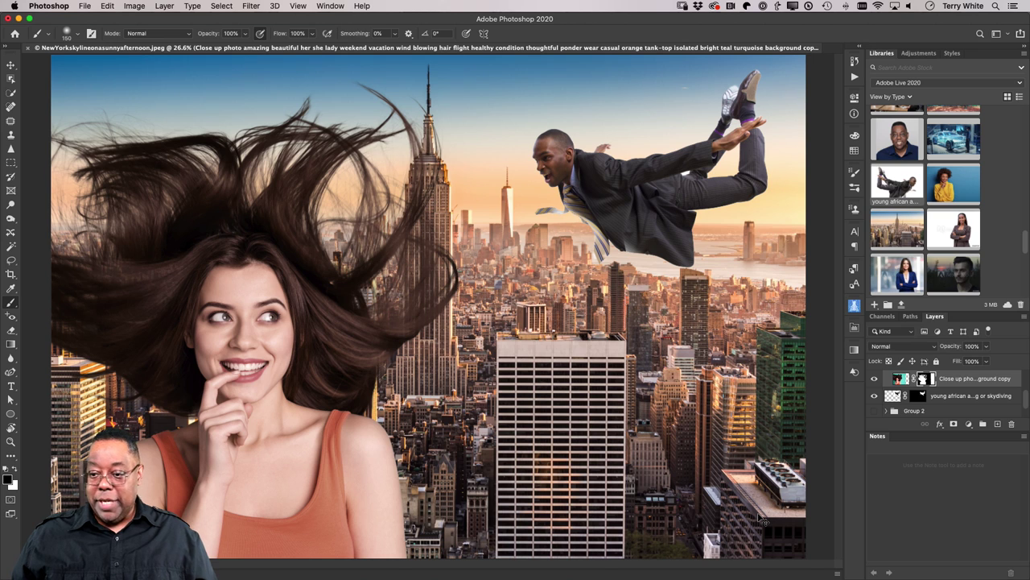
pyautogui.press('super+s')
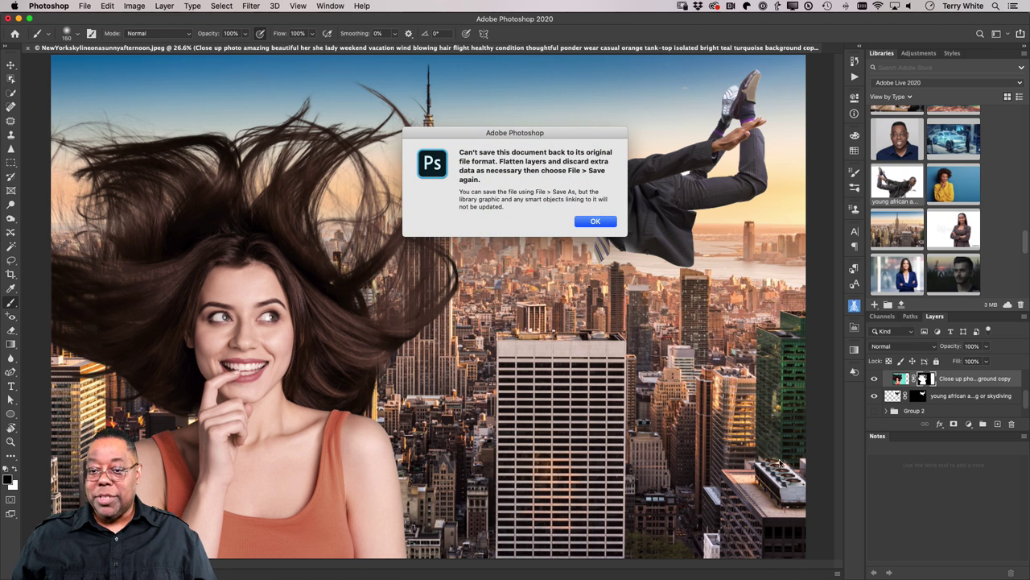
# - Save the composite to the computer as AdobeLiveComposite.psd, close it, and switch to Lightroom
pyautogui.click(596, 220)
pyautogui.click(85, 6)
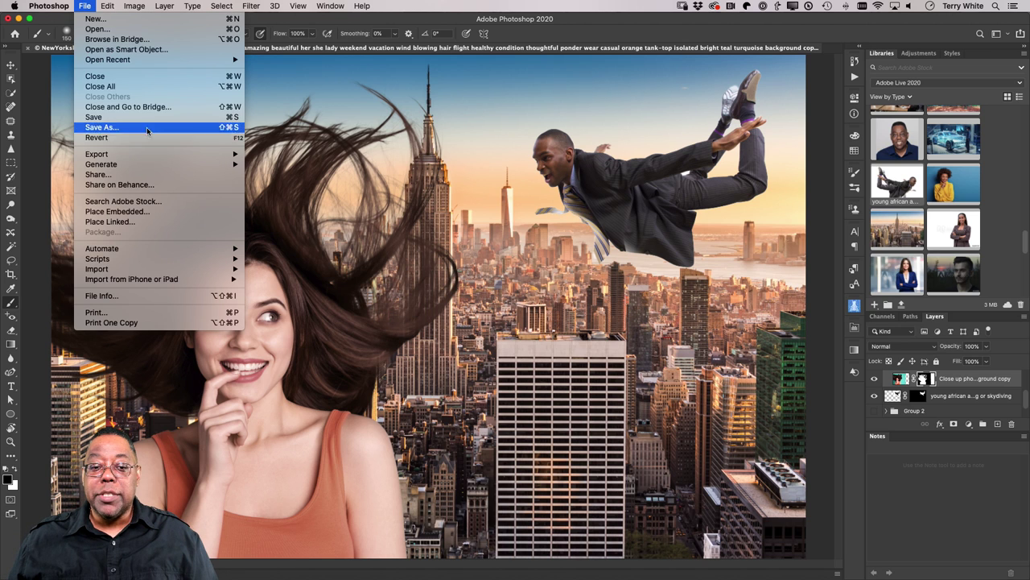
pyautogui.click(157, 128)
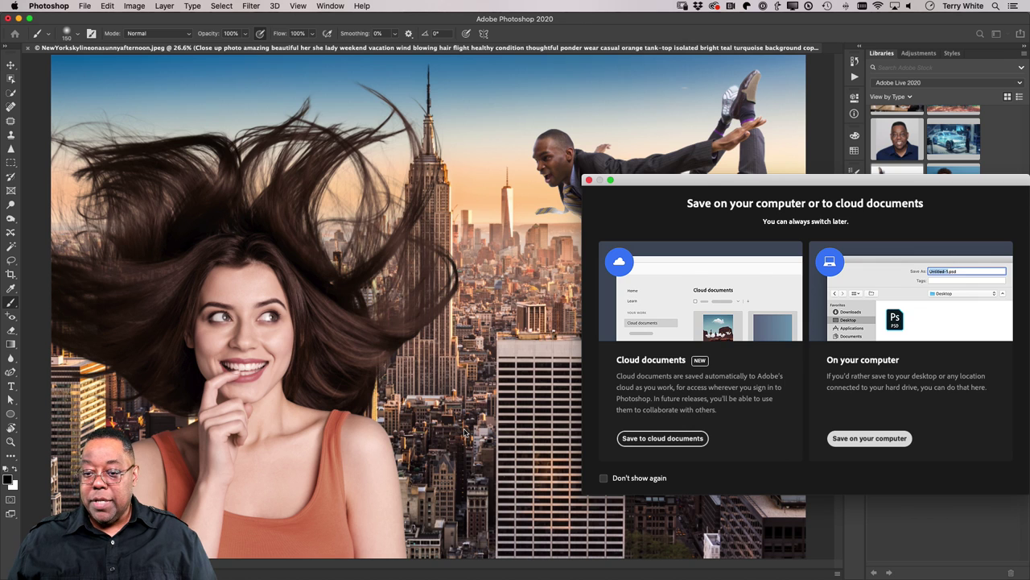
pyautogui.press('Return')
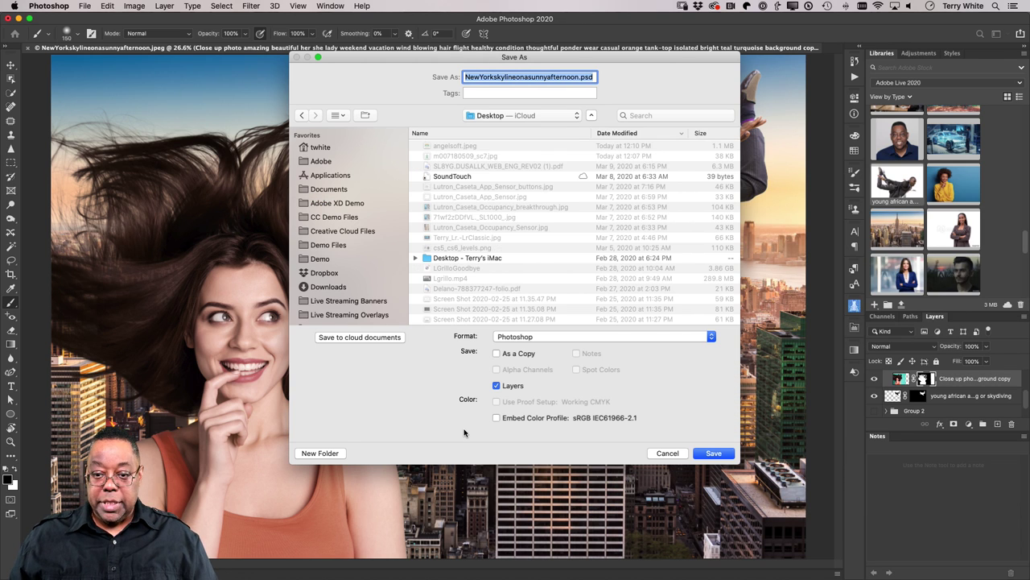
pyautogui.write('Adobe')
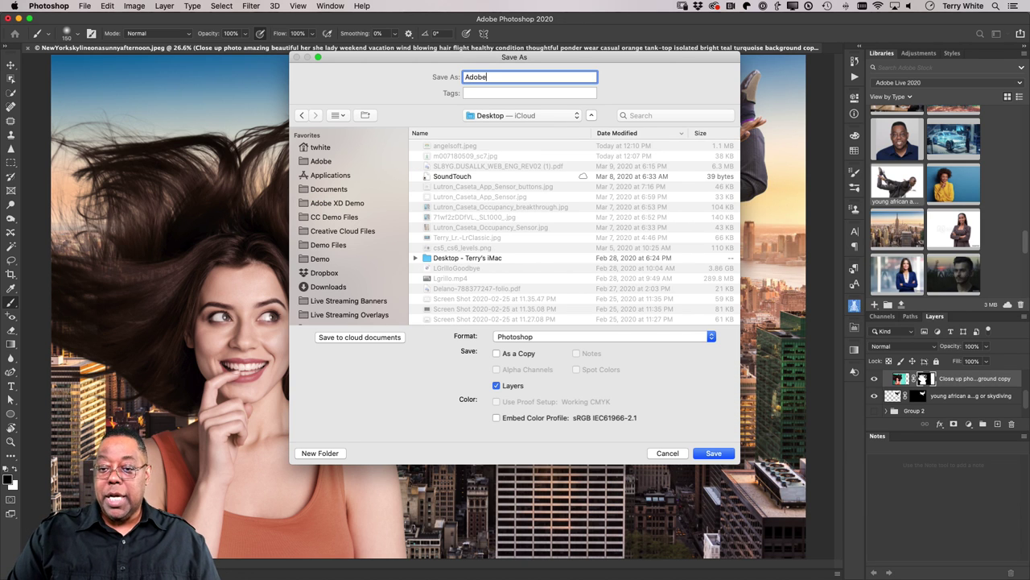
pyautogui.write('LiveComposite')
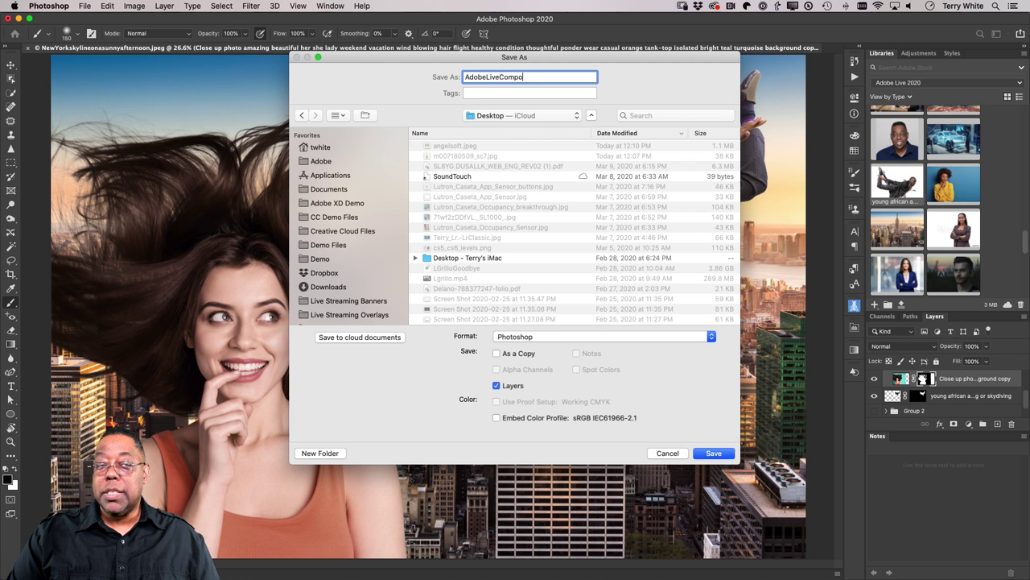
pyautogui.press('Return')
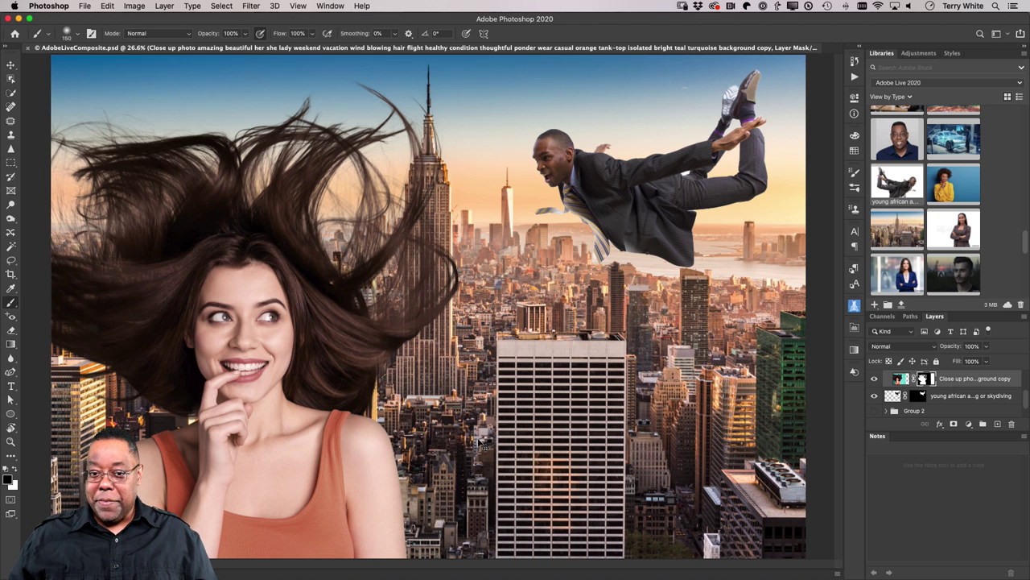
pyautogui.press('super+w')
pyautogui.press('super+Tab')
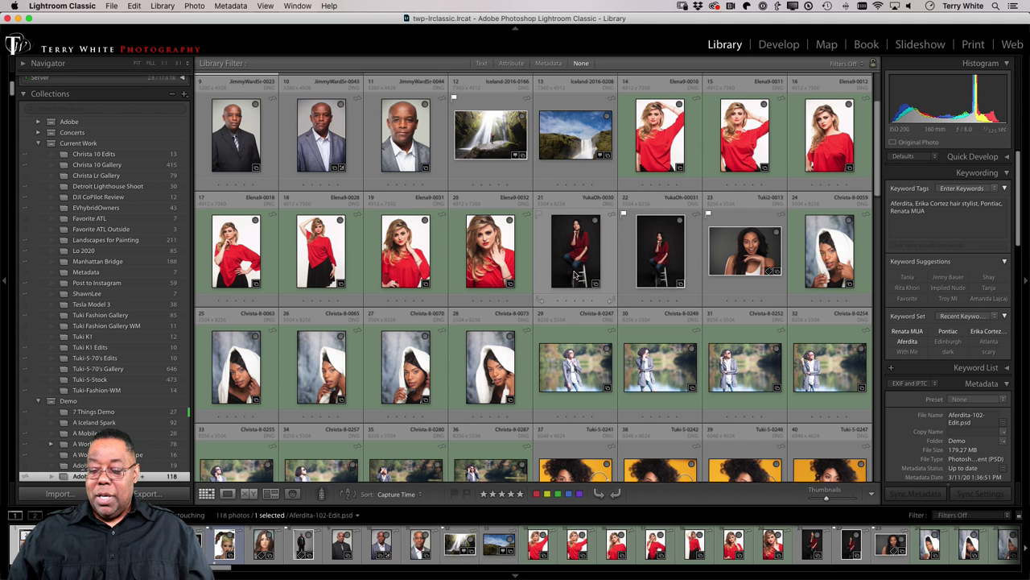
pyautogui.doubleClick(653, 265)
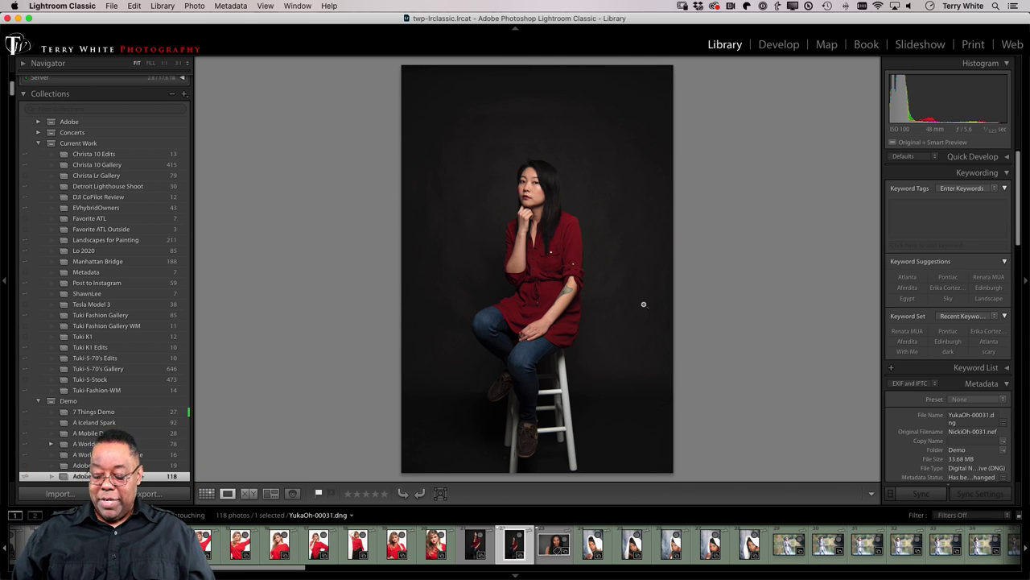
pyautogui.press('Left')
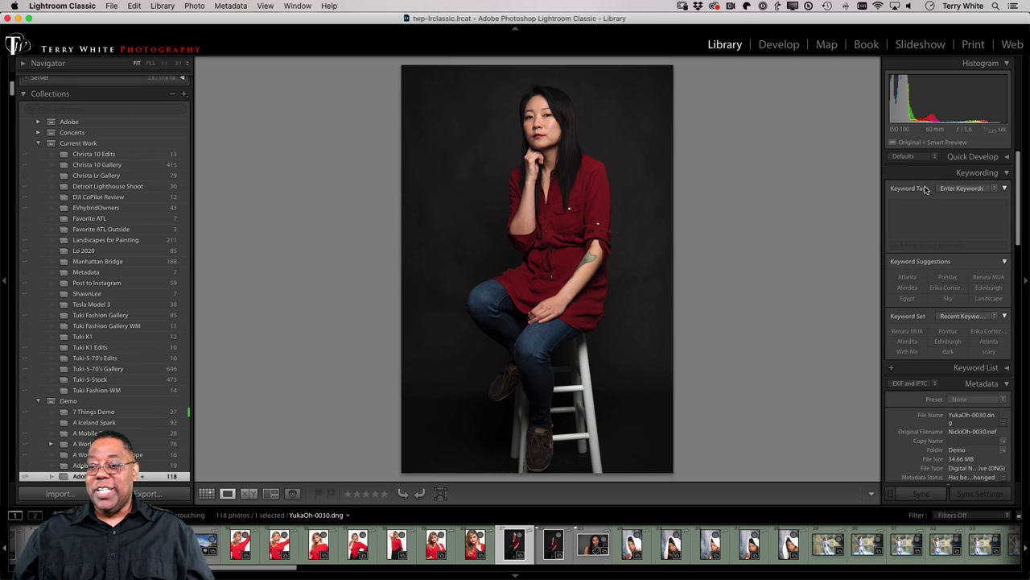
pyautogui.click(779, 45)
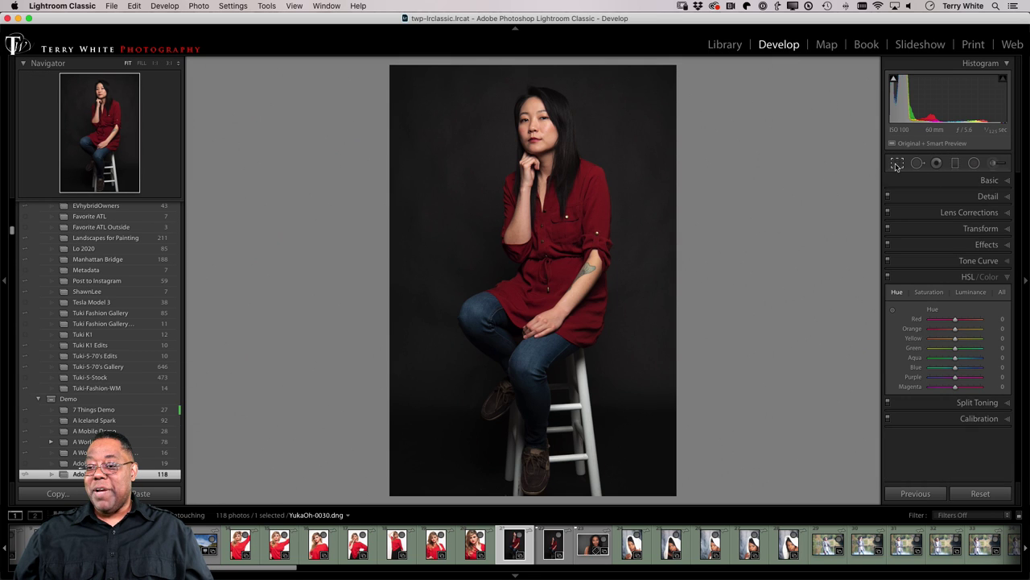
pyautogui.click(897, 163)
pyautogui.click(971, 201)
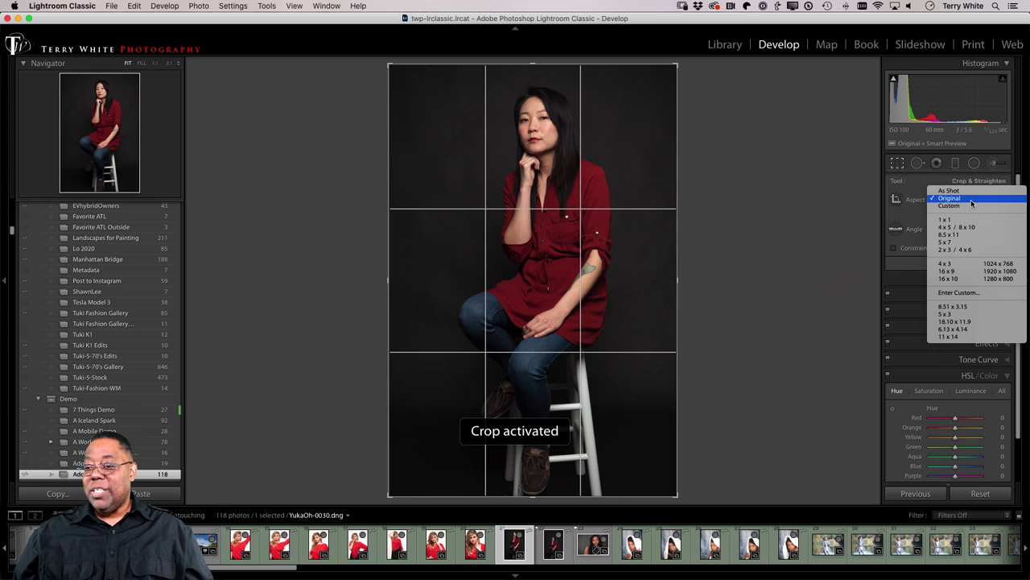
pyautogui.click(973, 228)
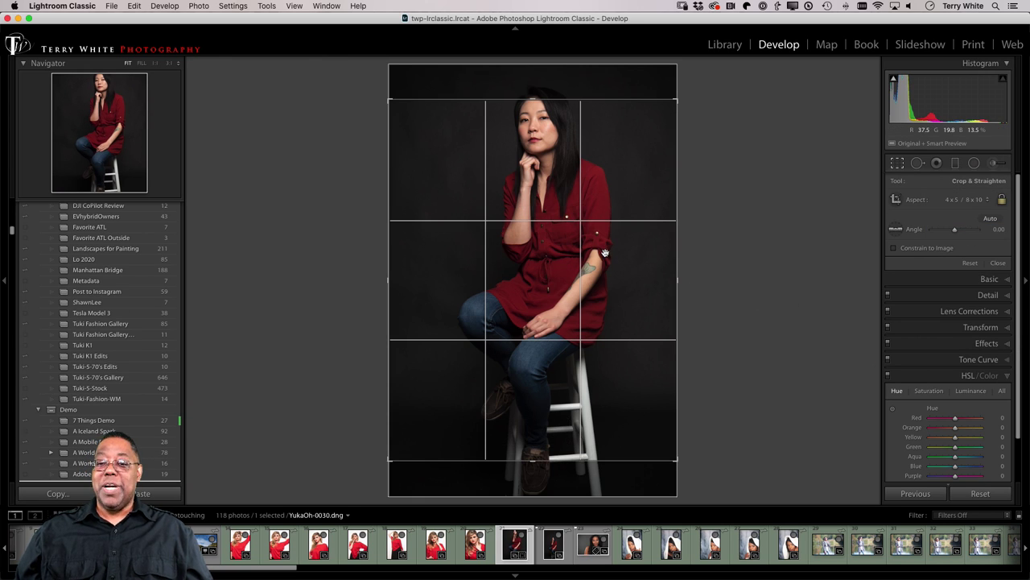
pyautogui.moveTo(605, 253); pyautogui.dragTo(698, 325)
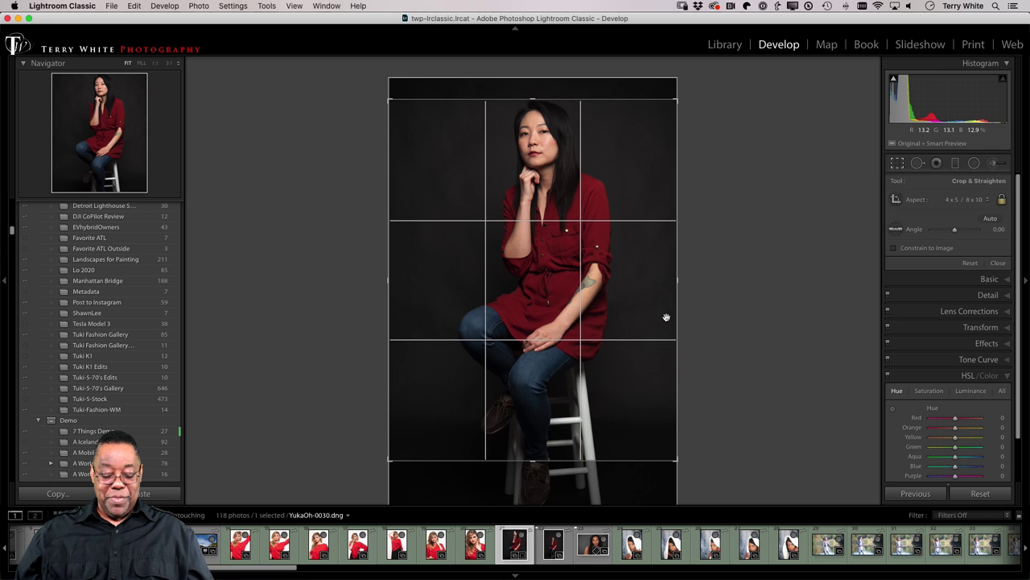
pyautogui.press('g')
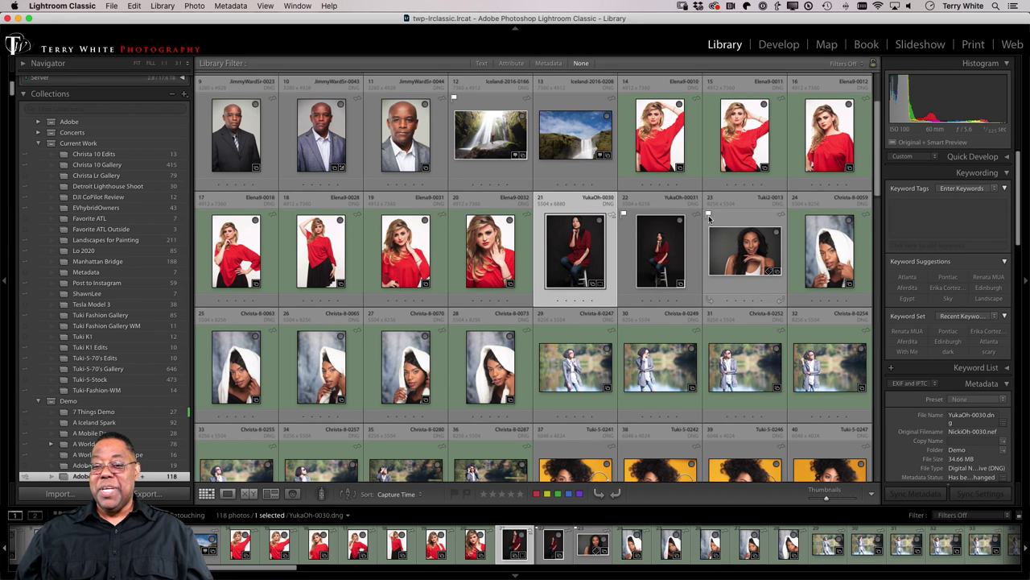
pyautogui.press('d')
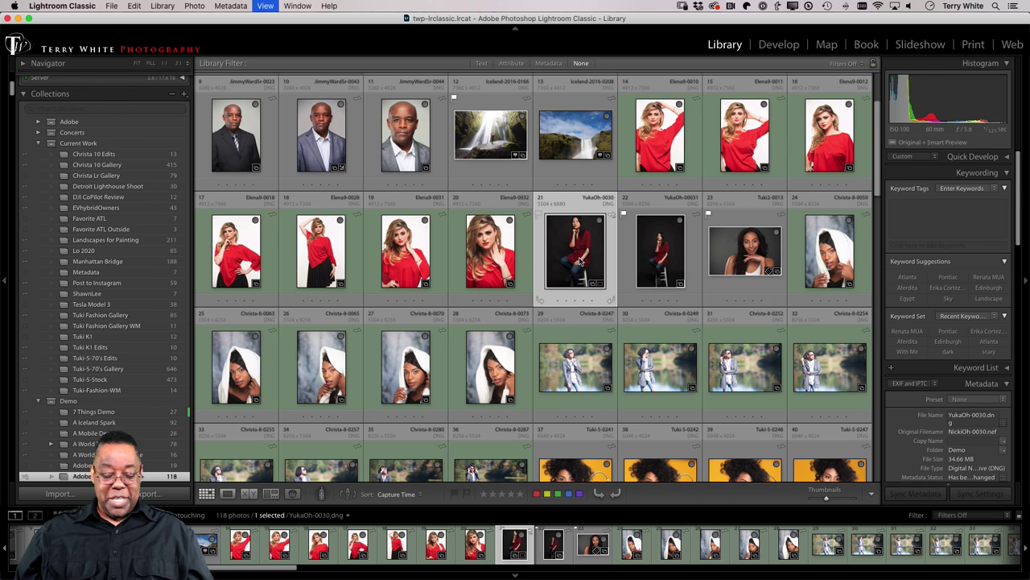
pyautogui.press('super+z')
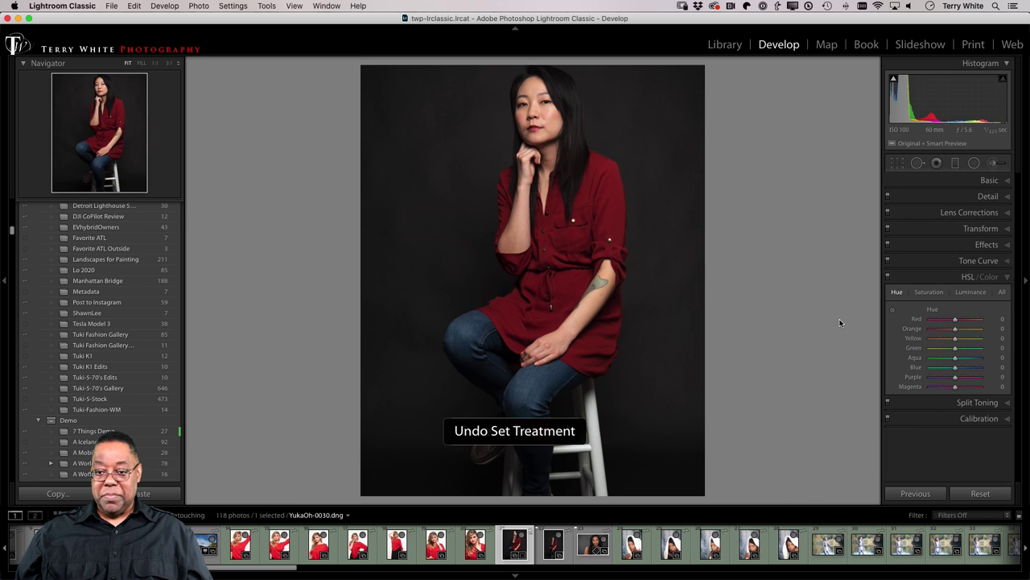
pyautogui.press('g')
pyautogui.press('d')
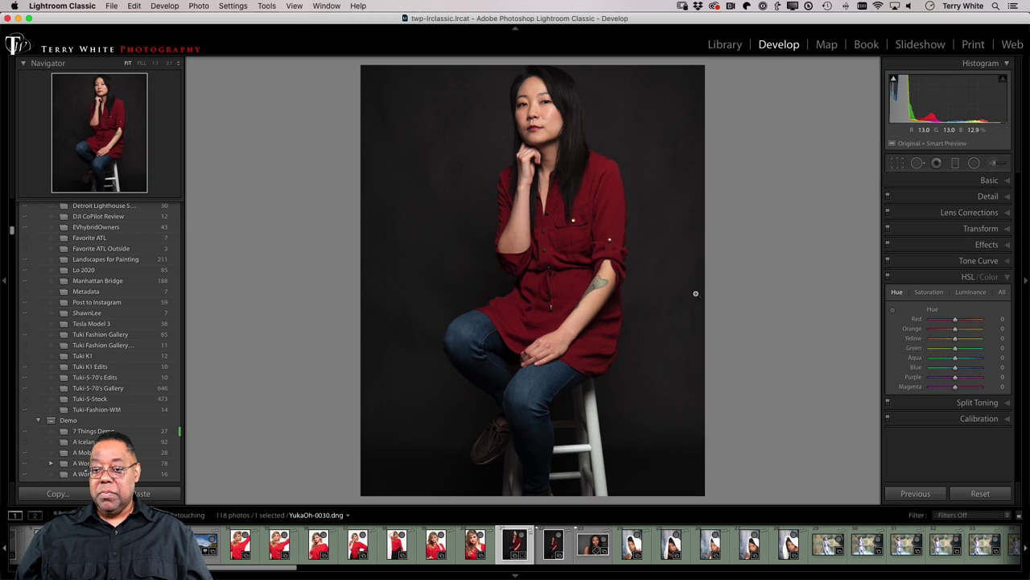
pyautogui.press('super+z')
pyautogui.press('super+z')
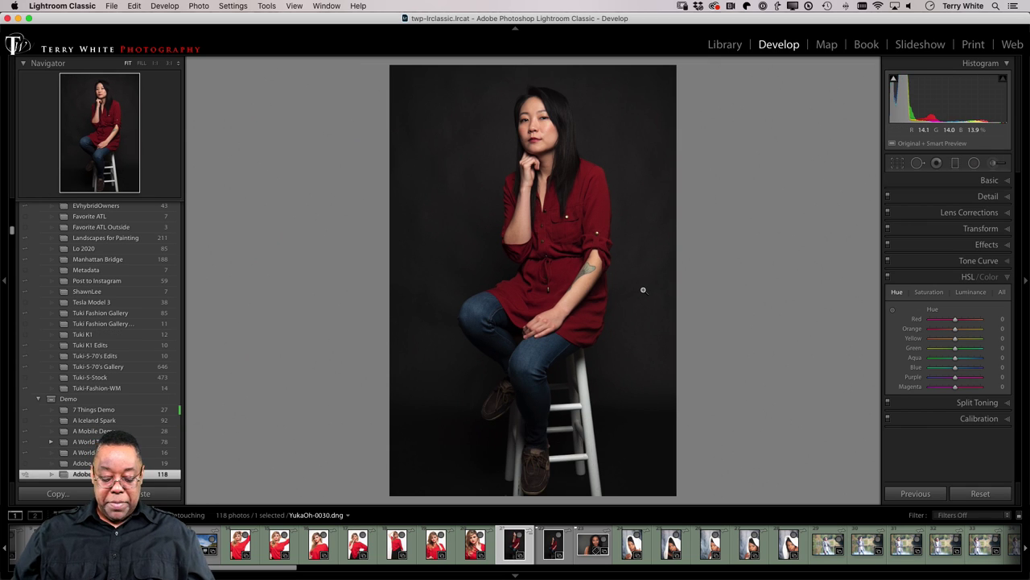
pyautogui.press('g')
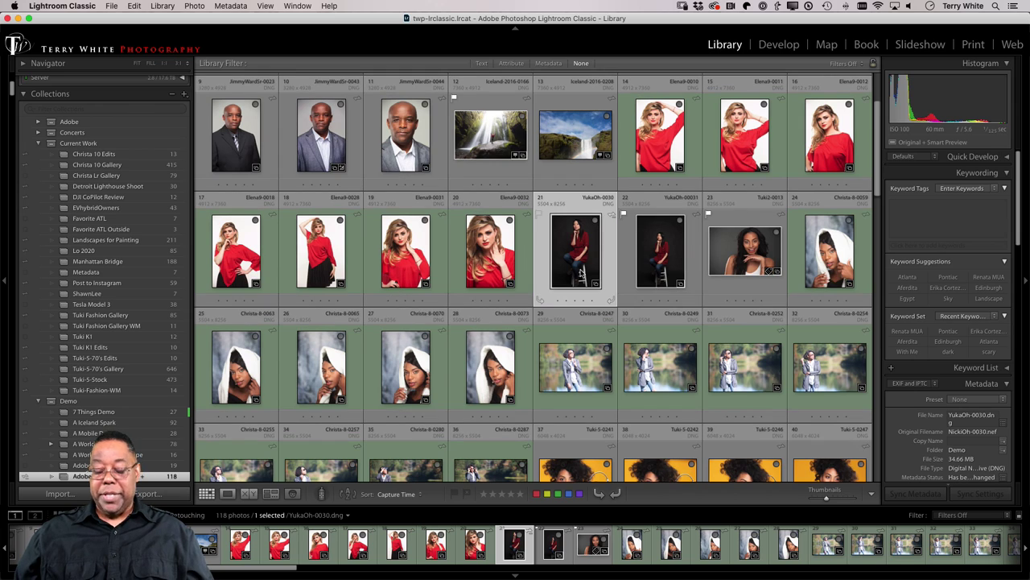
pyautogui.press('super+e')
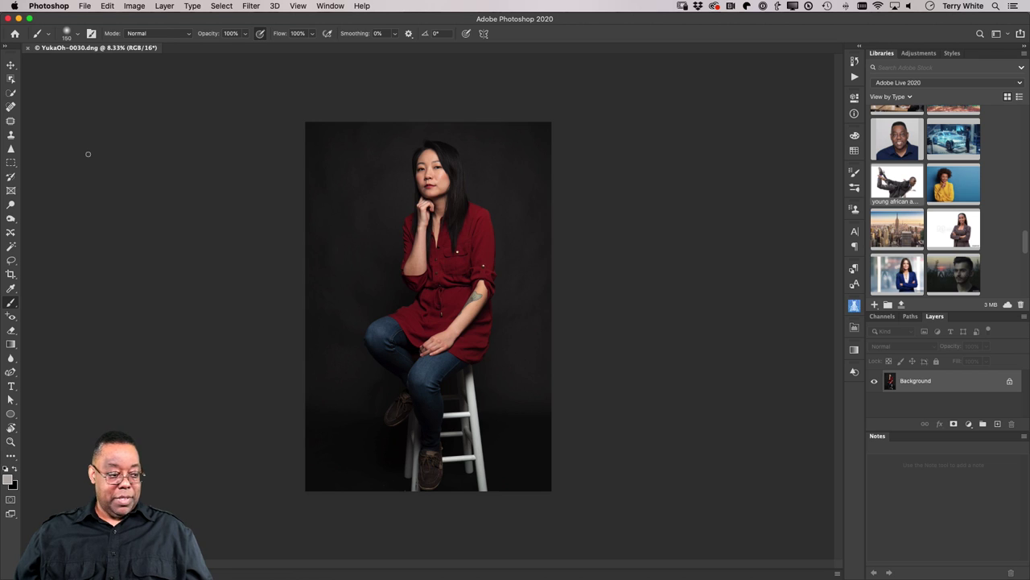
# - Start a 4:5 (8:10) ratio crop on the seated red-shirt portrait
pyautogui.press('c')
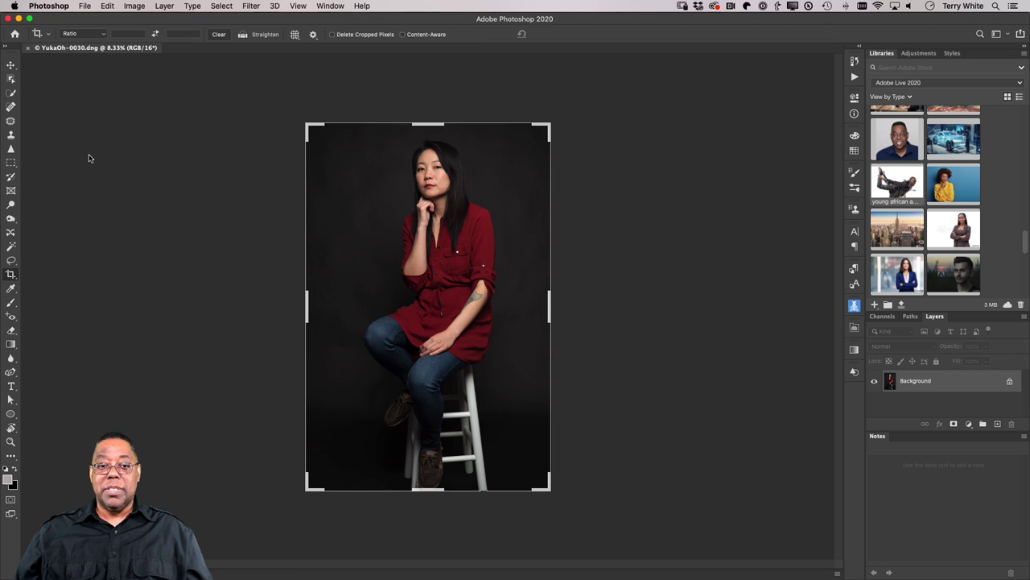
pyautogui.click(88, 35)
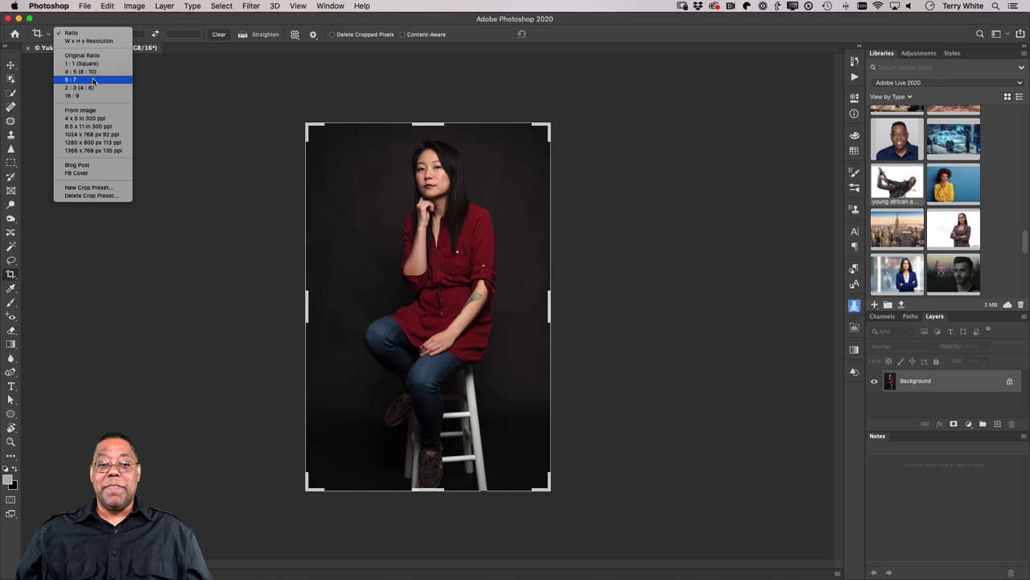
pyautogui.click(99, 72)
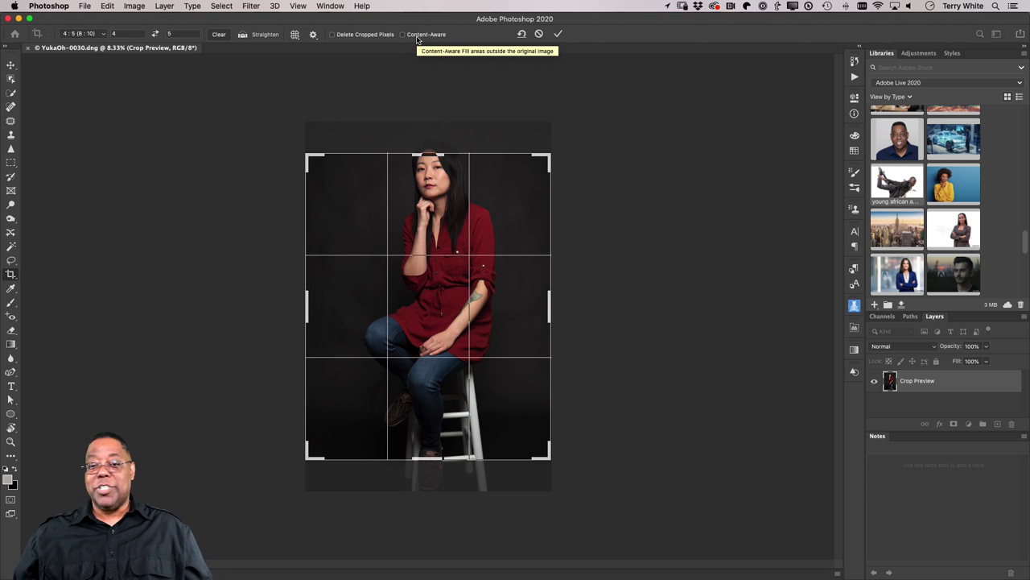
# - Widen the crop leftward past the photo with Content-Aware fill on, and commit it
pyautogui.click(417, 36)
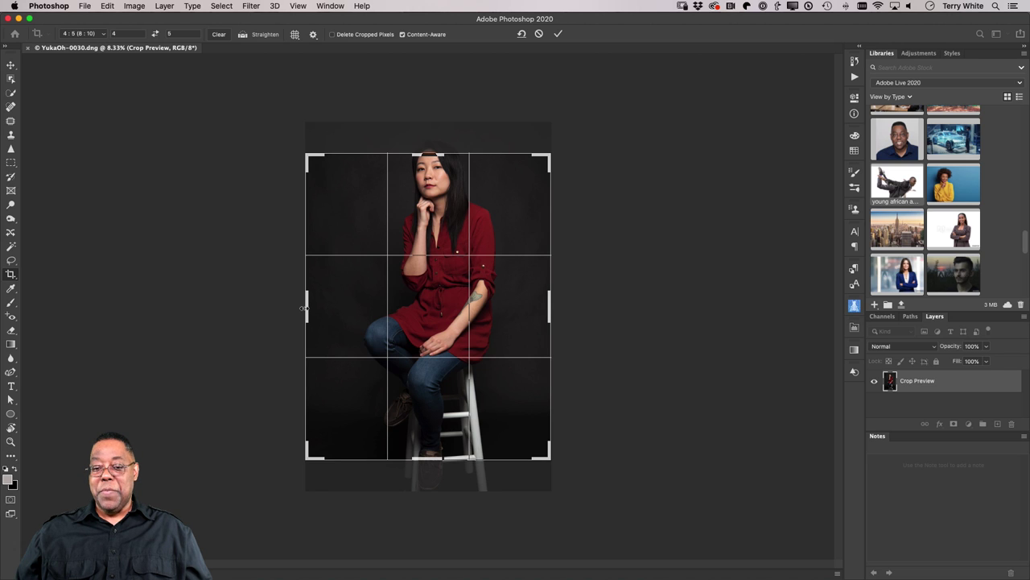
pyautogui.moveTo(306, 307); pyautogui.dragTo(280, 311)
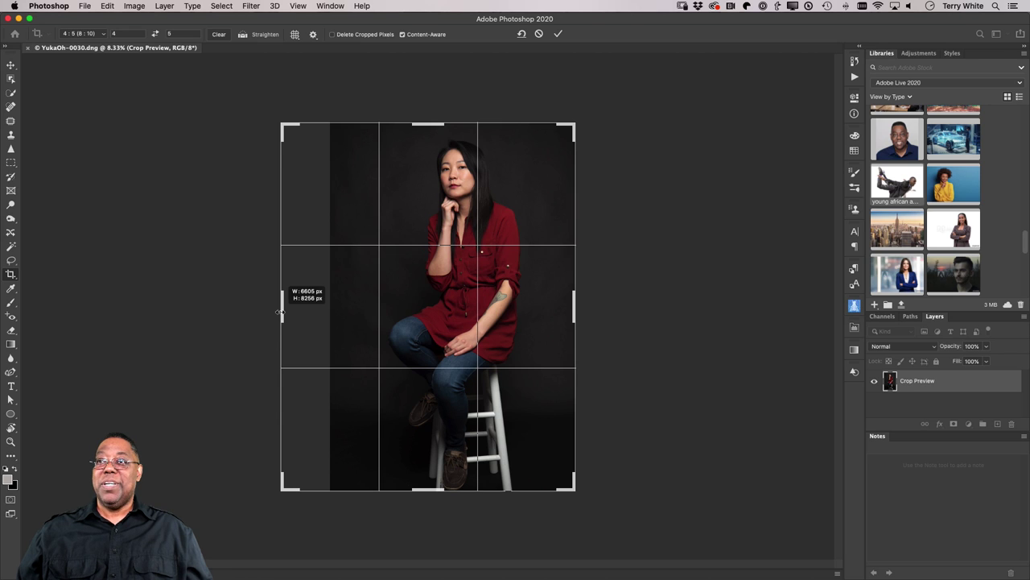
pyautogui.moveTo(280, 312); pyautogui.dragTo(281, 312)
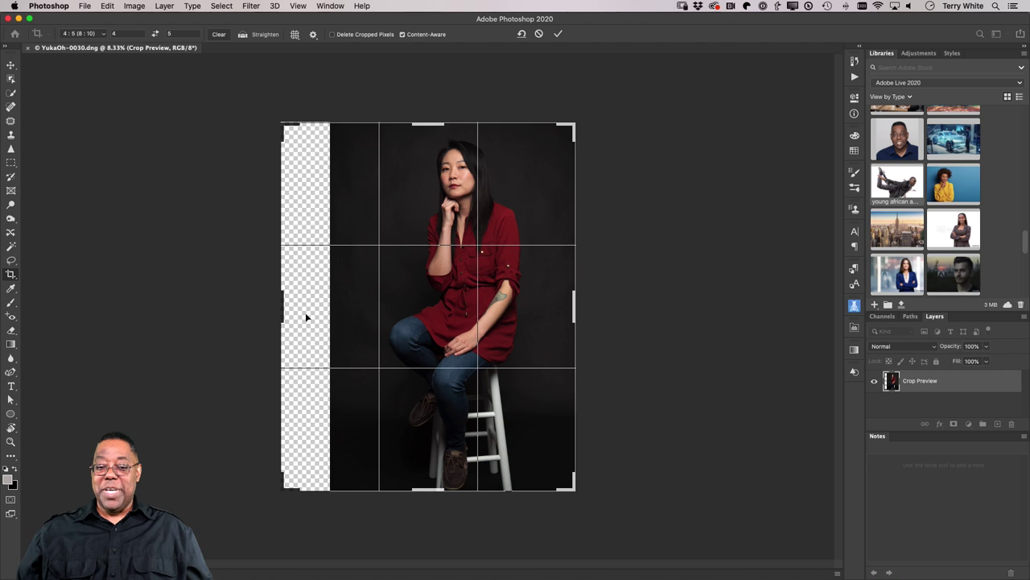
pyautogui.click(558, 35)
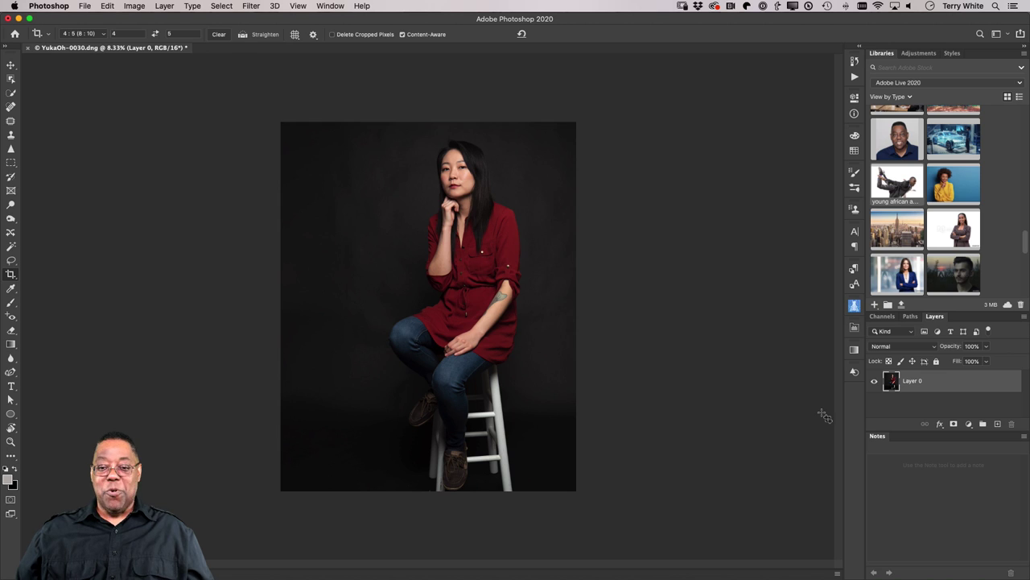
# - Save the portrait back to Lightroom as YukaOh-0030-Edit-2.psd, close it, and return to Lightroom
pyautogui.press('super')
pyautogui.press('super+s')
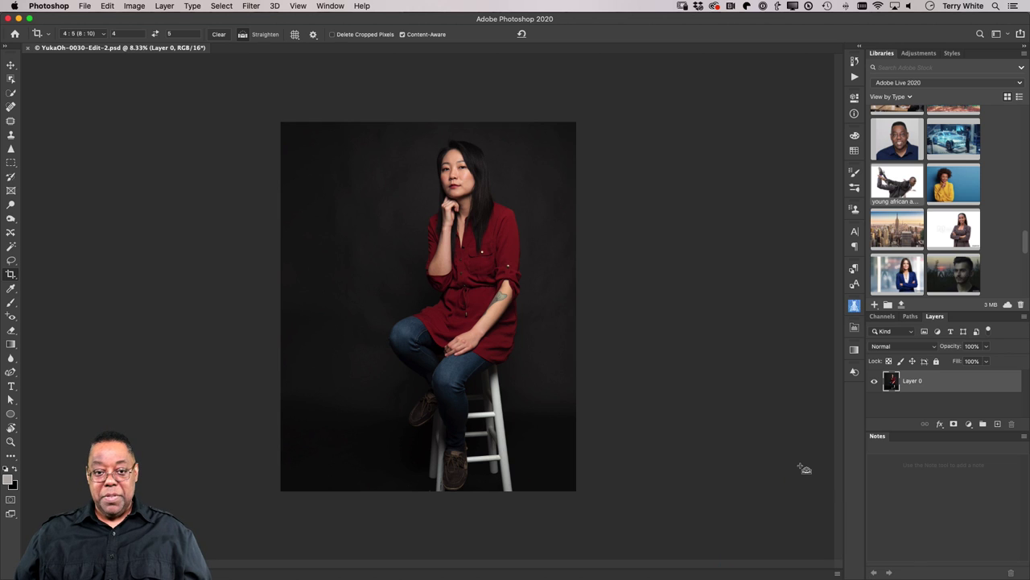
pyautogui.press('super+w')
pyautogui.press('super+Tab')
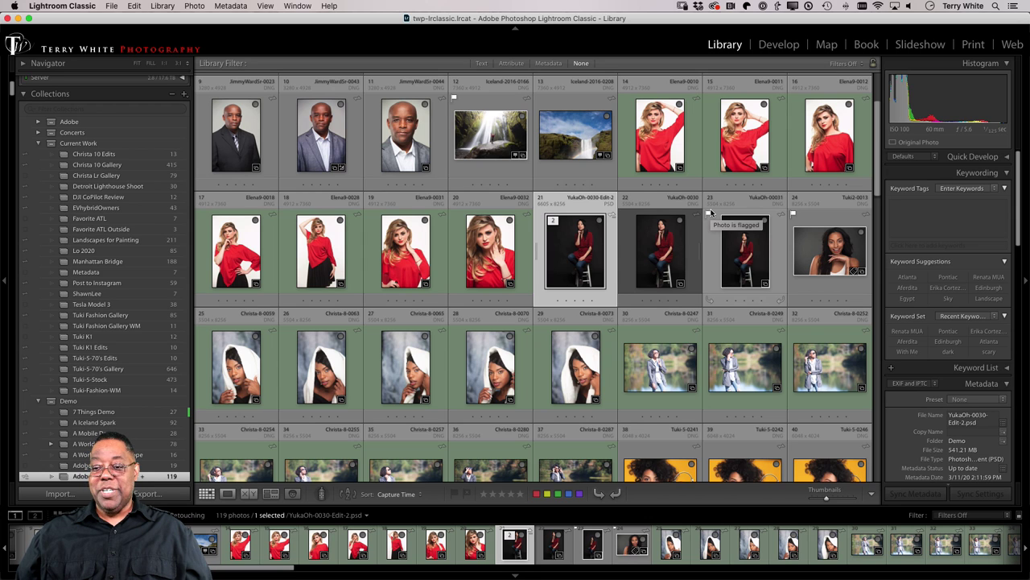
pyautogui.scroll(-3, 658, 235)
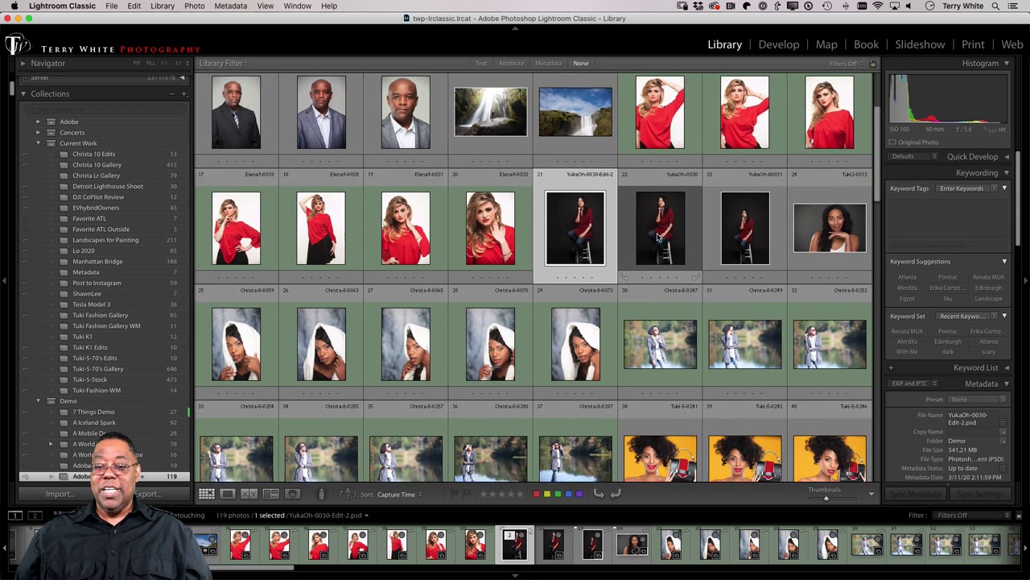
pyautogui.scroll(-6, 659, 235)
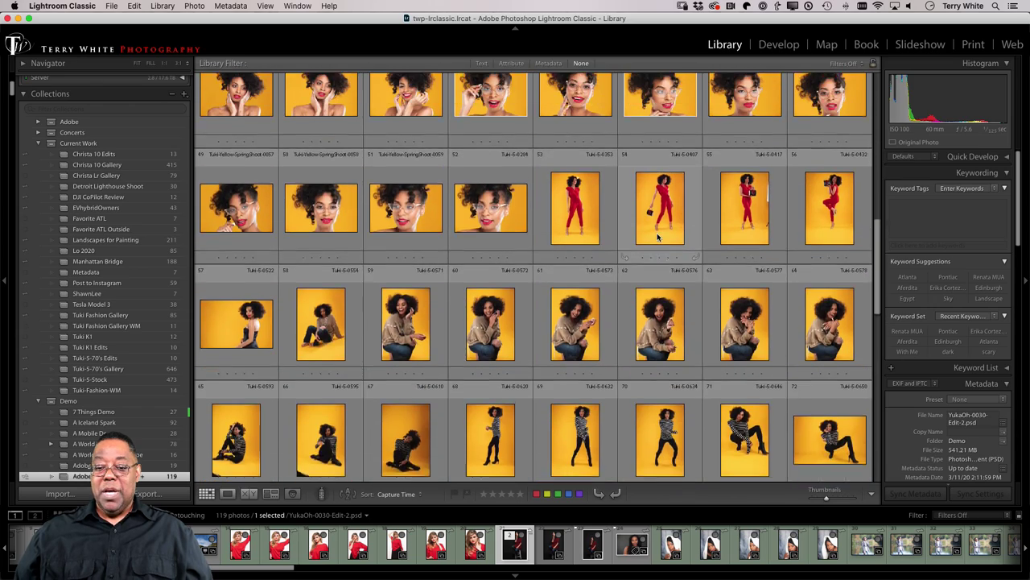
pyautogui.scroll(1, 659, 235)
pyautogui.scroll(-7, 659, 235)
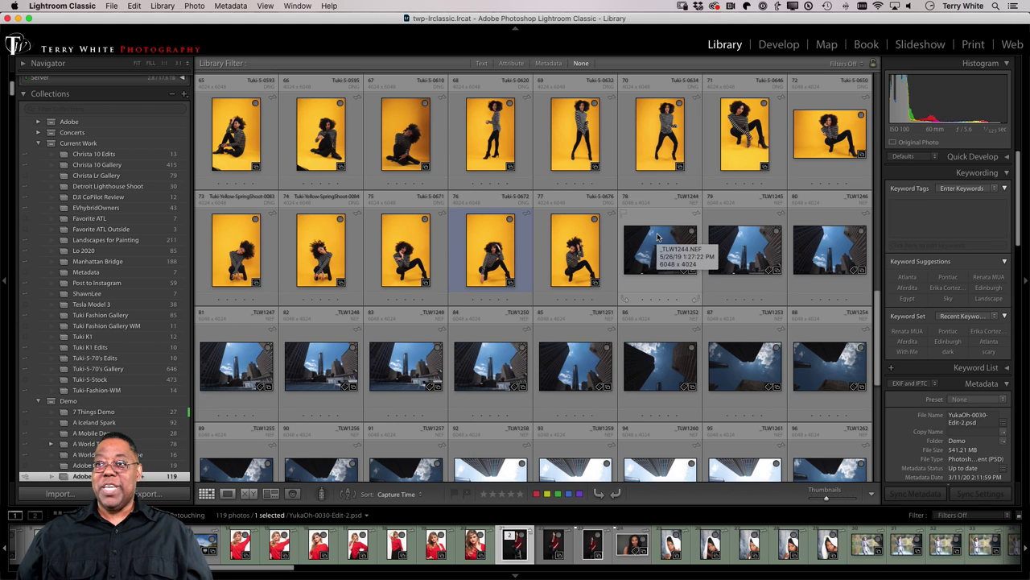
pyautogui.press('super+Tab')
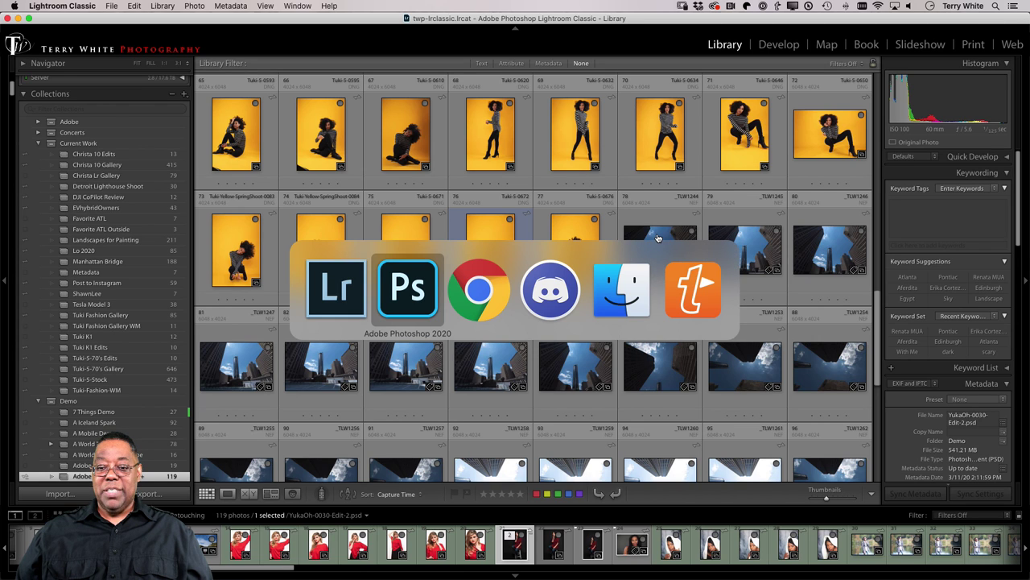
pyautogui.press('super+Tab')
pyautogui.press('super+Tab')
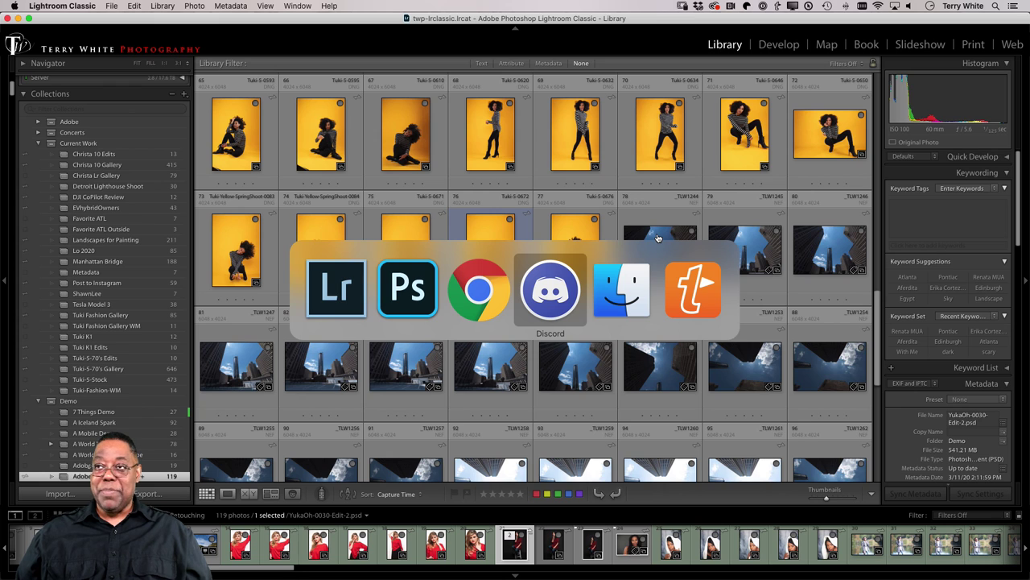
# - Bring Discord forward, glance at the past-challenge channel, then return to current-challenge
pyautogui.press('super+Tab')
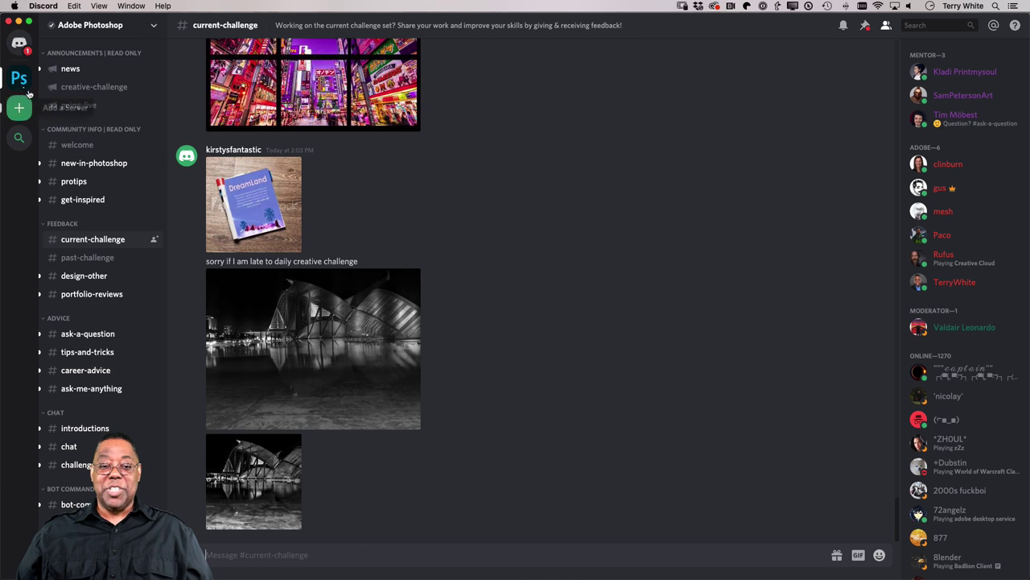
pyautogui.scroll(-1, 93, 235)
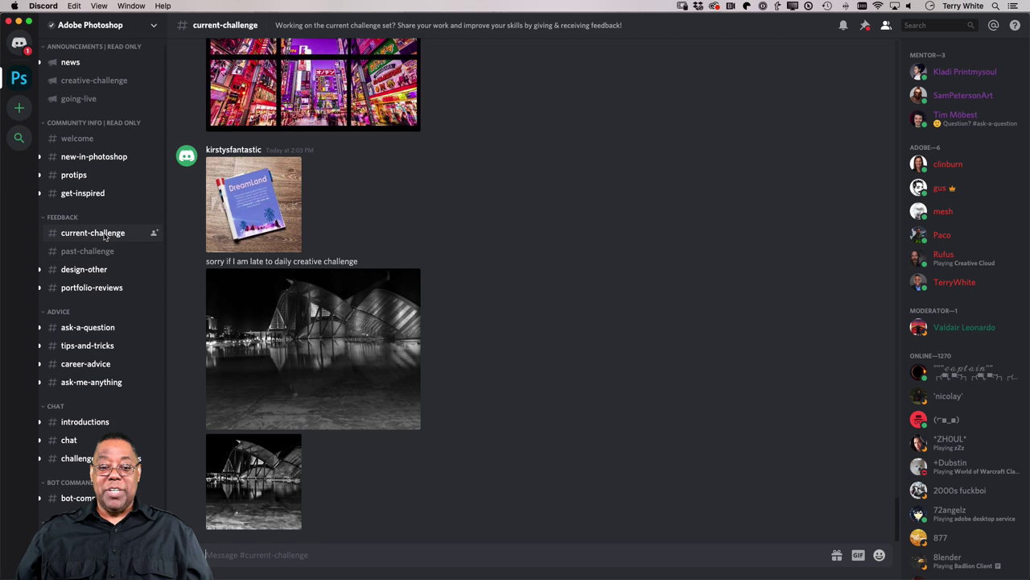
pyautogui.click(100, 251)
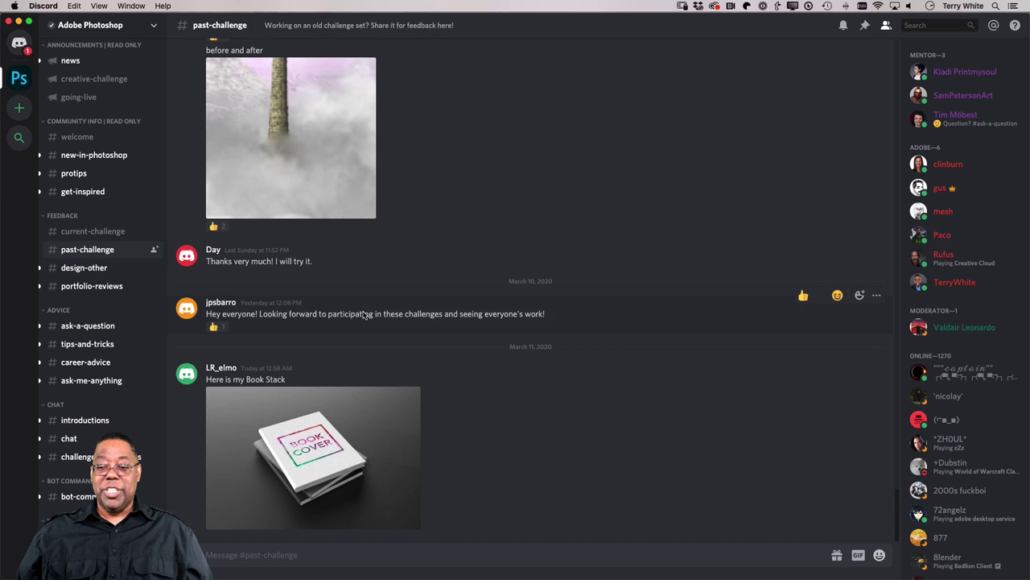
pyautogui.scroll(1, 452, 325)
pyautogui.scroll(15, 452, 325)
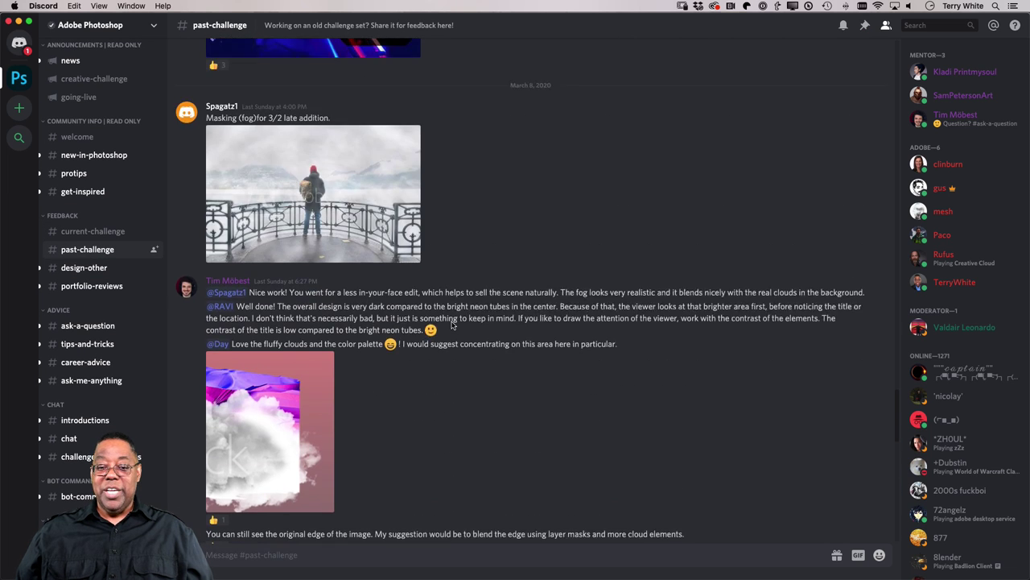
pyautogui.scroll(8, 451, 325)
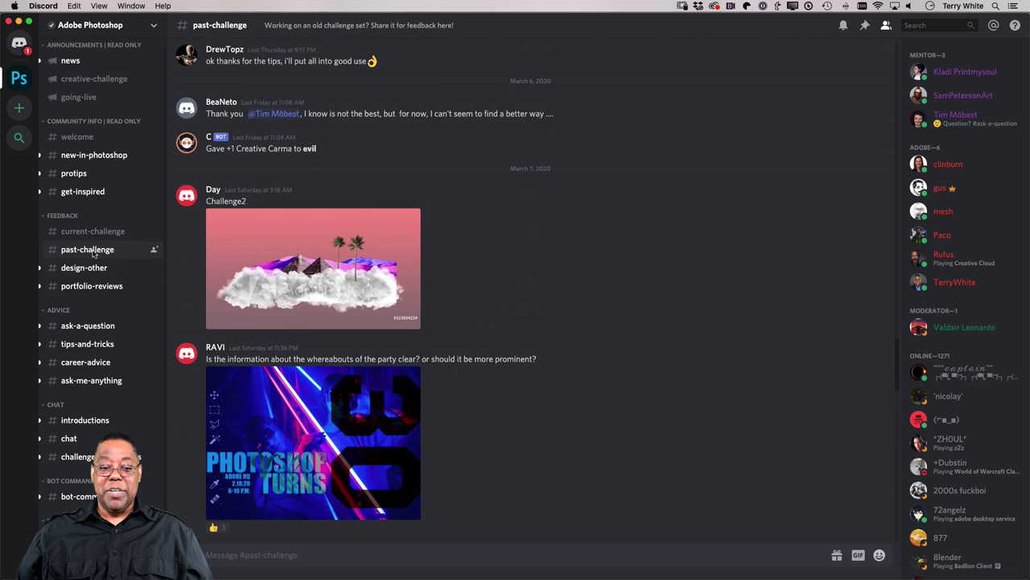
pyautogui.scroll(-1, 87, 222)
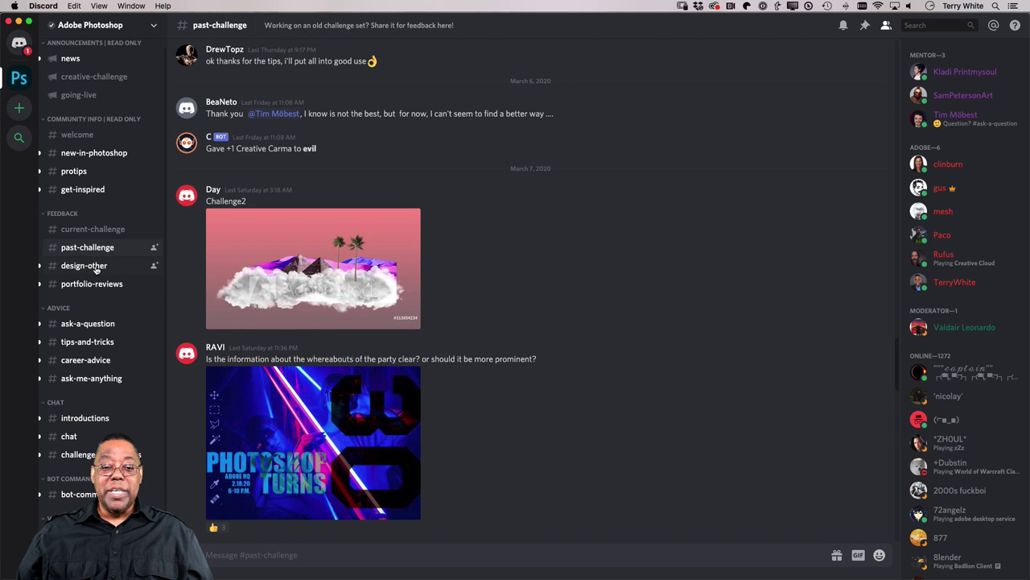
pyautogui.click(95, 230)
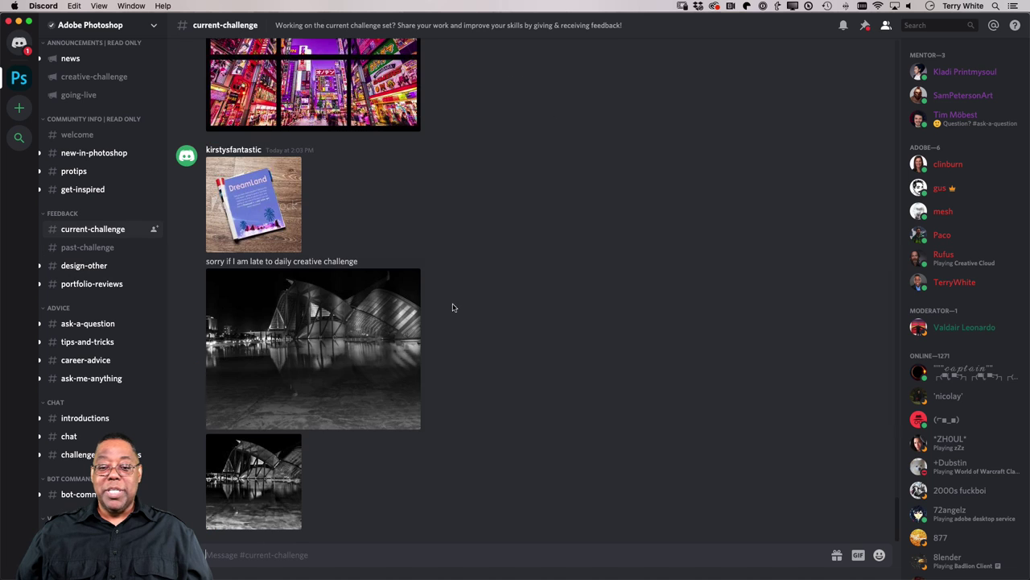
# - Scroll through #current-challenge until the 'Challenge 7. Slice tool.' post is in view
pyautogui.scroll(5, 609, 330)
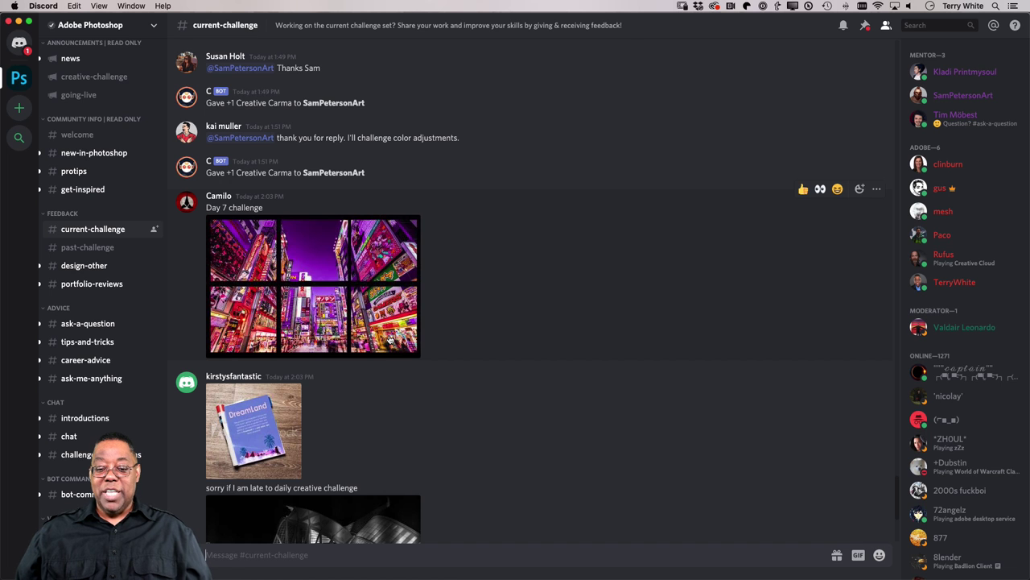
pyautogui.scroll(-6, 390, 339)
pyautogui.scroll(3, 390, 338)
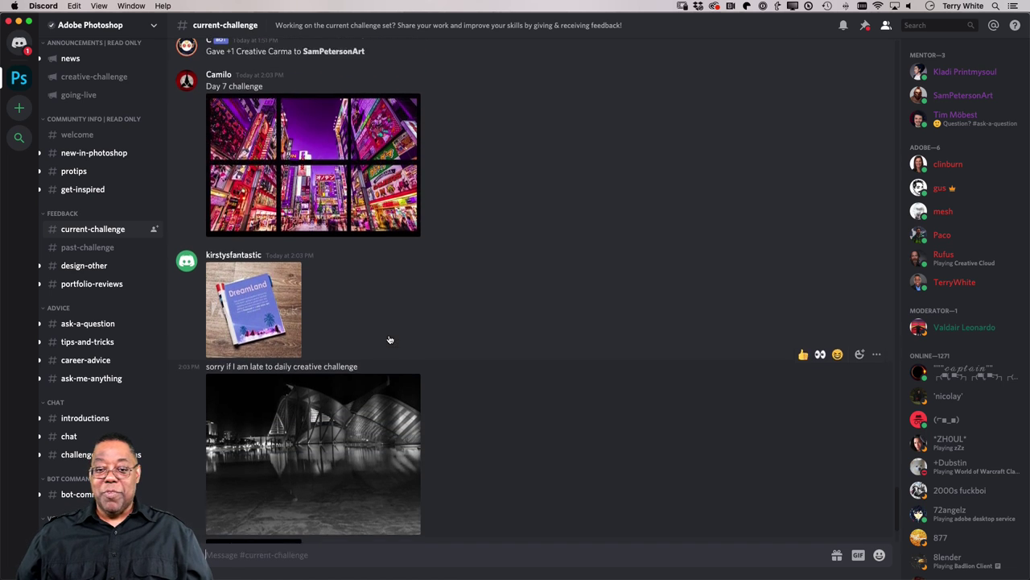
pyautogui.scroll(5, 390, 339)
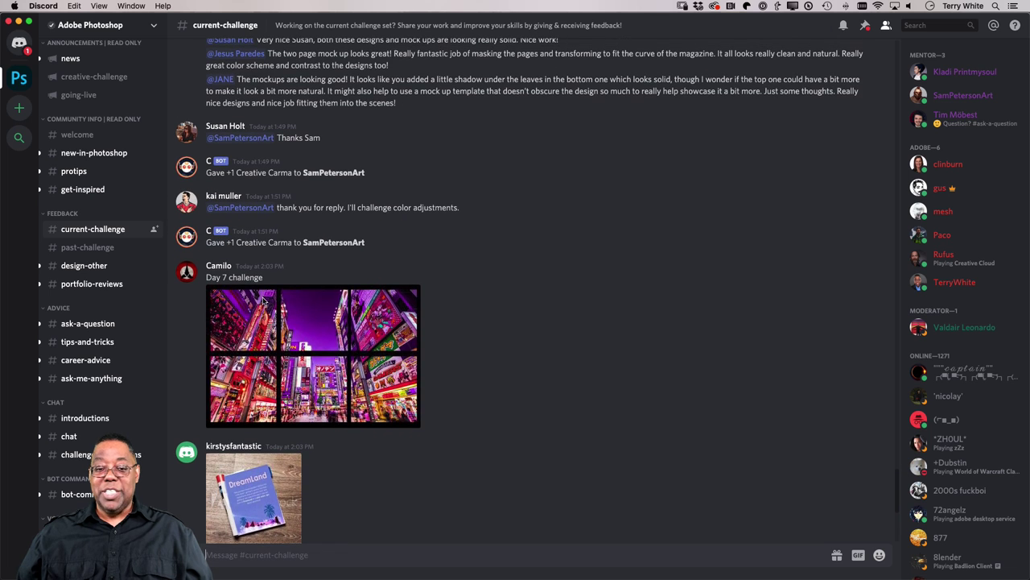
pyautogui.scroll(9, 376, 312)
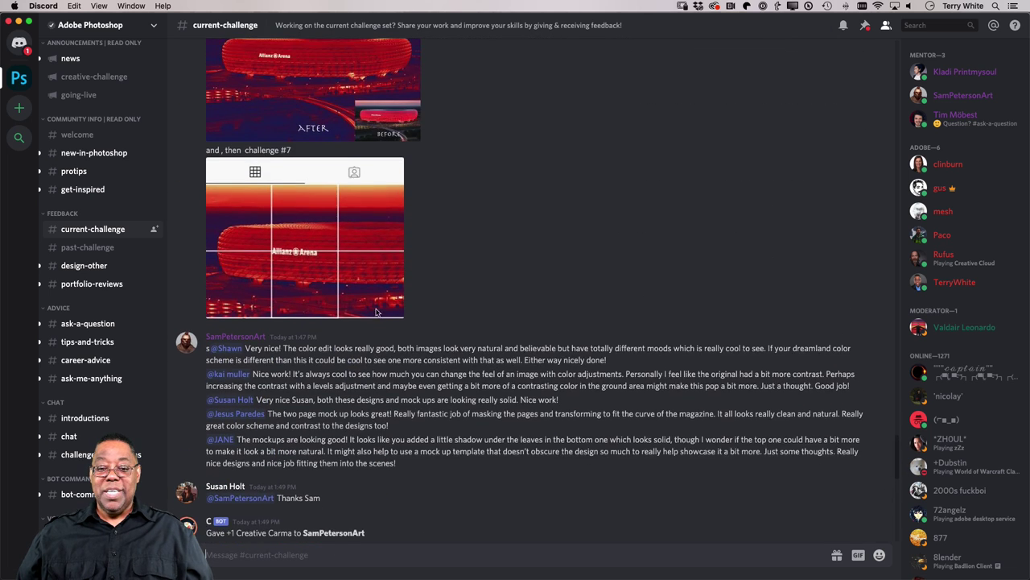
pyautogui.scroll(1, 376, 312)
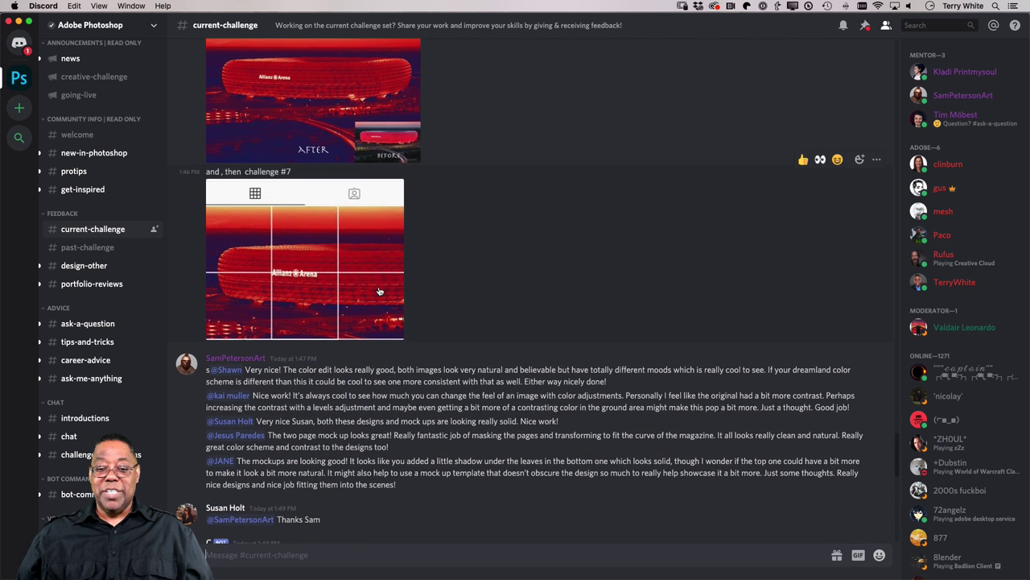
pyautogui.scroll(12, 379, 291)
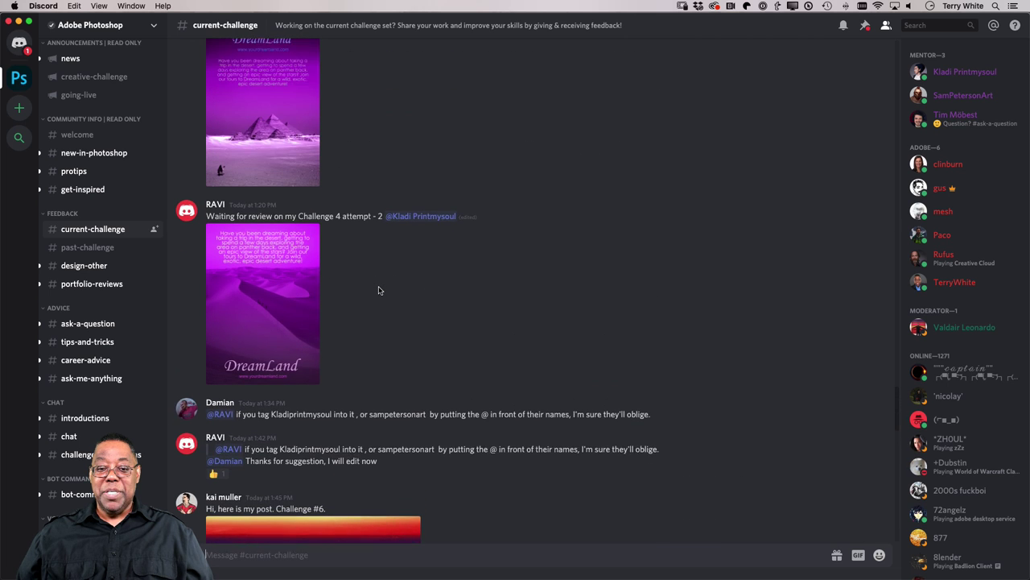
pyautogui.scroll(10, 379, 291)
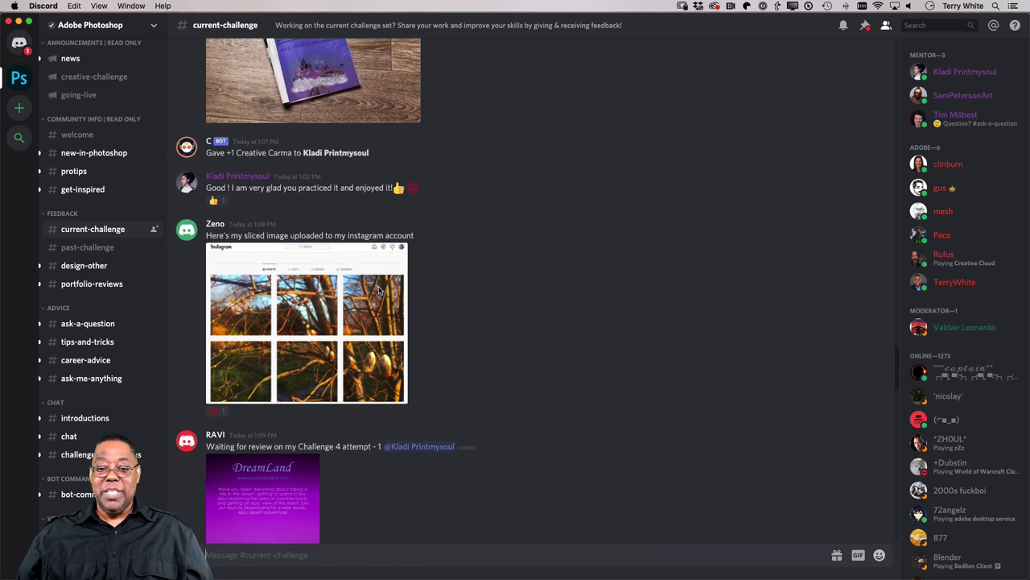
pyautogui.scroll(10, 379, 290)
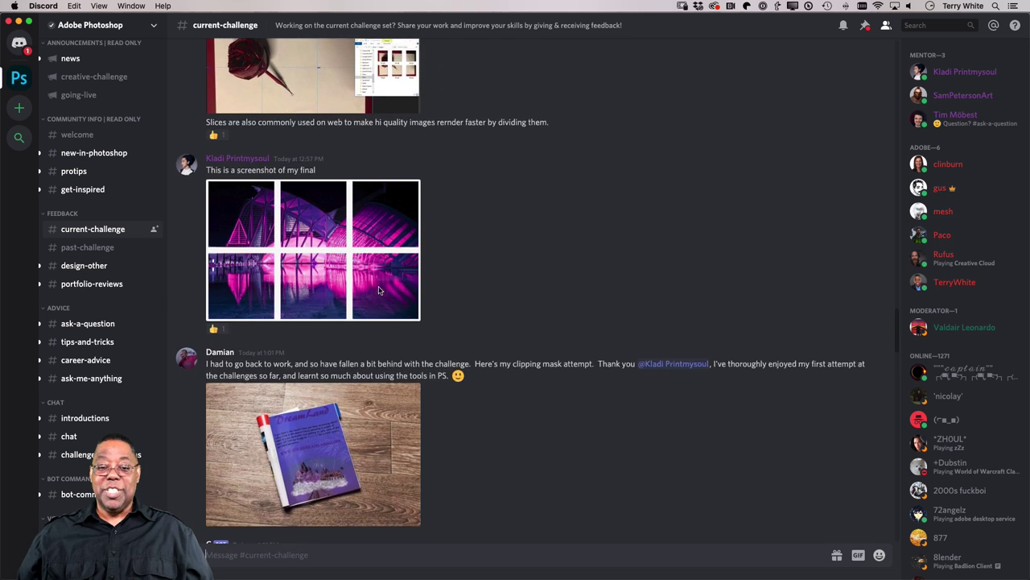
pyautogui.scroll(8, 379, 291)
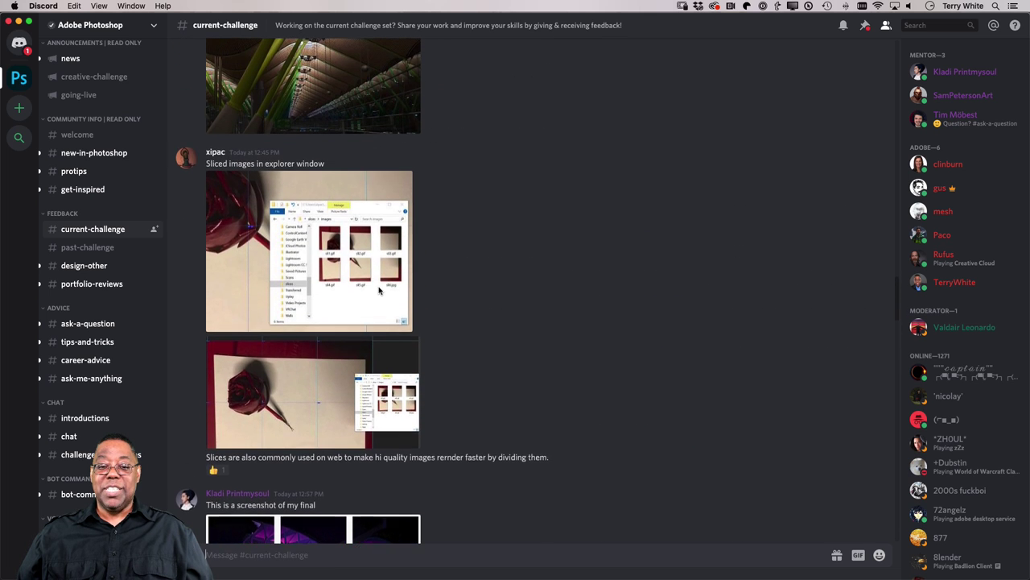
pyautogui.scroll(1, 379, 291)
pyautogui.scroll(10, 379, 291)
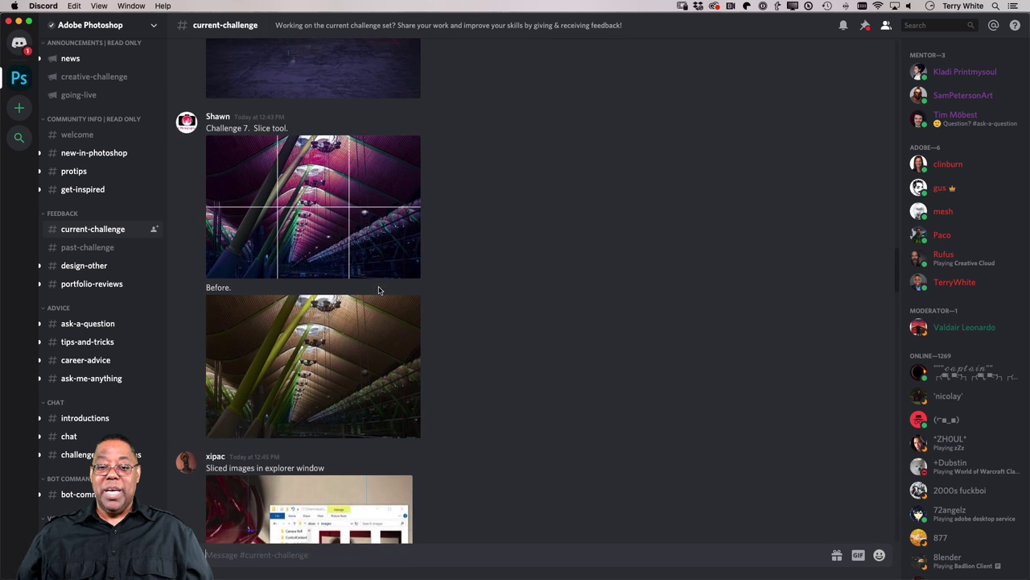
pyautogui.scroll(12, 379, 291)
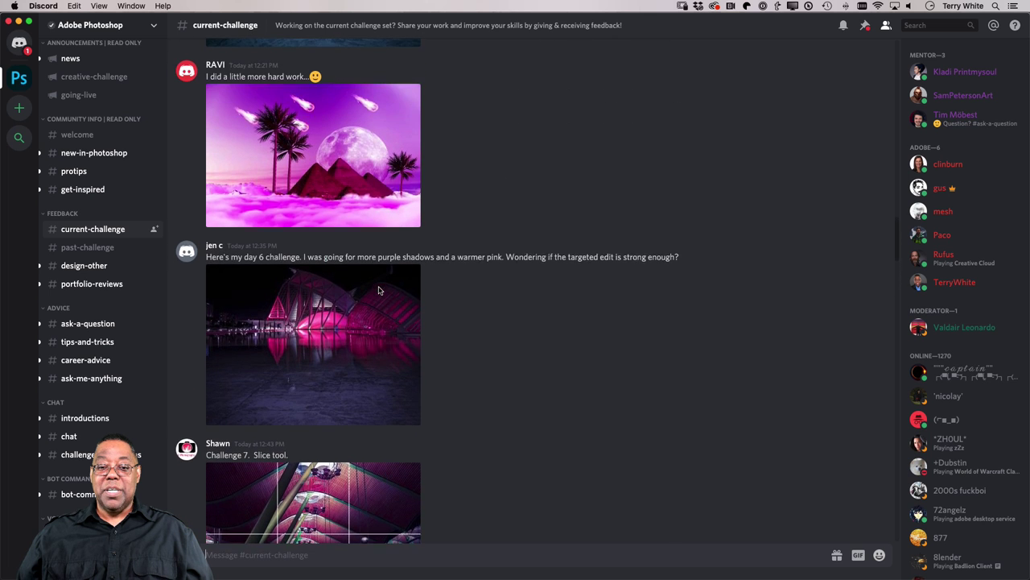
pyautogui.scroll(12, 379, 290)
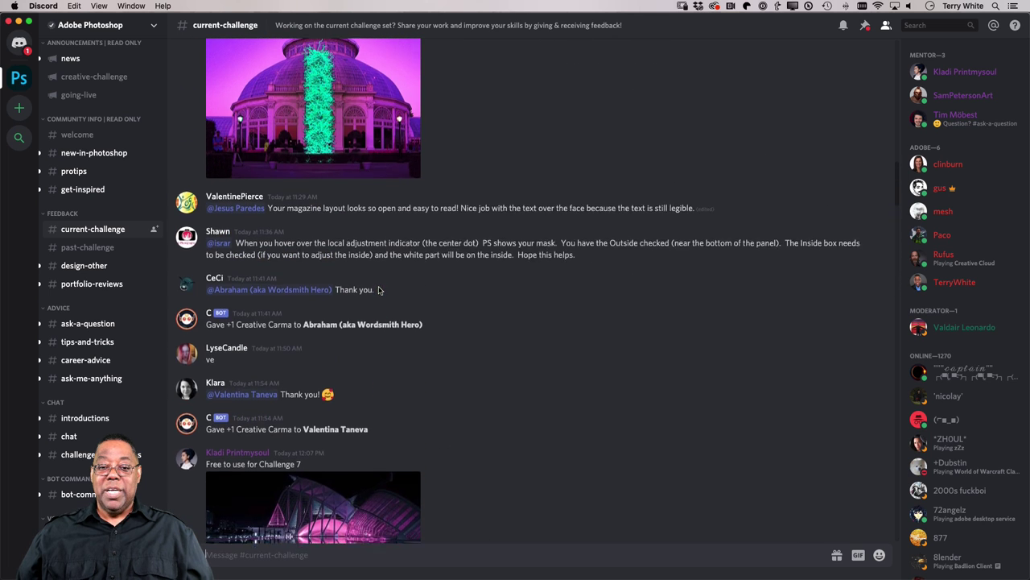
pyautogui.scroll(-7, 379, 291)
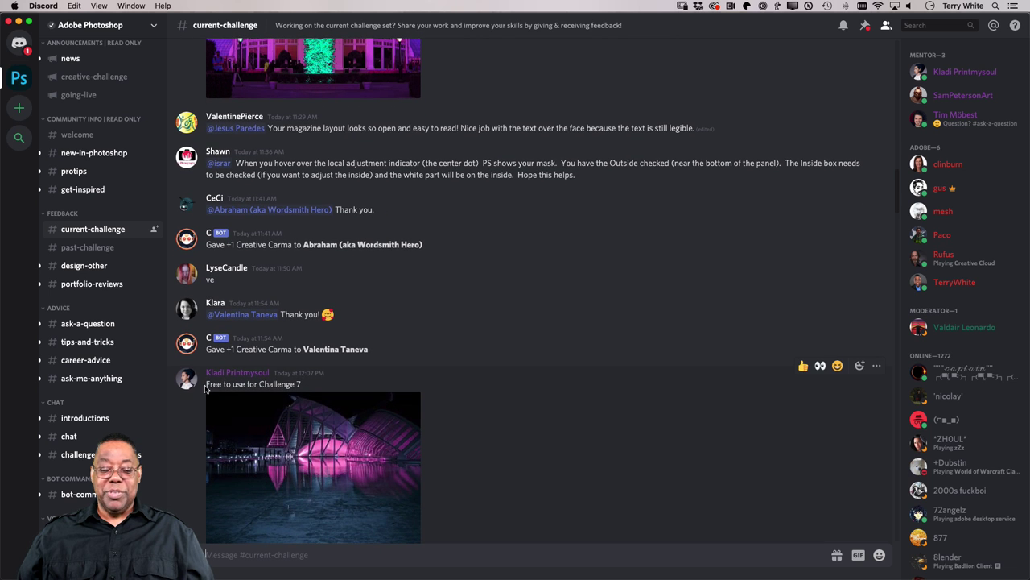
pyautogui.scroll(-15, 430, 334)
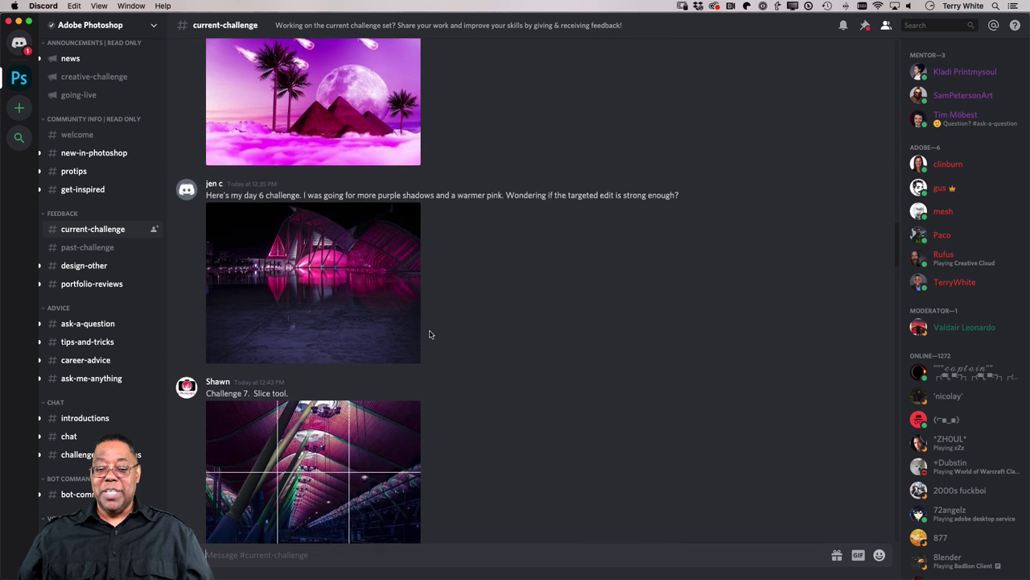
pyautogui.scroll(-13, 429, 334)
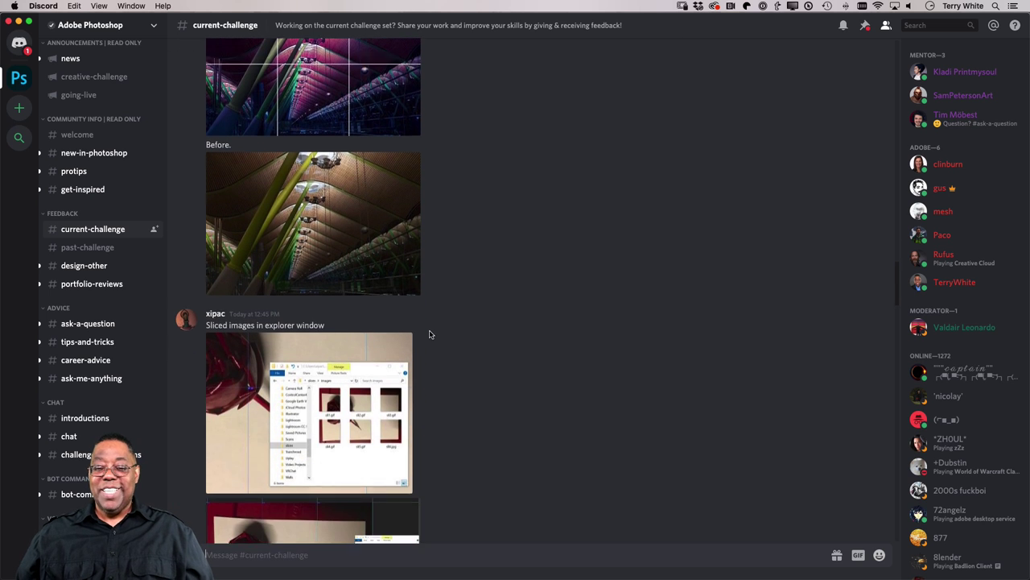
pyautogui.scroll(-9, 430, 334)
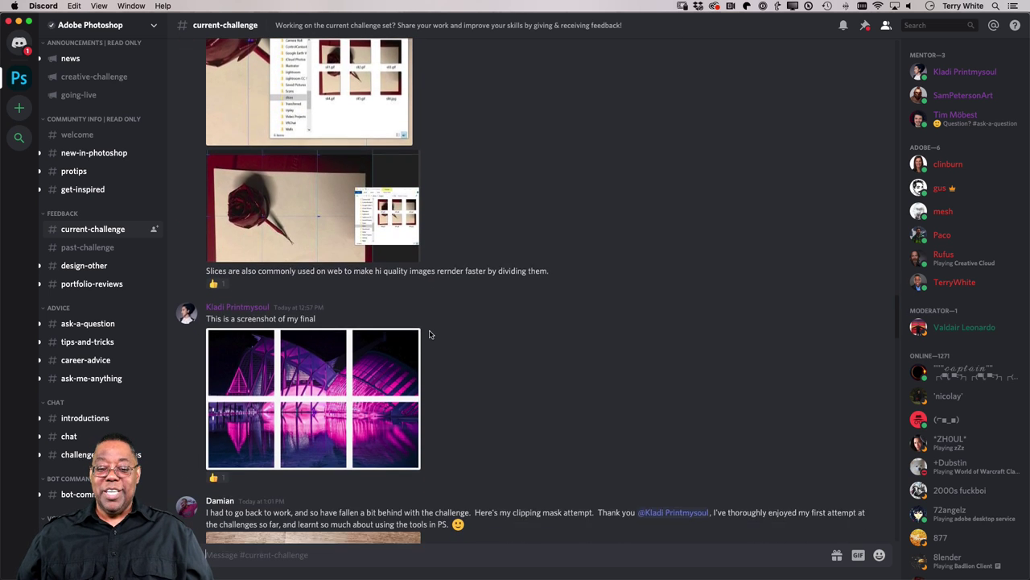
pyautogui.scroll(-7, 430, 334)
pyautogui.scroll(14, 430, 334)
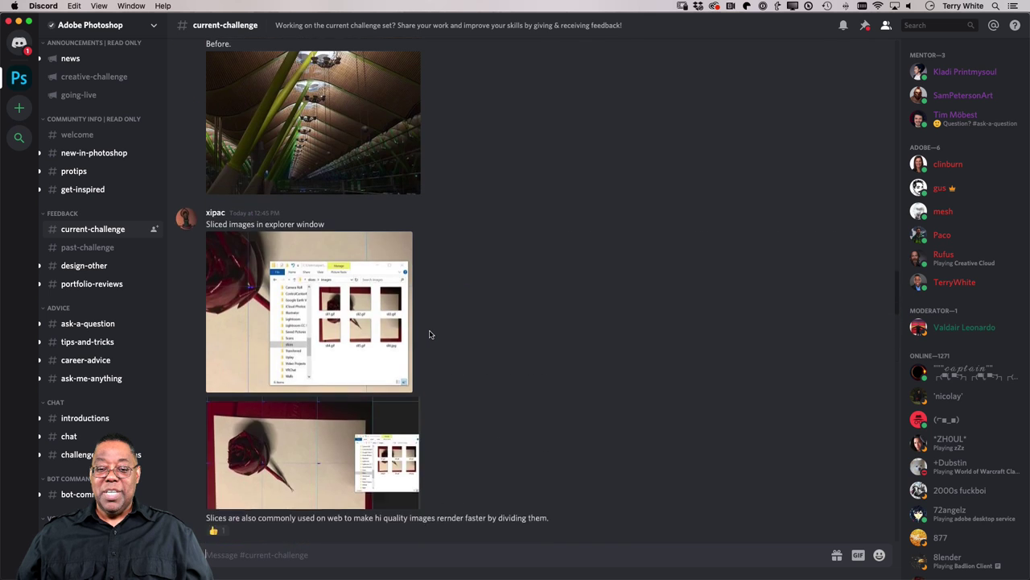
pyautogui.scroll(20, 430, 334)
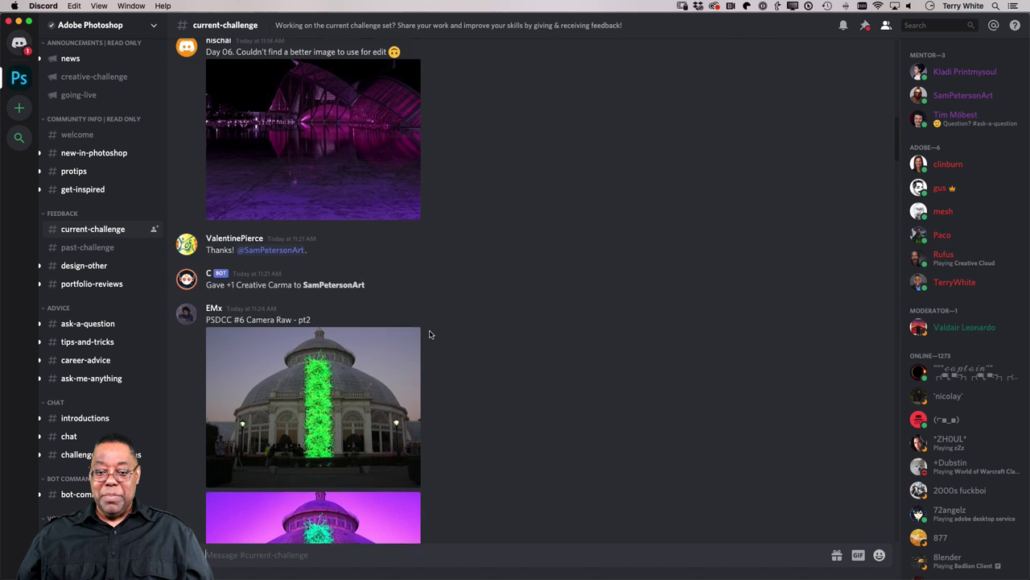
pyautogui.scroll(14, 430, 334)
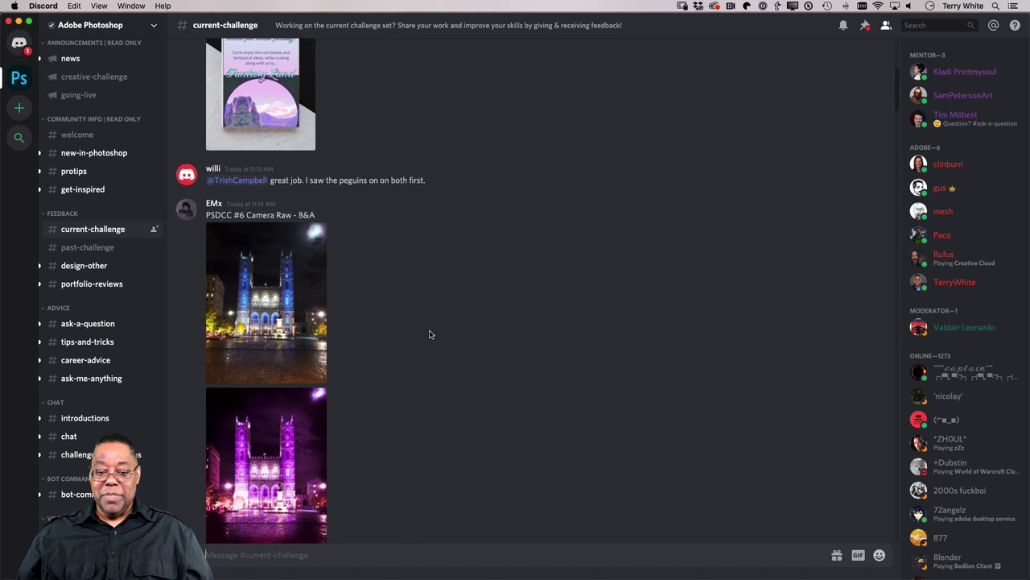
pyautogui.scroll(-15, 430, 334)
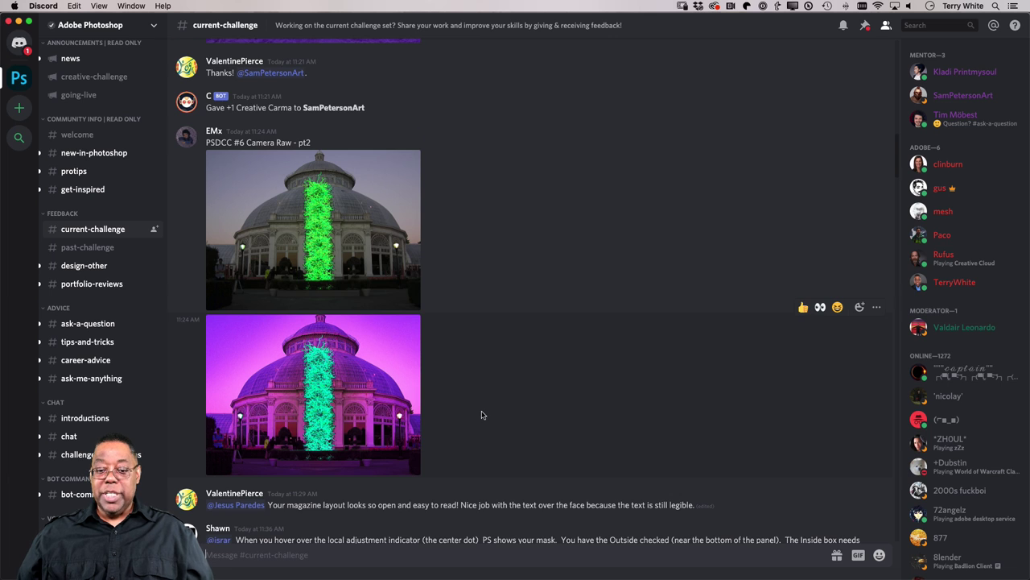
pyautogui.scroll(-11, 482, 414)
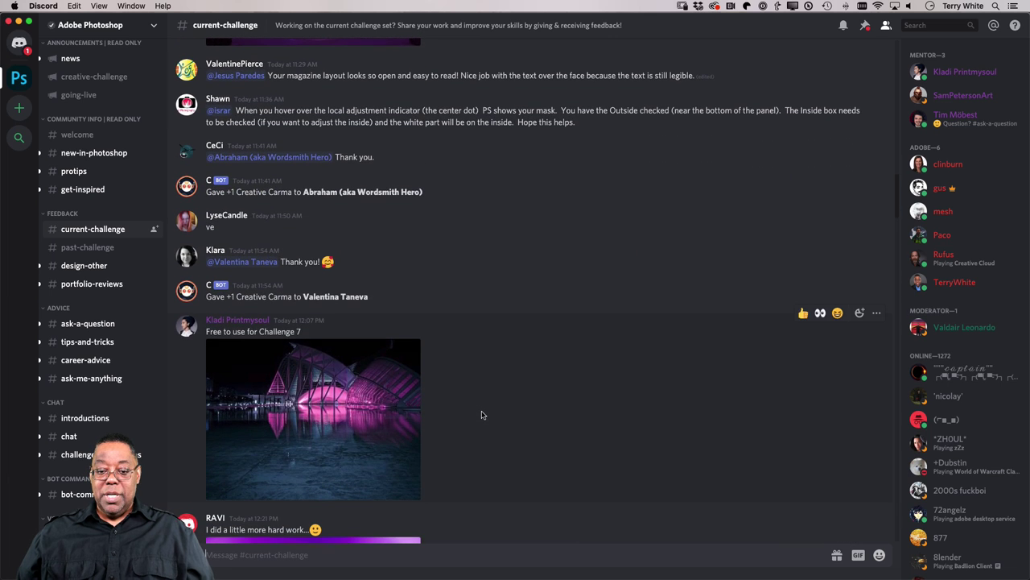
pyautogui.scroll(-2, 482, 414)
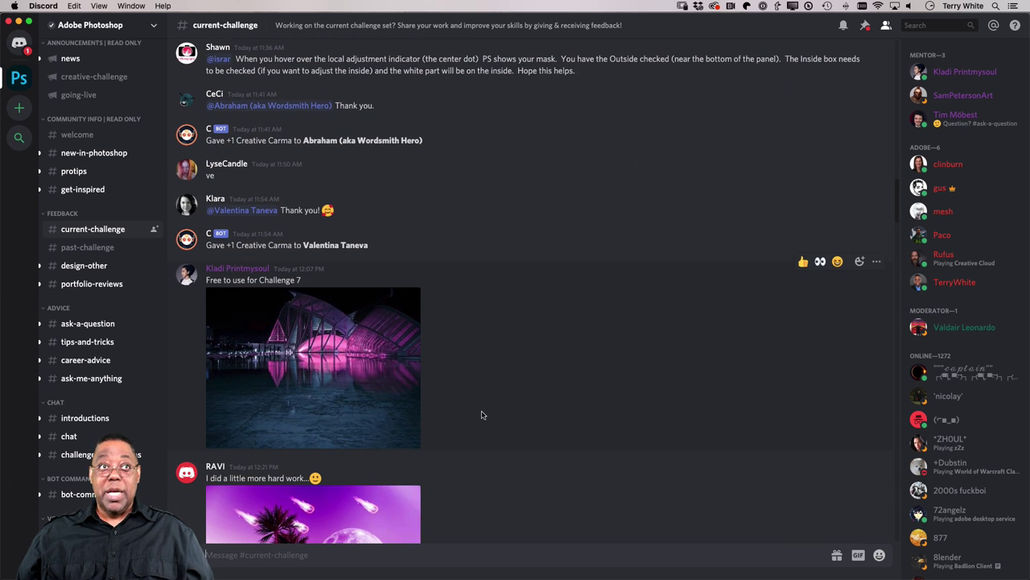
pyautogui.scroll(-8, 482, 415)
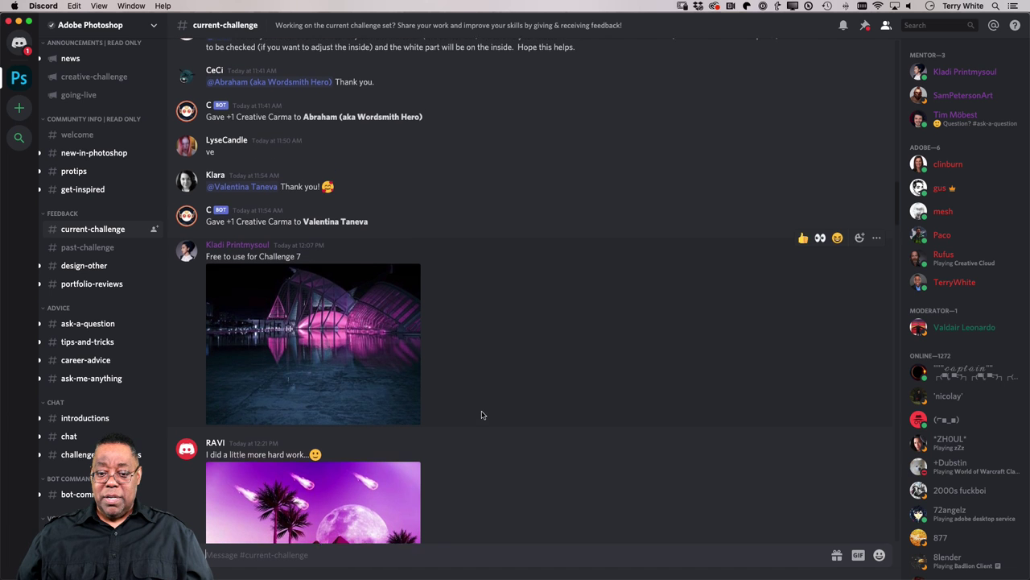
pyautogui.scroll(-11, 482, 415)
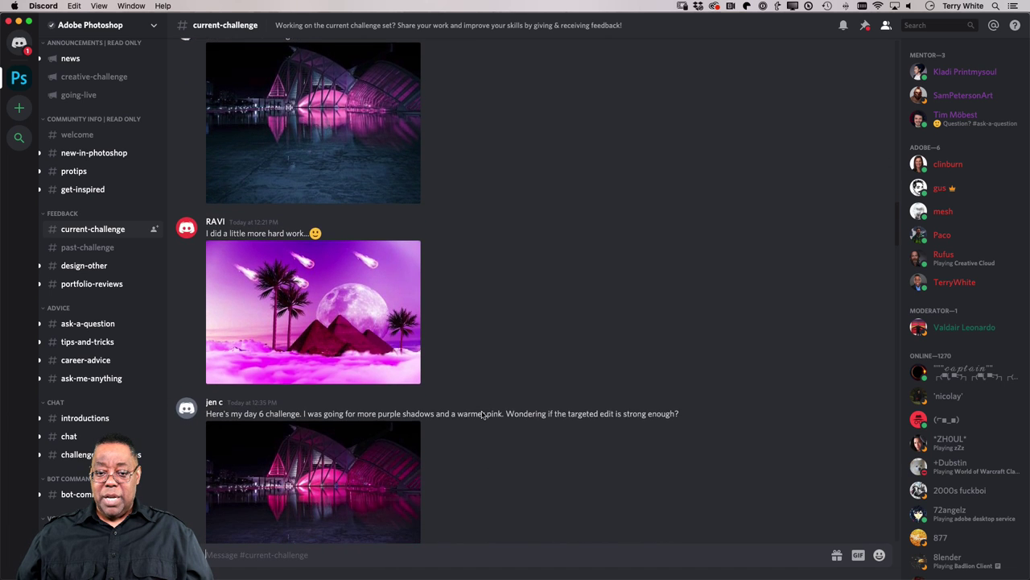
pyautogui.scroll(-3, 482, 415)
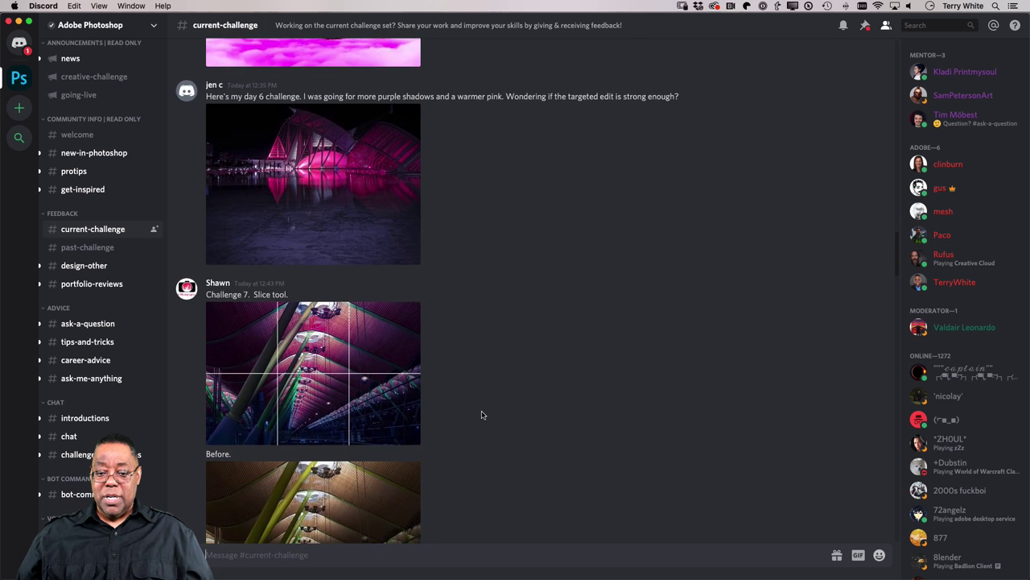
# - View the sliced Challenge 7 ceiling image and its unedited Before photo at full size
pyautogui.click(306, 364)
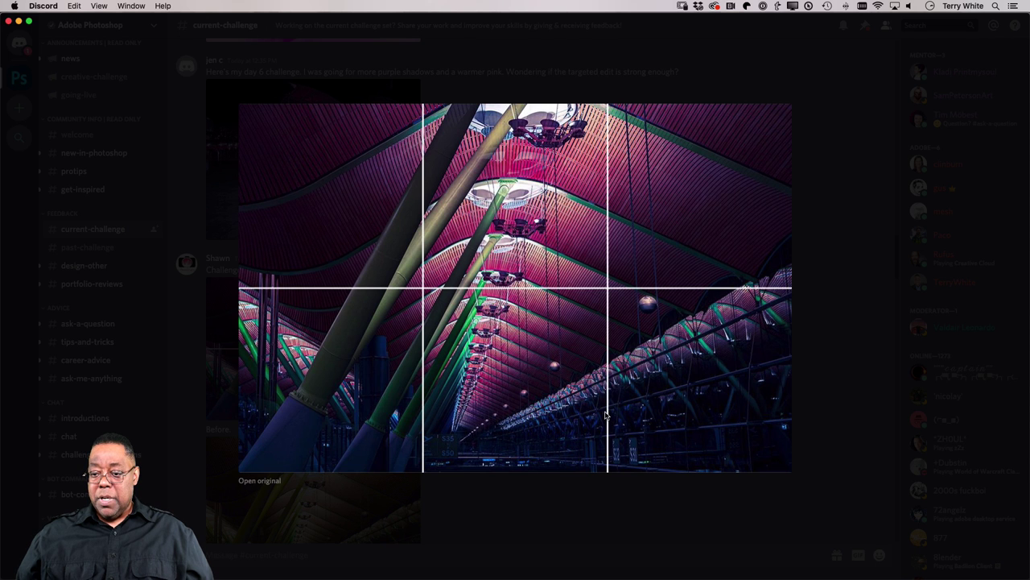
pyautogui.click(586, 519)
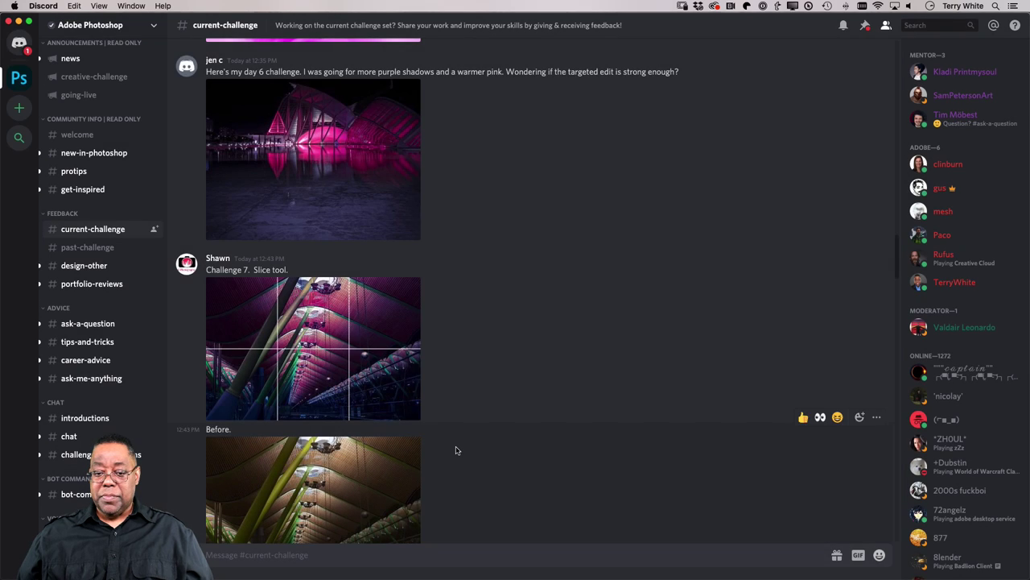
pyautogui.scroll(-3, 455, 449)
pyautogui.click(345, 394)
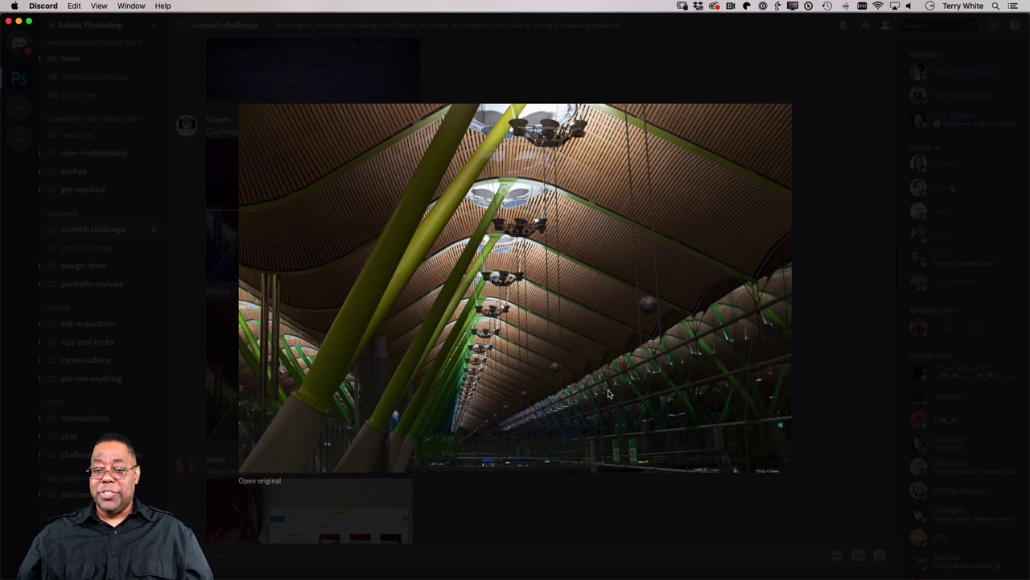
pyautogui.click(518, 528)
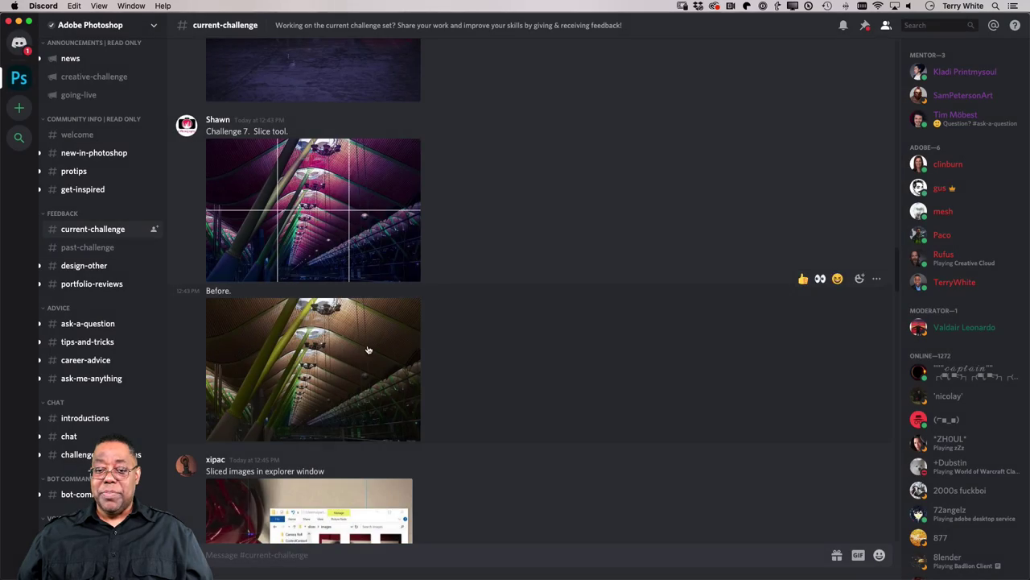
pyautogui.click(314, 234)
pyautogui.click(539, 499)
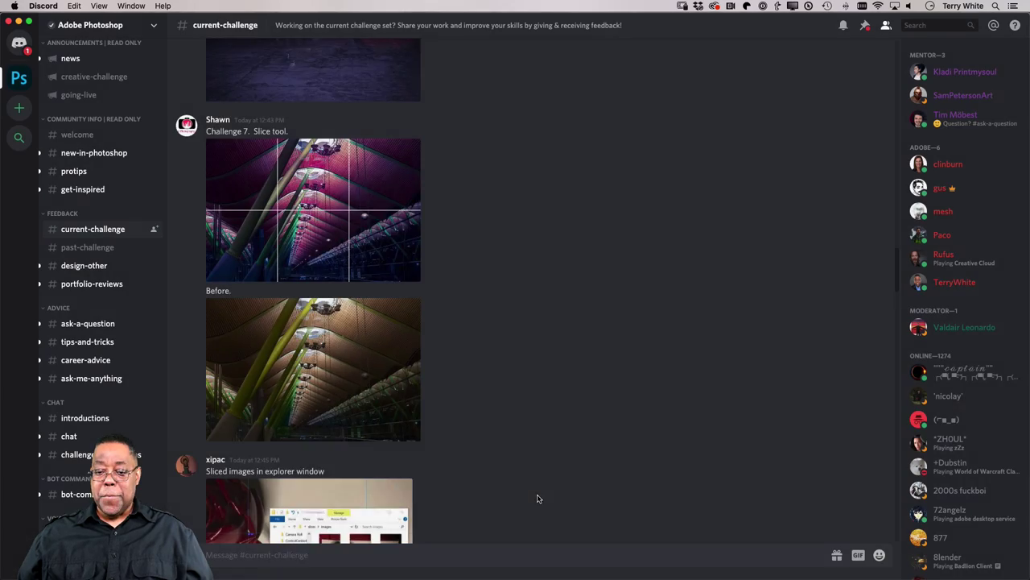
# - Check the sliced image-files screenshot, then open the six-panel sliced final full size
pyautogui.scroll(-8, 539, 496)
pyautogui.scroll(-3, 539, 493)
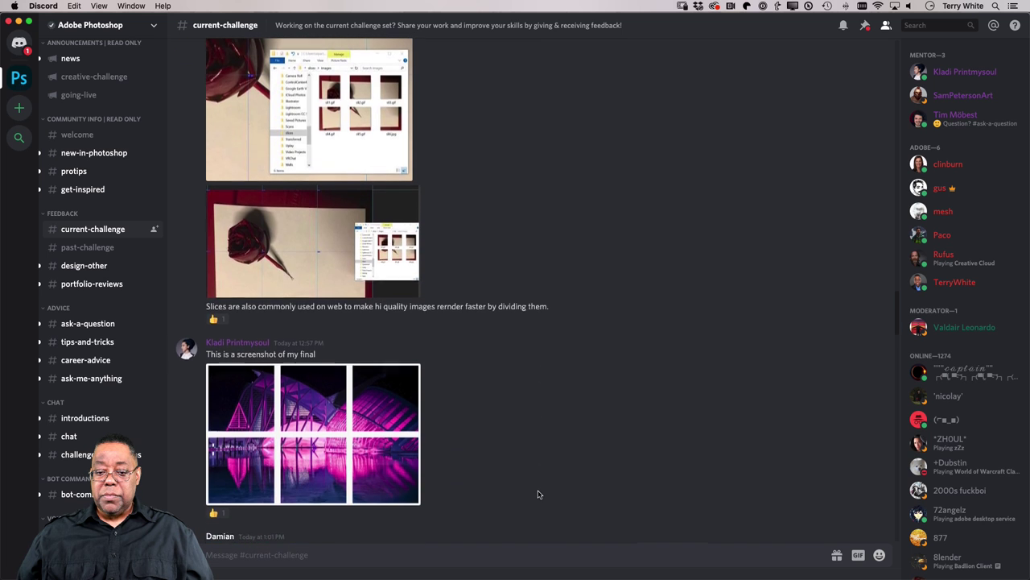
pyautogui.scroll(3, 539, 492)
pyautogui.click(341, 239)
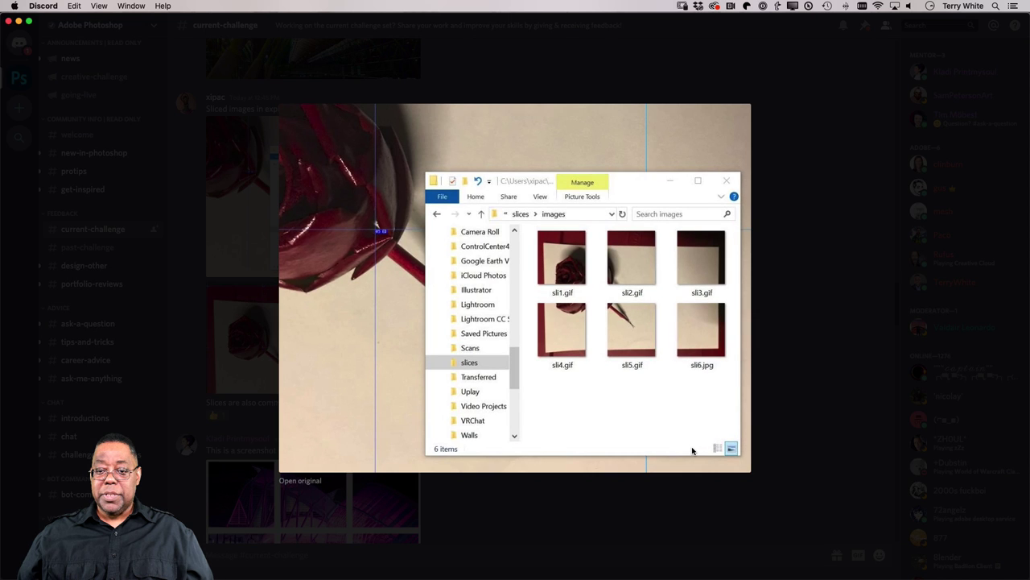
pyautogui.click(648, 491)
pyautogui.scroll(-3, 481, 421)
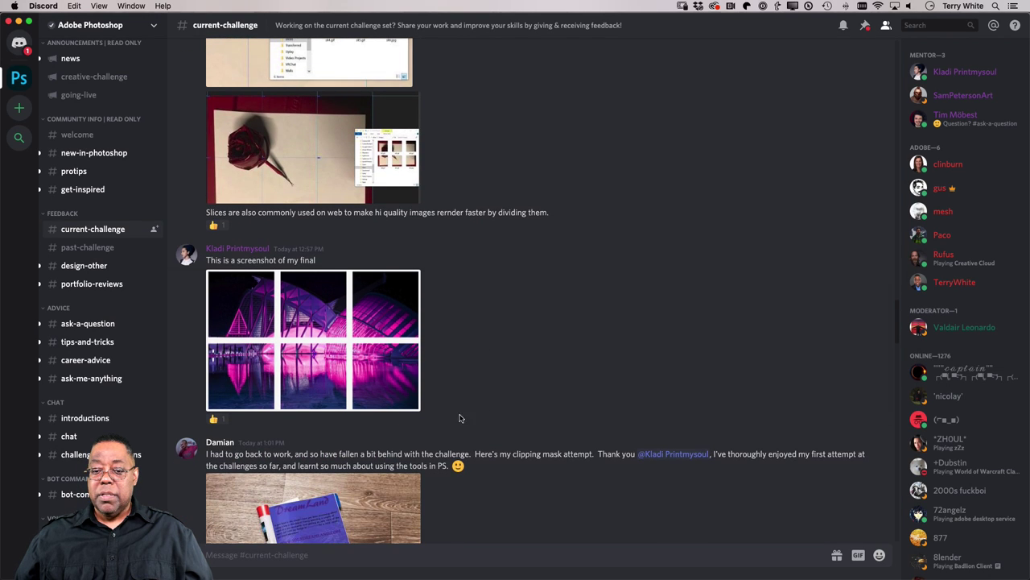
pyautogui.click(385, 367)
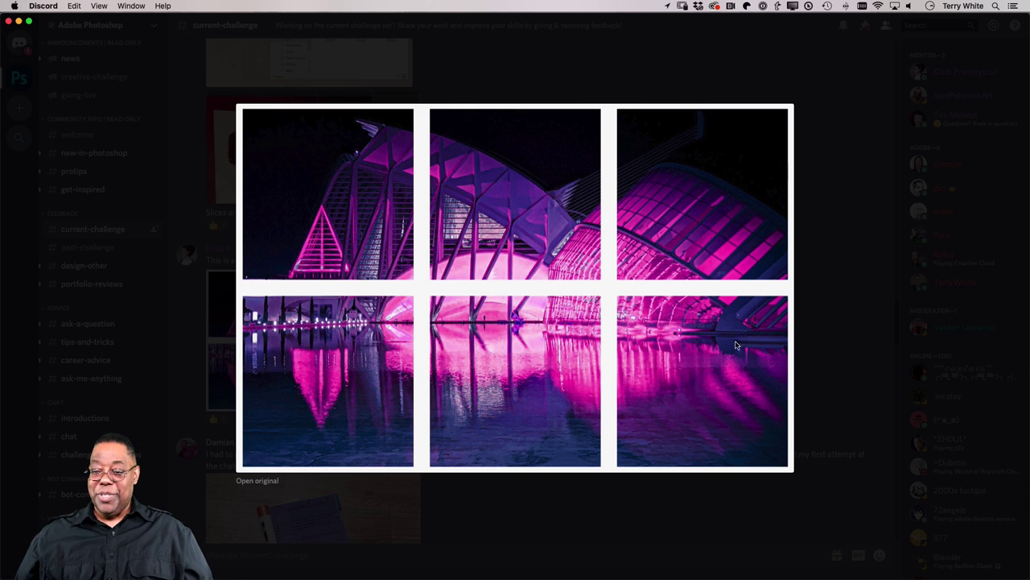
# - Close the six-panel image and preview the sliced Instagram screenshot at full size
pyautogui.click(813, 340)
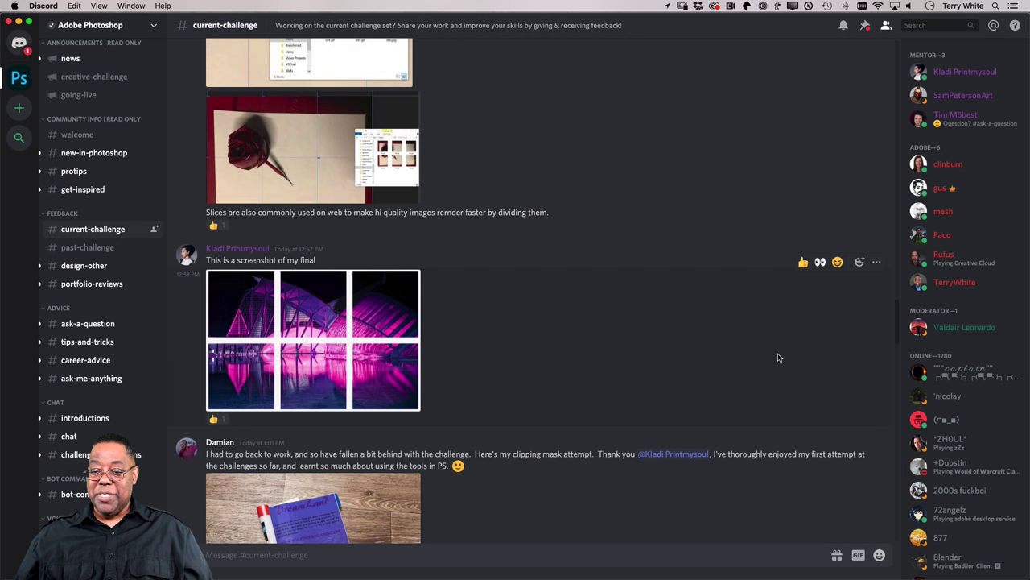
pyautogui.scroll(-8, 575, 385)
pyautogui.scroll(-3, 576, 385)
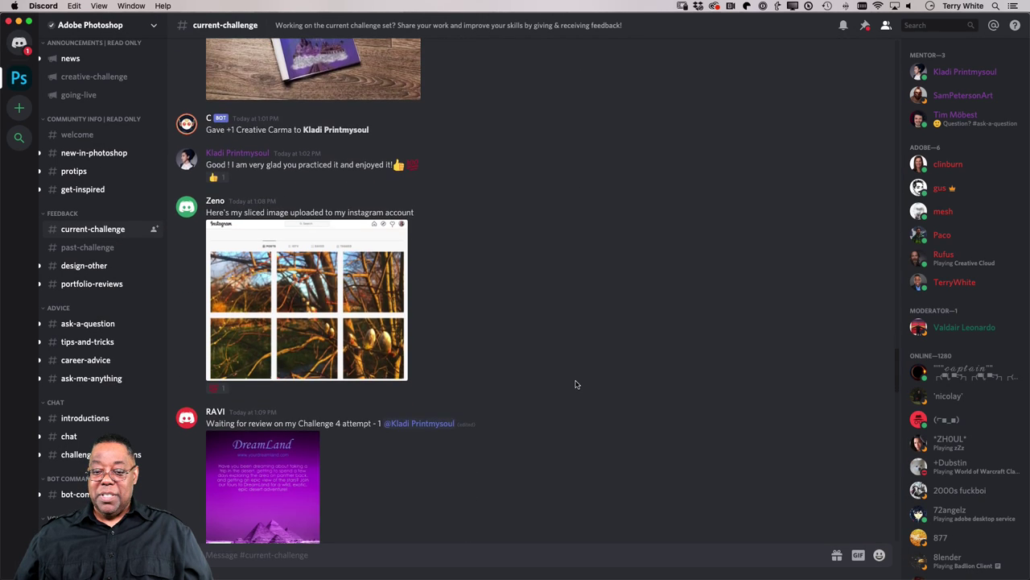
pyautogui.click(294, 311)
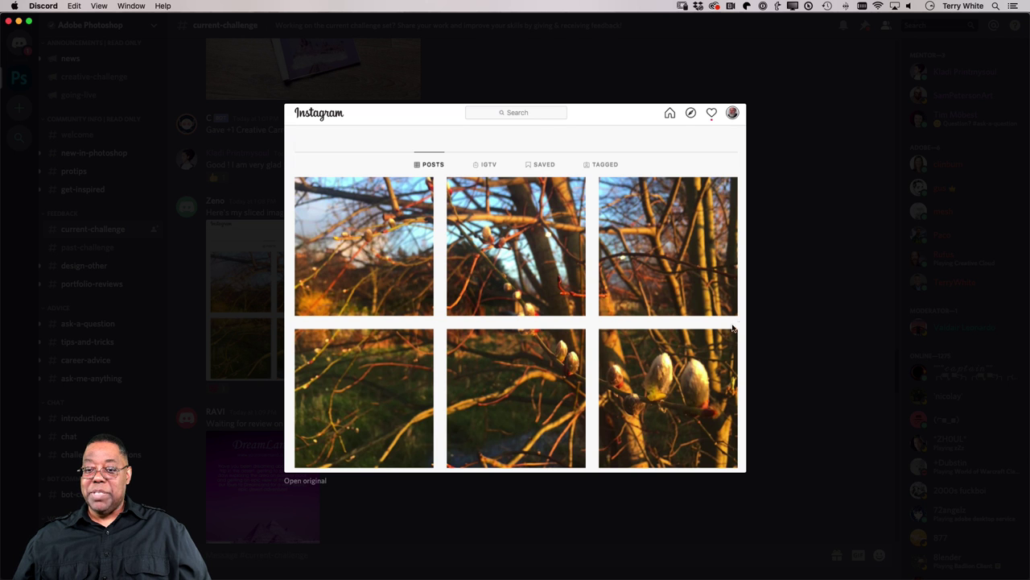
pyautogui.click(767, 328)
# - Preview the Challenge #6 stadium before/after, then open the Challenge #7 sliced stadium grid
pyautogui.scroll(-3, 741, 340)
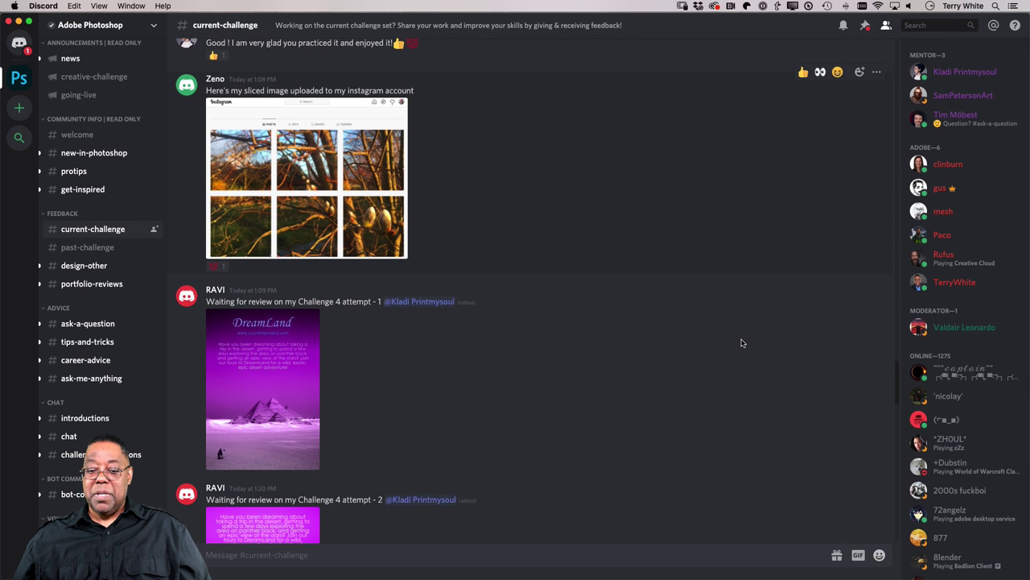
pyautogui.scroll(-10, 525, 393)
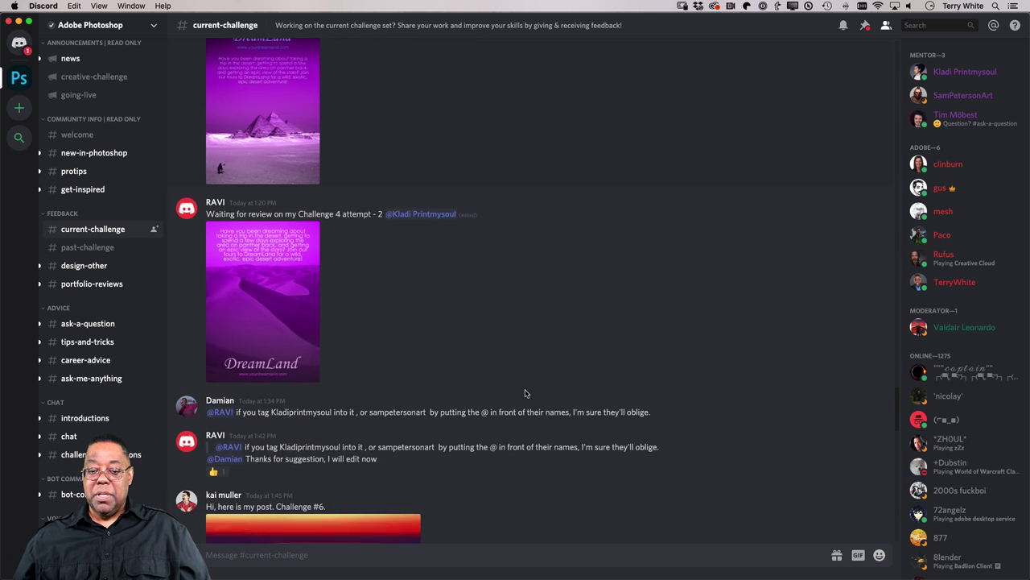
pyautogui.scroll(-1, 525, 393)
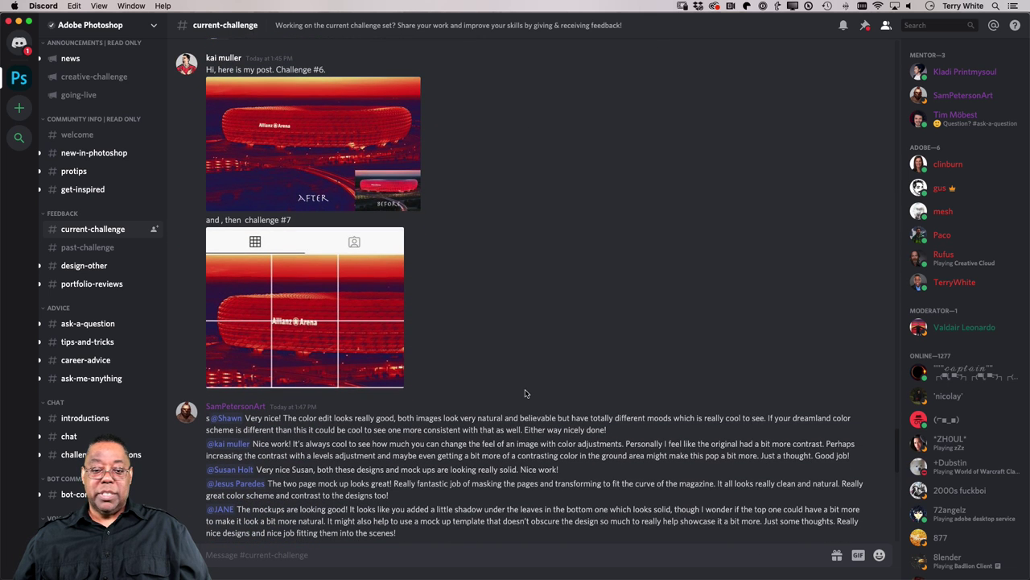
pyautogui.click(325, 173)
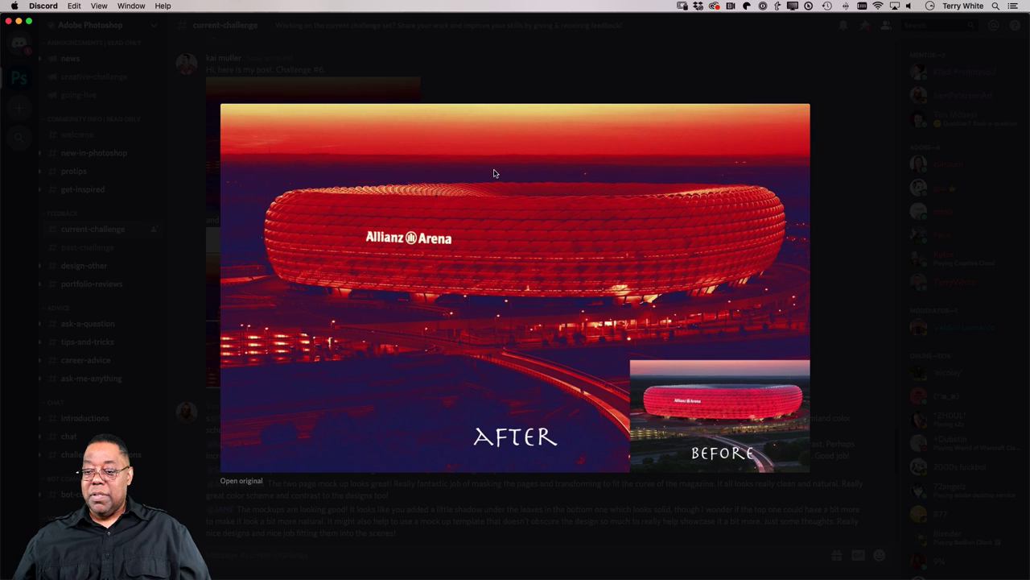
pyautogui.click(507, 57)
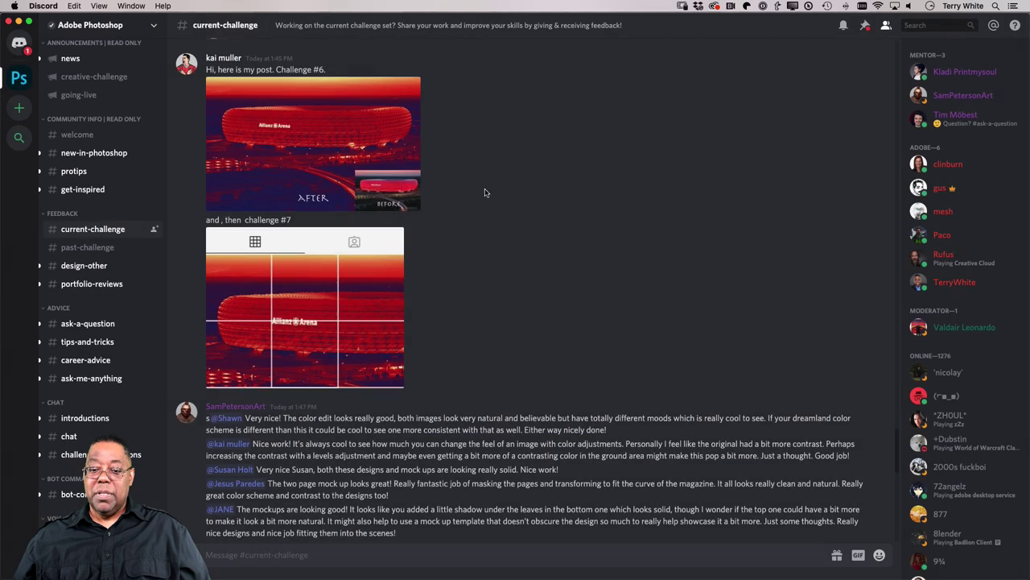
pyautogui.click(322, 313)
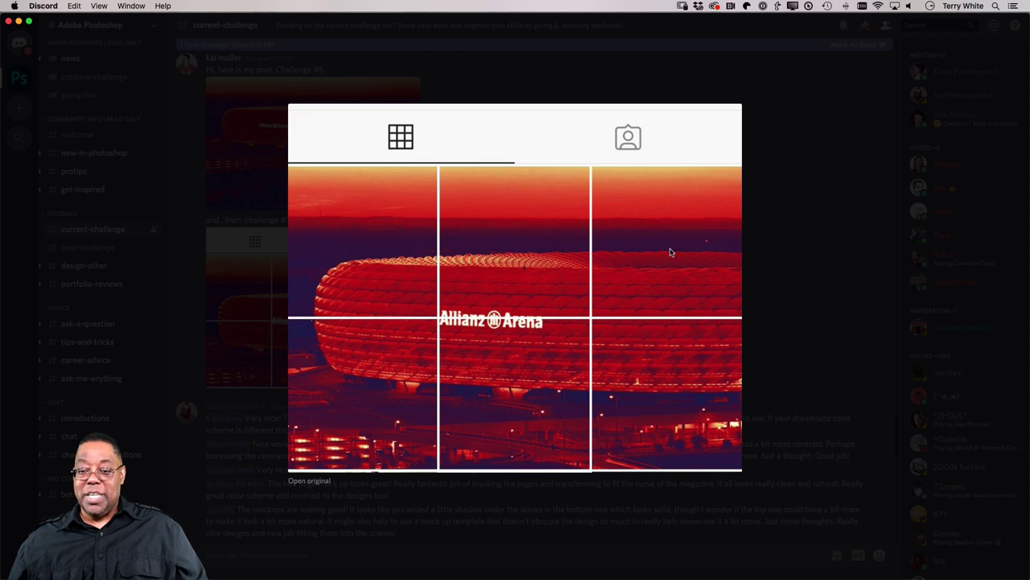
# - Close the stadium grid and preview the Day 7 challenge image
pyautogui.click(745, 232)
pyautogui.scroll(-10, 617, 272)
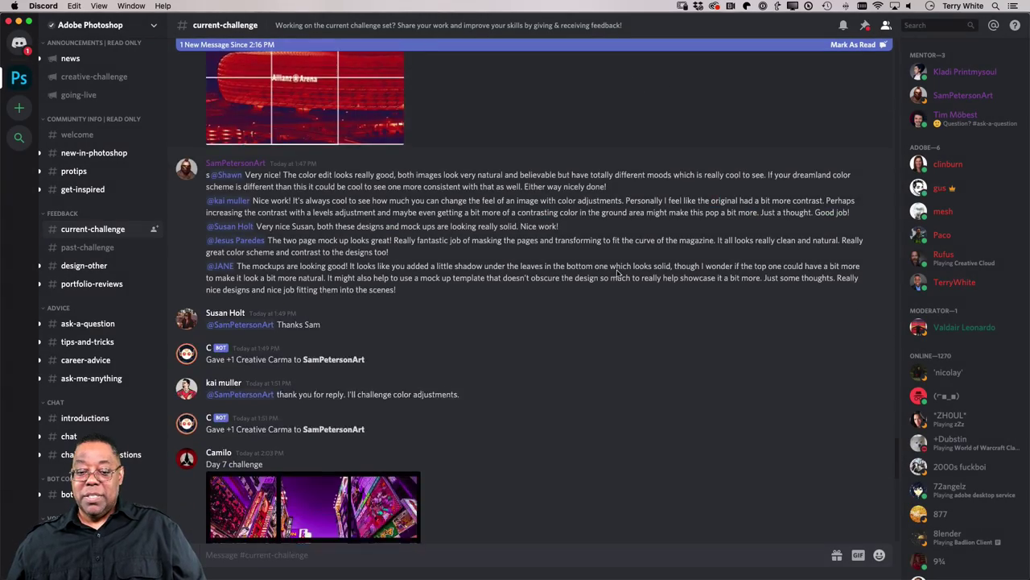
pyautogui.click(379, 330)
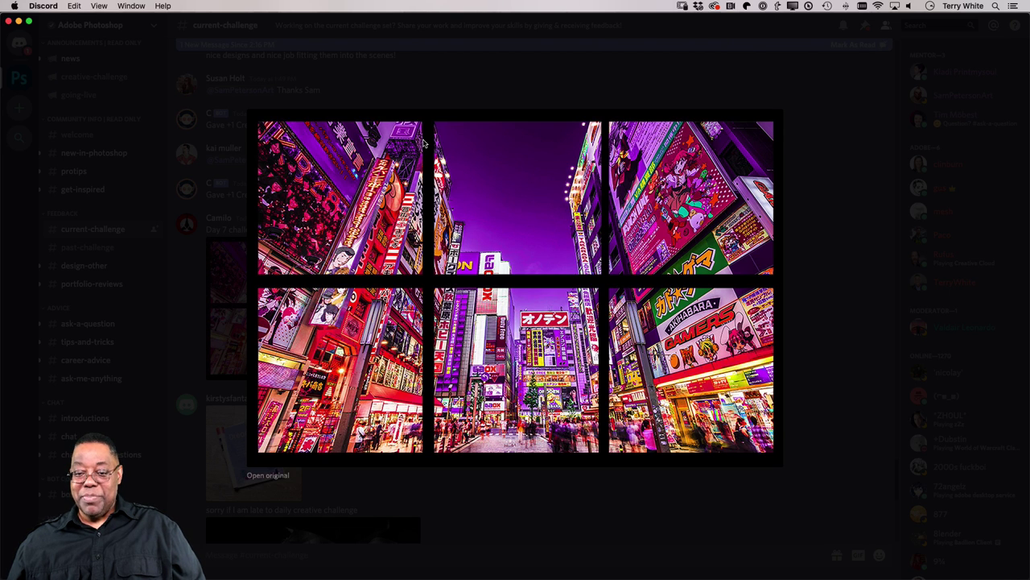
pyautogui.click(800, 287)
# - Preview the black-and-white building photo and its small thumbnail at full size
pyautogui.scroll(-5, 645, 314)
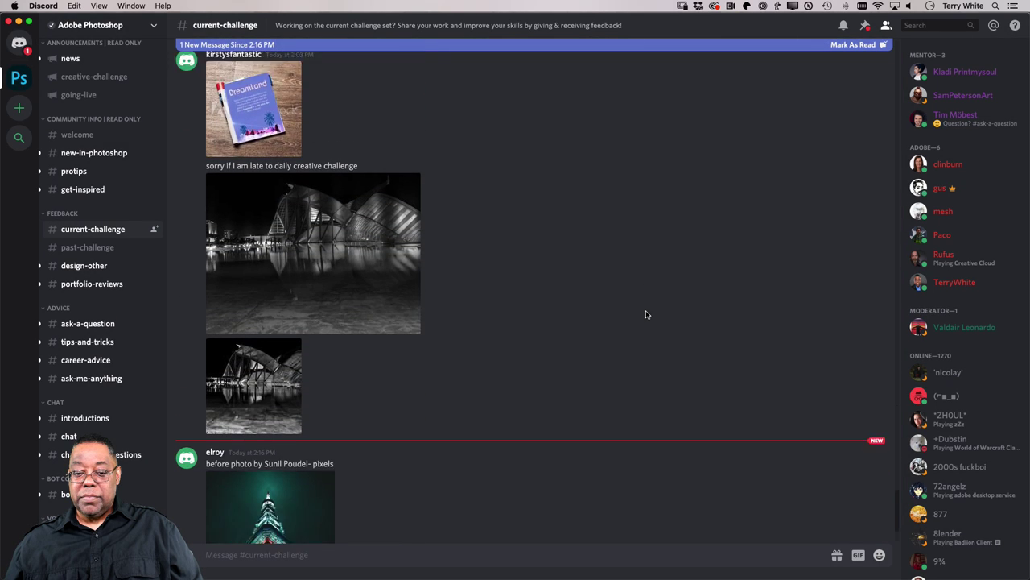
pyautogui.scroll(-2, 646, 314)
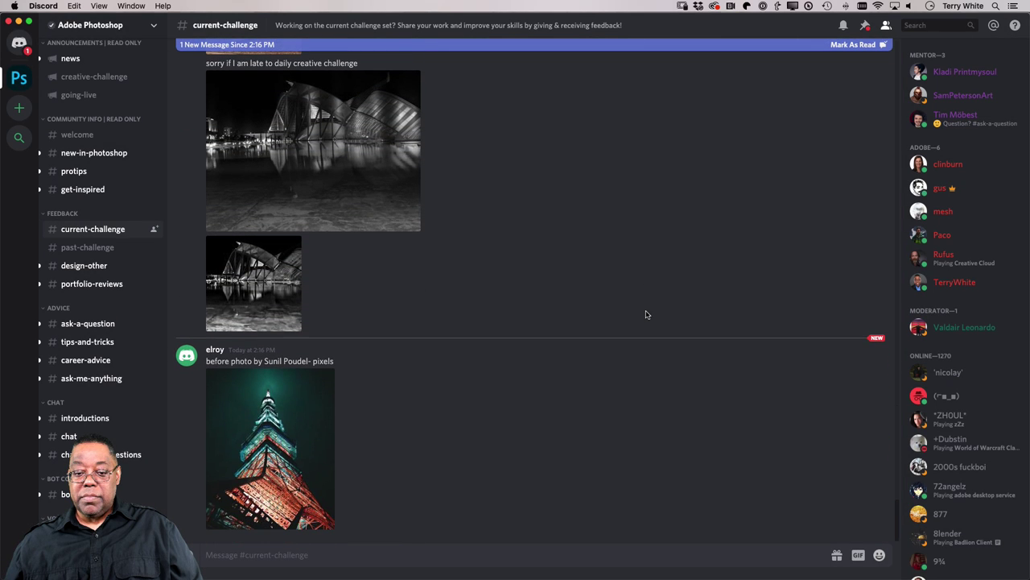
pyautogui.click(309, 227)
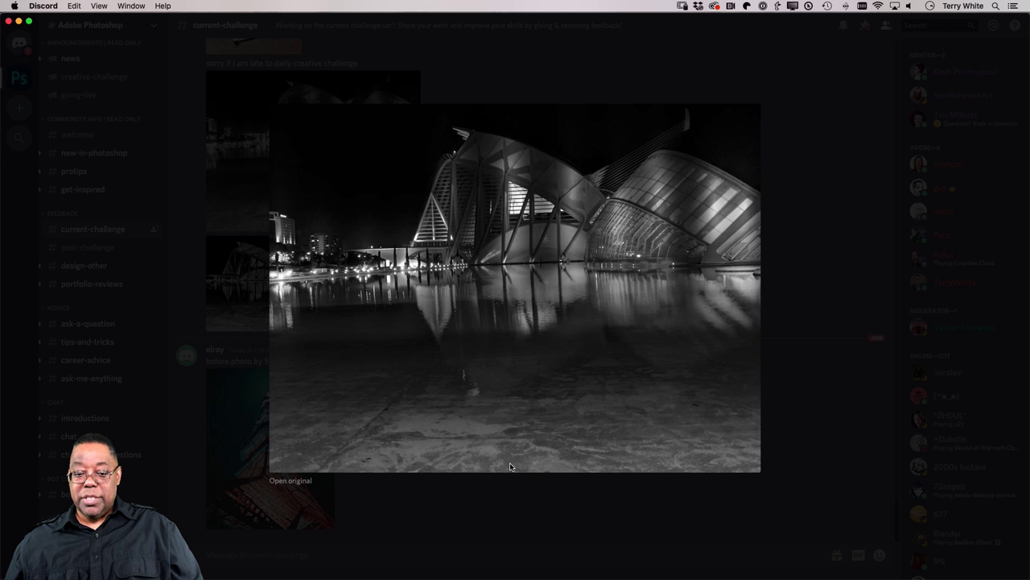
pyautogui.click(512, 495)
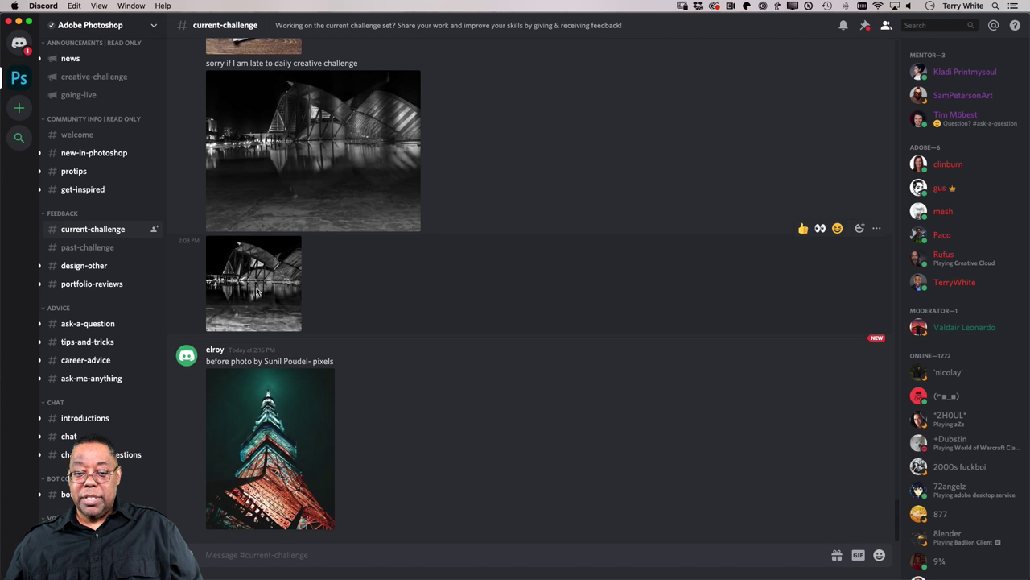
pyautogui.click(257, 291)
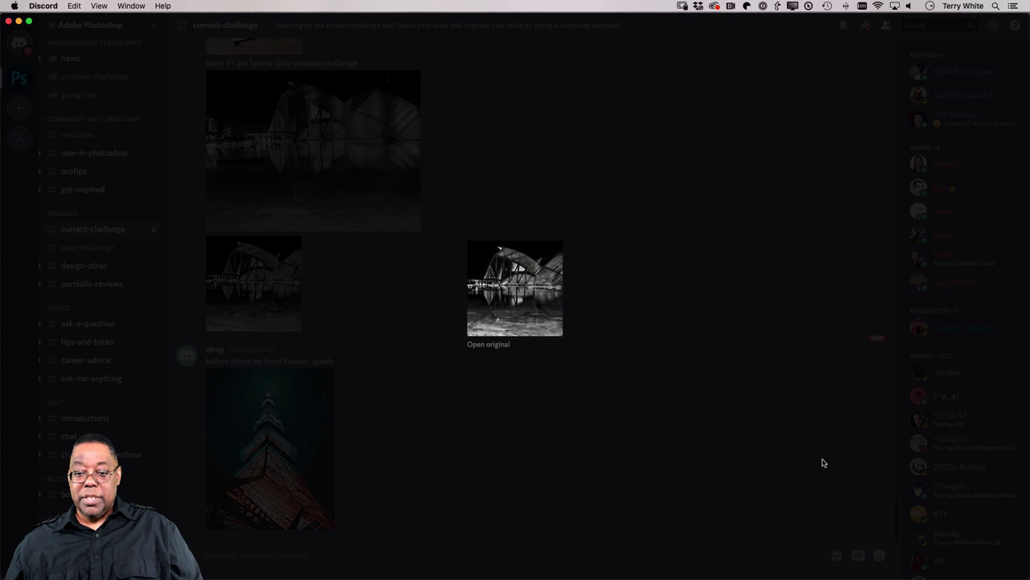
pyautogui.click(683, 388)
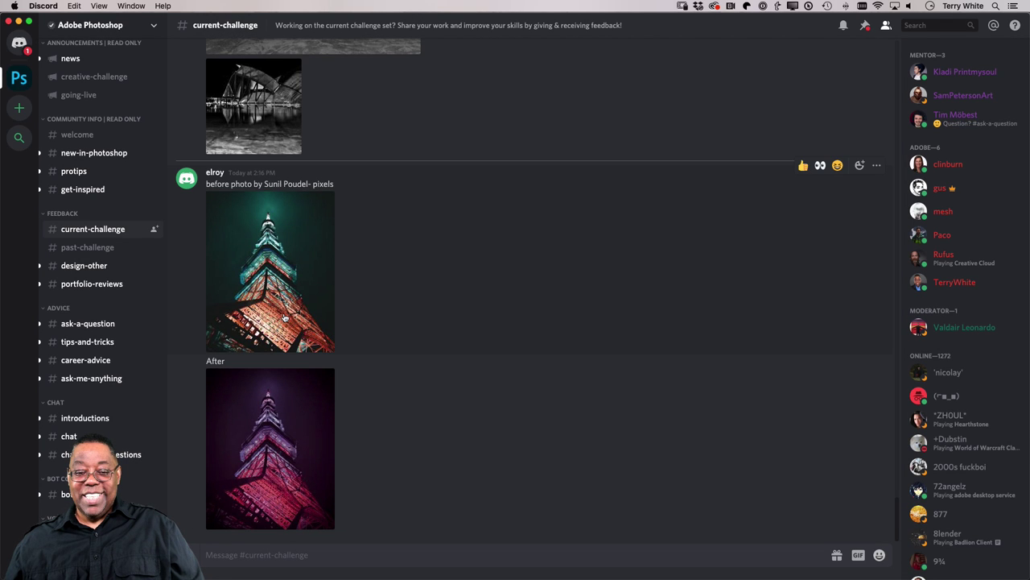
# - Compare the teal Before tower photo with the pink After, leaving the After enlarged
pyautogui.click(280, 315)
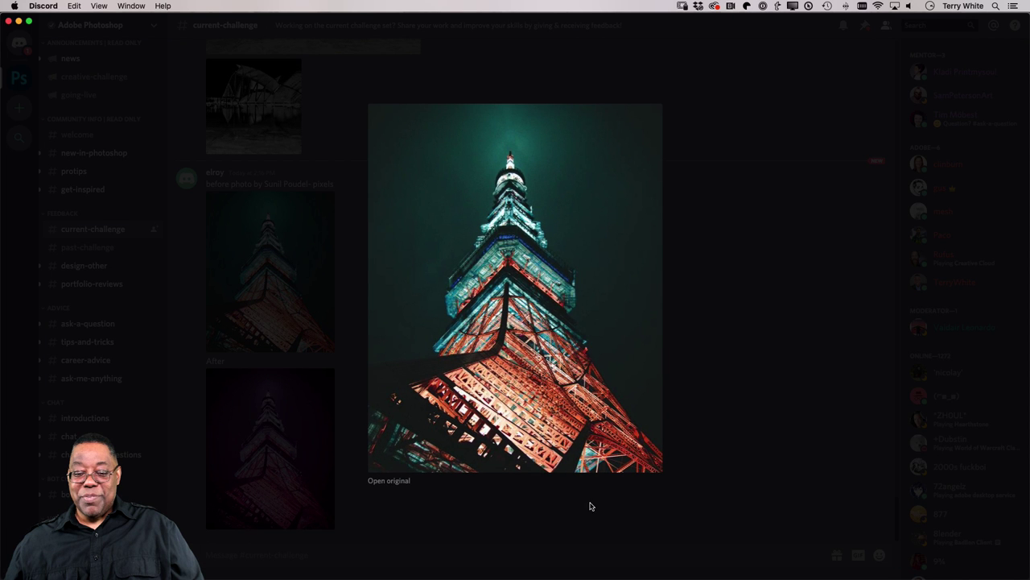
pyautogui.click(698, 494)
pyautogui.click(293, 463)
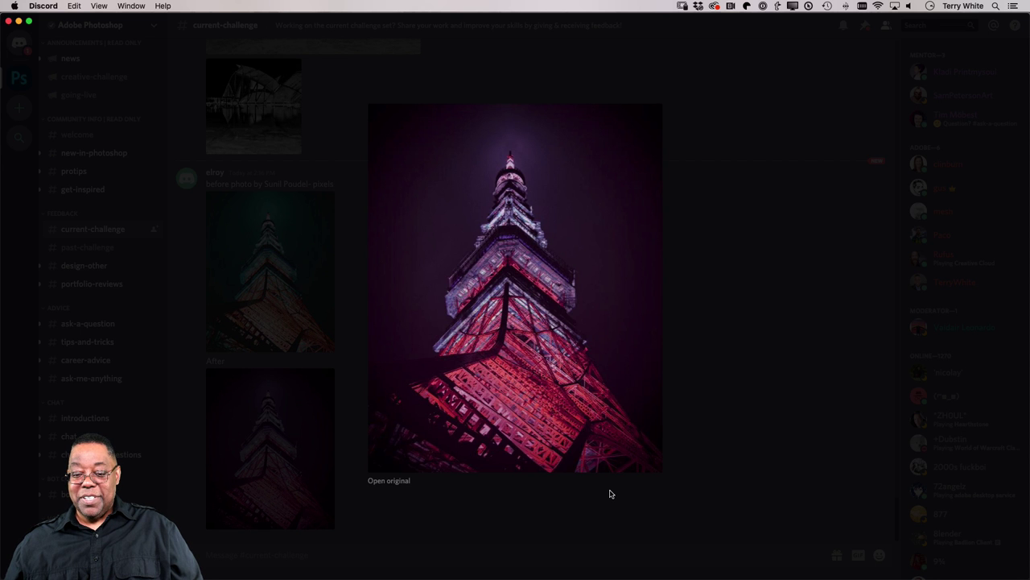
pyautogui.click(596, 508)
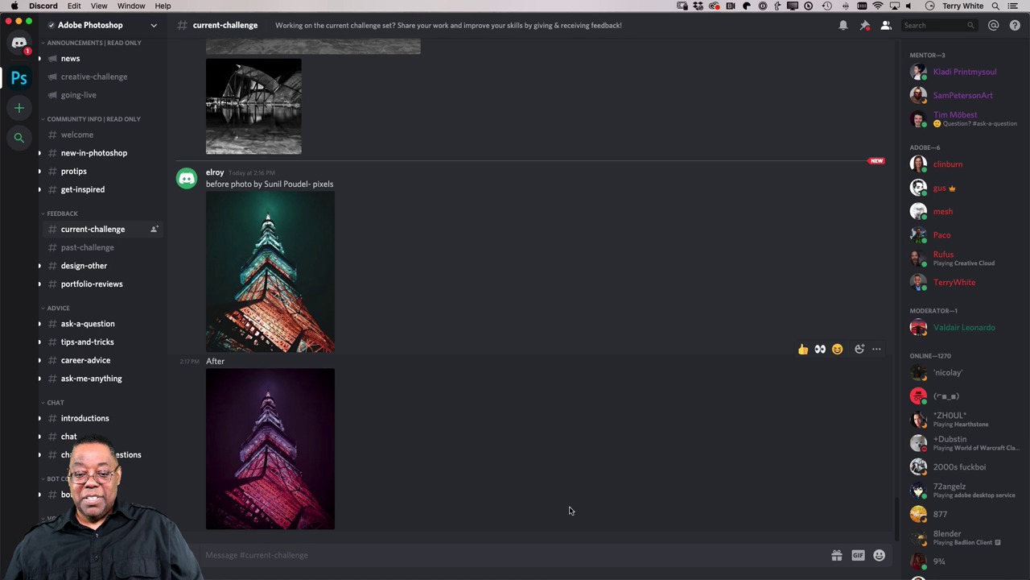
pyautogui.click(252, 427)
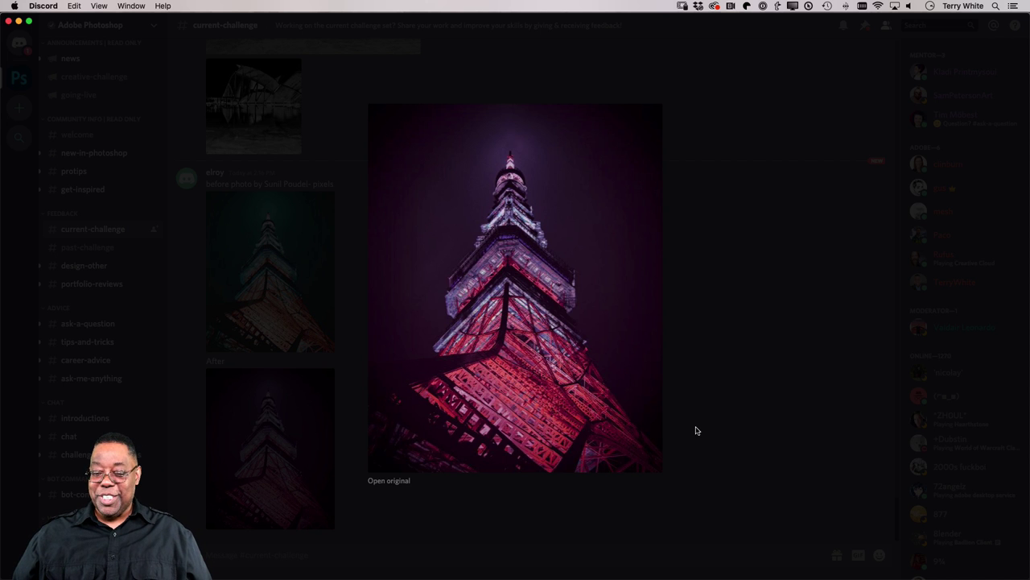
# - Close the After tower image and scroll back up through earlier posts
pyautogui.click(690, 437)
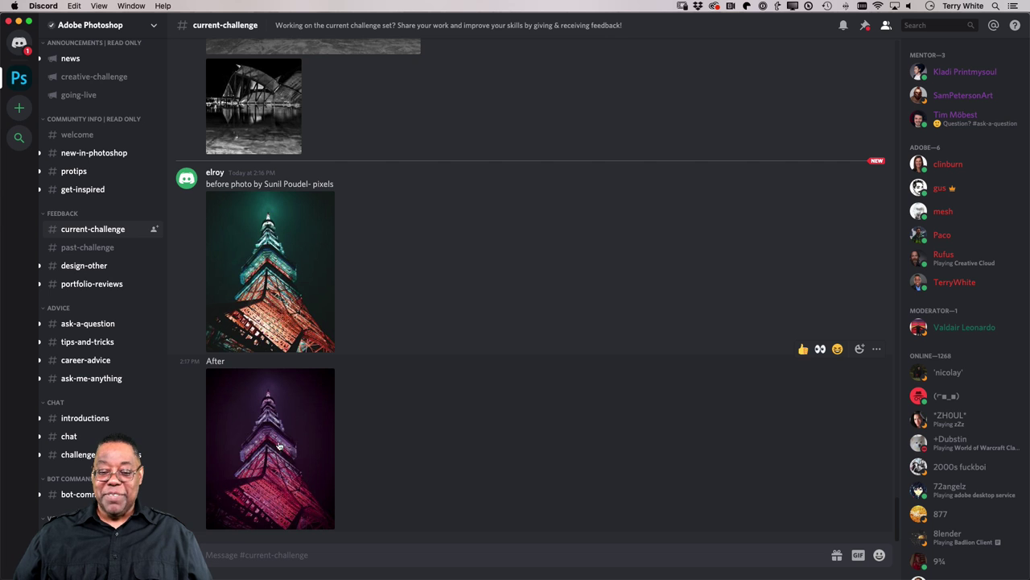
pyautogui.scroll(10, 412, 392)
pyautogui.scroll(15, 413, 392)
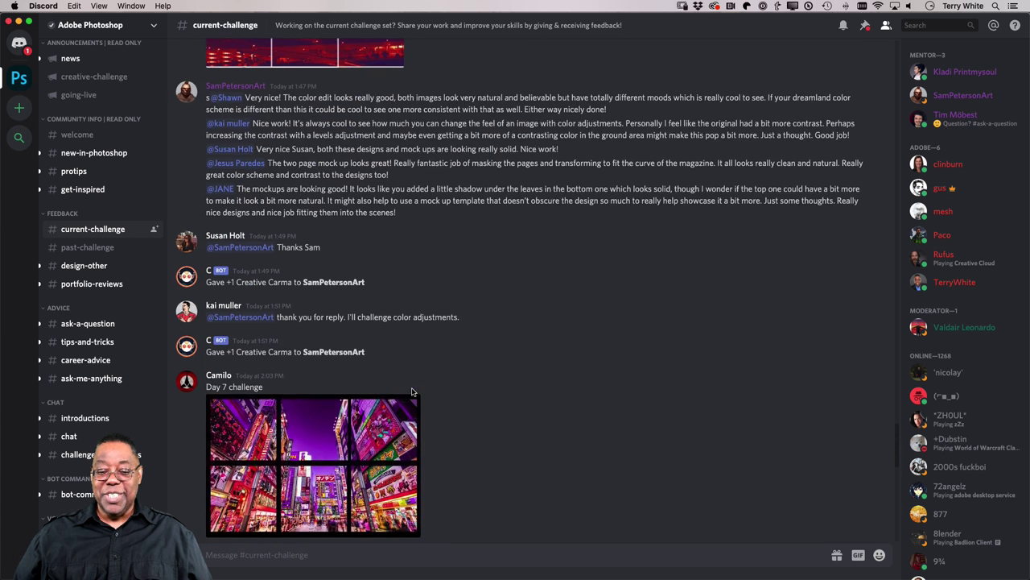
pyautogui.scroll(15, 354, 414)
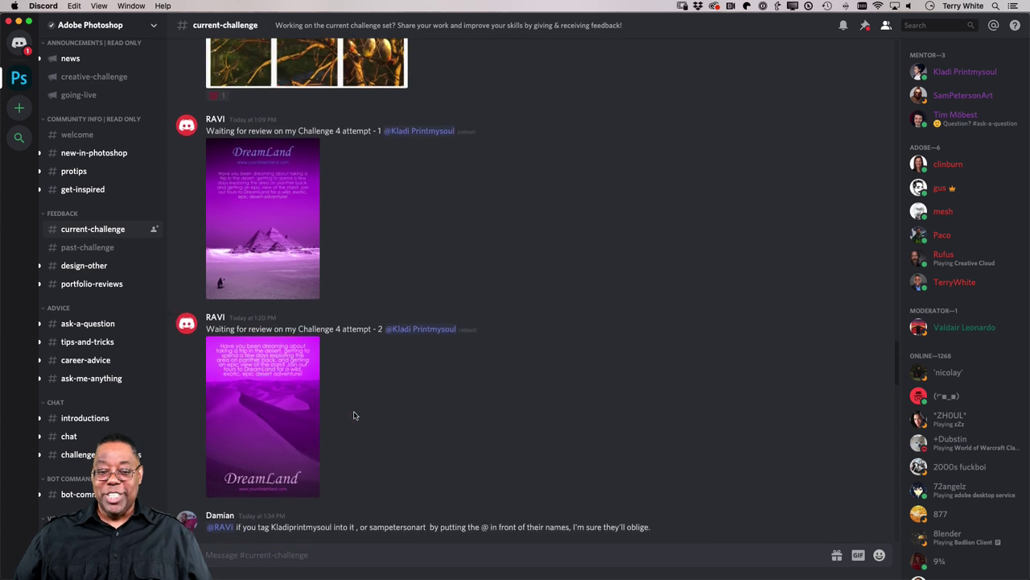
pyautogui.scroll(10, 361, 265)
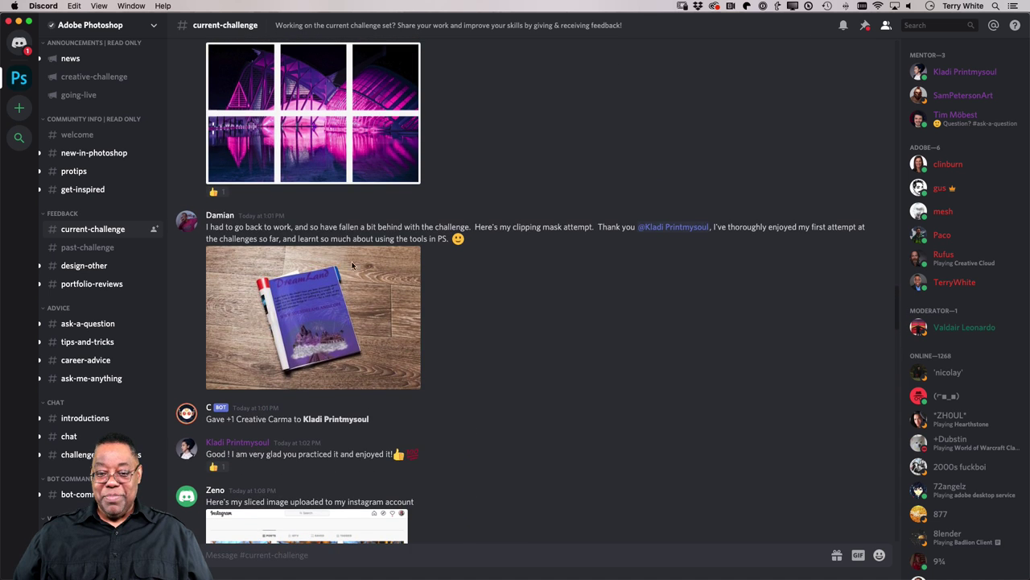
pyautogui.scroll(10, 360, 266)
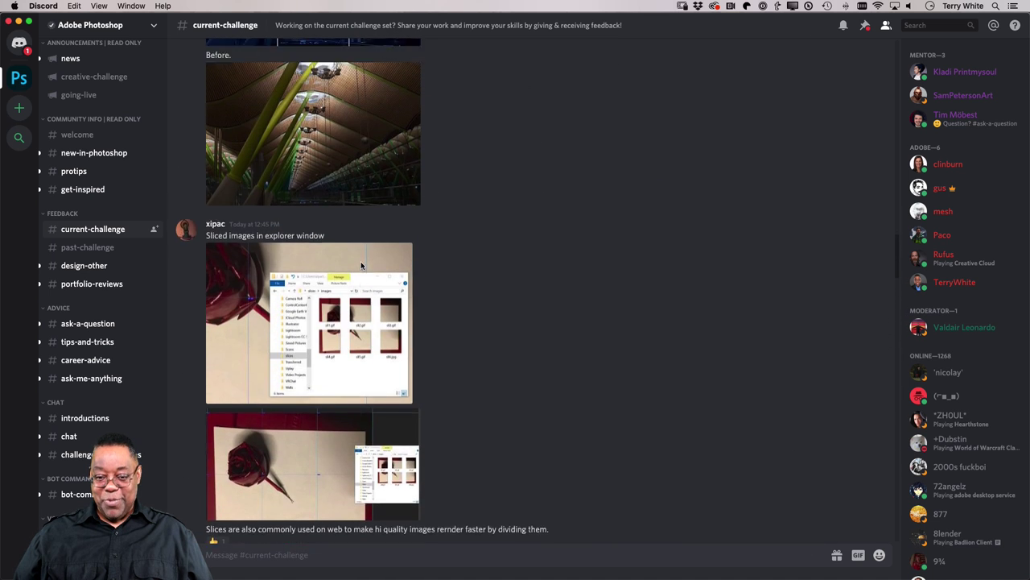
pyautogui.scroll(10, 448, 302)
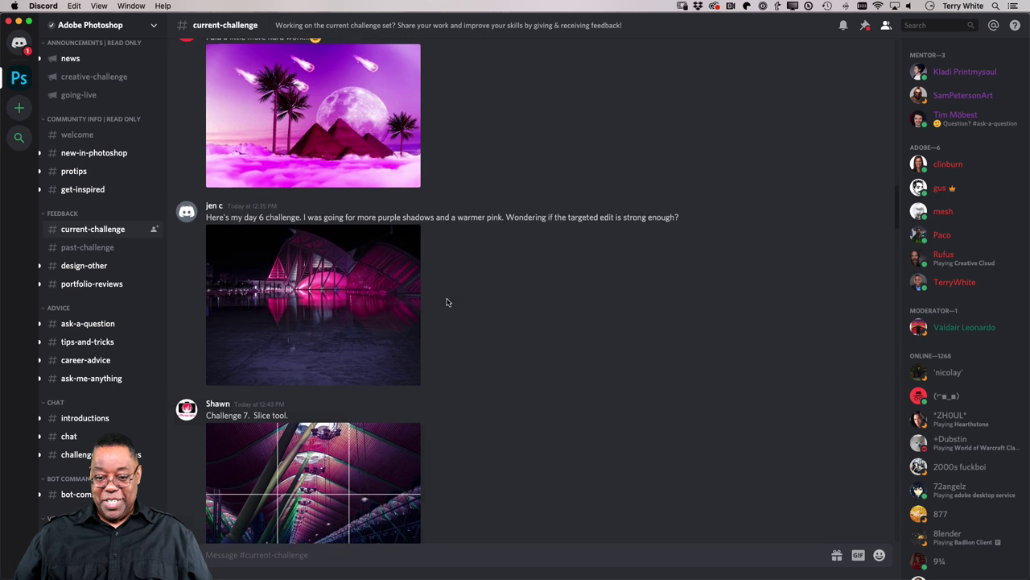
pyautogui.scroll(3, 410, 346)
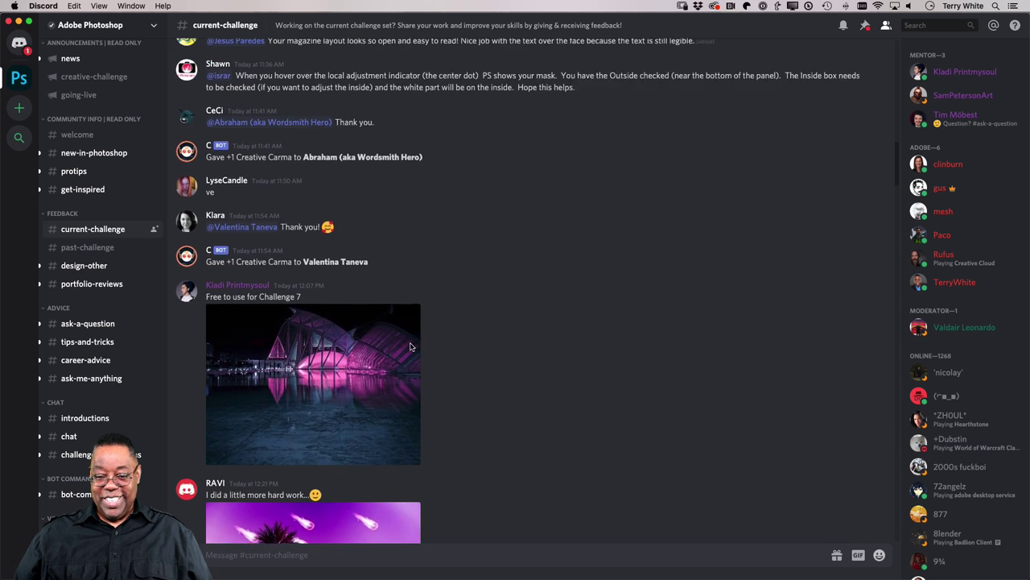
pyautogui.scroll(-10, 410, 346)
pyautogui.scroll(-15, 409, 347)
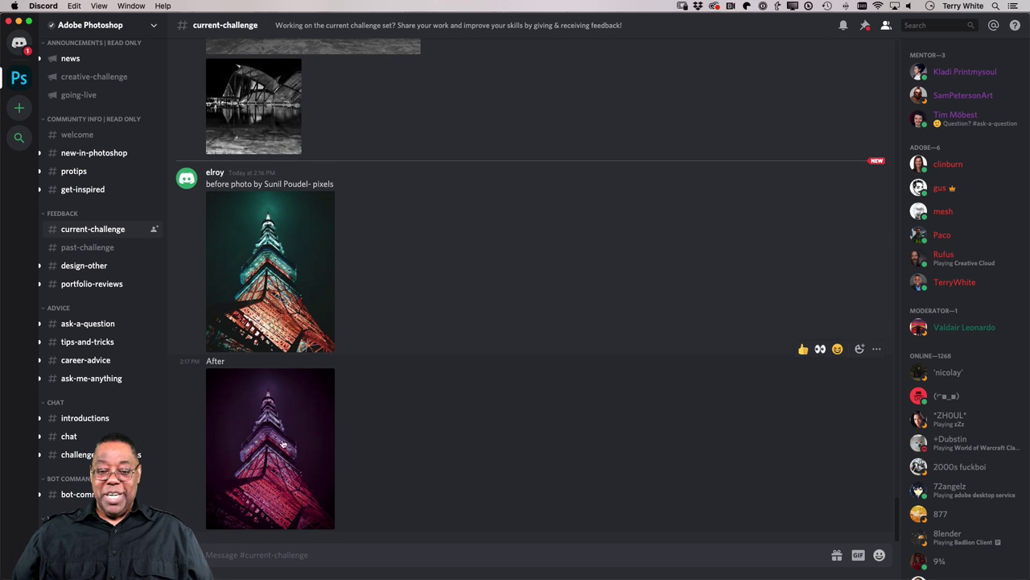
# - Recheck the After tower image, then scroll down to the newest before/after tower pair
pyautogui.click(251, 428)
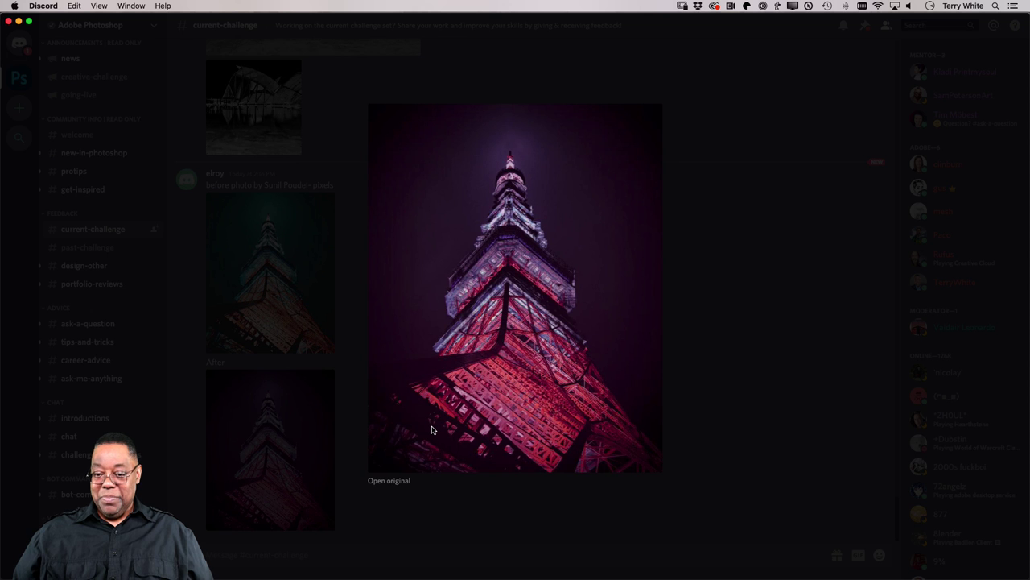
pyautogui.click(704, 362)
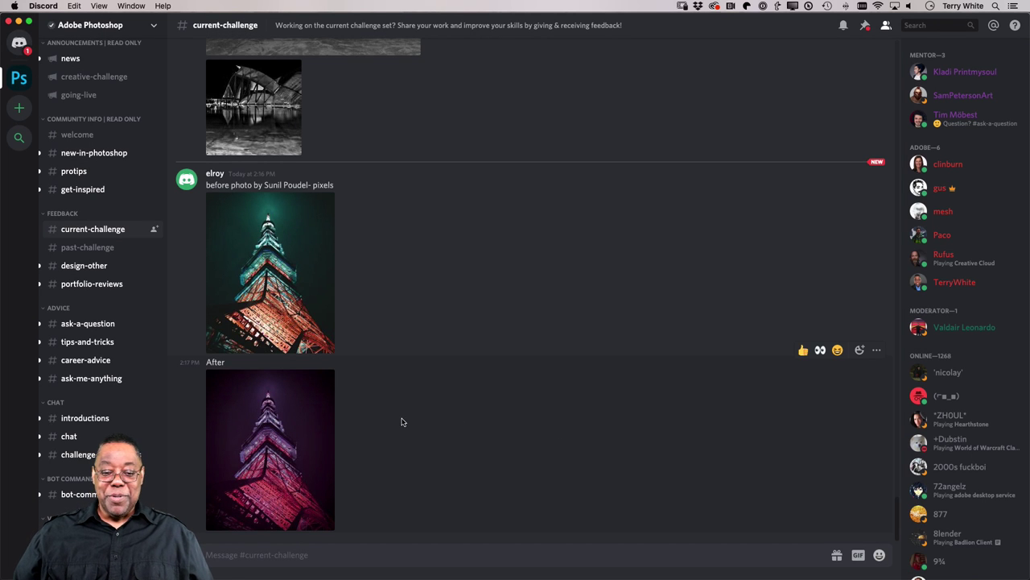
pyautogui.scroll(15, 400, 428)
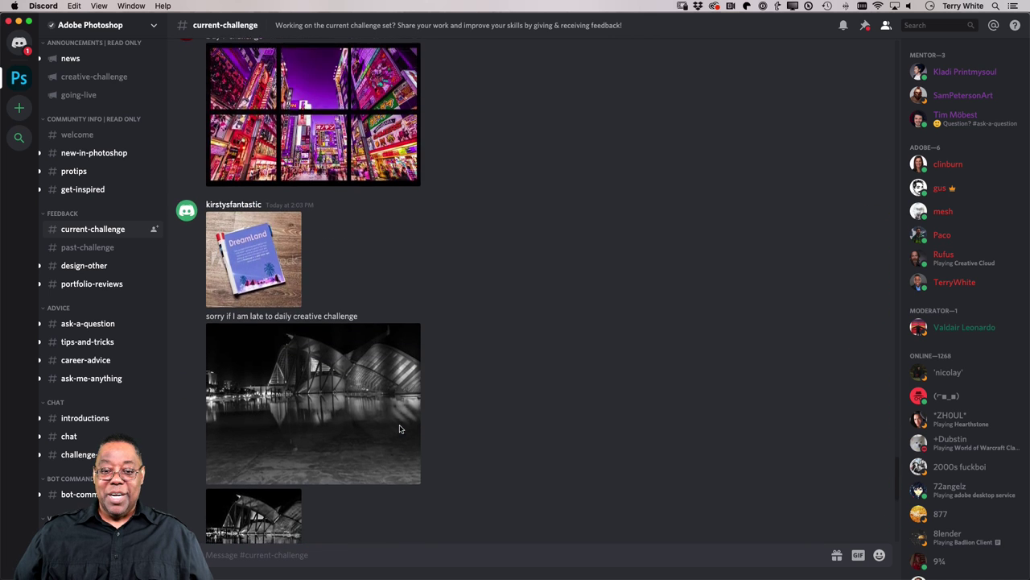
pyautogui.scroll(12, 400, 428)
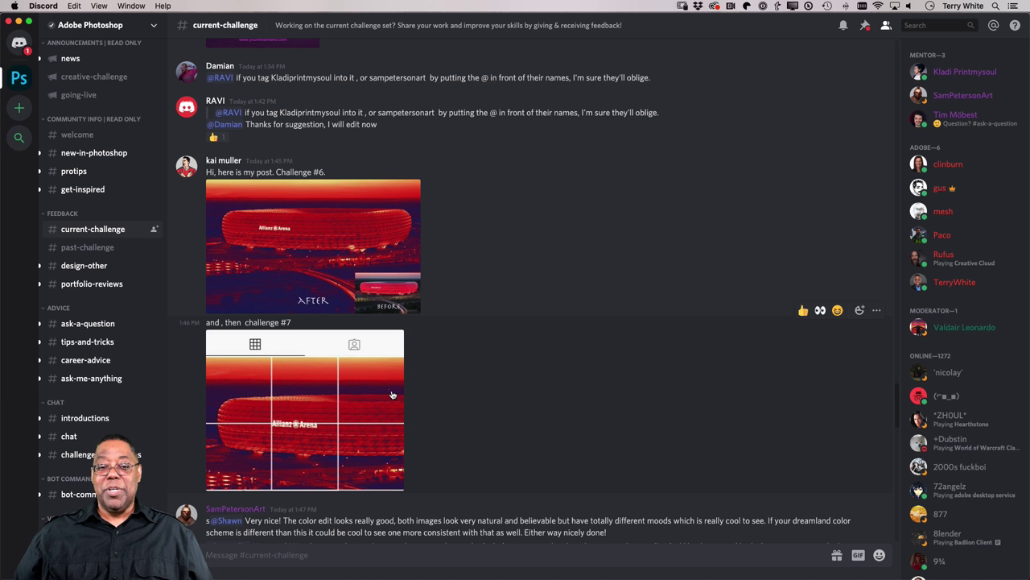
pyautogui.scroll(-8, 408, 404)
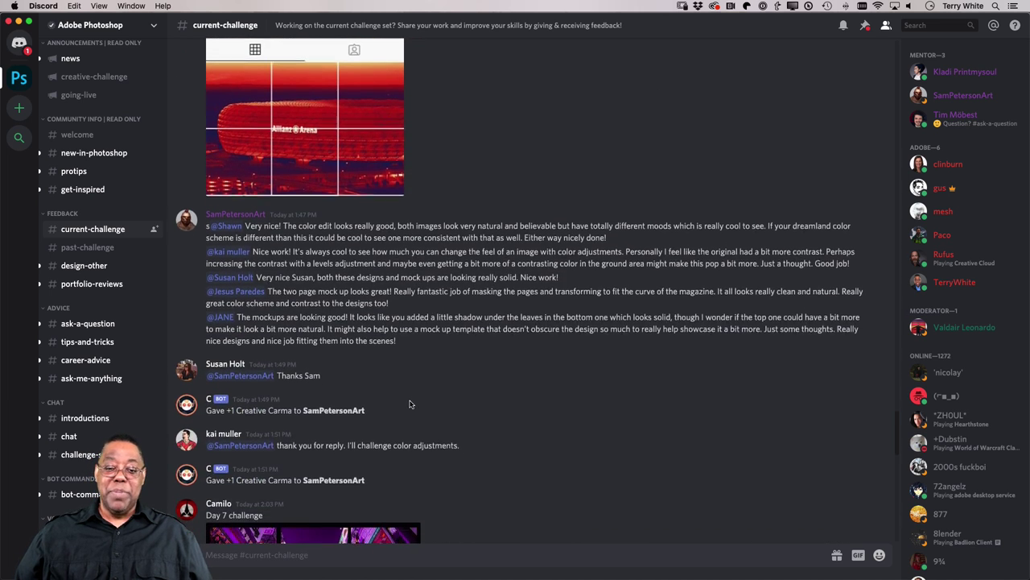
pyautogui.scroll(-13, 398, 455)
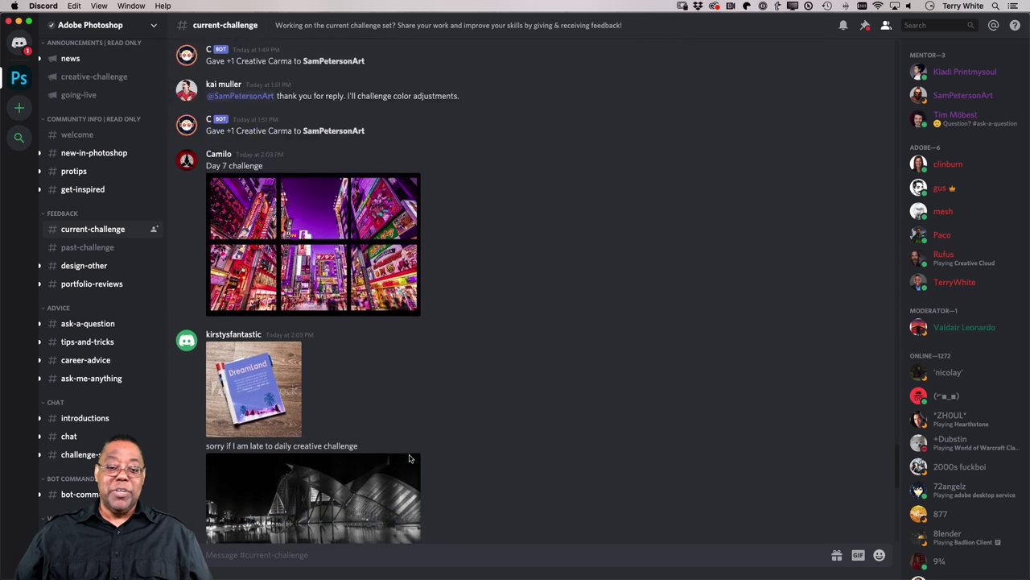
pyautogui.scroll(-9, 409, 458)
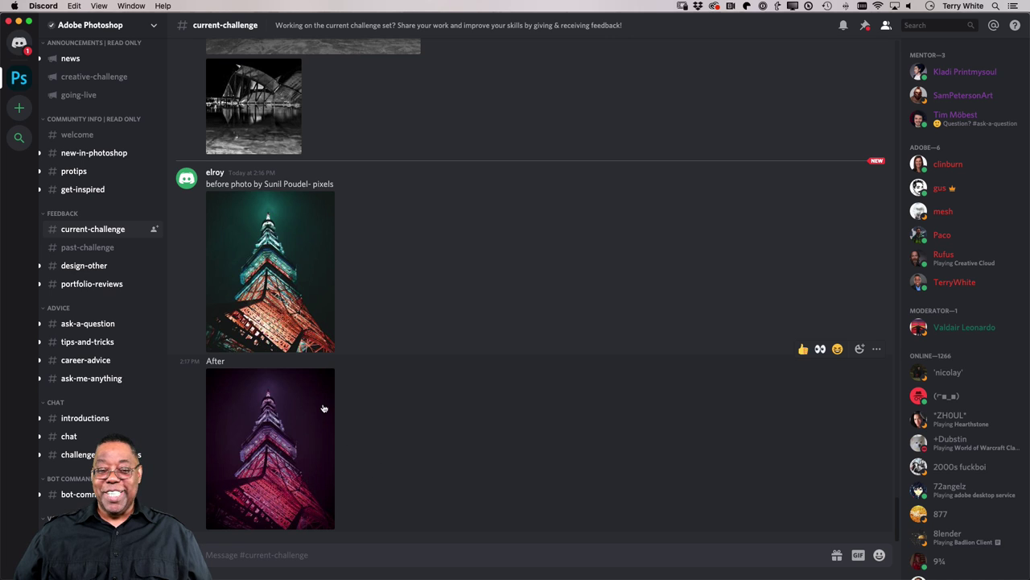
# - Switch to Lightroom Classic and select thumbnail 115, Abby-Finals-0008, at the grid's end
pyautogui.press('super+Tab')
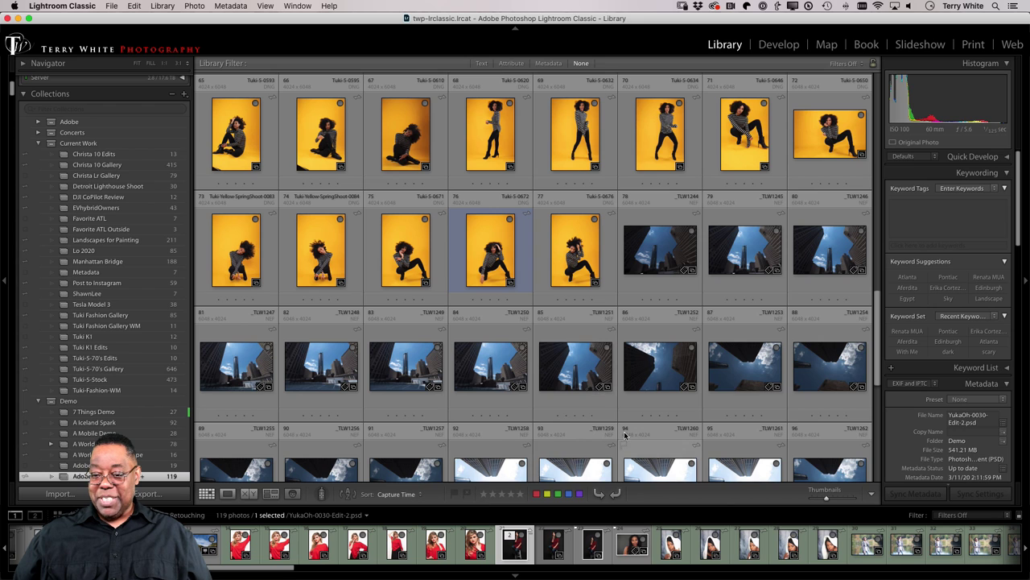
pyautogui.scroll(-8, 630, 434)
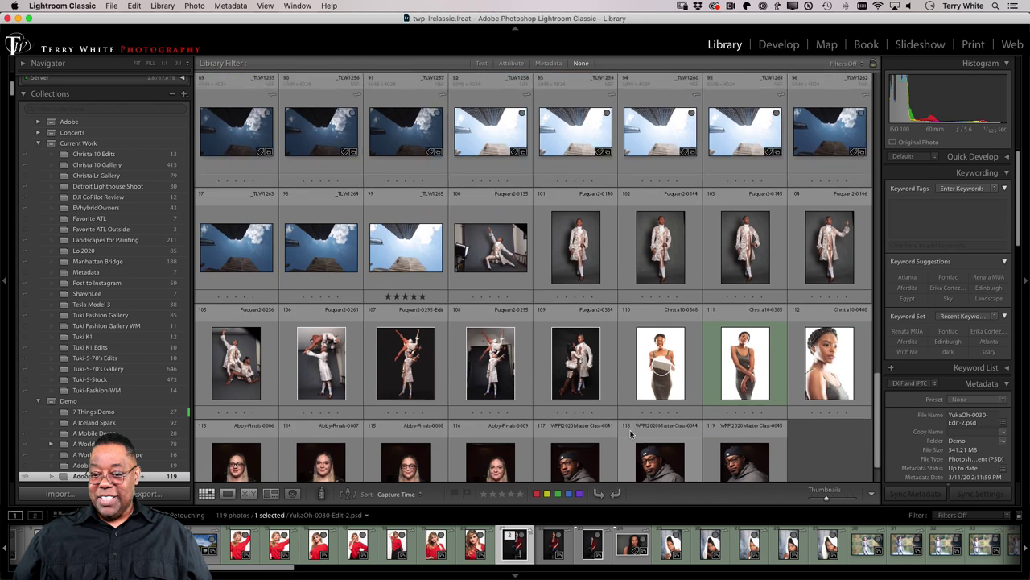
pyautogui.scroll(-1, 630, 434)
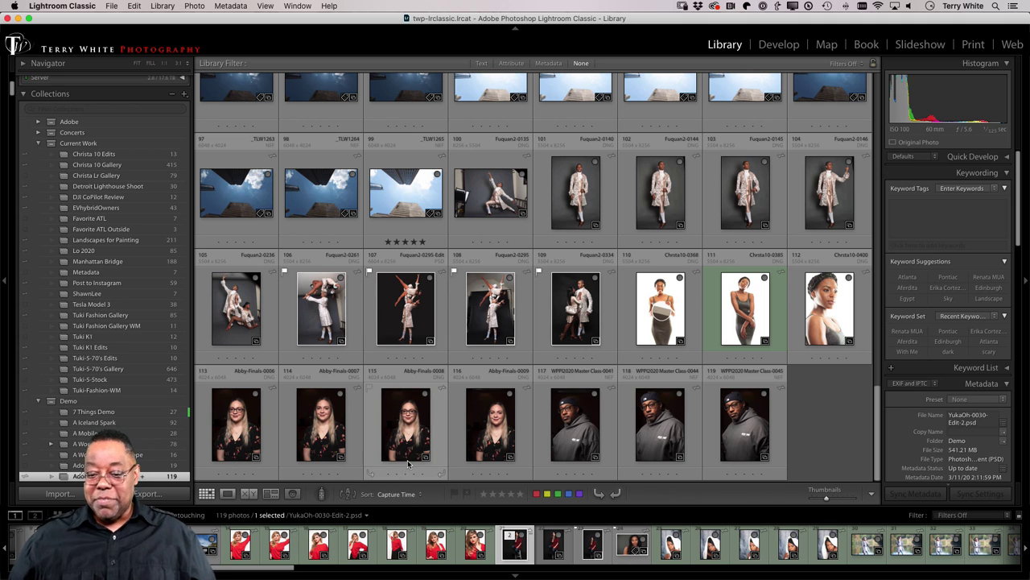
pyautogui.click(407, 444)
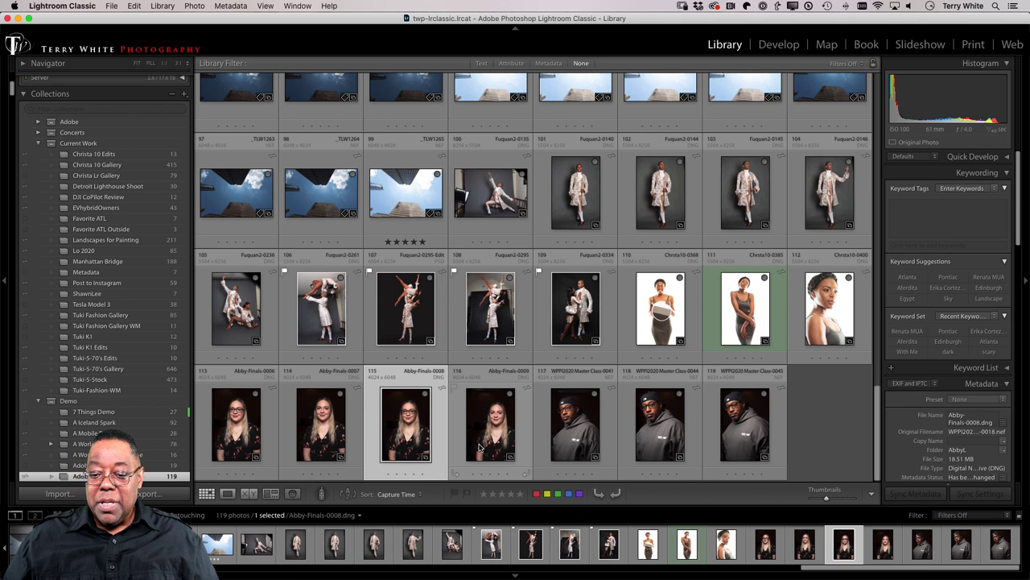
pyautogui.doubleClick(413, 442)
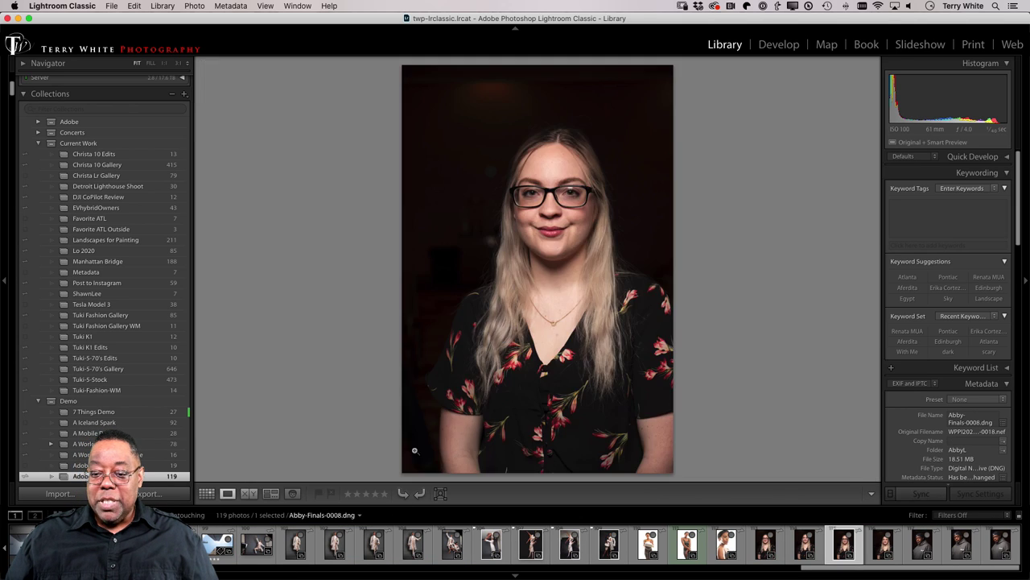
pyautogui.click(571, 189)
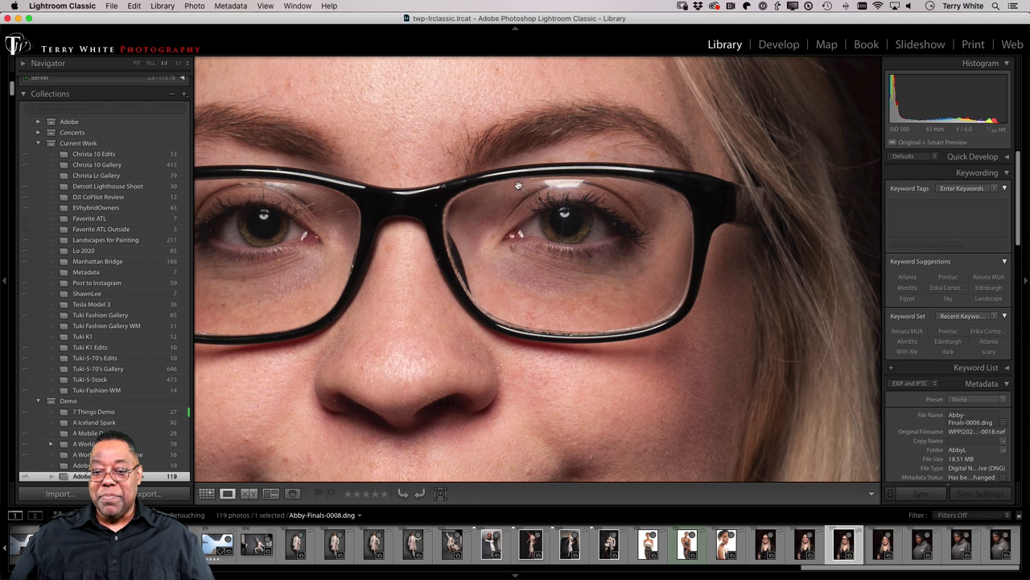
pyautogui.click(584, 224)
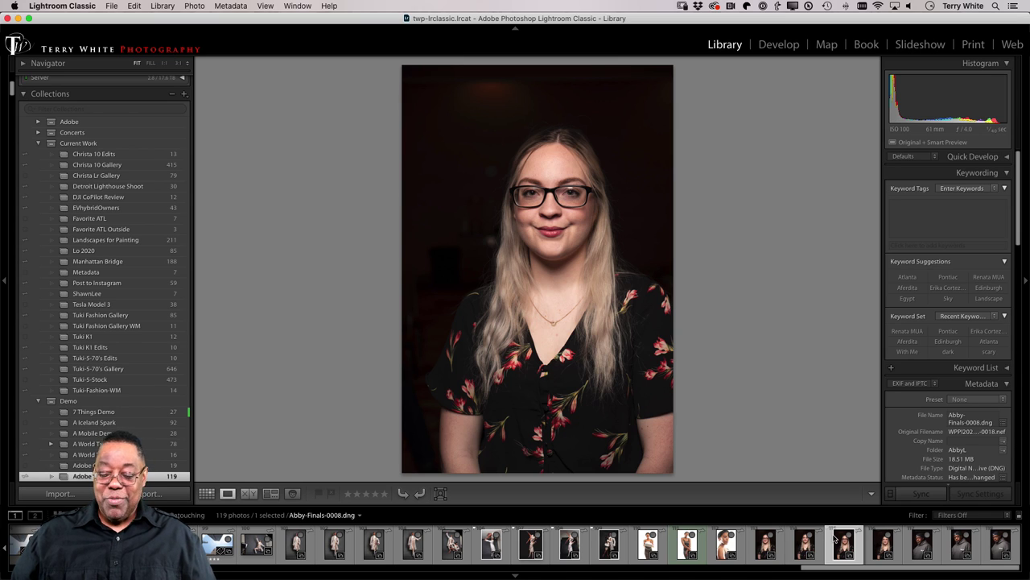
pyautogui.click(808, 544)
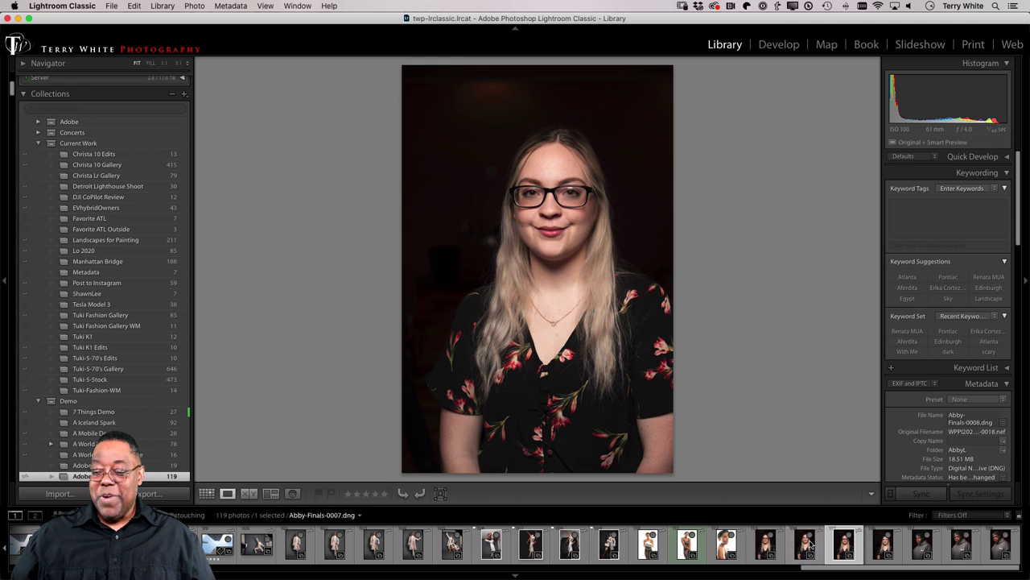
pyautogui.press('g')
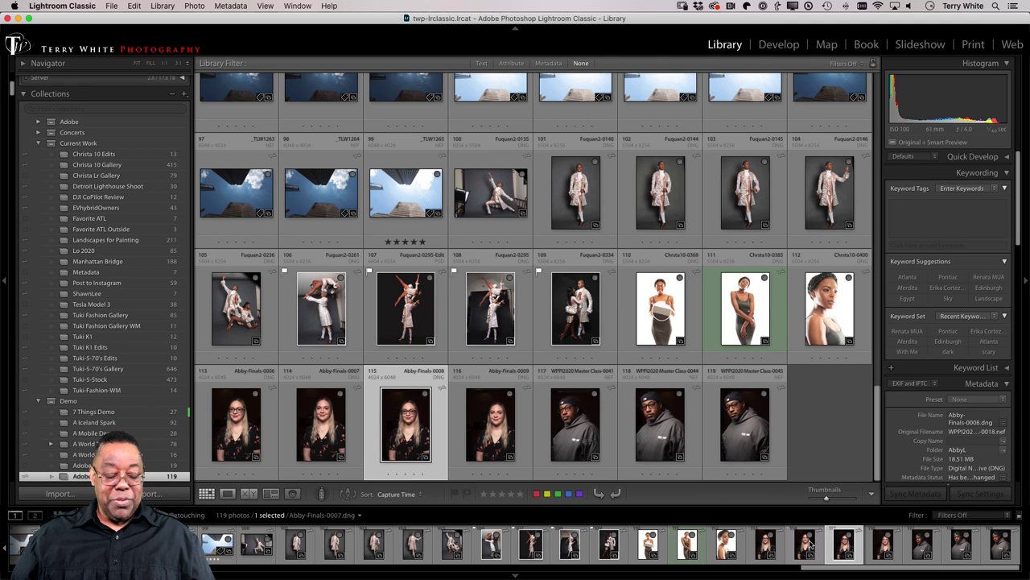
# - Open Abby-Finals-0009 full size and compare the neighbouring glasses and no-glasses shots
pyautogui.doubleClick(497, 435)
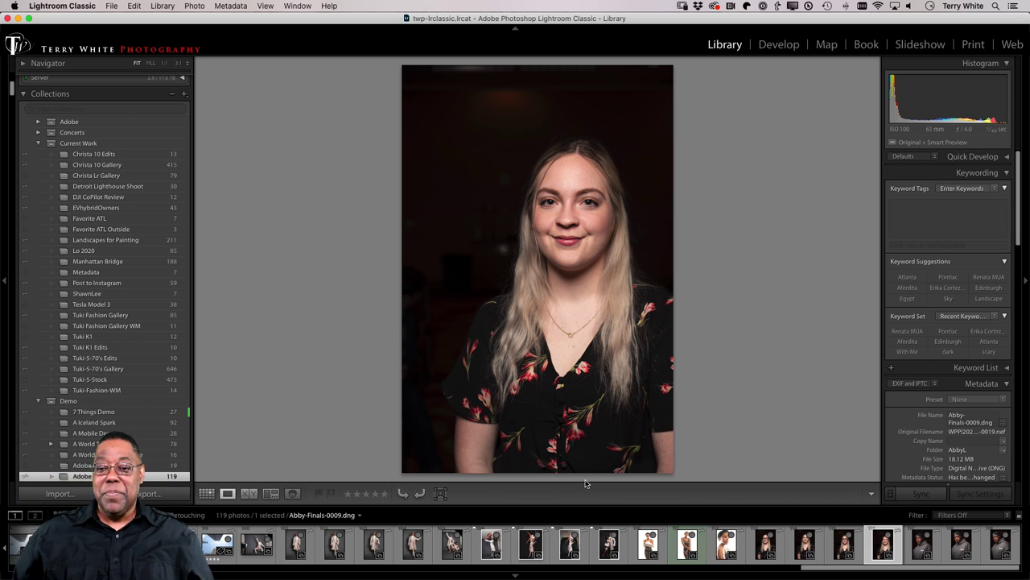
pyautogui.press('Left')
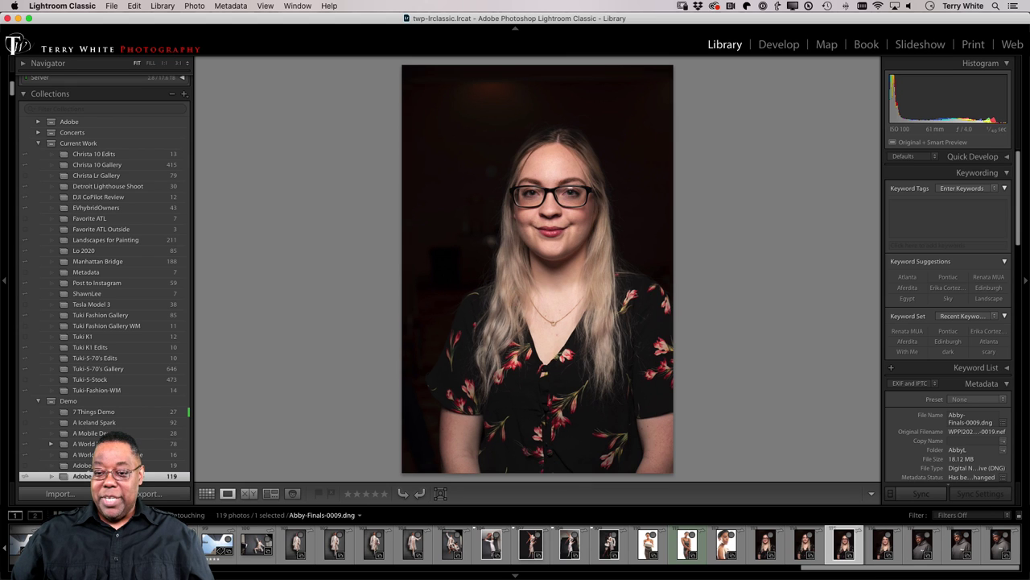
pyautogui.press('Right')
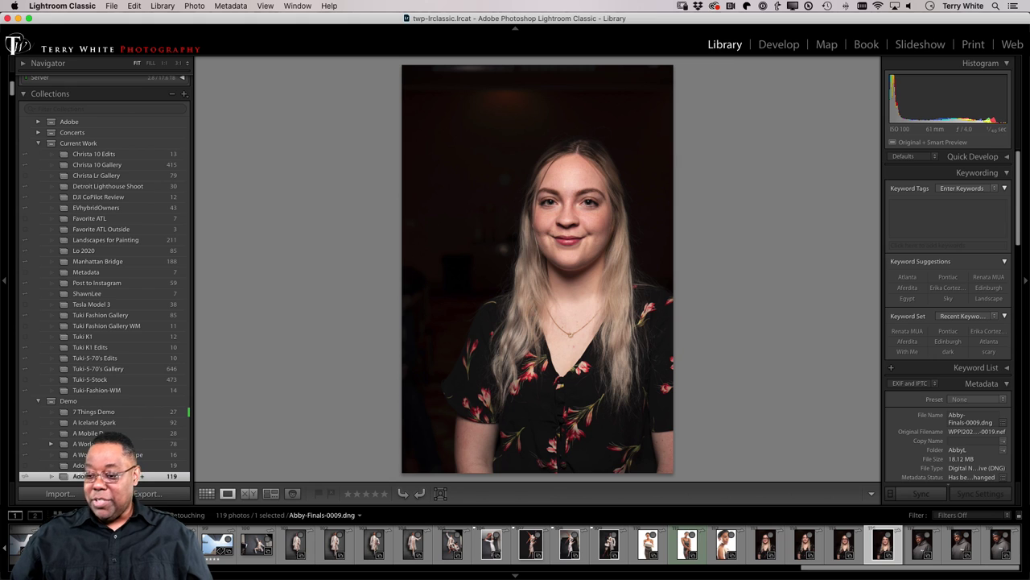
pyautogui.press('Left')
pyautogui.press('Left')
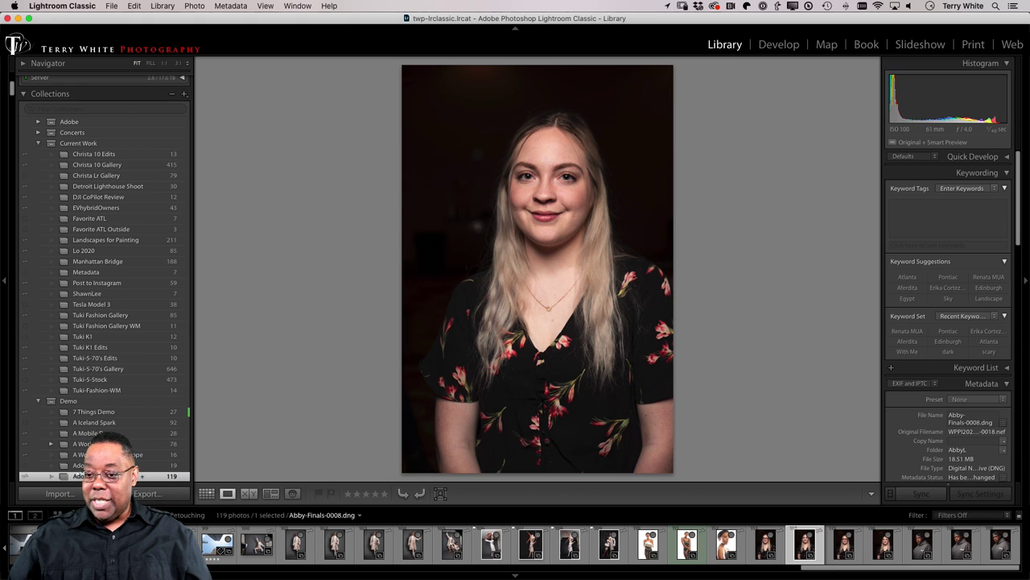
pyautogui.press('Left')
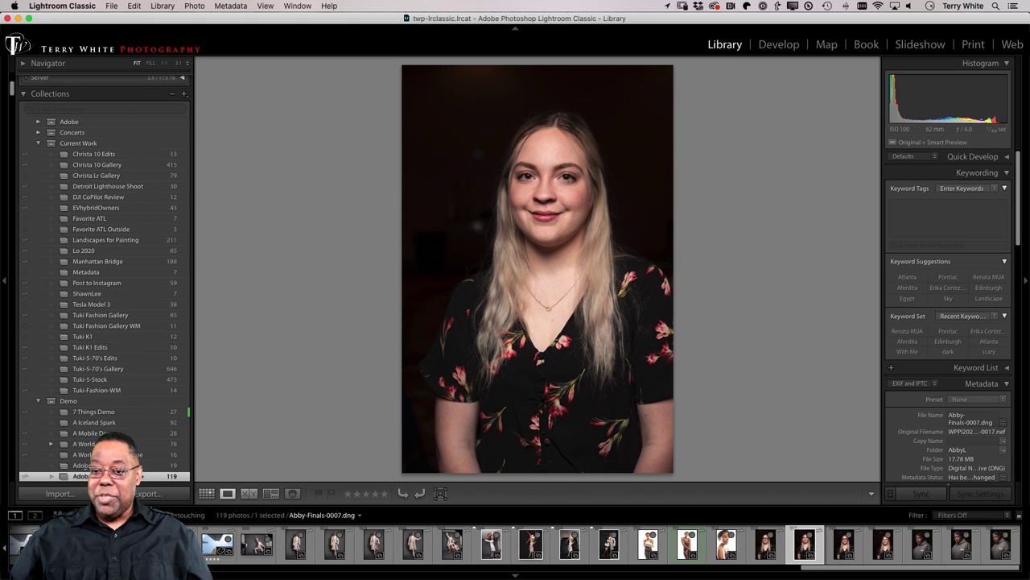
pyautogui.press('Right')
pyautogui.press('Right')
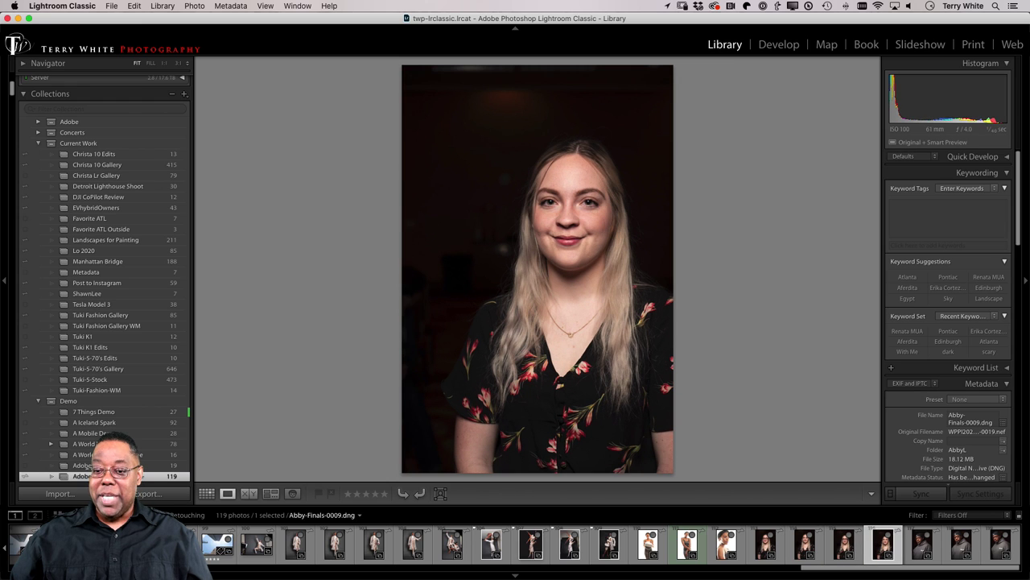
pyautogui.press('Left')
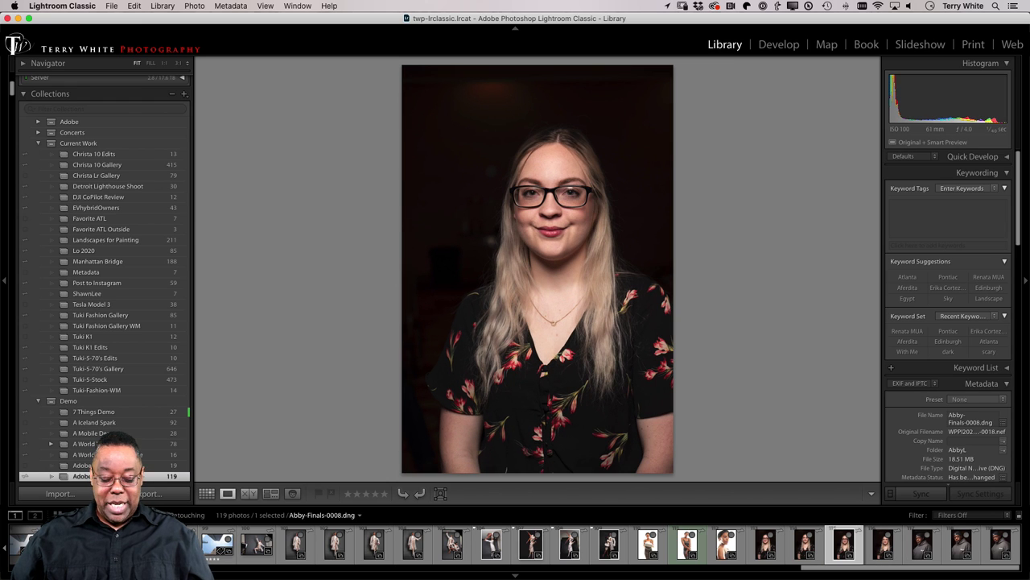
# - Back in the grid, add Abby-Finals-0007 to the selection and send both photos to Photoshop
pyautogui.press('g')
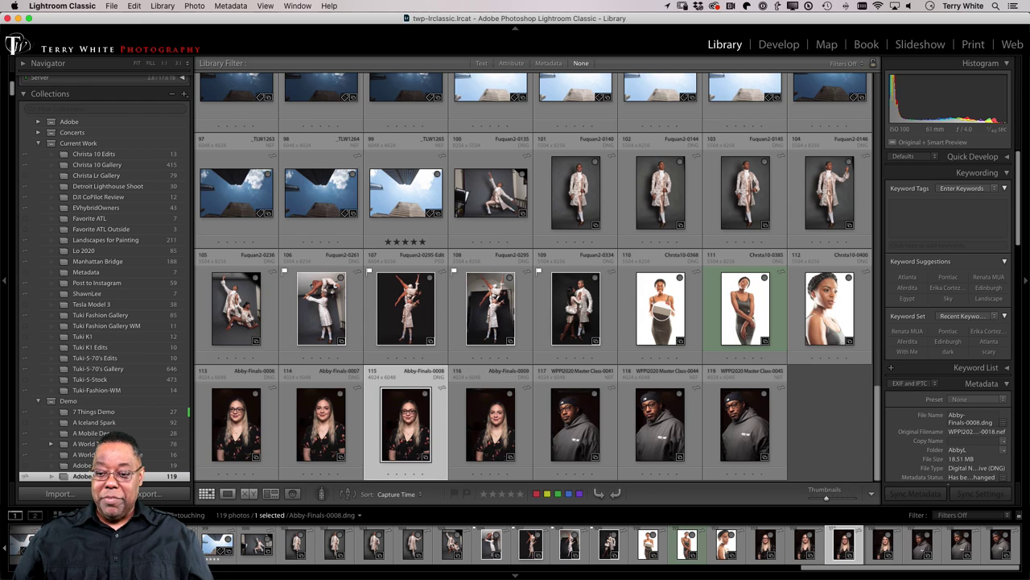
pyautogui.keyDown('shift'); pyautogui.click(805, 546); pyautogui.keyUp('shift')
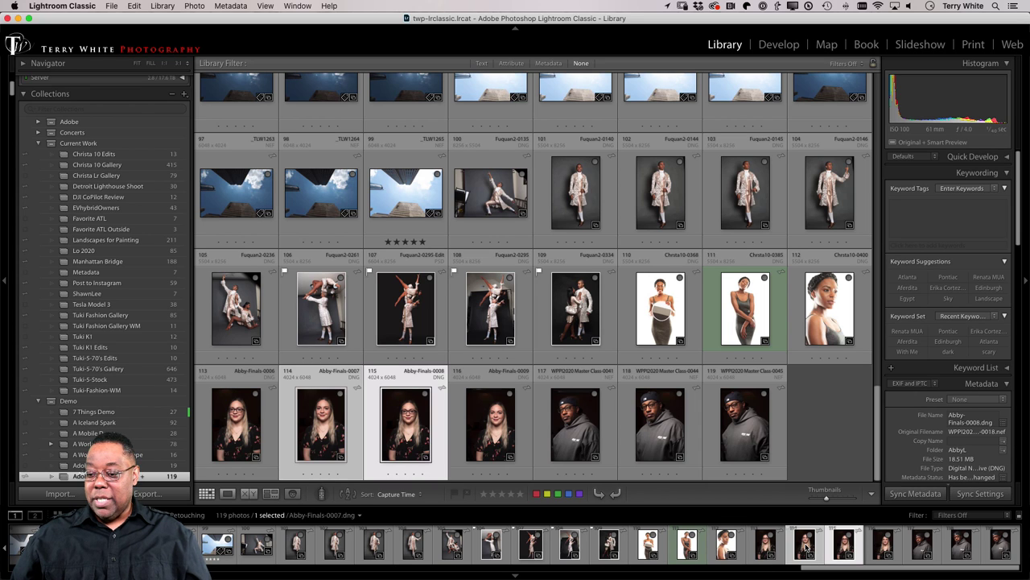
pyautogui.press('super+e')
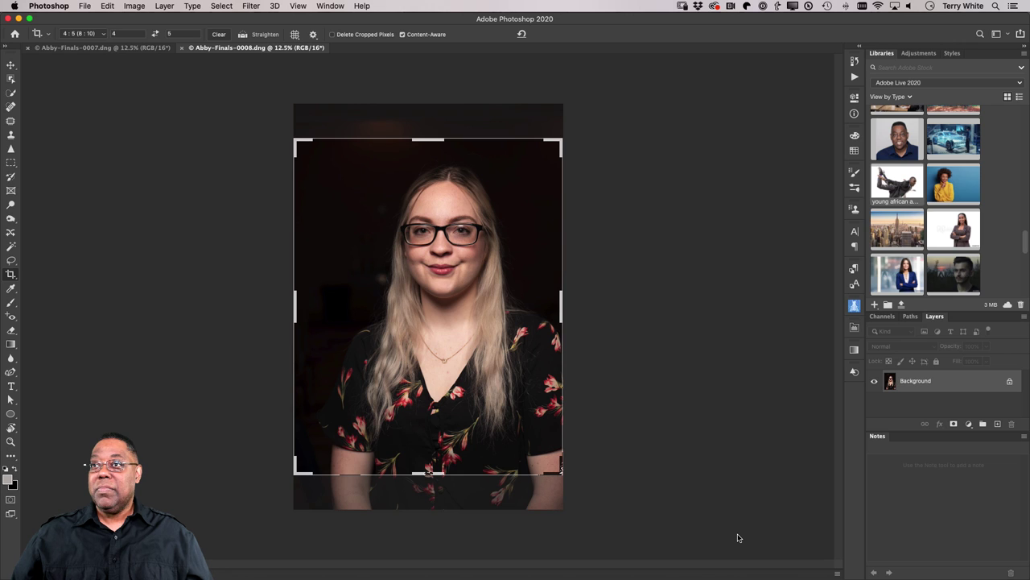
# - Cancel the pending 4:5 crop, switch to the Move tool, and view Abby-Finals-0007 before returning to 0008
pyautogui.press('Escape')
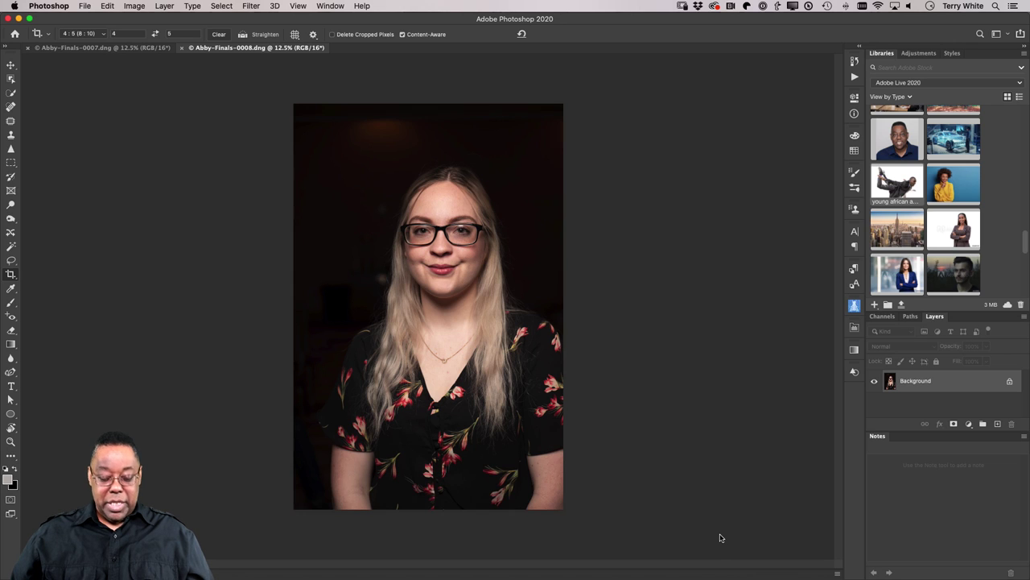
pyautogui.press('v')
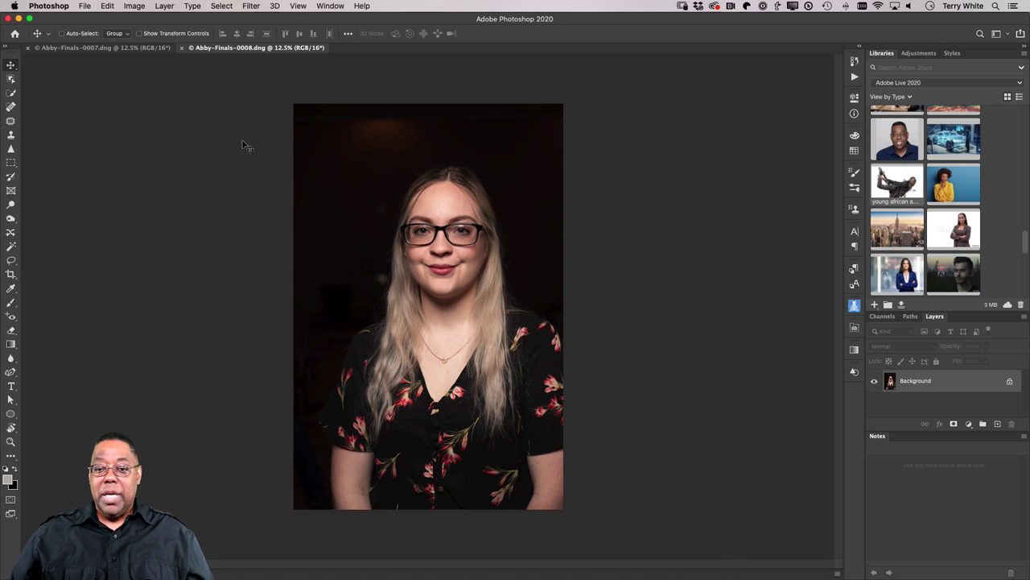
pyautogui.click(130, 47)
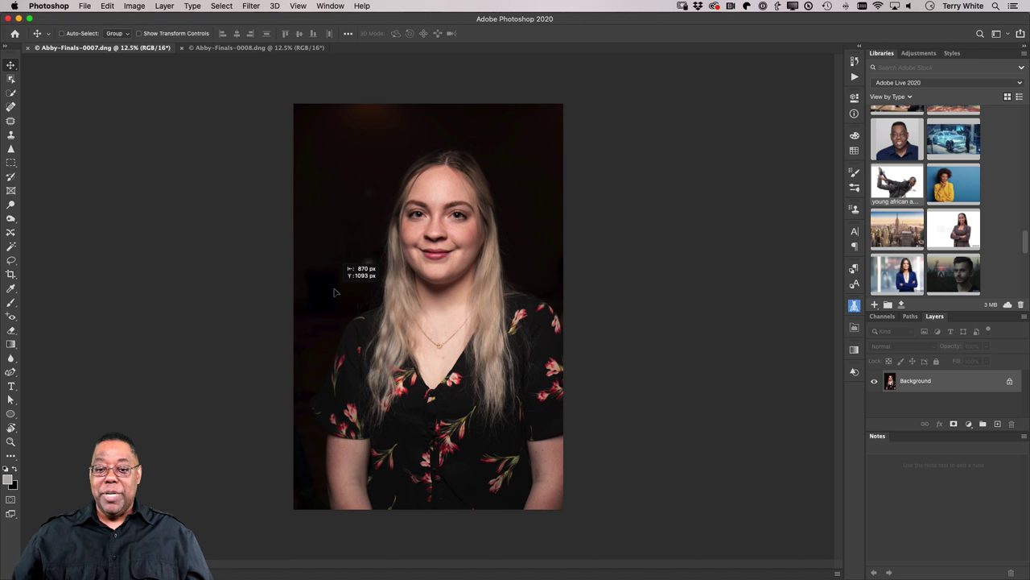
pyautogui.click(249, 47)
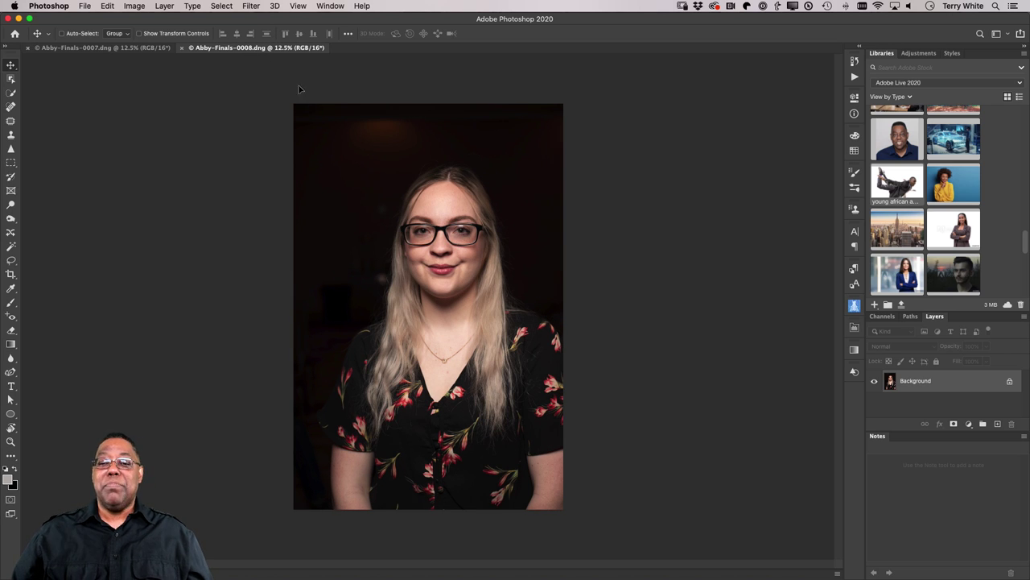
# - Paste the no-glasses photo in register into the glasses document as Layer 1
pyautogui.hotkey('ctrl', 'v')
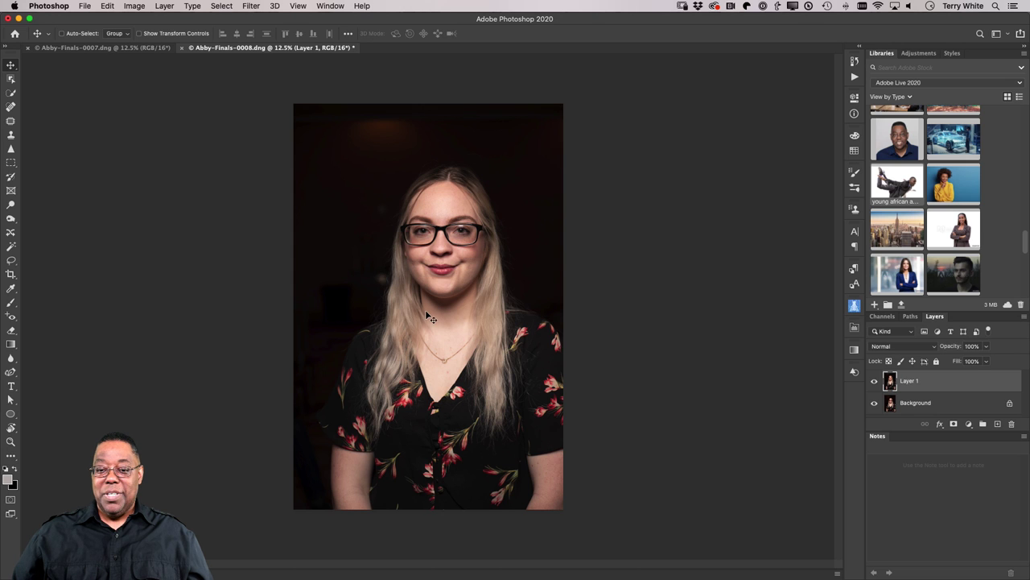
pyautogui.moveTo(466, 316); pyautogui.dragTo(452, 267)
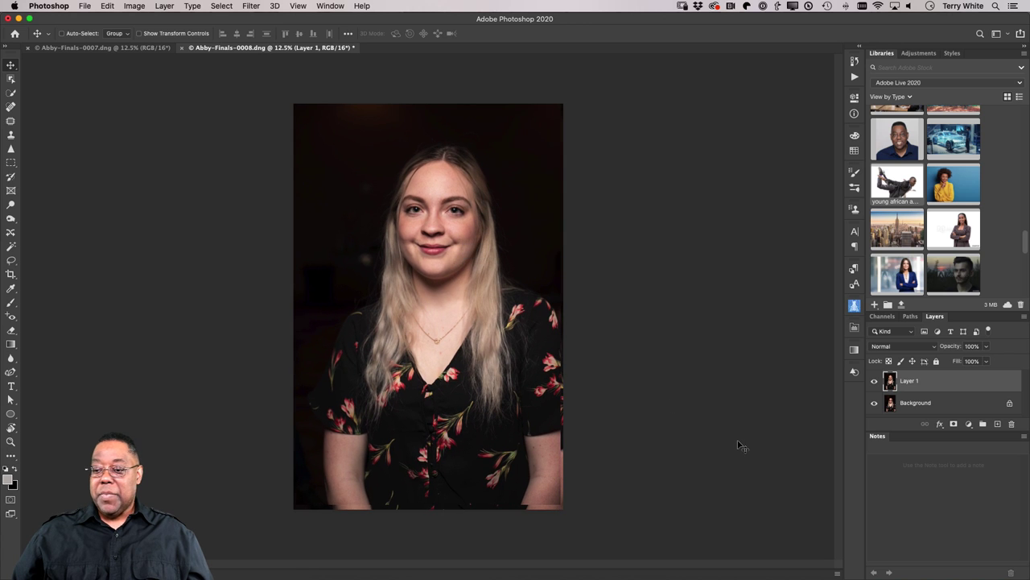
pyautogui.keyDown('shift'); pyautogui.click(941, 409); pyautogui.keyUp('shift')
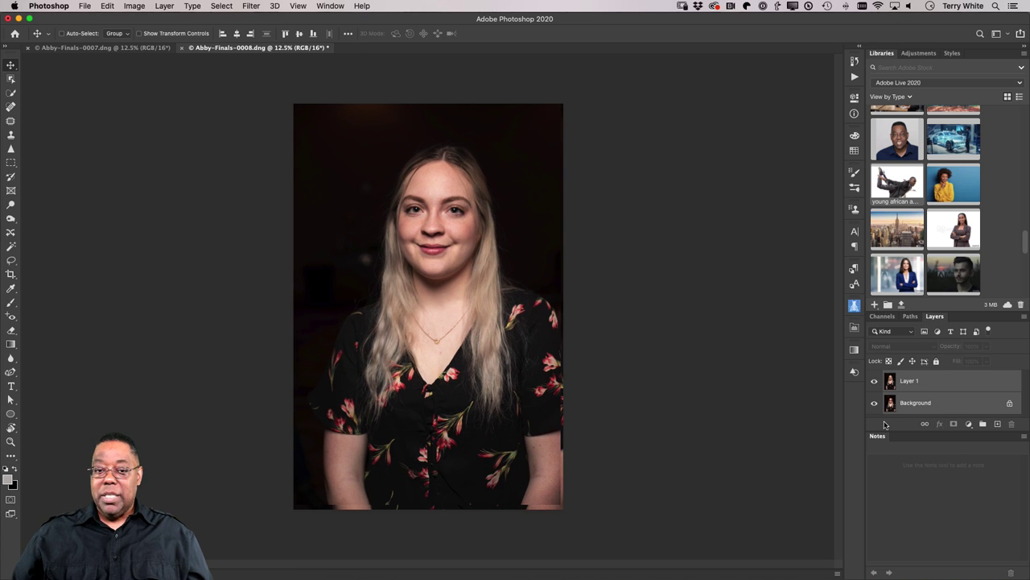
pyautogui.click(164, 6)
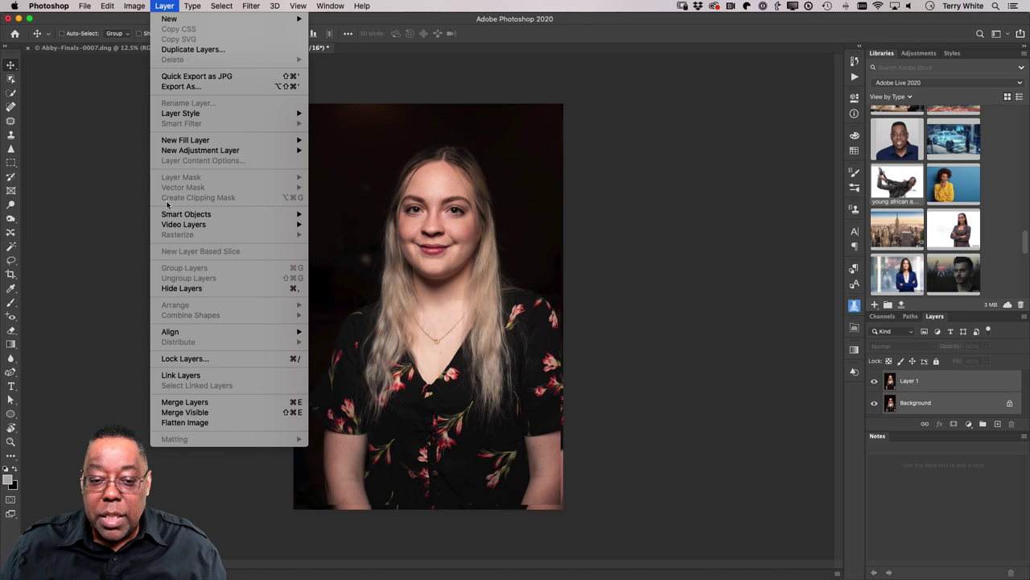
pyautogui.moveTo(139, 7)
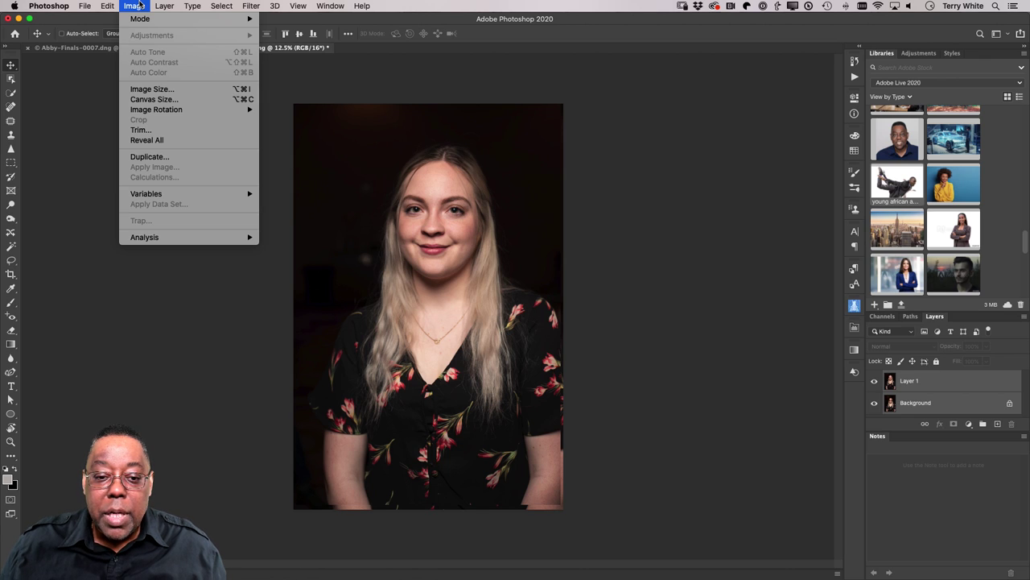
pyautogui.click(141, 5)
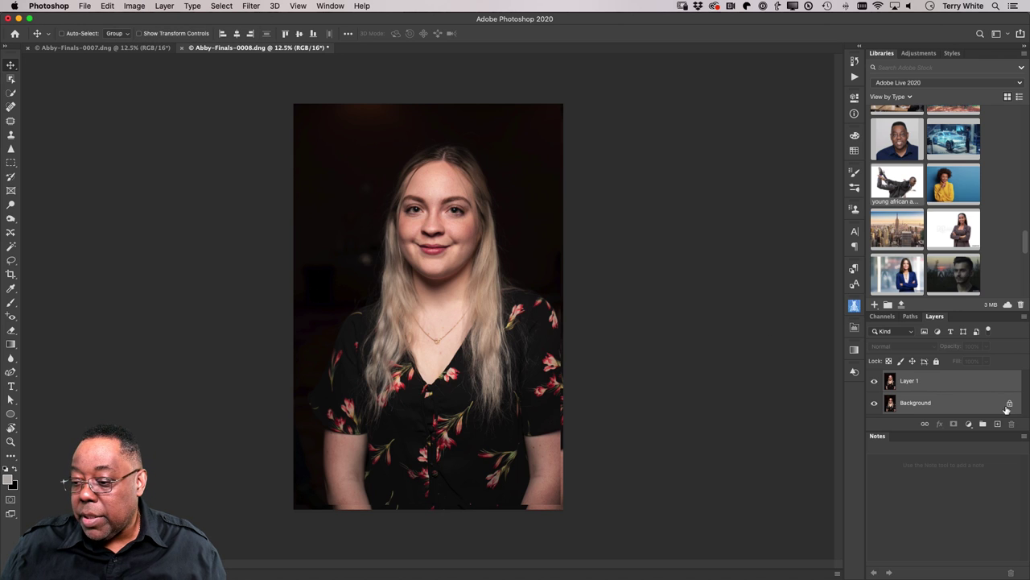
# - Unlock the Background into Layer 0 and select it together with Layer 1
pyautogui.click(1010, 404)
pyautogui.keyDown('shift'); pyautogui.click(922, 383); pyautogui.keyUp('shift')
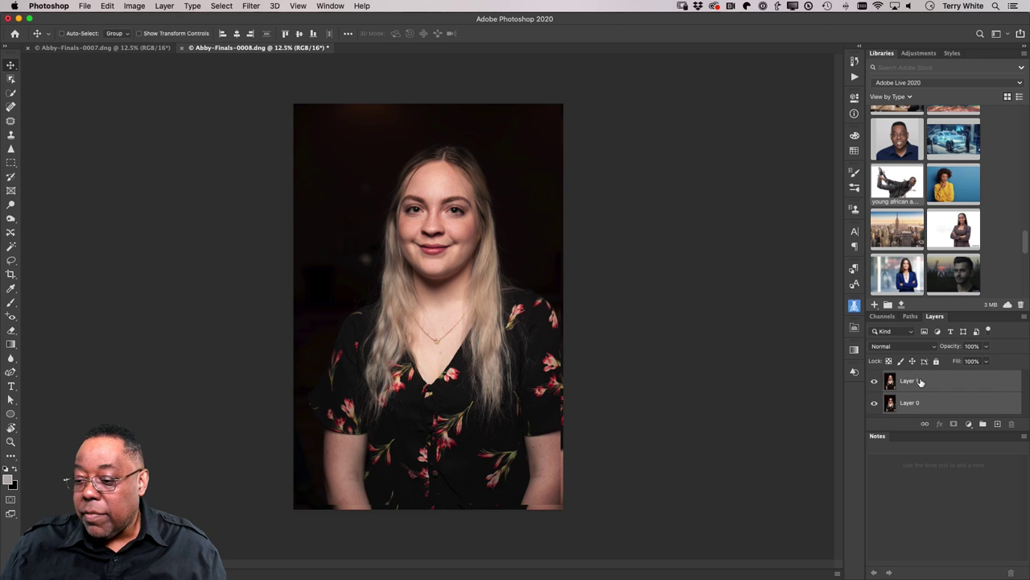
pyautogui.click(107, 5)
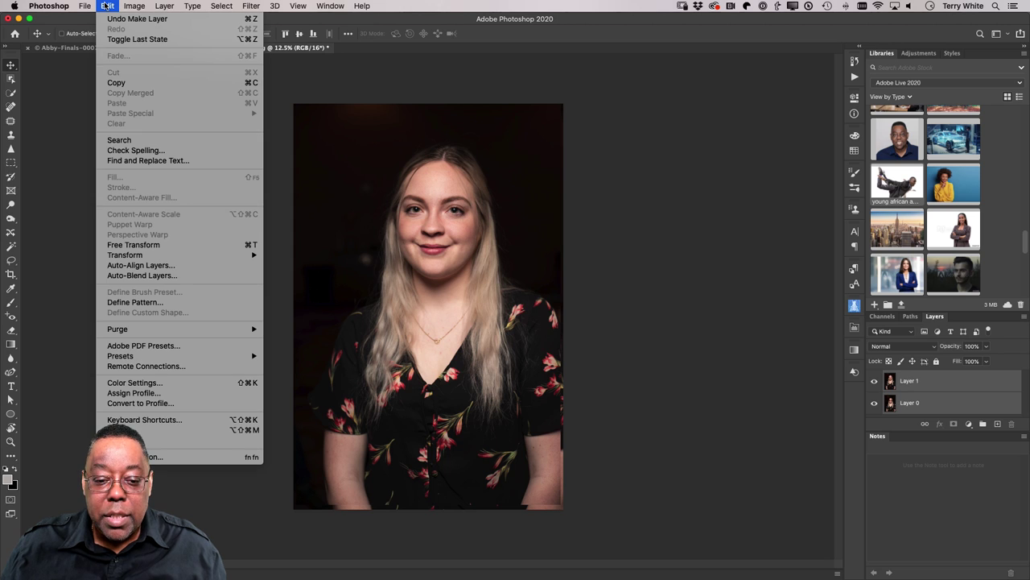
# - Auto-align the two layers with Auto projection, then toggle Layer 1 to check the alignment
pyautogui.click(182, 269)
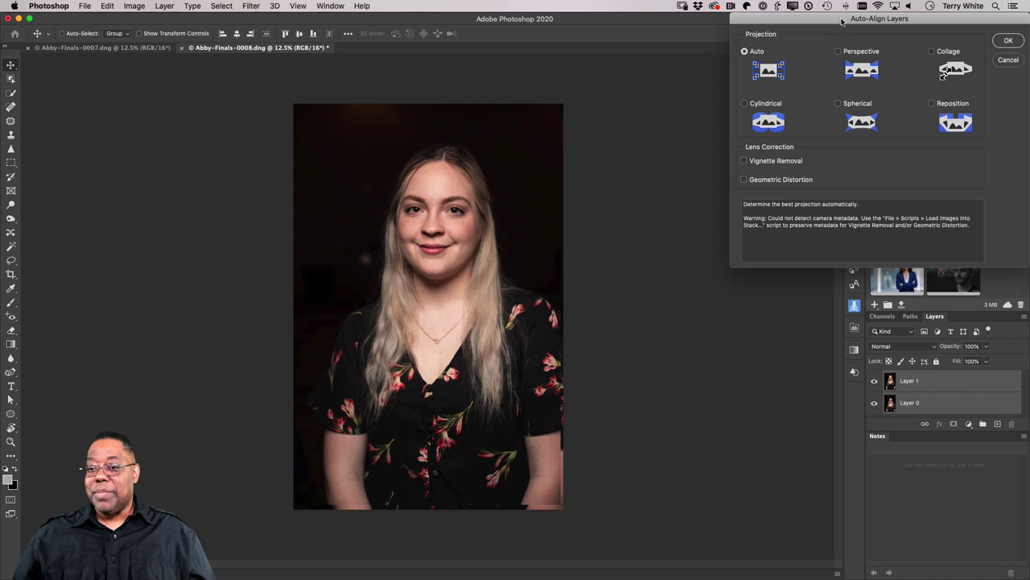
pyautogui.moveTo(845, 21); pyautogui.dragTo(686, 95)
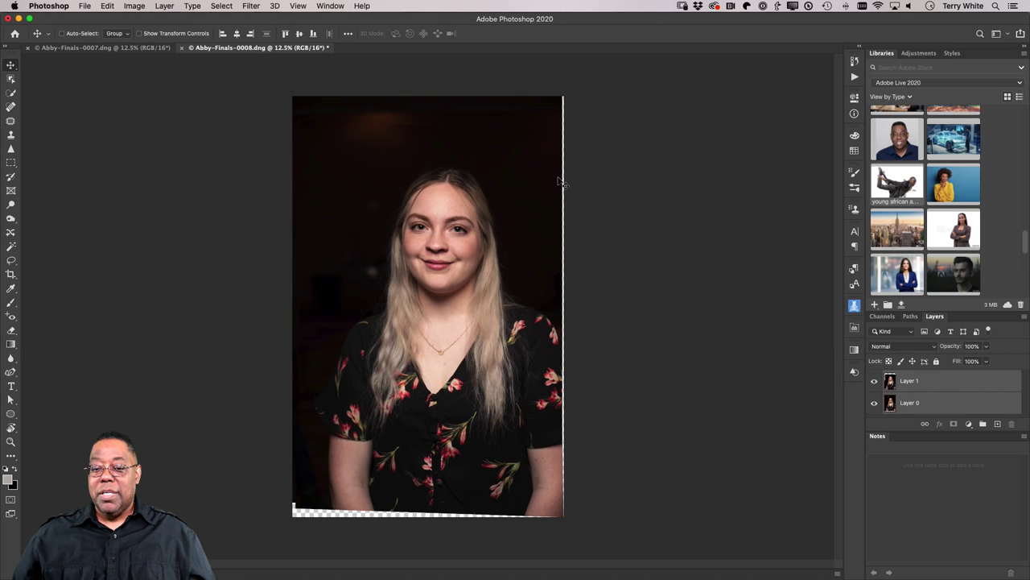
pyautogui.click(875, 381)
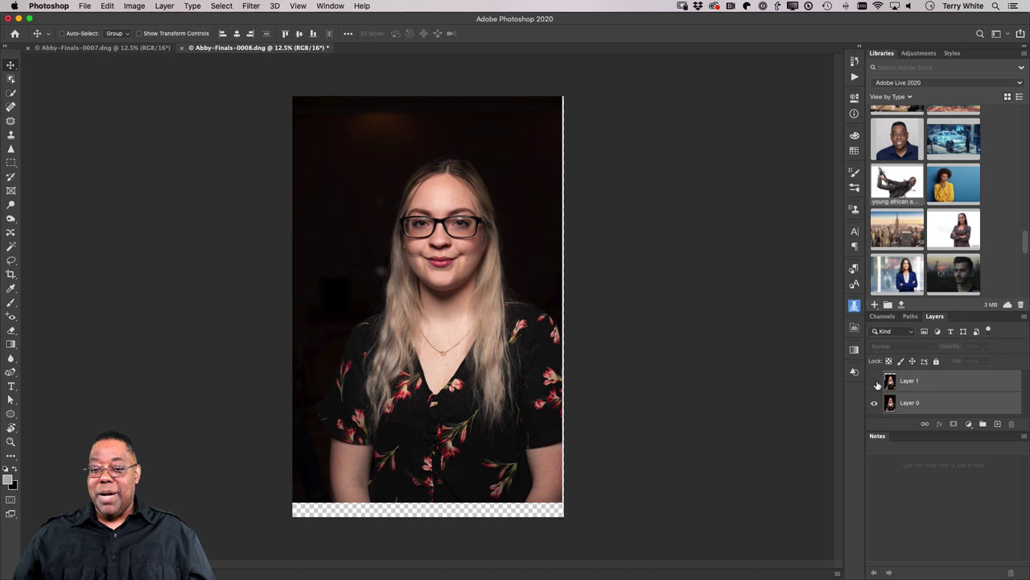
pyautogui.click(876, 382)
pyautogui.click(876, 382)
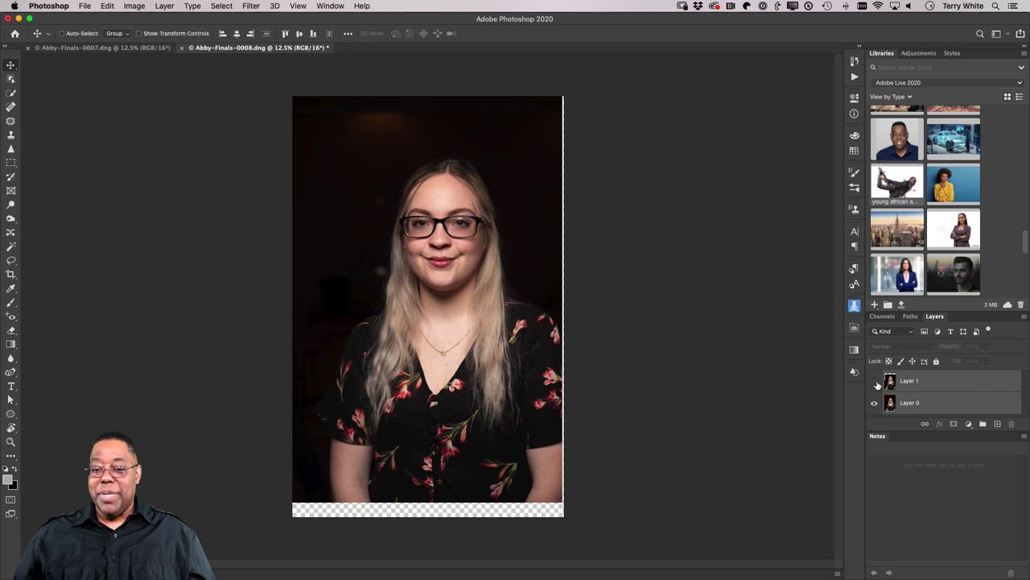
pyautogui.click(876, 382)
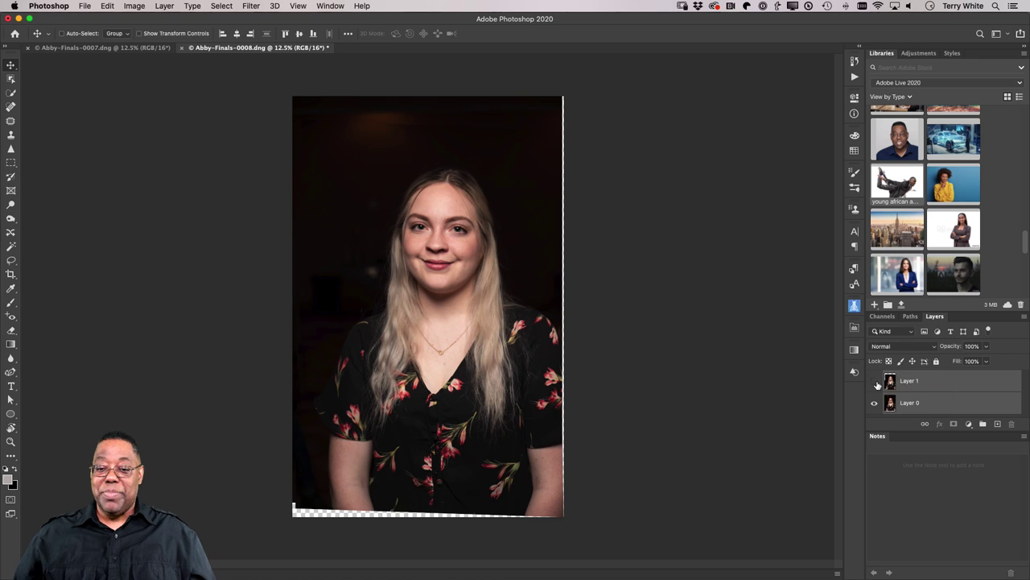
pyautogui.click(876, 383)
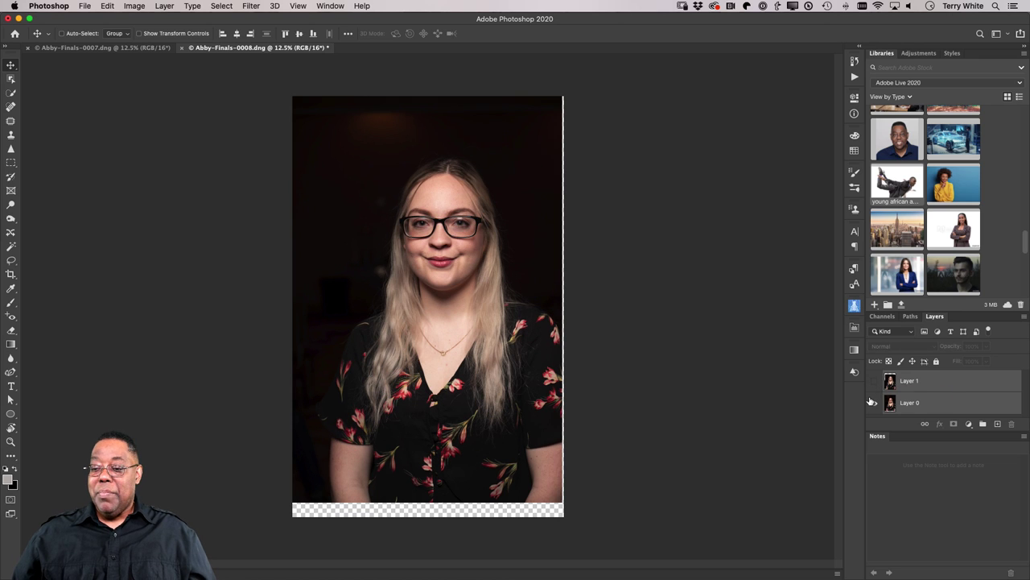
pyautogui.click(876, 383)
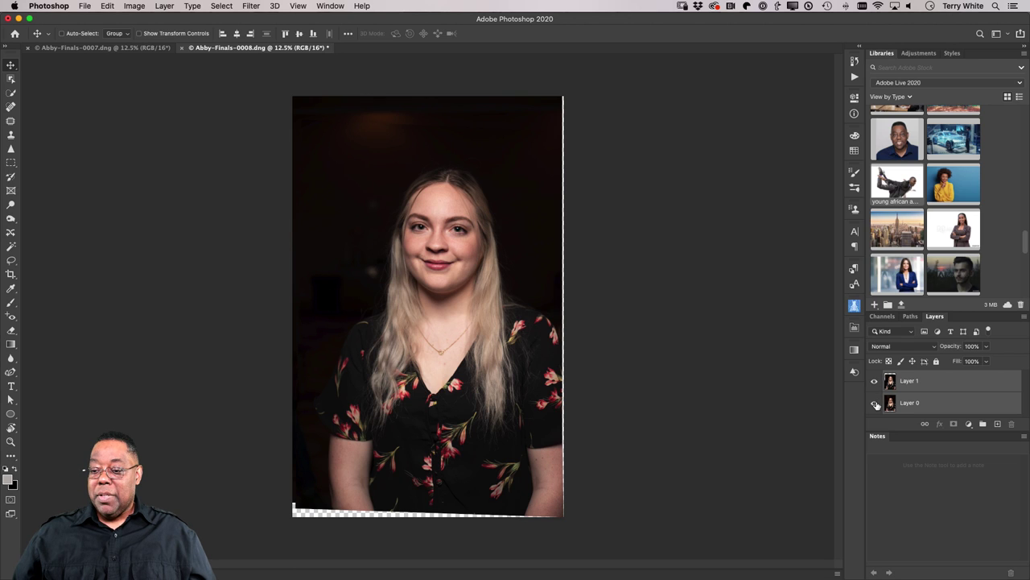
# - Select only Layer 1 and drag its opacity down to about 84%
pyautogui.click(914, 383)
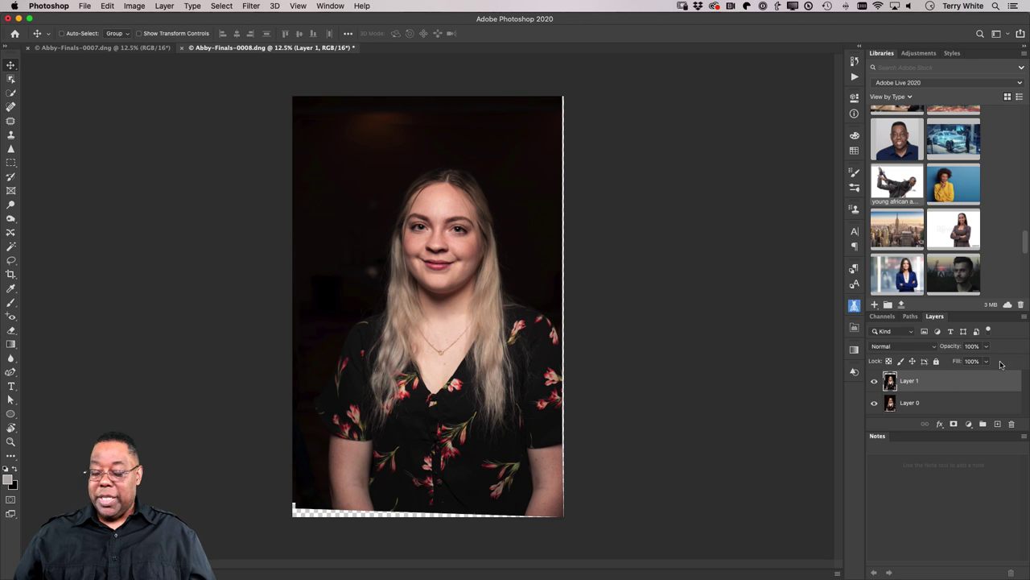
pyautogui.press('super+plus')
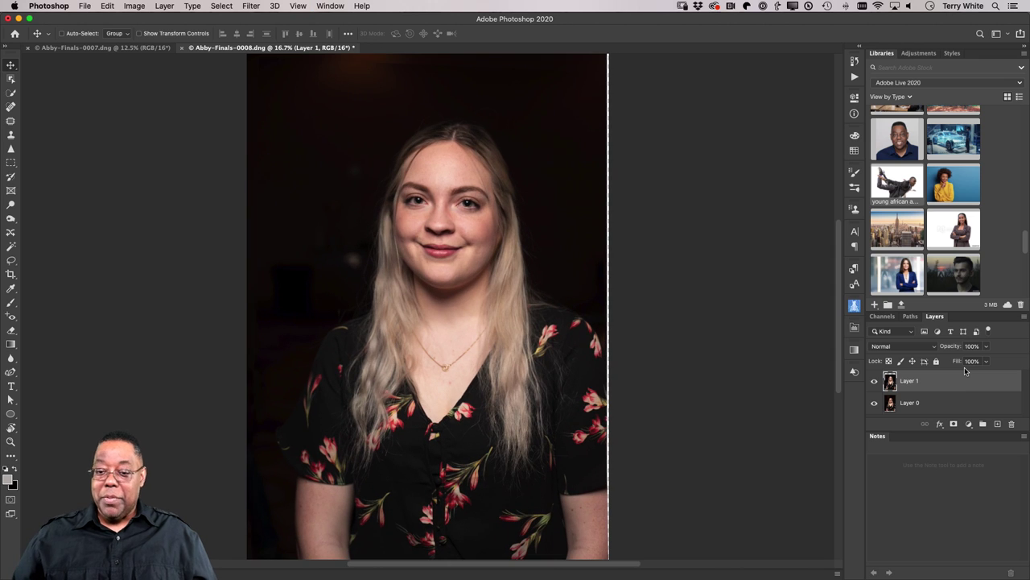
pyautogui.moveTo(955, 347); pyautogui.dragTo(923, 352)
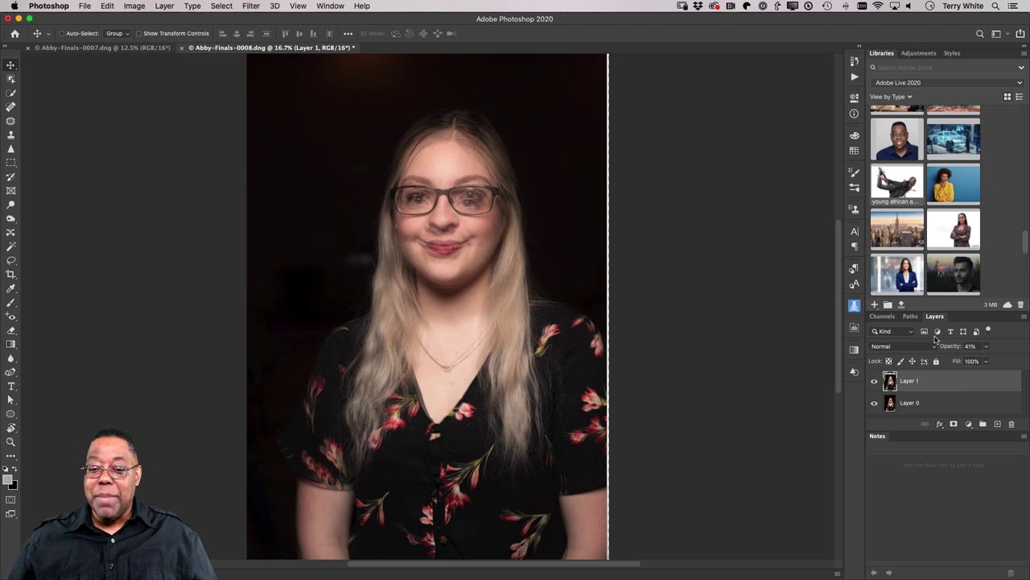
# - Set Layer 1 to 41% opacity, then rotate it about -4.6° and shift it up to match the face
pyautogui.click(819, 349)
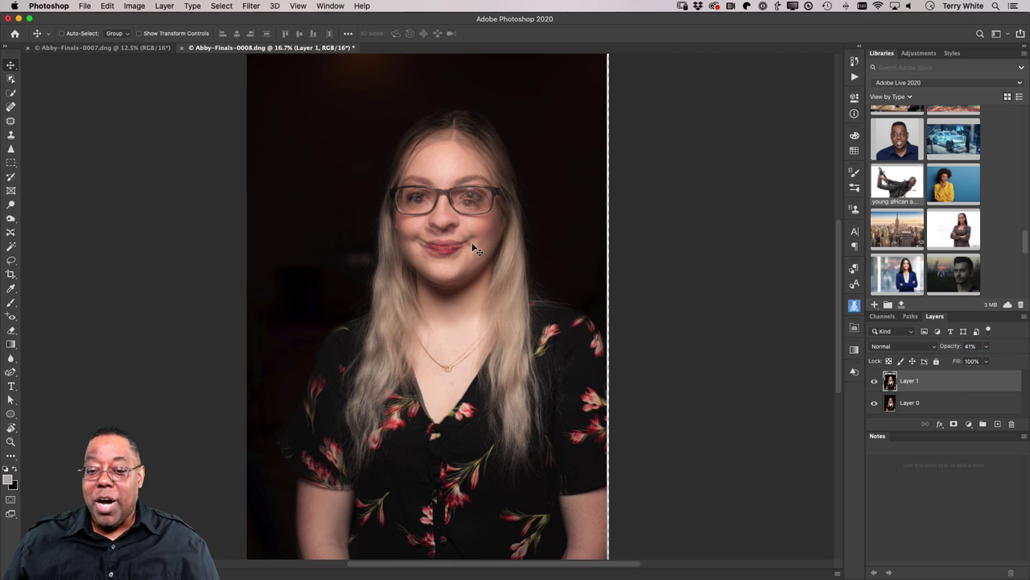
pyautogui.hotkey('ctrl', 't')
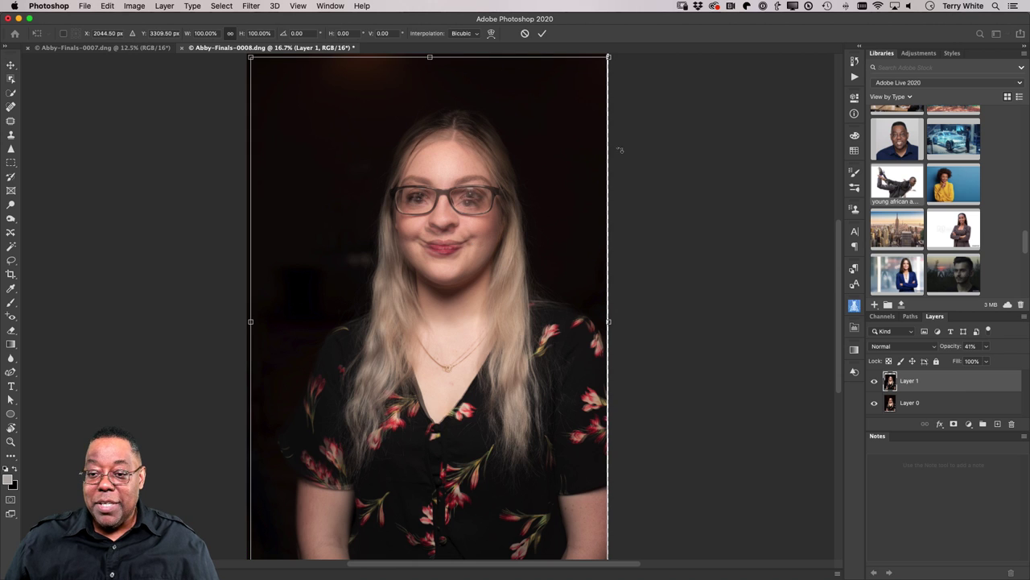
pyautogui.moveTo(637, 57); pyautogui.dragTo(630, 59)
pyautogui.moveTo(510, 263); pyautogui.dragTo(520, 266)
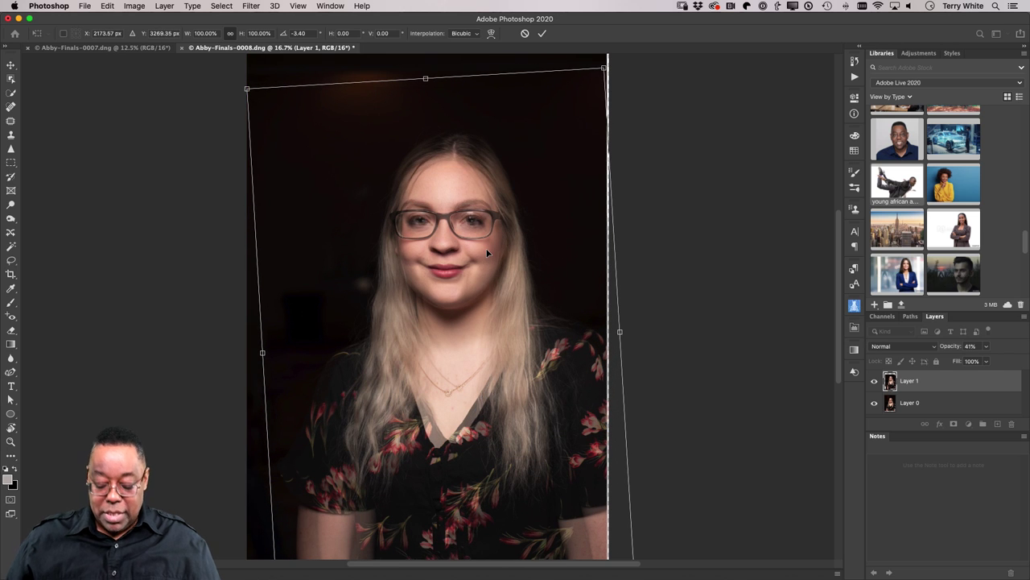
pyautogui.press('super+equal')
pyautogui.press('super+equal')
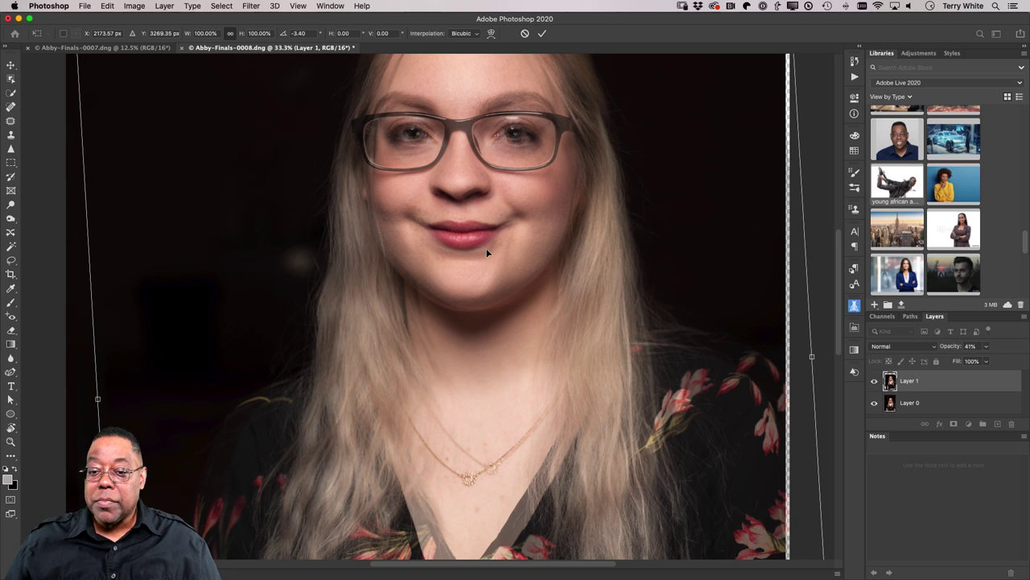
pyautogui.scroll(10, 673, 202)
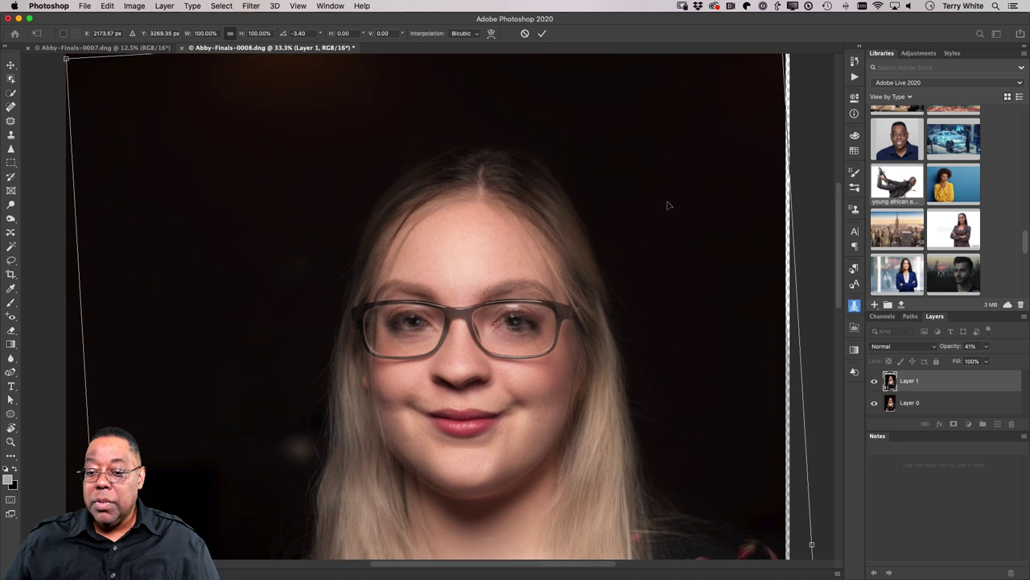
pyautogui.moveTo(780, 89); pyautogui.dragTo(772, 79)
pyautogui.moveTo(580, 403); pyautogui.dragTo(574, 393)
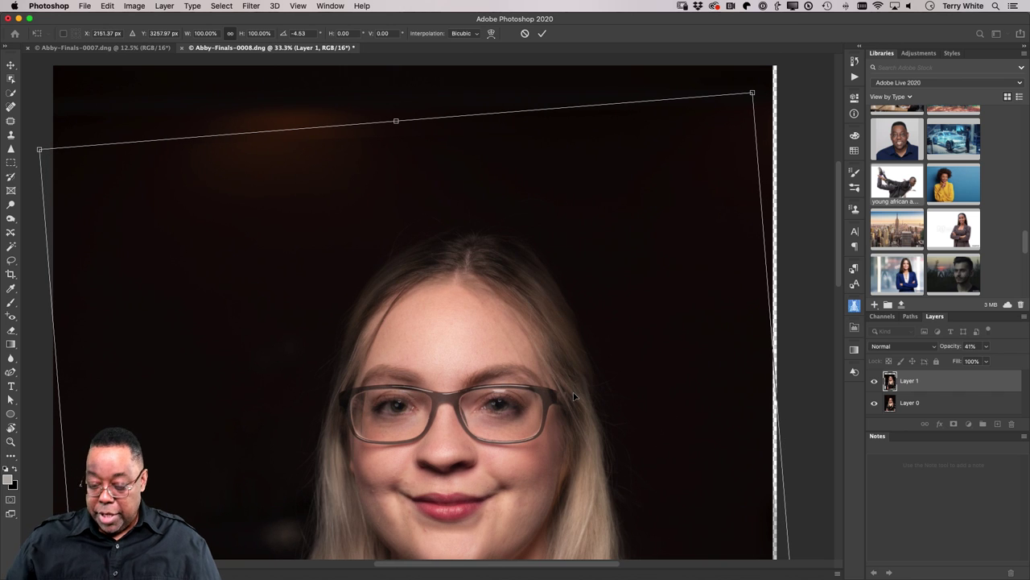
# - Nudge Layer 1 right and up with the arrow keys and commit the -4.53° transform
pyautogui.press('Right')
pyautogui.press('Right')
pyautogui.press('Right')
pyautogui.press('Right')
pyautogui.press('Right')
pyautogui.press('Right')
pyautogui.press('Right')
pyautogui.press('Right')
pyautogui.press('Right')
pyautogui.press('Right')
pyautogui.press('Right')
pyautogui.press('Right')
pyautogui.press('Right')
pyautogui.press('Right')
pyautogui.press('Right')
pyautogui.press('Up')
pyautogui.press('Up')
pyautogui.press('Up')
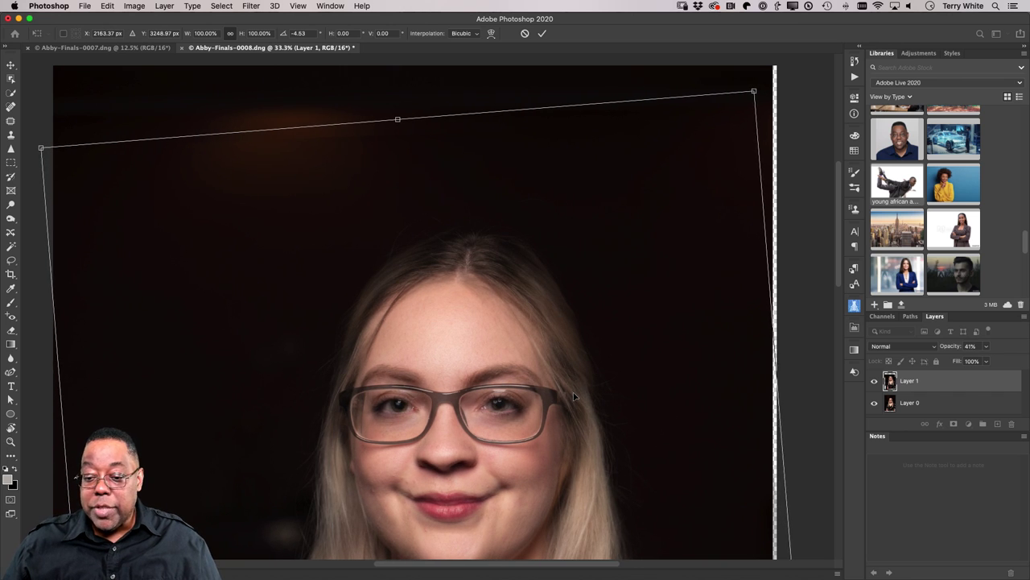
pyautogui.press('Right')
pyautogui.press('Right')
pyautogui.press('Right')
pyautogui.press('Right')
pyautogui.press('Right')
pyautogui.press('Right')
pyautogui.press('Up')
pyautogui.press('Up')
pyautogui.press('Up')
pyautogui.press('Up')
pyautogui.press('Up')
pyautogui.press('Up')
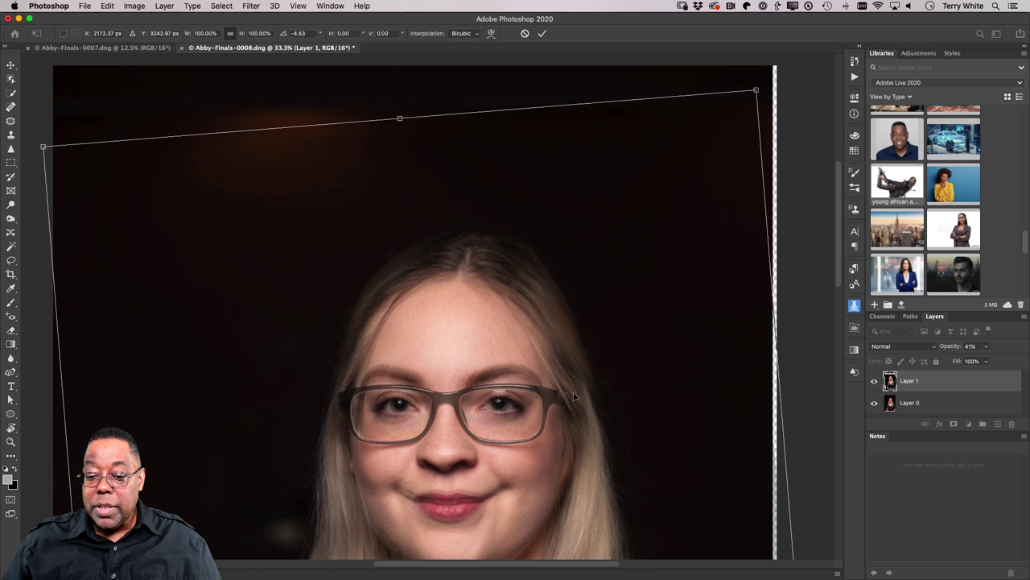
pyautogui.press('Up')
pyautogui.press('Up')
pyautogui.press('Up')
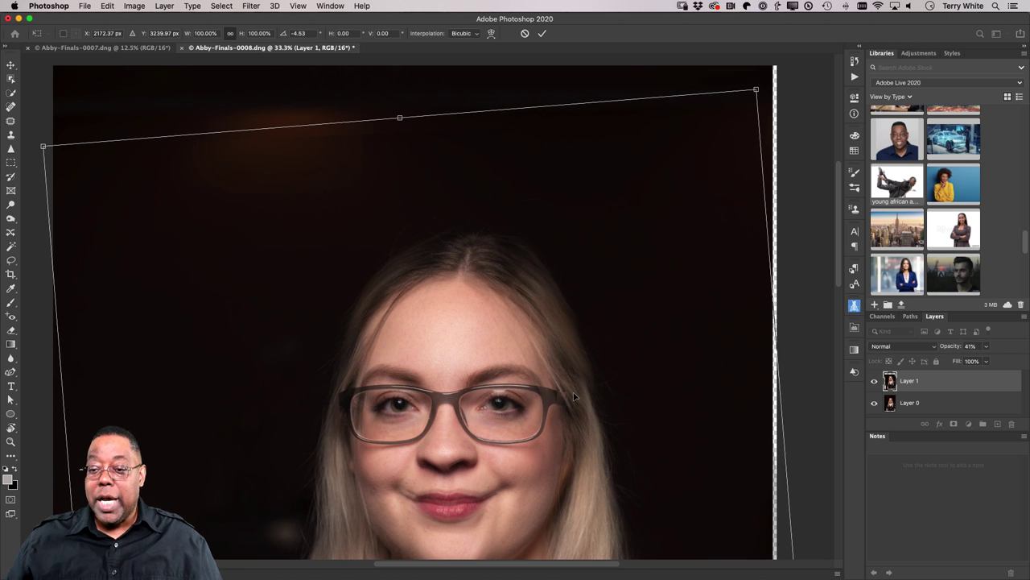
pyautogui.press('super+0')
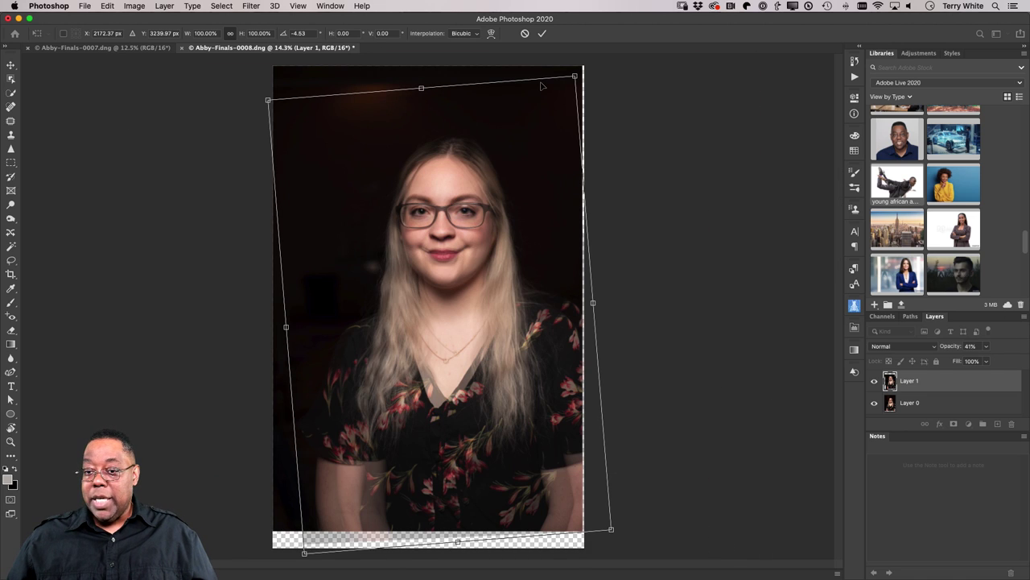
pyautogui.click(542, 33)
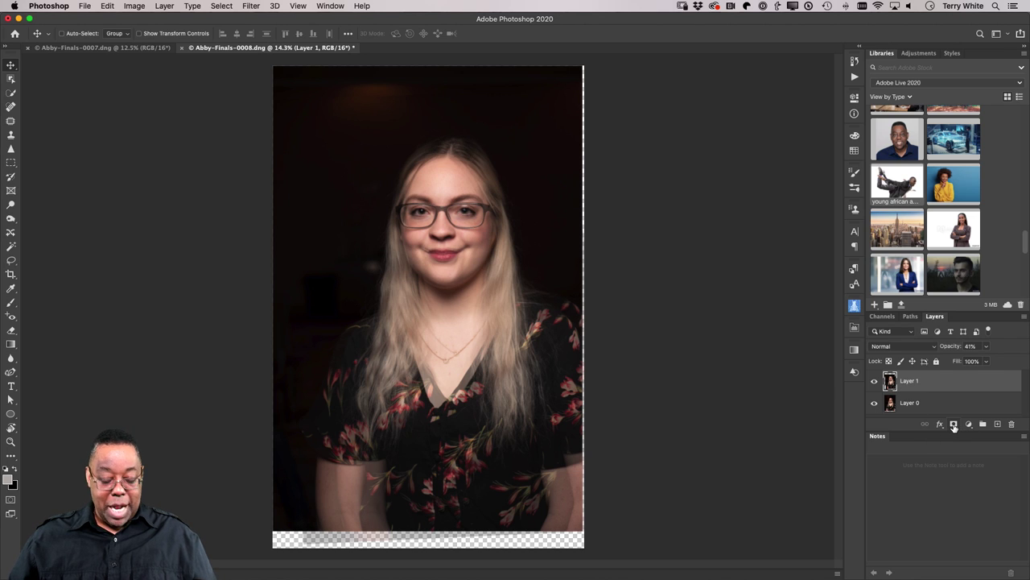
# - Add a hide-all mask to Layer 1, zoom in on her eyes, and set a white 40 px brush
pyautogui.keyDown('alt'); pyautogui.click(954, 424); pyautogui.keyUp('alt')
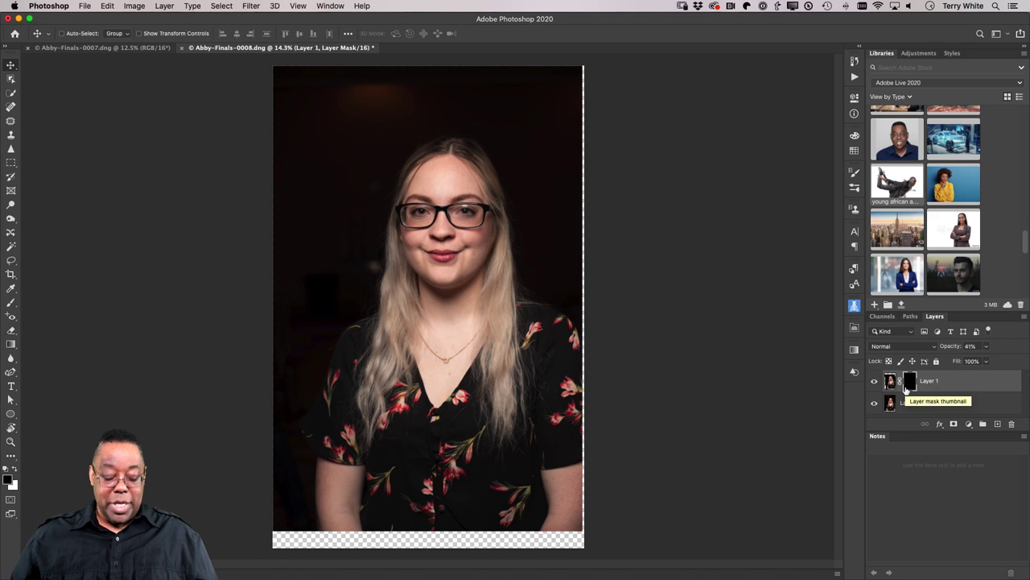
pyautogui.press('z')
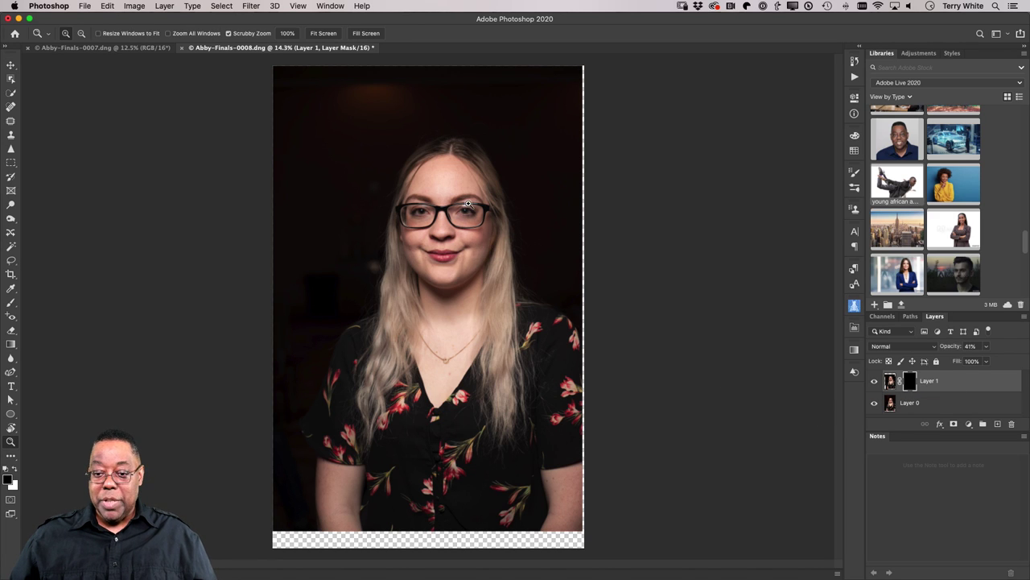
pyautogui.moveTo(469, 203); pyautogui.dragTo(556, 265)
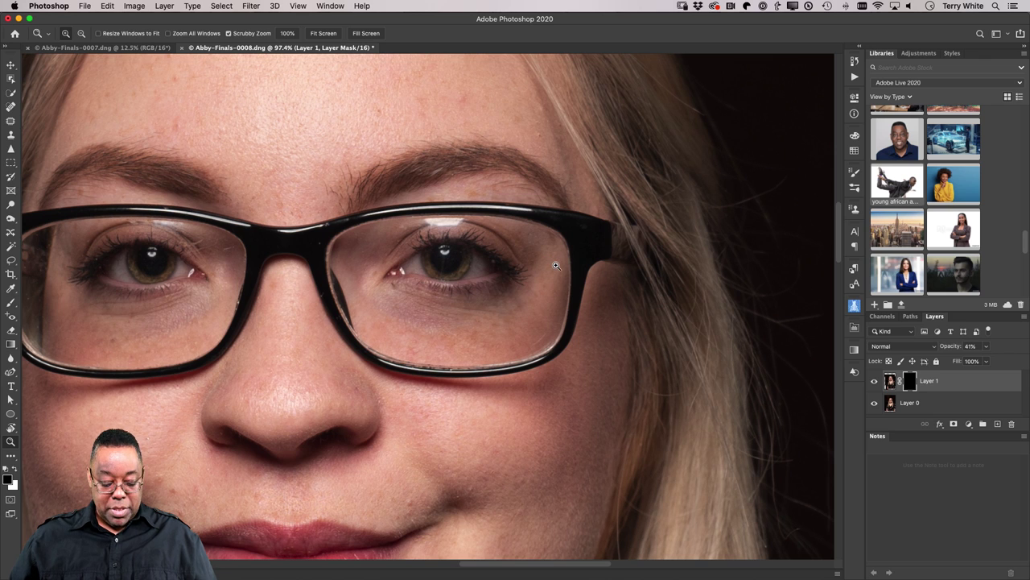
pyautogui.press('b')
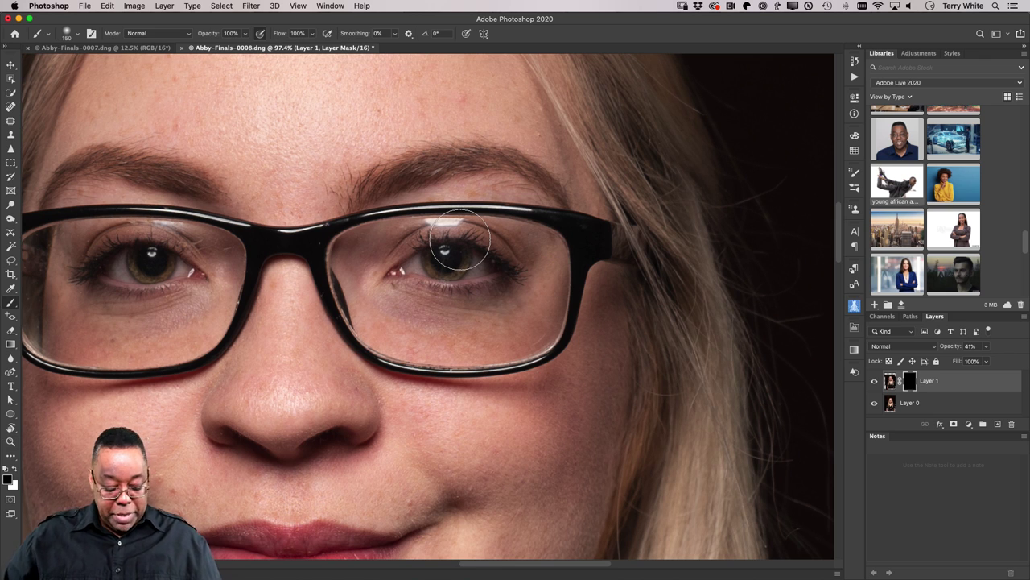
pyautogui.press('x')
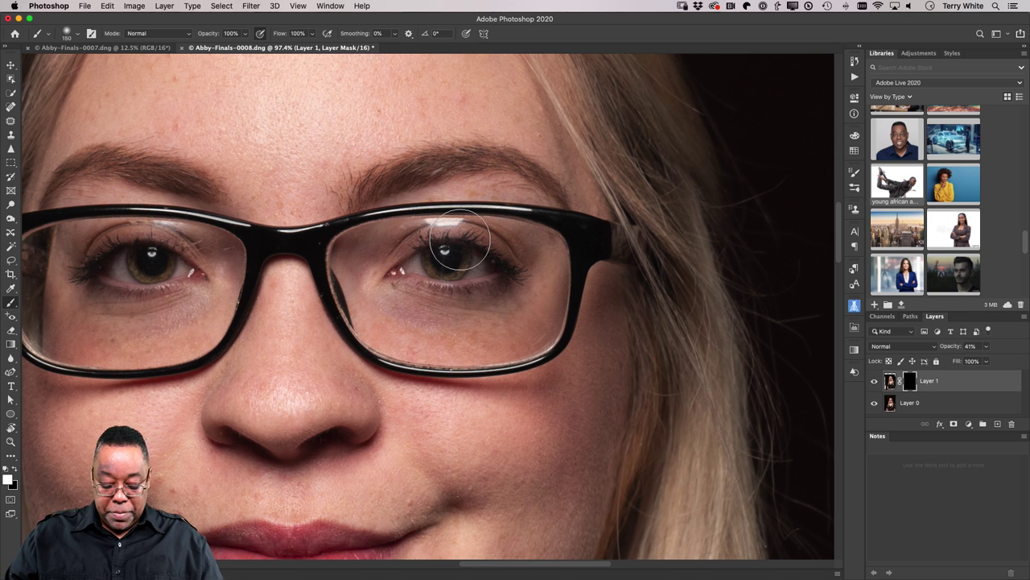
pyautogui.press('[')
pyautogui.press('[')
pyautogui.press('[')
pyautogui.press('[')
pyautogui.press('[')
pyautogui.press('[')
pyautogui.press('[')
pyautogui.press('[')
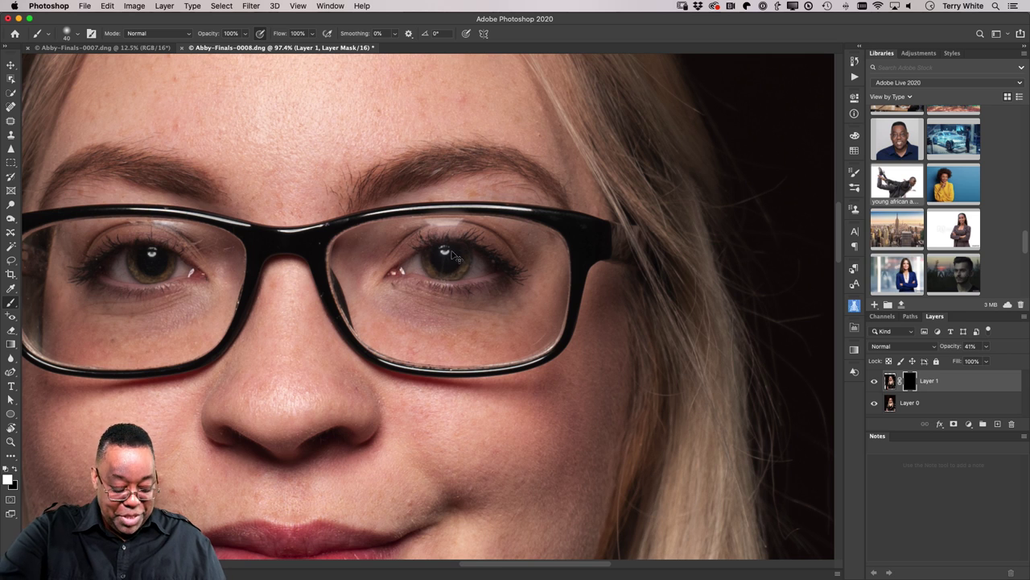
# - Save the document as a PSD and paint the mask along the top rim of the right lens
pyautogui.press('super+s')
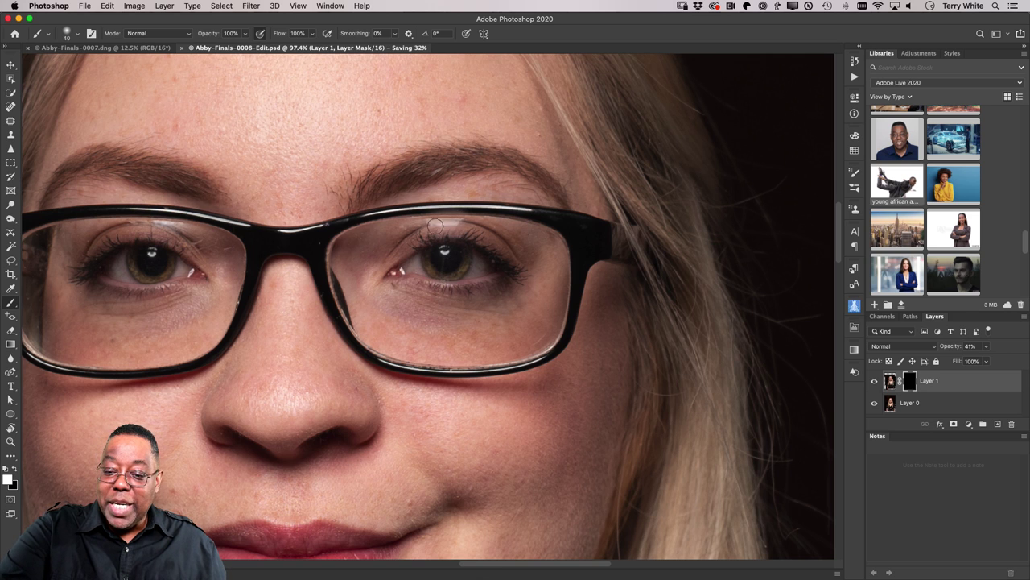
pyautogui.moveTo(429, 222)
pyautogui.mouseDown()
pyautogui.moveTo(475, 218)
pyautogui.moveTo(459, 225)
pyautogui.mouseUp()
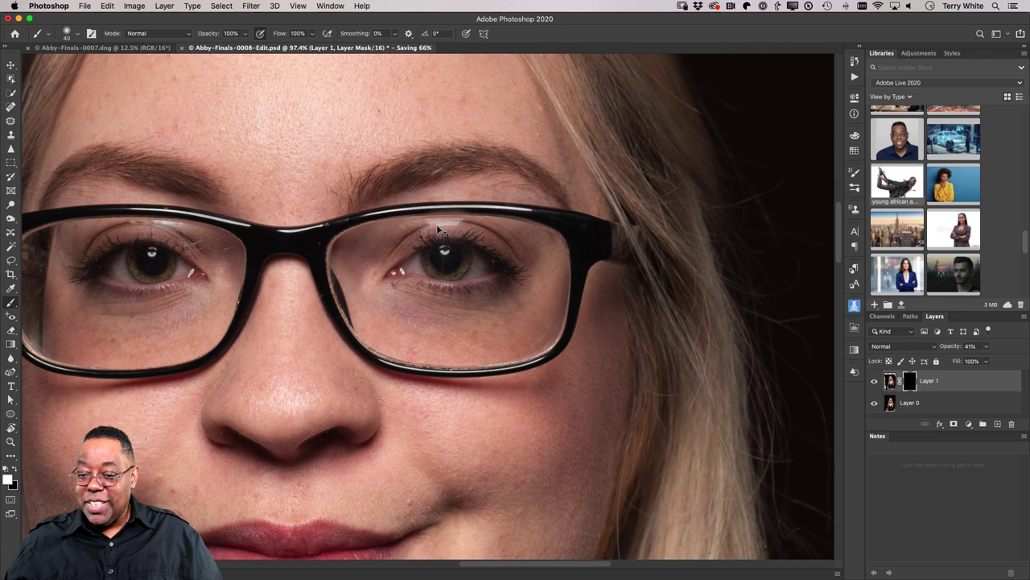
pyautogui.click(439, 231)
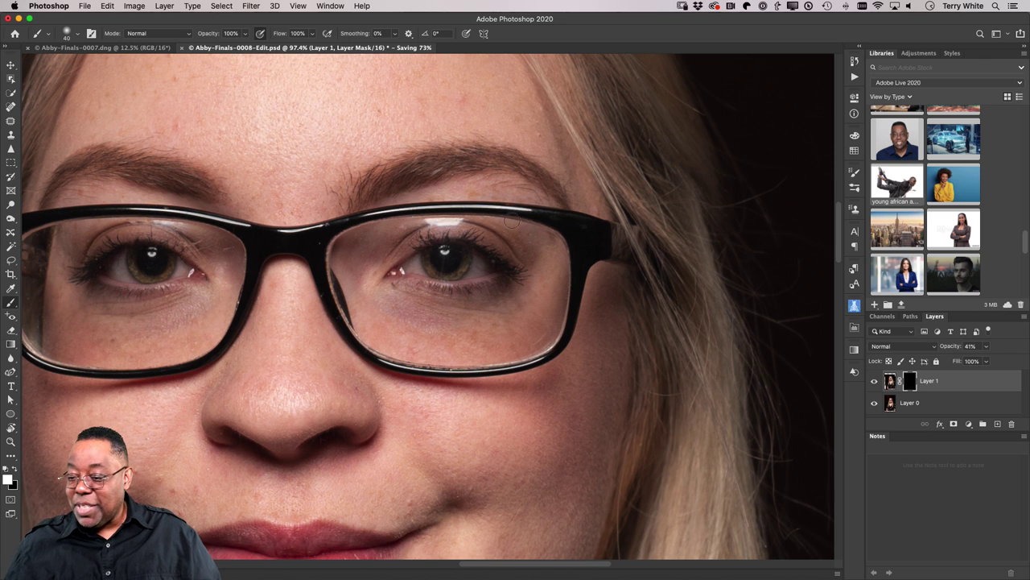
# - Delete Layer 1's layer mask and toggle Layer 1 to check the glasses
pyautogui.click(876, 381)
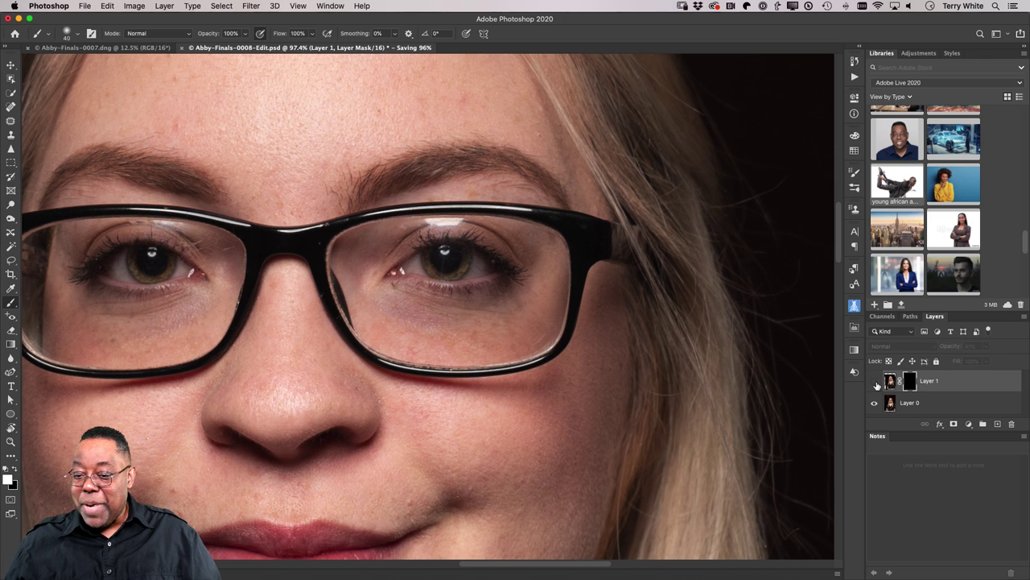
pyautogui.click(875, 382)
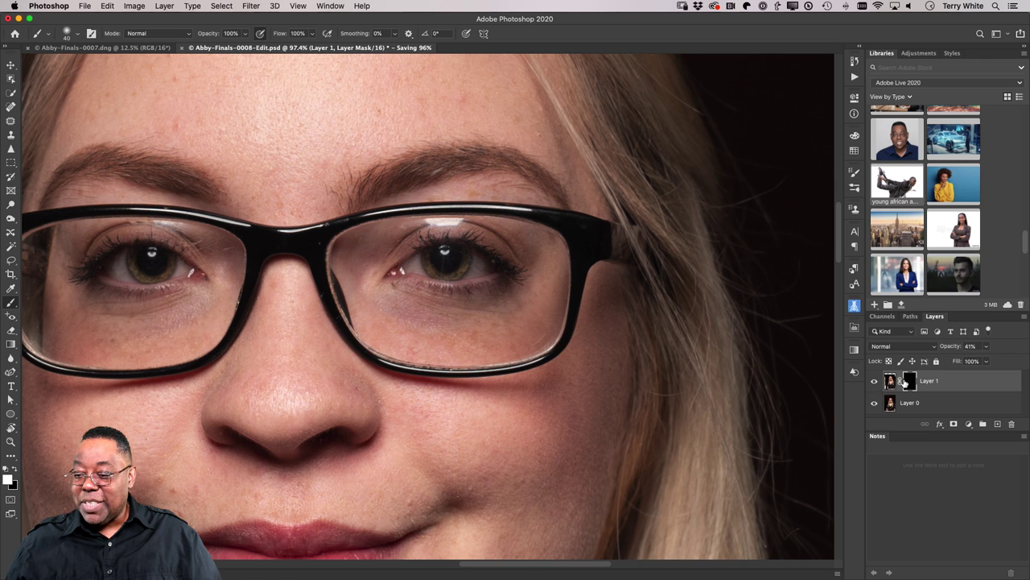
pyautogui.rightClick(912, 385)
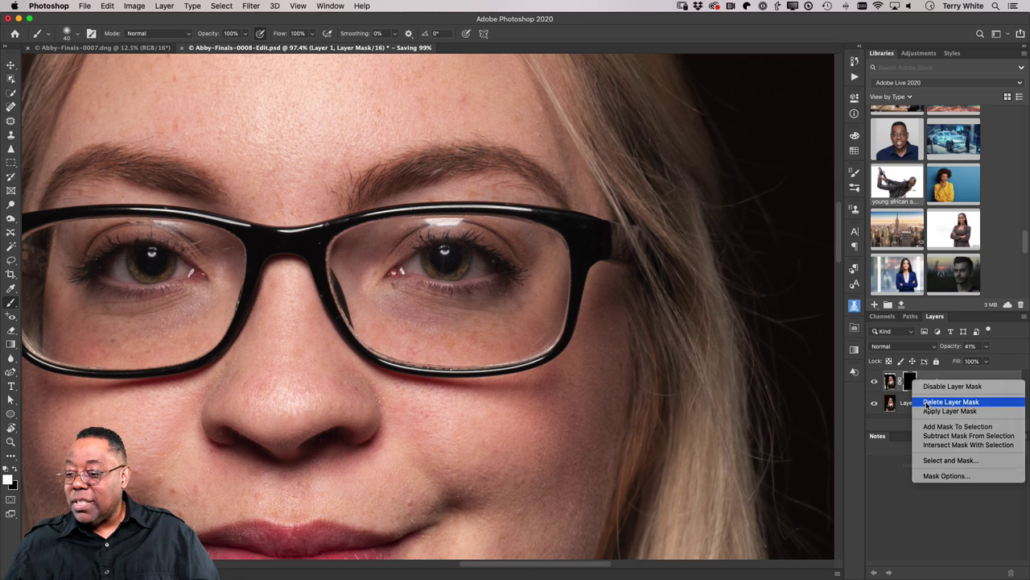
pyautogui.click(951, 402)
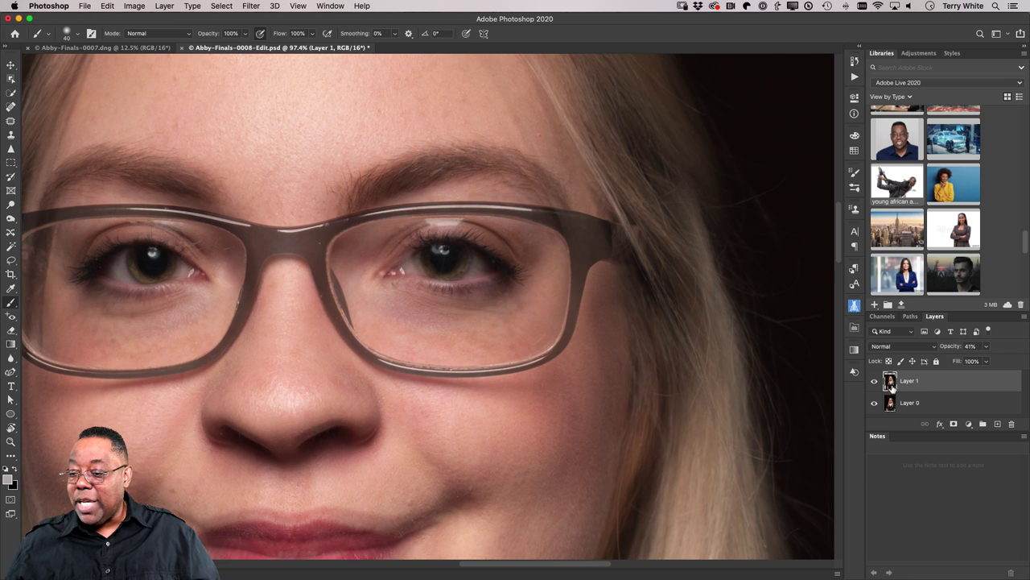
pyautogui.click(874, 381)
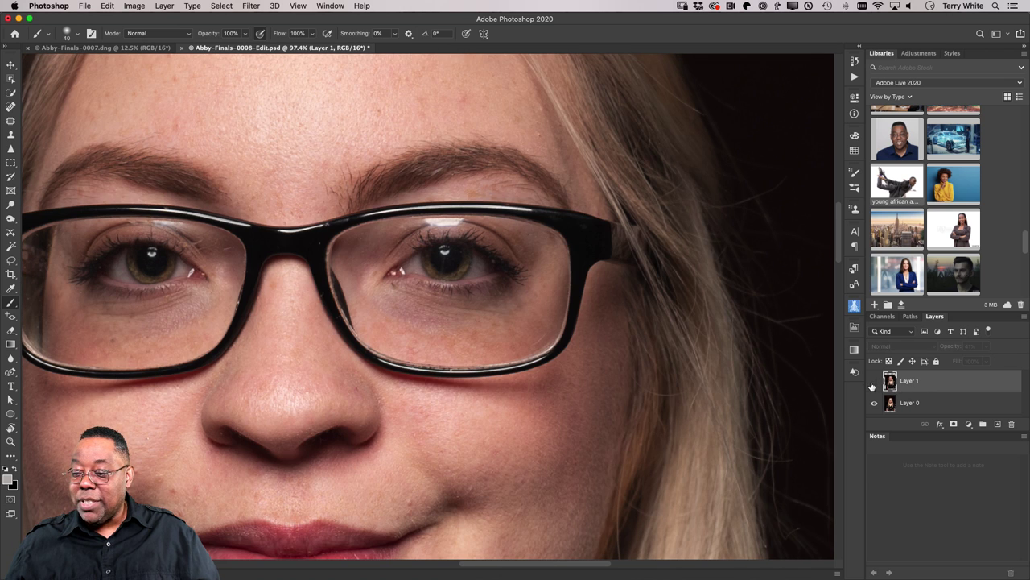
pyautogui.click(874, 382)
# - Move Layer 0 above Layer 1, give it a hide-all mask, and set Layer 1 to 100% opacity
pyautogui.moveTo(913, 404); pyautogui.dragTo(914, 373)
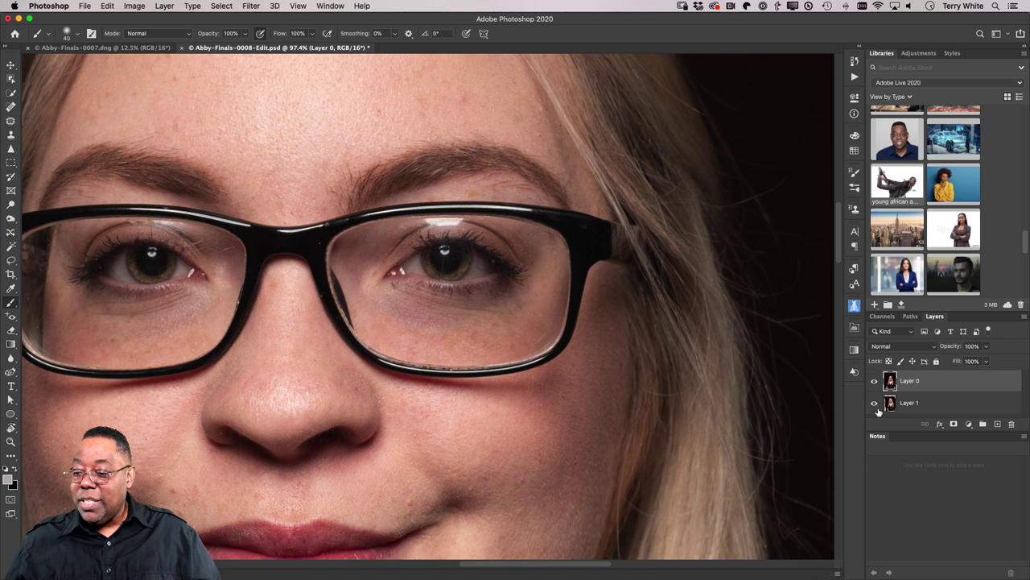
pyautogui.keyDown('alt'); pyautogui.click(954, 425); pyautogui.keyUp('alt')
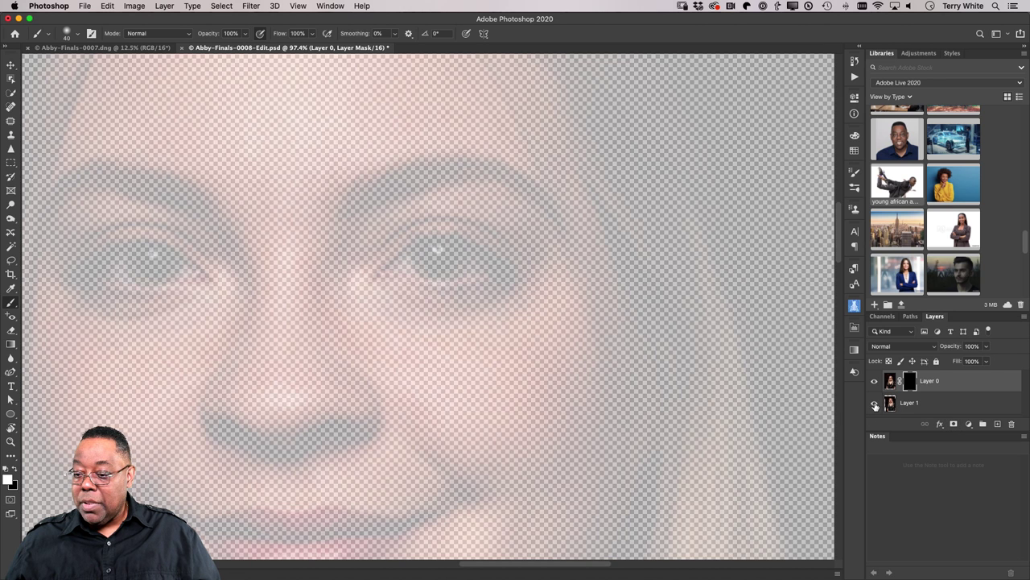
pyautogui.click(887, 405)
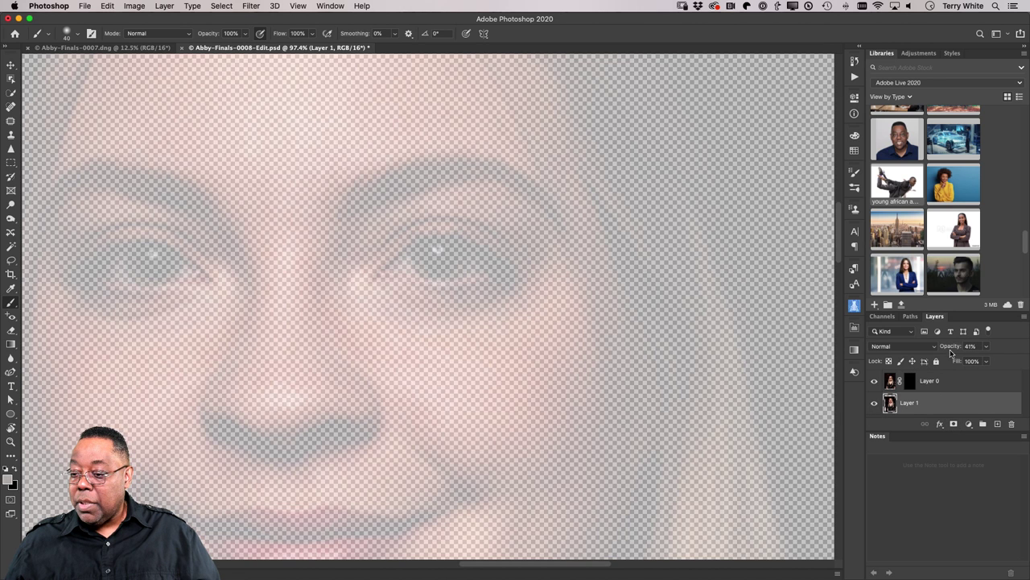
pyautogui.click(970, 347)
pyautogui.write('100')
pyautogui.press('Return')
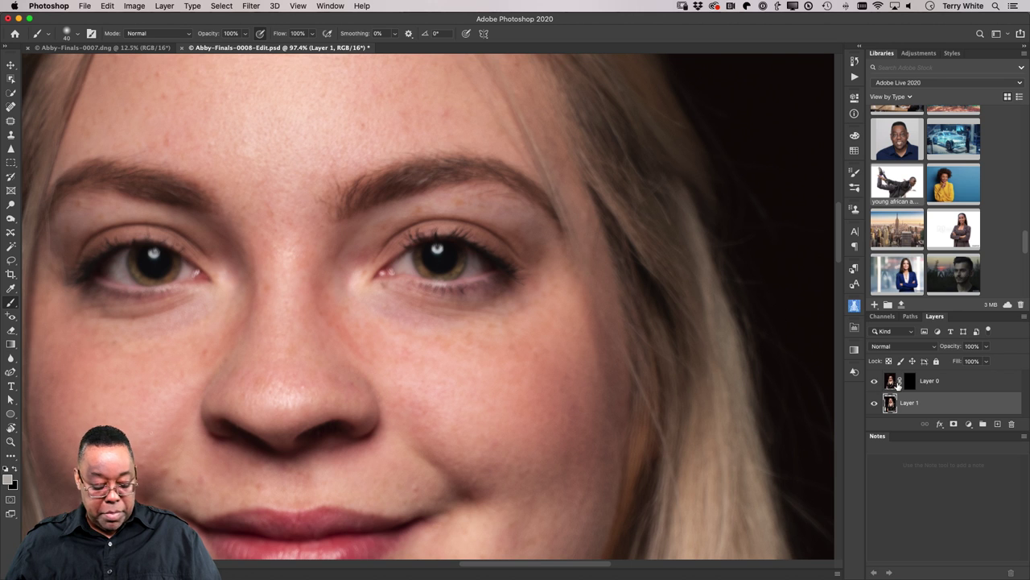
pyautogui.press('super+z')
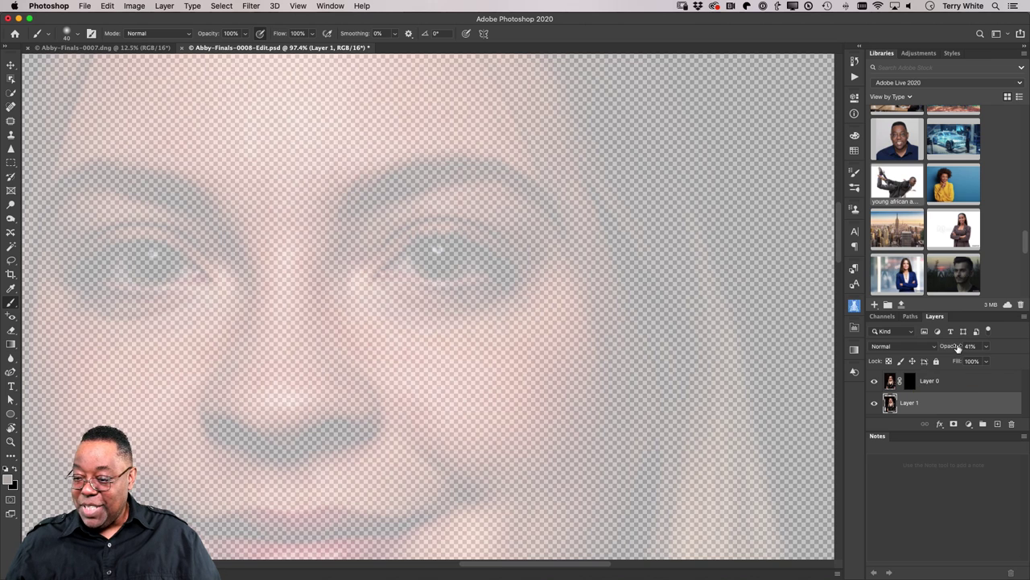
pyautogui.moveTo(951, 346); pyautogui.dragTo(1016, 345)
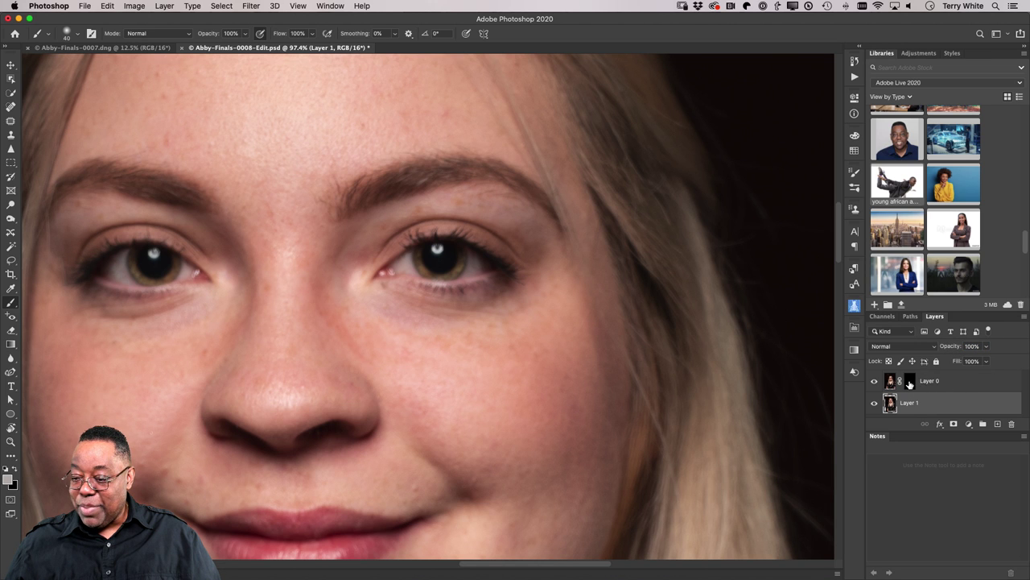
# - Disable and then delete Layer 0's layer mask
pyautogui.rightClick(910, 383)
pyautogui.click(922, 384)
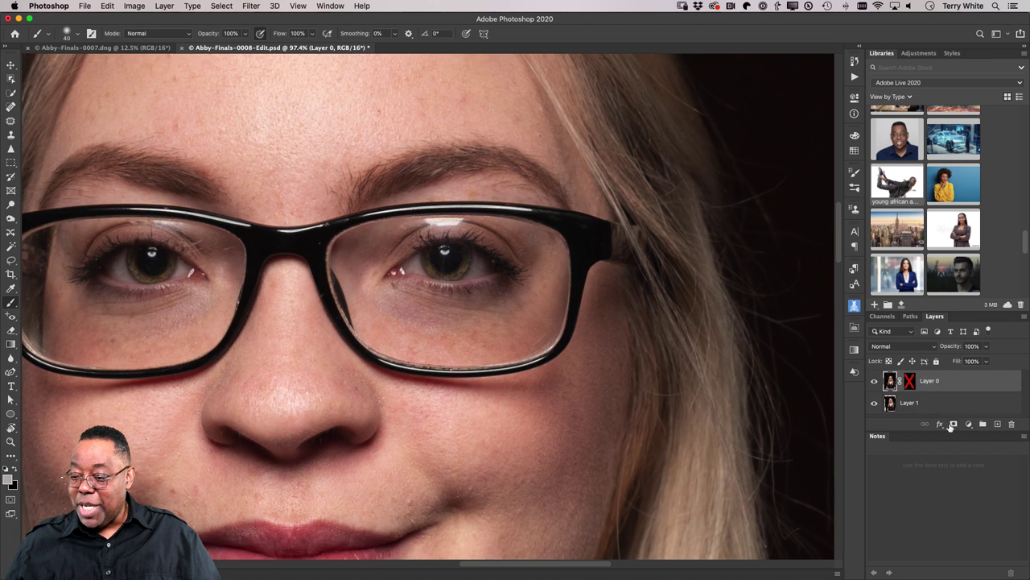
pyautogui.rightClick(916, 387)
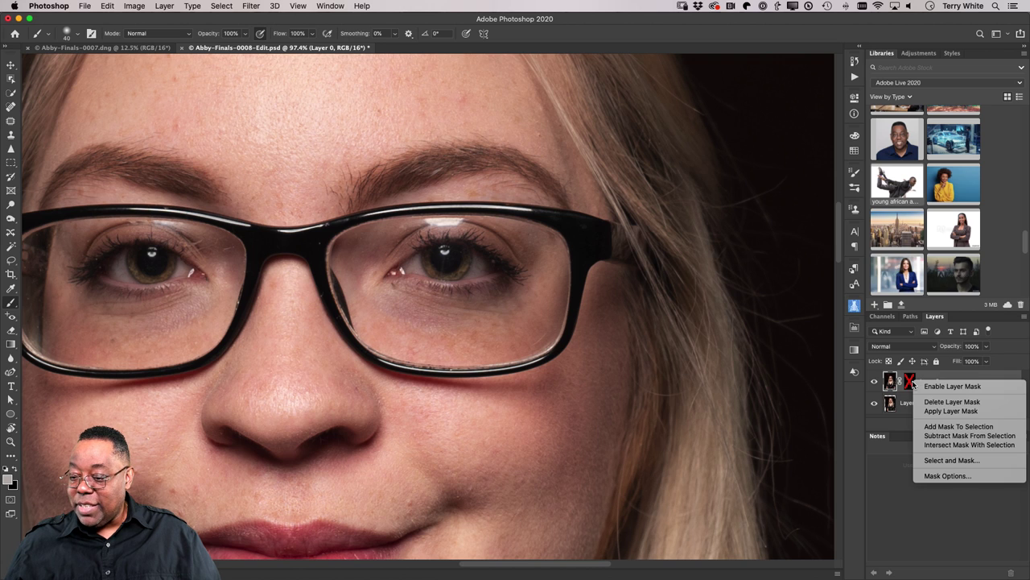
pyautogui.click(923, 402)
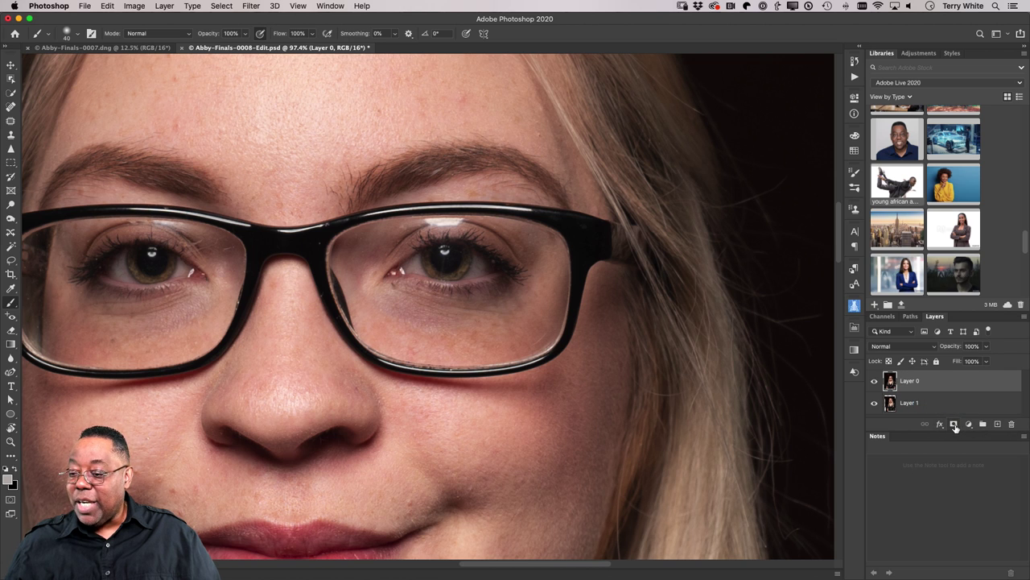
# - Add a reveal-all mask to Layer 0 and brush black over the glare along the right lens rim
pyautogui.click(955, 425)
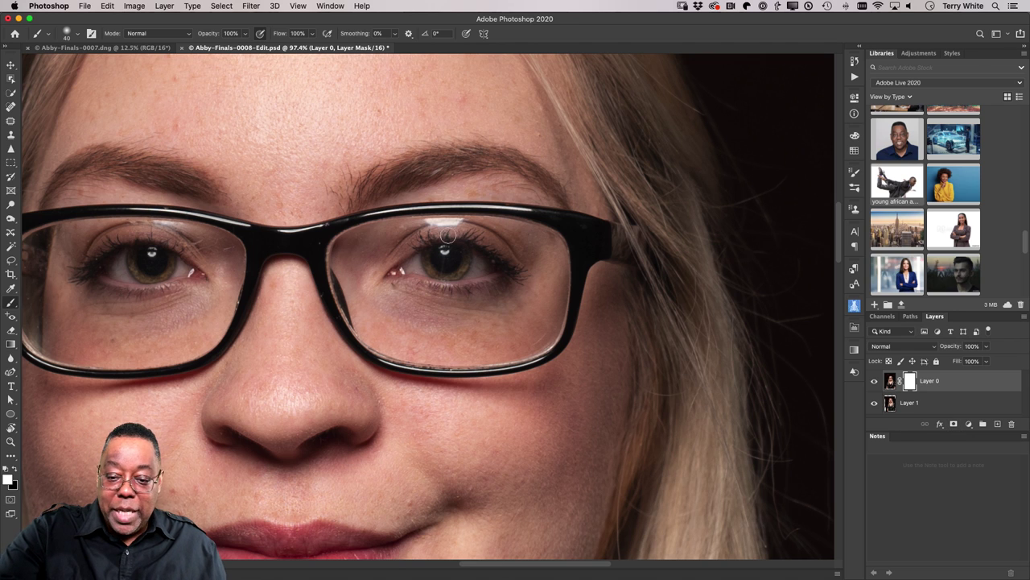
pyautogui.press('x')
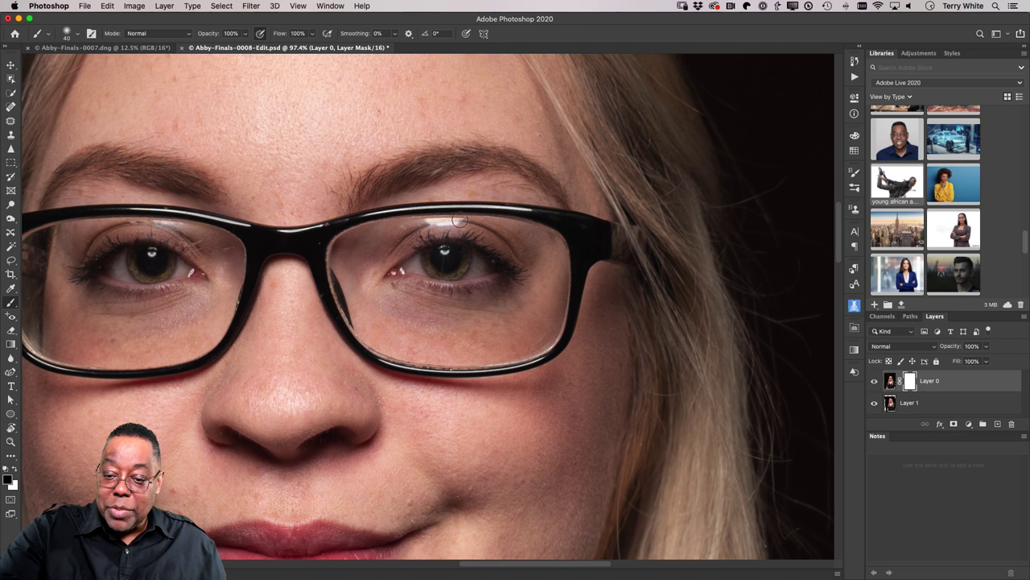
pyautogui.moveTo(449, 224)
pyautogui.mouseDown()
pyautogui.moveTo(421, 227)
pyautogui.moveTo(373, 265)
pyautogui.mouseUp()
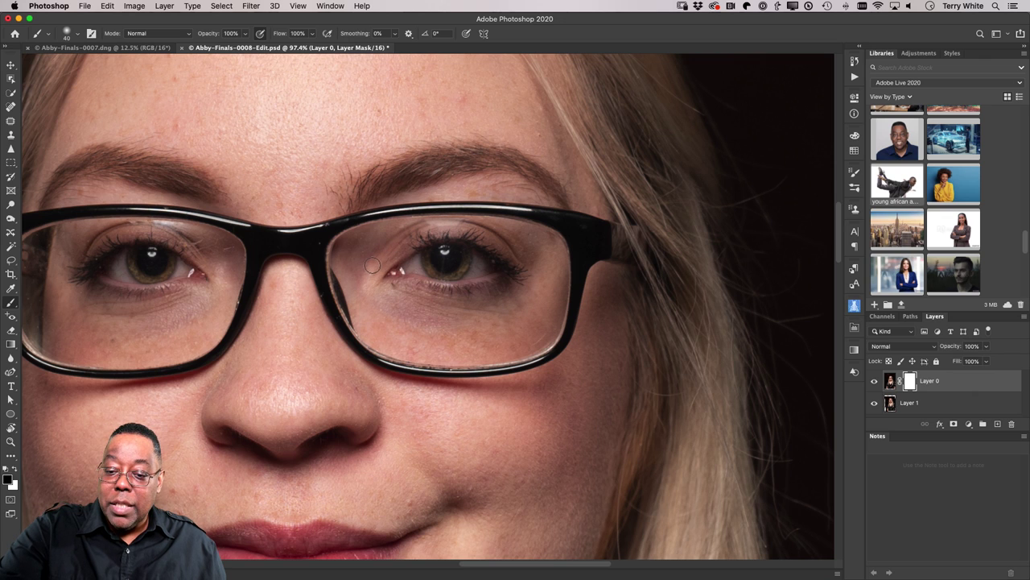
pyautogui.moveTo(431, 225)
pyautogui.mouseDown()
pyautogui.moveTo(509, 231)
pyautogui.moveTo(456, 216)
pyautogui.moveTo(390, 247)
pyautogui.moveTo(398, 240)
pyautogui.moveTo(371, 274)
pyautogui.mouseUp()
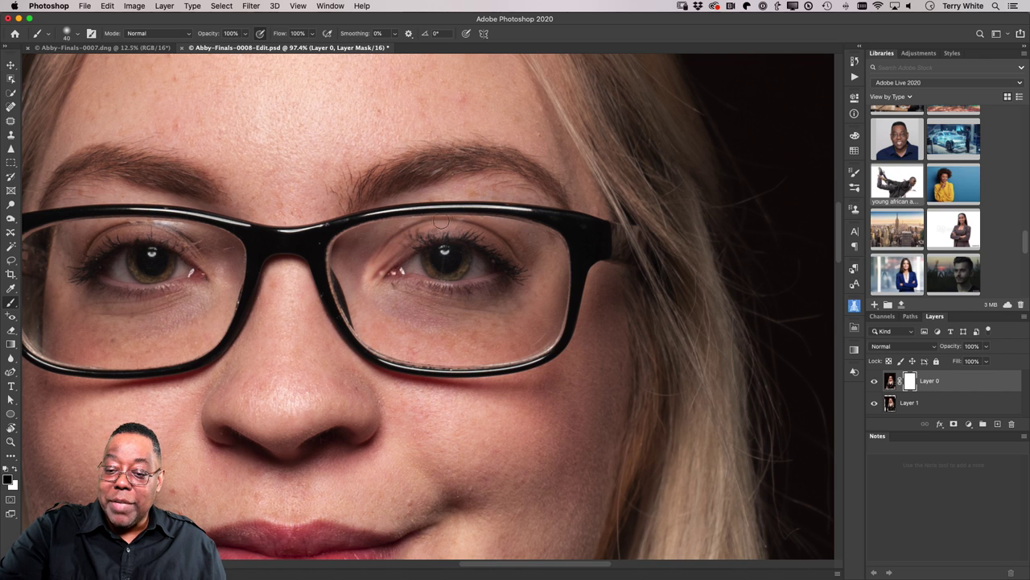
pyautogui.moveTo(441, 224)
pyautogui.mouseDown()
pyautogui.moveTo(518, 240)
pyautogui.moveTo(401, 222)
pyautogui.moveTo(420, 224)
pyautogui.moveTo(336, 285)
pyautogui.mouseUp()
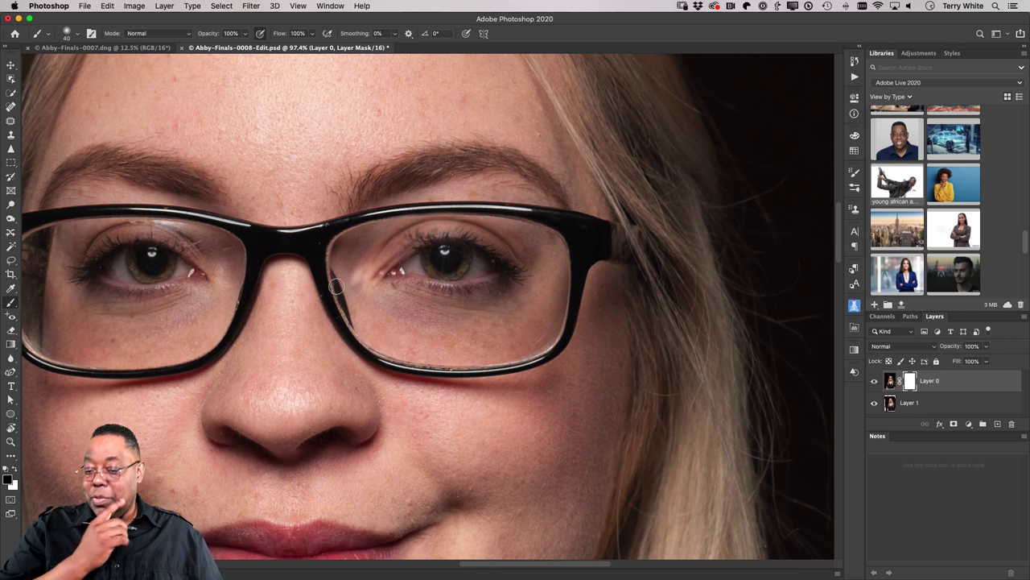
pyautogui.press('x')
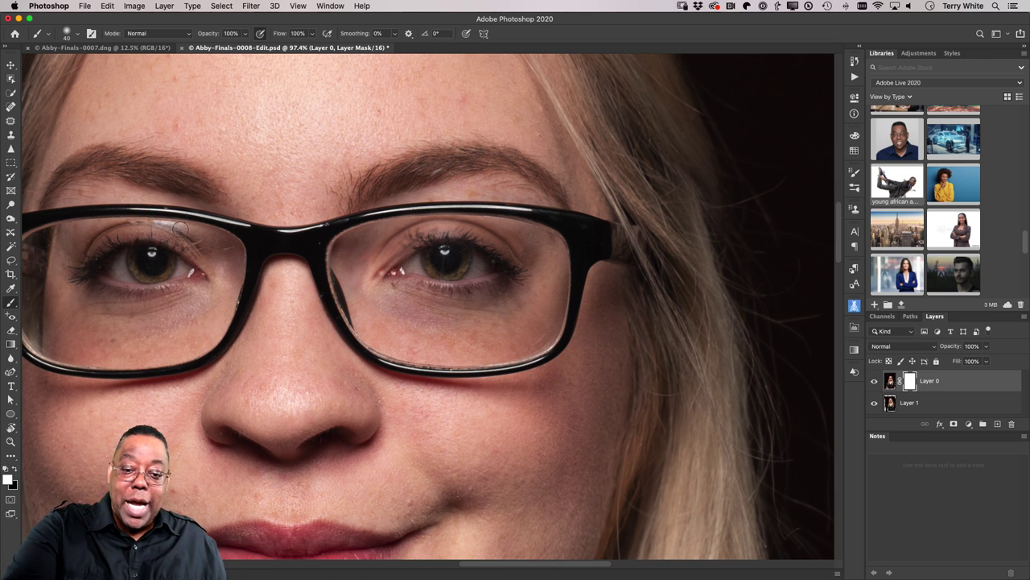
pyautogui.press('x')
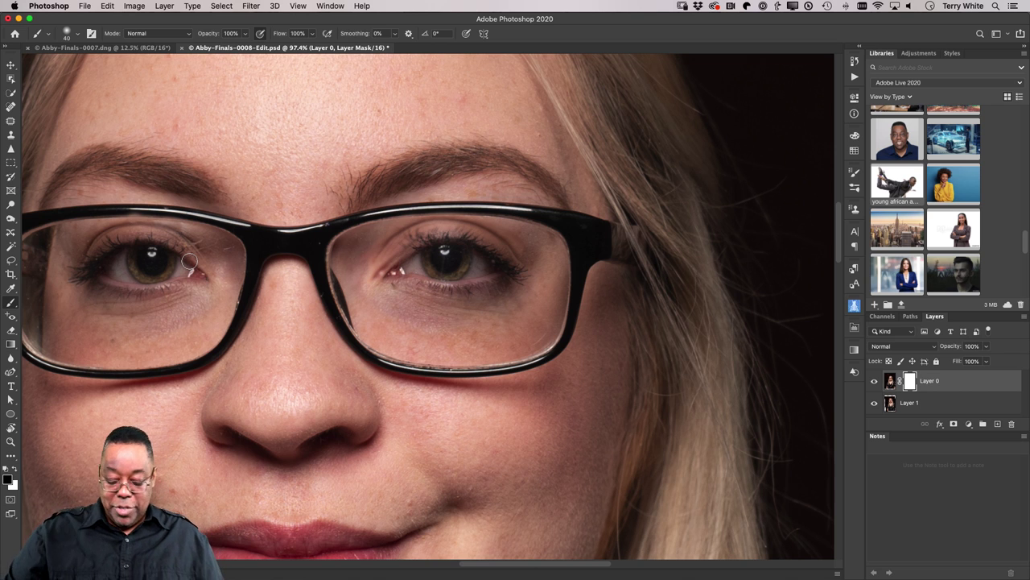
pyautogui.press('super+0')
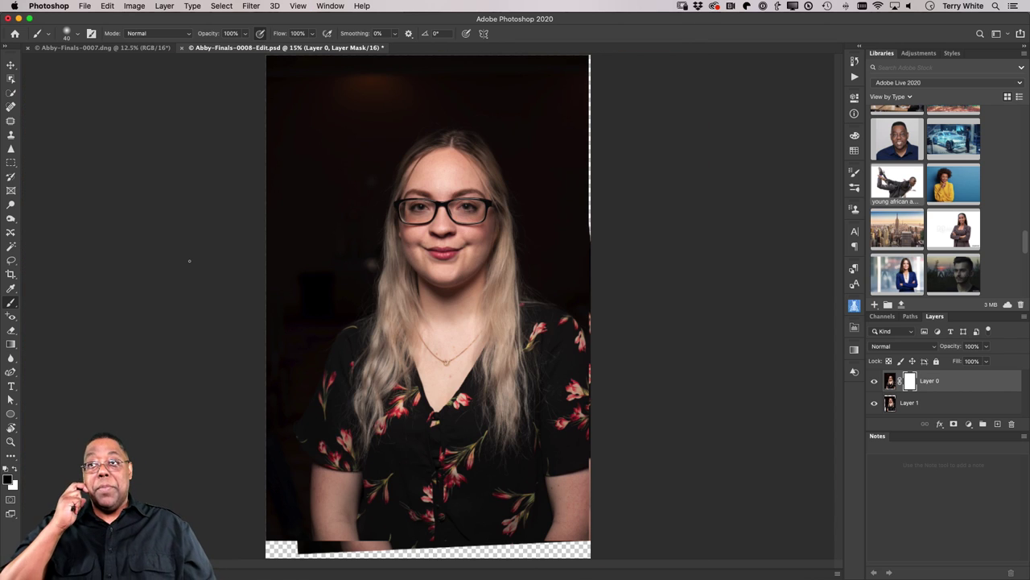